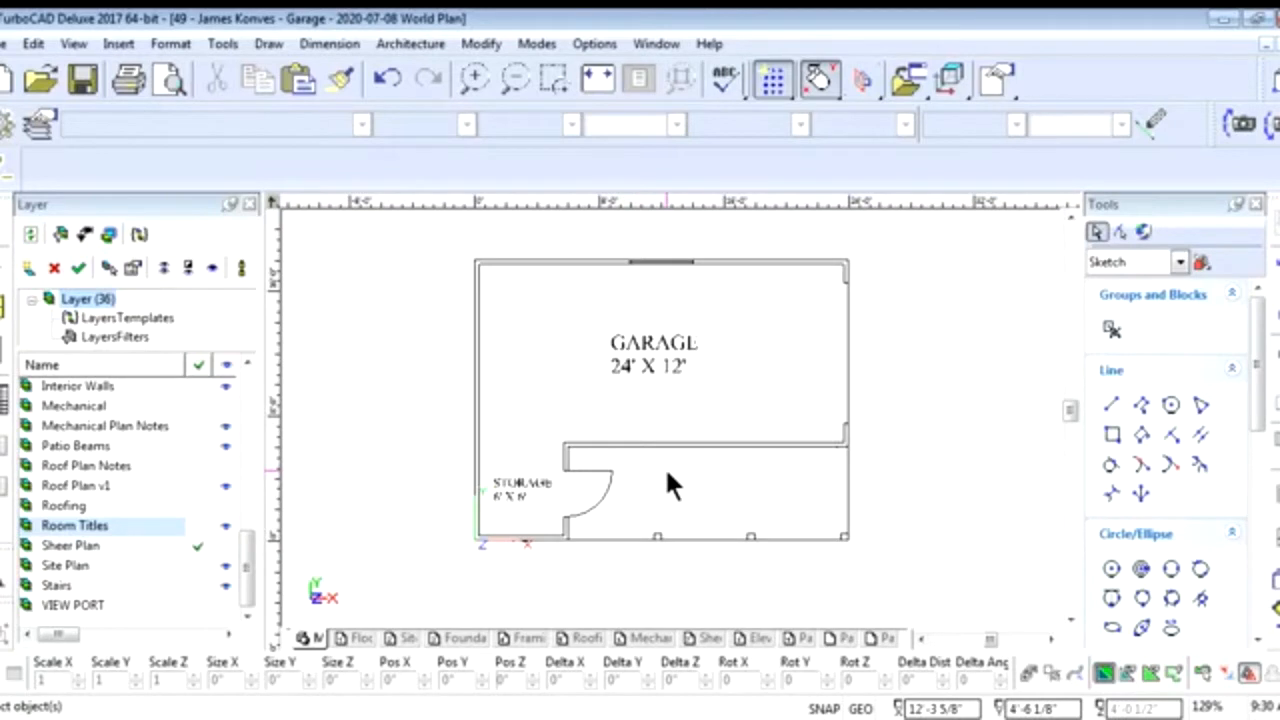
# Examine the garage floor plan and the North and East direction labels around it
pyautogui.scroll(-2, 664, 466)
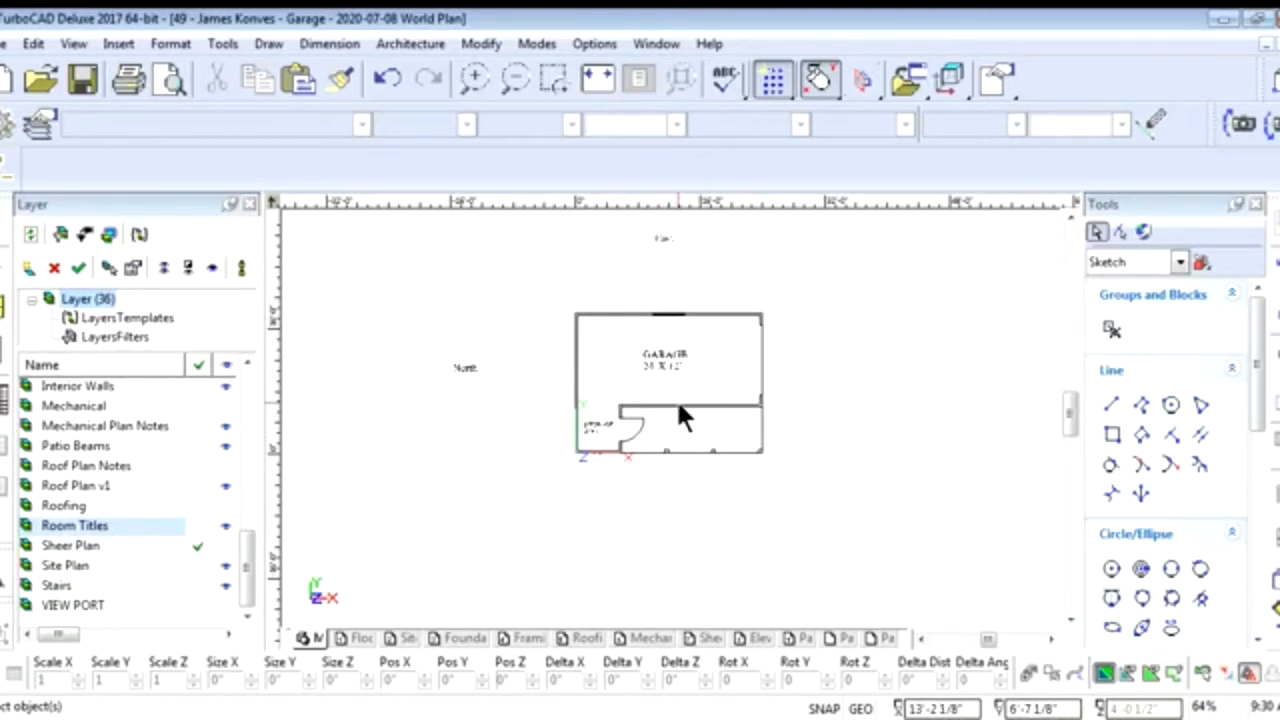
pyautogui.scroll(2, 675, 390)
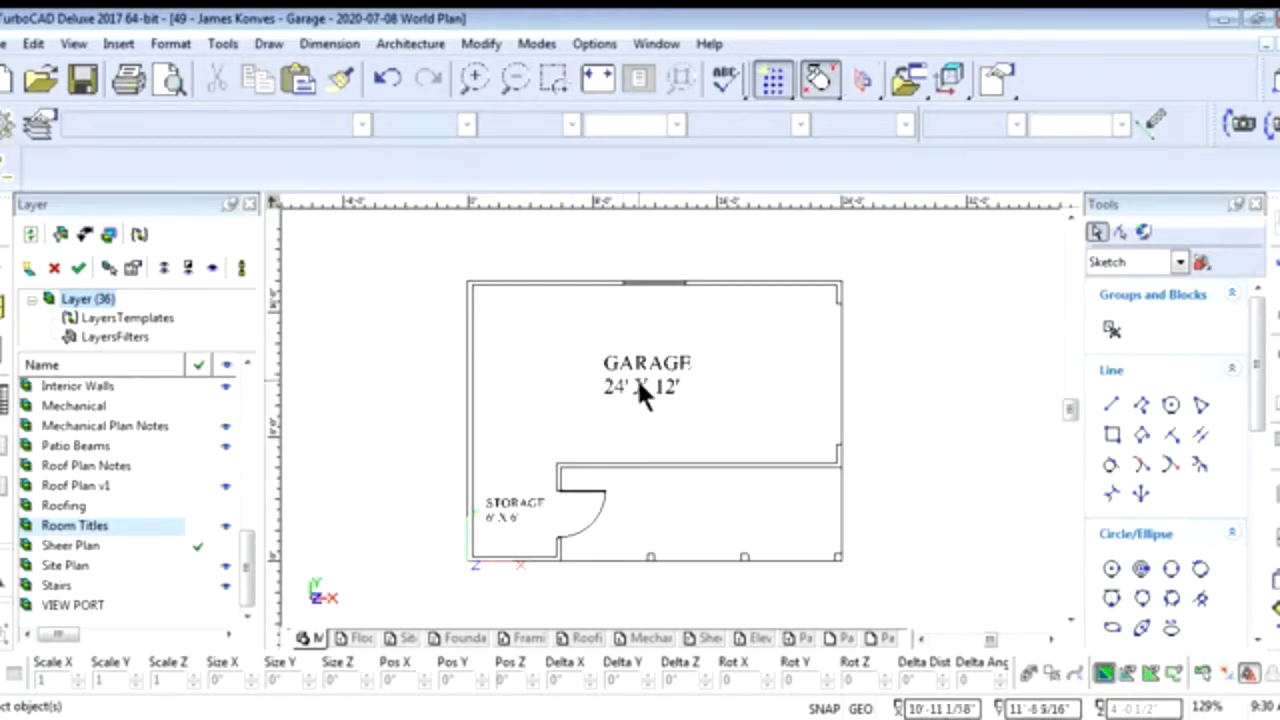
pyautogui.scroll(-2, 640, 378)
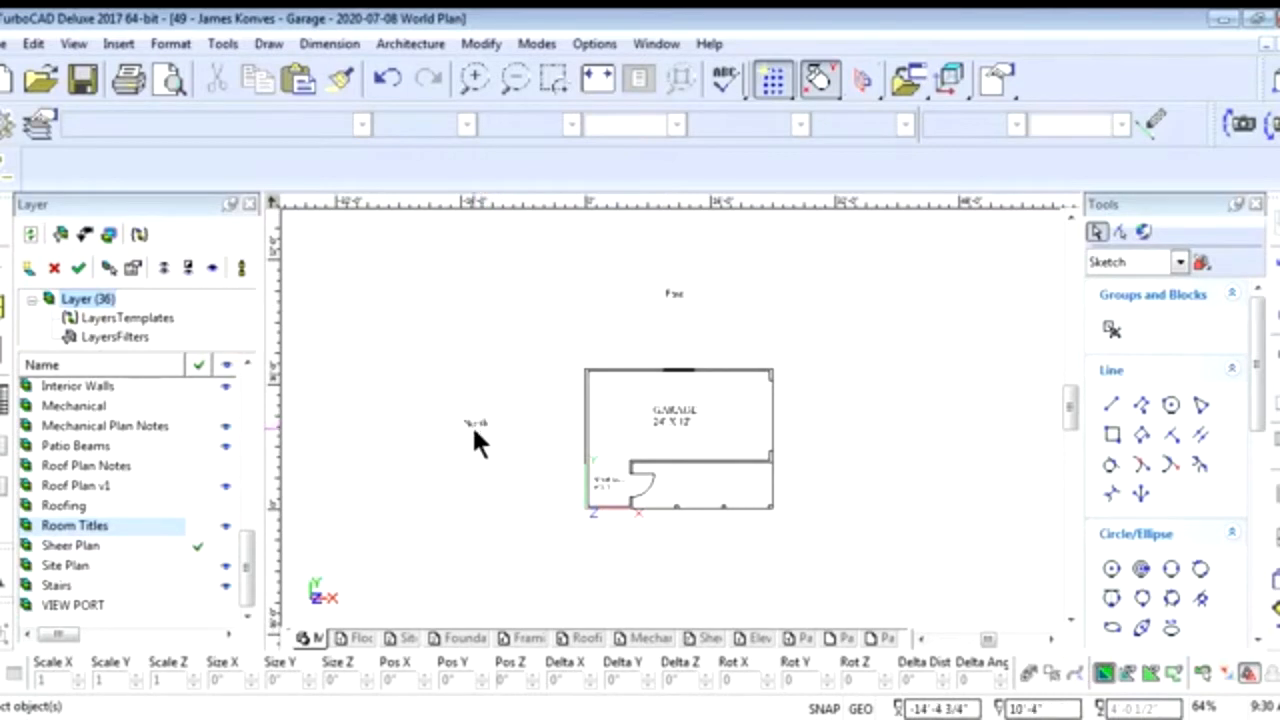
pyautogui.scroll(4, 471, 424)
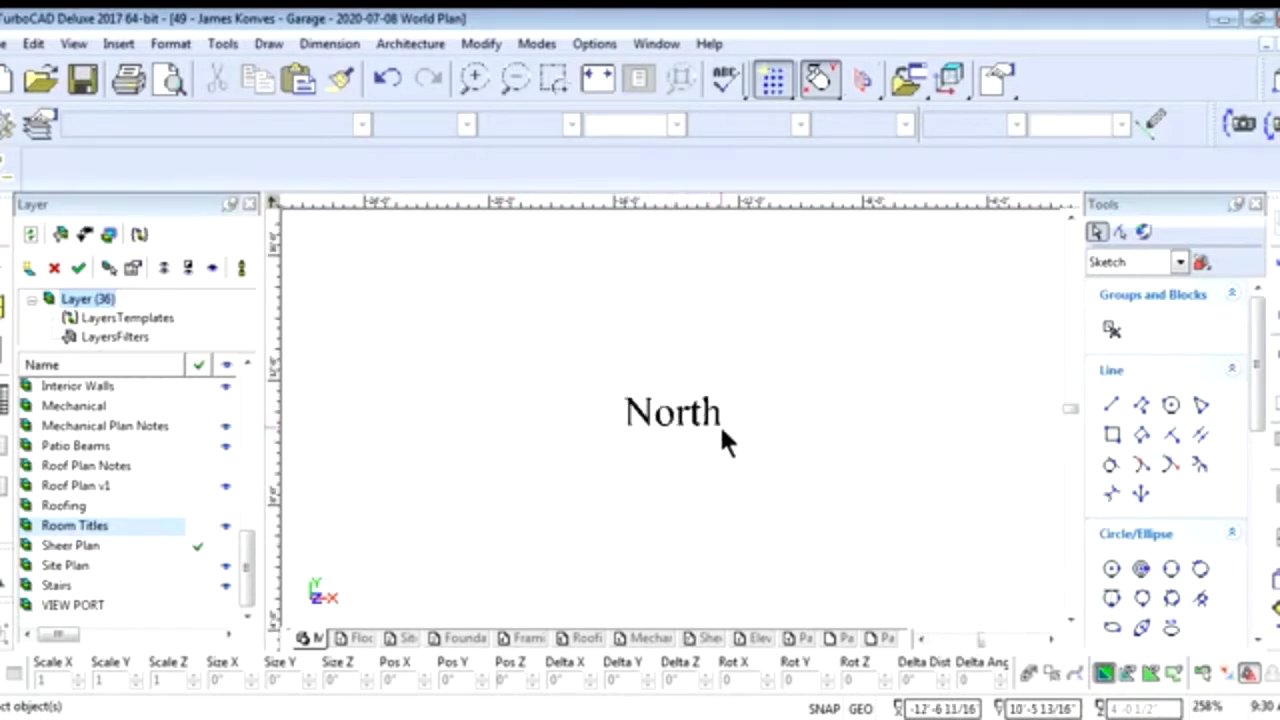
pyautogui.scroll(-4, 672, 425)
pyautogui.scroll(-1, 880, 413)
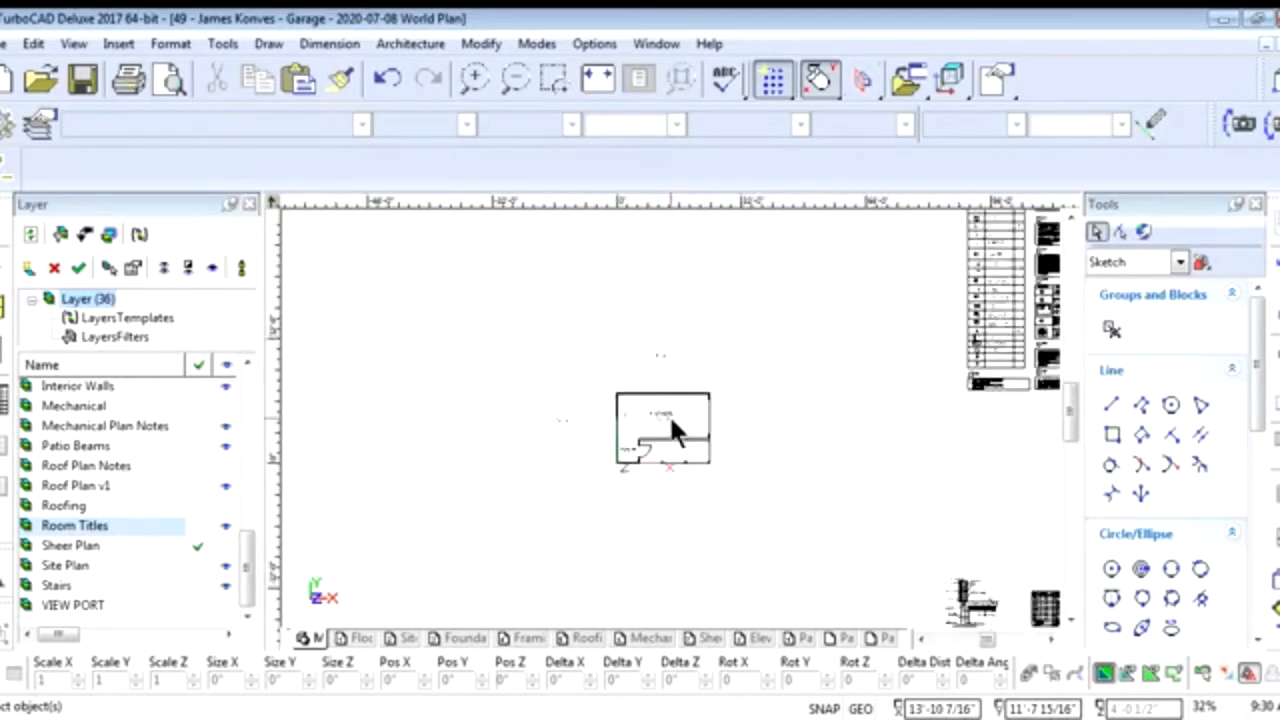
pyautogui.scroll(1, 671, 415)
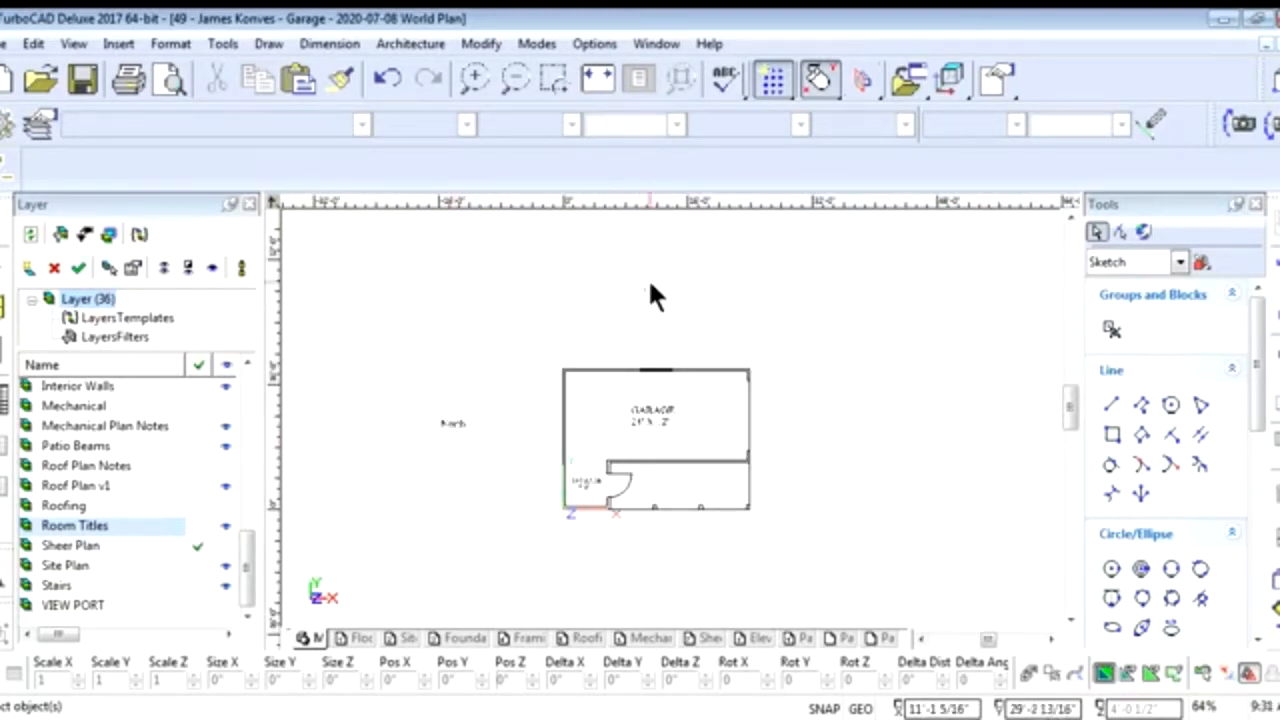
pyautogui.scroll(1, 670, 422)
pyautogui.scroll(-1, 671, 433)
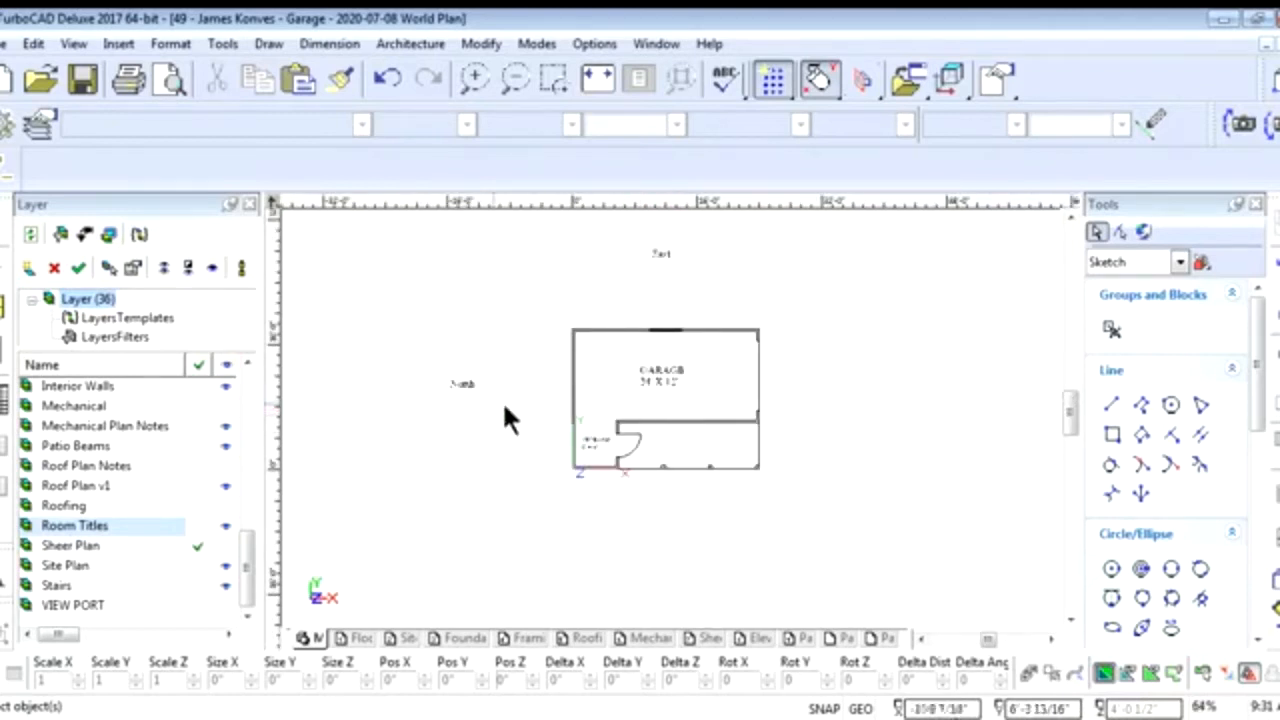
pyautogui.scroll(1, 671, 421)
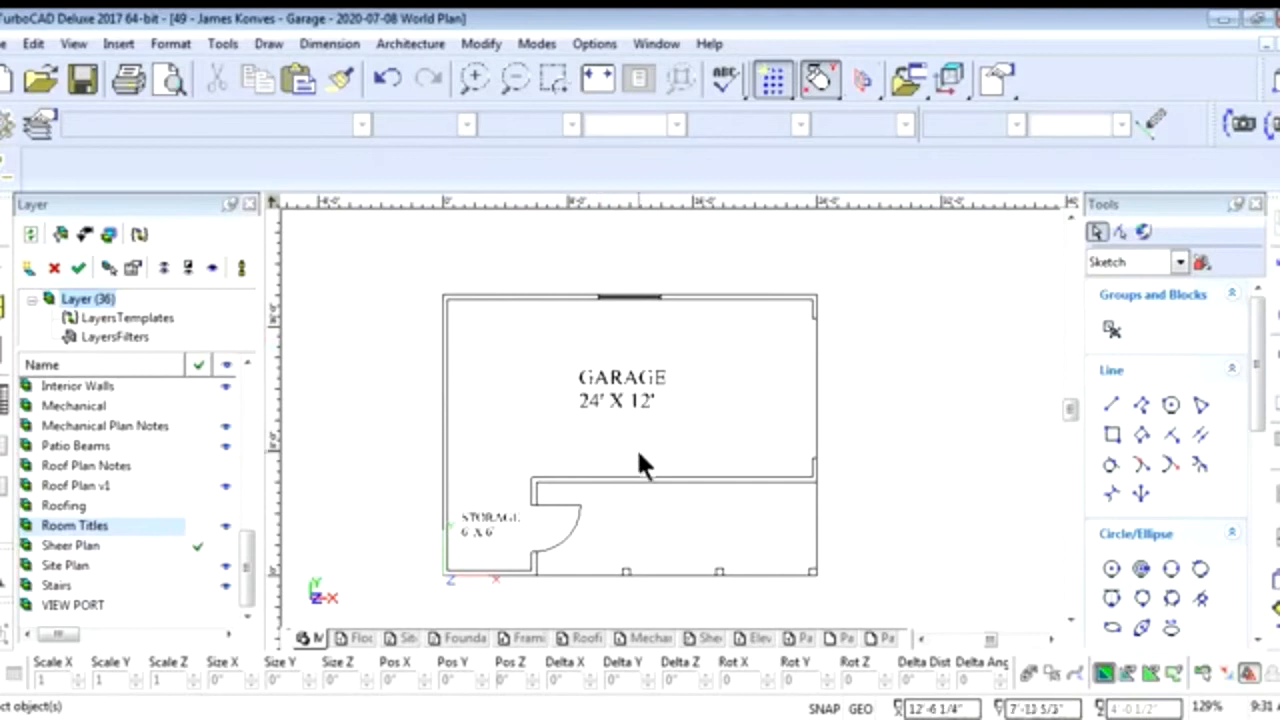
pyautogui.scroll(-1, 629, 468)
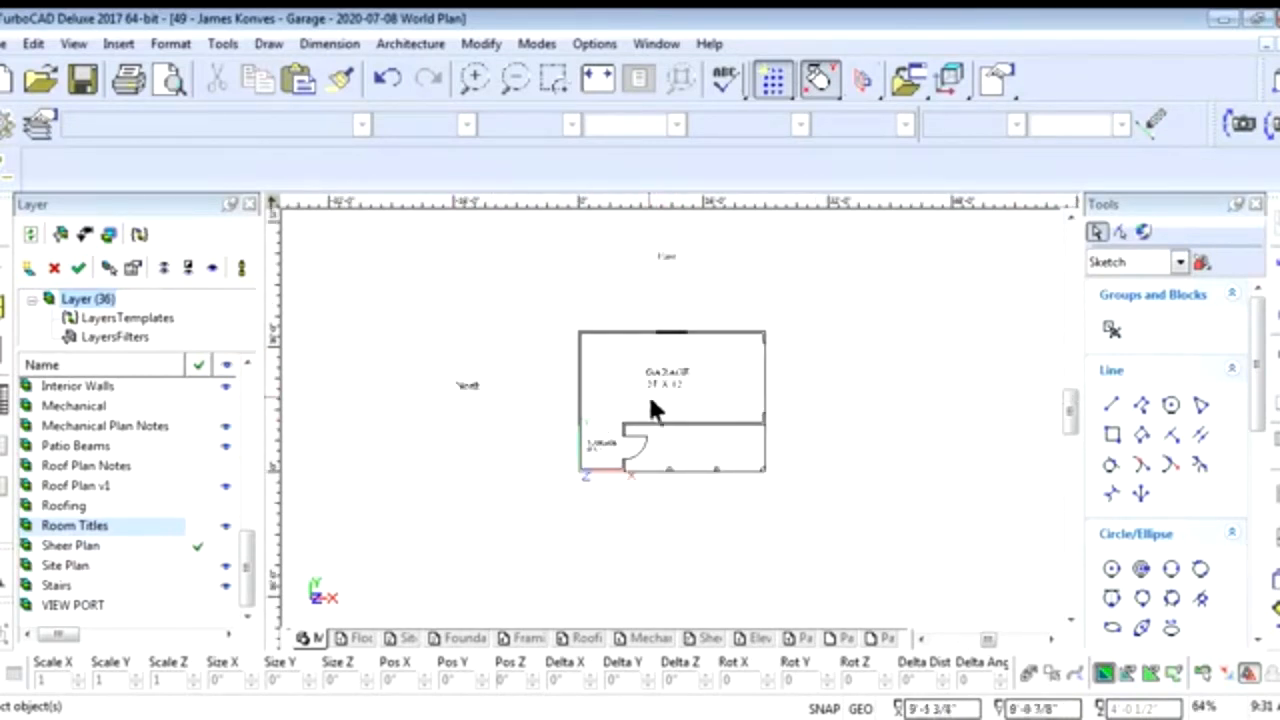
pyautogui.scroll(1, 668, 418)
pyautogui.scroll(-1, 672, 422)
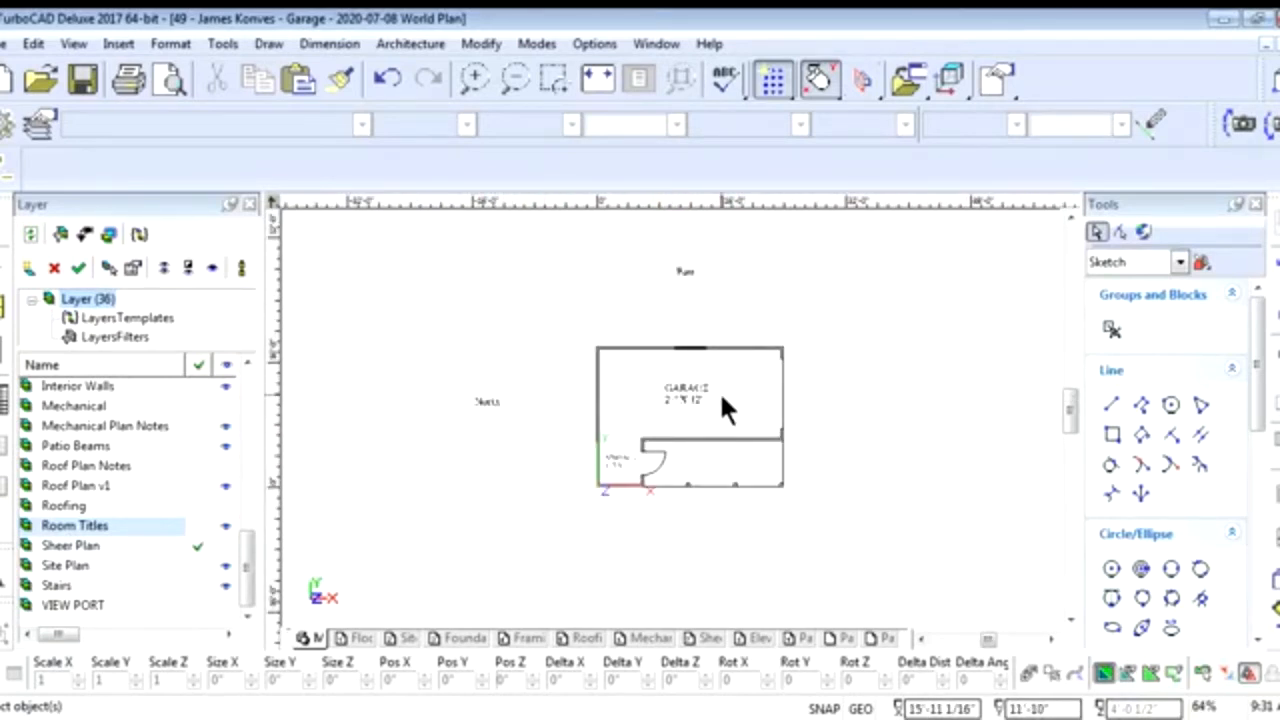
pyautogui.scroll(1, 719, 391)
pyautogui.scroll(-1, 645, 416)
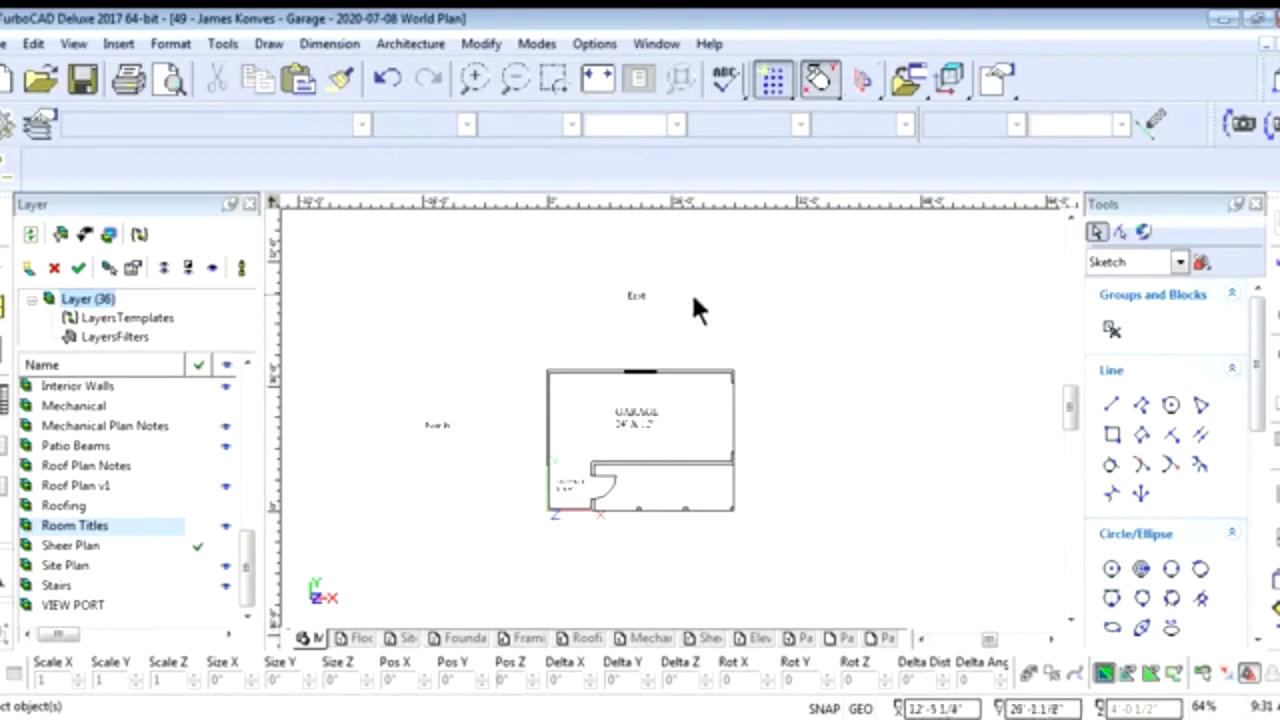
# Copy the East label to the side of the garage opposite North and to the open area below the plan
pyautogui.click(632, 294)
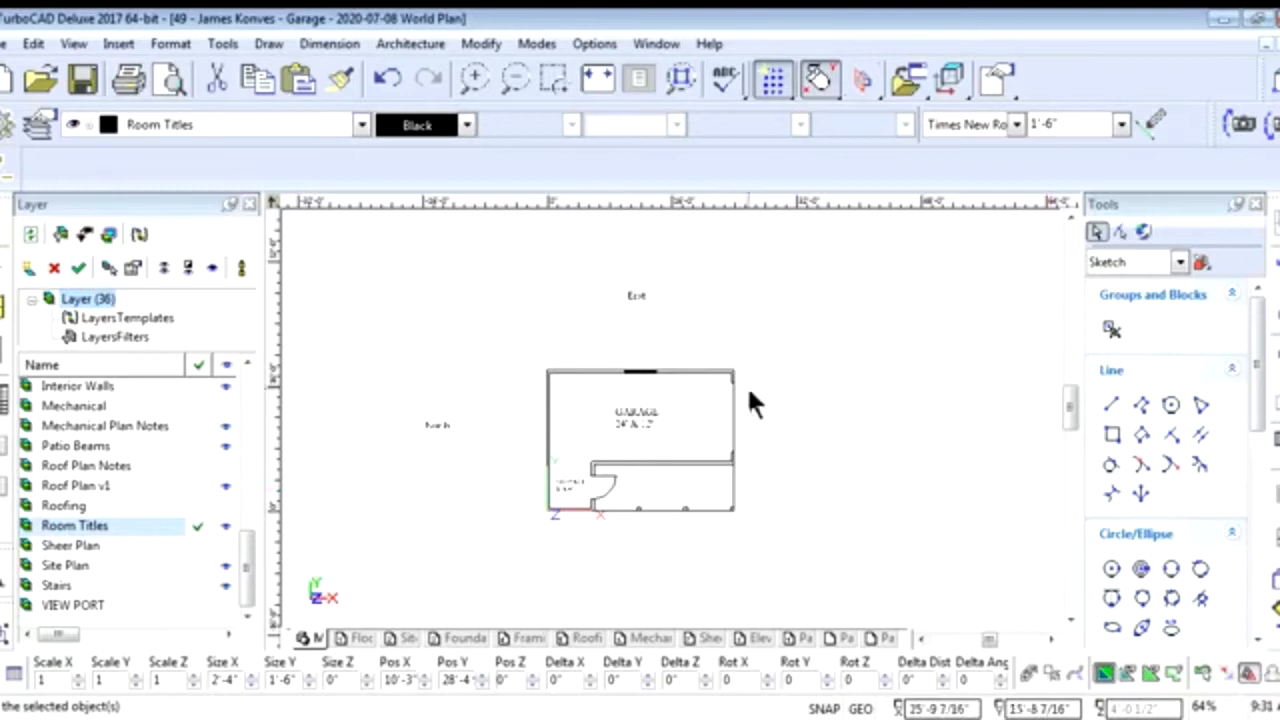
pyautogui.click(641, 290)
pyautogui.click(823, 430)
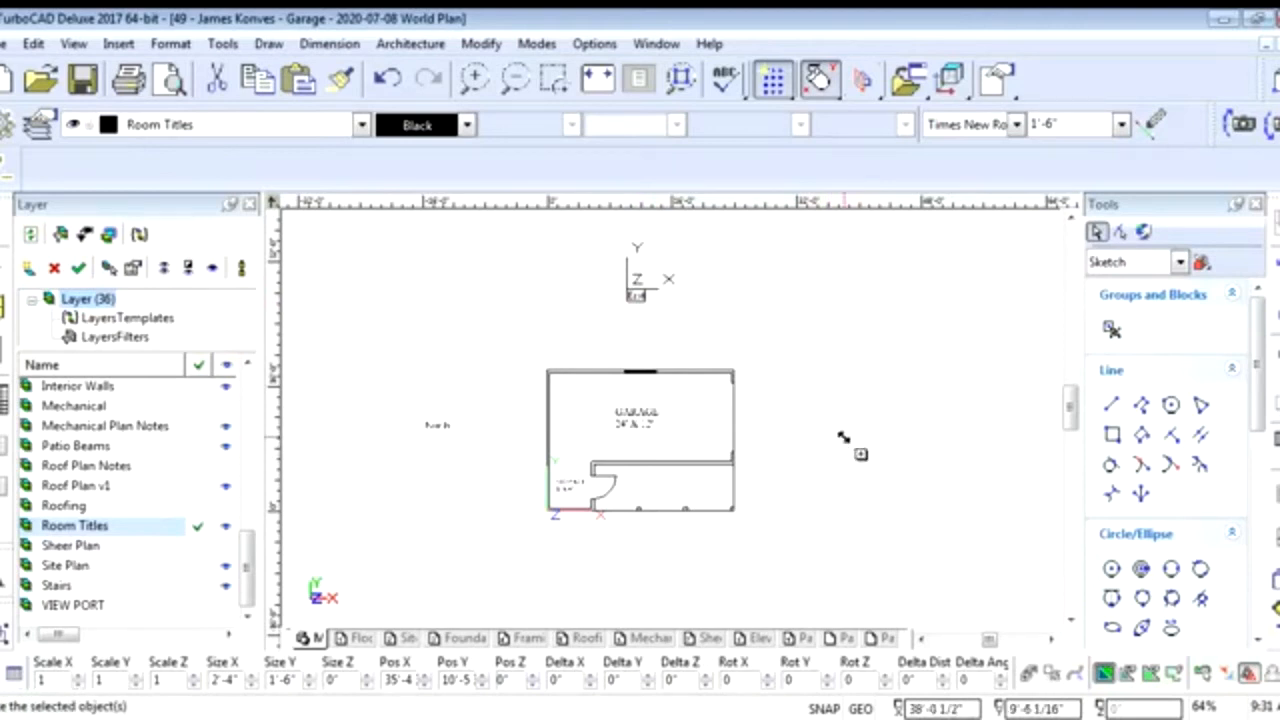
pyautogui.click(820, 429)
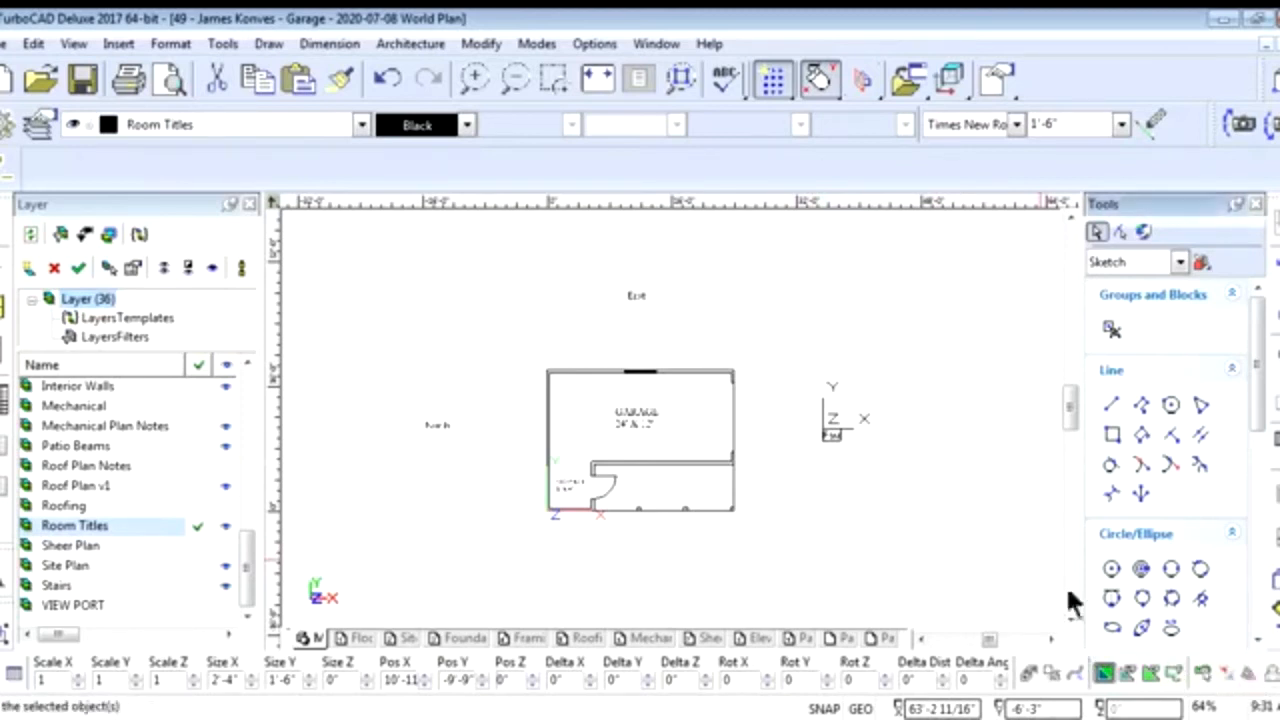
# Change the text of the copied label opposite North to West
pyautogui.click(832, 431)
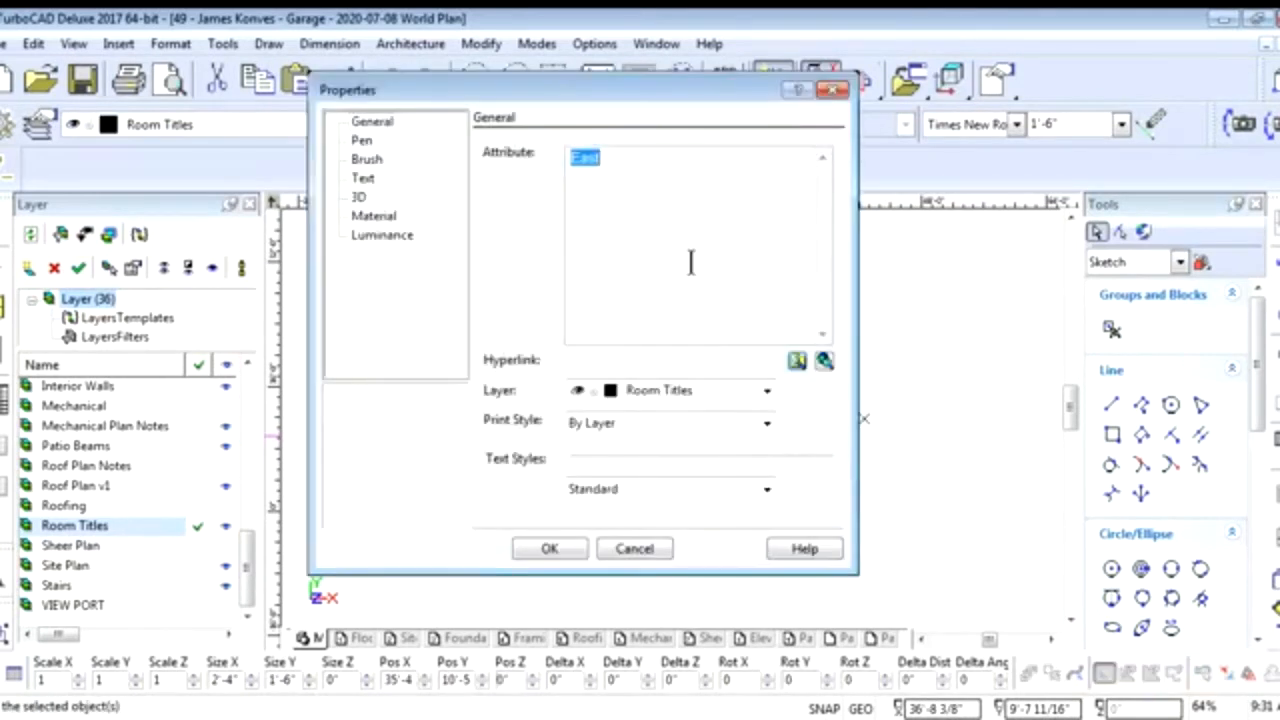
pyautogui.write('West')
pyautogui.click(548, 546)
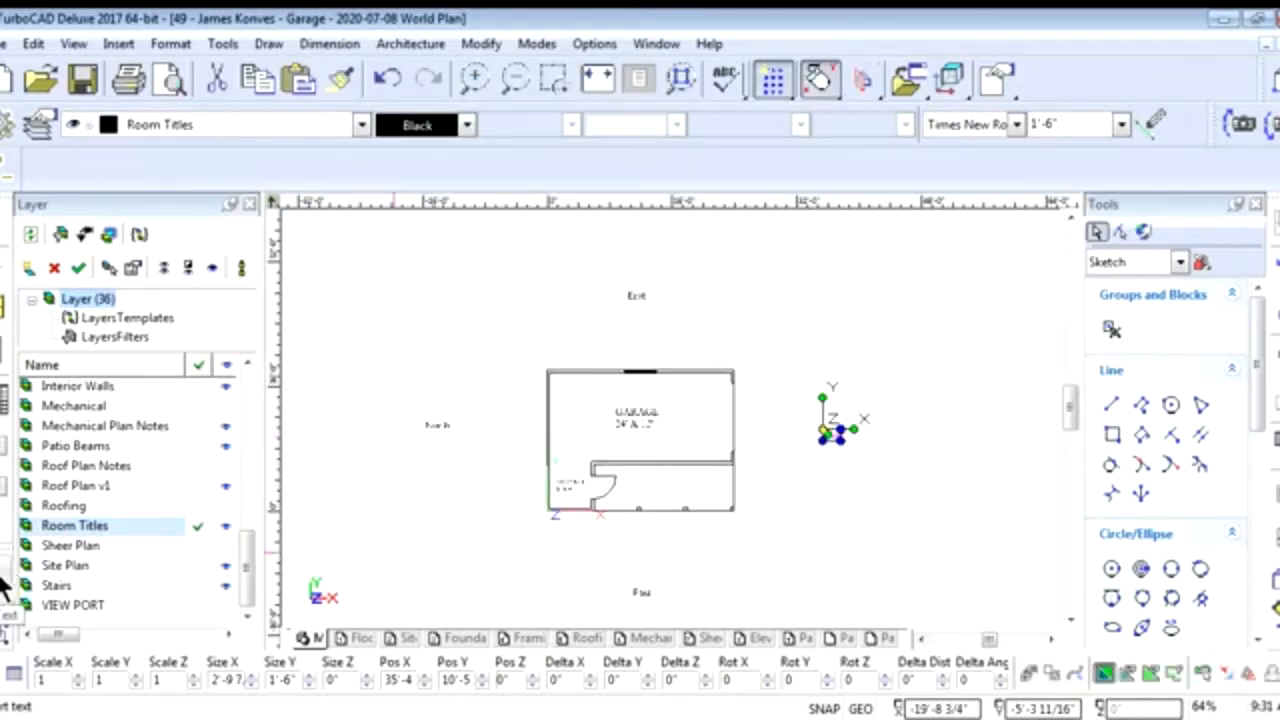
# Change the text of the copied label below the floor plan to West and deselect it
pyautogui.doubleClick(634, 592)
pyautogui.write('West')
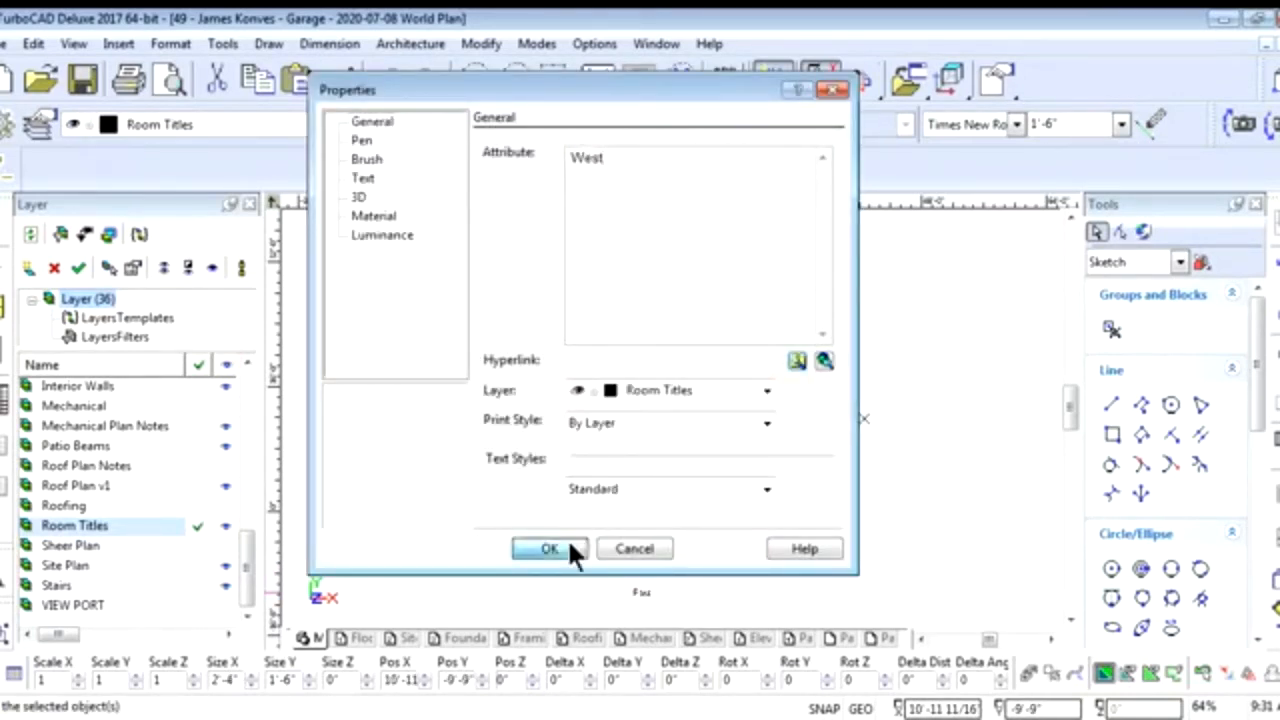
pyautogui.click(550, 549)
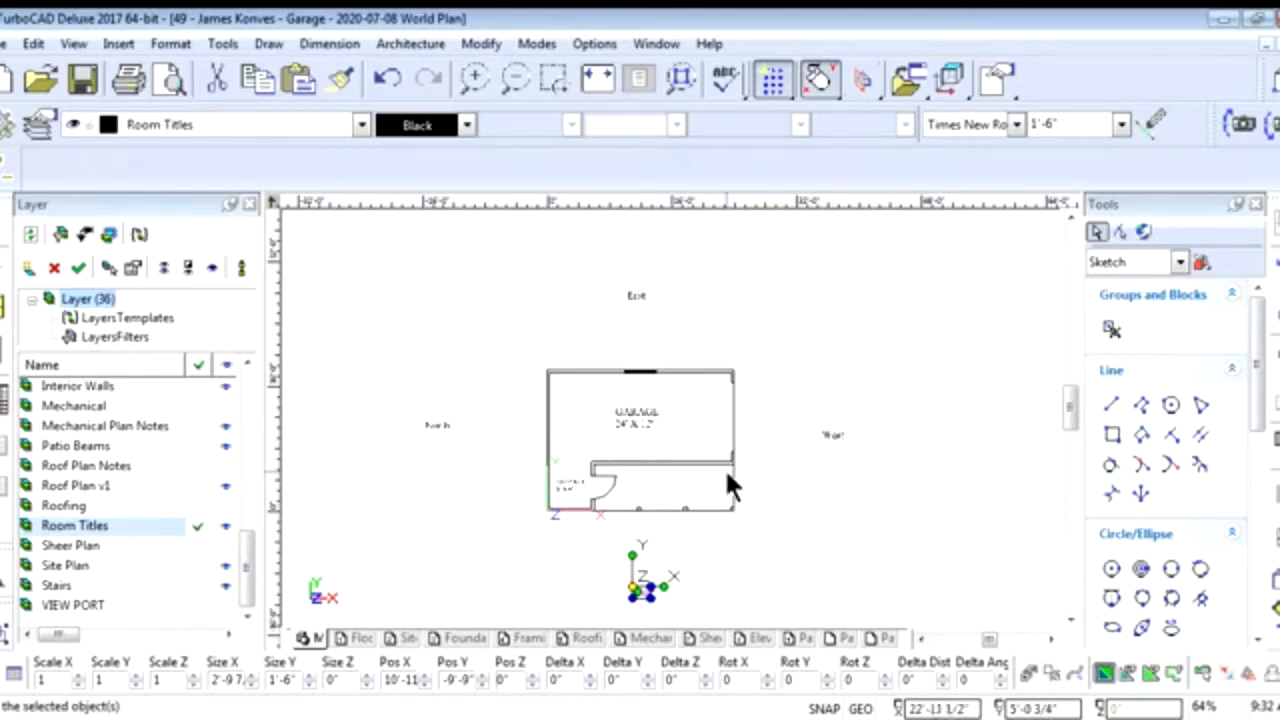
pyautogui.press('Escape')
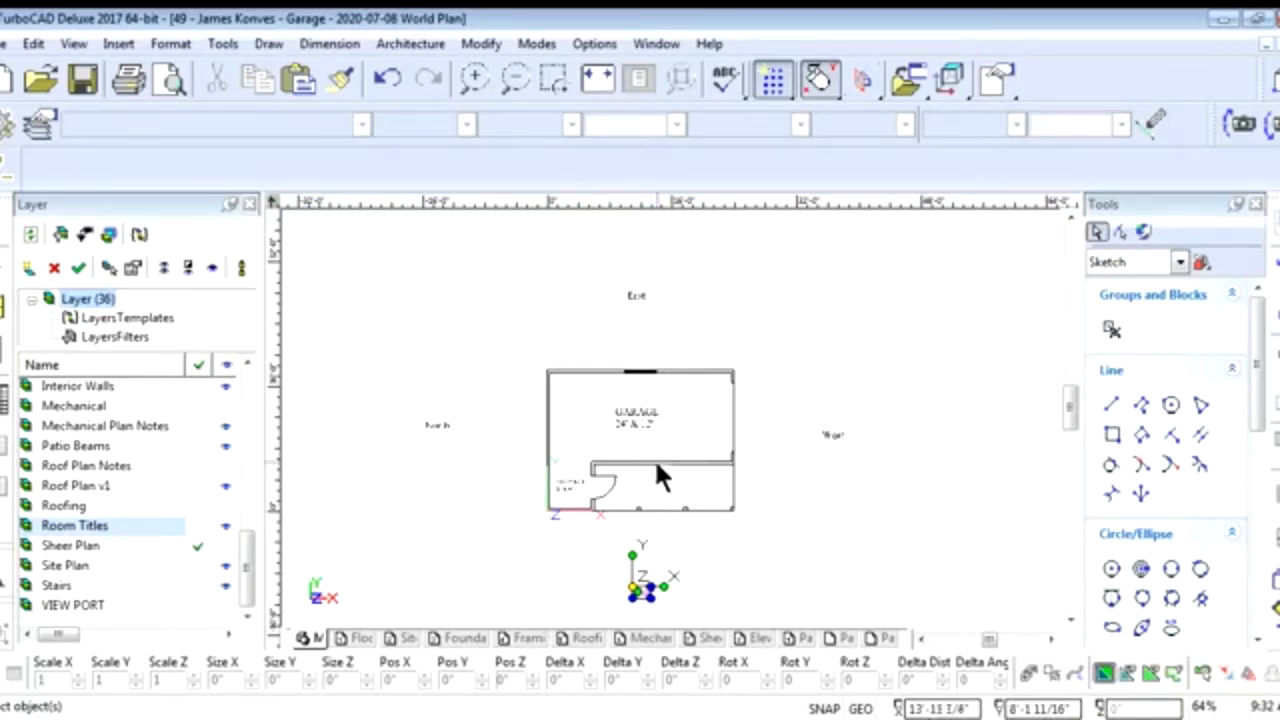
# Switch to the southwest isometric view and examine the heights of the garage walls
pyautogui.rightClick(801, 366)
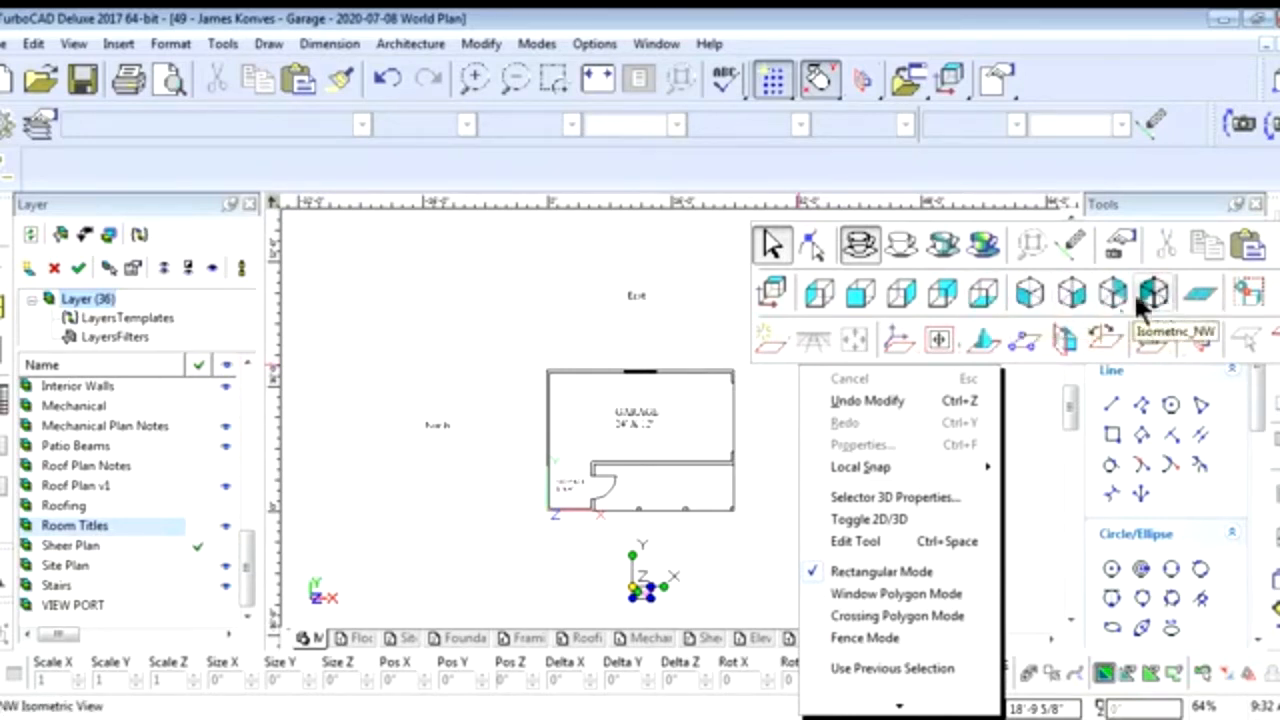
pyautogui.click(1029, 289)
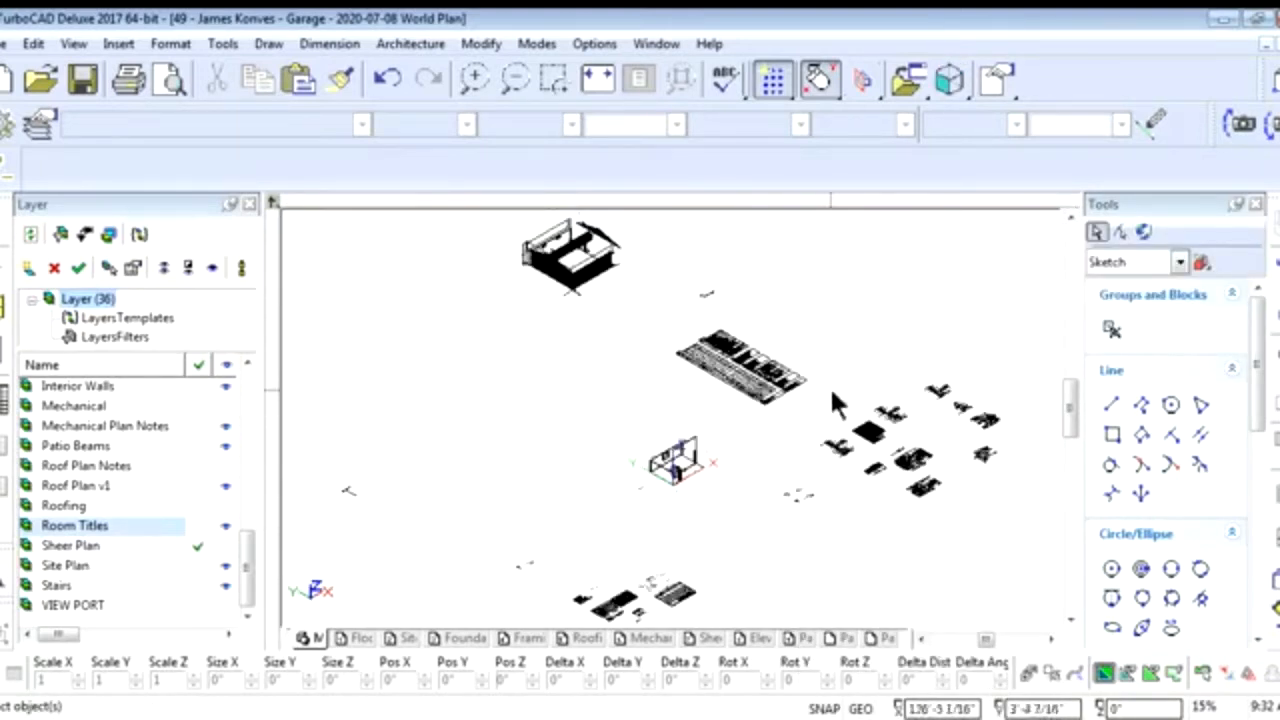
pyautogui.scroll(2, 673, 530)
pyautogui.scroll(2, 671, 418)
pyautogui.scroll(-2, 671, 405)
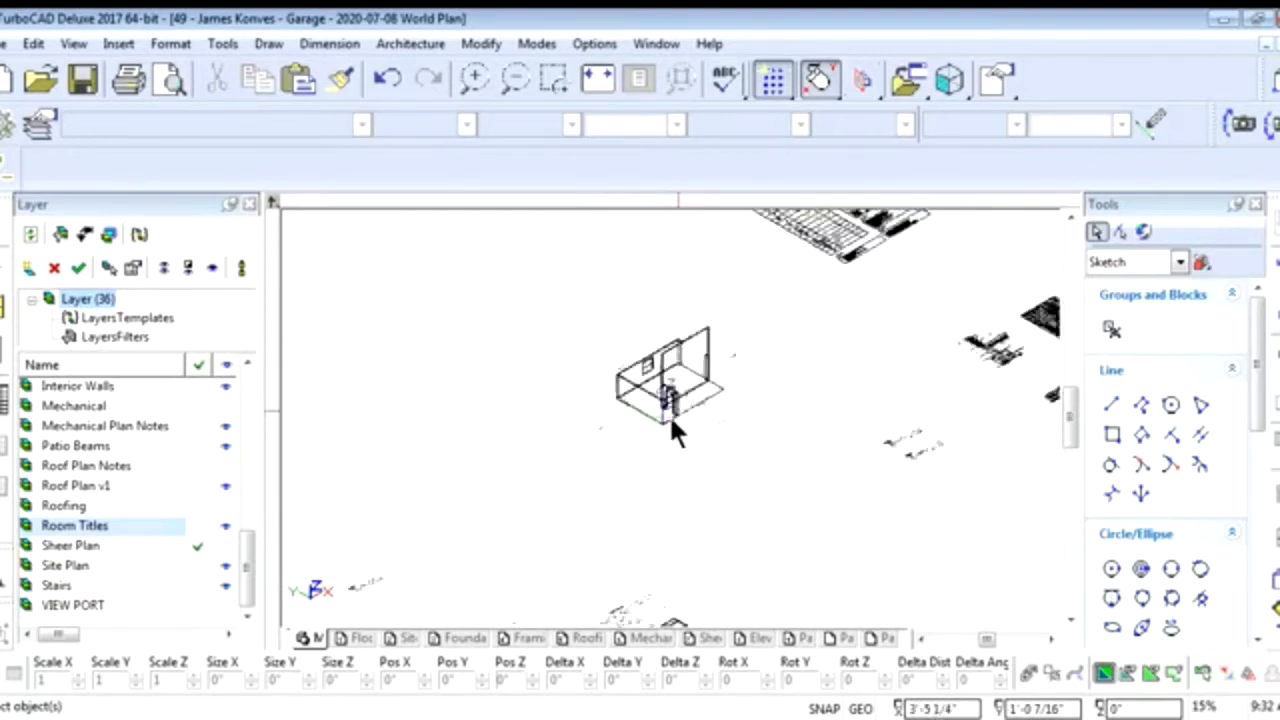
pyautogui.scroll(2, 674, 400)
pyautogui.scroll(1, 683, 398)
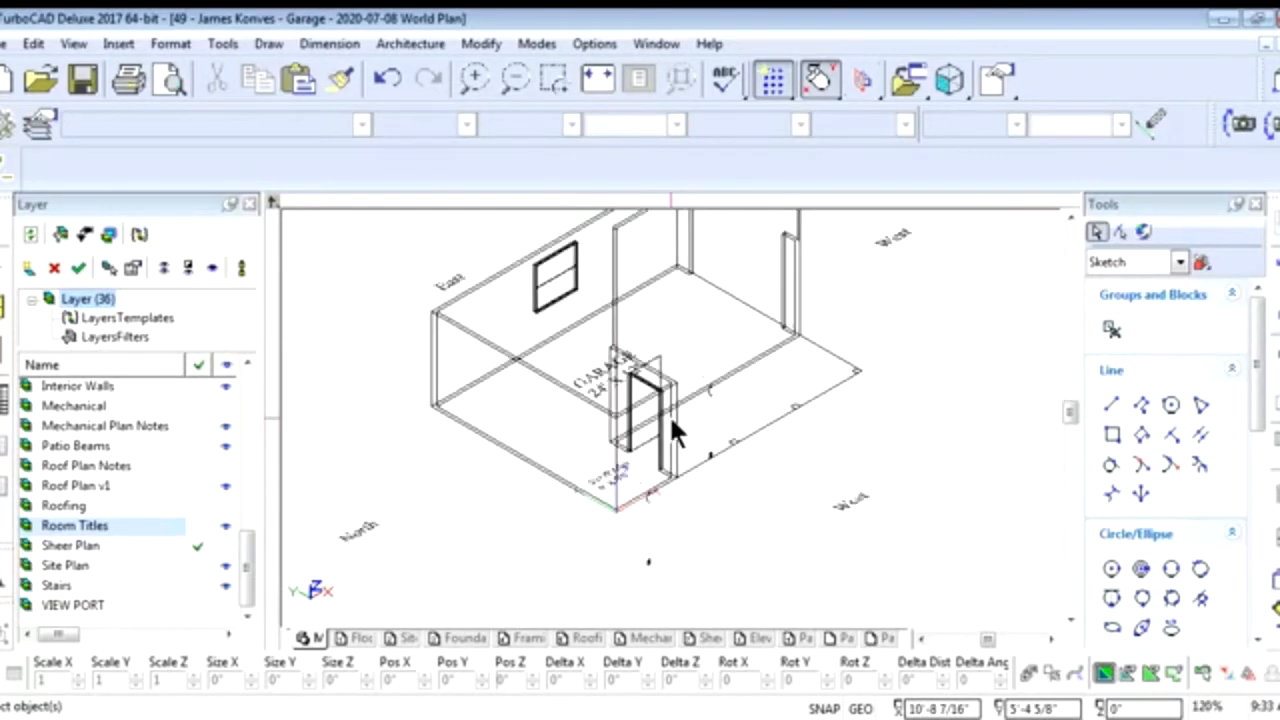
pyautogui.scroll(-1, 673, 403)
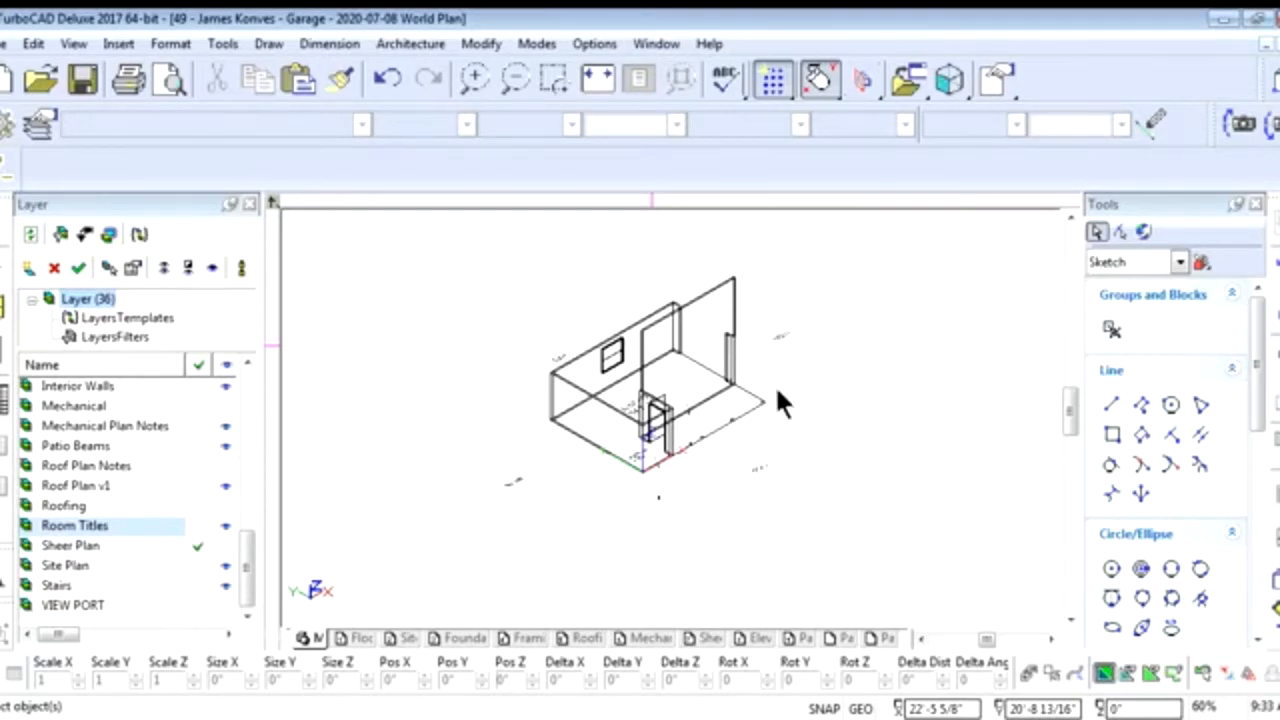
pyautogui.scroll(1, 777, 390)
pyautogui.scroll(-1, 368, 388)
pyautogui.scroll(1, 672, 414)
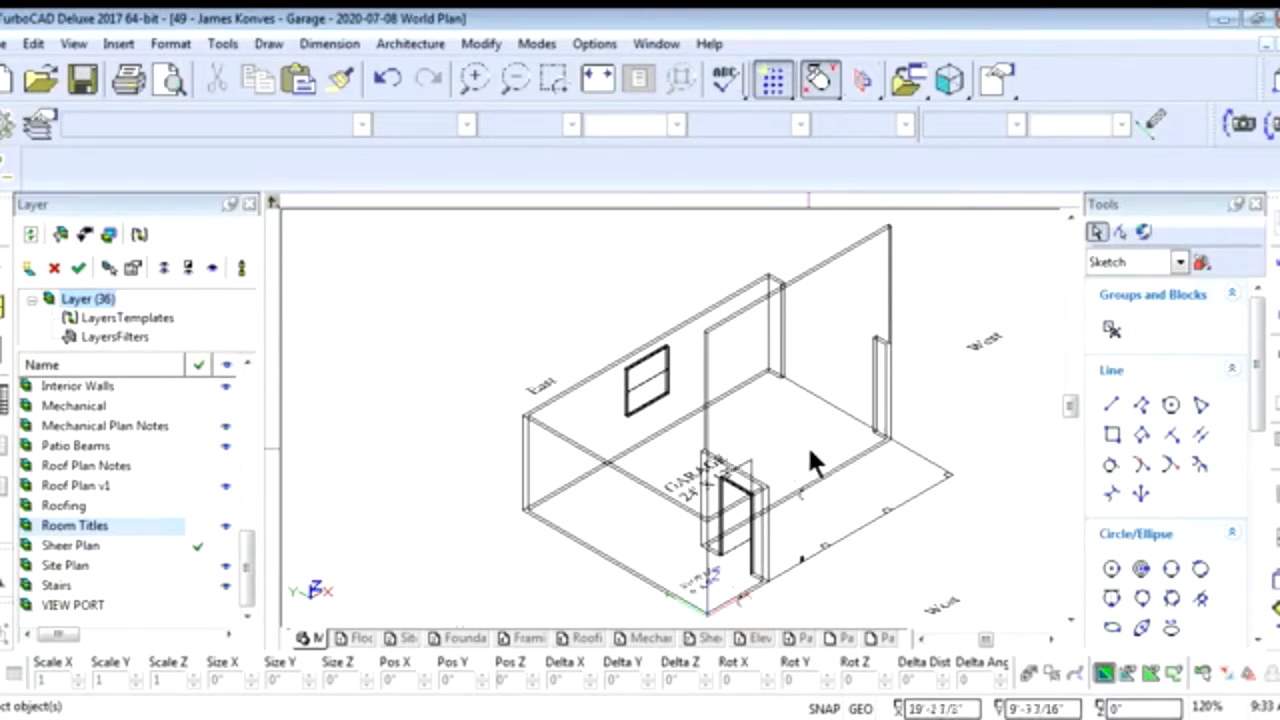
# Set the height of the tall exterior wall between the garage and the open porch area to 12'-0"
pyautogui.click(814, 266)
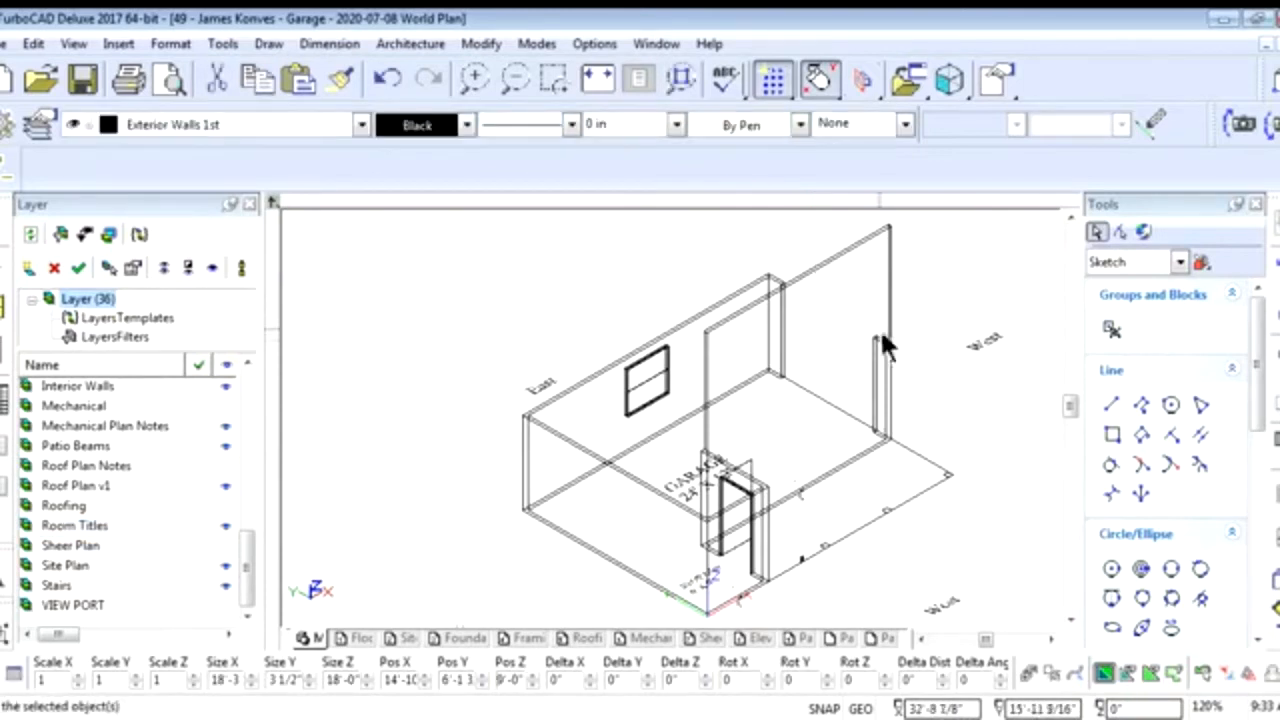
pyautogui.rightClick(803, 283)
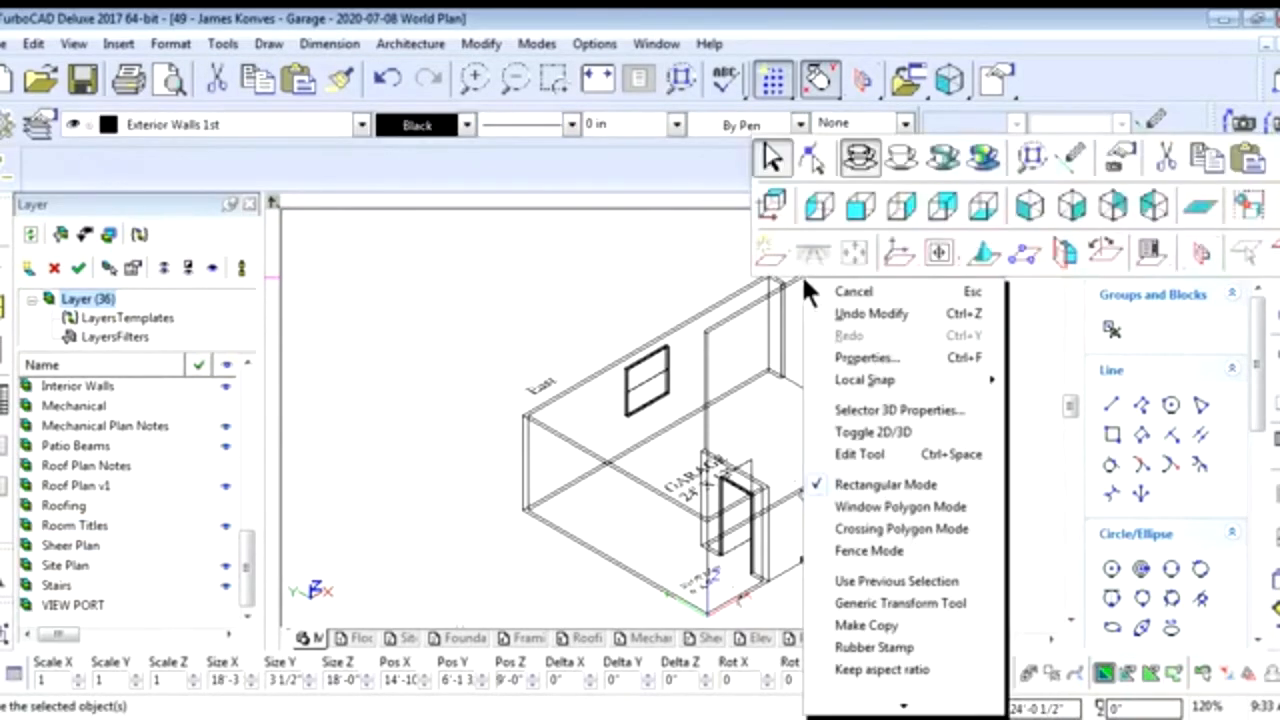
pyautogui.click(866, 357)
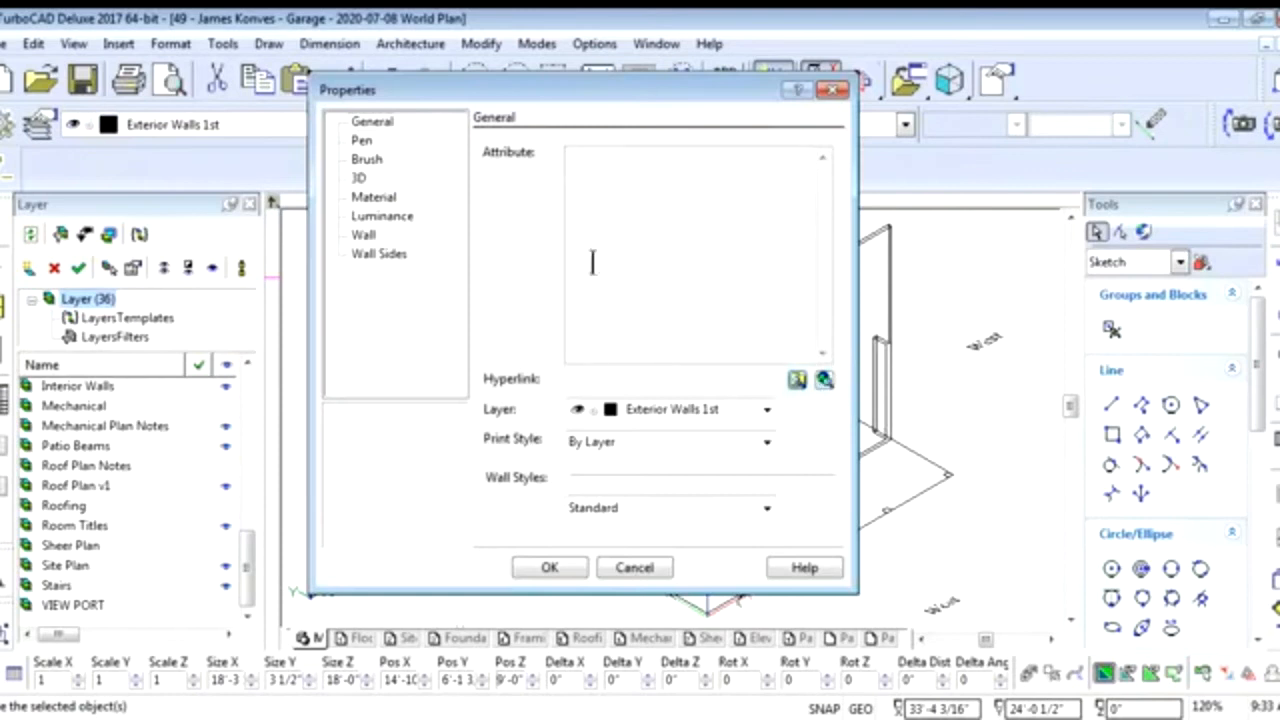
pyautogui.click(364, 234)
pyautogui.click(609, 187)
pyautogui.write('1')
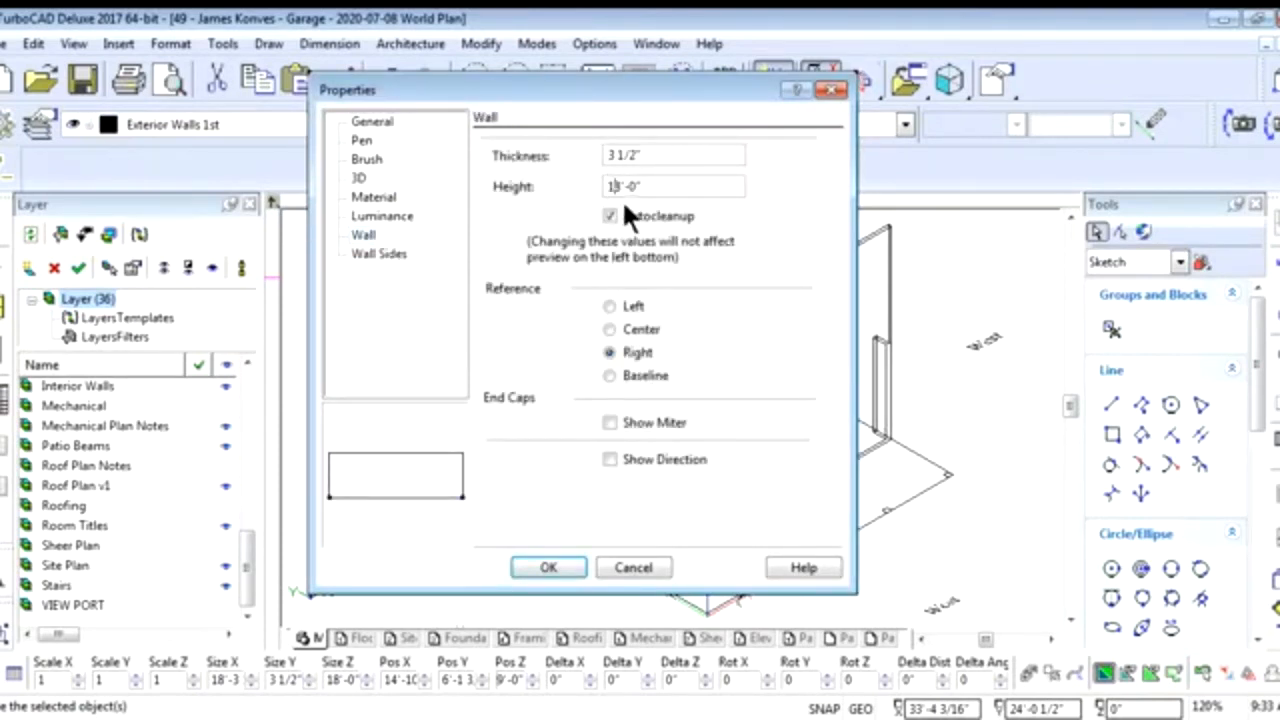
pyautogui.write('2')
pyautogui.click(548, 567)
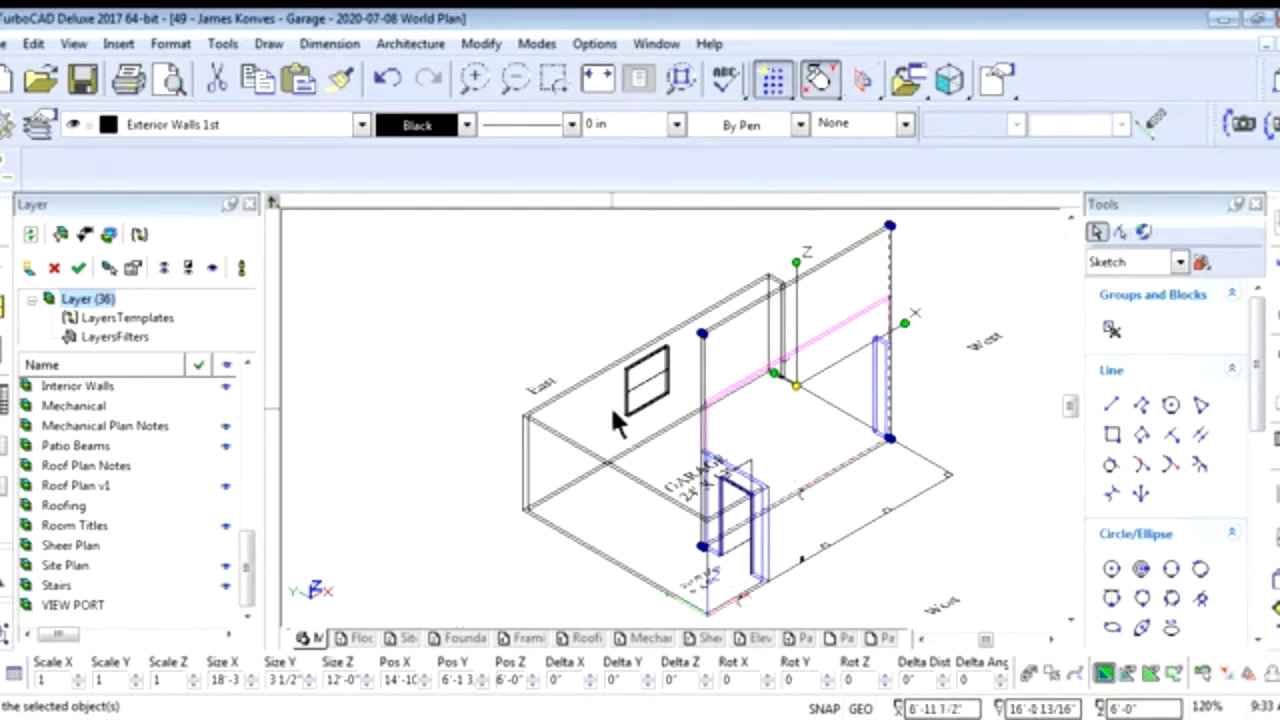
# Return to the plan view of the garage and clear the wall selection
pyautogui.rightClick(927, 432)
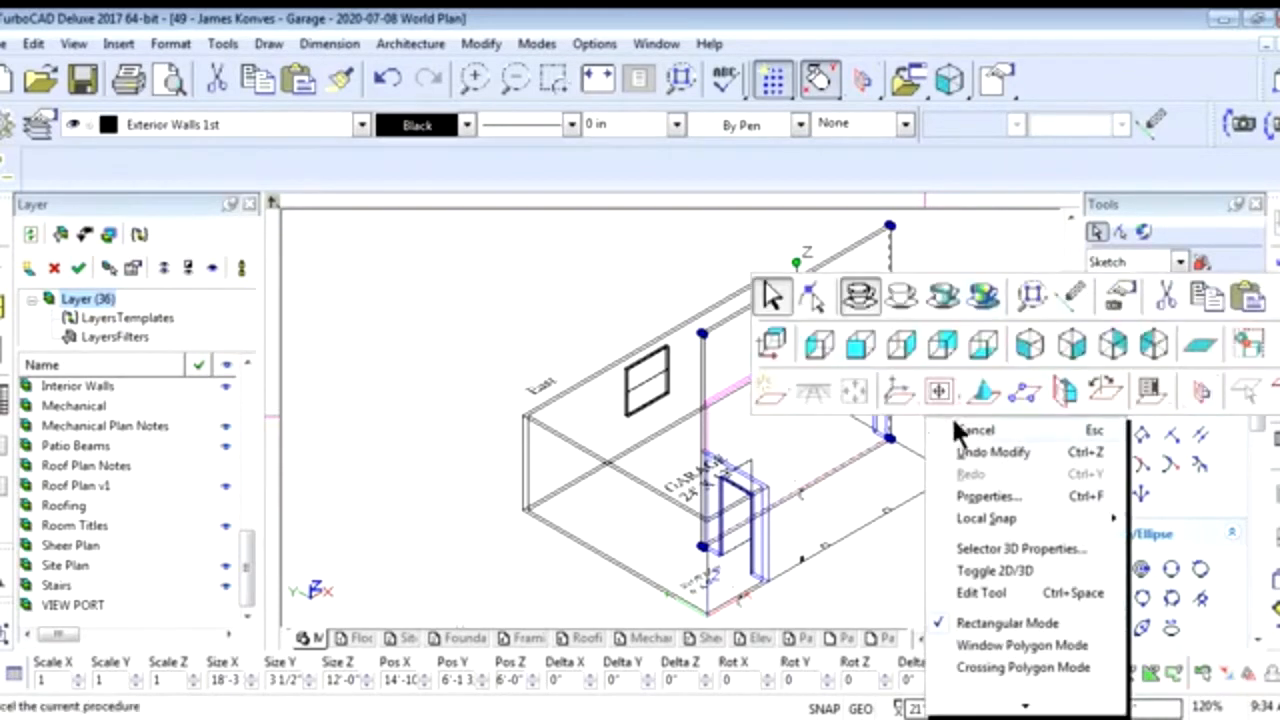
pyautogui.click(781, 346)
pyautogui.scroll(3, 669, 414)
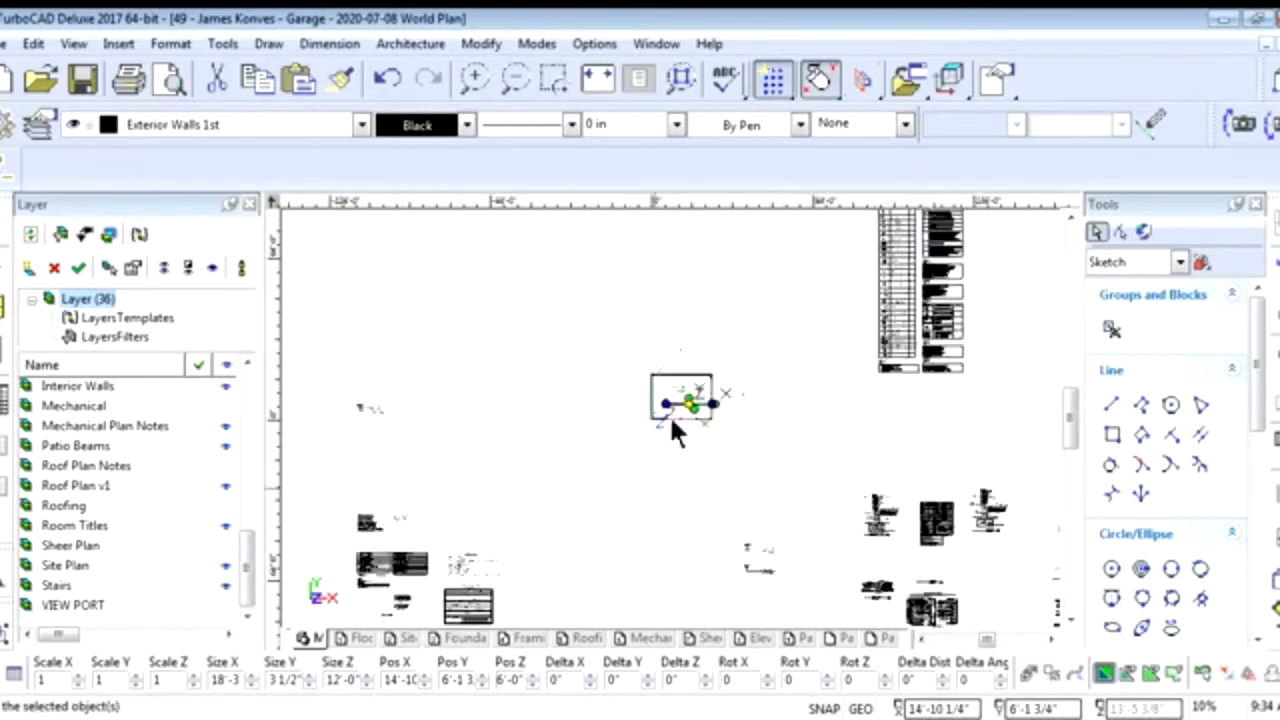
pyautogui.scroll(3, 669, 414)
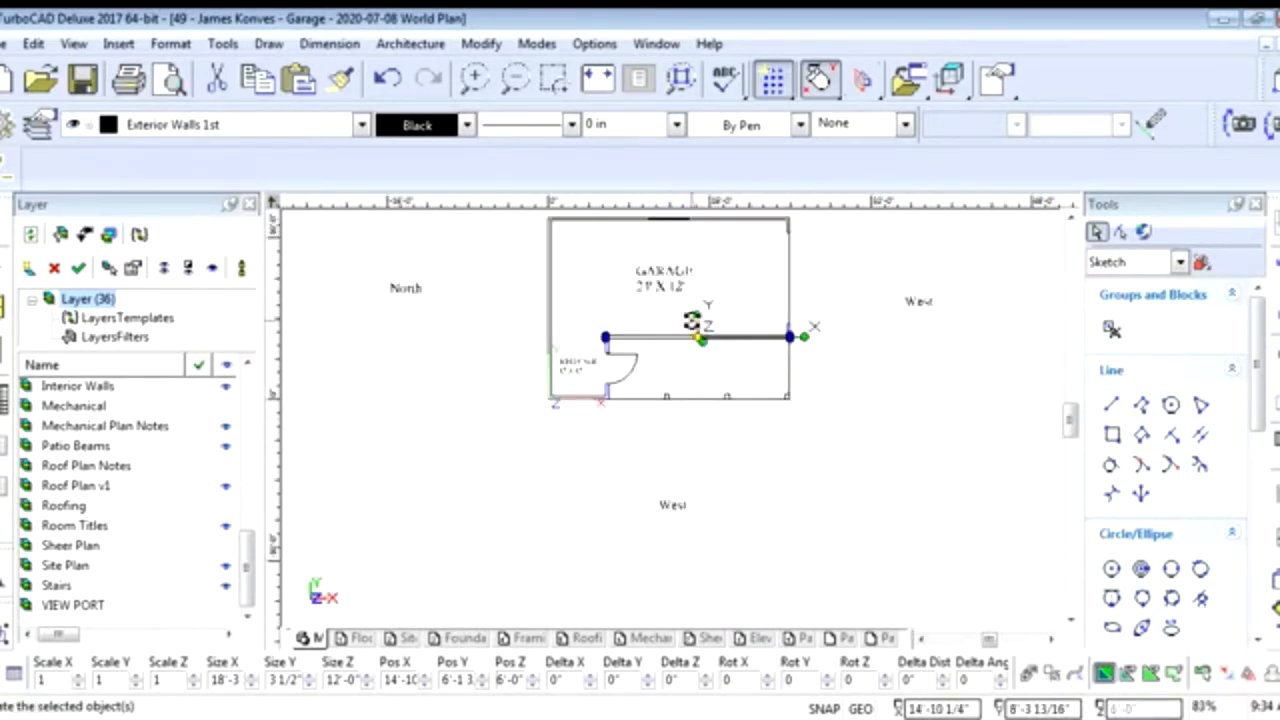
pyautogui.scroll(-3, 669, 414)
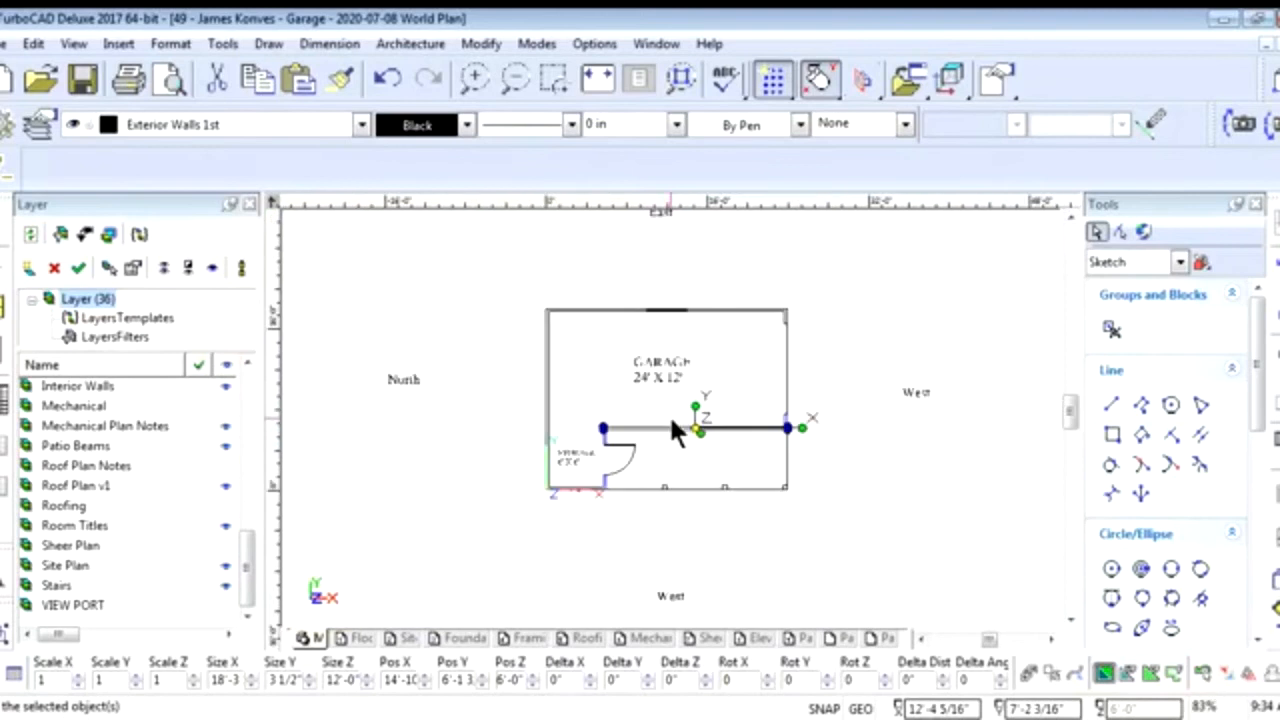
pyautogui.click(530, 436)
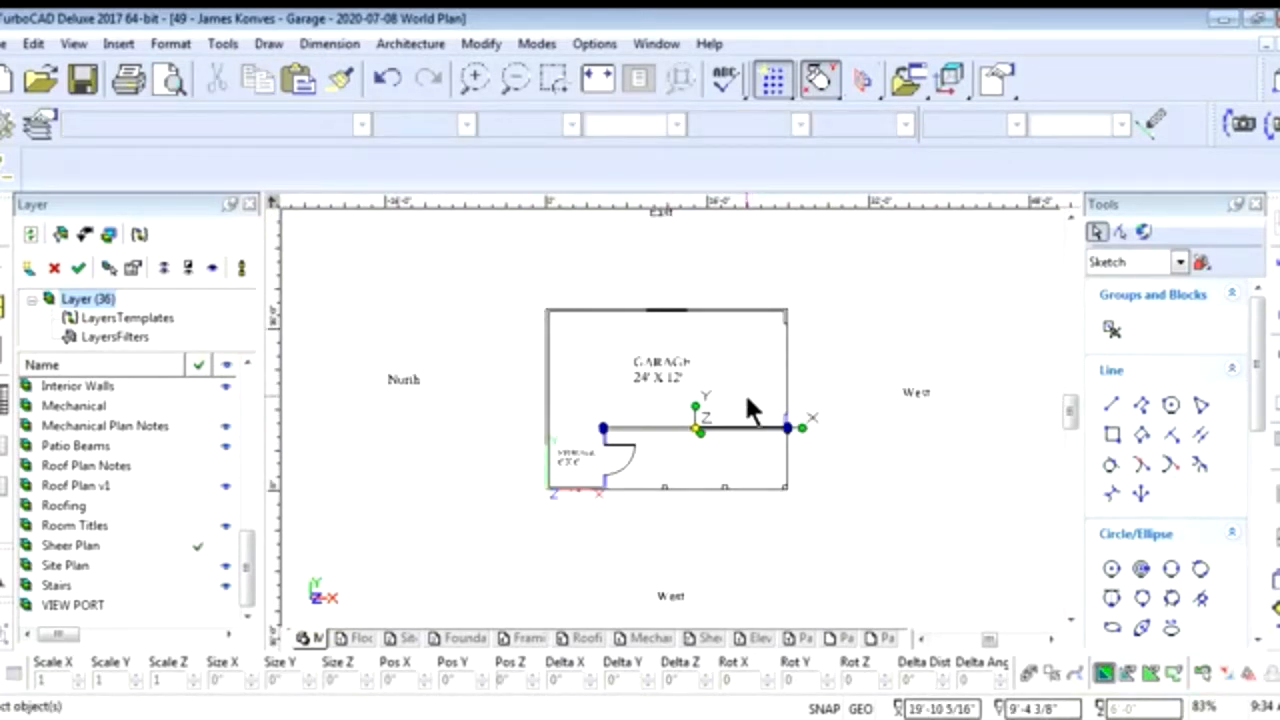
# Switch to the front view and examine the garage wall heights and the small objects below the floor line
pyautogui.click(390, 46)
pyautogui.moveTo(423, 96)
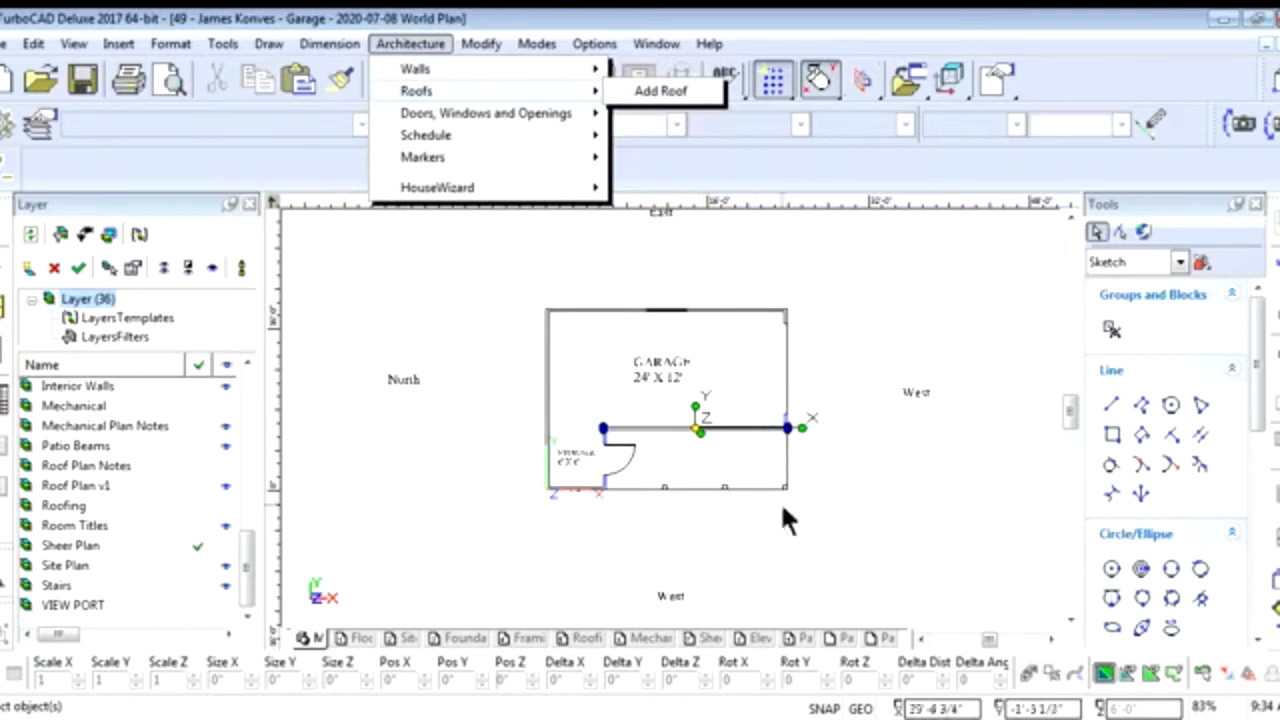
pyautogui.rightClick(655, 512)
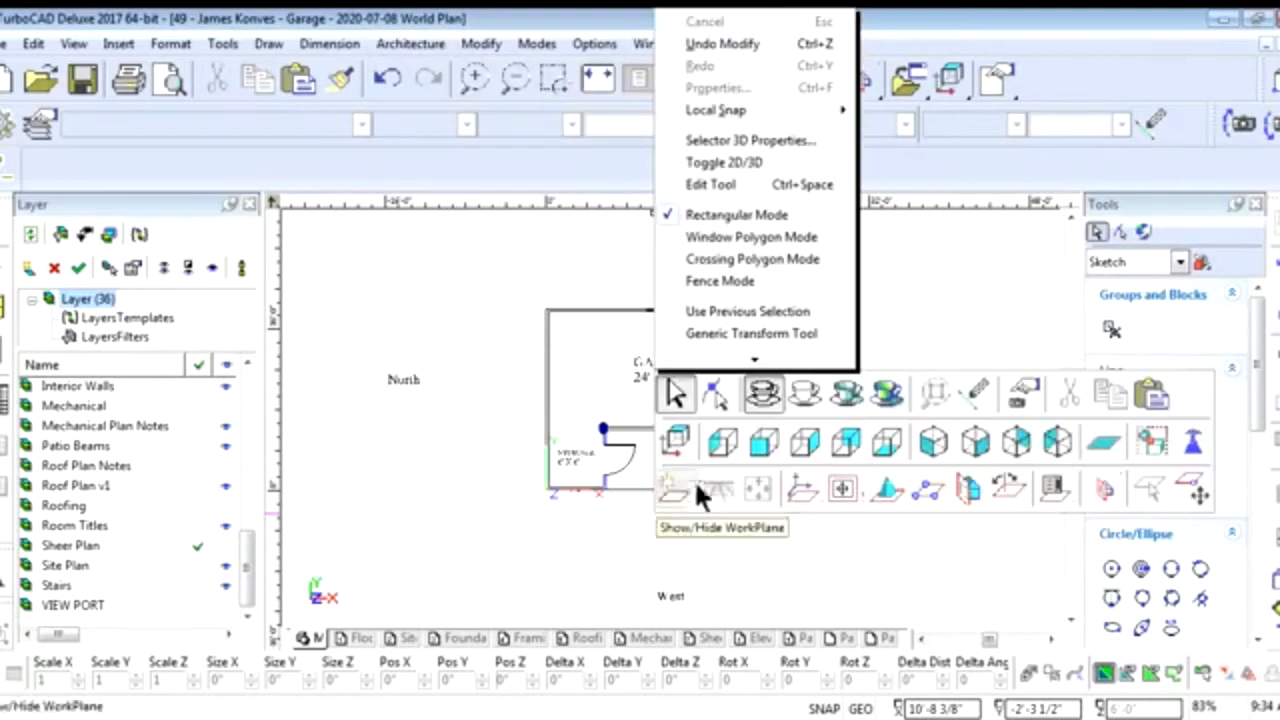
pyautogui.click(762, 445)
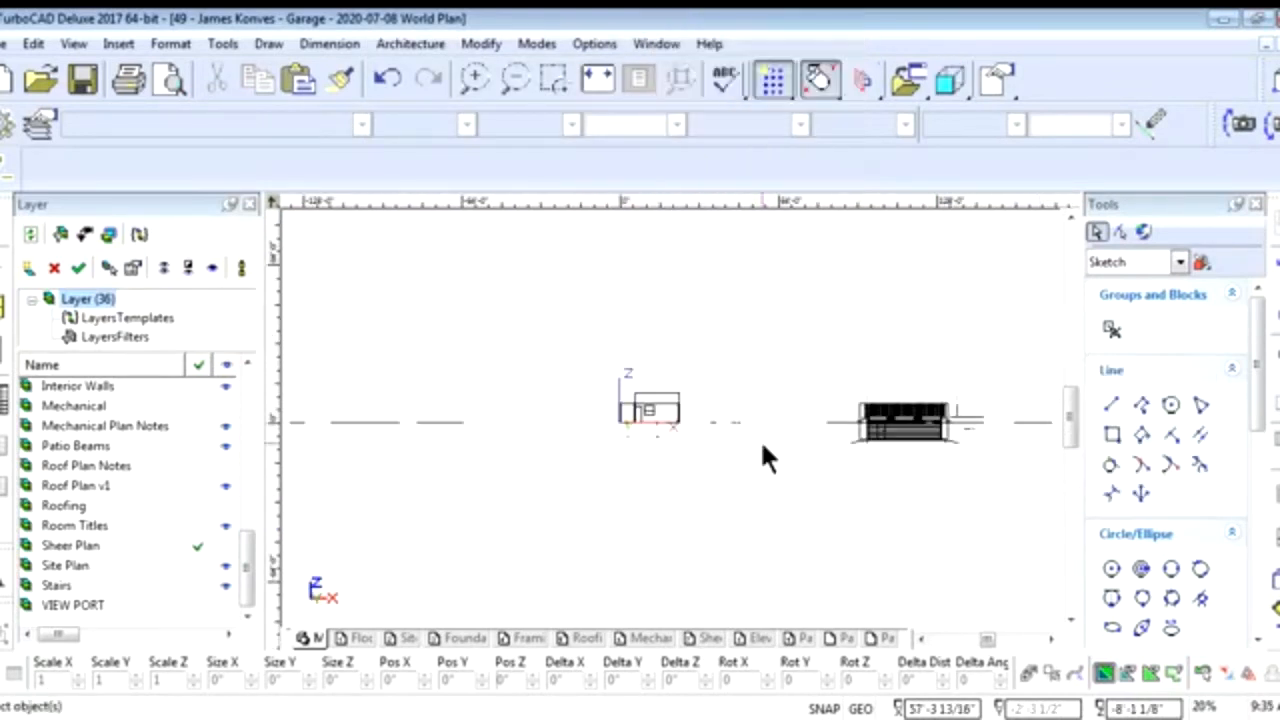
pyautogui.scroll(5, 640, 412)
pyautogui.scroll(-1, 671, 418)
pyautogui.scroll(1, 738, 398)
pyautogui.scroll(-1, 671, 418)
pyautogui.scroll(1, 671, 418)
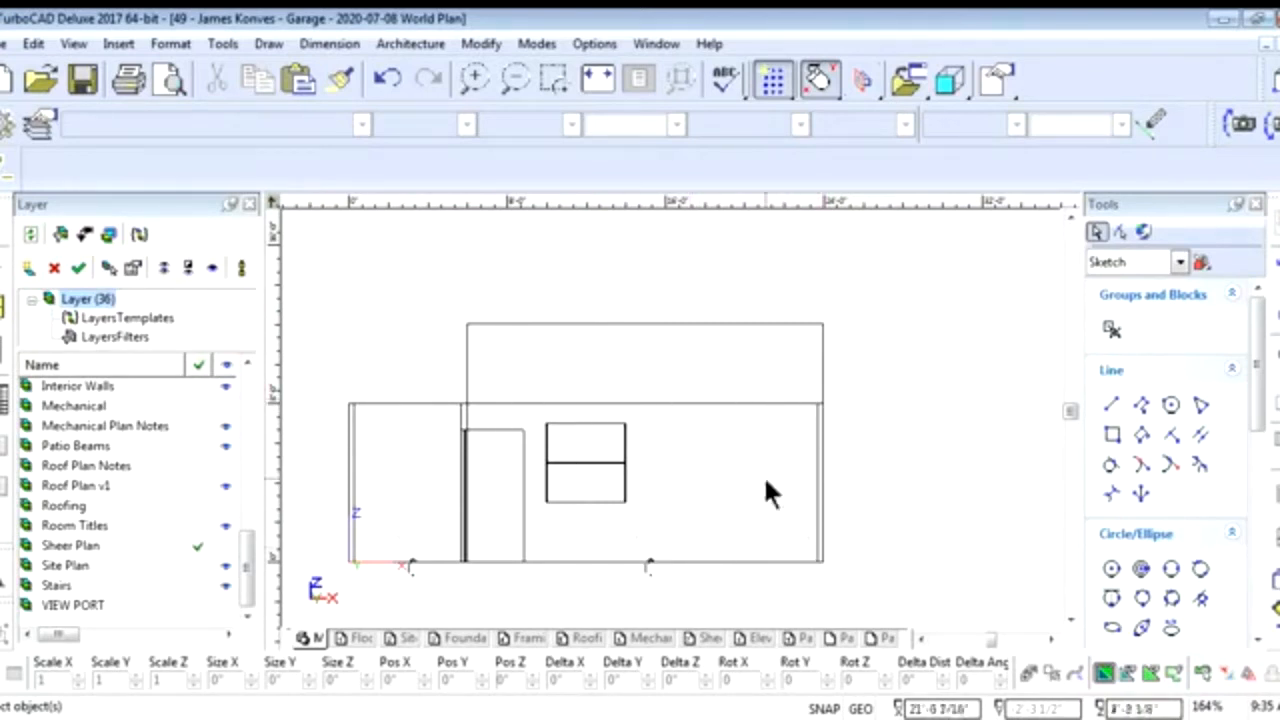
# Switch to the southwest isometric view and select the electrical outlet near the open porch edge
pyautogui.rightClick(721, 570)
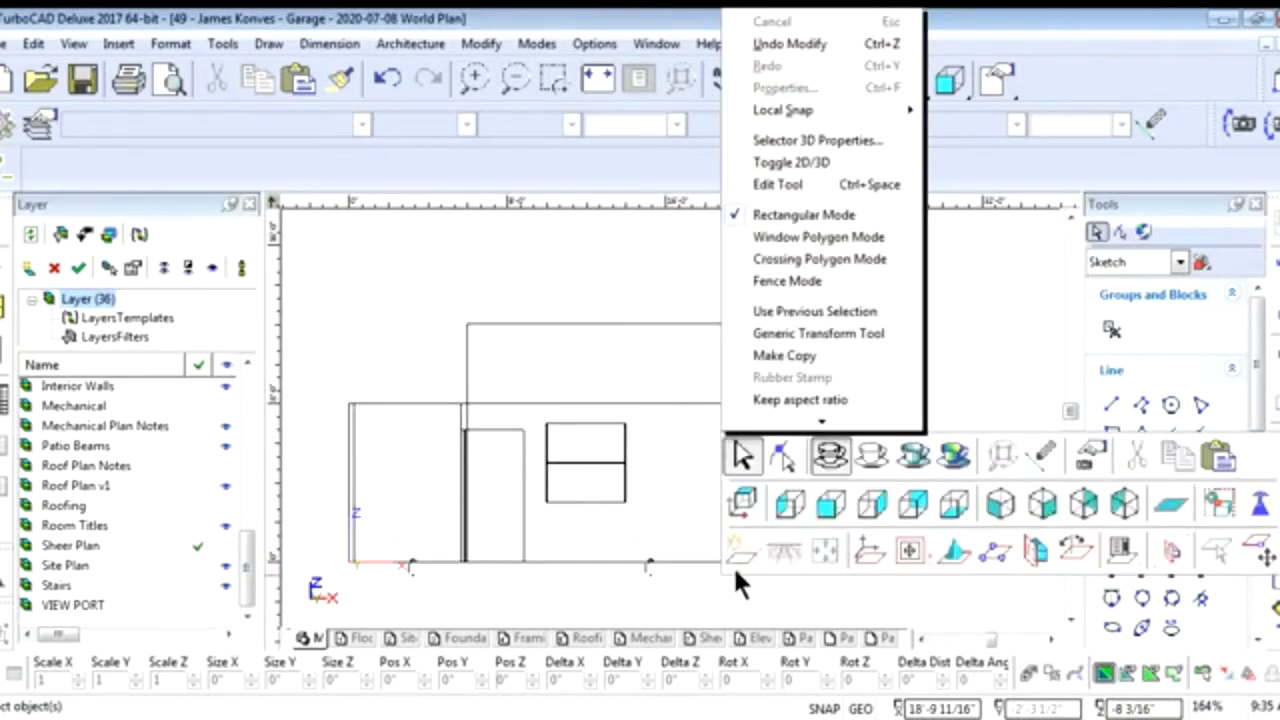
pyautogui.click(999, 502)
pyautogui.scroll(2, 680, 440)
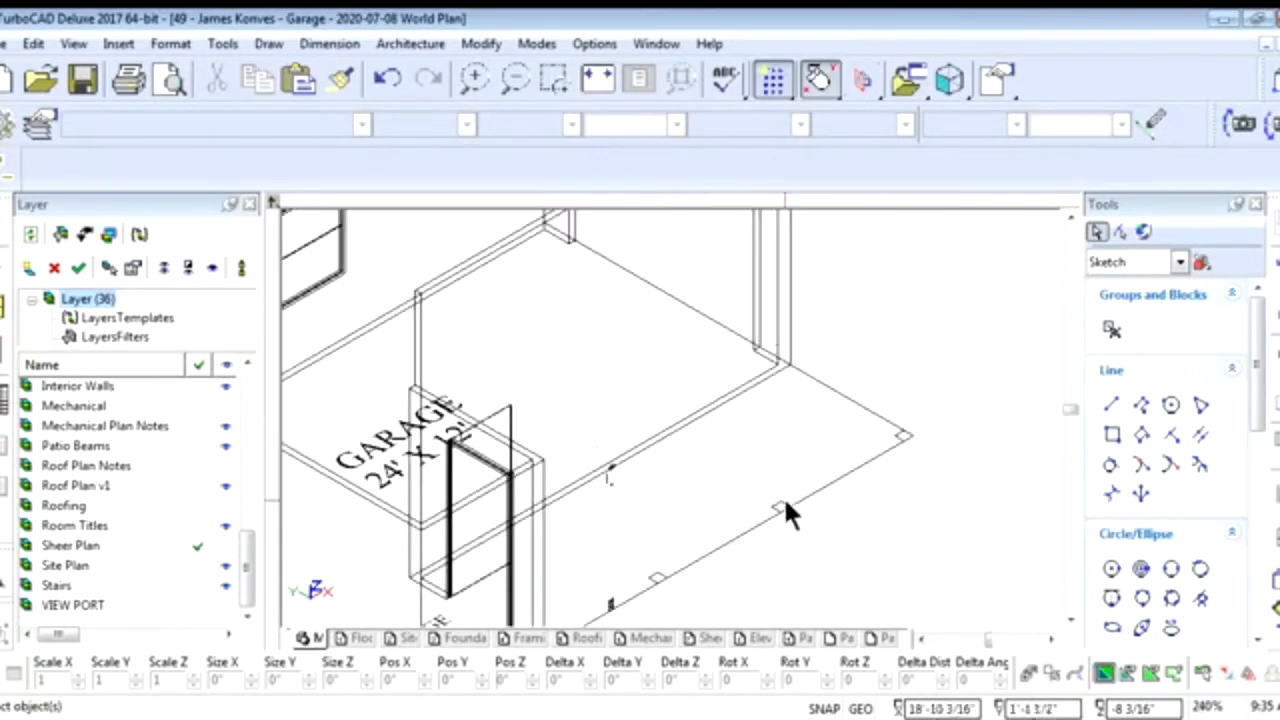
pyautogui.moveTo(760, 523); pyautogui.dragTo(671, 415, button='middle')
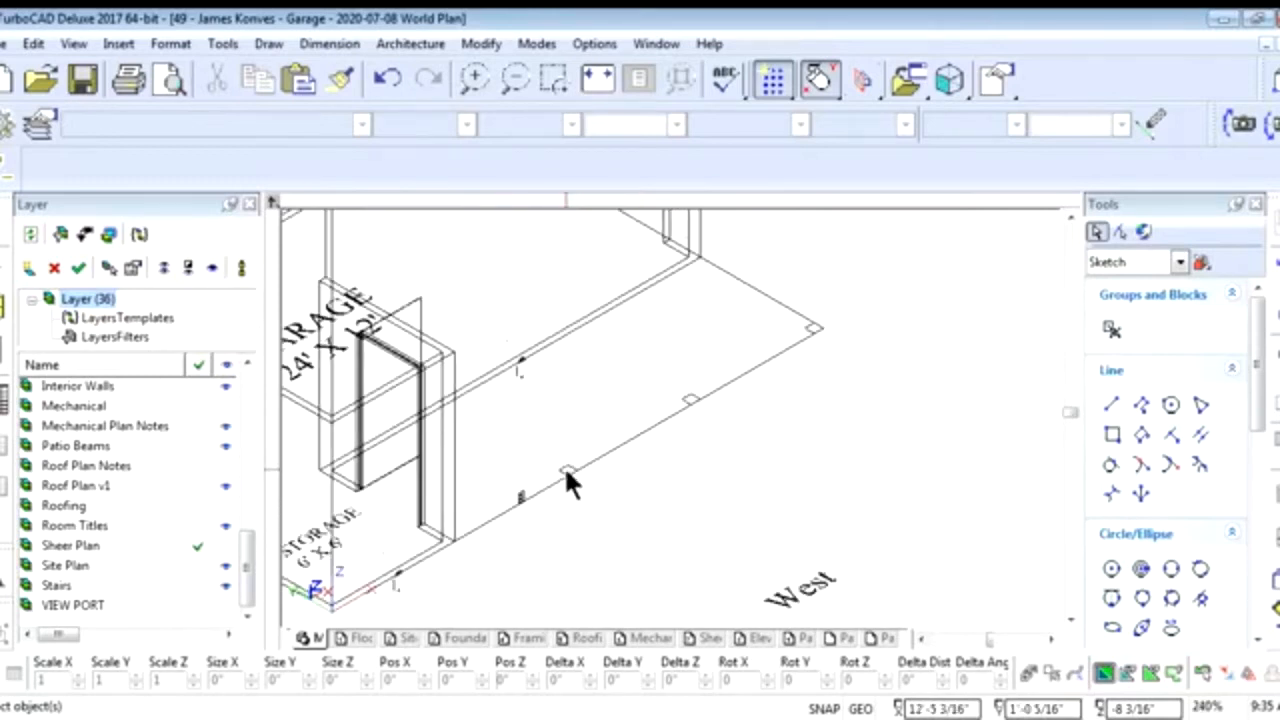
pyautogui.scroll(4, 530, 501)
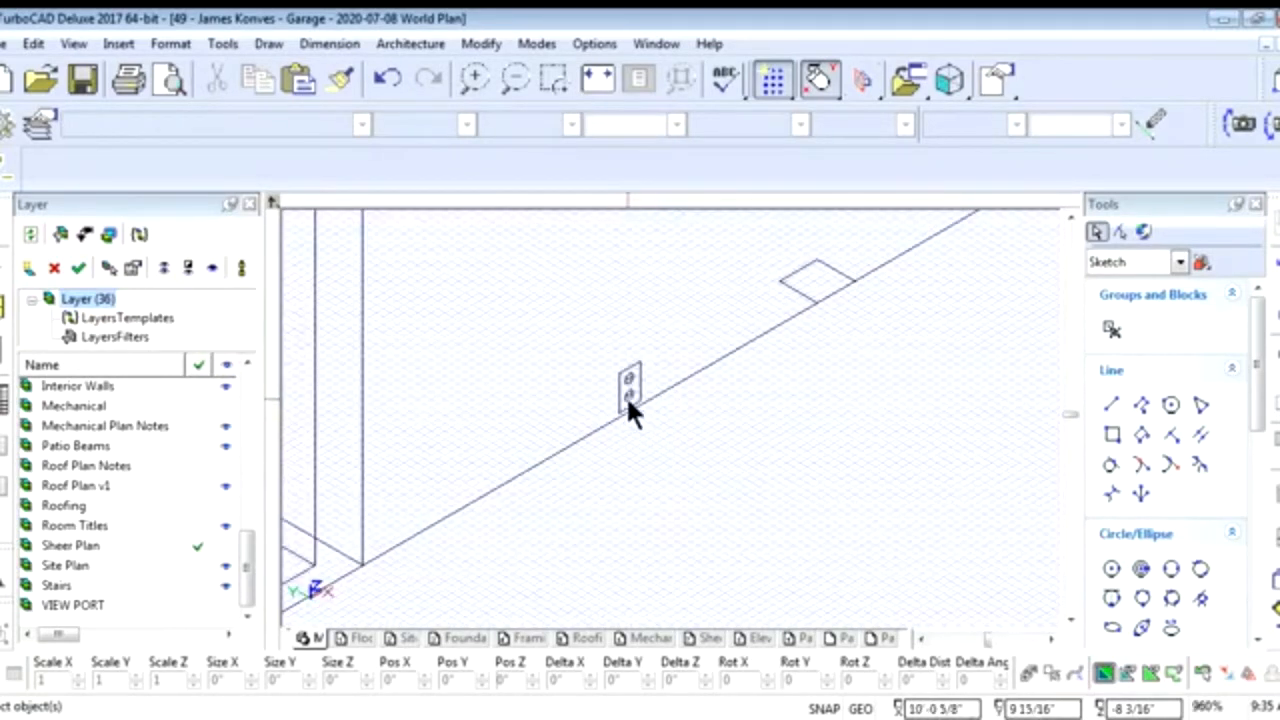
pyautogui.scroll(-4, 697, 378)
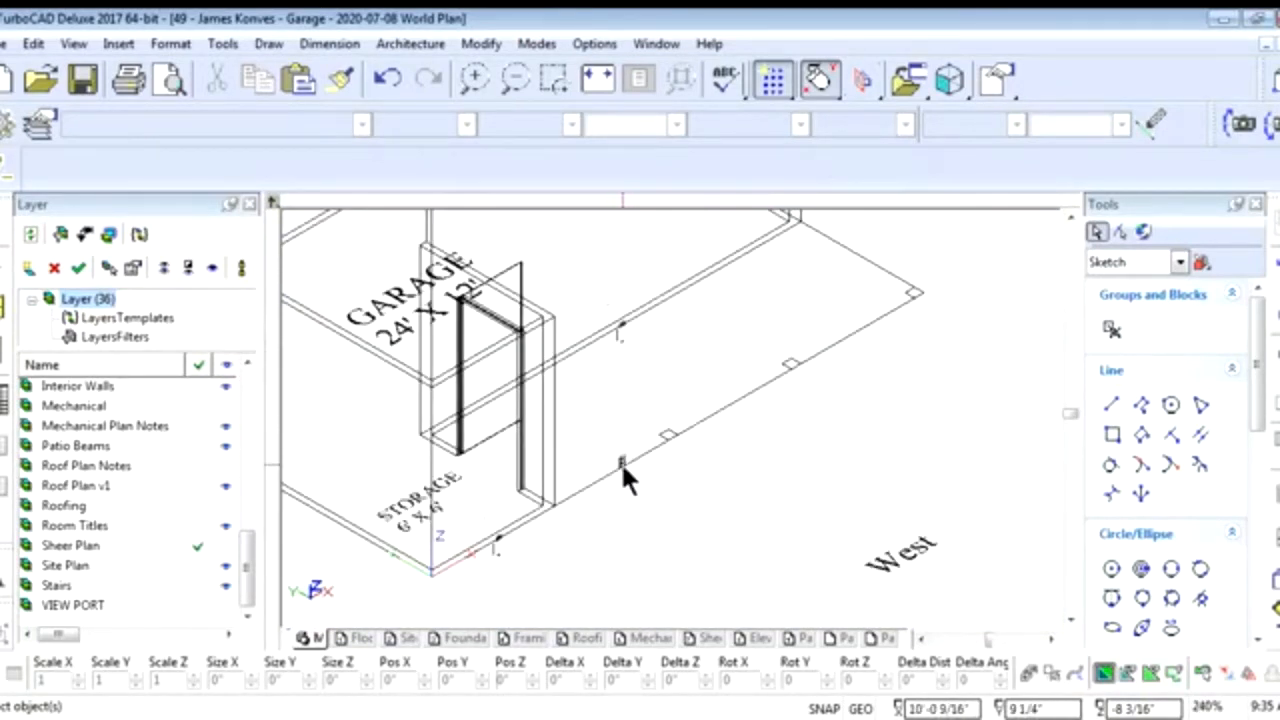
pyautogui.scroll(4, 620, 454)
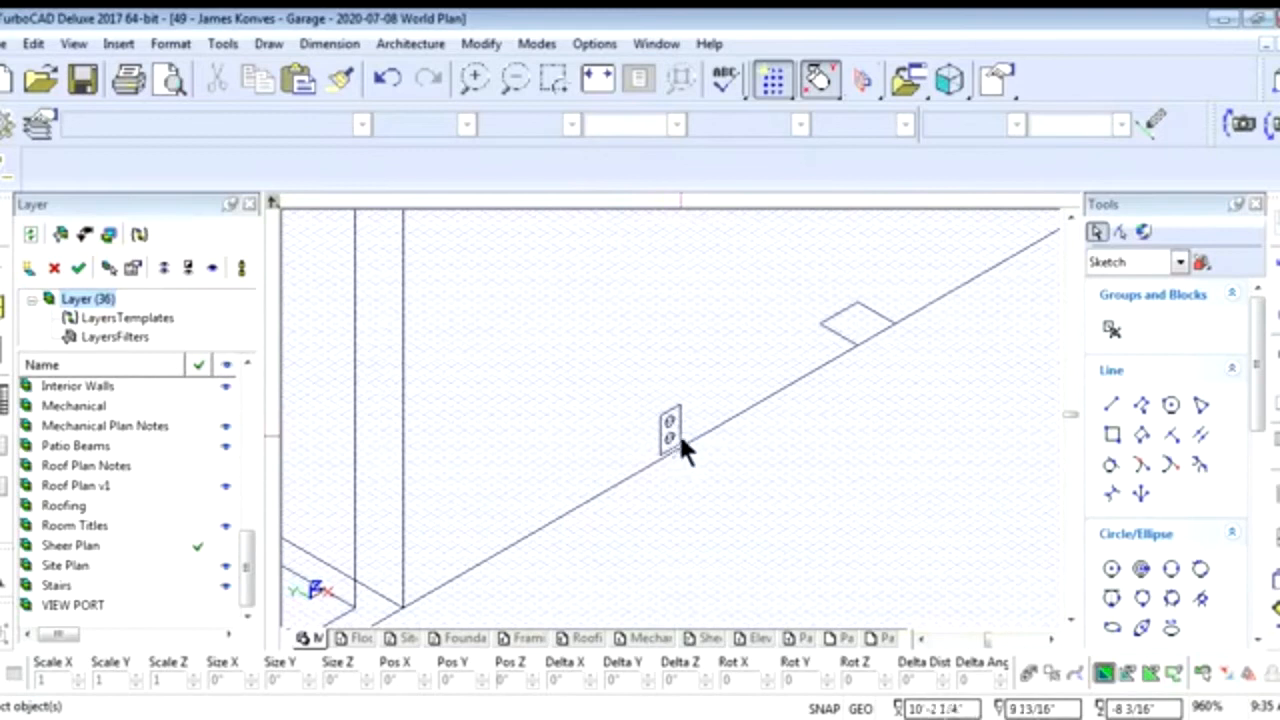
pyautogui.moveTo(648, 392); pyautogui.dragTo(712, 463)
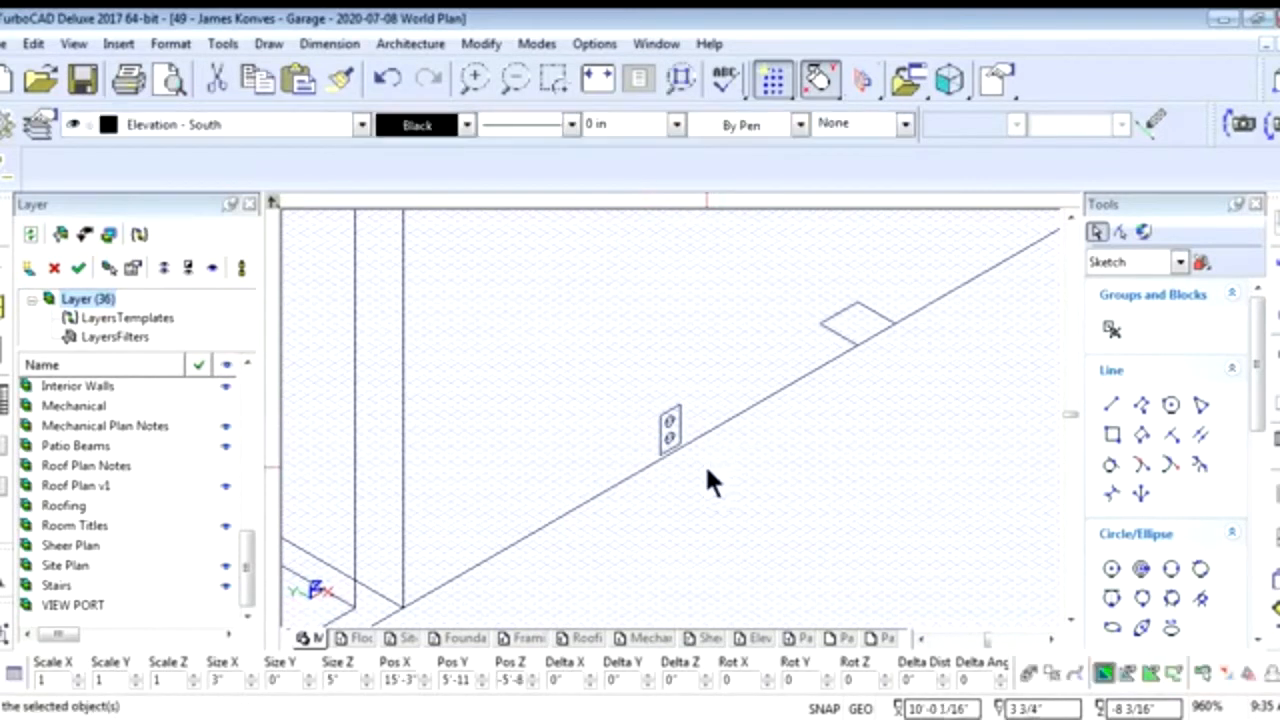
# Switch to the plan view and examine where the selected outlet sits along the wall between garage and porch
pyautogui.rightClick(758, 435)
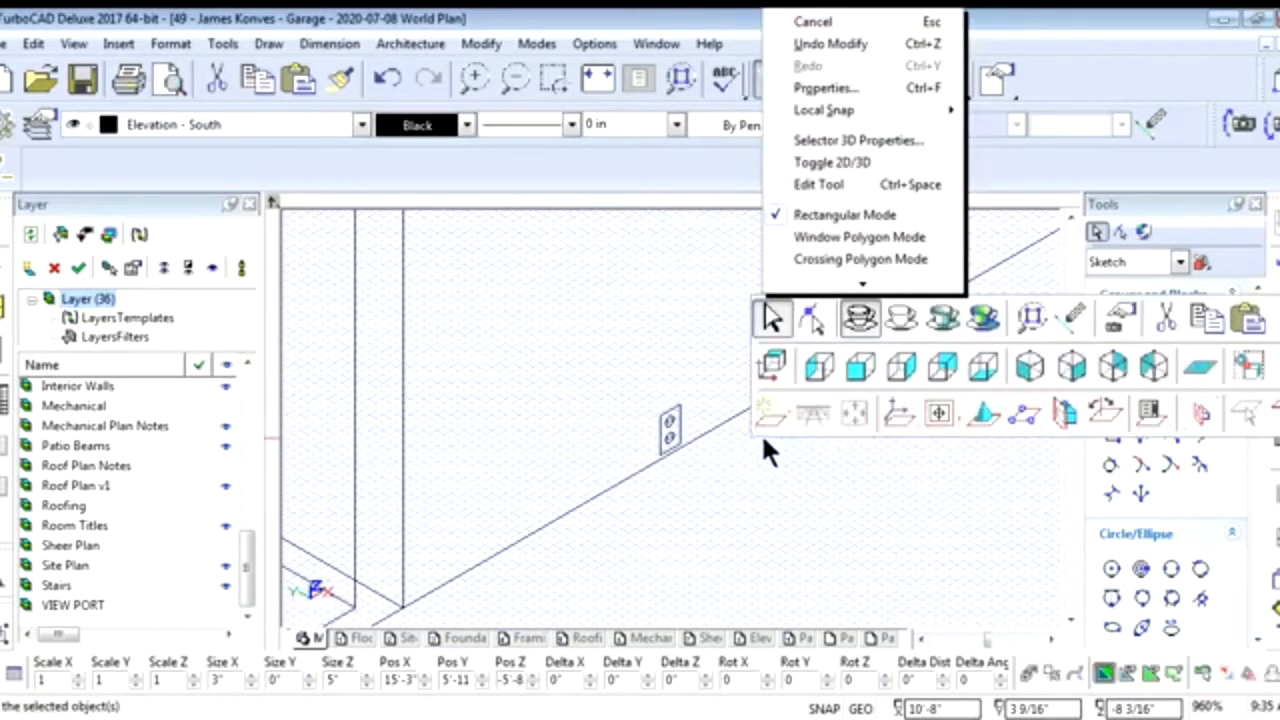
pyautogui.click(770, 365)
pyautogui.scroll(4, 645, 440)
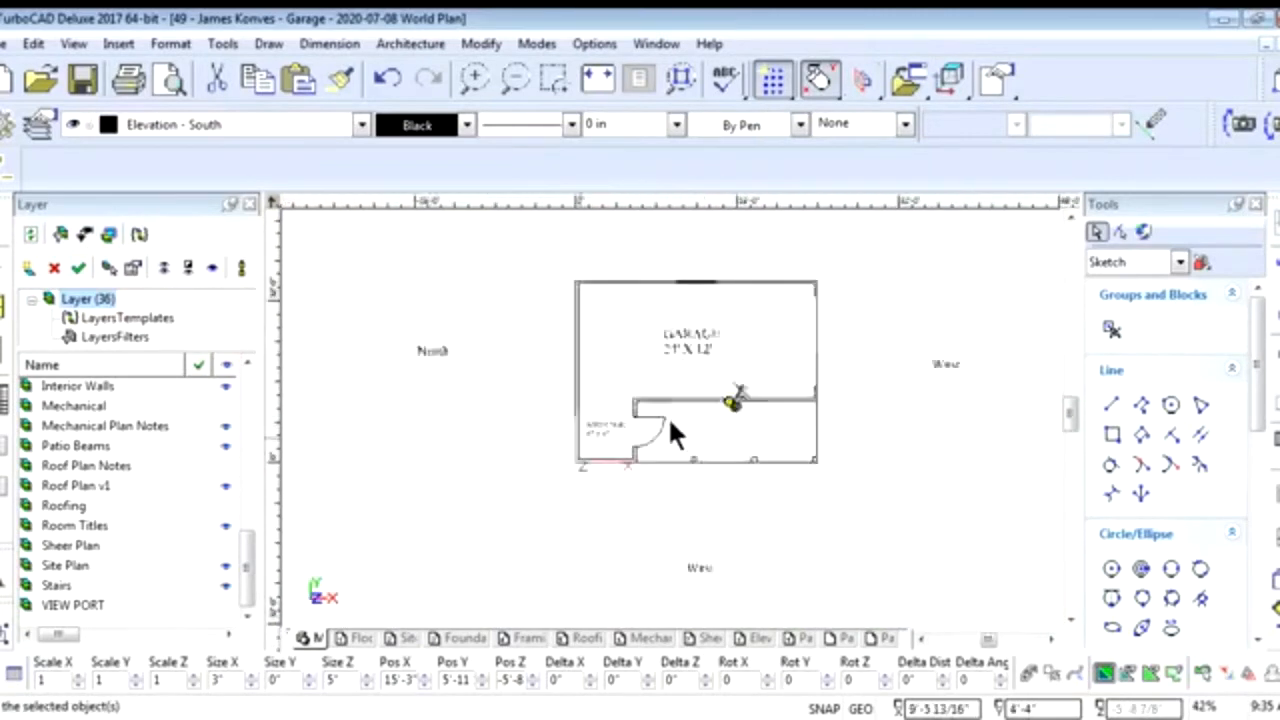
pyautogui.scroll(3, 700, 440)
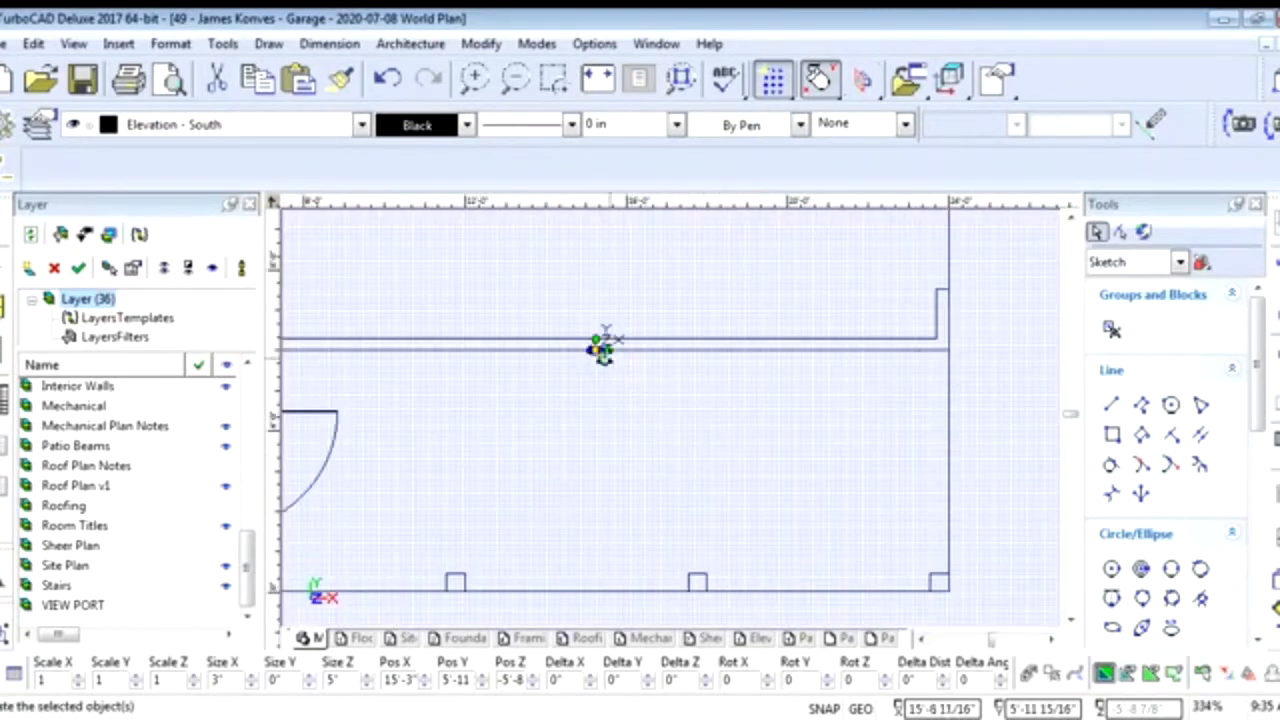
pyautogui.scroll(5, 601, 348)
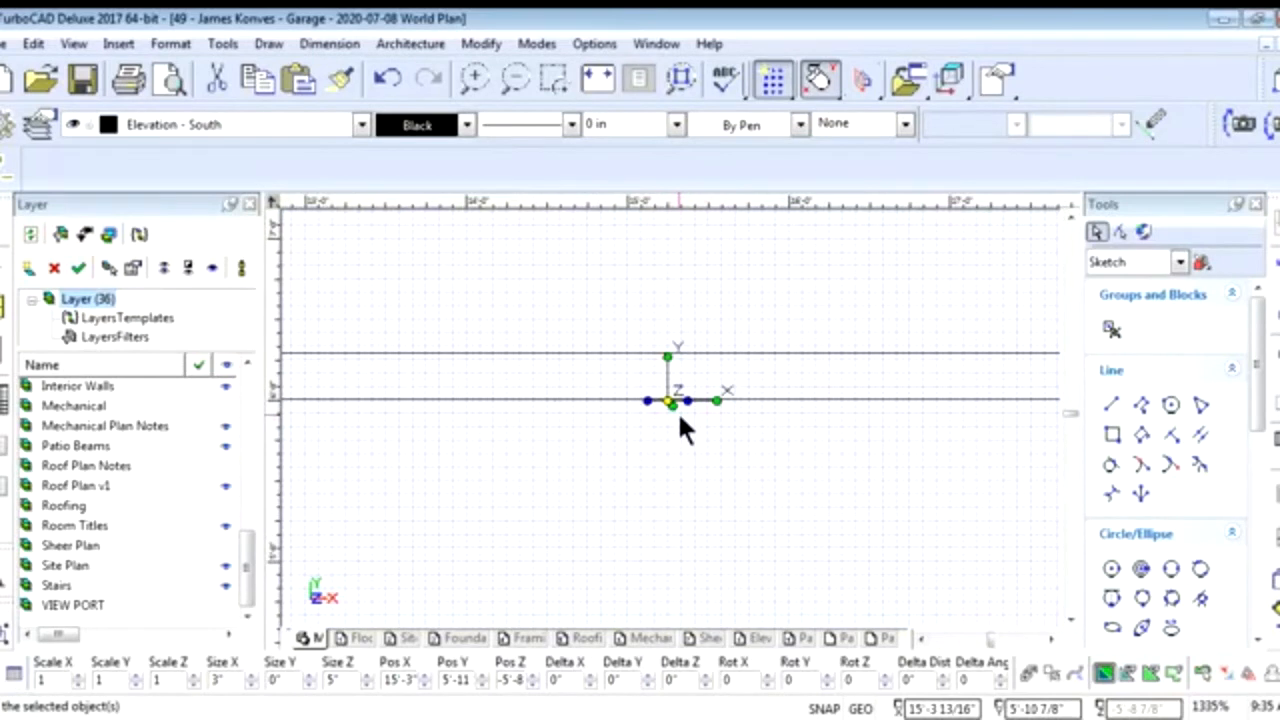
pyautogui.scroll(-6, 679, 418)
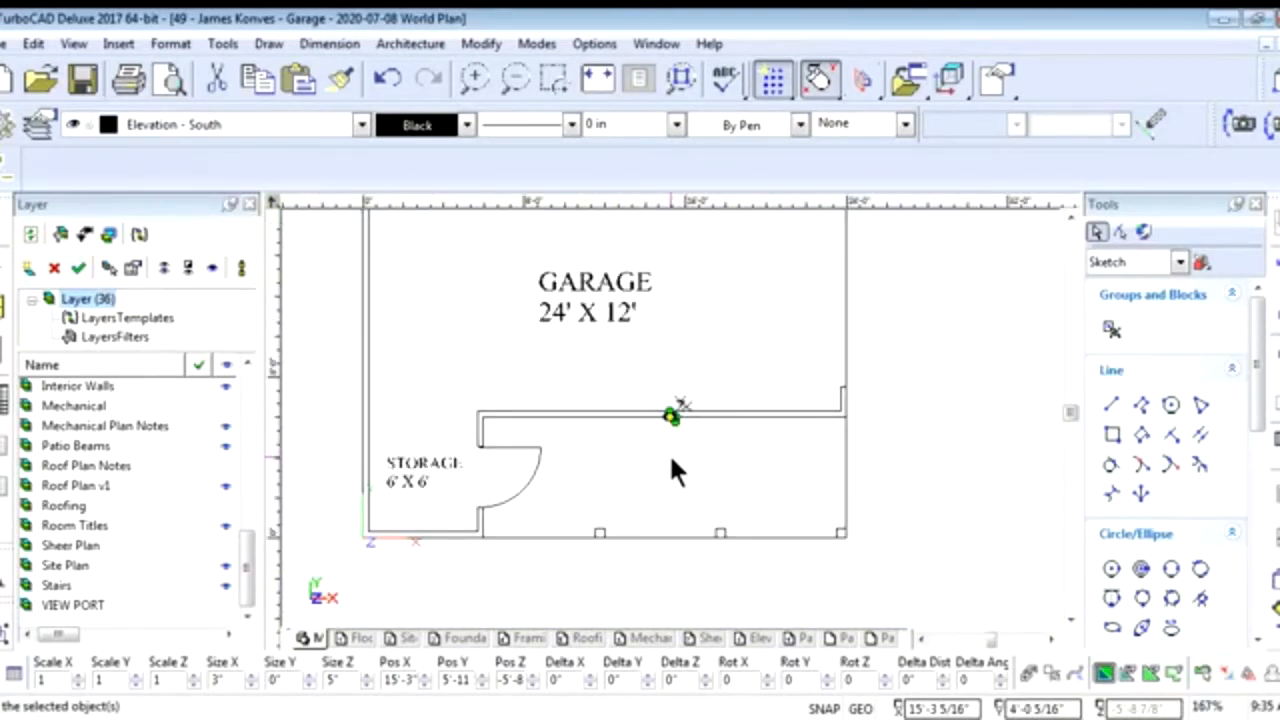
pyautogui.scroll(2, 677, 422)
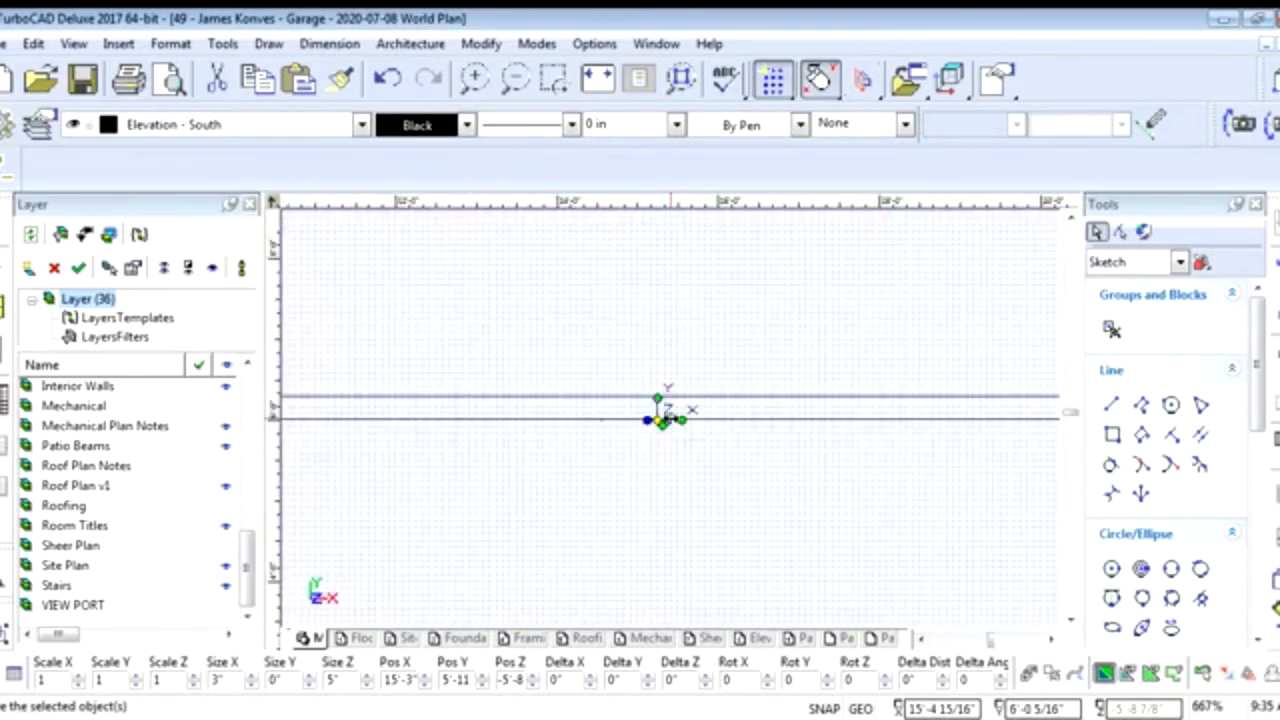
pyautogui.scroll(2, 660, 425)
pyautogui.scroll(1, 675, 432)
pyautogui.scroll(-1, 672, 430)
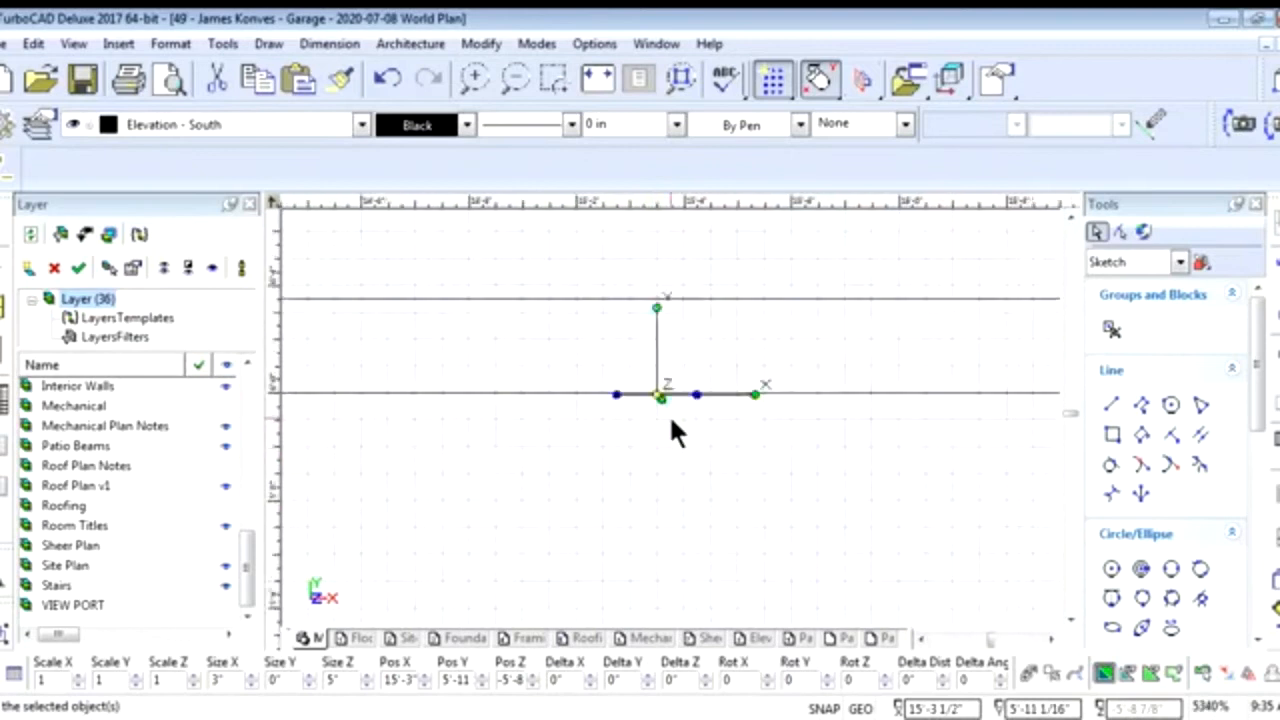
pyautogui.scroll(-4, 671, 420)
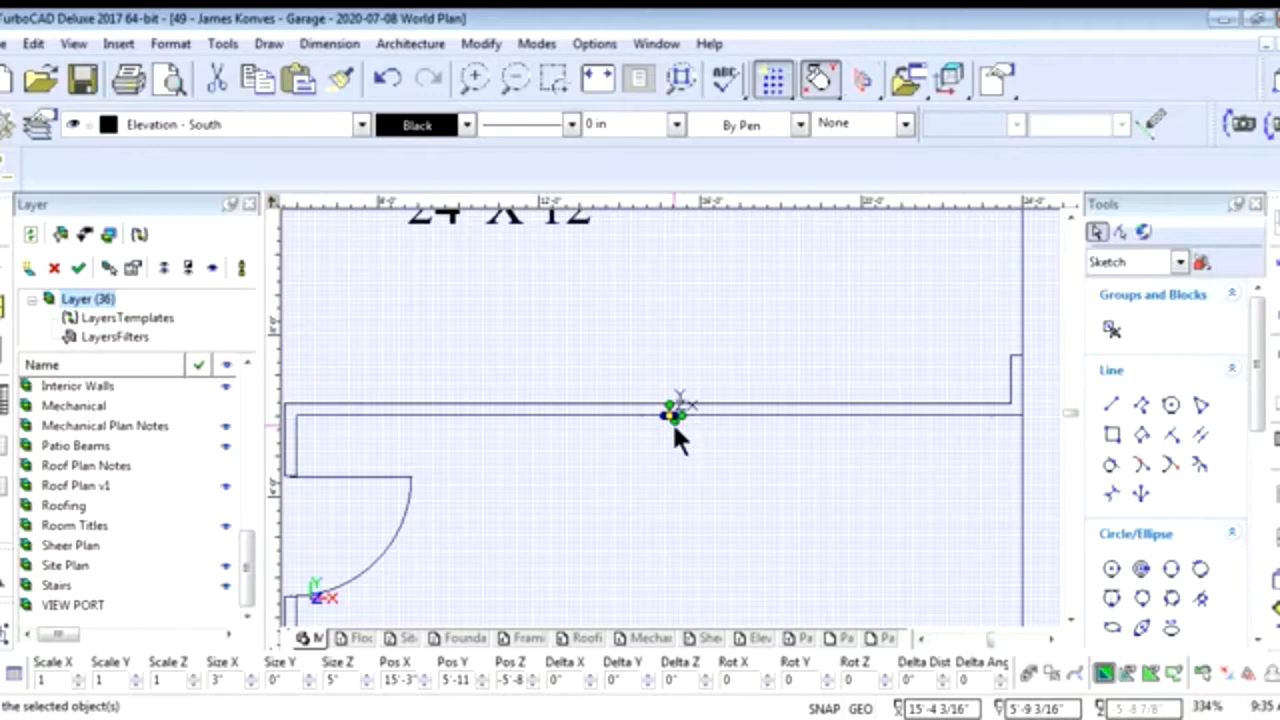
pyautogui.scroll(2, 672, 421)
# Switch to the front view and examine the selected outlet's height relative to the floor line
pyautogui.rightClick(670, 445)
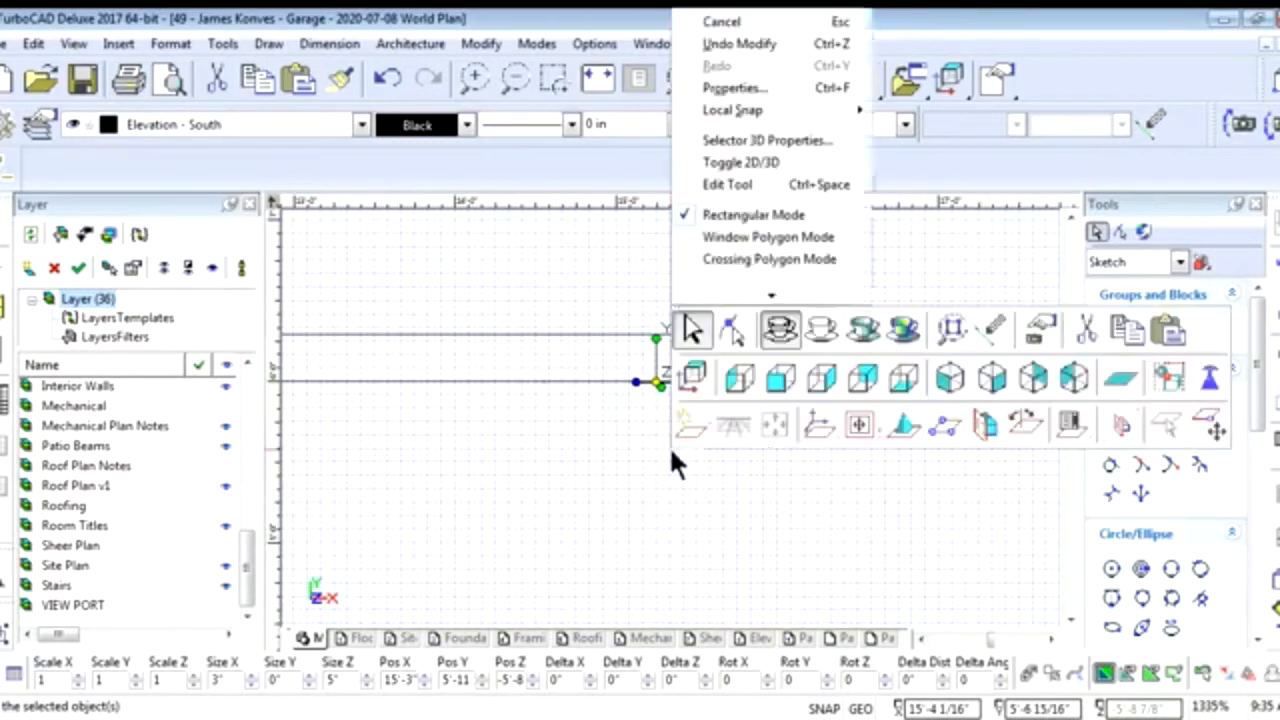
pyautogui.click(784, 381)
pyautogui.scroll(3, 678, 408)
pyautogui.scroll(-2, 660, 470)
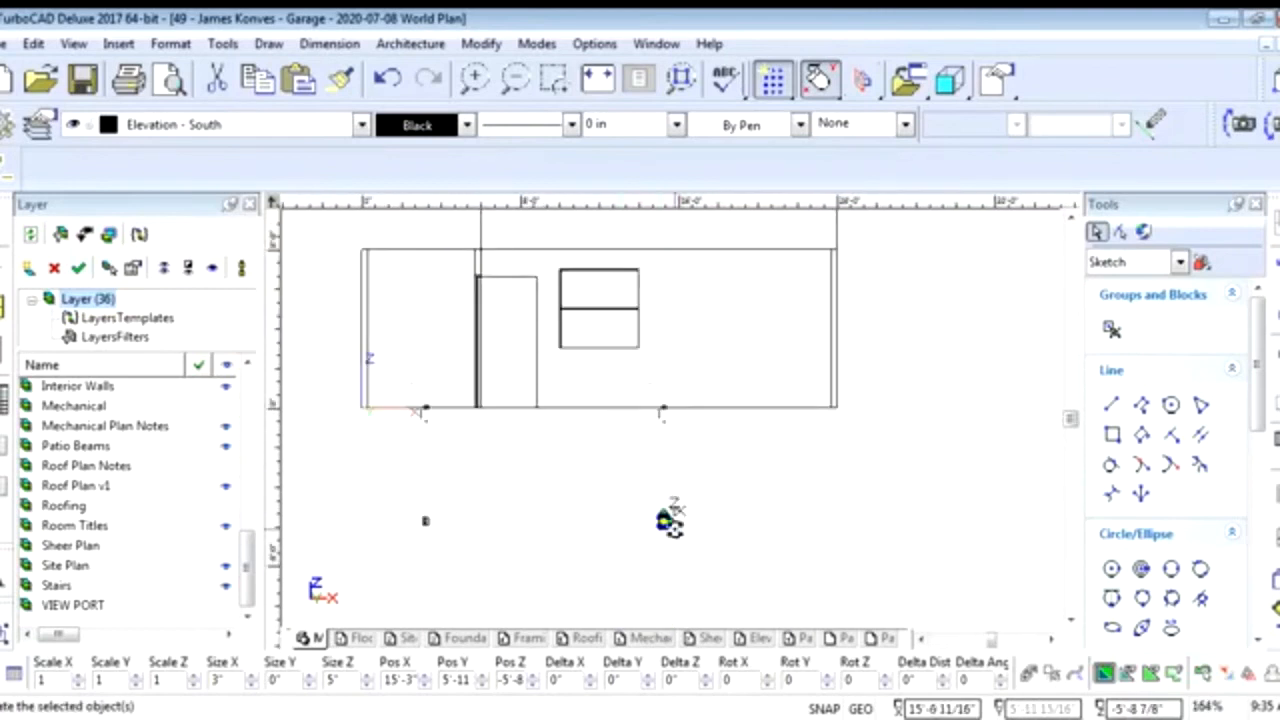
pyautogui.scroll(4, 670, 440)
pyautogui.scroll(-4, 688, 405)
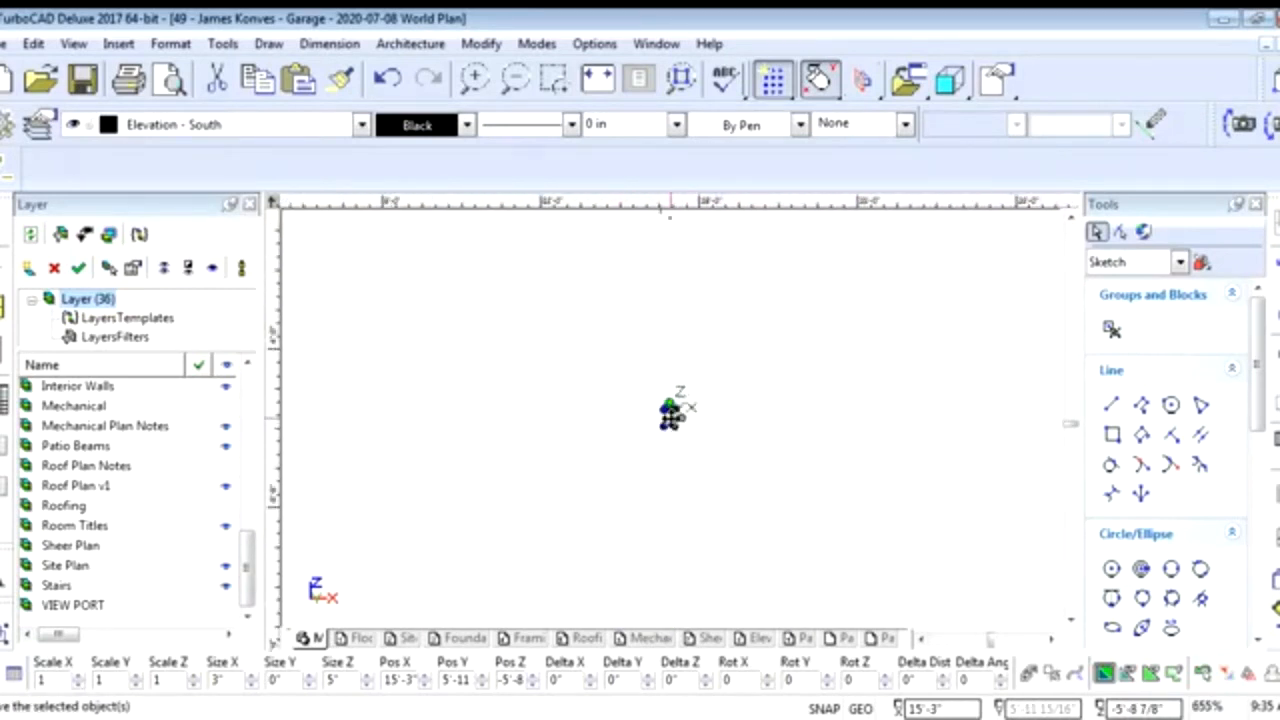
pyautogui.scroll(-2, 672, 410)
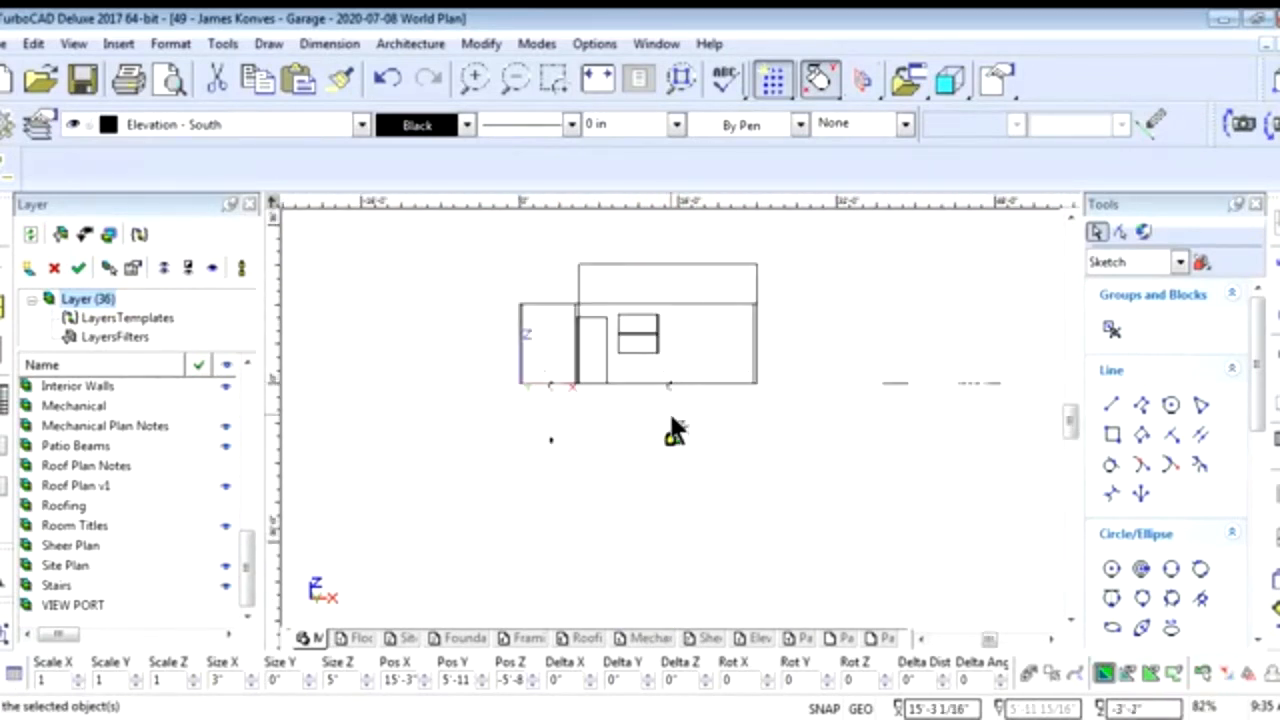
pyautogui.scroll(2, 672, 420)
pyautogui.scroll(2, 672, 400)
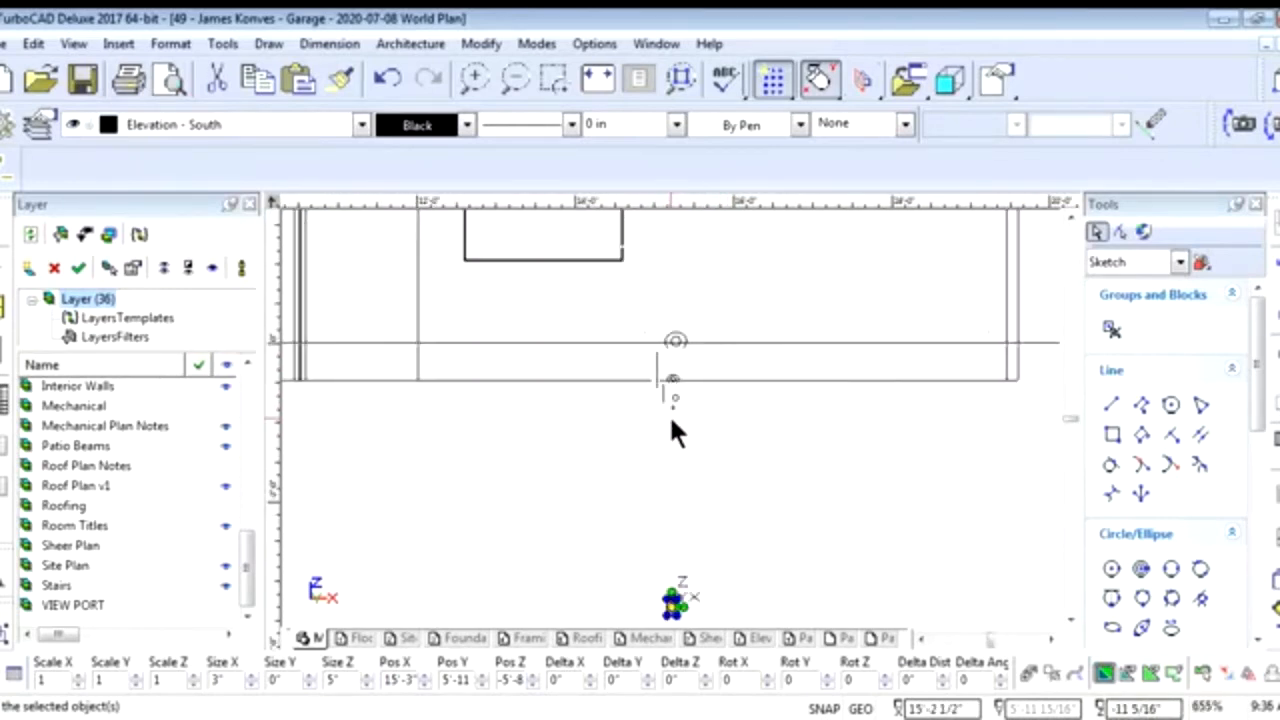
pyautogui.scroll(1, 673, 430)
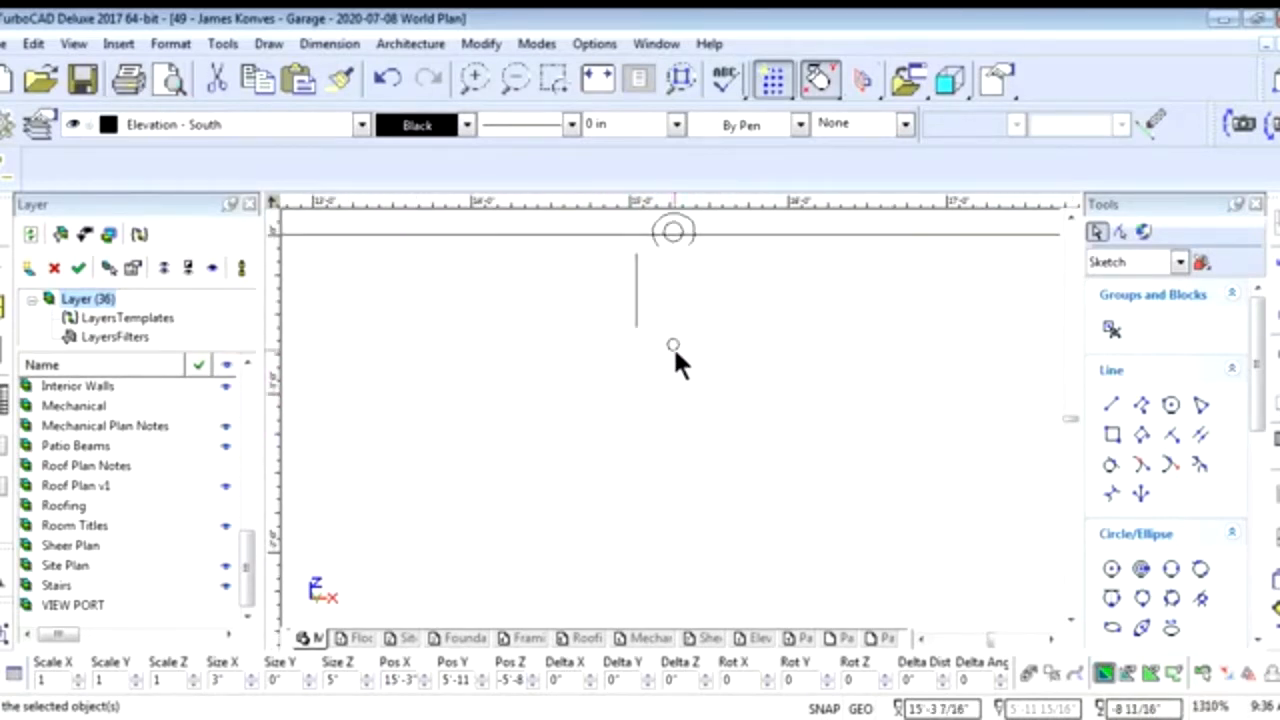
pyautogui.scroll(-1, 675, 348)
pyautogui.scroll(-1, 679, 525)
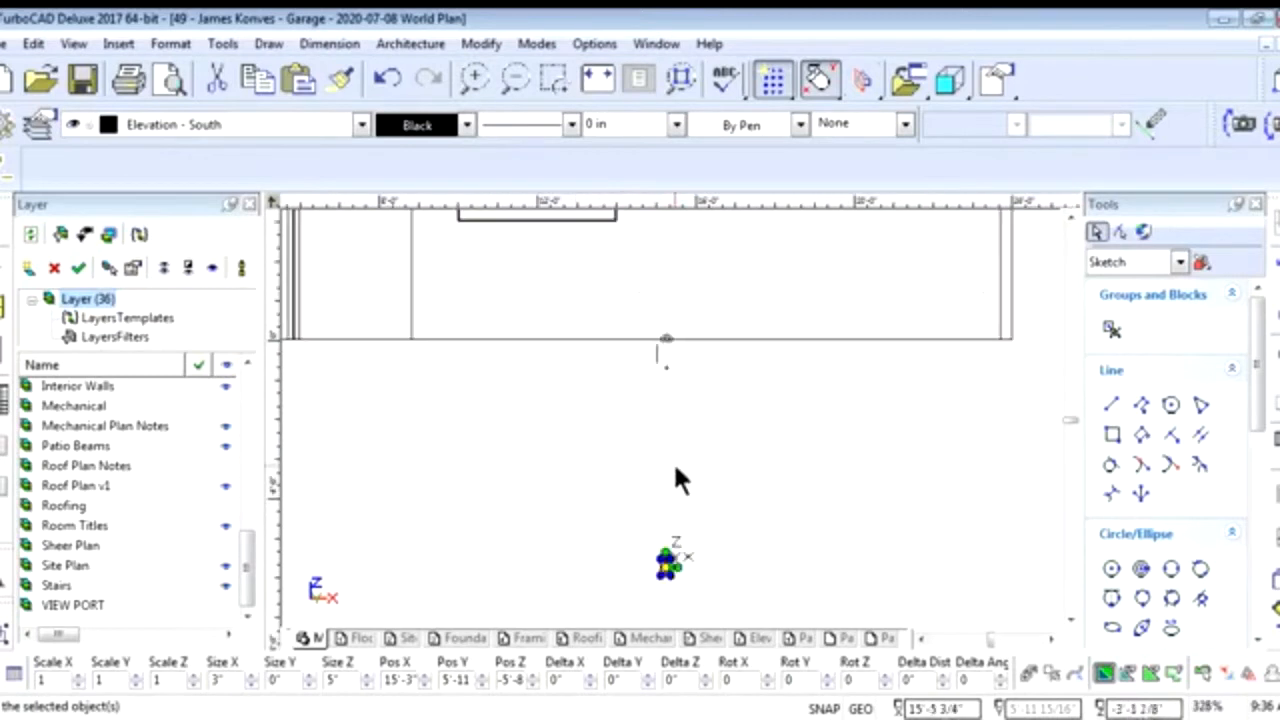
# Move the selected outlet straight up onto the wall, about 1'-8" above the floor line beside the window, and deselect it
pyautogui.scroll(4, 679, 557)
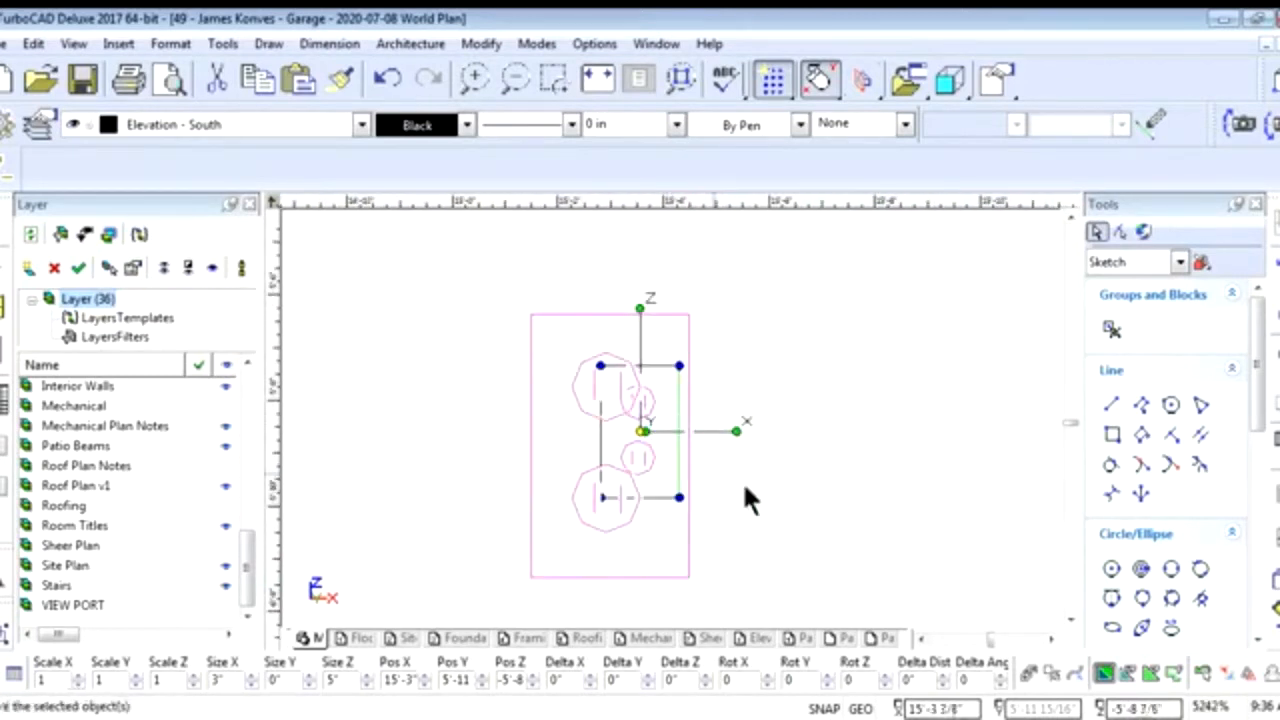
pyautogui.click(608, 334)
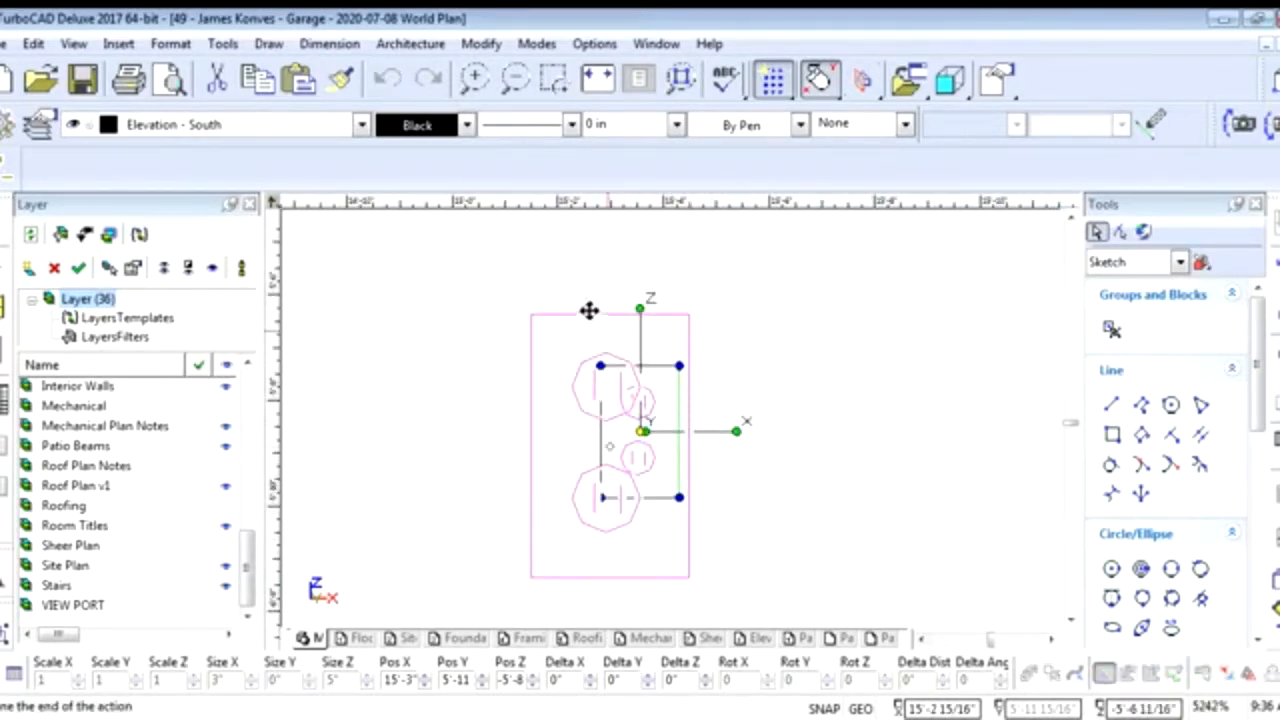
pyautogui.scroll(-2, 590, 309)
pyautogui.scroll(-2, 677, 320)
pyautogui.scroll(-2, 666, 349)
pyautogui.scroll(1, 672, 420)
pyautogui.scroll(1, 672, 420)
pyautogui.click(686, 350)
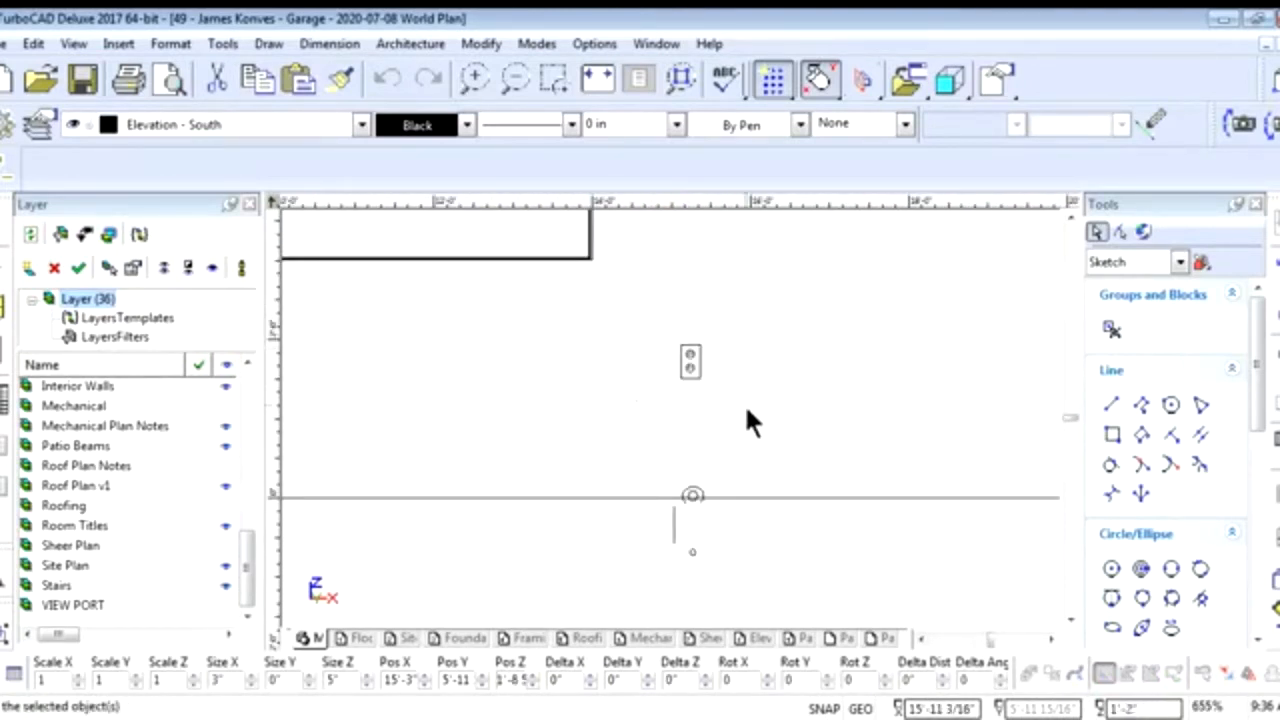
pyautogui.scroll(-1, 744, 404)
pyautogui.click(711, 463)
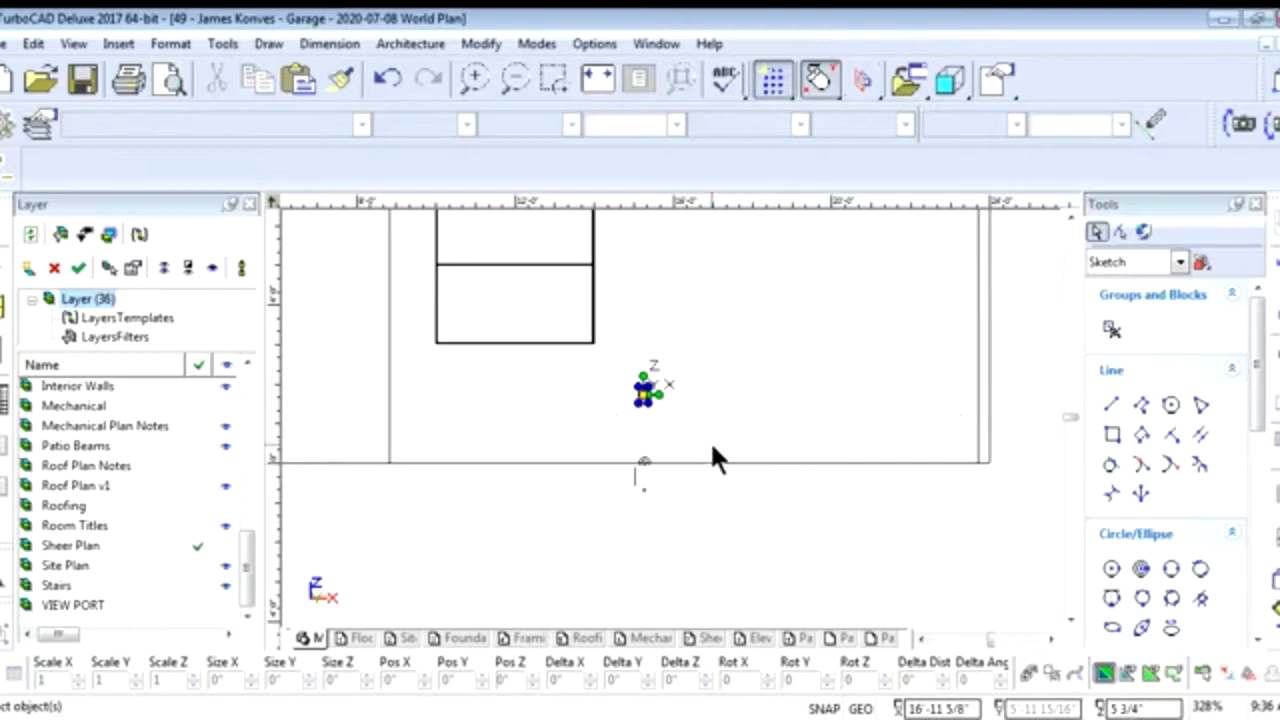
# Return to the plan view of the garage and make the Mechanical layer visible
pyautogui.scroll(-1, 710, 440)
pyautogui.rightClick(512, 458)
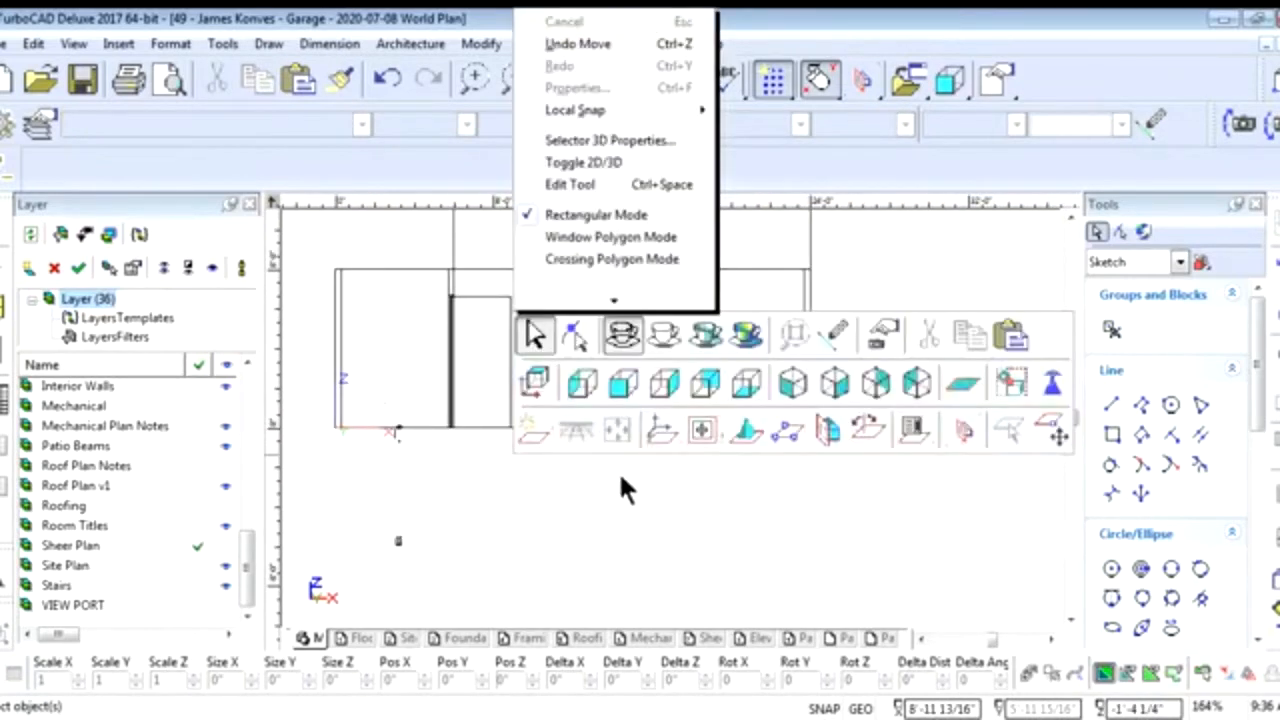
pyautogui.scroll(-3, 556, 420)
pyautogui.scroll(3, 672, 425)
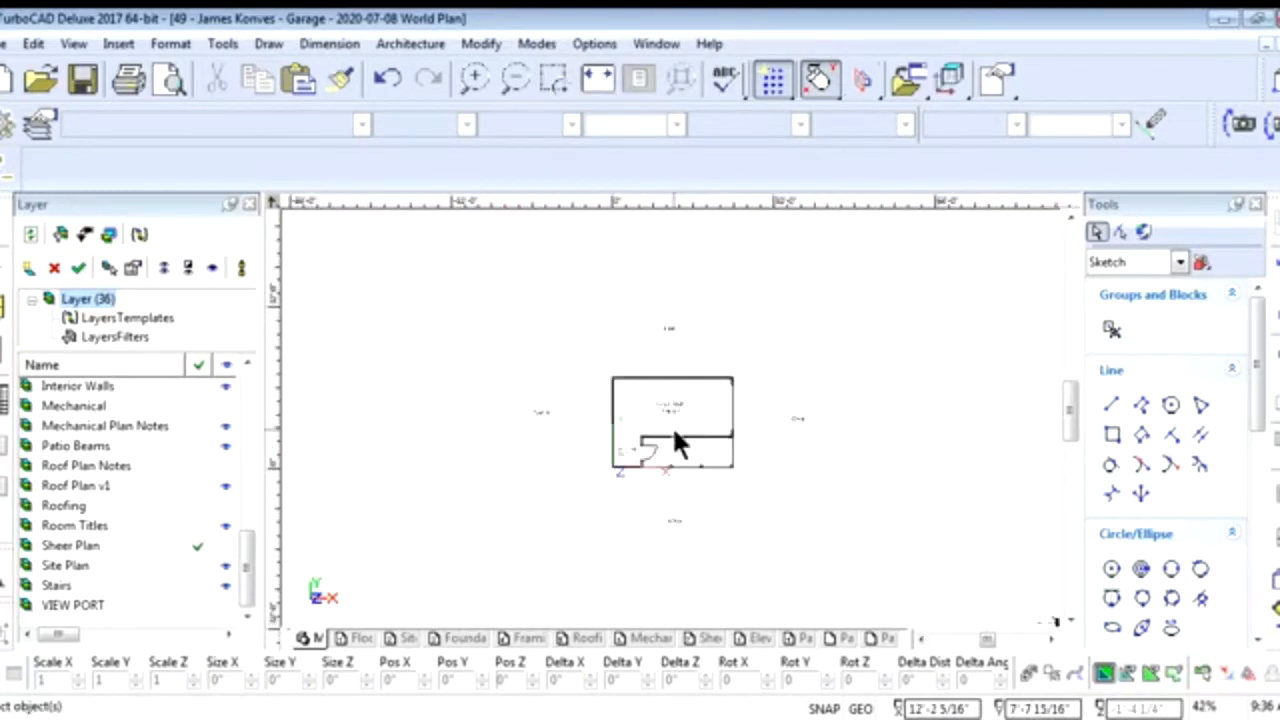
pyautogui.scroll(-1, 700, 540)
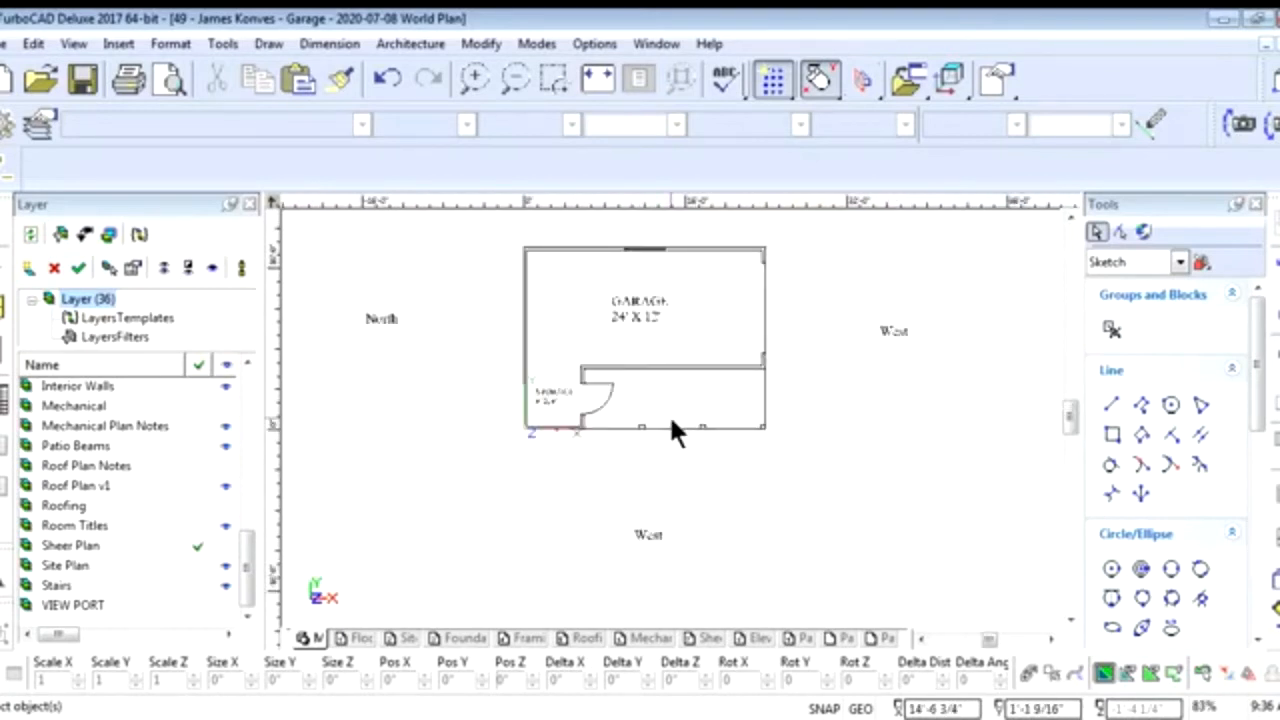
pyautogui.scroll(1, 672, 430)
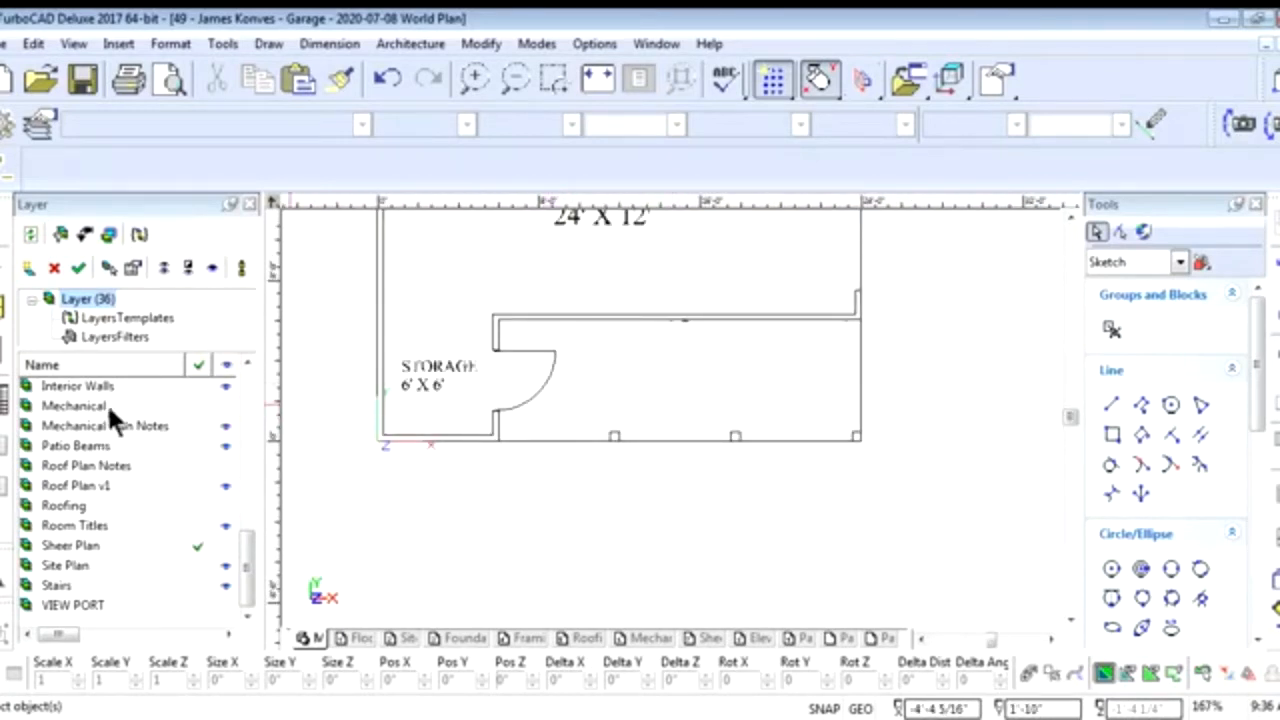
pyautogui.click(221, 408)
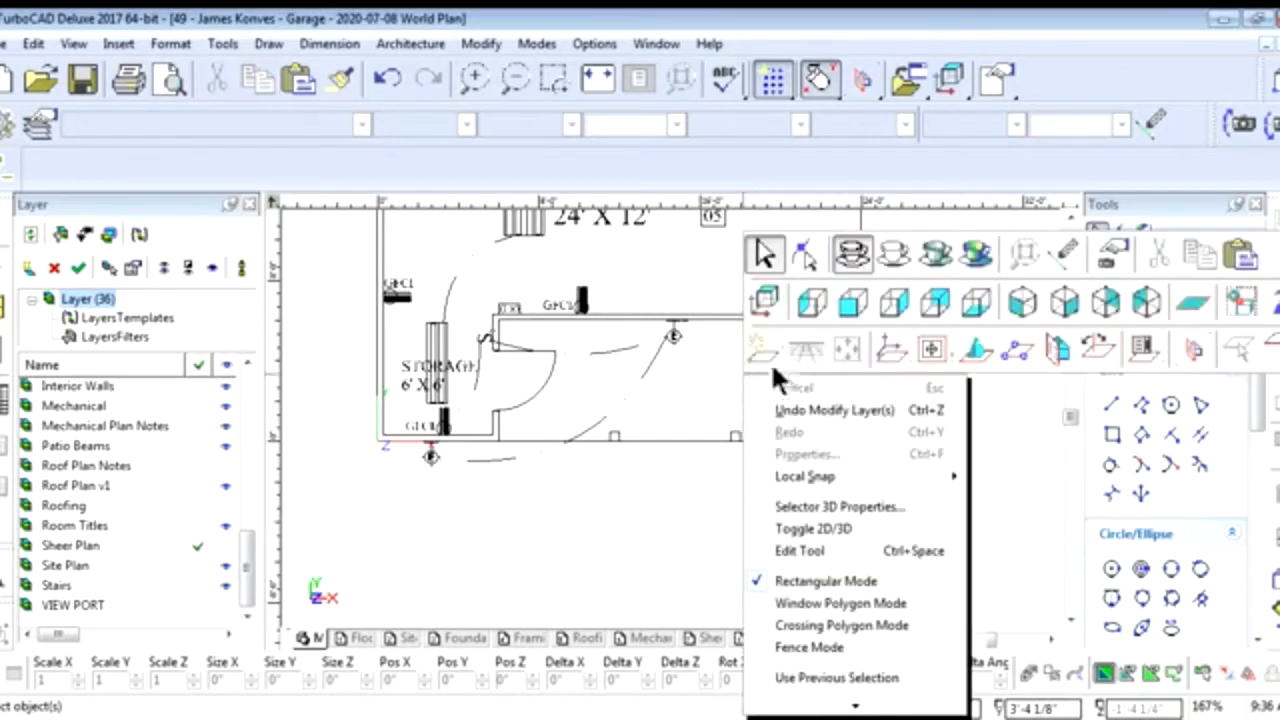
# In the front view, move the outlet beside the window about 6'-5" horizontally along the wall toward the corner farther from the door
pyautogui.click(851, 302)
pyautogui.scroll(6, 669, 414)
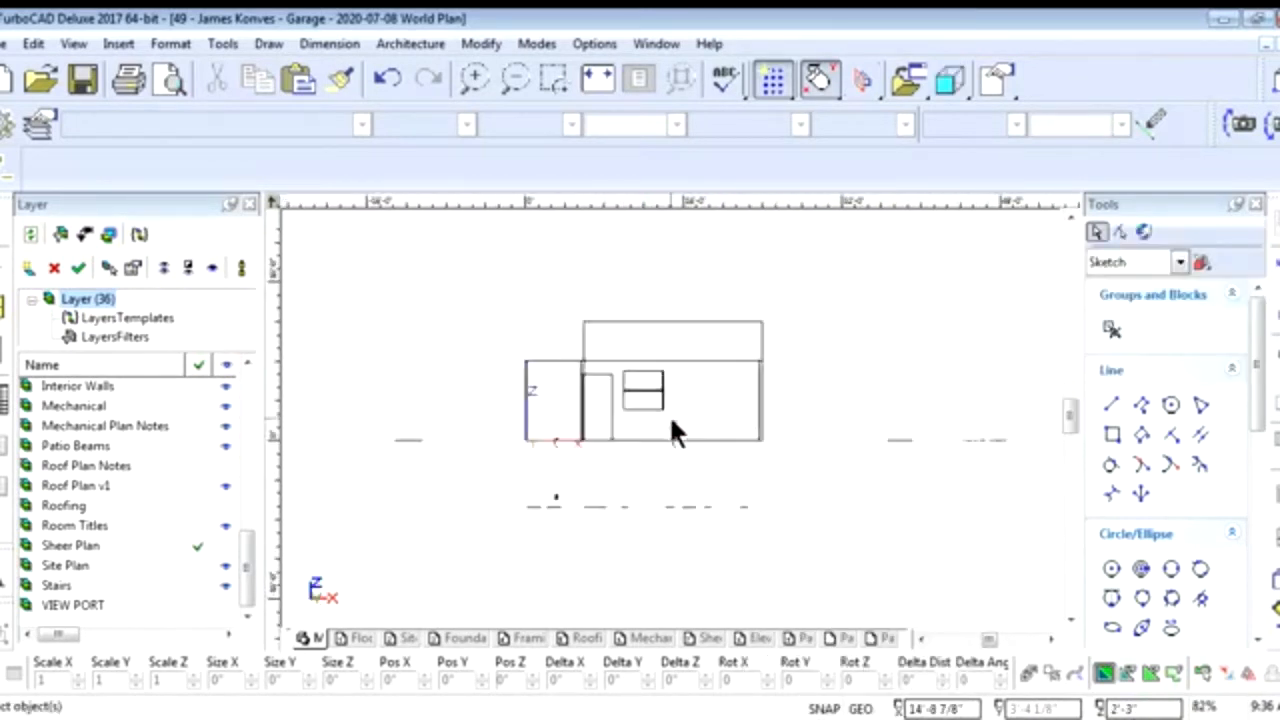
pyautogui.moveTo(675, 412); pyautogui.dragTo(706, 458)
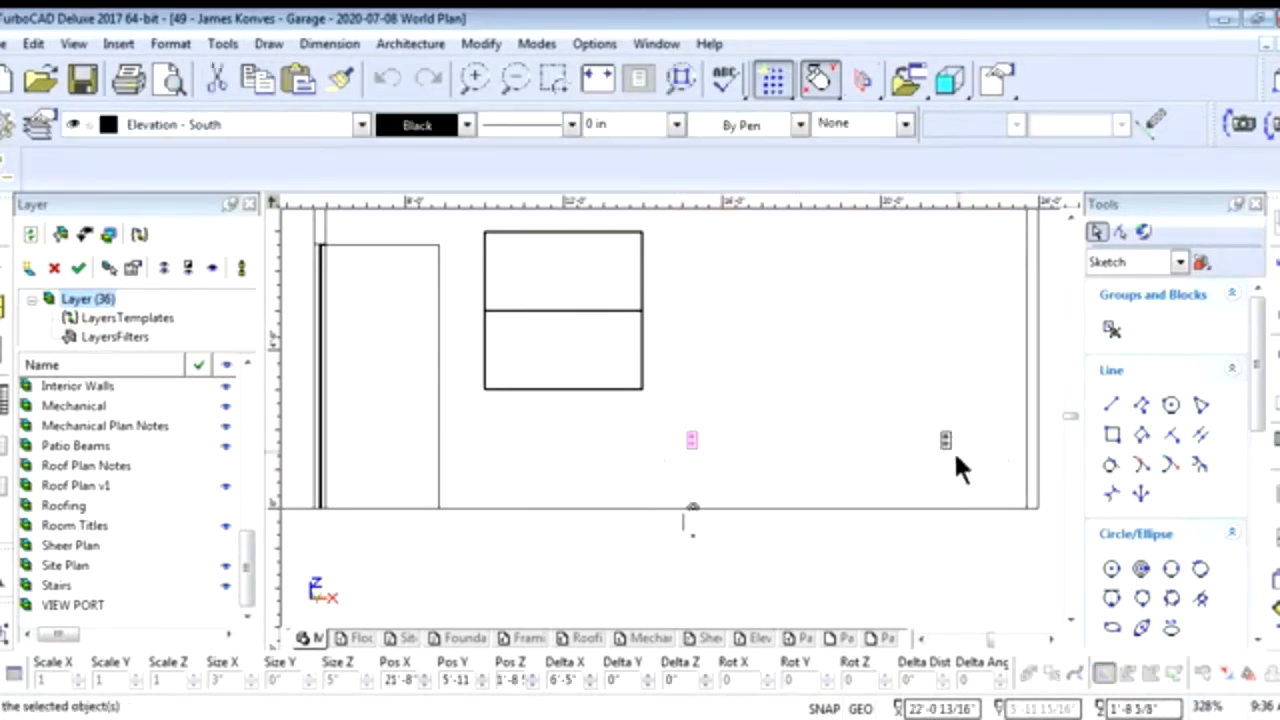
# In the plan view, shift the selected outlet along the wall to line up with the WP symbol, at about X 22'-2", and deselect it
pyautogui.rightClick(884, 479)
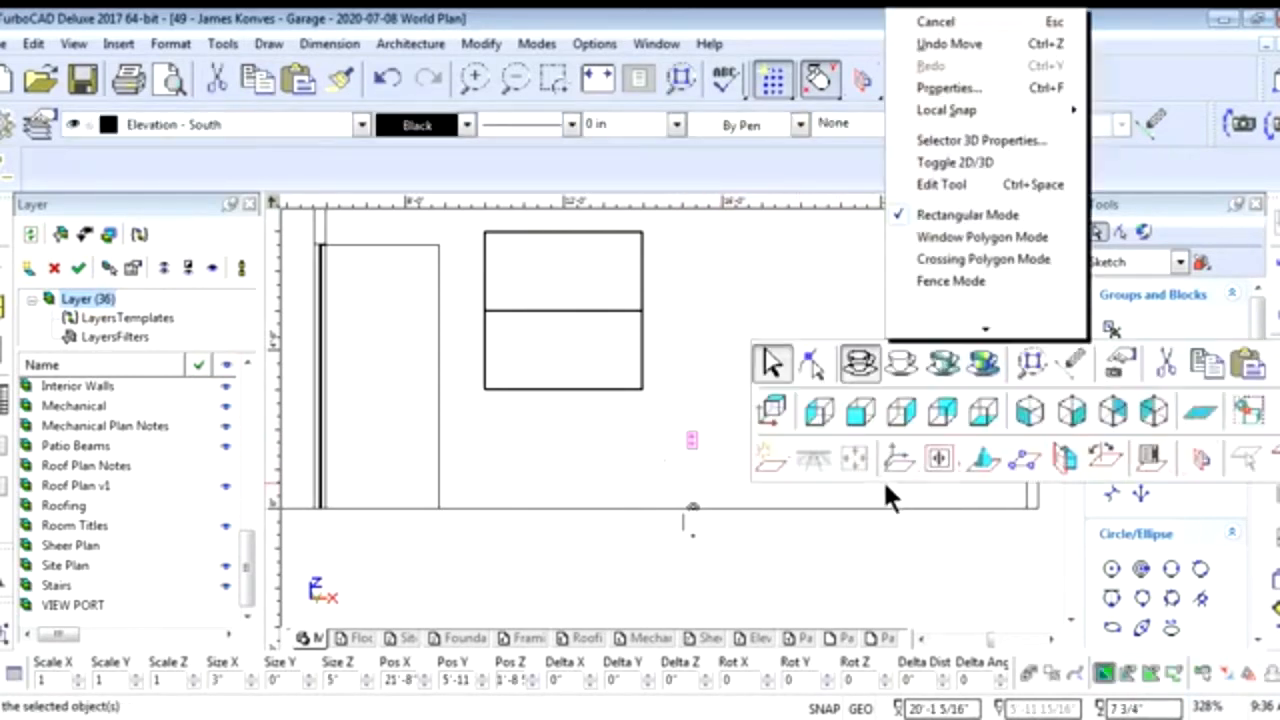
pyautogui.click(782, 409)
pyautogui.scroll(2, 675, 398)
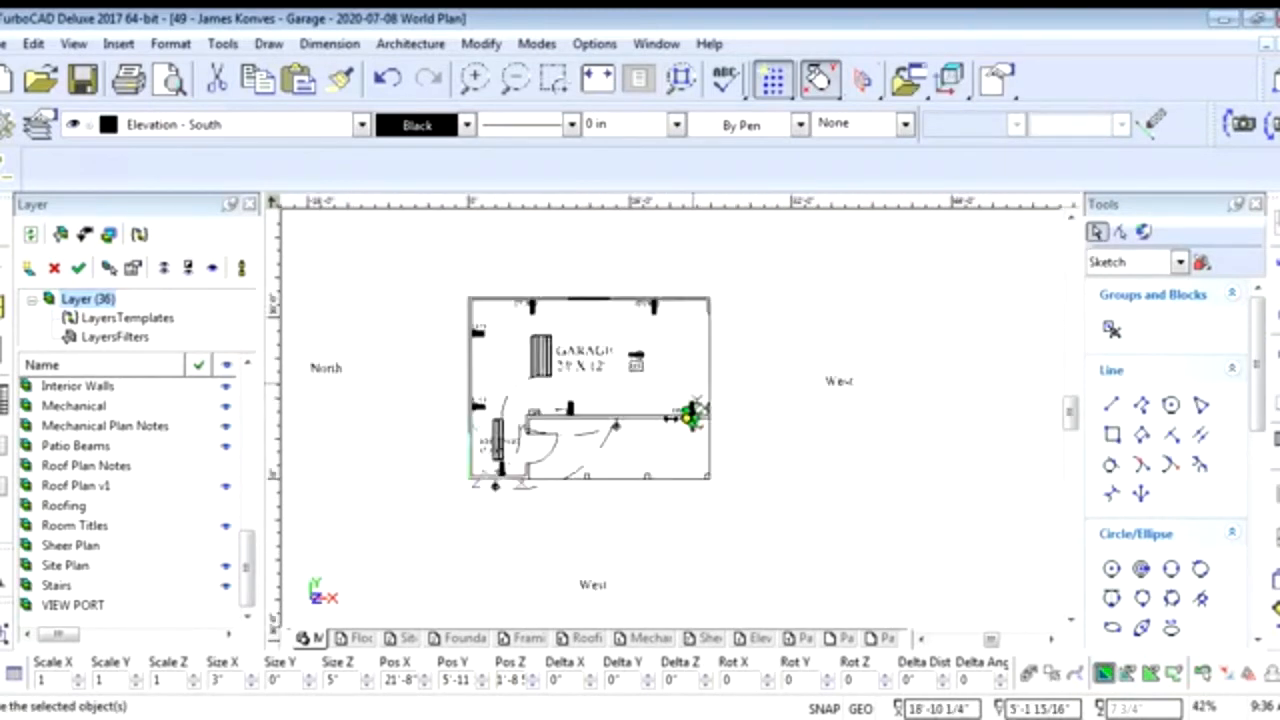
pyautogui.scroll(5, 686, 425)
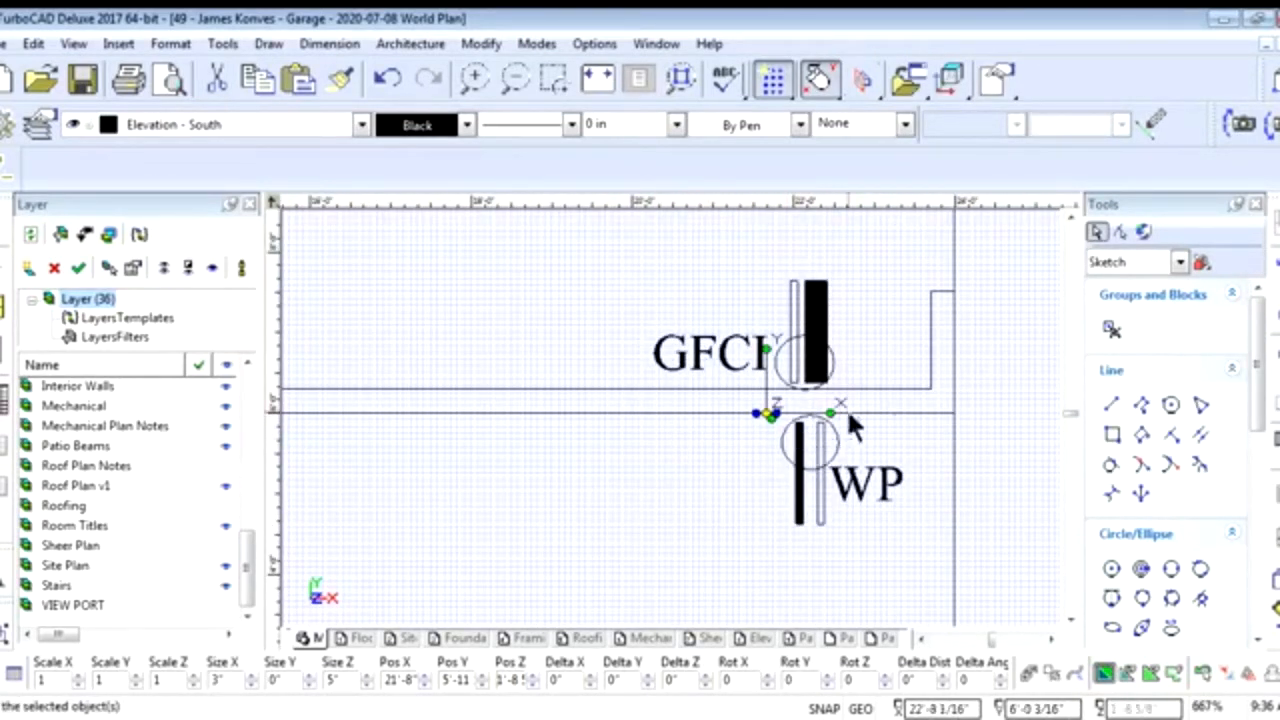
pyautogui.click(812, 413)
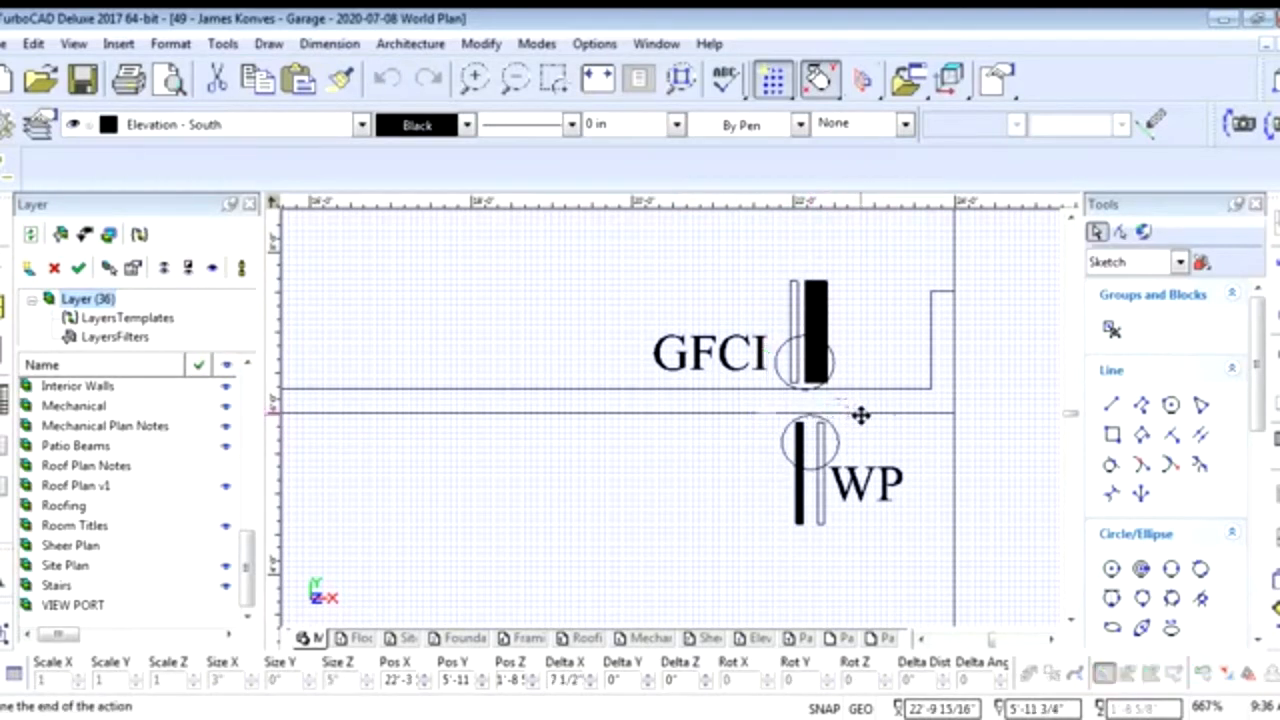
pyautogui.click(857, 412)
pyautogui.click(839, 412)
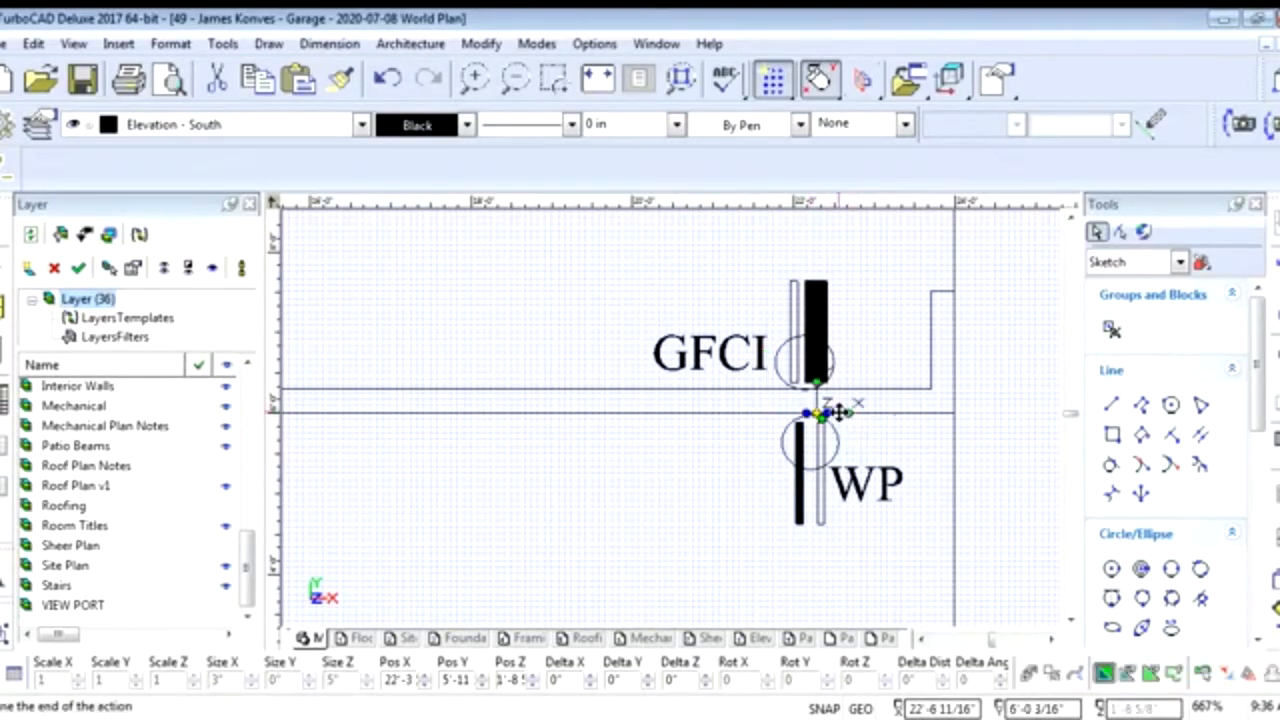
pyautogui.click(832, 412)
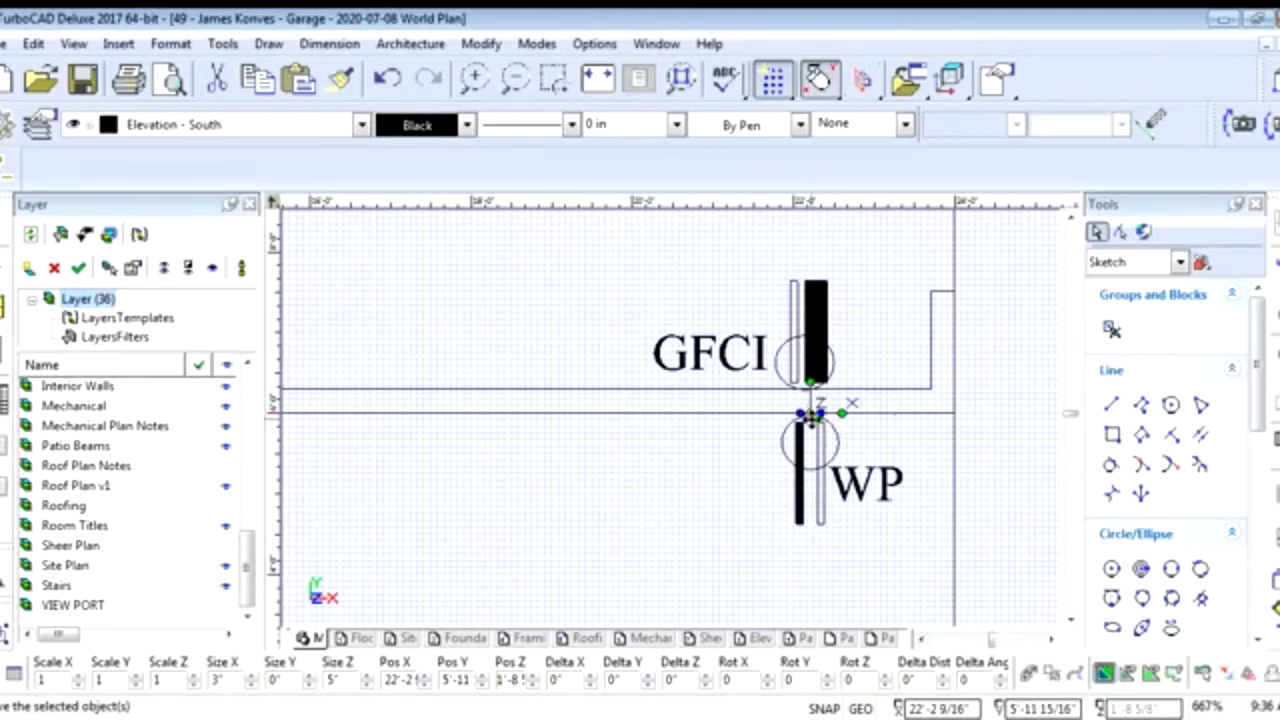
pyautogui.scroll(3, 845, 415)
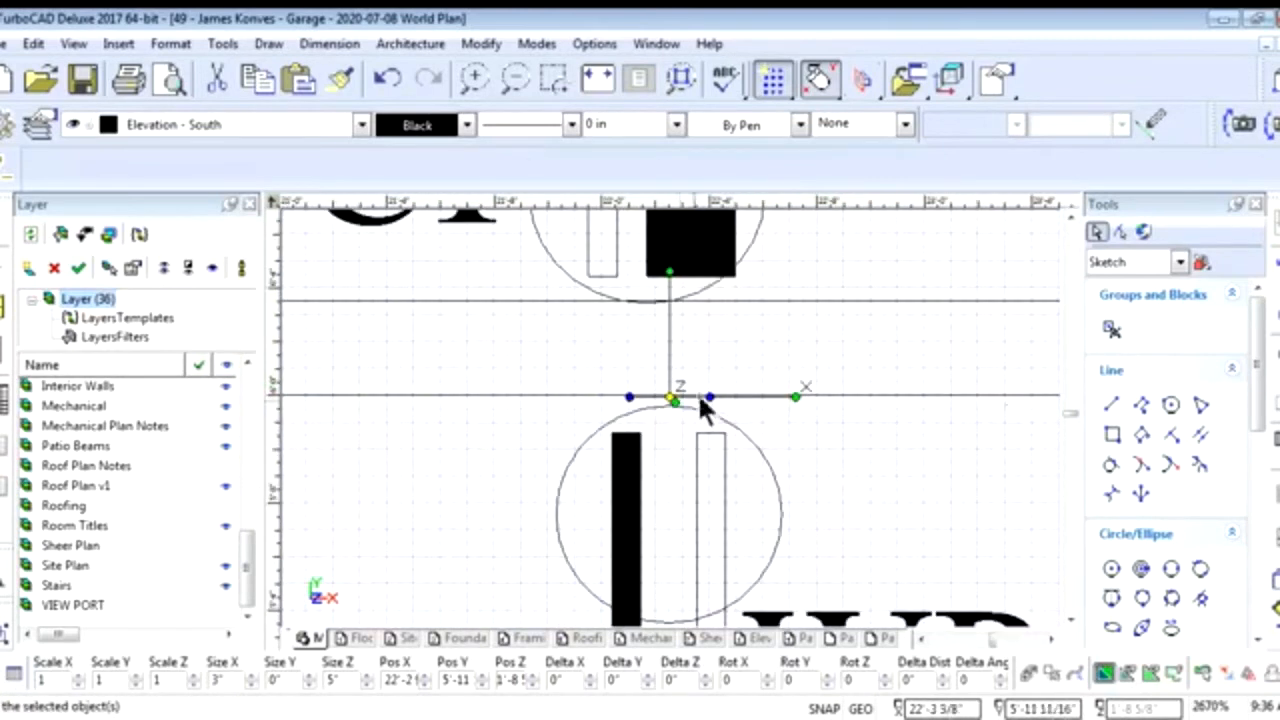
pyautogui.click(764, 397)
pyautogui.click(755, 397)
pyautogui.press('Escape')
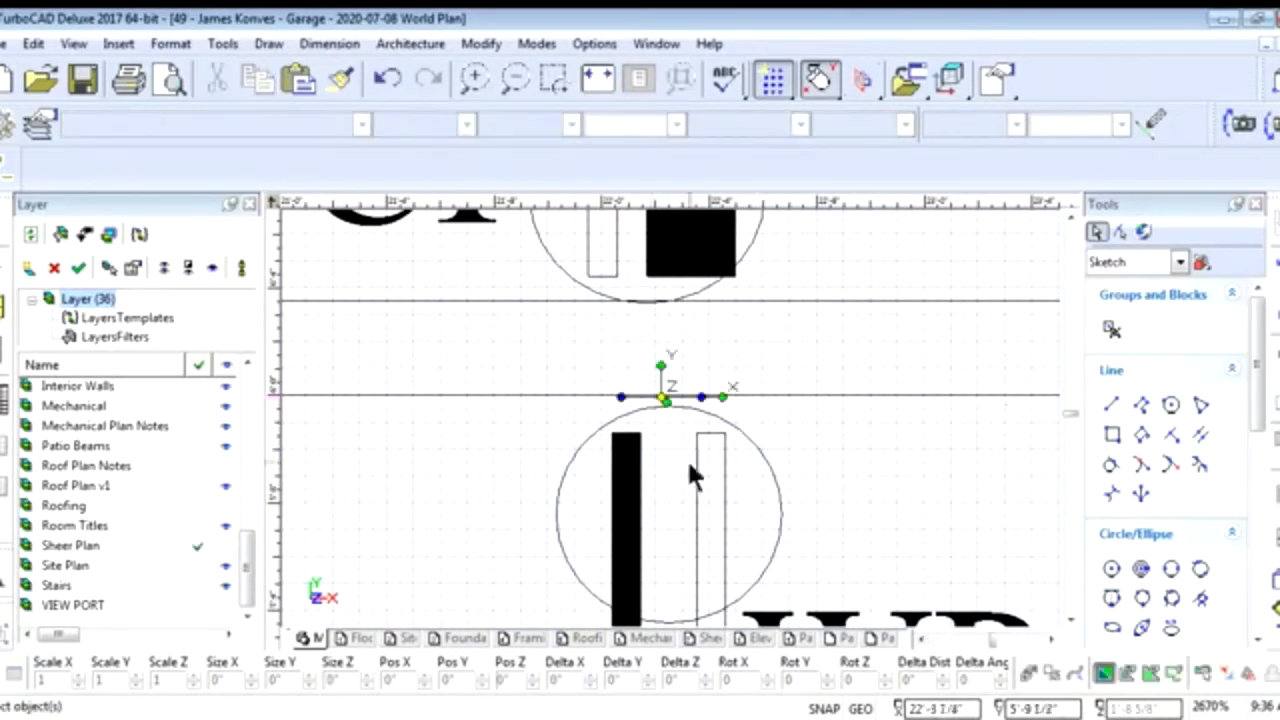
# Examine the outlet and light symbols along the garage, storage and porch walls in the plan
pyautogui.scroll(-2, 672, 422)
pyautogui.scroll(-1, 676, 430)
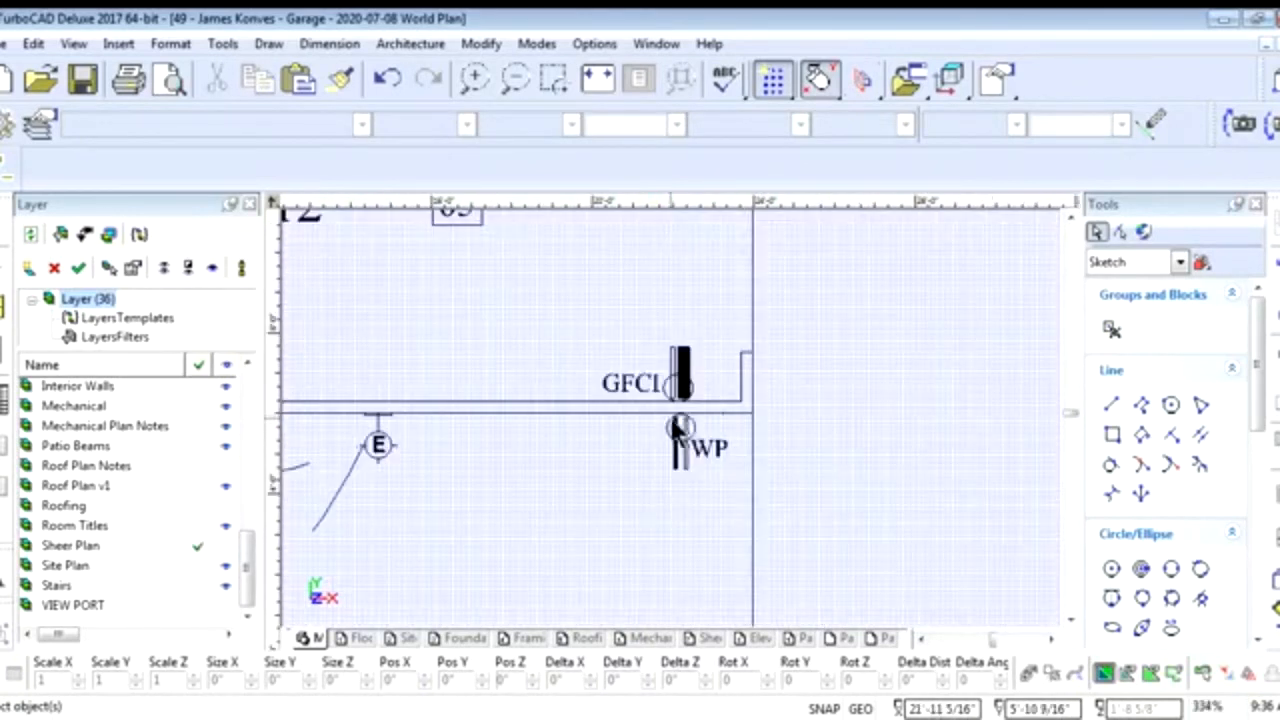
pyautogui.scroll(-1, 692, 450)
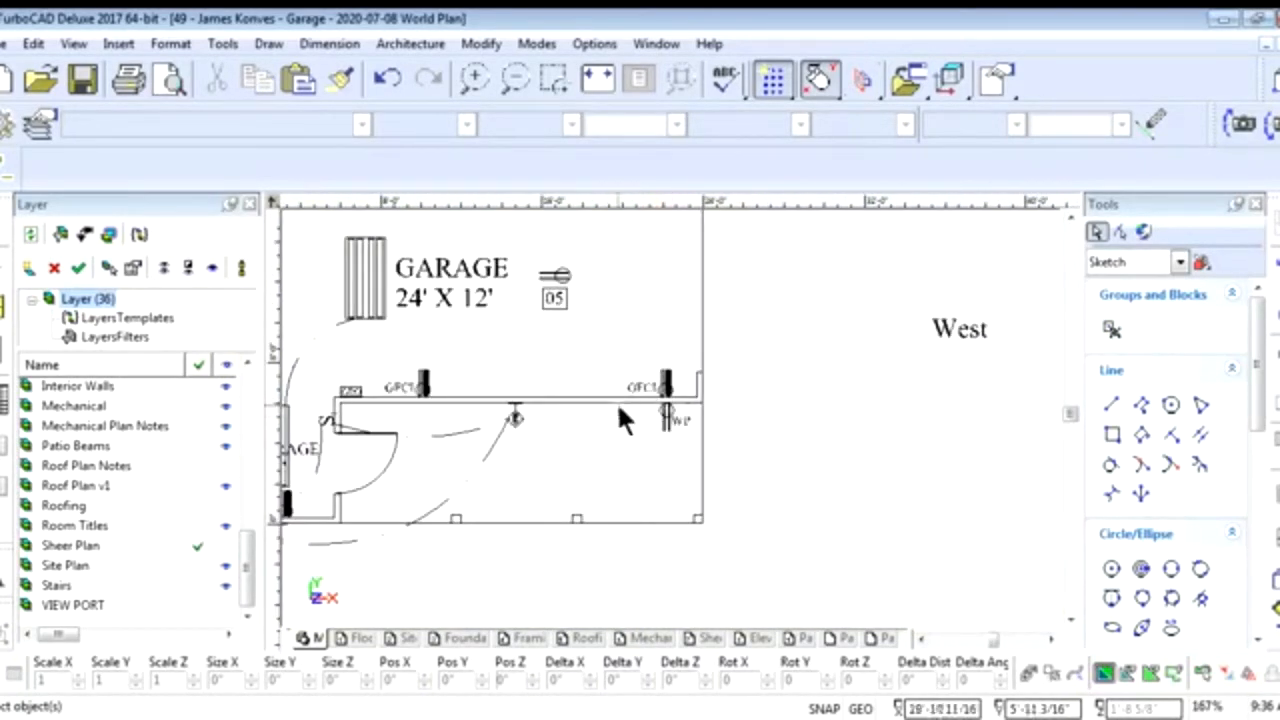
pyautogui.scroll(-1, 672, 425)
pyautogui.scroll(1, 672, 425)
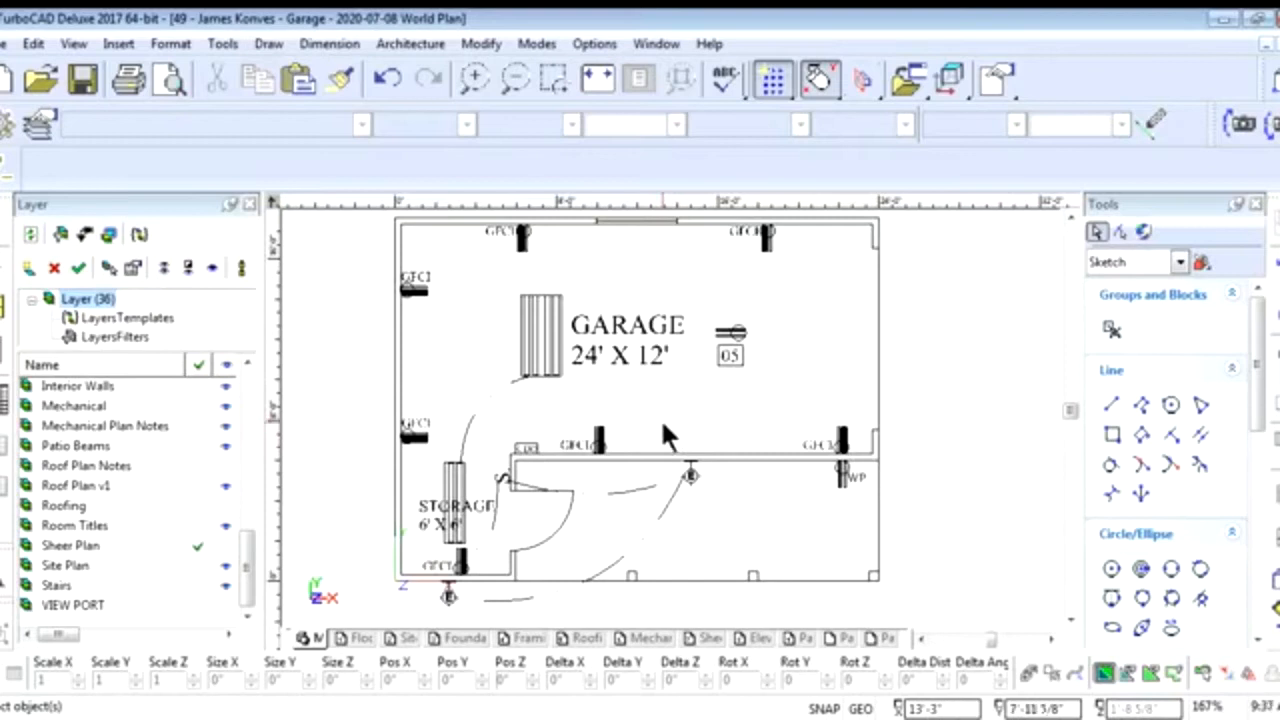
pyautogui.scroll(-1, 703, 464)
pyautogui.scroll(1, 662, 420)
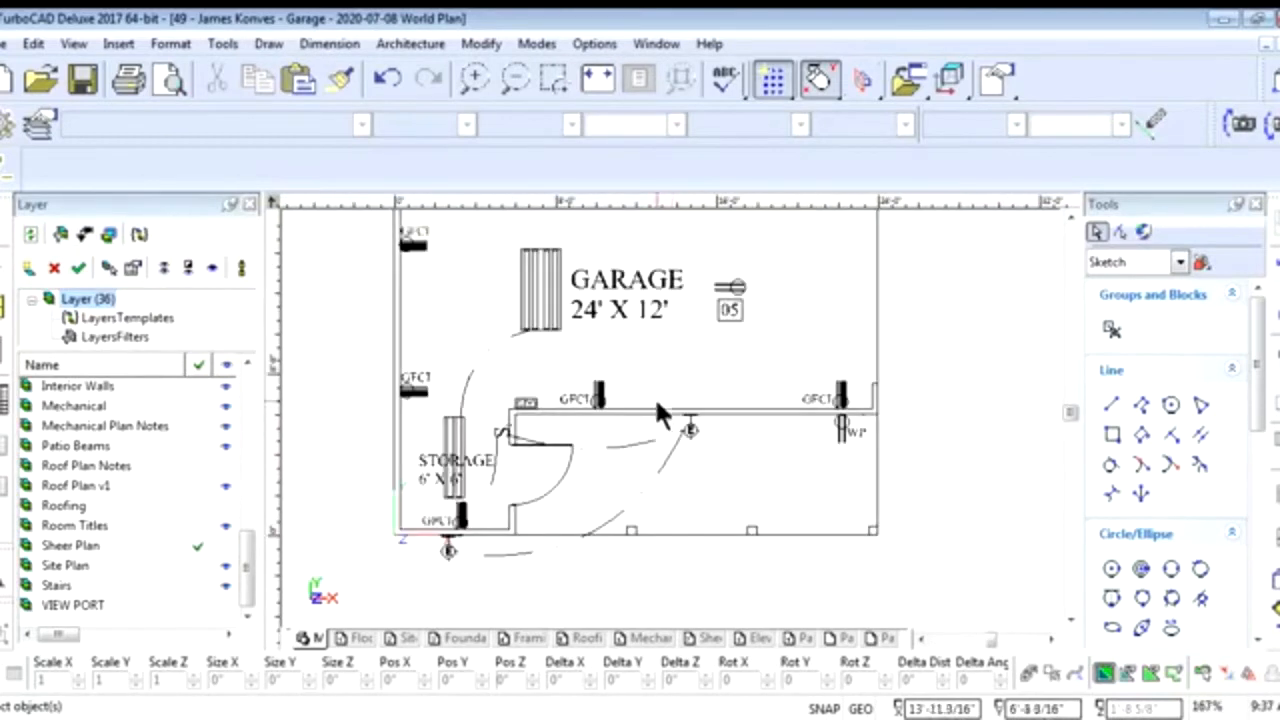
# Switch to an isometric view of the garage and hide the Mechanical layer
pyautogui.rightClick(674, 368)
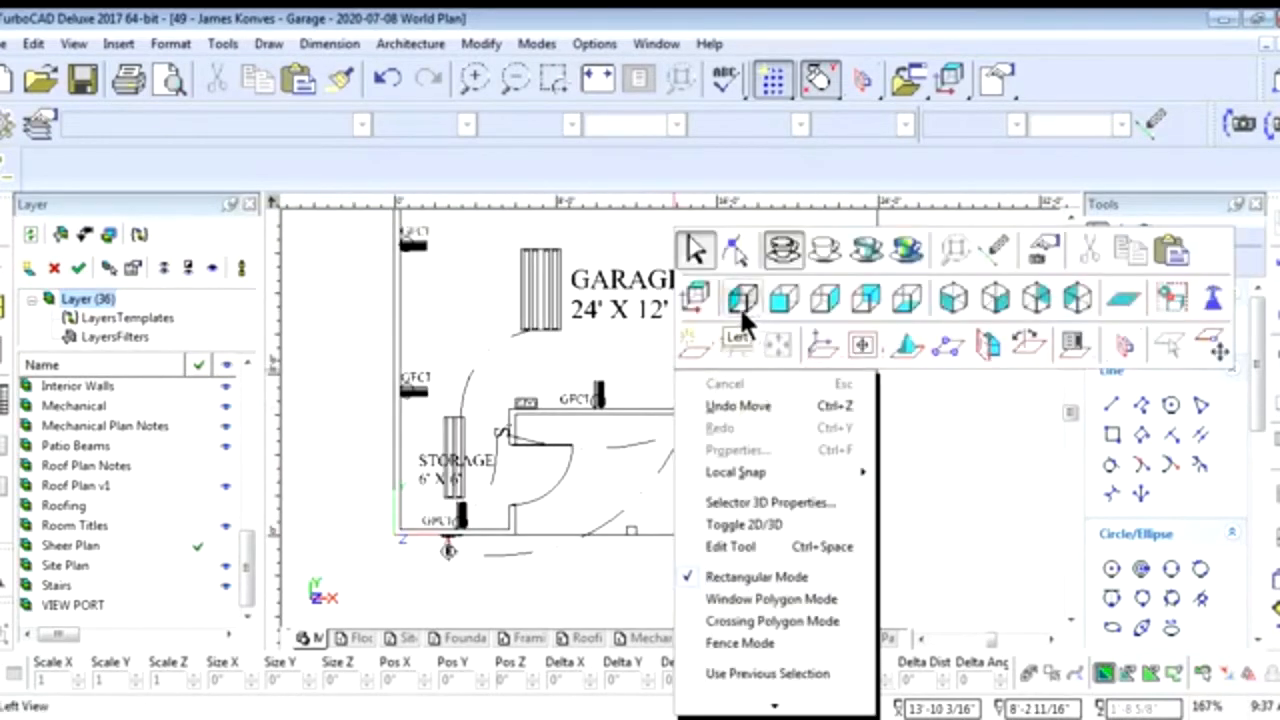
pyautogui.click(930, 300)
pyautogui.scroll(5, 689, 477)
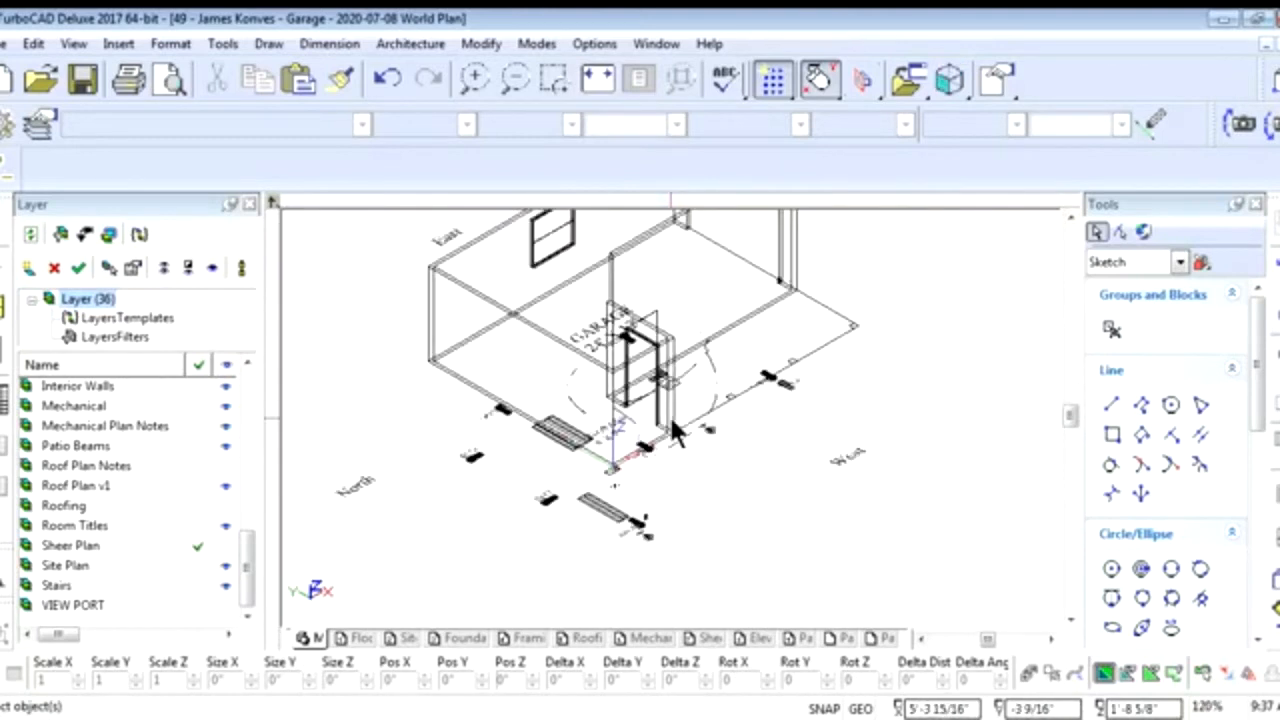
pyautogui.scroll(1, 675, 414)
pyautogui.scroll(-1, 669, 414)
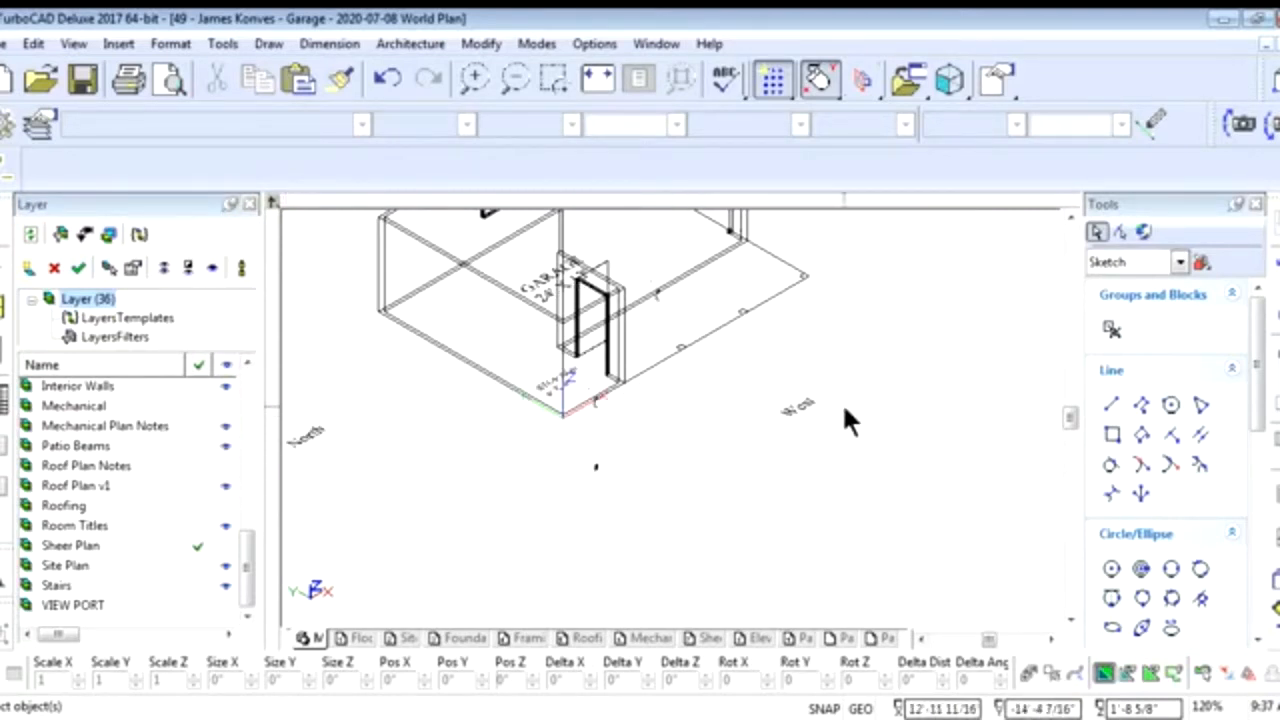
# Delete the stray outlet floating below the storage room corner
pyautogui.scroll(5, 669, 418)
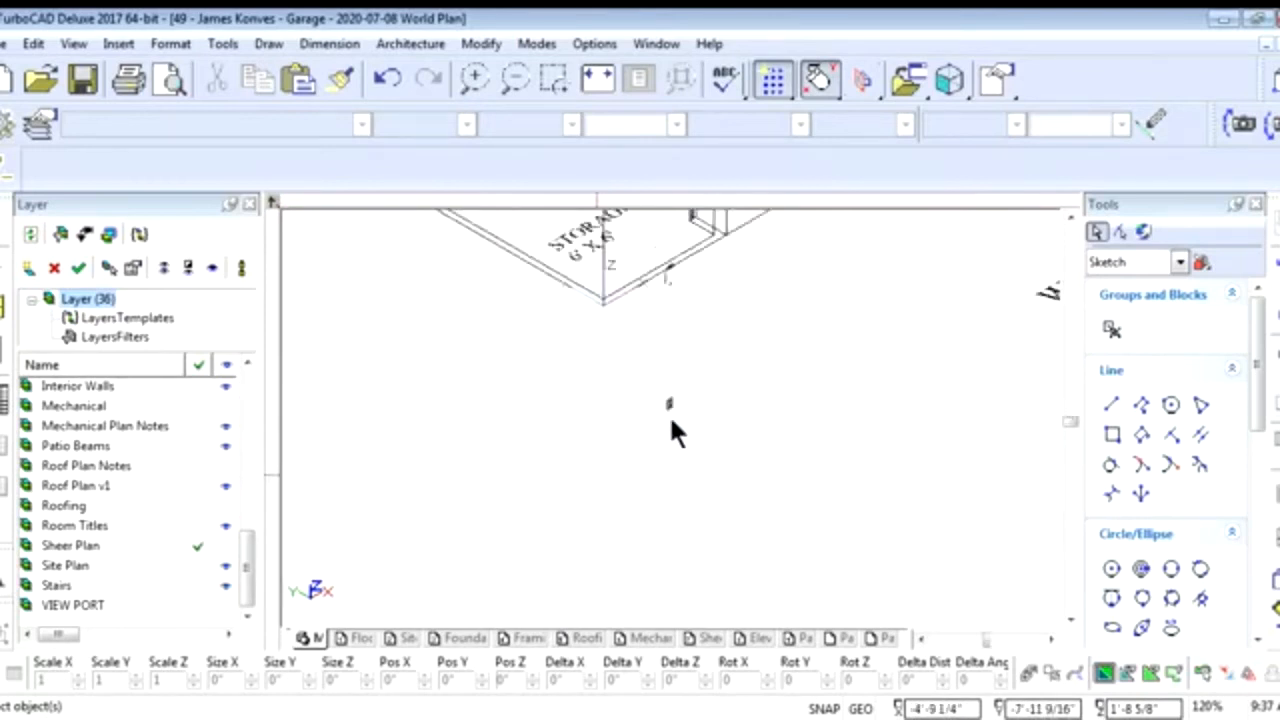
pyautogui.moveTo(640, 377); pyautogui.dragTo(717, 450)
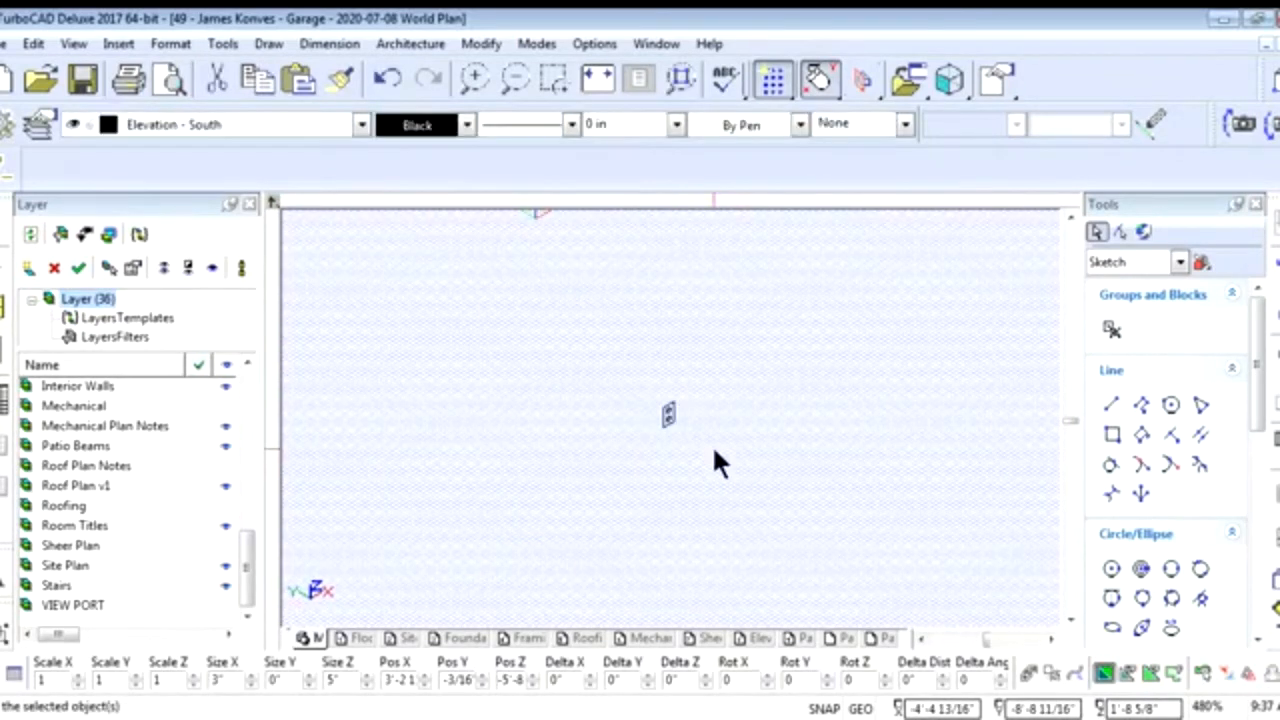
pyautogui.press('Delete')
pyautogui.scroll(-2, 788, 390)
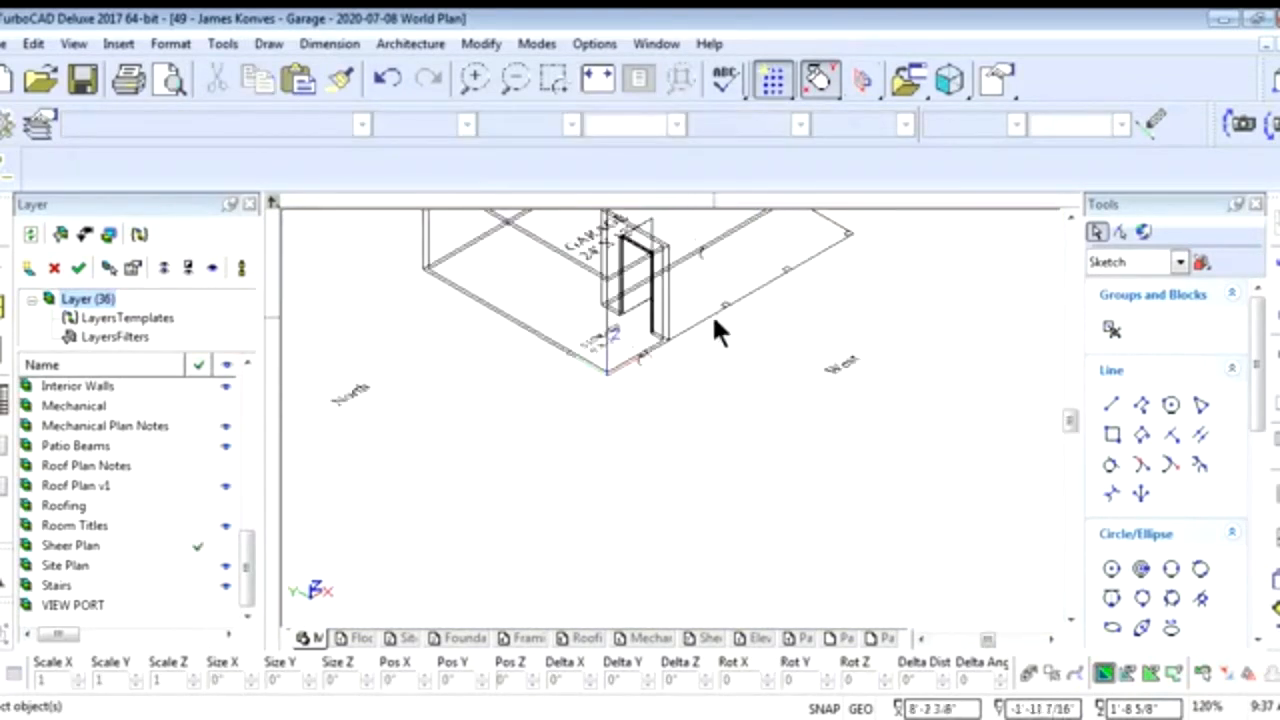
# Switch to the front view and select the small light fixture at the floor line of the storage wall
pyautogui.scroll(1, 786, 301)
pyautogui.rightClick(620, 428)
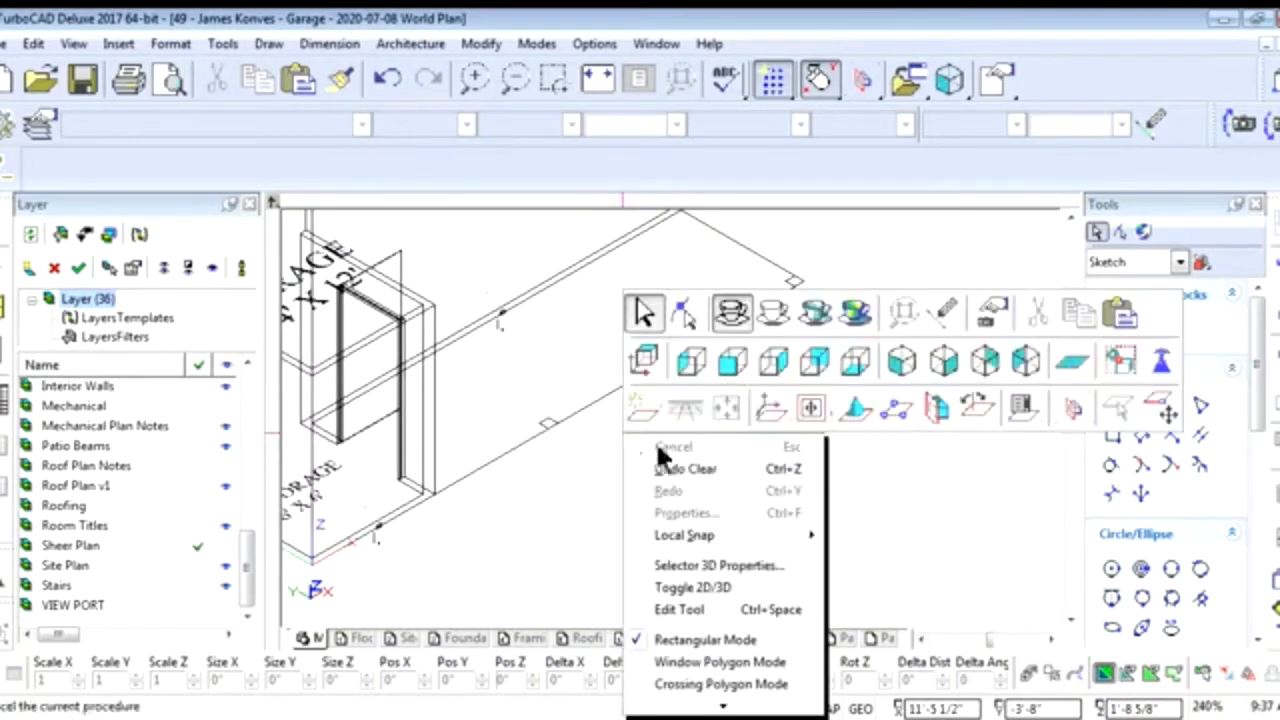
pyautogui.click(724, 364)
pyautogui.scroll(4, 645, 457)
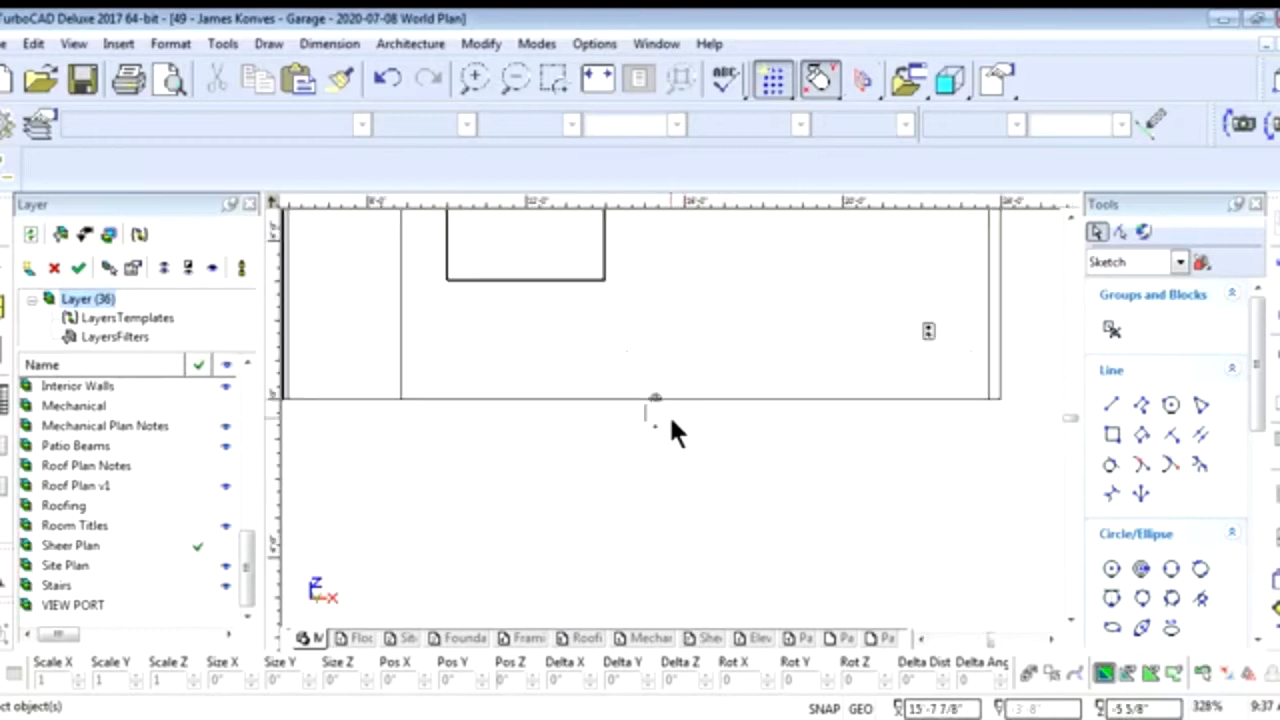
pyautogui.scroll(2, 672, 425)
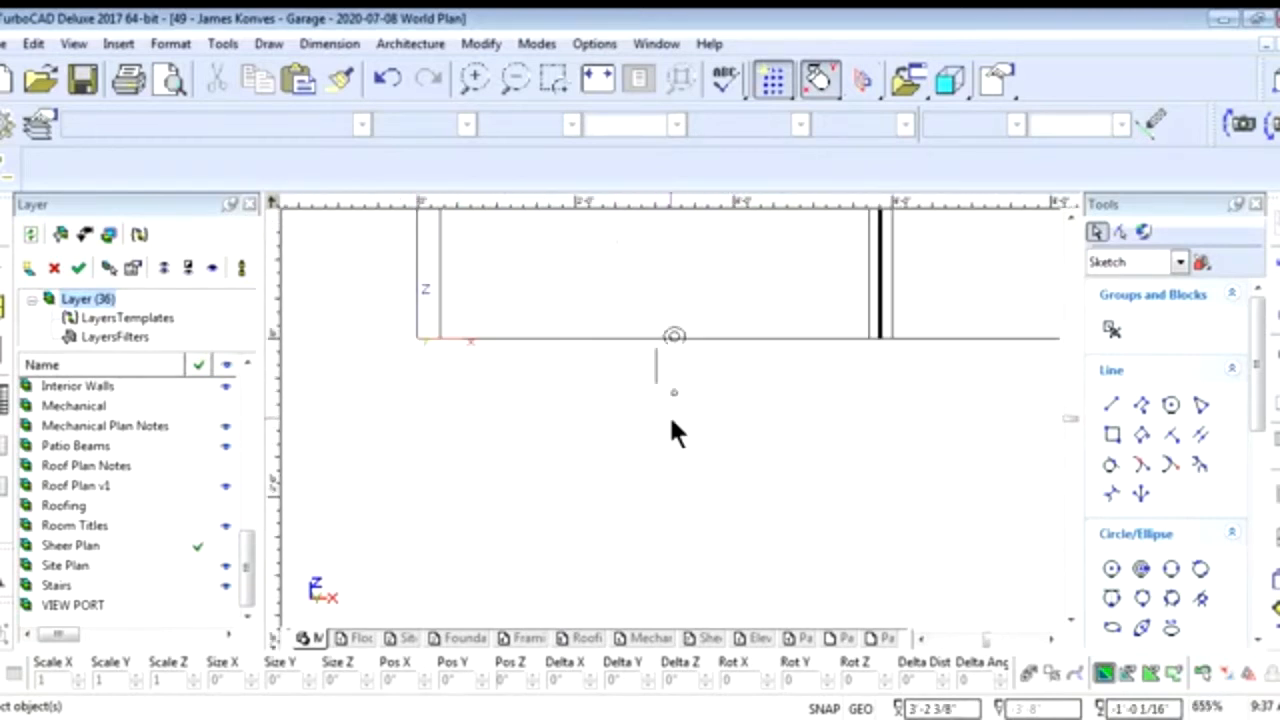
pyautogui.scroll(-1, 662, 342)
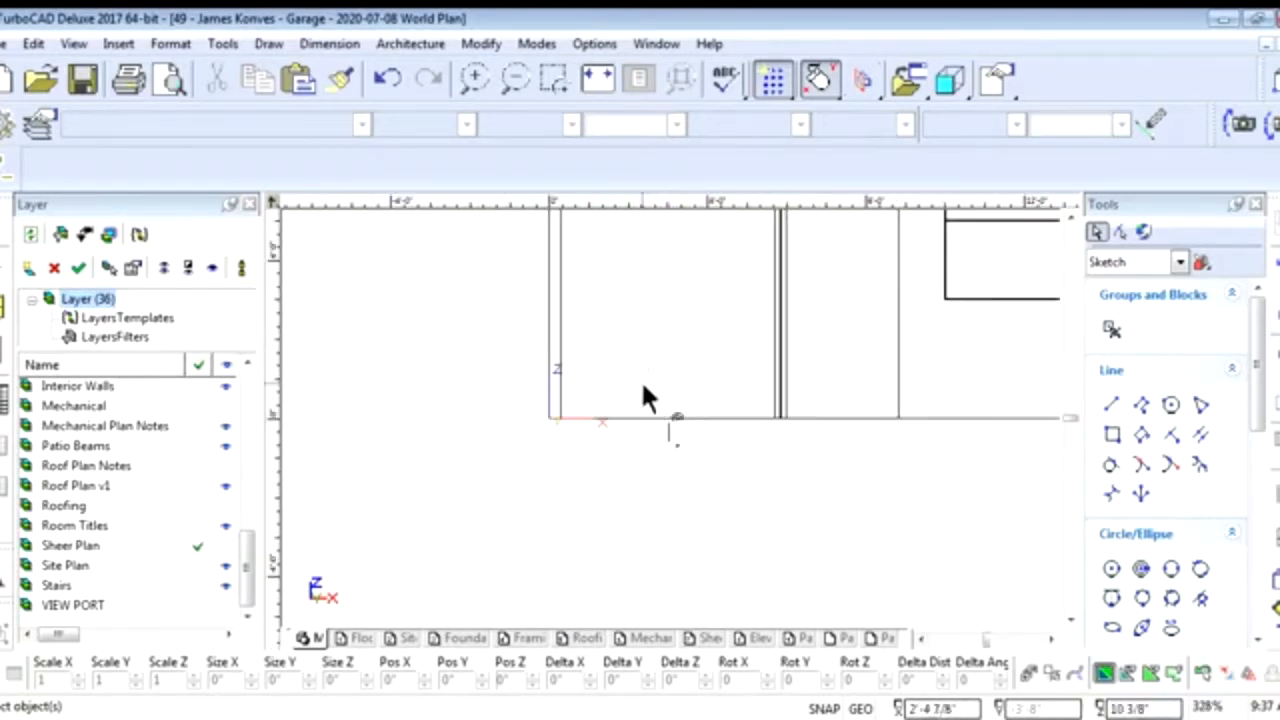
pyautogui.moveTo(629, 349); pyautogui.dragTo(717, 484)
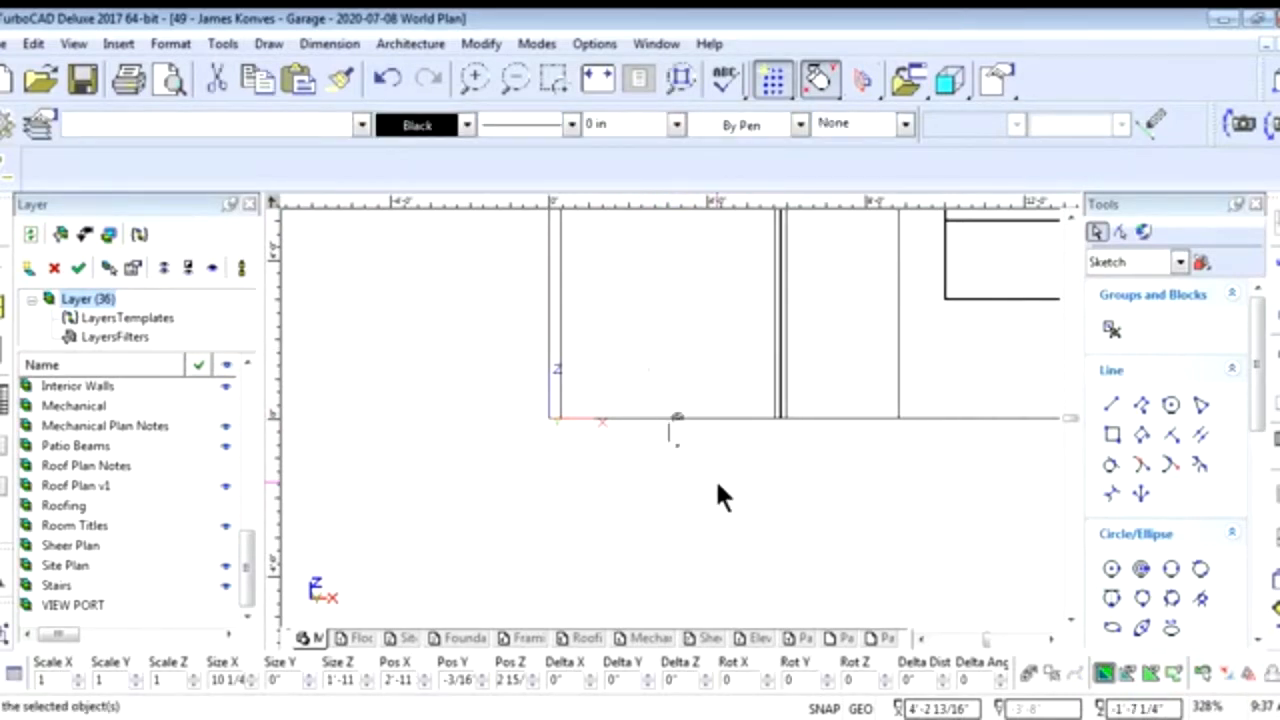
# Switch to the isometric view, examine where the selected storage light fixture sits on the building, and deselect it
pyautogui.rightClick(740, 458)
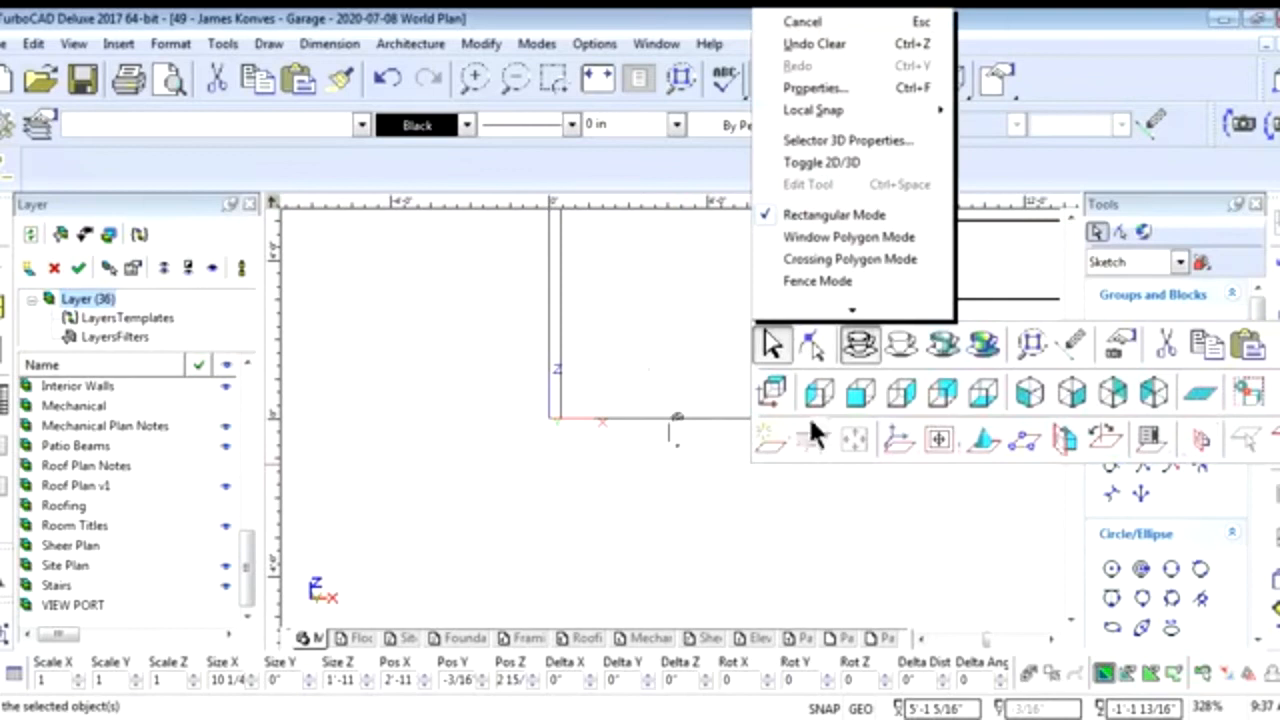
pyautogui.click(941, 408)
pyautogui.scroll(1, 703, 426)
pyautogui.scroll(-1, 929, 393)
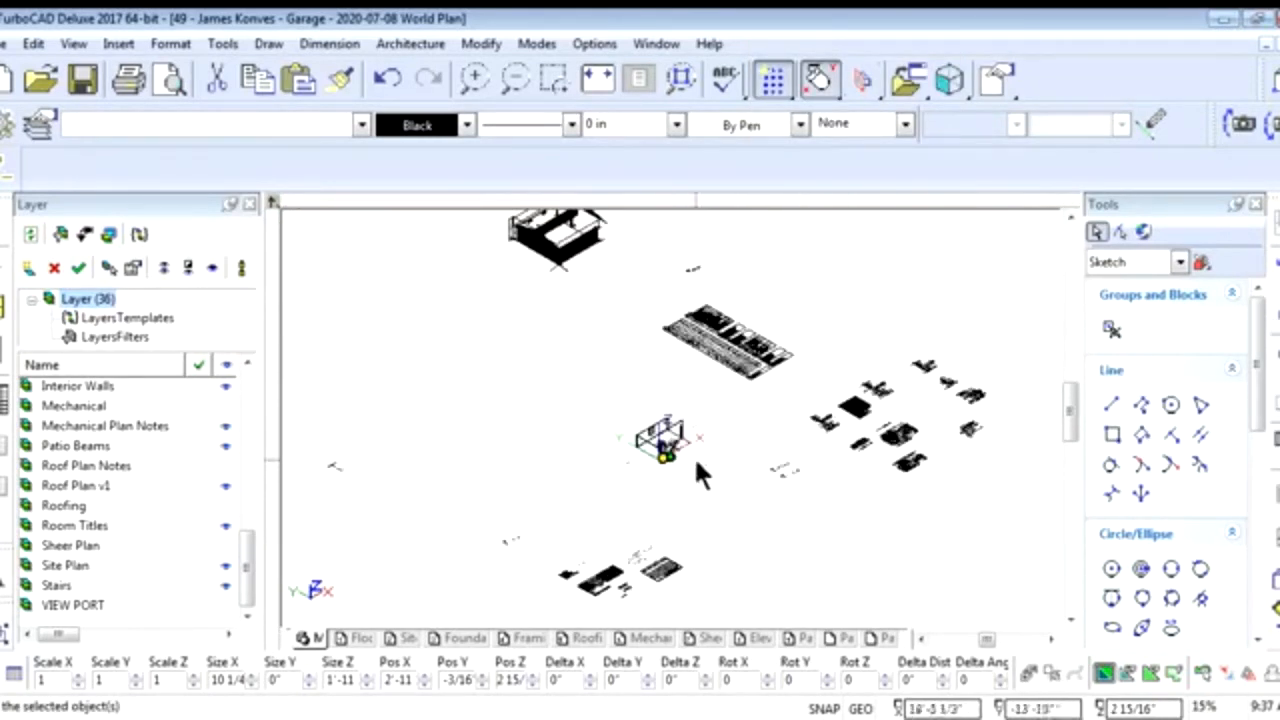
pyautogui.scroll(2, 694, 456)
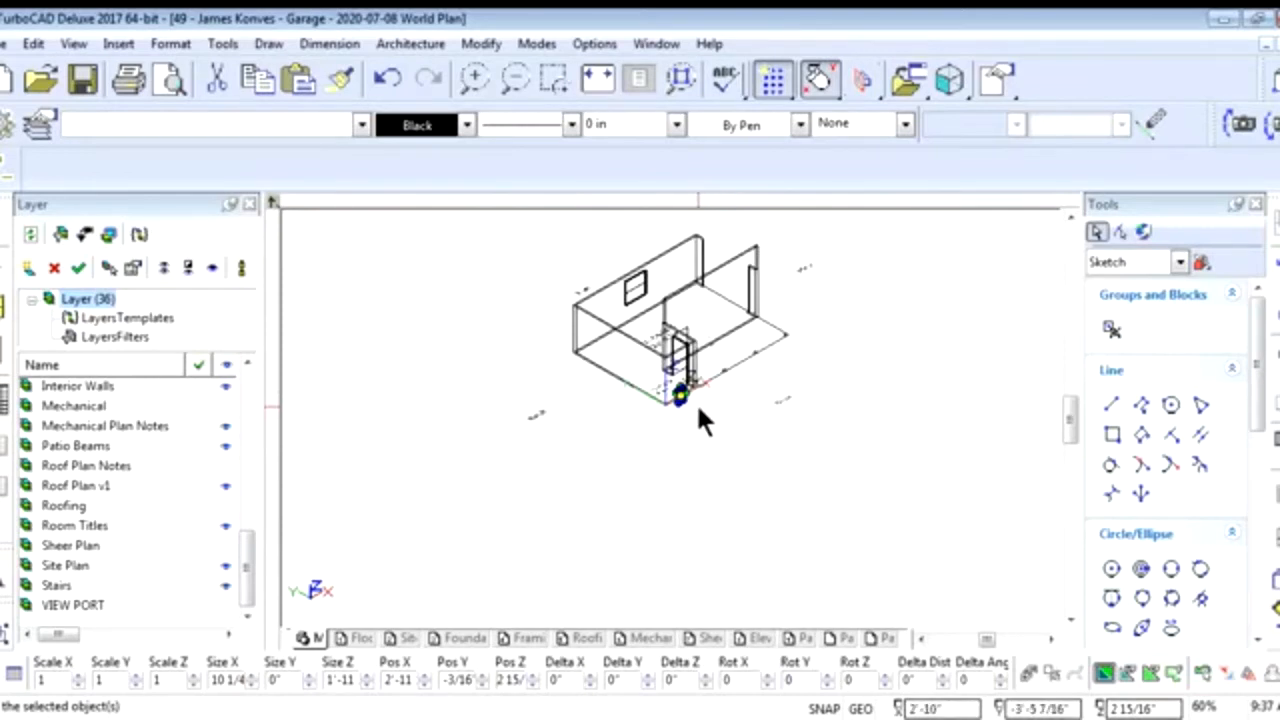
pyautogui.click(702, 400)
# Return to the front view and select the light fixture at the floor line of the wall between garage and porch
pyautogui.rightClick(722, 420)
pyautogui.click(829, 342)
pyautogui.scroll(2, 678, 432)
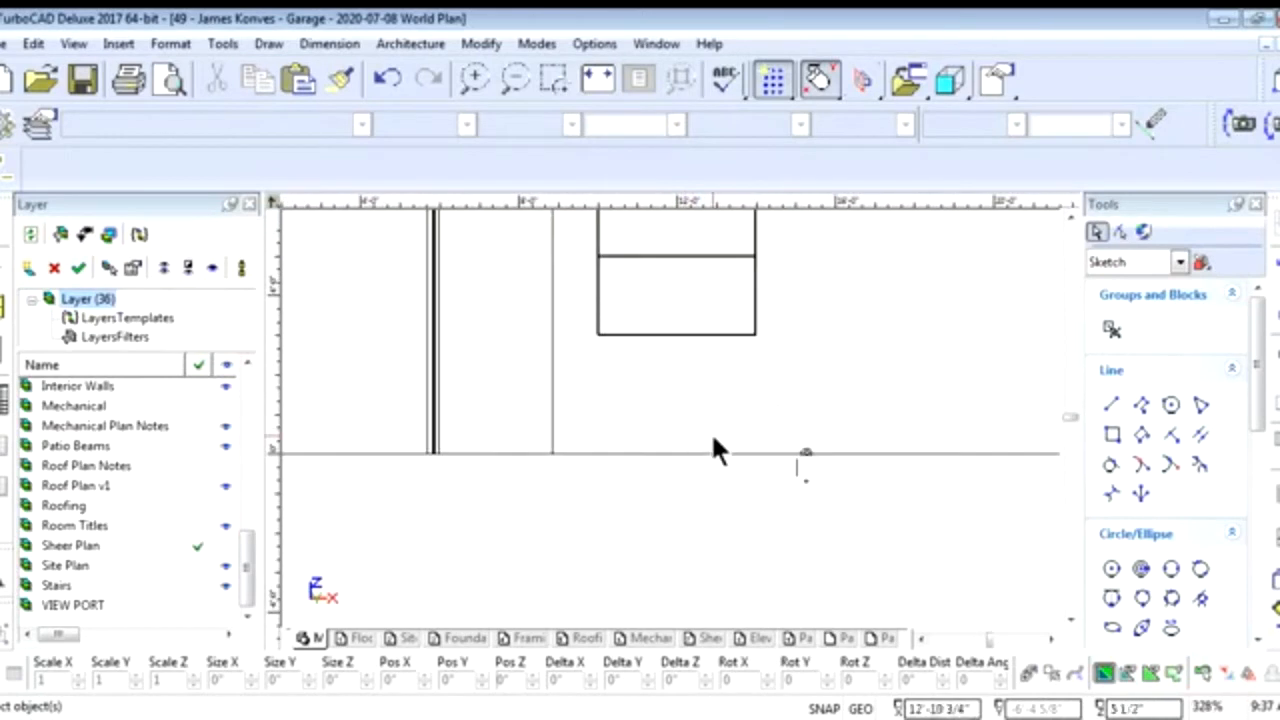
pyautogui.moveTo(758, 380); pyautogui.dragTo(848, 486)
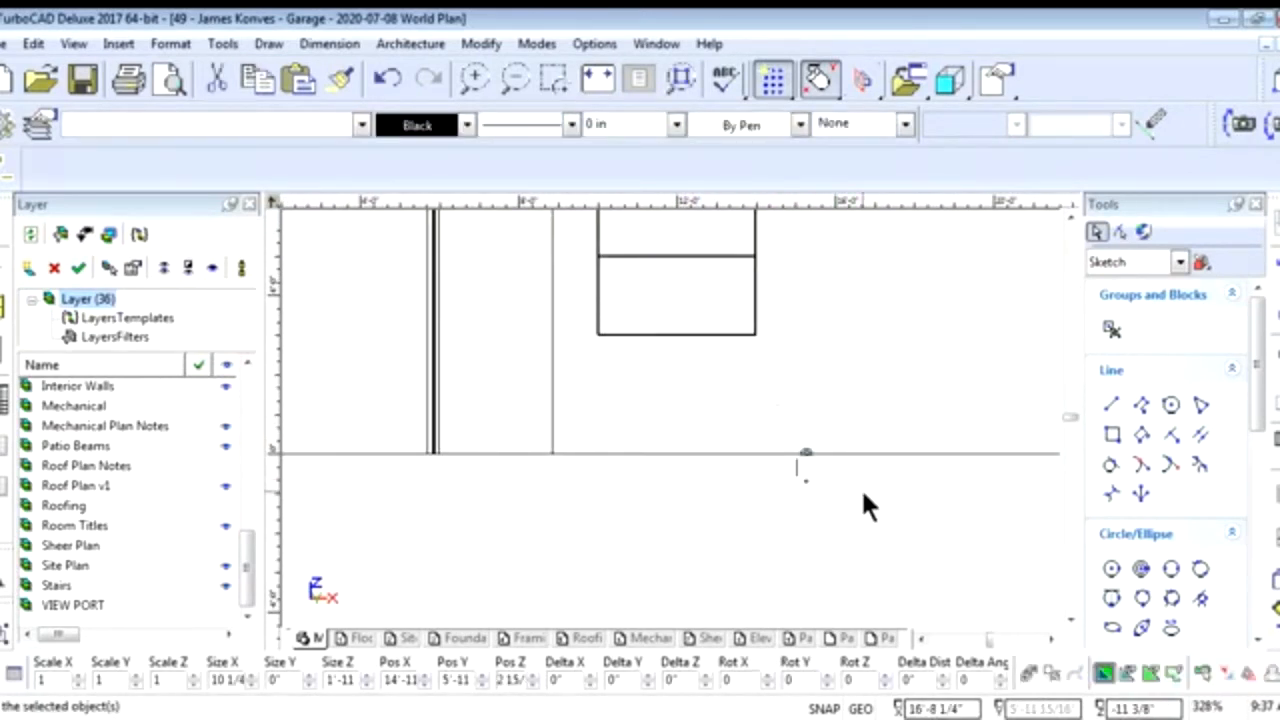
pyautogui.scroll(-2, 677, 429)
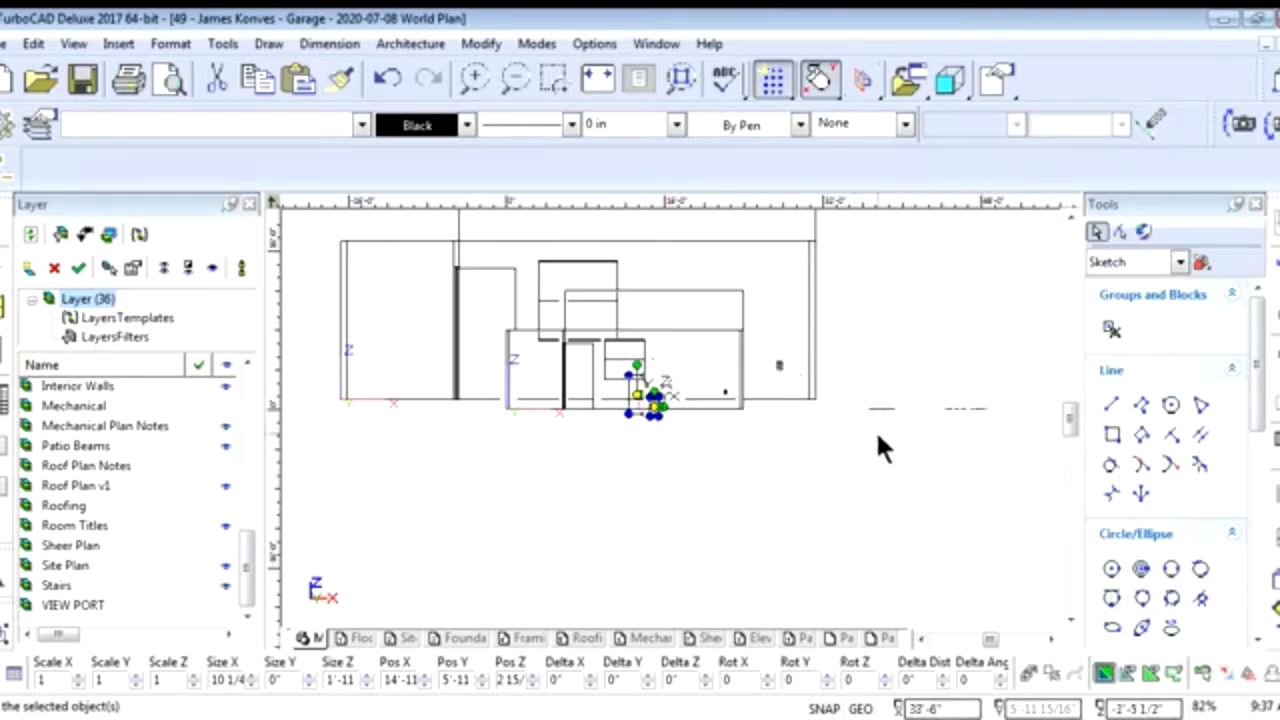
# Switch to the plan view and examine where the selected porch light fixture sits along the garage wall
pyautogui.rightClick(791, 442)
pyautogui.click(789, 381)
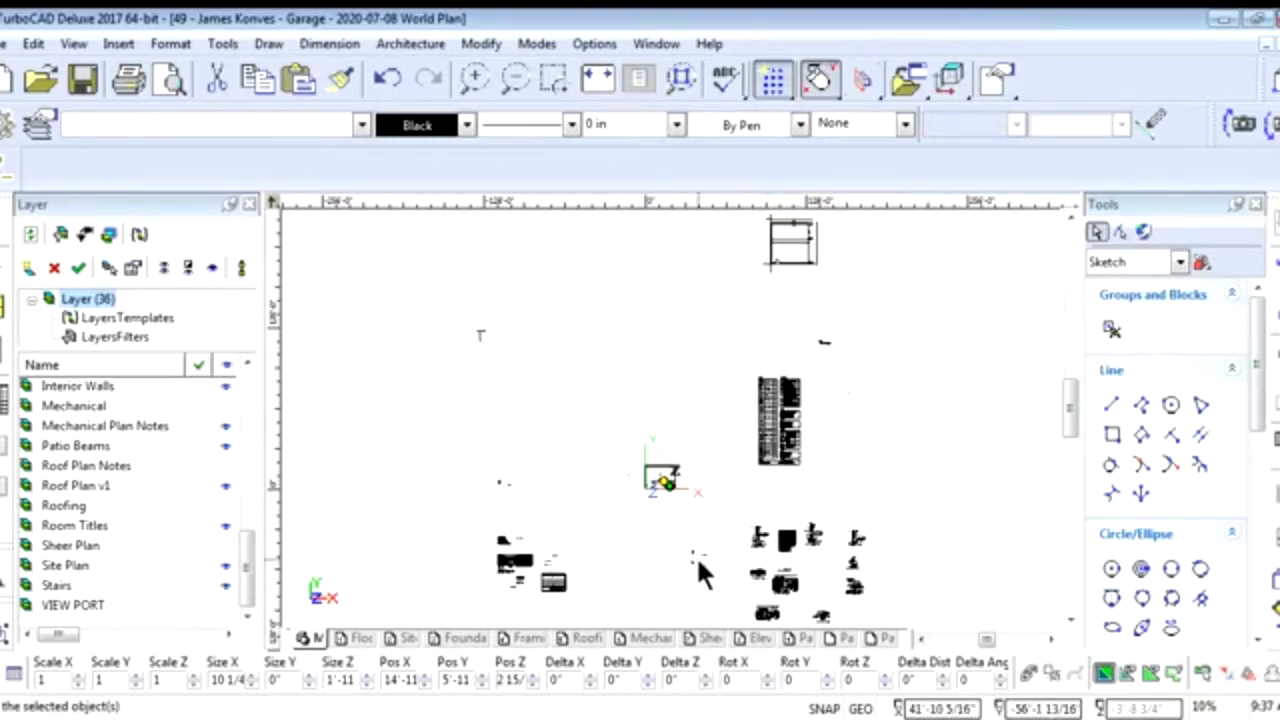
pyautogui.scroll(8, 675, 415)
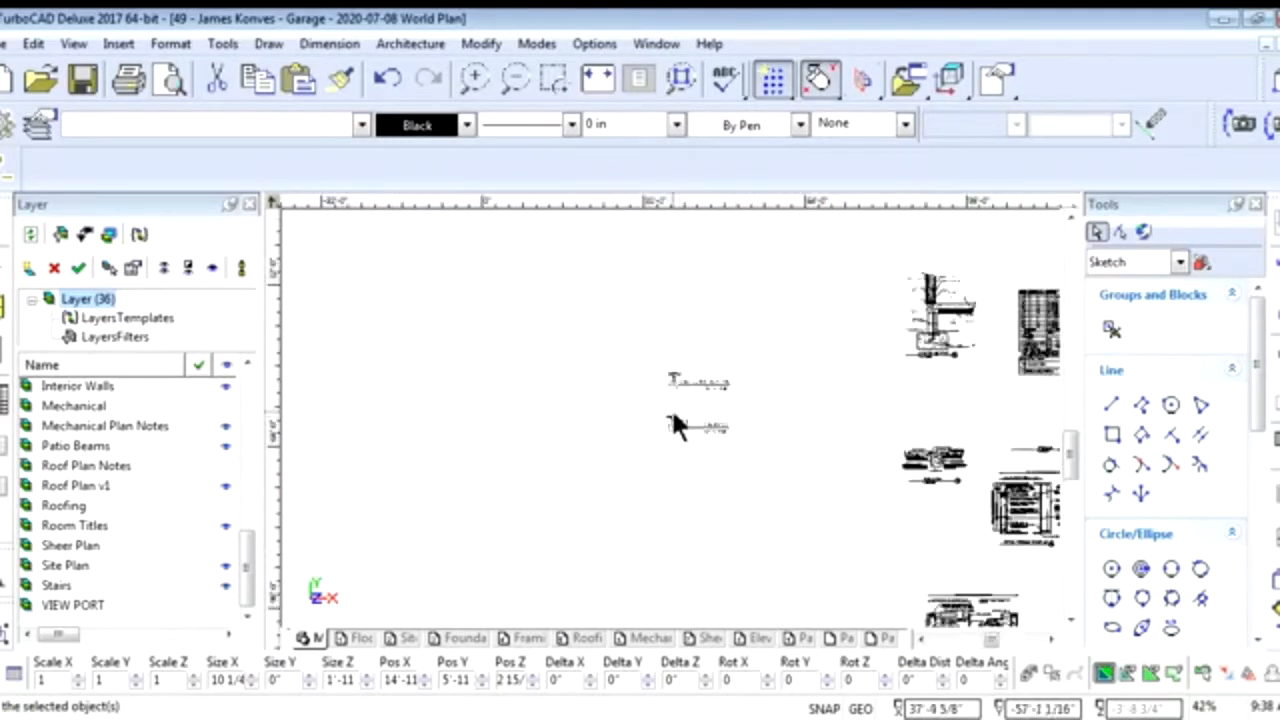
pyautogui.scroll(-7, 669, 414)
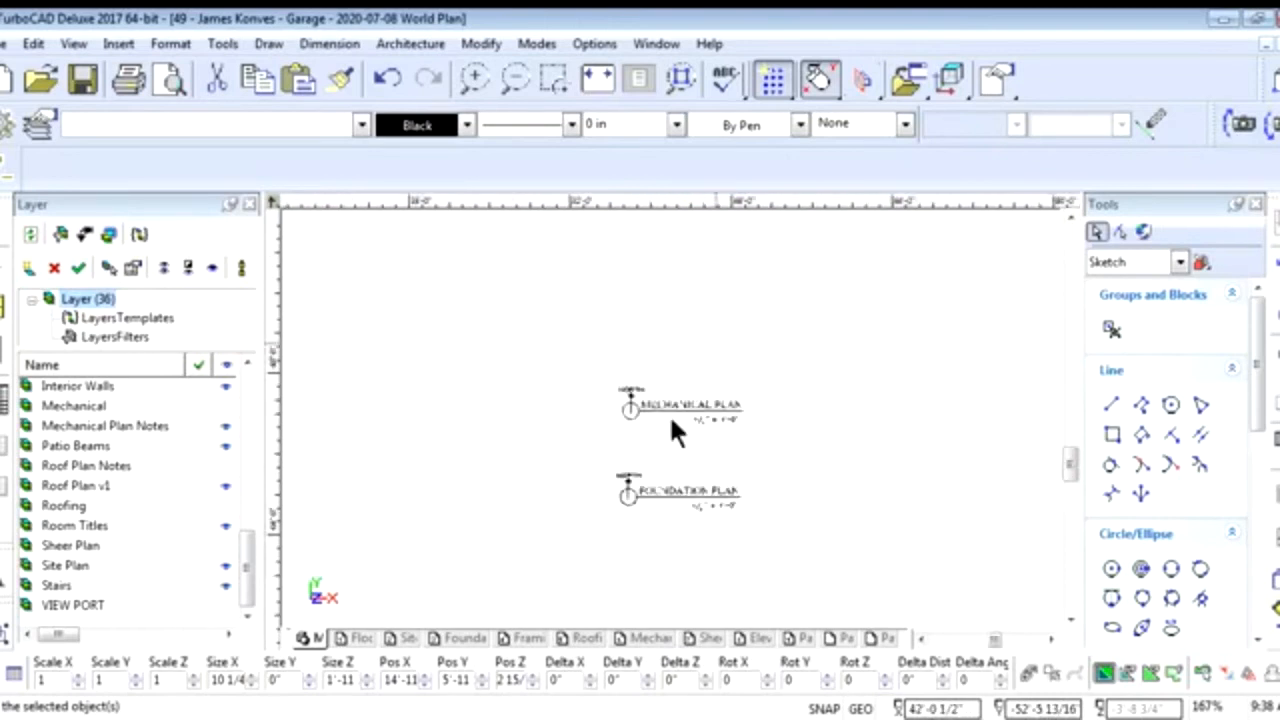
pyautogui.scroll(8, 680, 400)
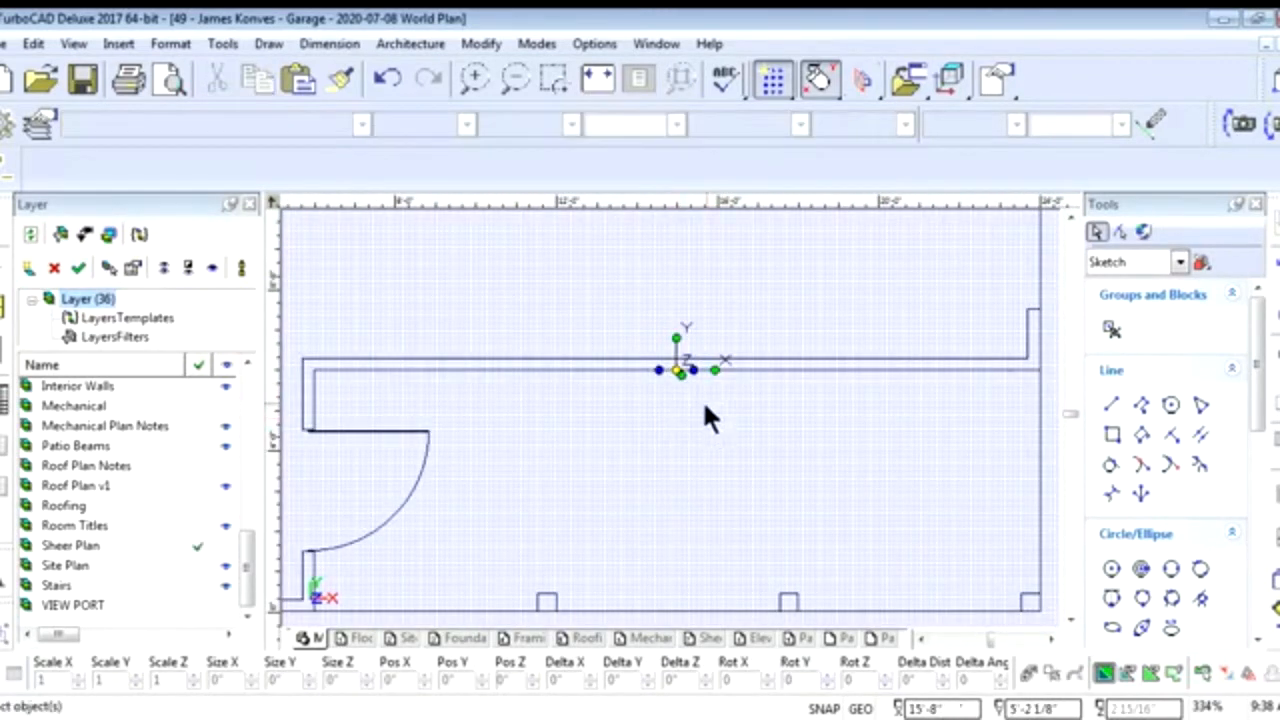
# Show the whole garage in plan, switch to the front view, and examine the front elevation
pyautogui.scroll(-8, 669, 414)
pyautogui.scroll(4, 669, 414)
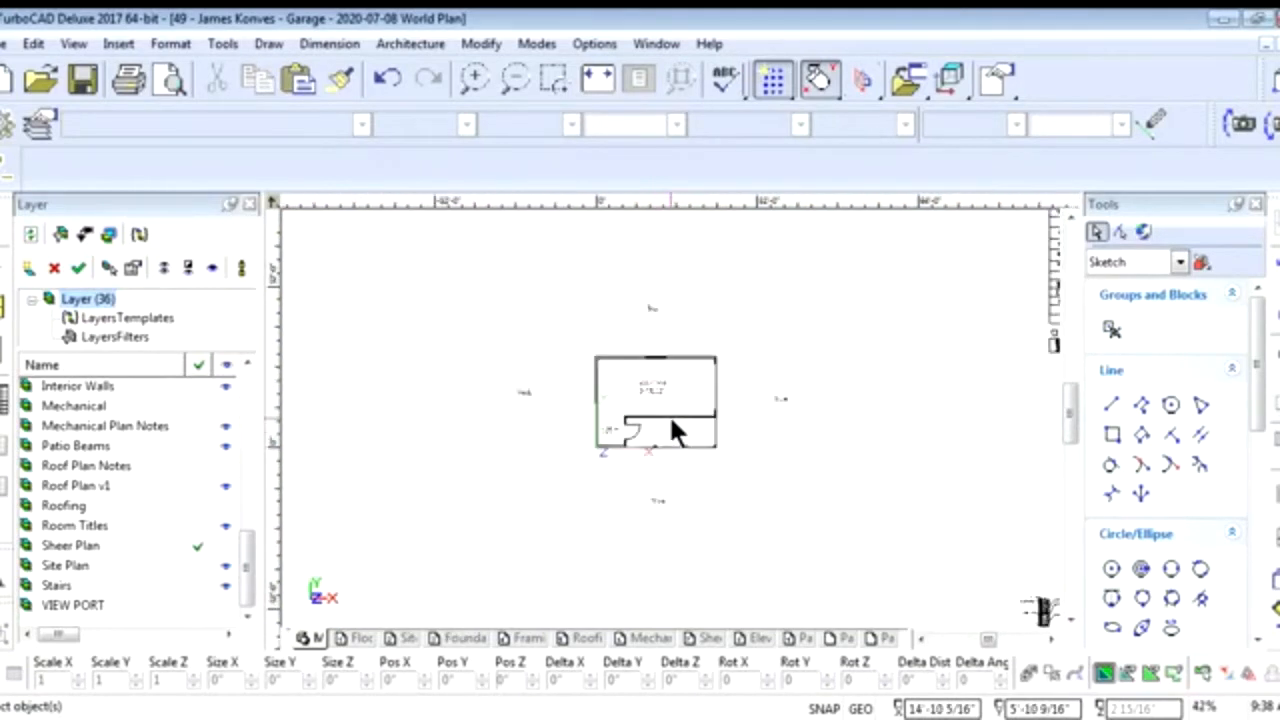
pyautogui.rightClick(650, 432)
pyautogui.click(759, 360)
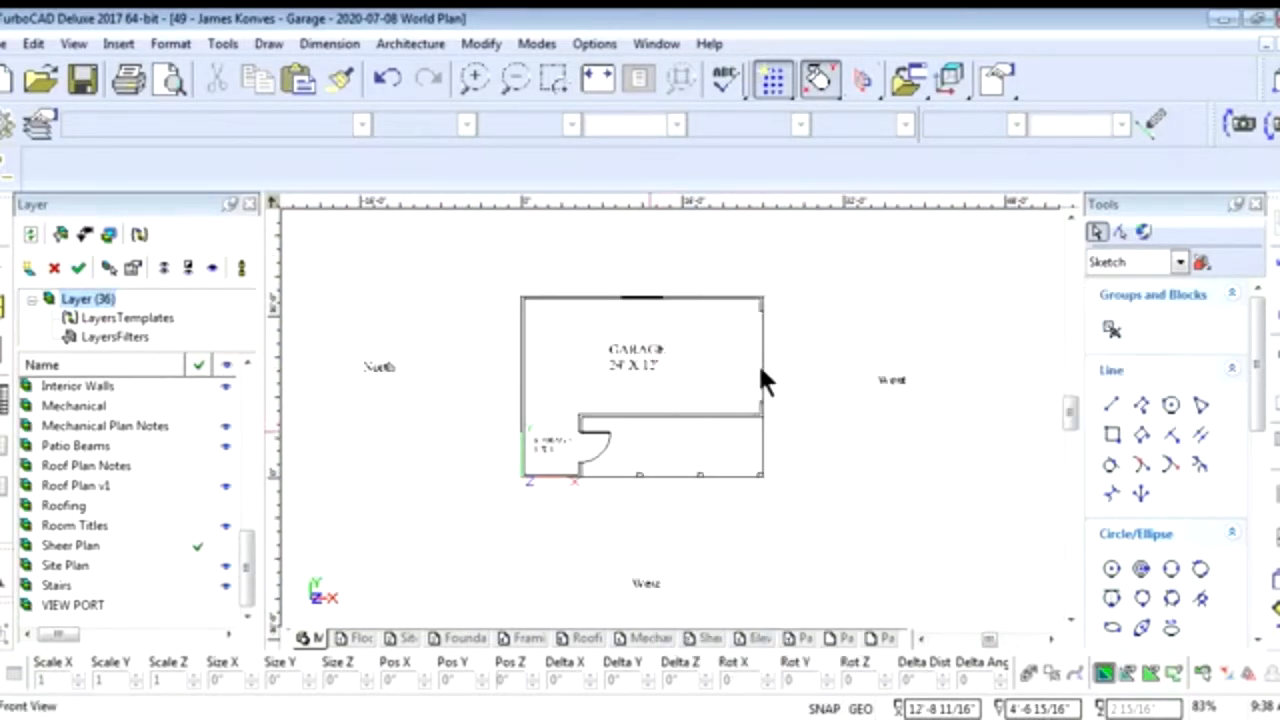
pyautogui.scroll(2, 671, 422)
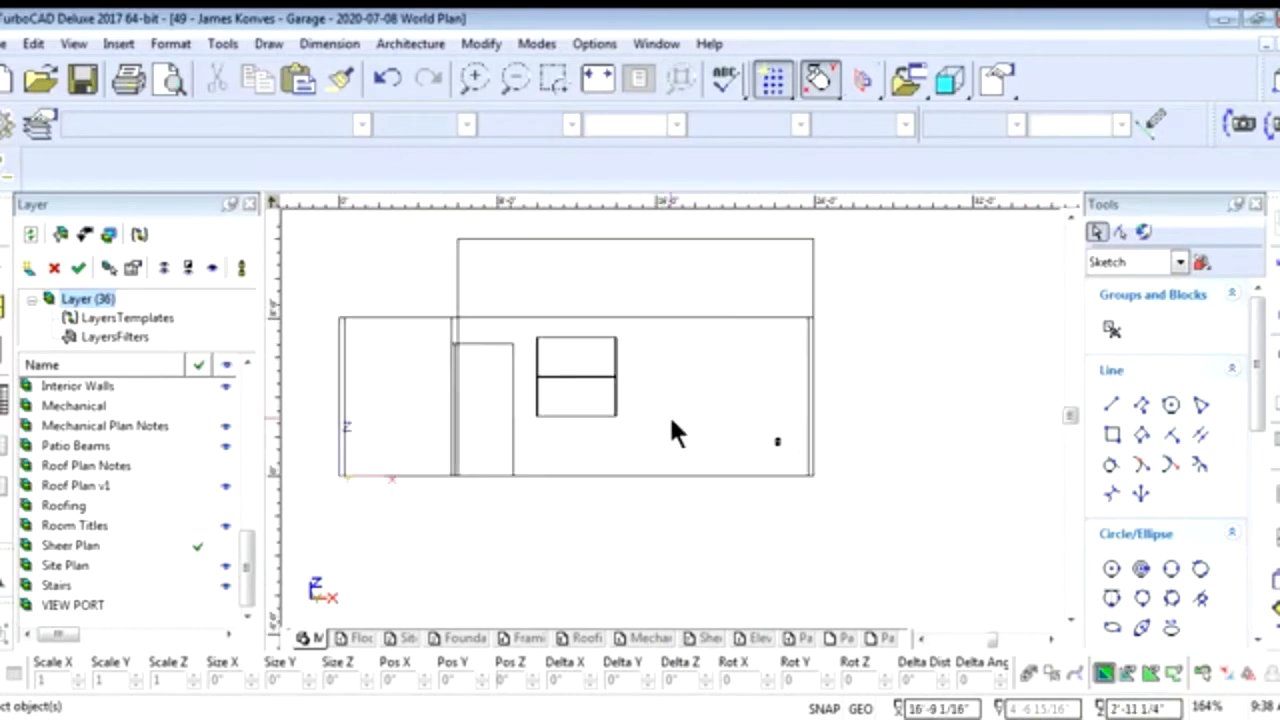
# Switch to the SW isometric view of the porch side and bring the 3D modelling tools into reach
pyautogui.rightClick(671, 422)
pyautogui.click(900, 349)
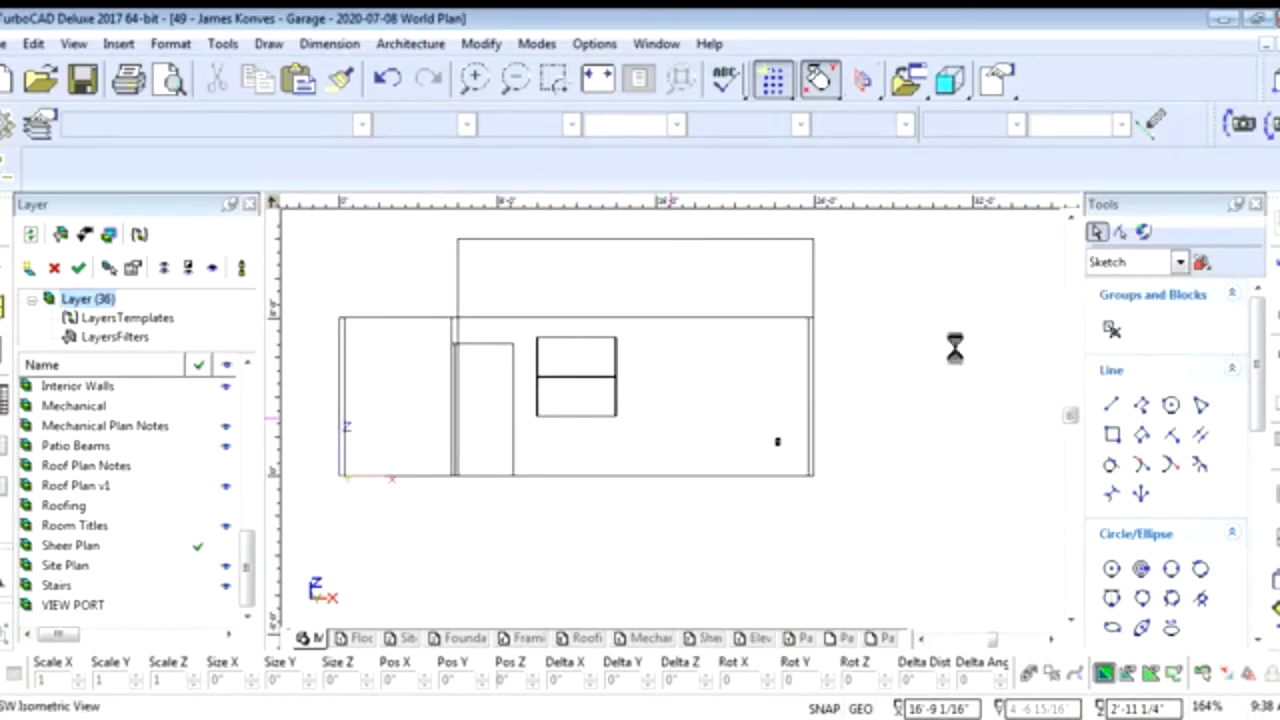
pyautogui.moveTo(507, 458); pyautogui.dragTo(671, 417, button='middle')
pyautogui.scroll(1, 671, 417)
pyautogui.scroll(1, 790, 390)
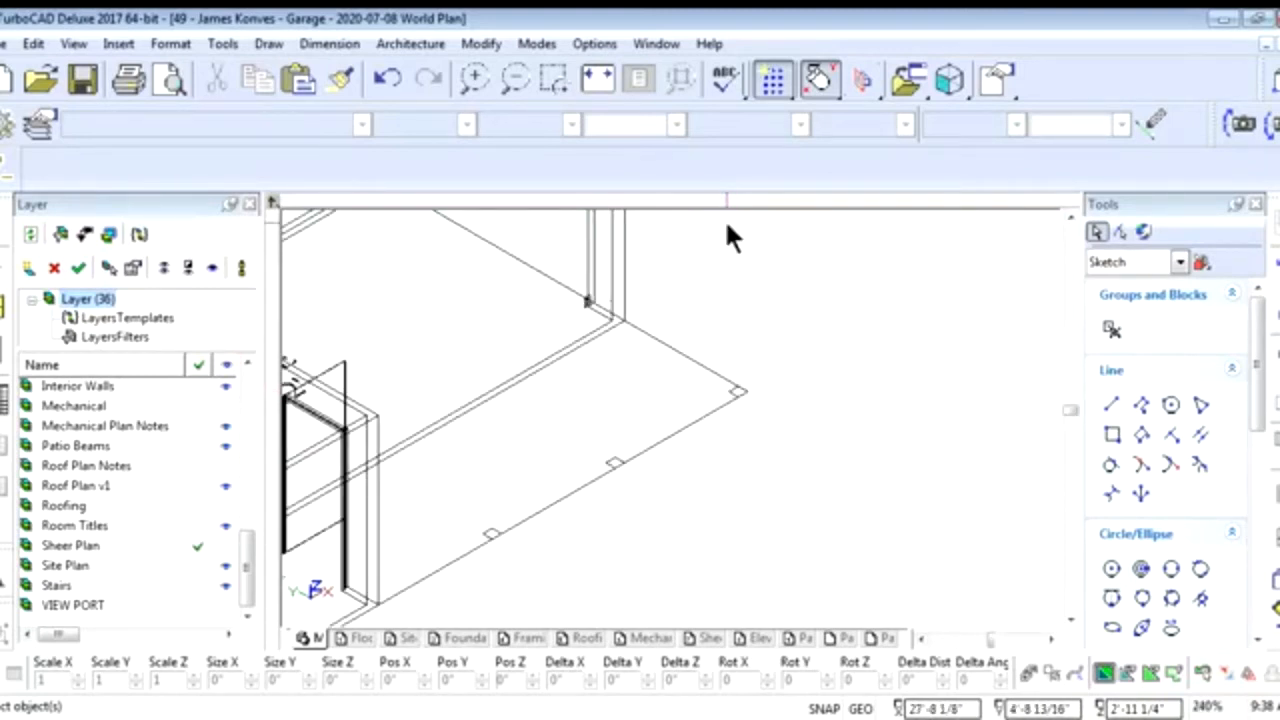
pyautogui.scroll(-1, 672, 432)
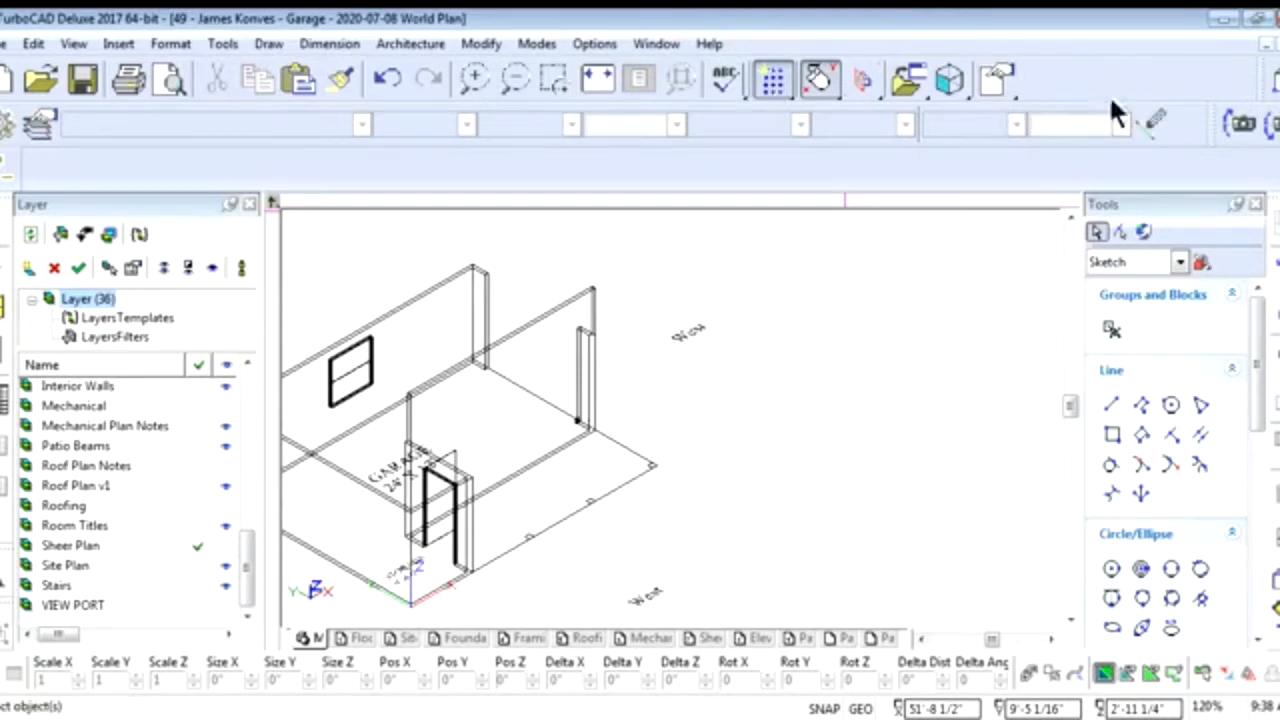
pyautogui.moveTo(1262, 86); pyautogui.dragTo(1040, 82)
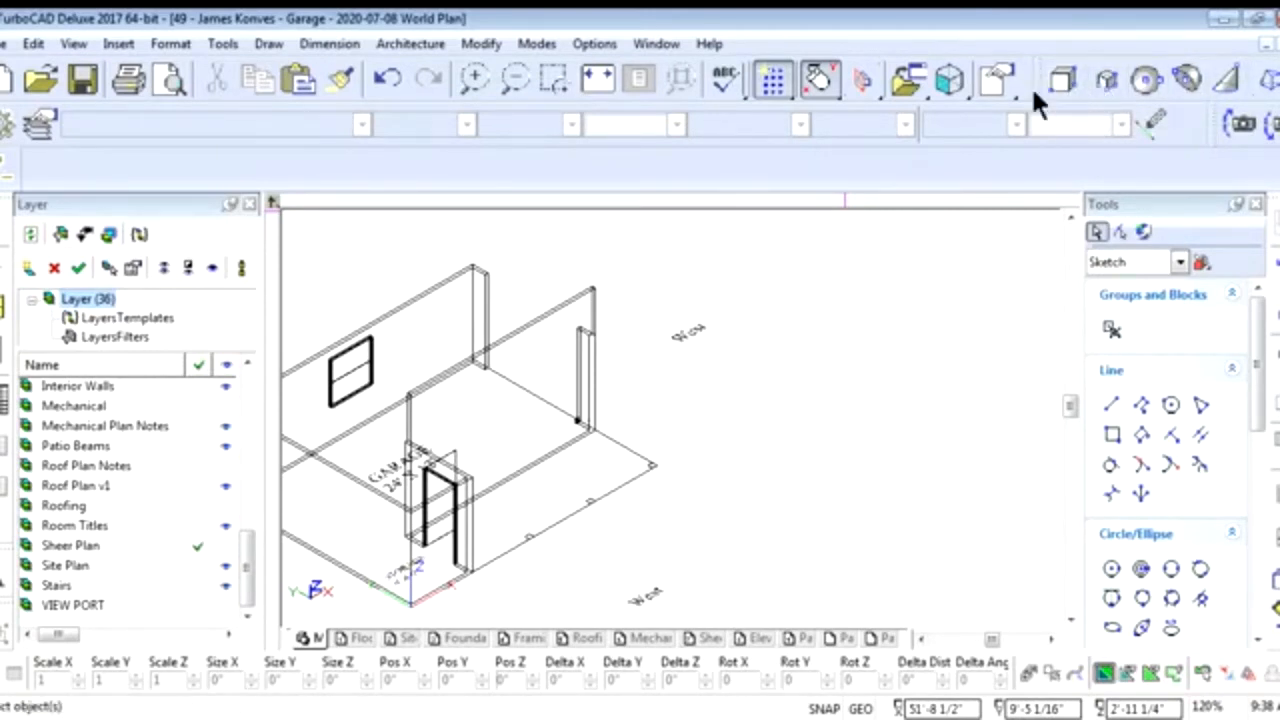
pyautogui.moveTo(1037, 92); pyautogui.dragTo(920, 92)
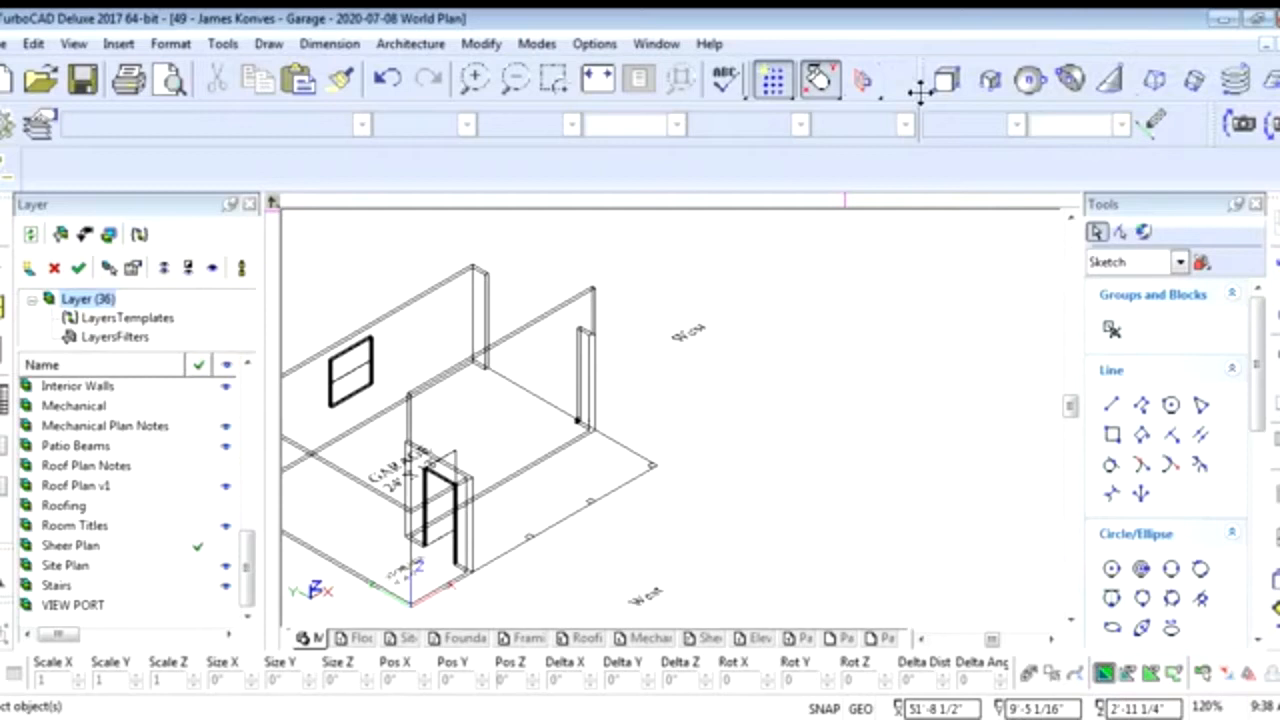
# Extrude the polyline outline of the outer corner porch post upward to about 8 ft
pyautogui.click(1193, 78)
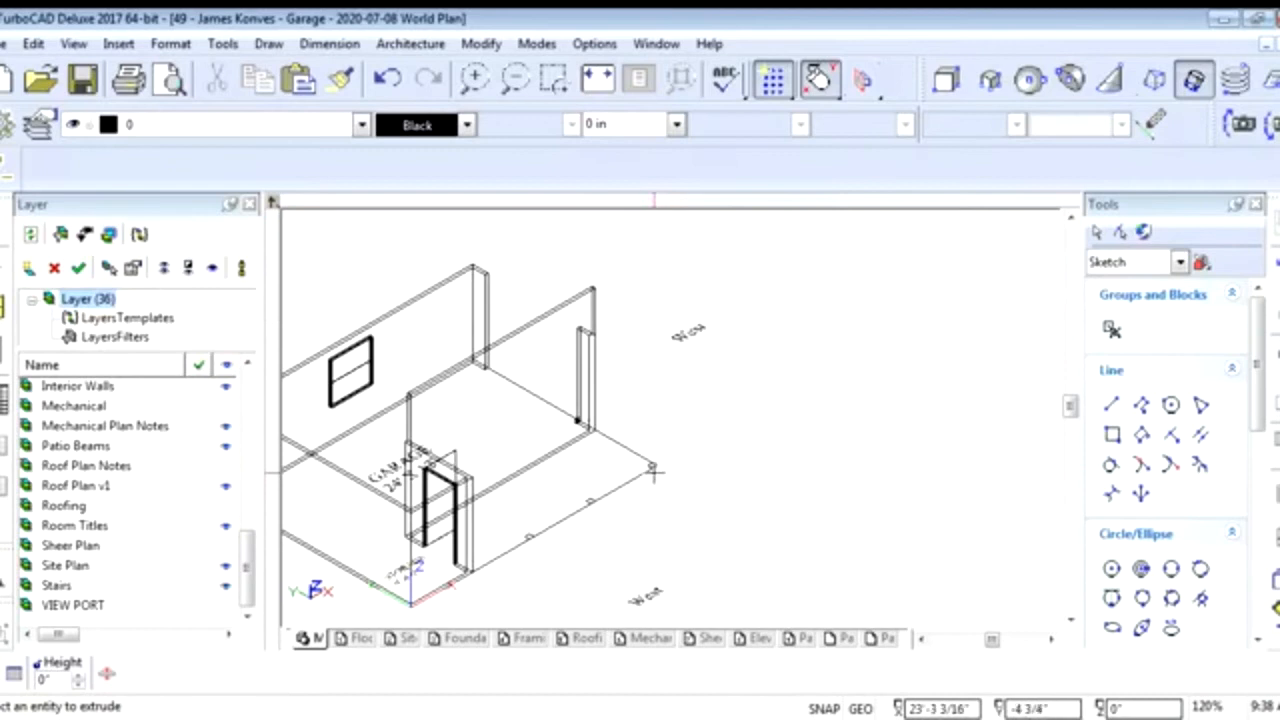
pyautogui.scroll(2, 653, 472)
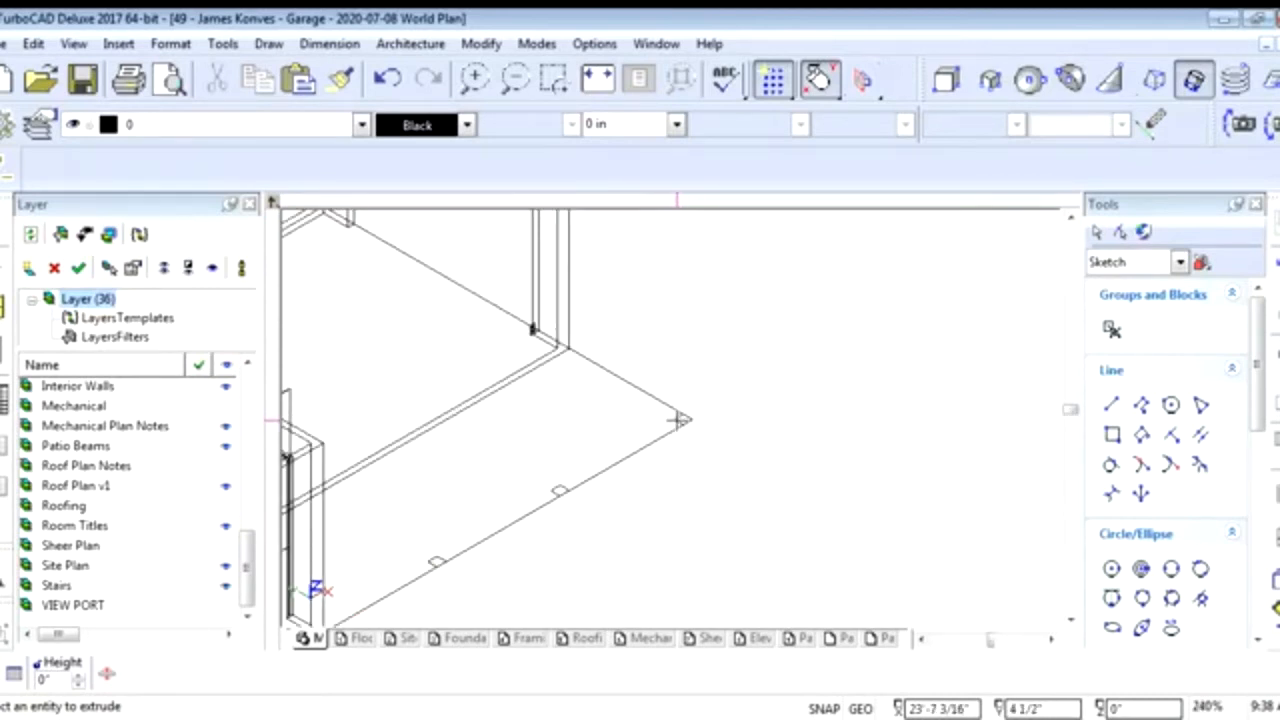
pyautogui.click(679, 420)
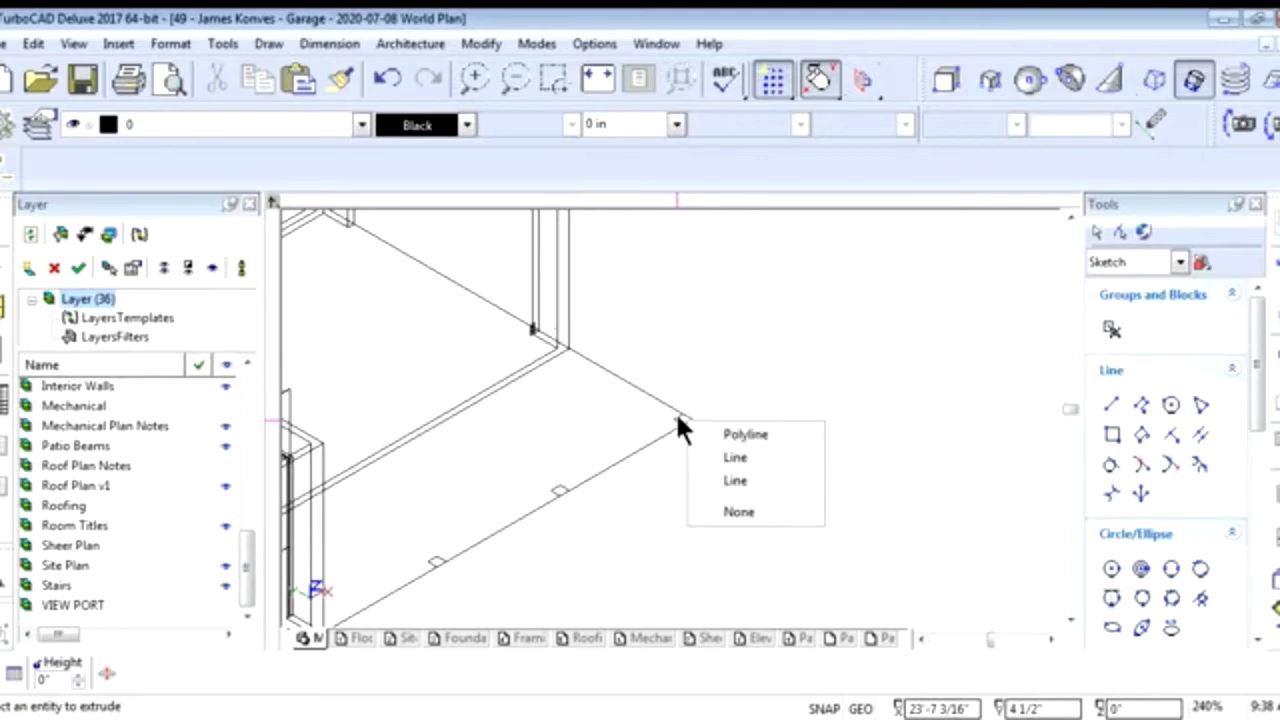
pyautogui.click(734, 430)
pyautogui.scroll(-2, 677, 330)
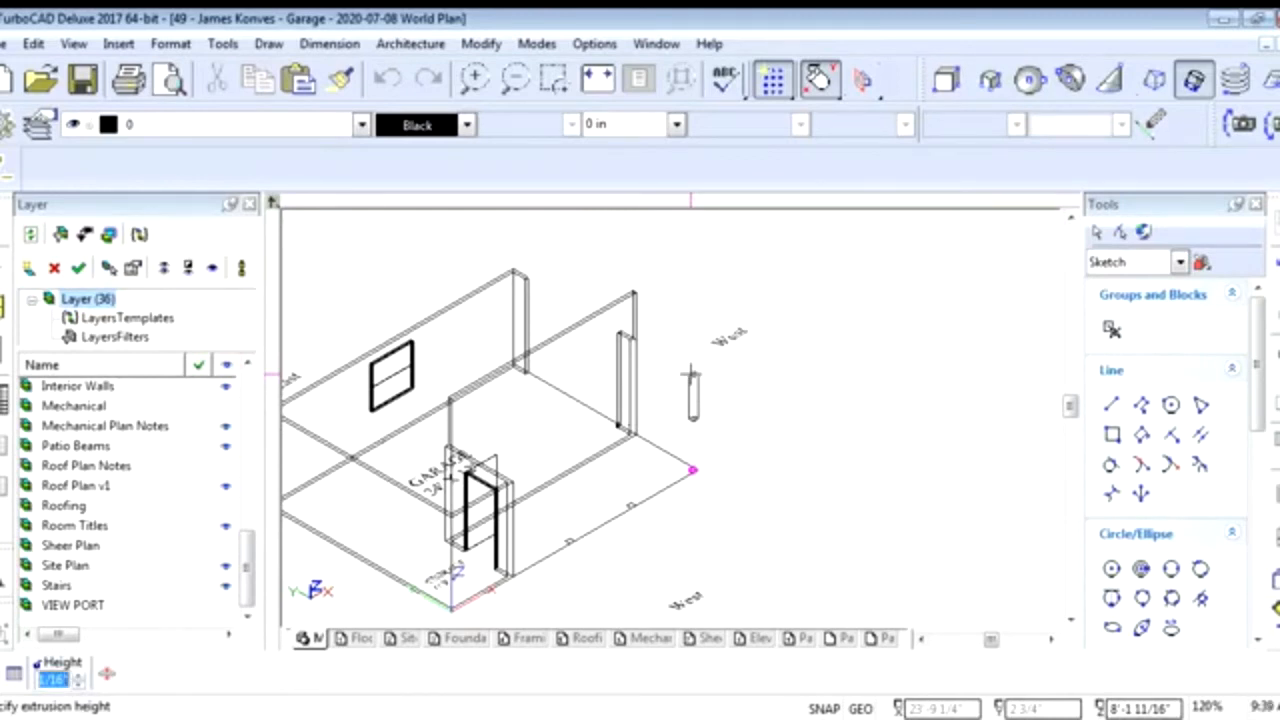
pyautogui.click(688, 369)
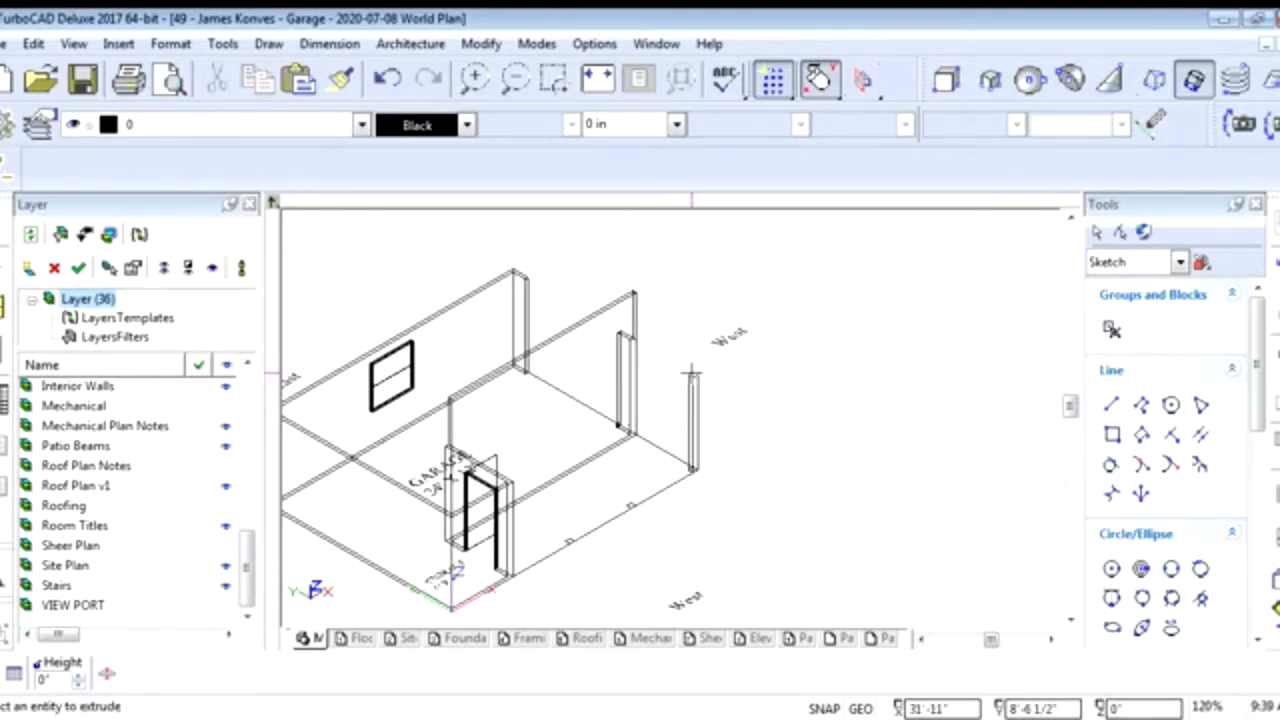
# Extrude the two remaining porch post outlines along the porch edge to about 8 ft, and end the Extrude command
pyautogui.rightClick(638, 505)
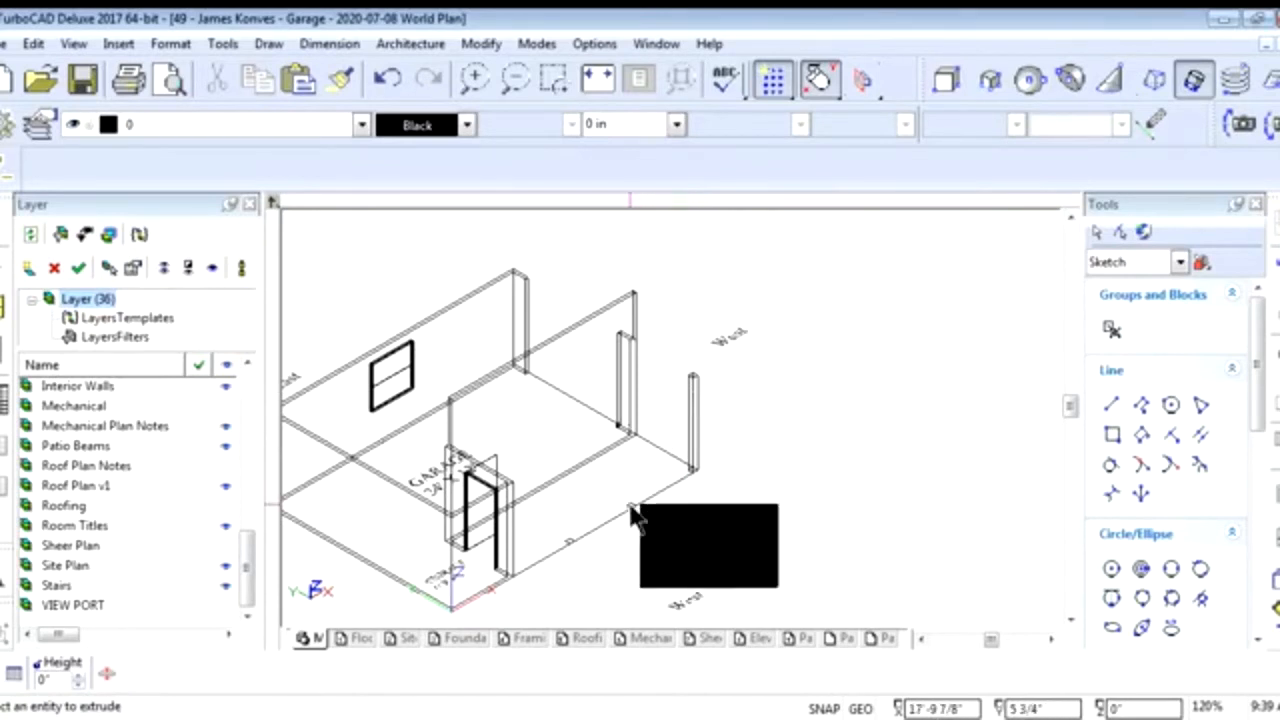
pyautogui.click(690, 540)
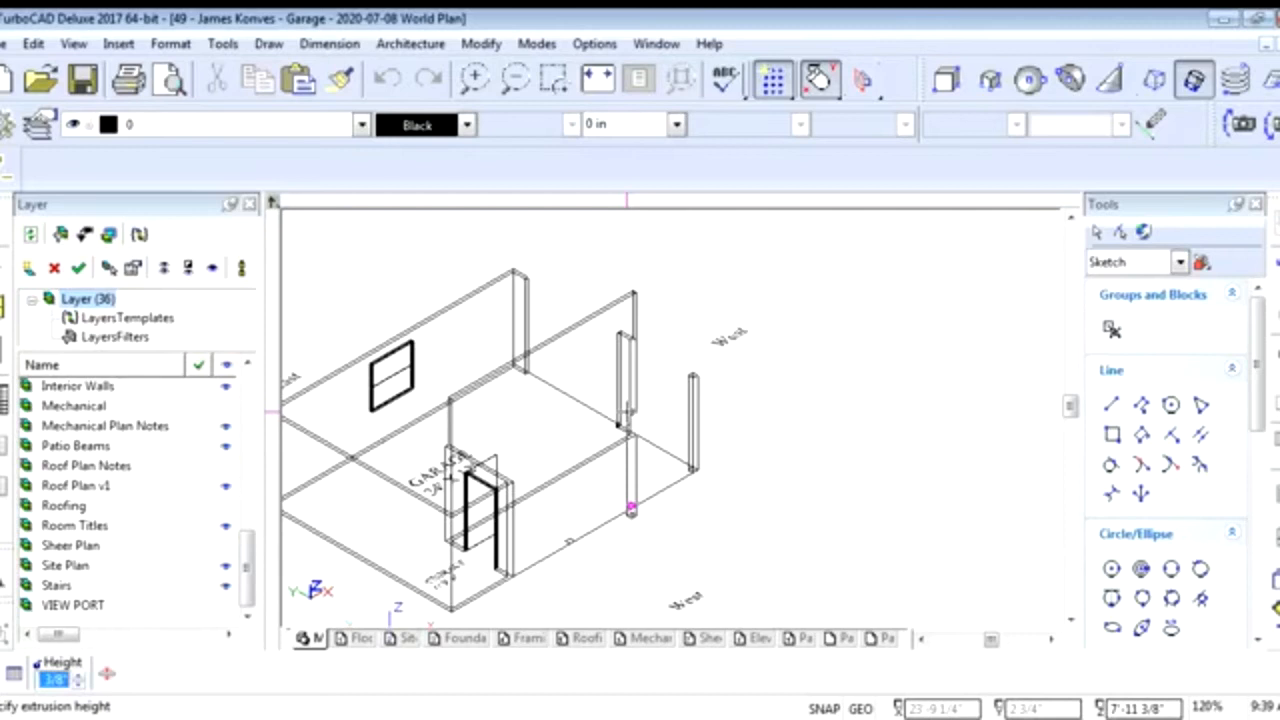
pyautogui.click(625, 408)
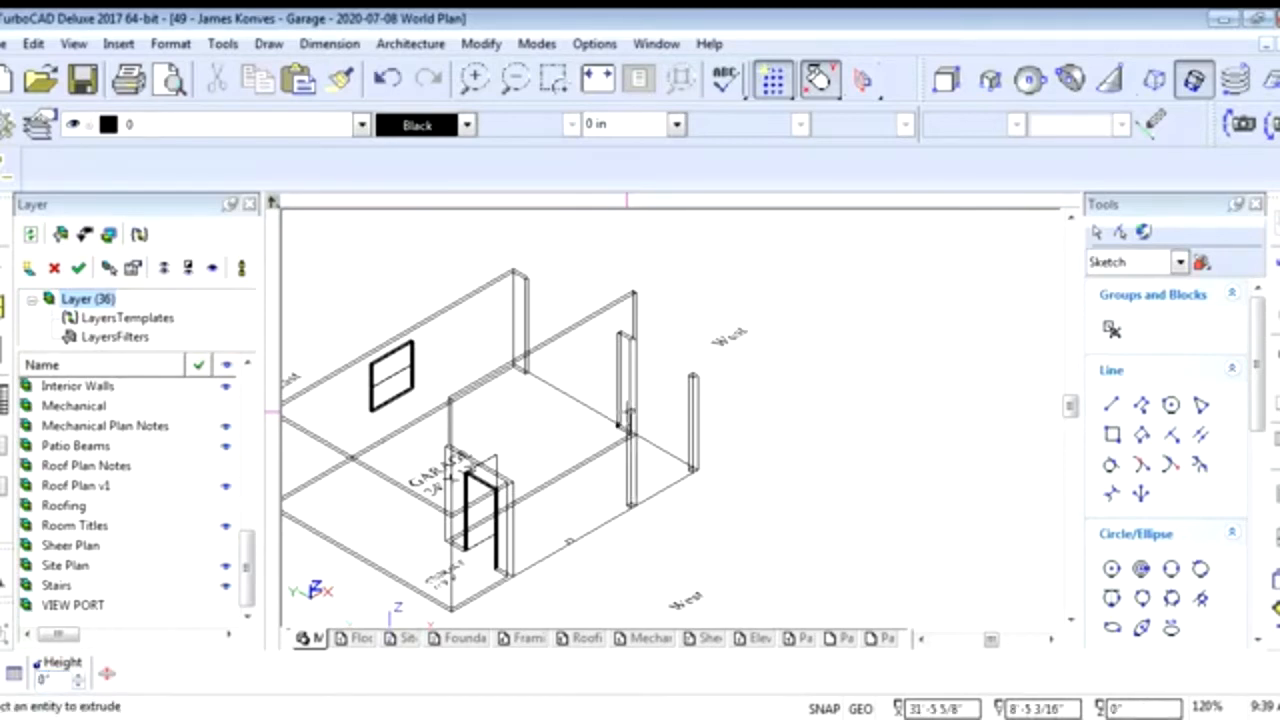
pyautogui.rightClick(580, 540)
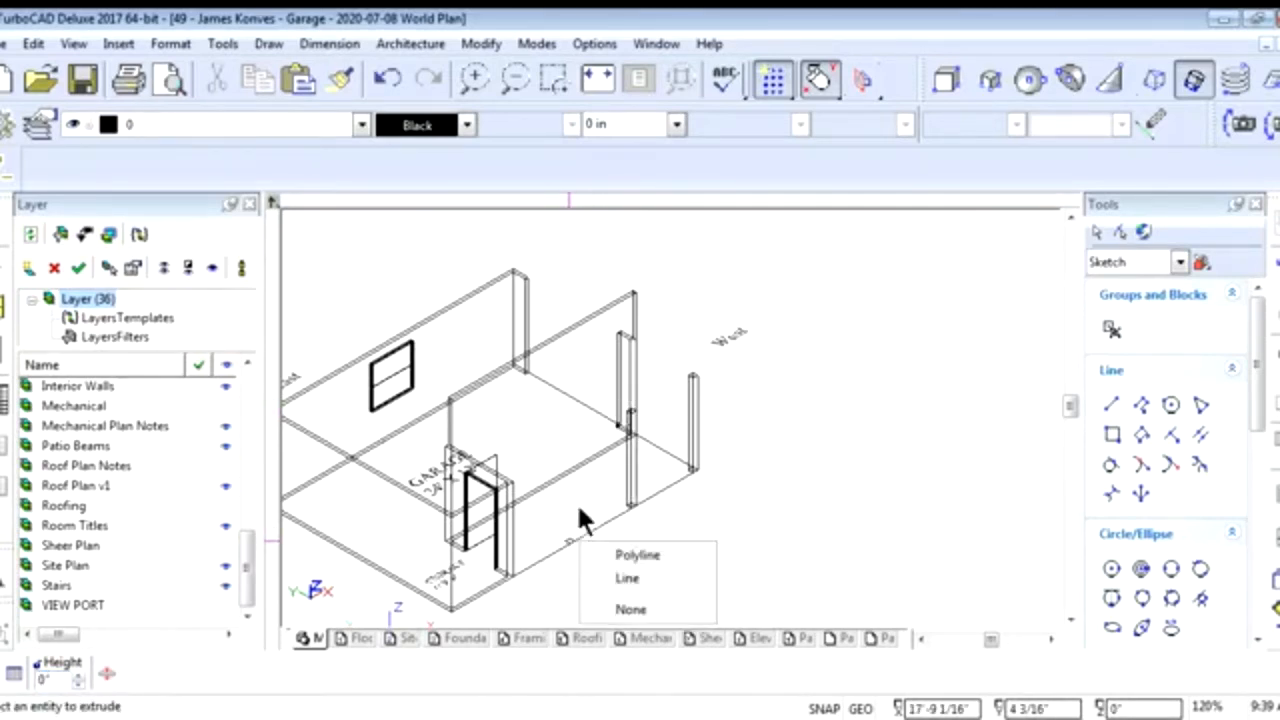
pyautogui.click(628, 576)
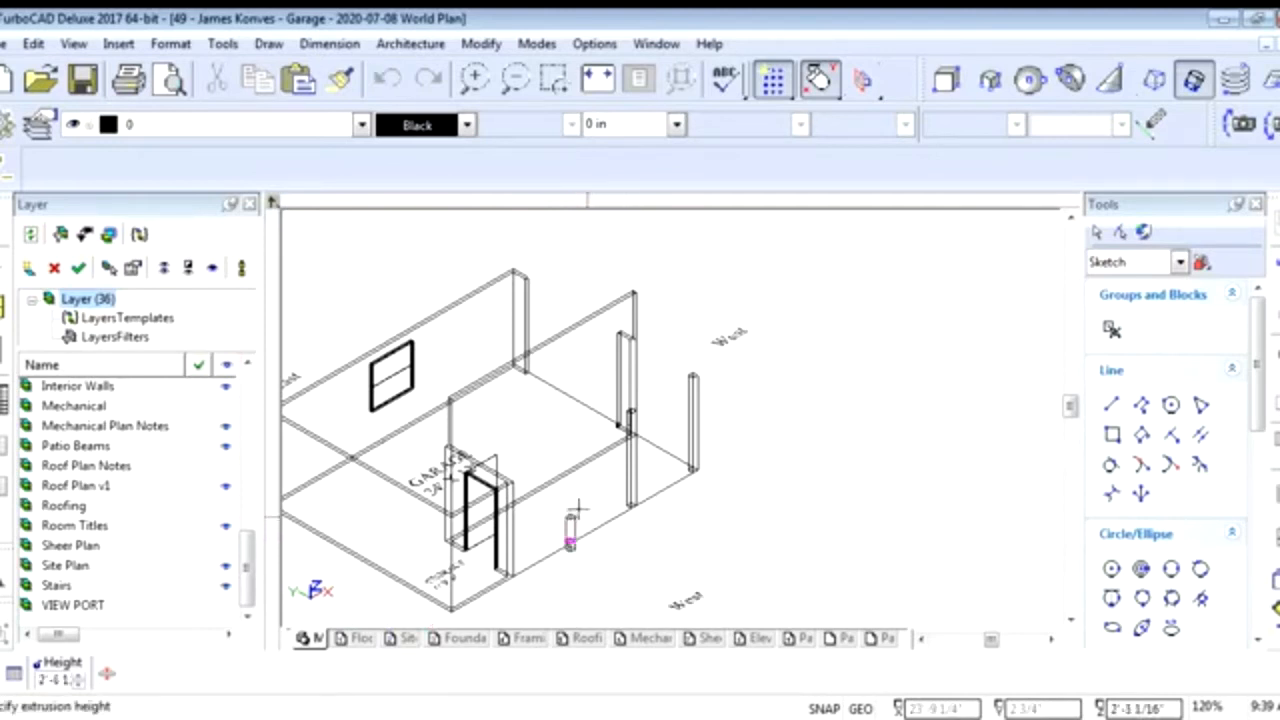
pyautogui.click(568, 437)
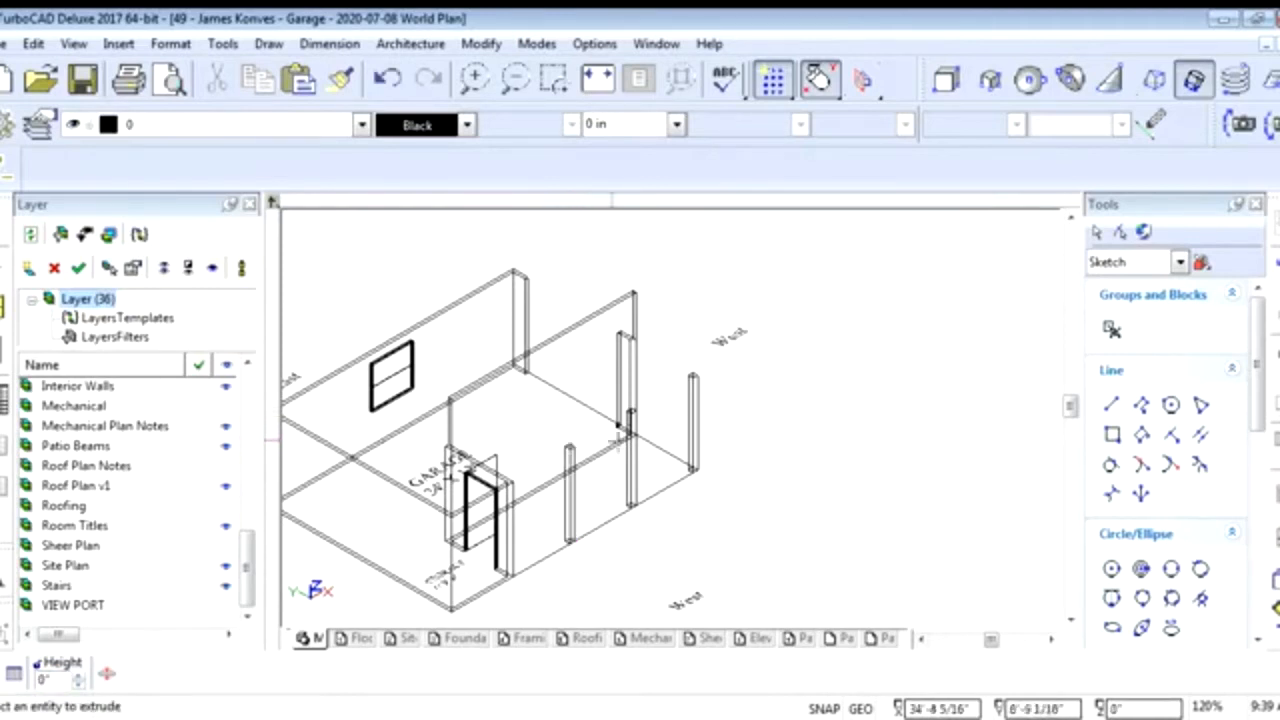
pyautogui.press('Escape')
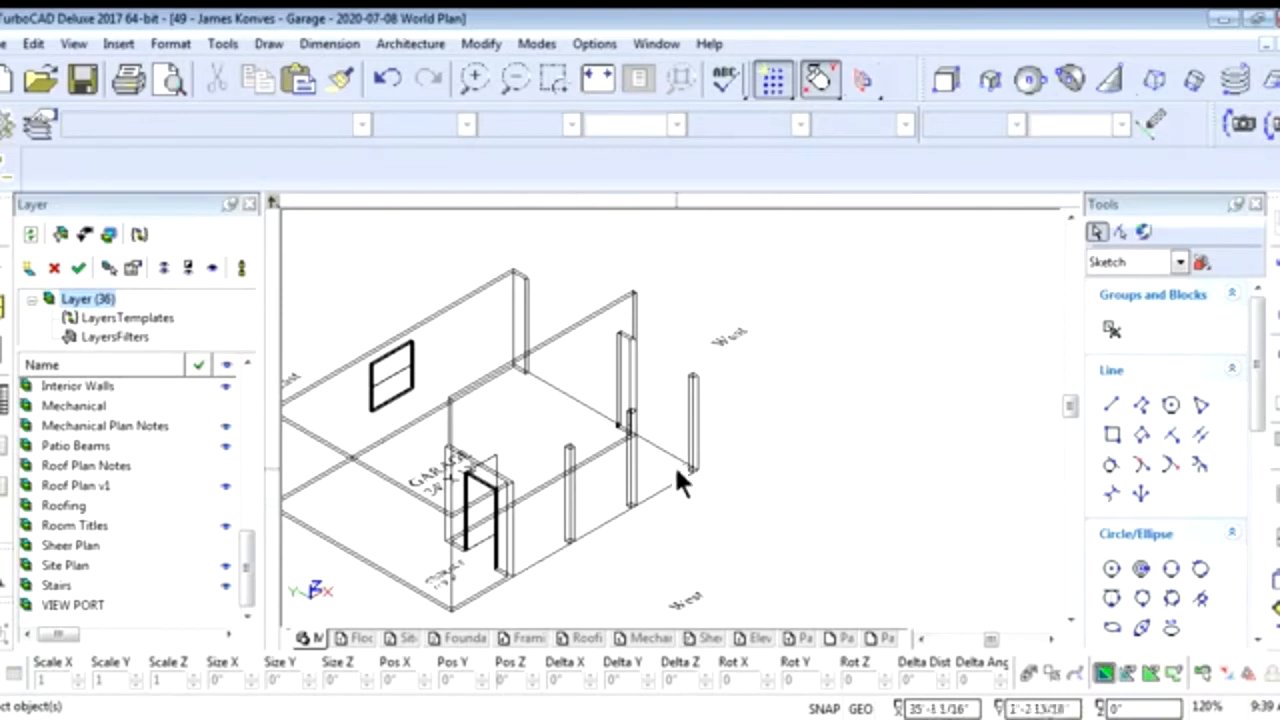
# Switch to the front view and examine the extruded porch posts against the garage walls
pyautogui.rightClick(622, 545)
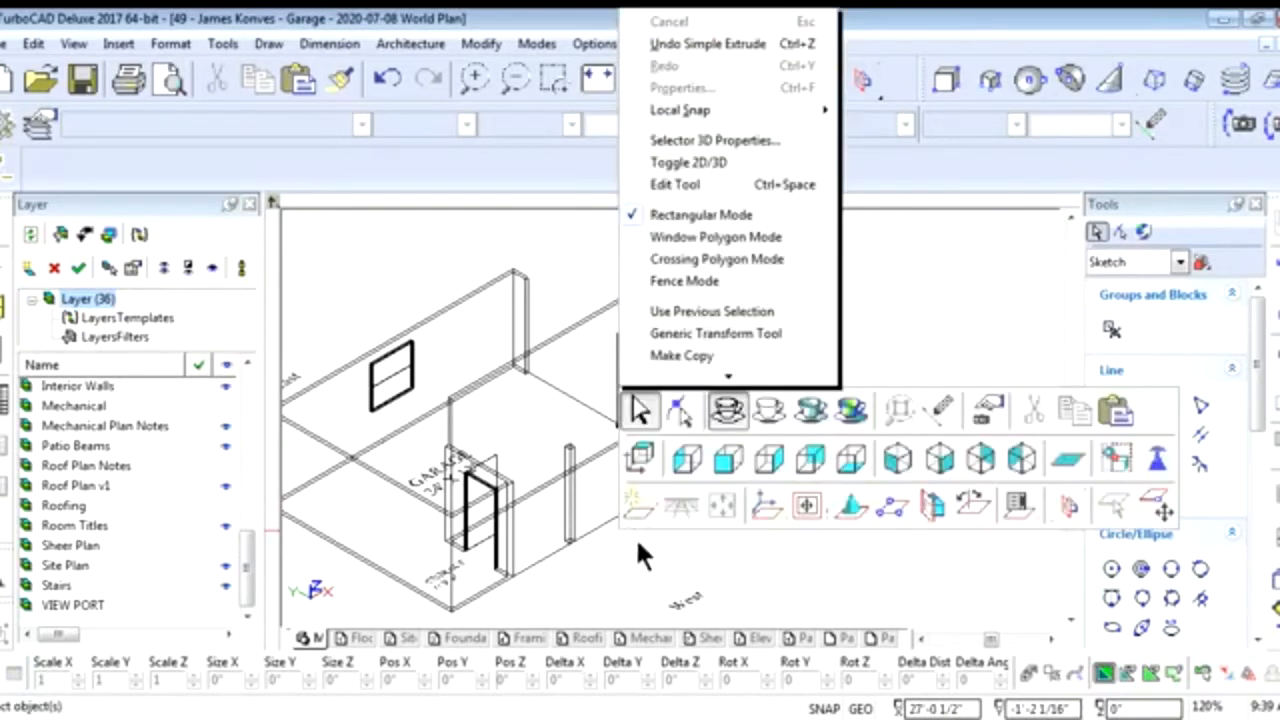
pyautogui.click(717, 465)
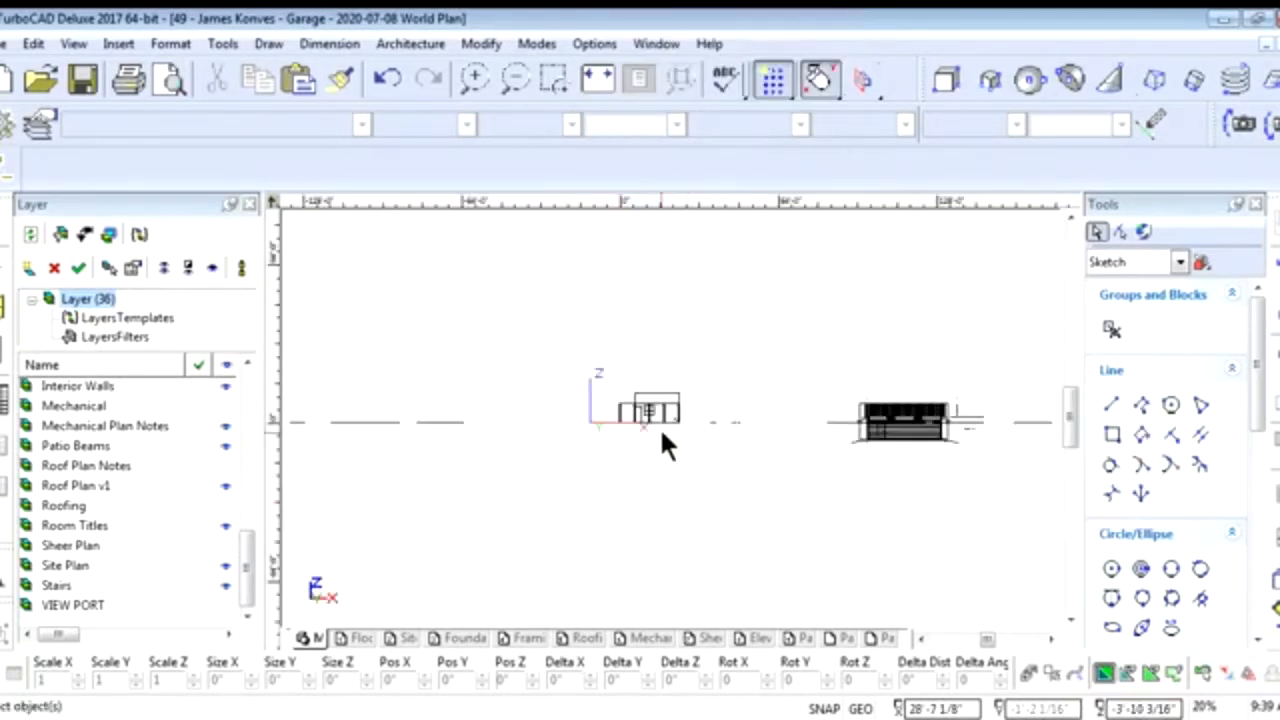
pyautogui.scroll(6, 660, 426)
pyautogui.scroll(-2, 672, 434)
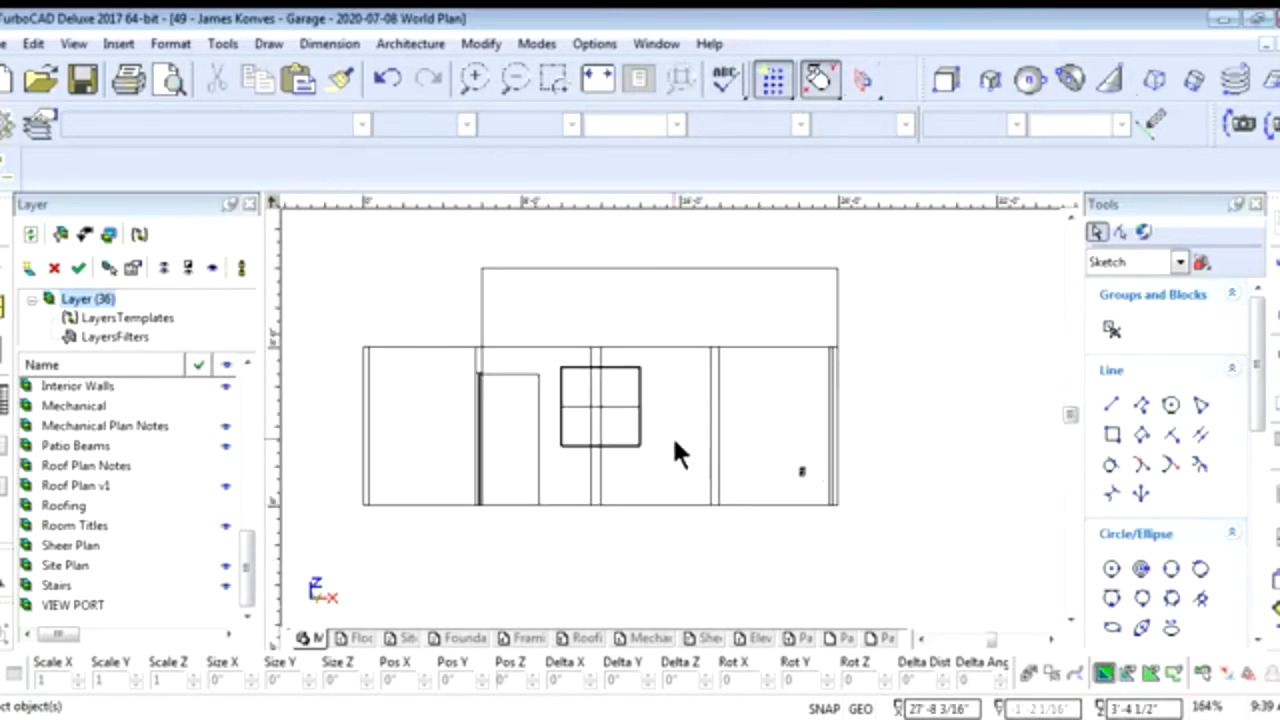
# Switch to the right side view and examine how the porch posts and wall tops line up near the door
pyautogui.rightClick(679, 448)
pyautogui.click(835, 383)
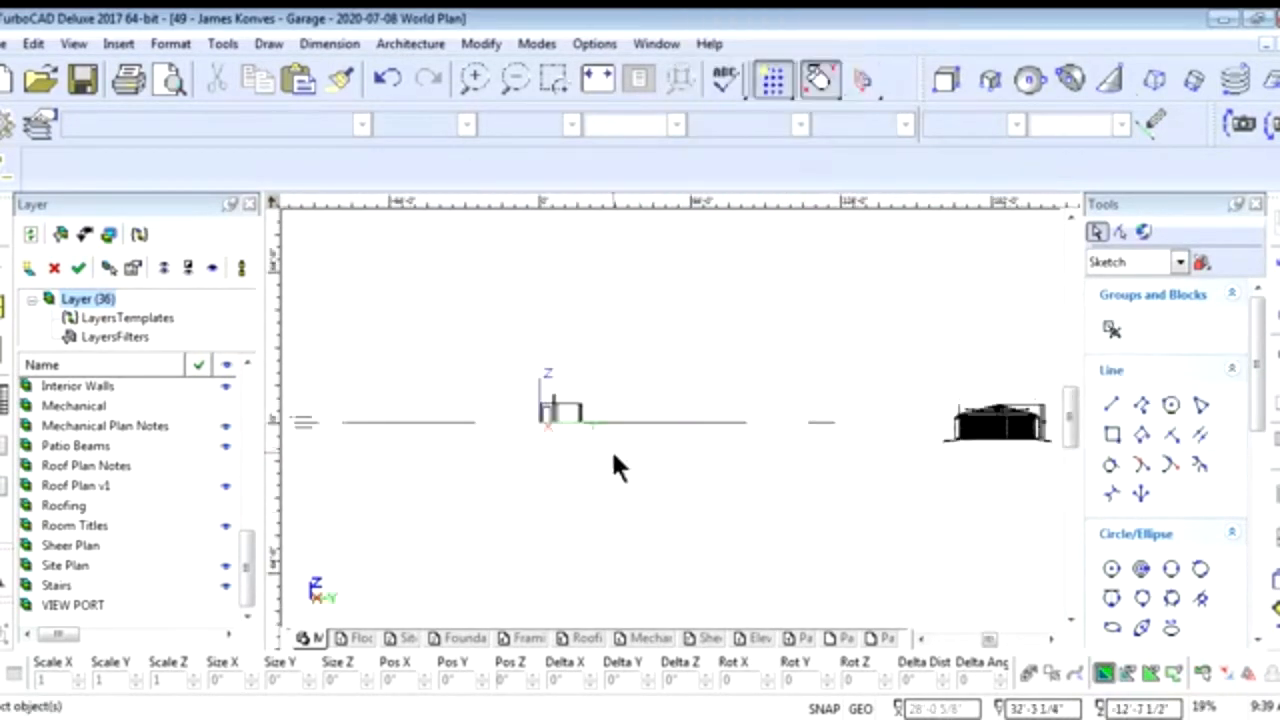
pyautogui.scroll(3, 669, 414)
pyautogui.scroll(2, 626, 413)
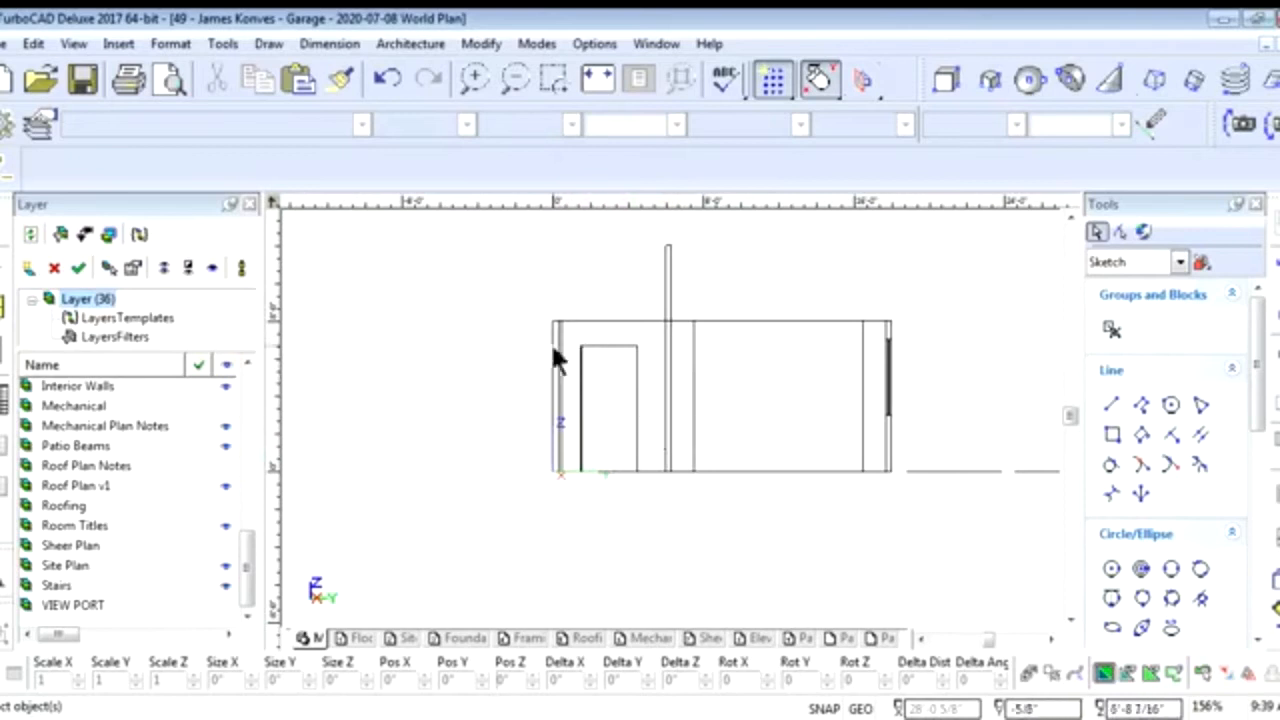
pyautogui.scroll(3, 560, 370)
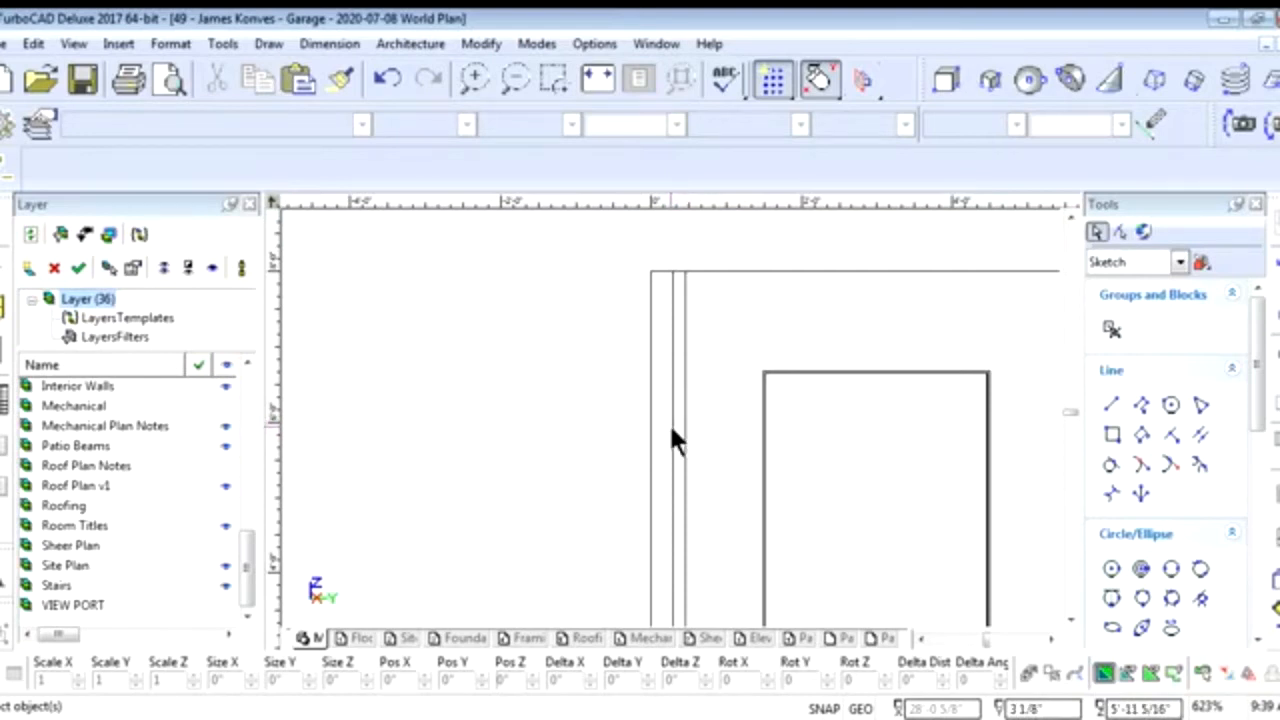
pyautogui.rightClick(699, 452)
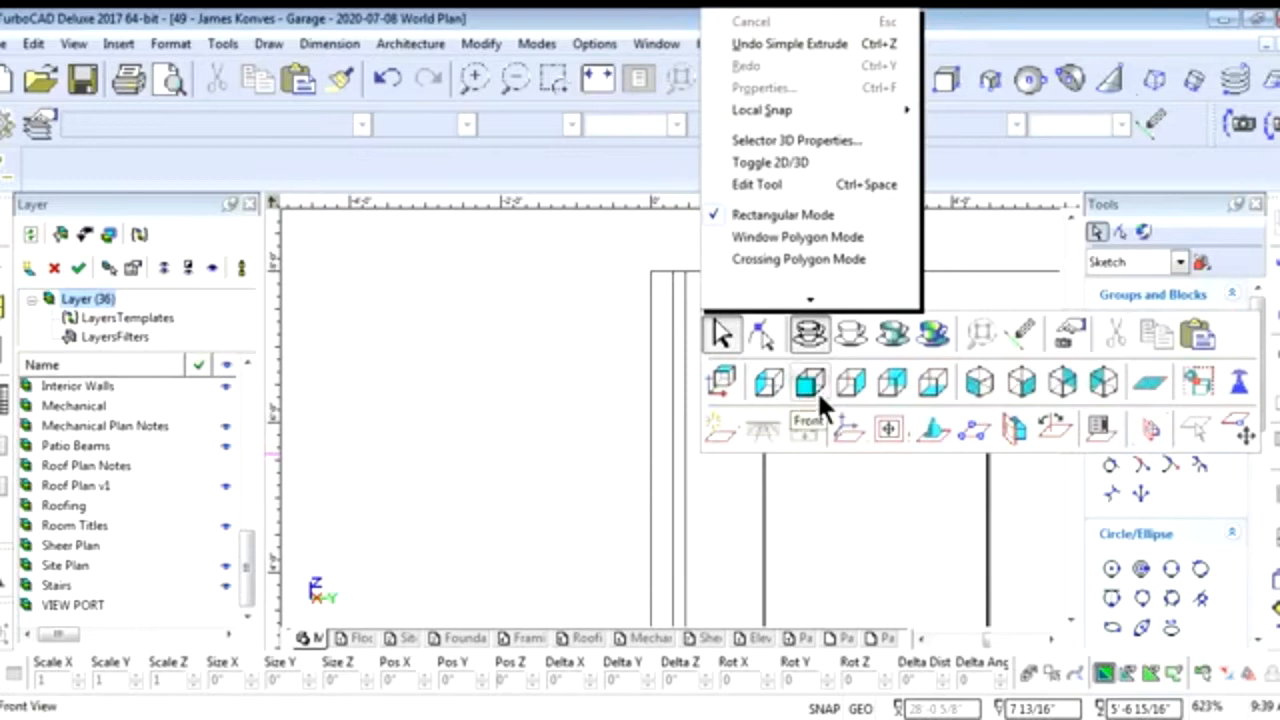
pyautogui.click(741, 500)
pyautogui.scroll(-2, 740, 455)
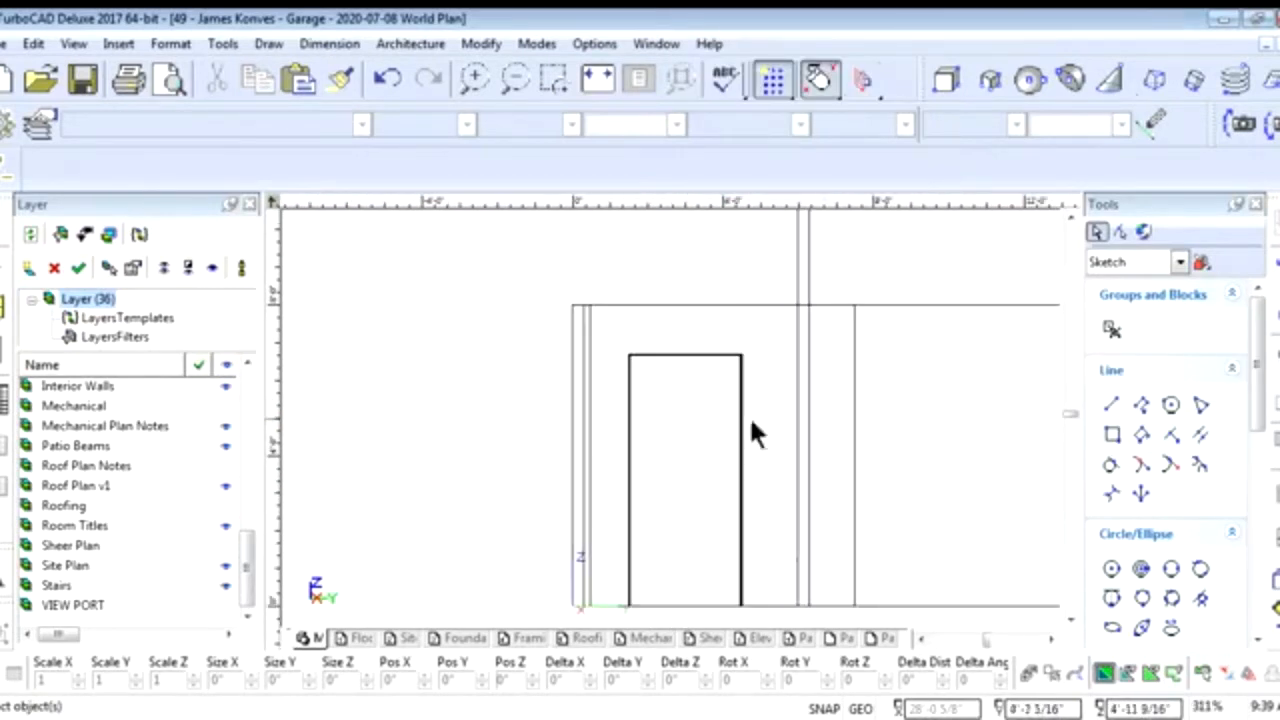
pyautogui.scroll(-1, 875, 435)
pyautogui.scroll(1, 694, 410)
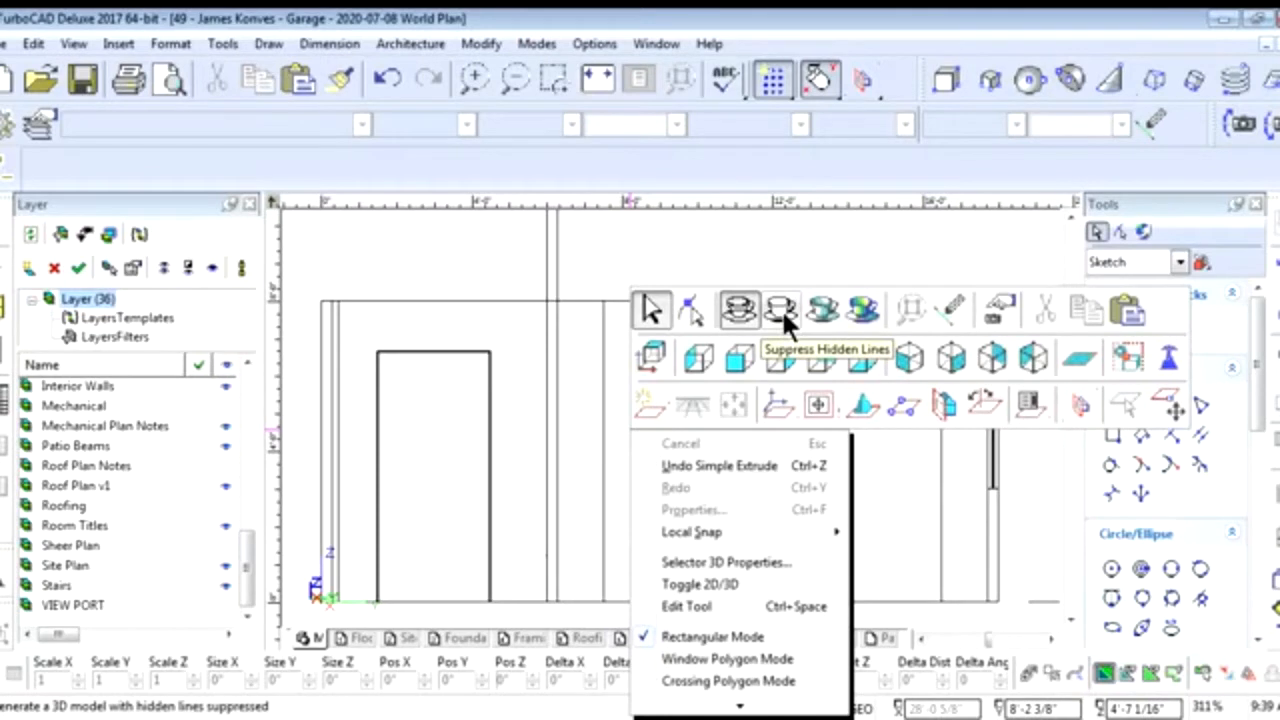
# Display the side view with hidden lines suppressed and examine the posts, door and garage walls
pyautogui.click(781, 308)
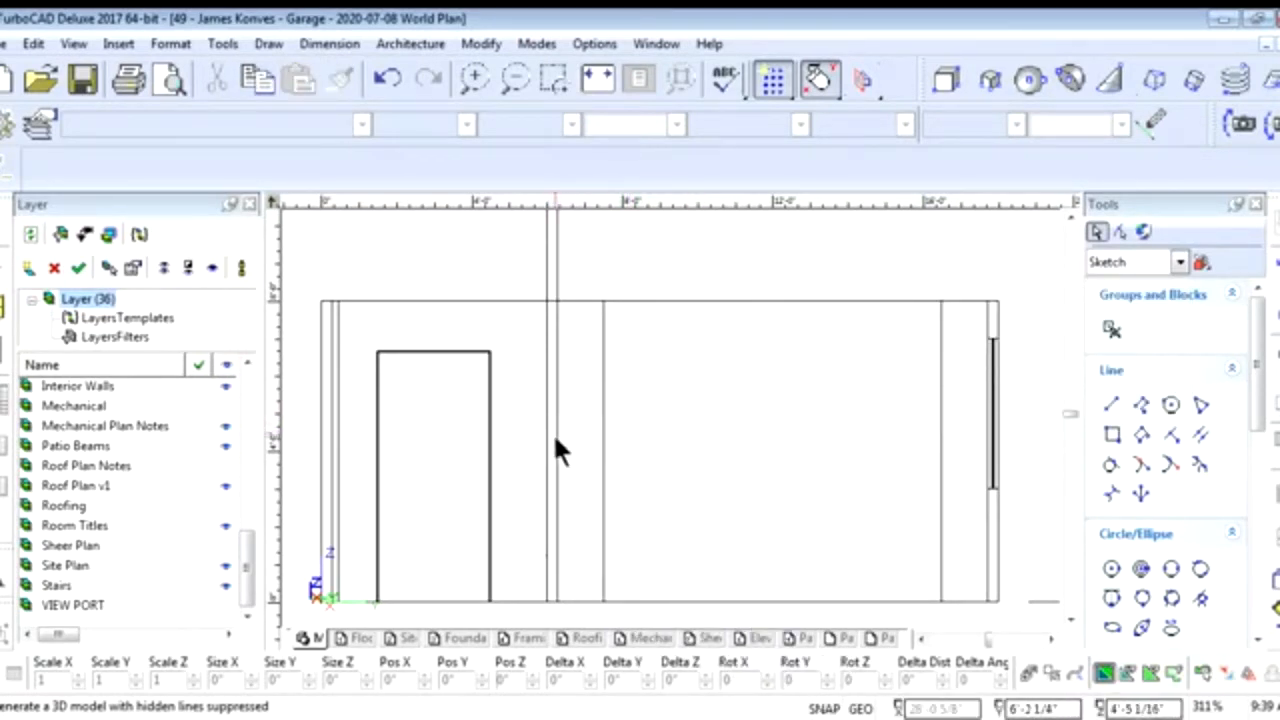
pyautogui.scroll(2, 554, 434)
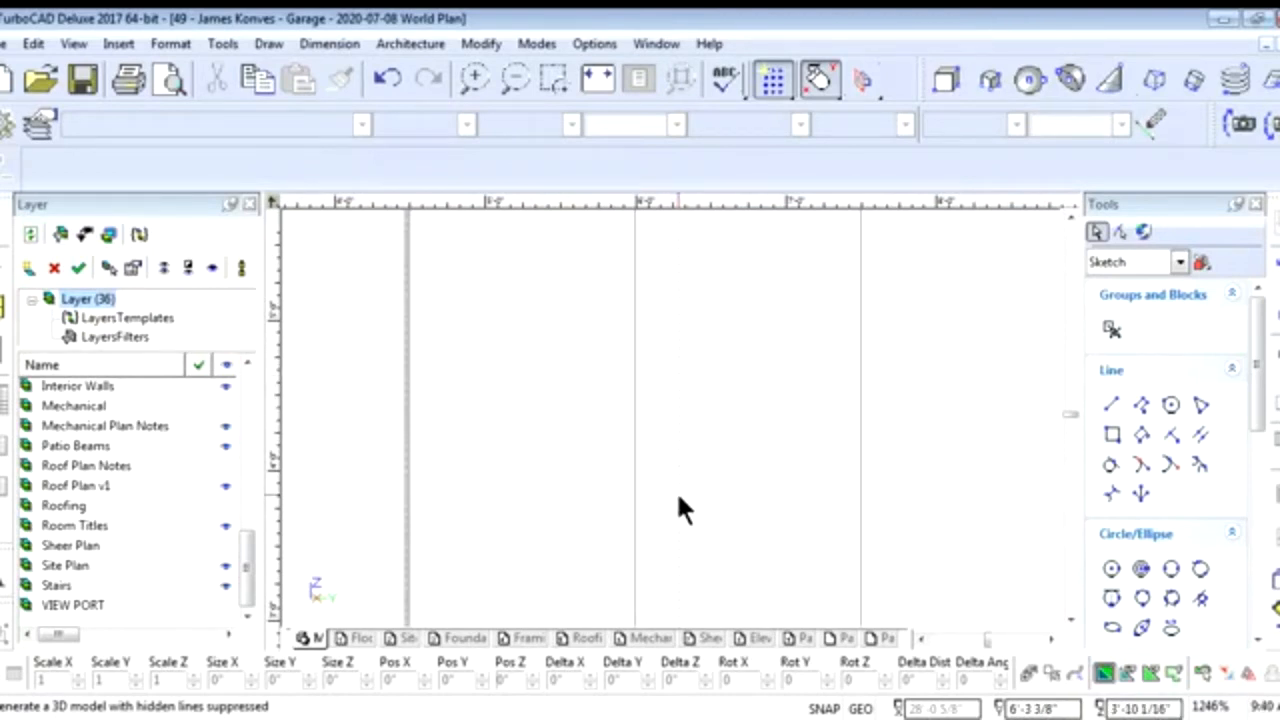
pyautogui.scroll(-1, 678, 510)
pyautogui.scroll(-1, 672, 415)
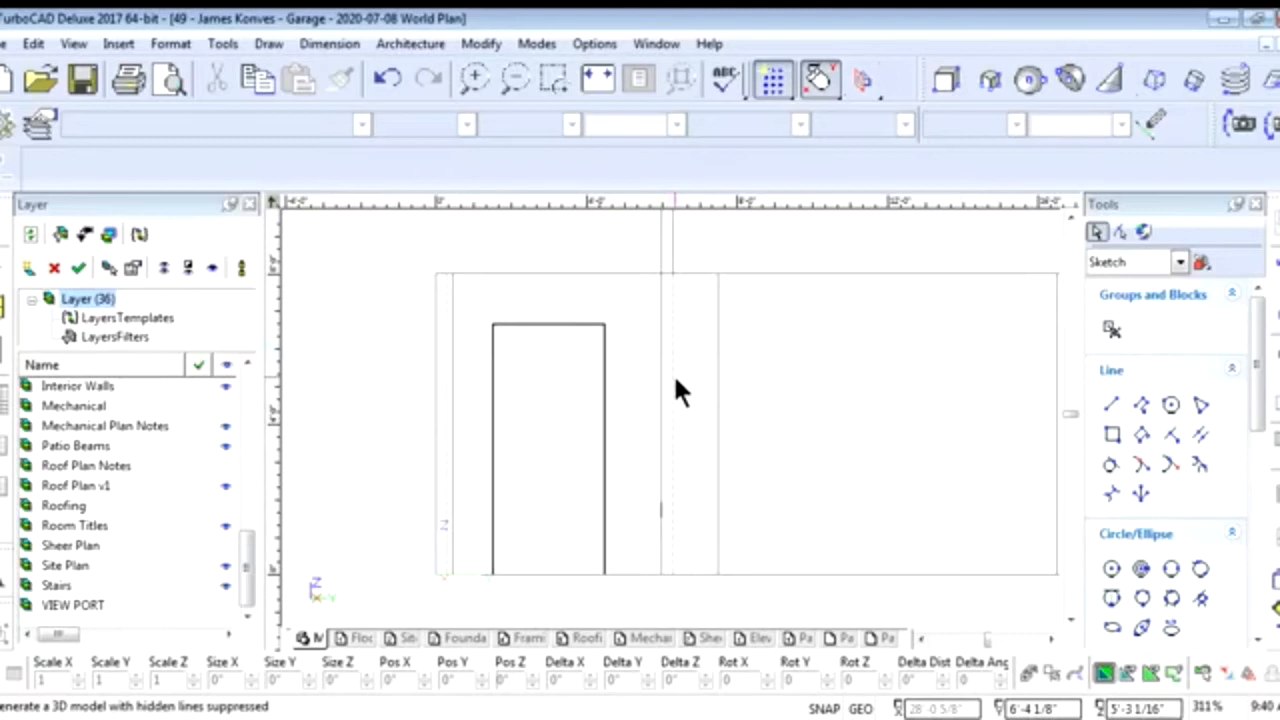
pyautogui.scroll(-1, 676, 400)
pyautogui.scroll(1, 672, 432)
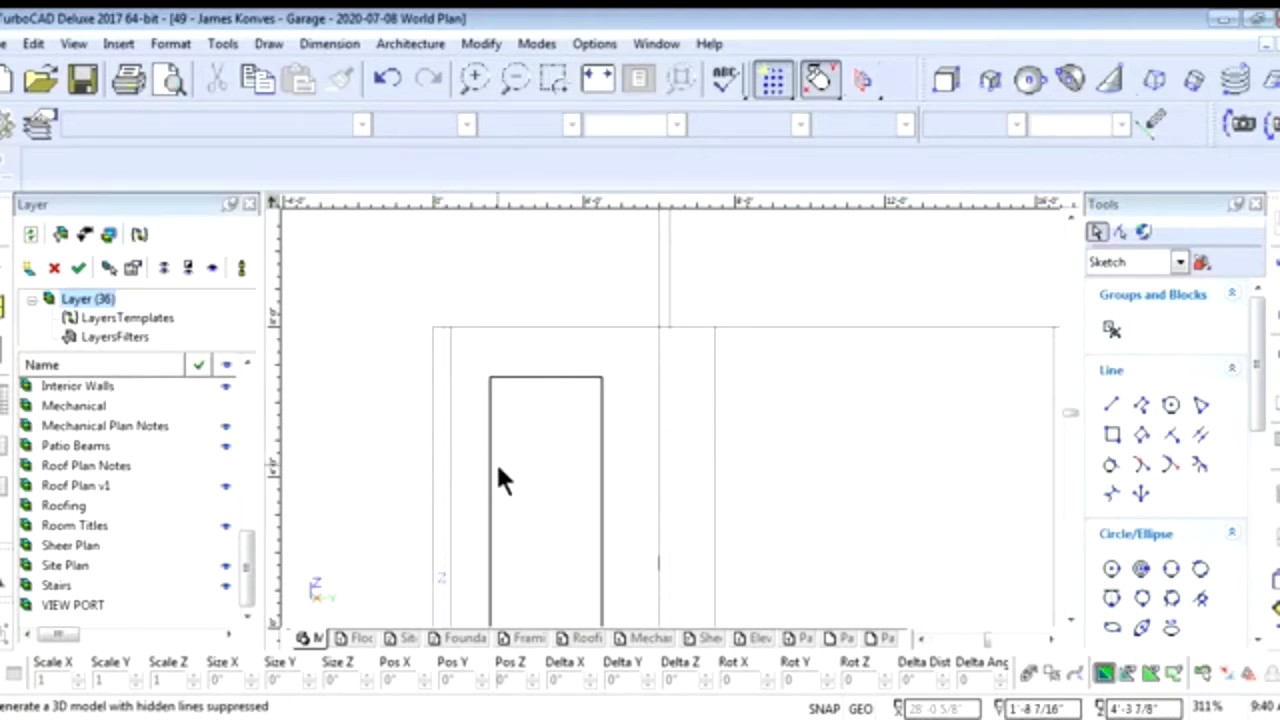
# Switch to the front view and examine the porch posts, door, window and garage wall outlines
pyautogui.rightClick(529, 467)
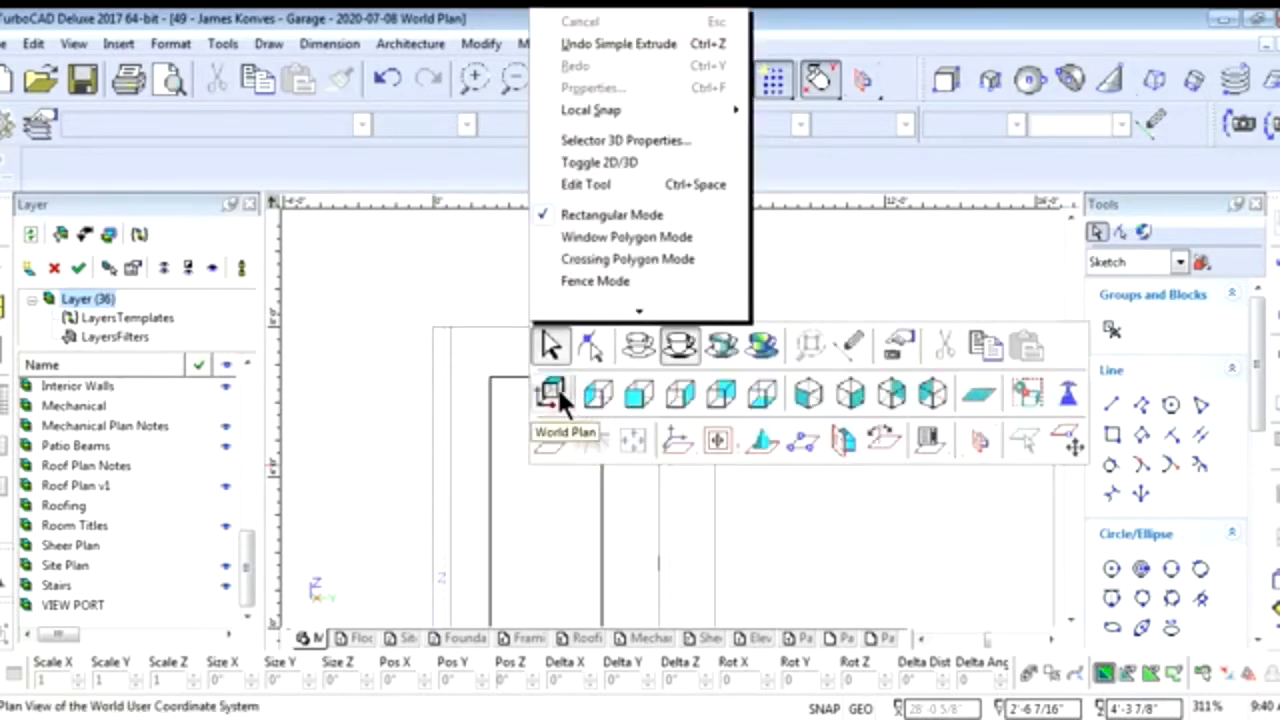
pyautogui.click(637, 396)
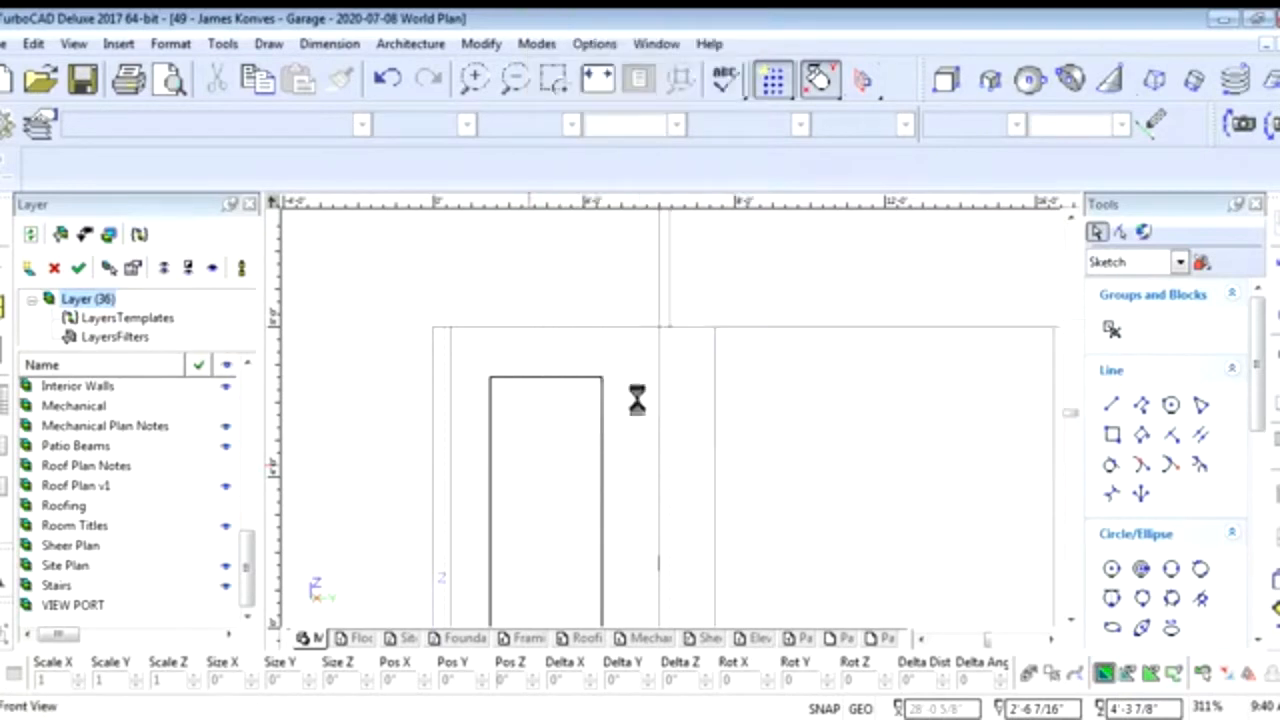
pyautogui.scroll(5, 654, 428)
pyautogui.scroll(-2, 650, 424)
pyautogui.scroll(2, 669, 414)
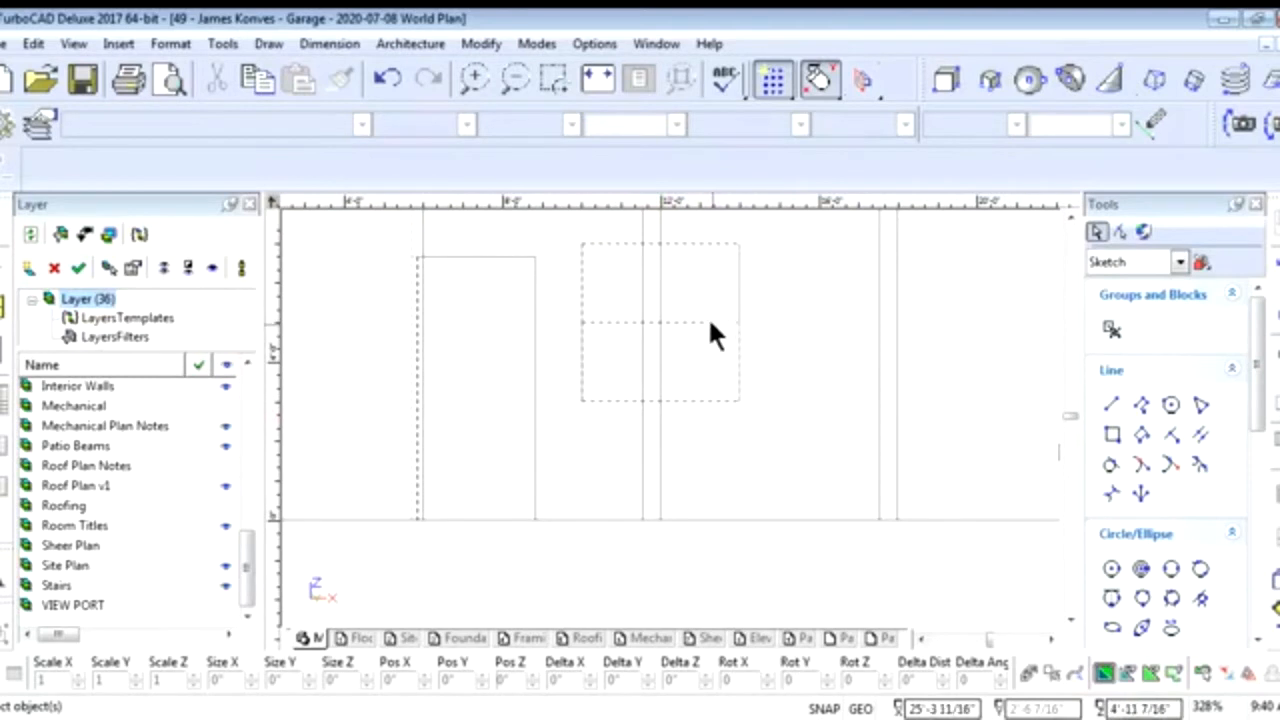
pyautogui.scroll(-2, 707, 316)
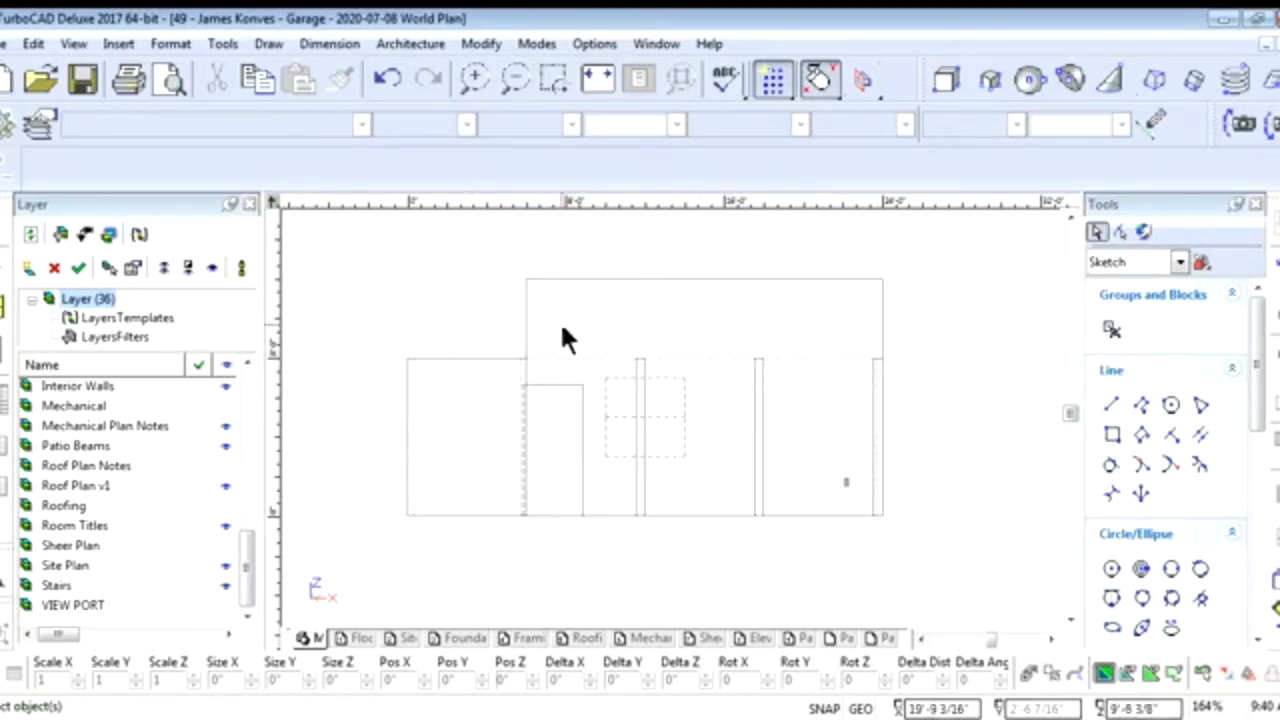
# Hide the East, North and South elevation layers, and assign the small outlet near the east end to the Elevation - West layer
pyautogui.moveTo(243, 576); pyautogui.dragTo(238, 453)
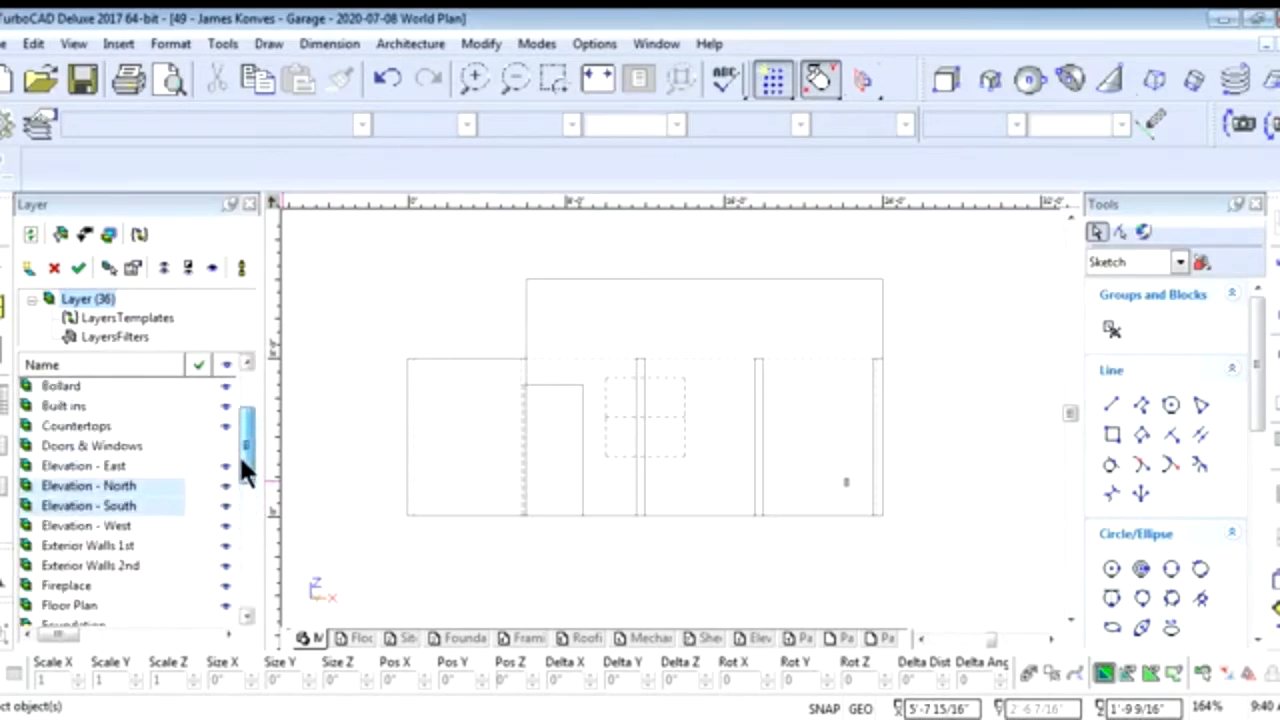
pyautogui.click(162, 524)
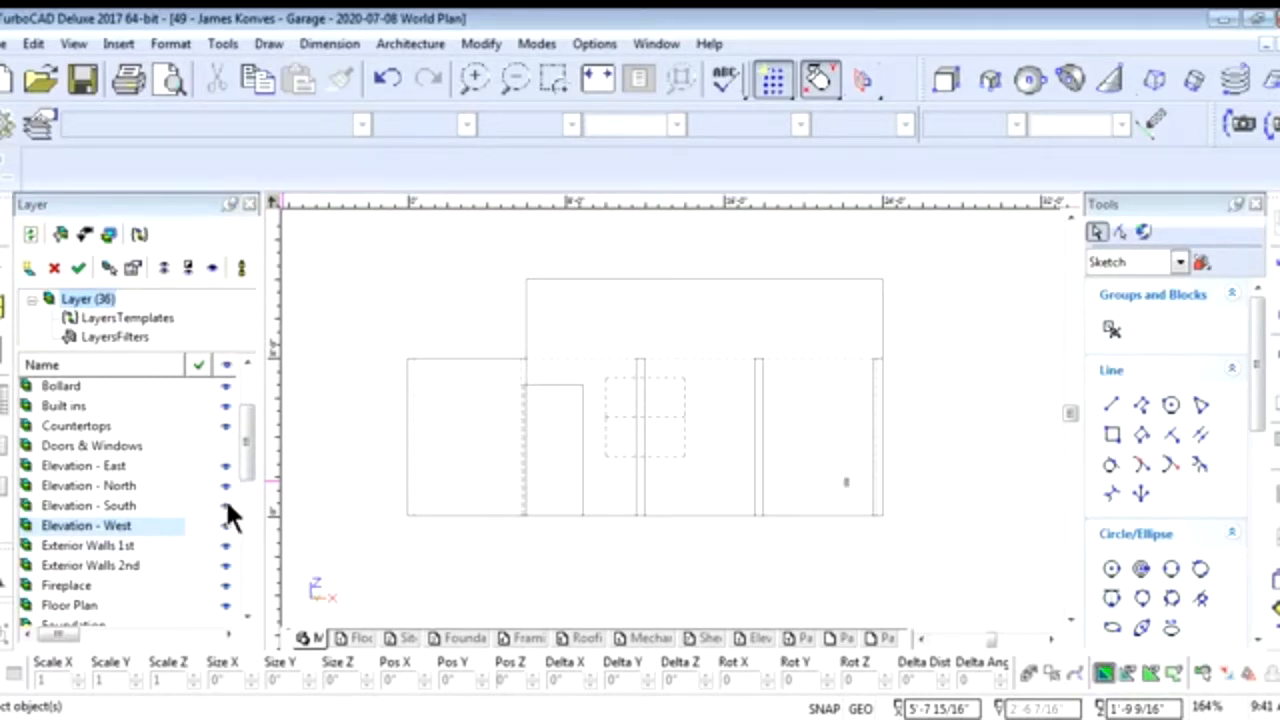
pyautogui.moveTo(820, 476); pyautogui.dragTo(852, 503)
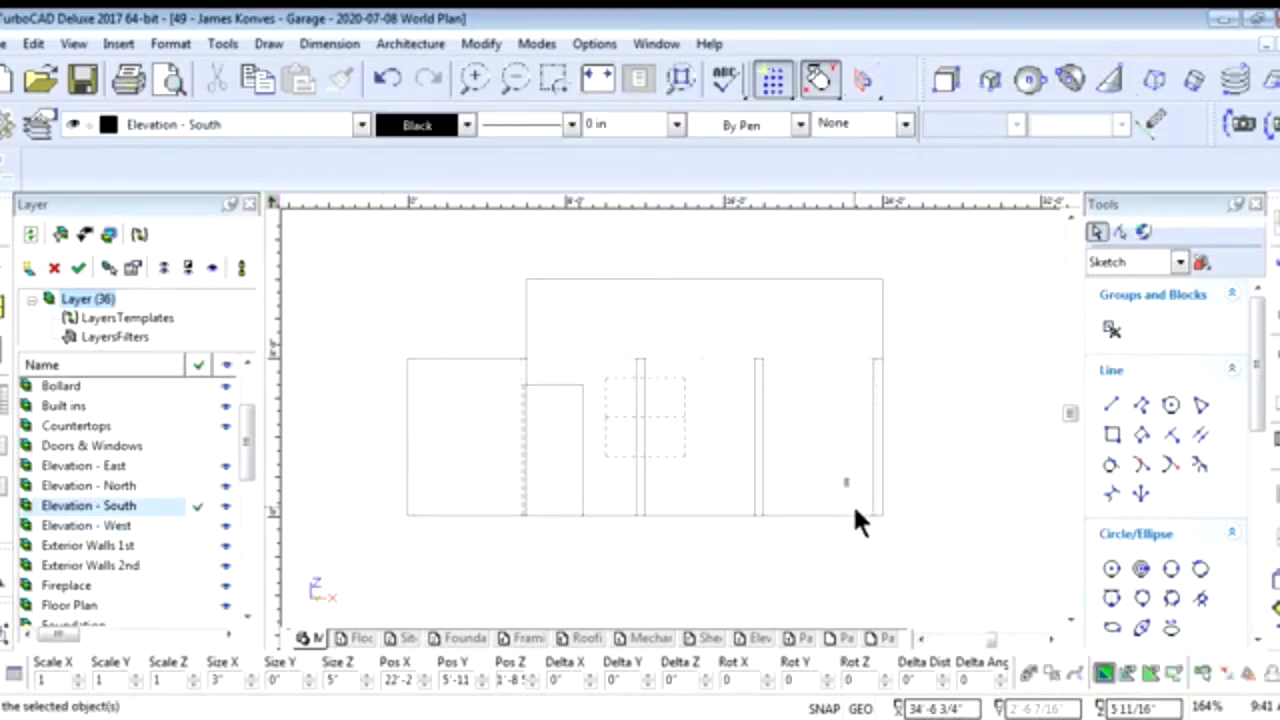
pyautogui.click(201, 524)
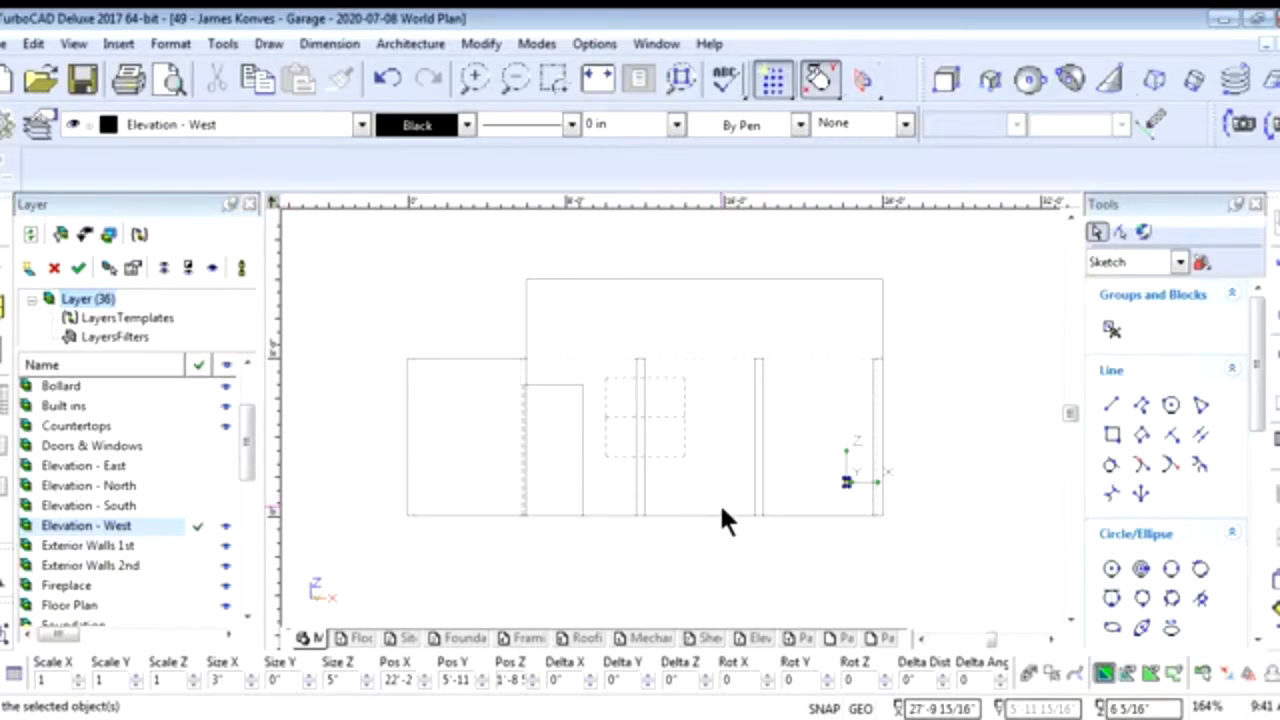
# Clear the outlet selection, restore the front view and set the workplane to match that view
pyautogui.moveTo(1250, 402); pyautogui.dragTo(1258, 585)
pyautogui.click(789, 485)
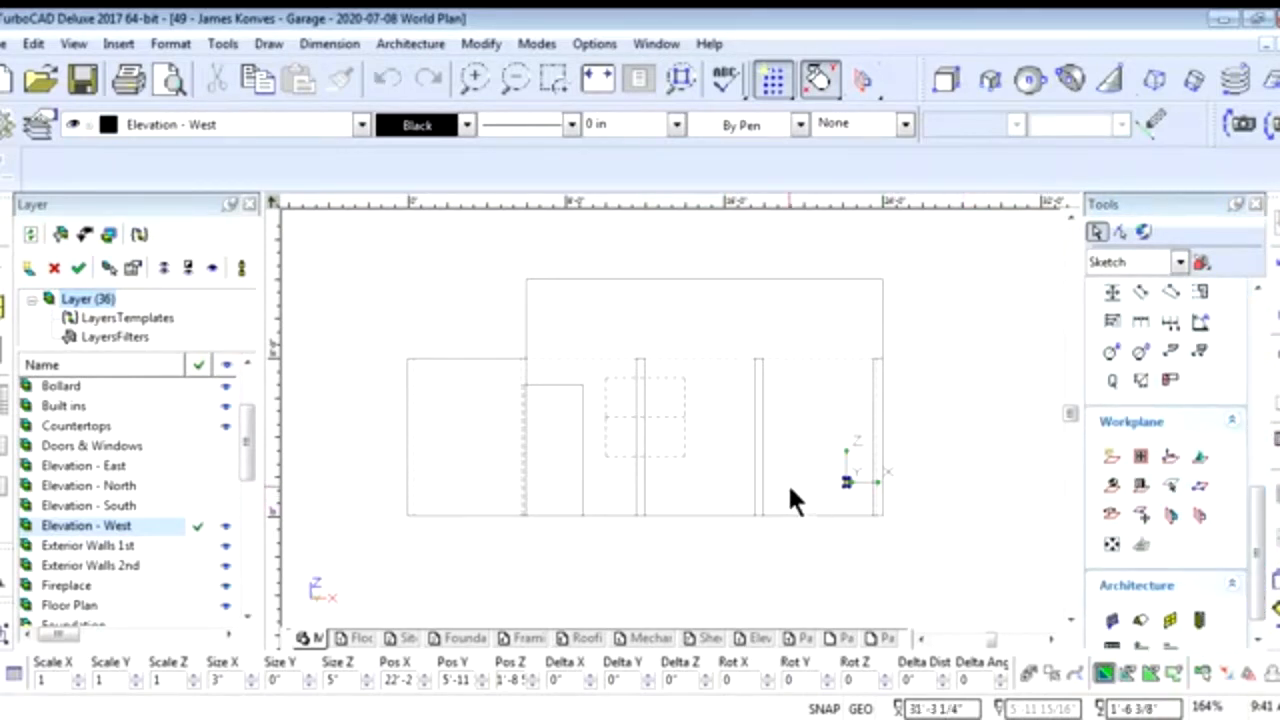
pyautogui.click(938, 407)
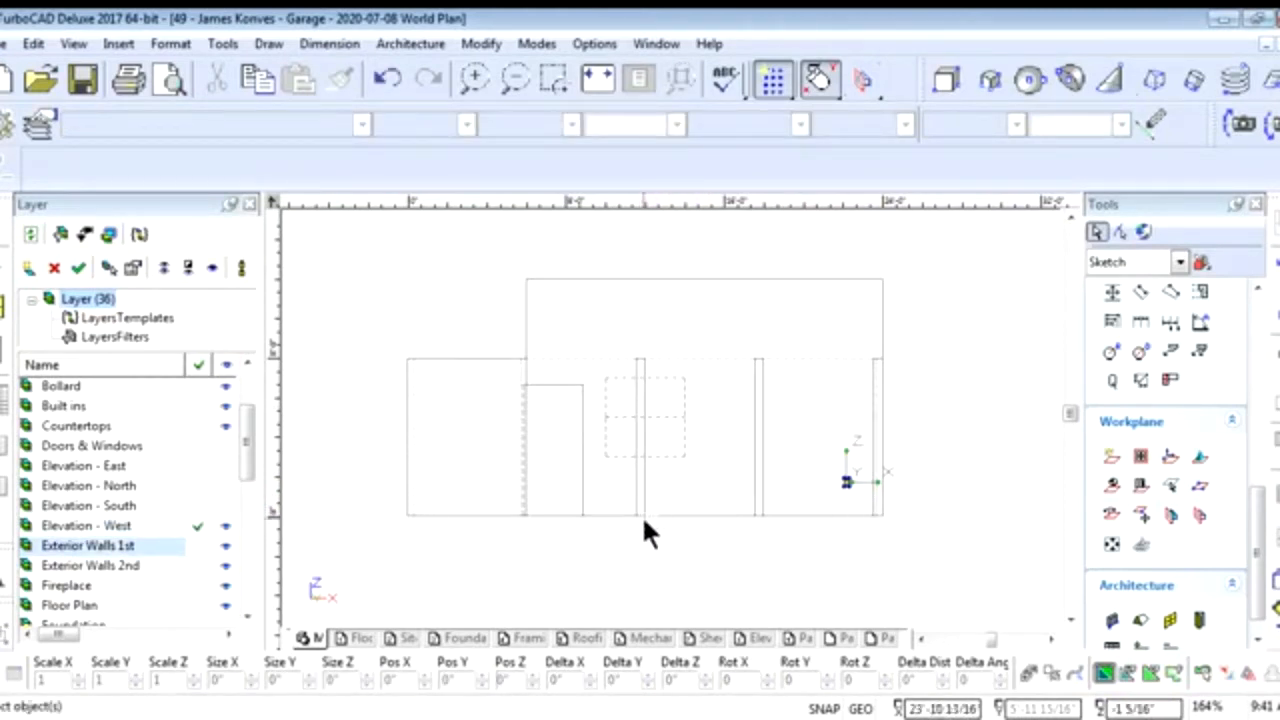
pyautogui.rightClick(786, 511)
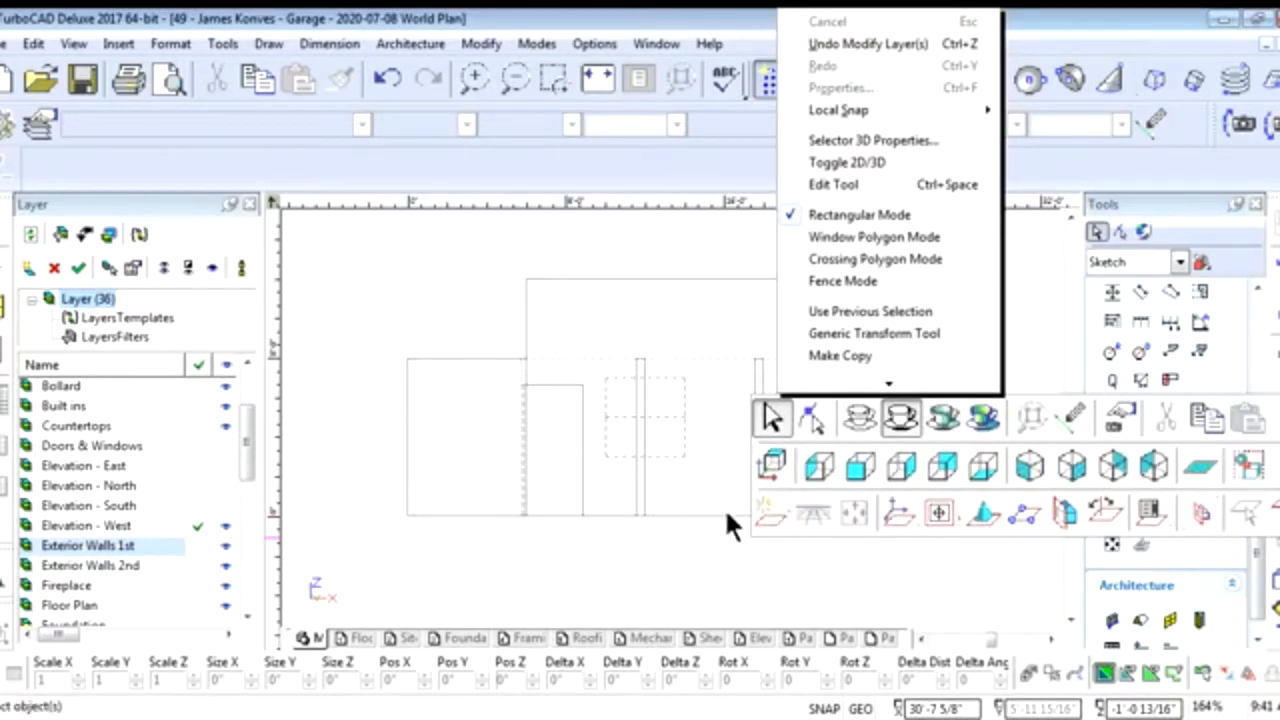
pyautogui.click(862, 474)
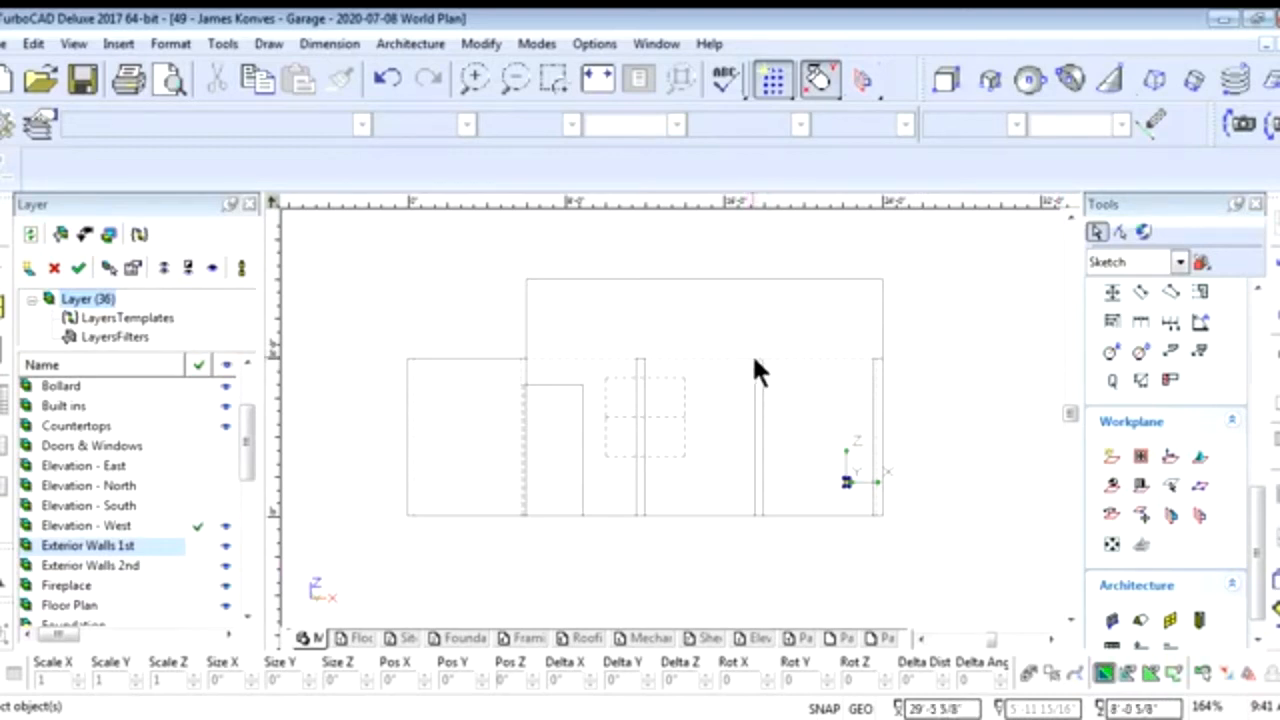
pyautogui.click(1142, 458)
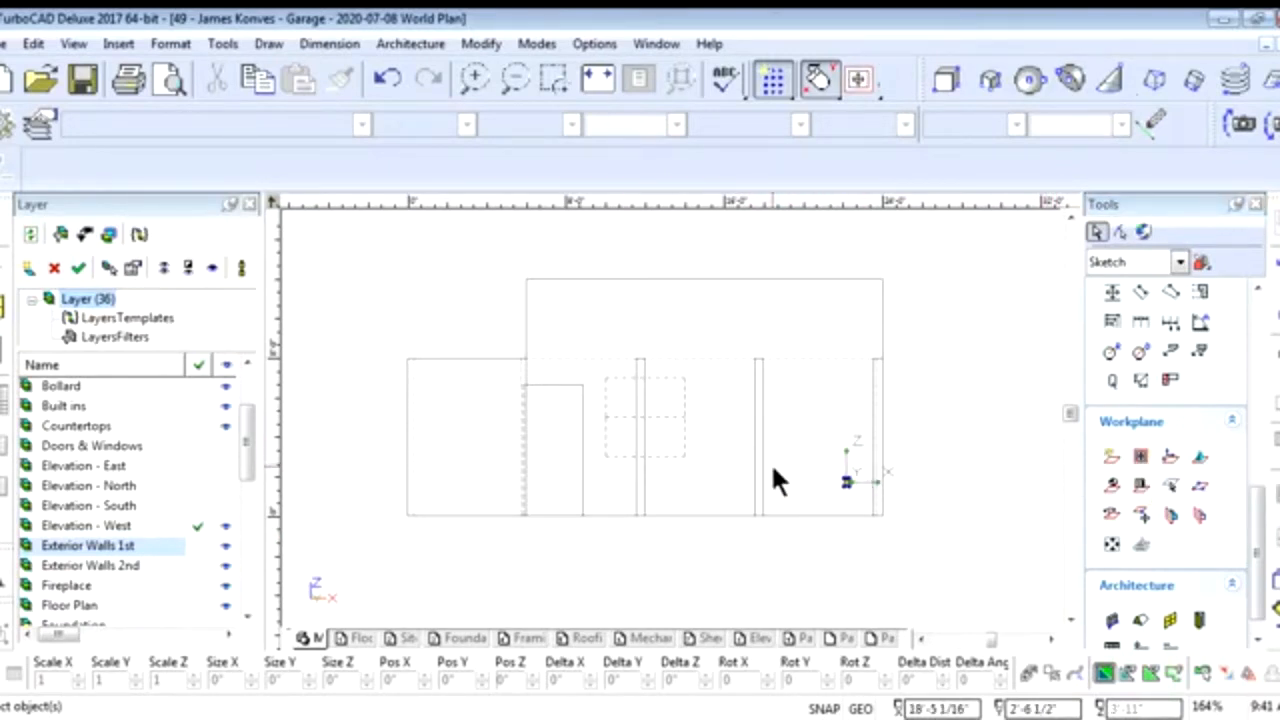
# Start a rectangle at the base corner of the porch's outer edge and assign it to the Elevation - West layer
pyautogui.scroll(1, 771, 462)
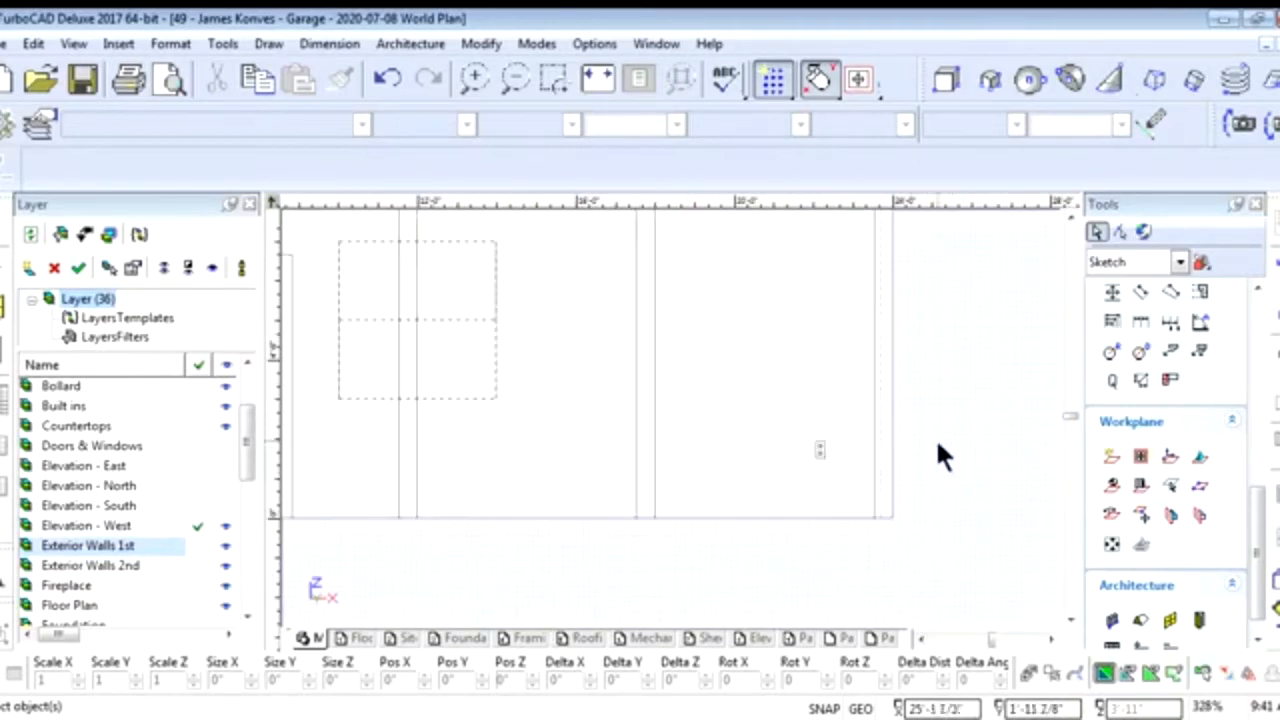
pyautogui.moveTo(918, 451); pyautogui.dragTo(669, 414, button='middle')
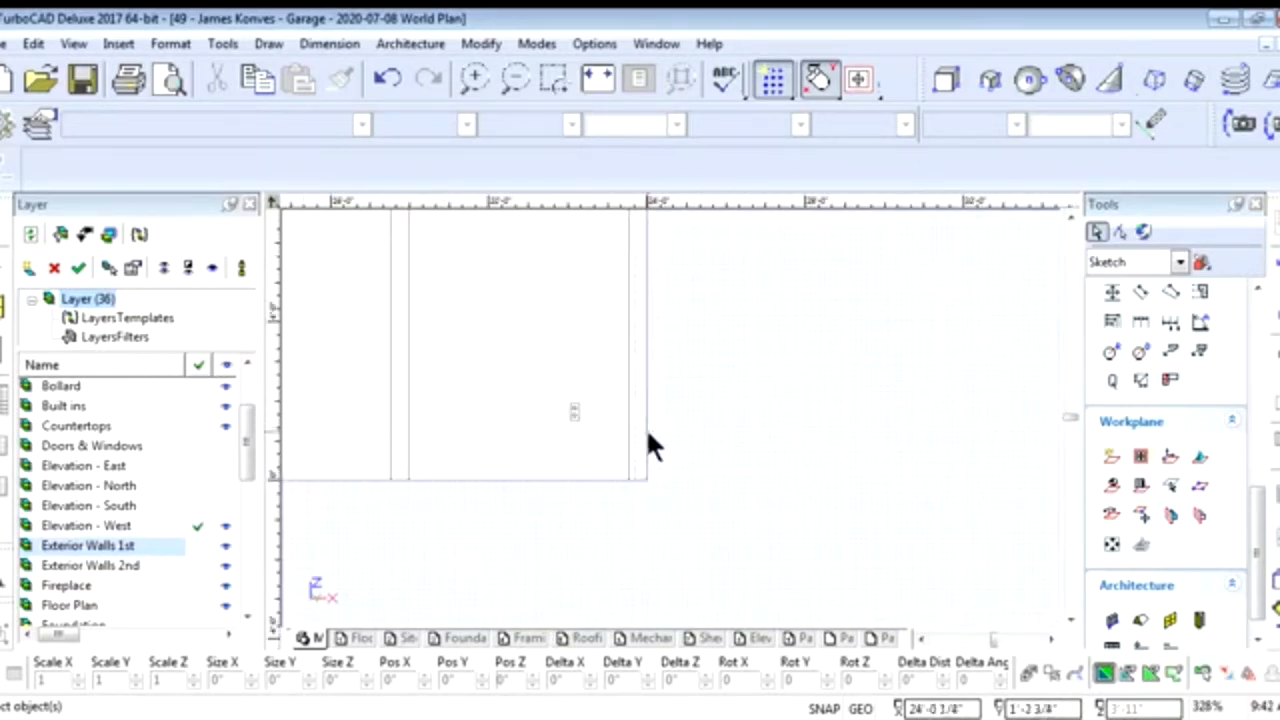
pyautogui.scroll(-1, 628, 400)
pyautogui.moveTo(627, 396); pyautogui.dragTo(683, 423, button='middle')
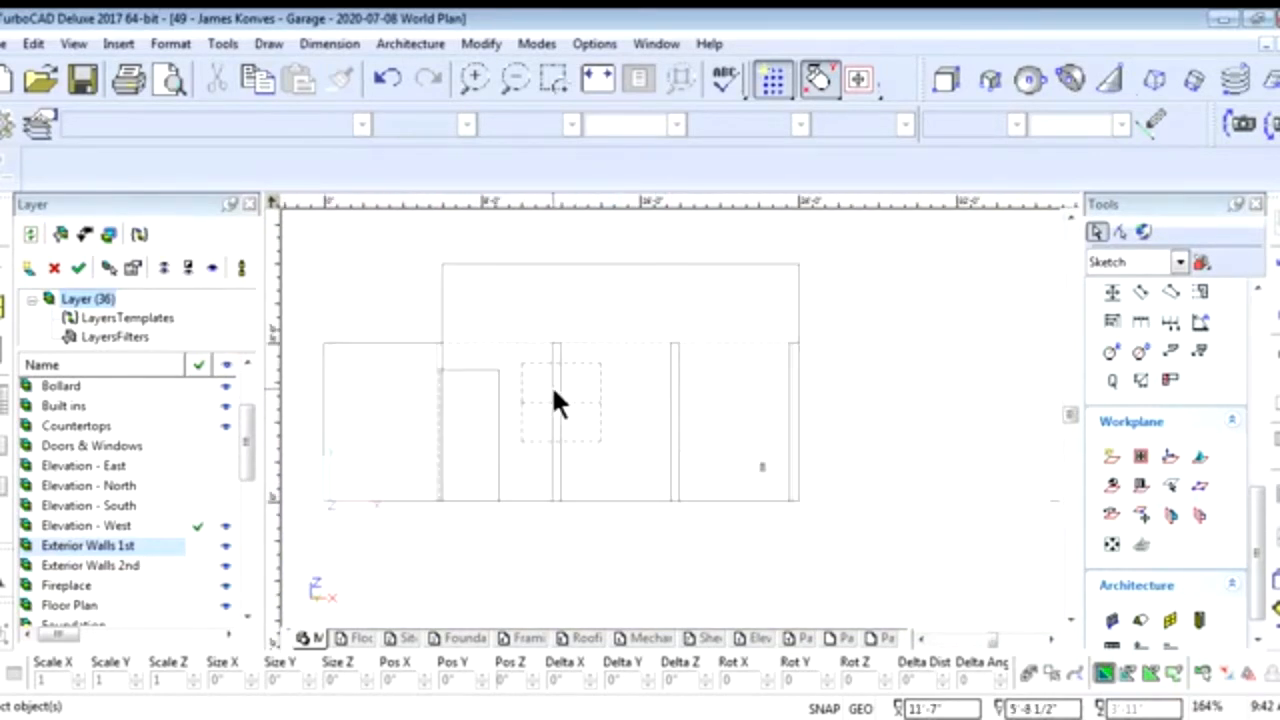
pyautogui.moveTo(493, 379); pyautogui.dragTo(671, 426, button='middle')
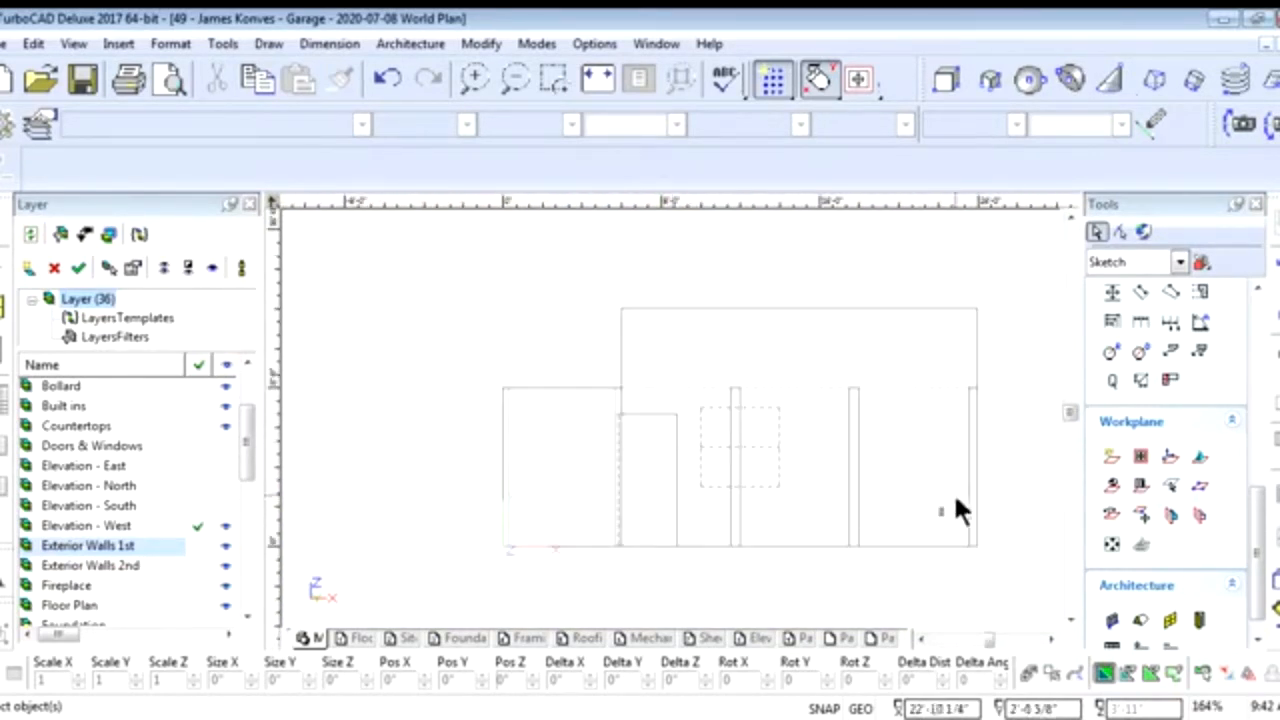
pyautogui.moveTo(1262, 528); pyautogui.dragTo(1262, 336)
pyautogui.click(1111, 411)
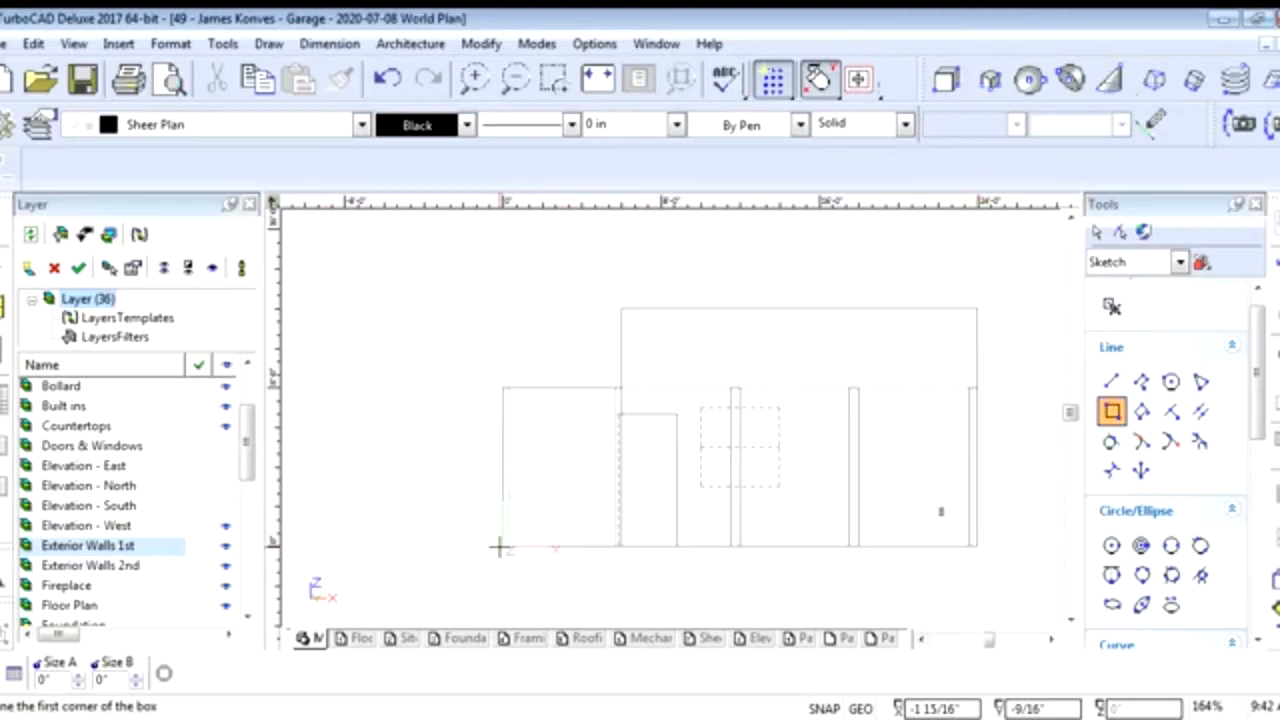
pyautogui.scroll(8, 503, 546)
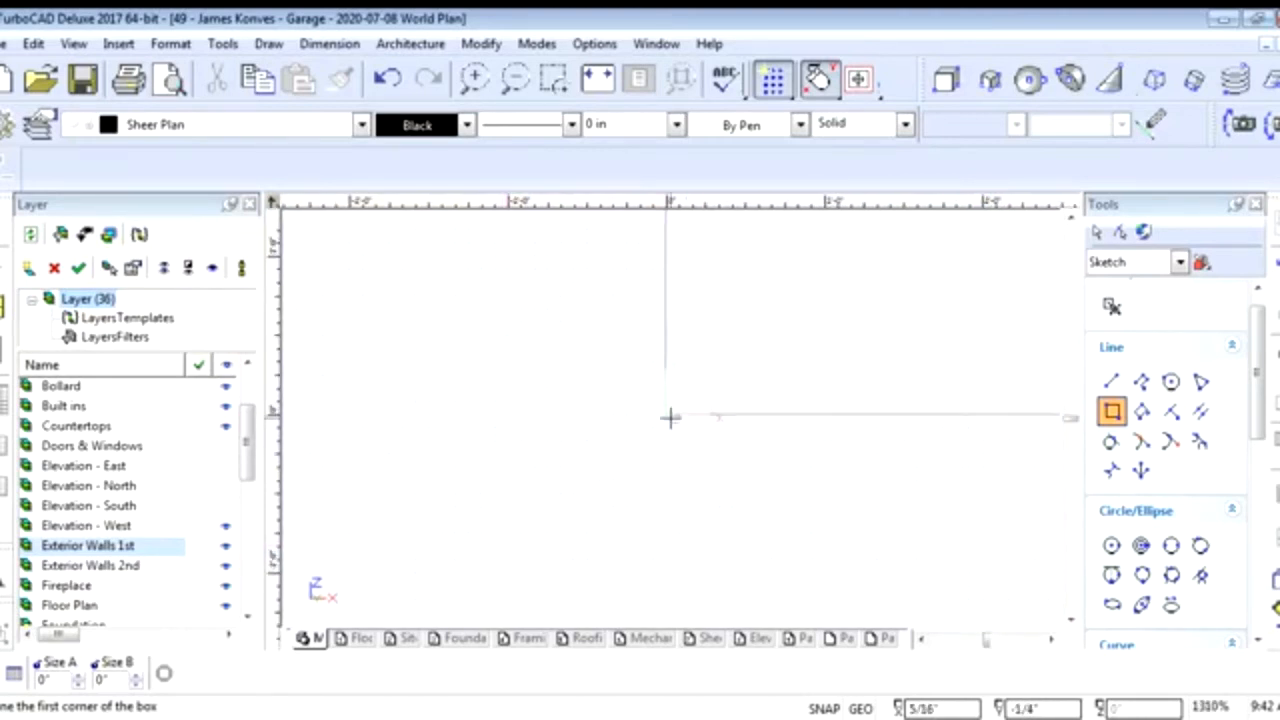
pyautogui.click(659, 409)
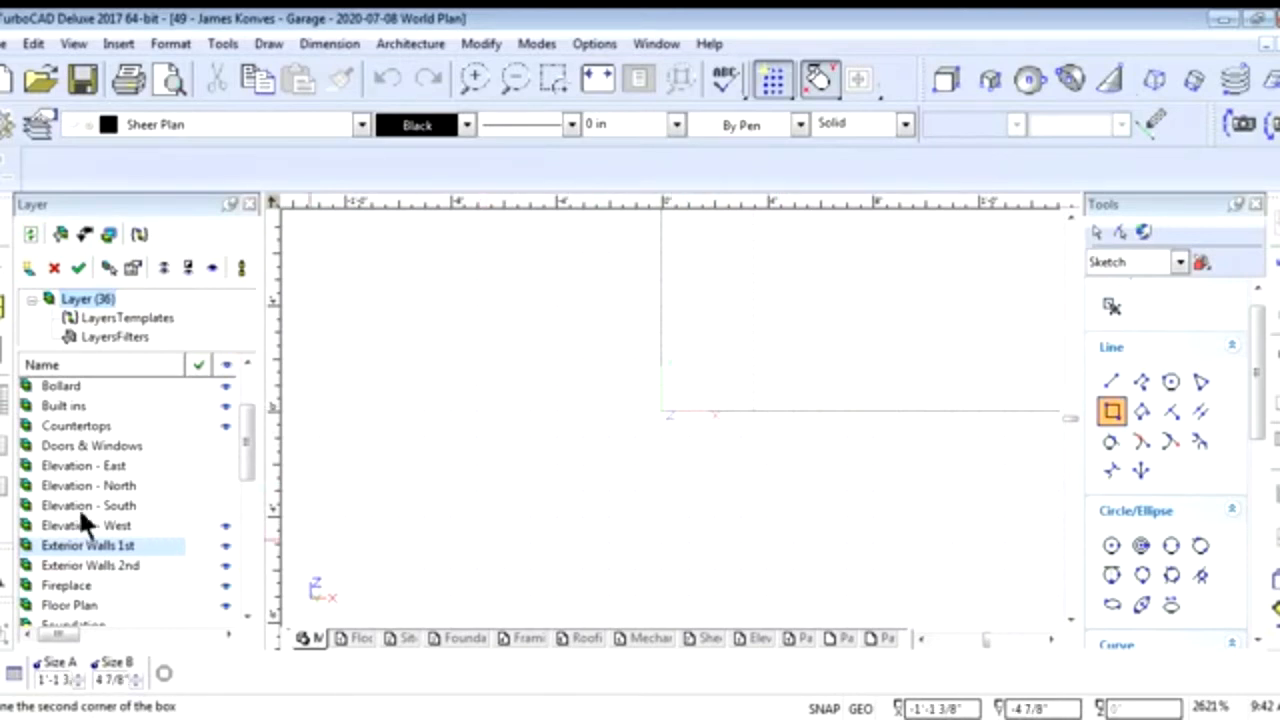
pyautogui.click(198, 525)
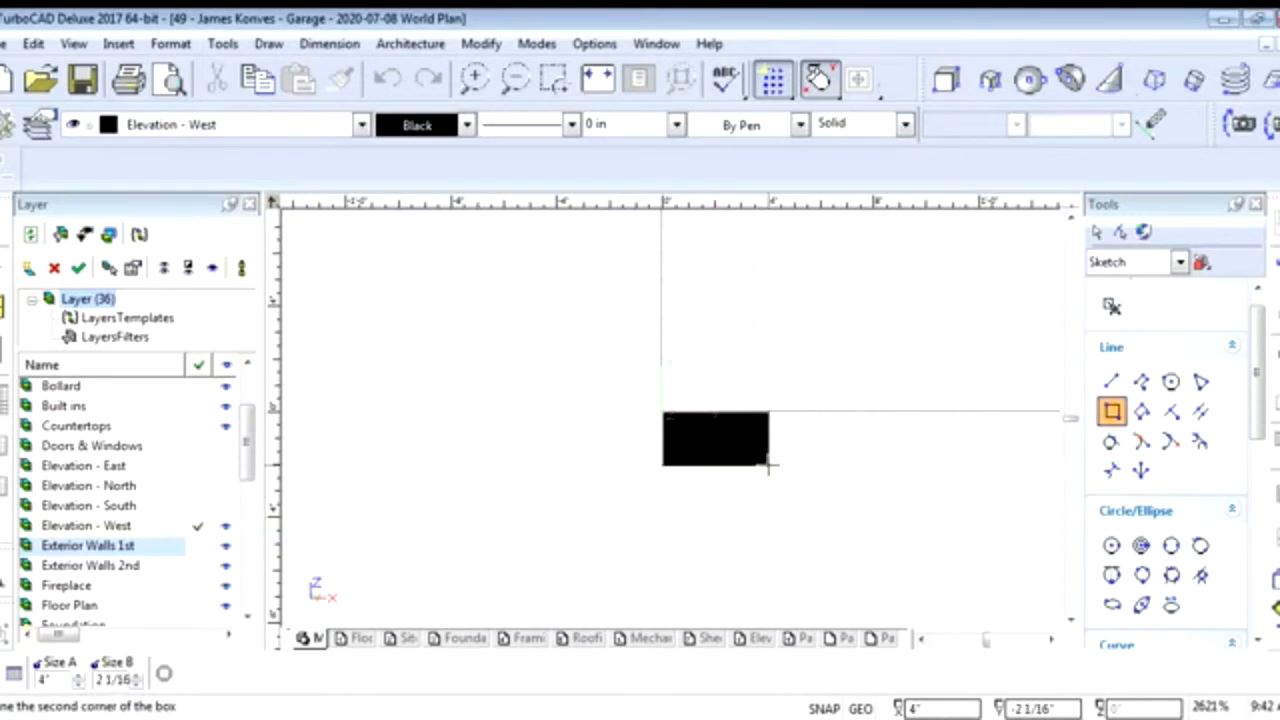
# Size the rectangle 24' by 4" as a strip below the wall base line, and end the Rectangle command
pyautogui.scroll(-1, 768, 465)
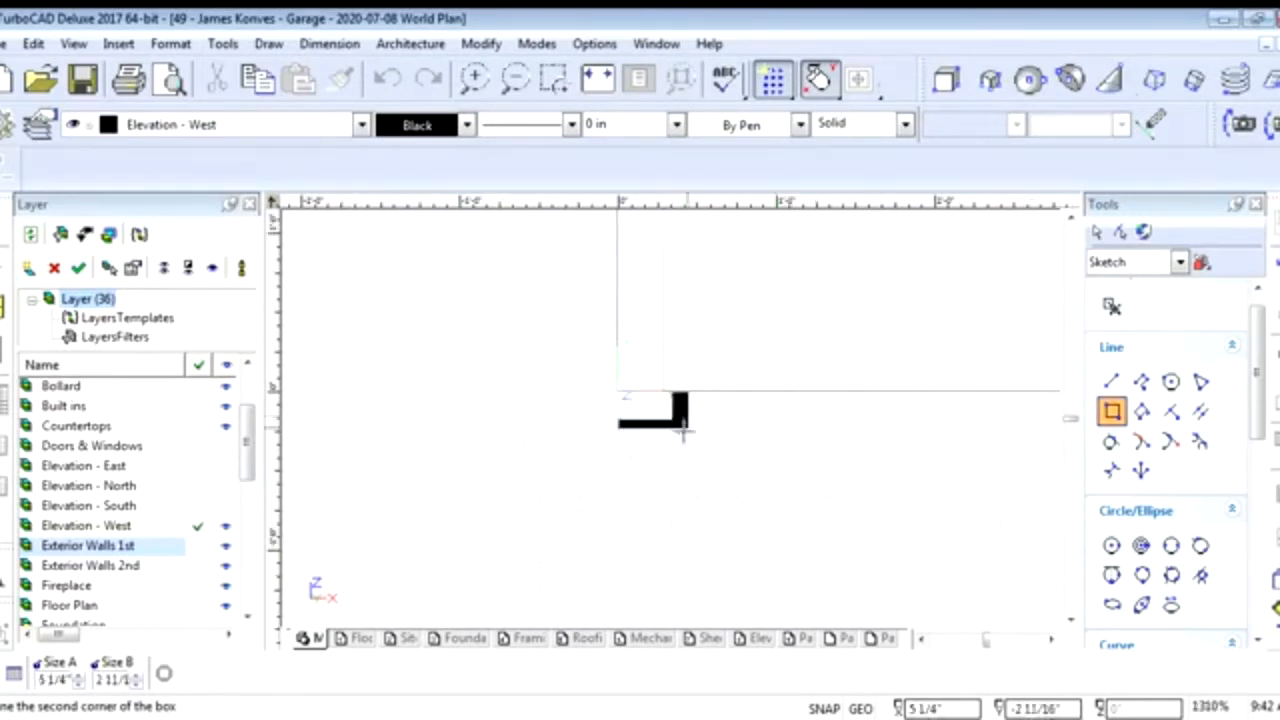
pyautogui.scroll(-2, 799, 428)
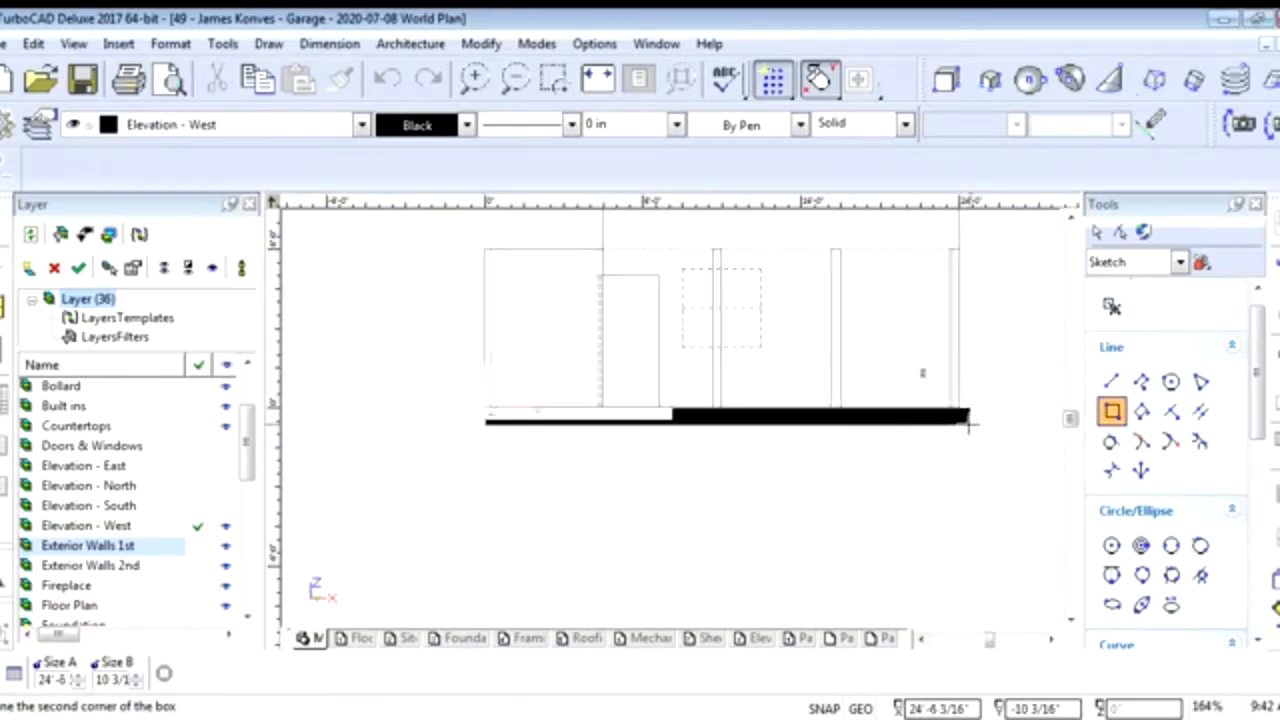
pyautogui.scroll(1, 966, 423)
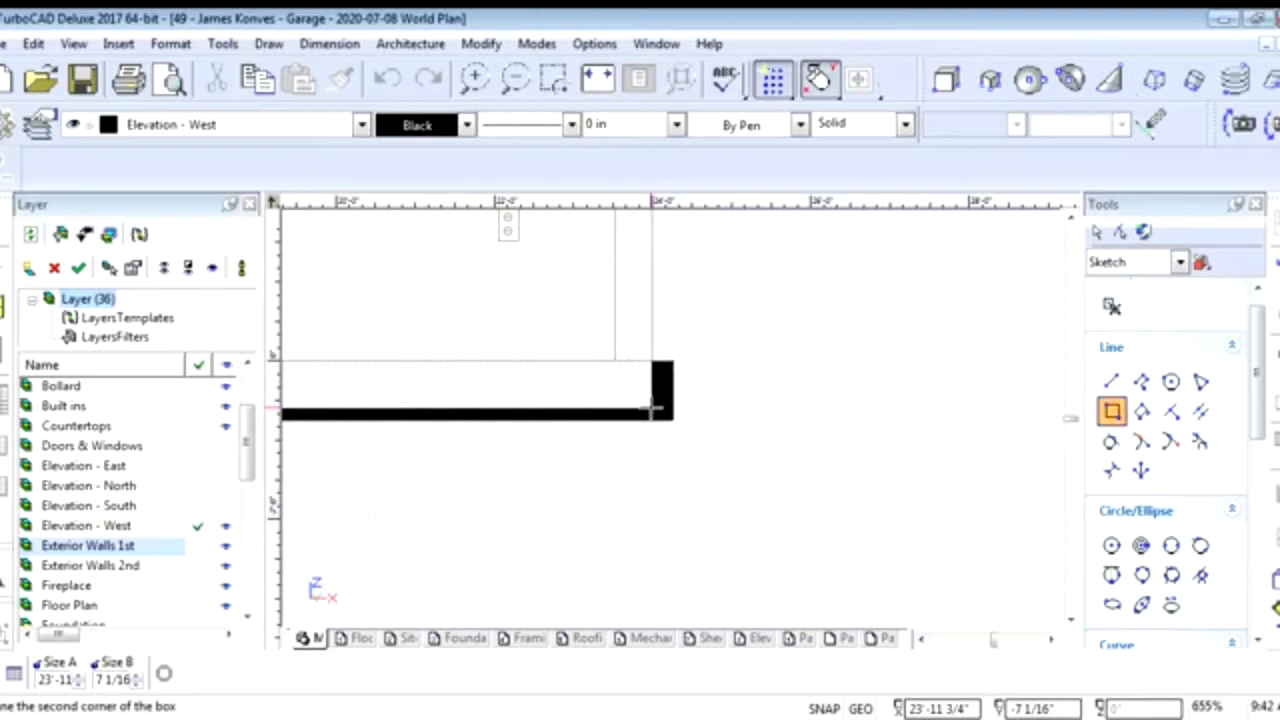
pyautogui.press('Tab')
pyautogui.write('24')
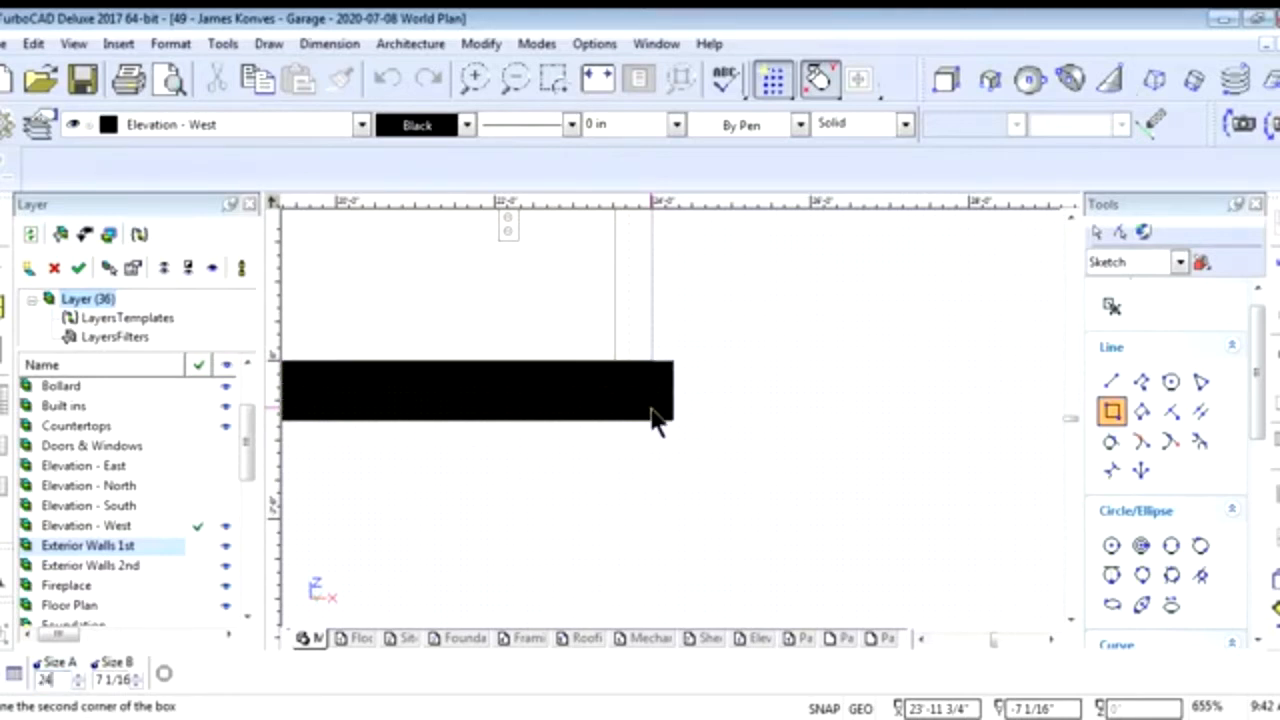
pyautogui.press('Tab')
pyautogui.write('4')
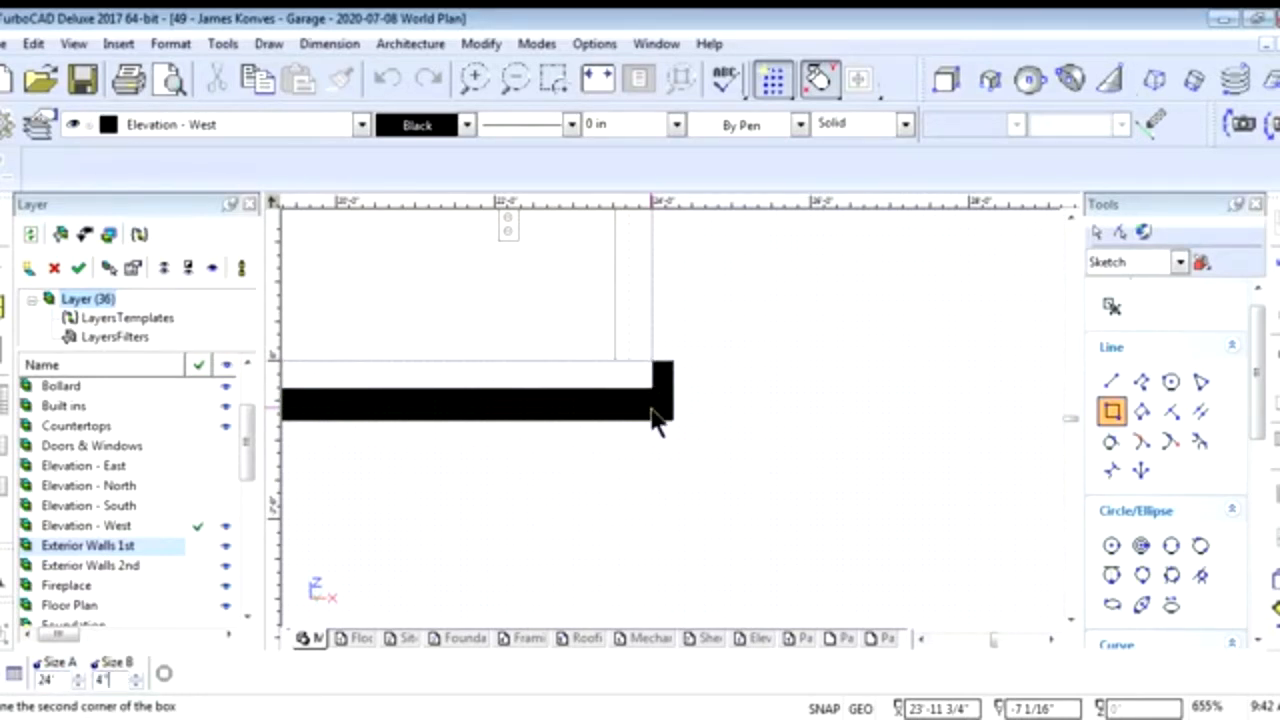
pyautogui.press('Return')
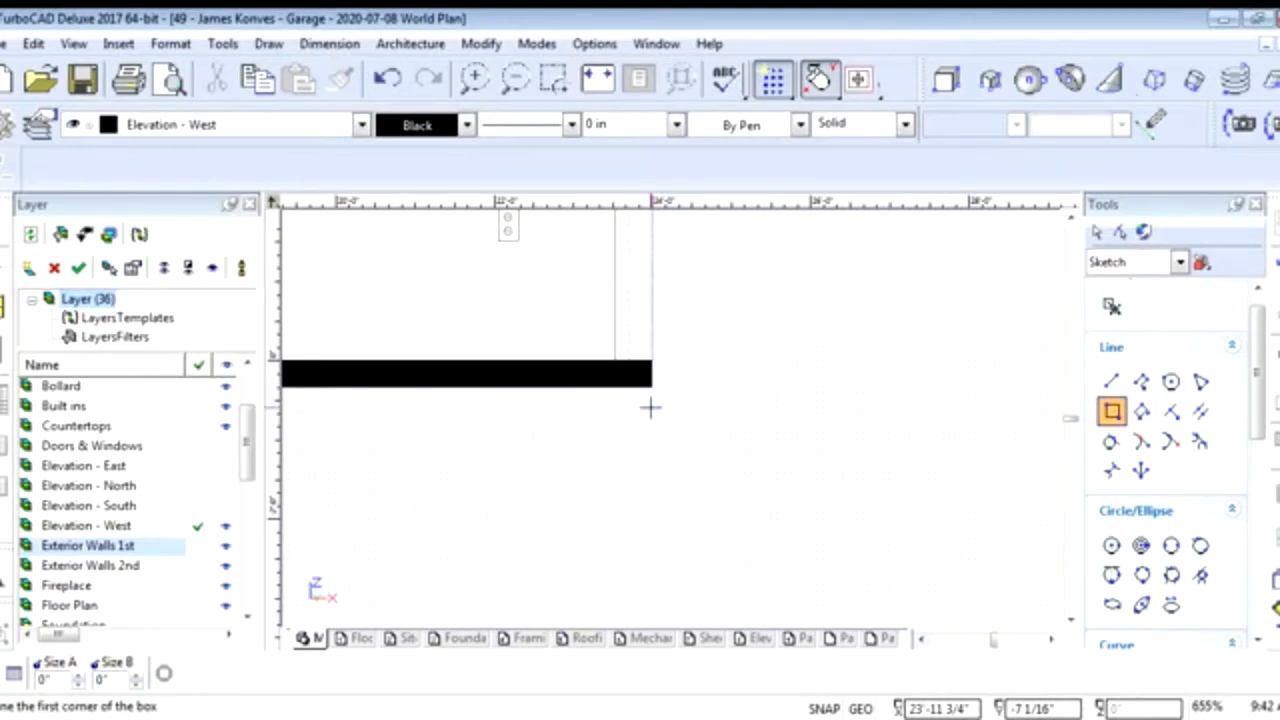
pyautogui.press('Escape')
# Set the base strip's brush pattern to None so only its outline is drawn
pyautogui.click(523, 380)
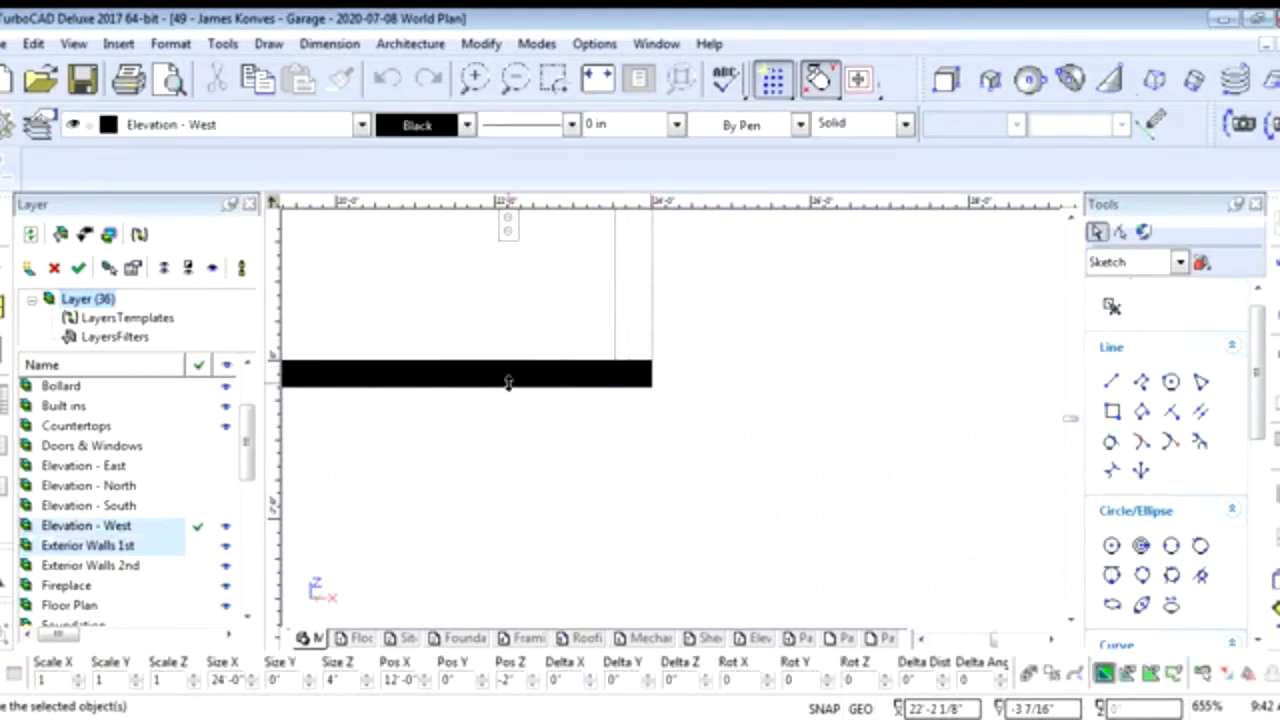
pyautogui.rightClick(508, 382)
pyautogui.click(581, 454)
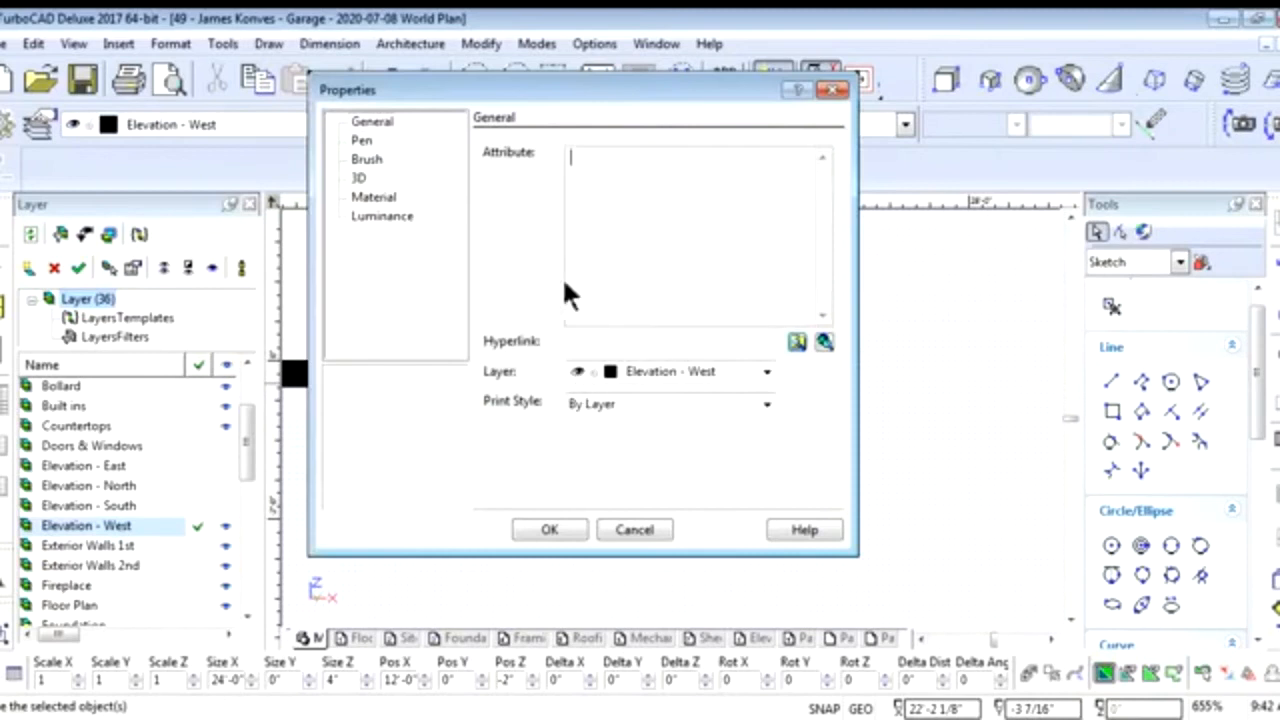
pyautogui.click(375, 157)
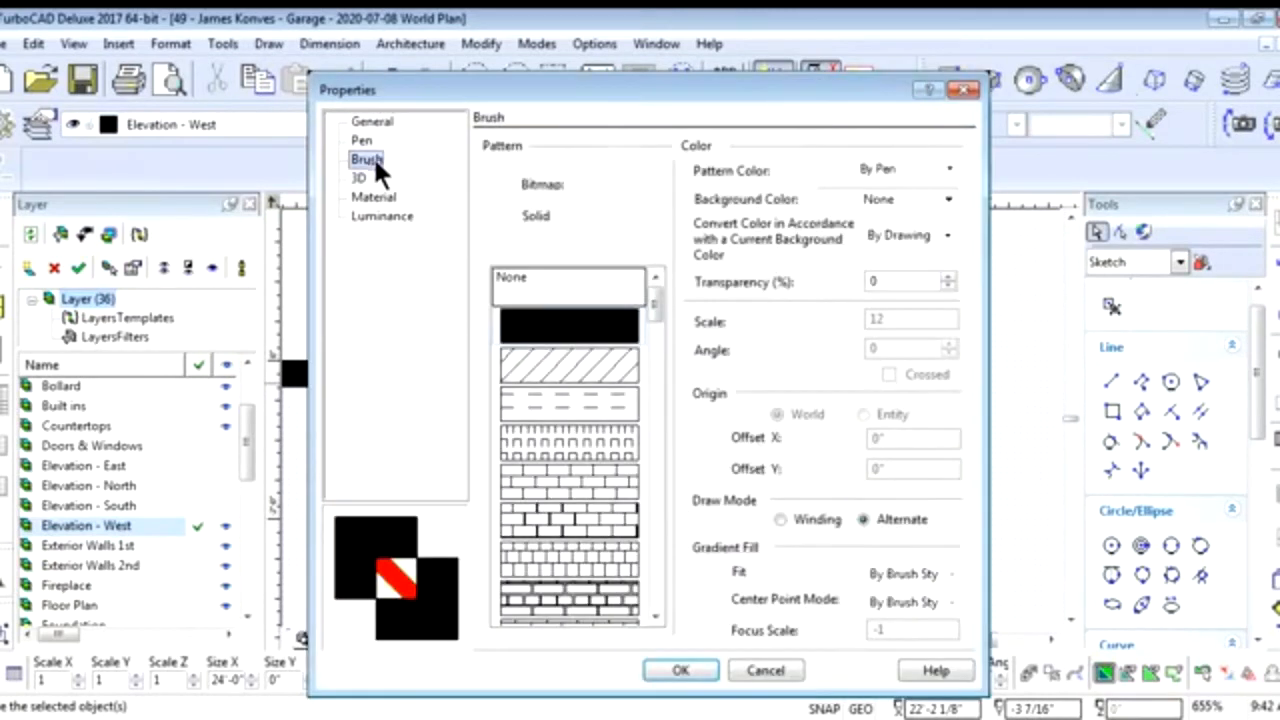
pyautogui.click(563, 292)
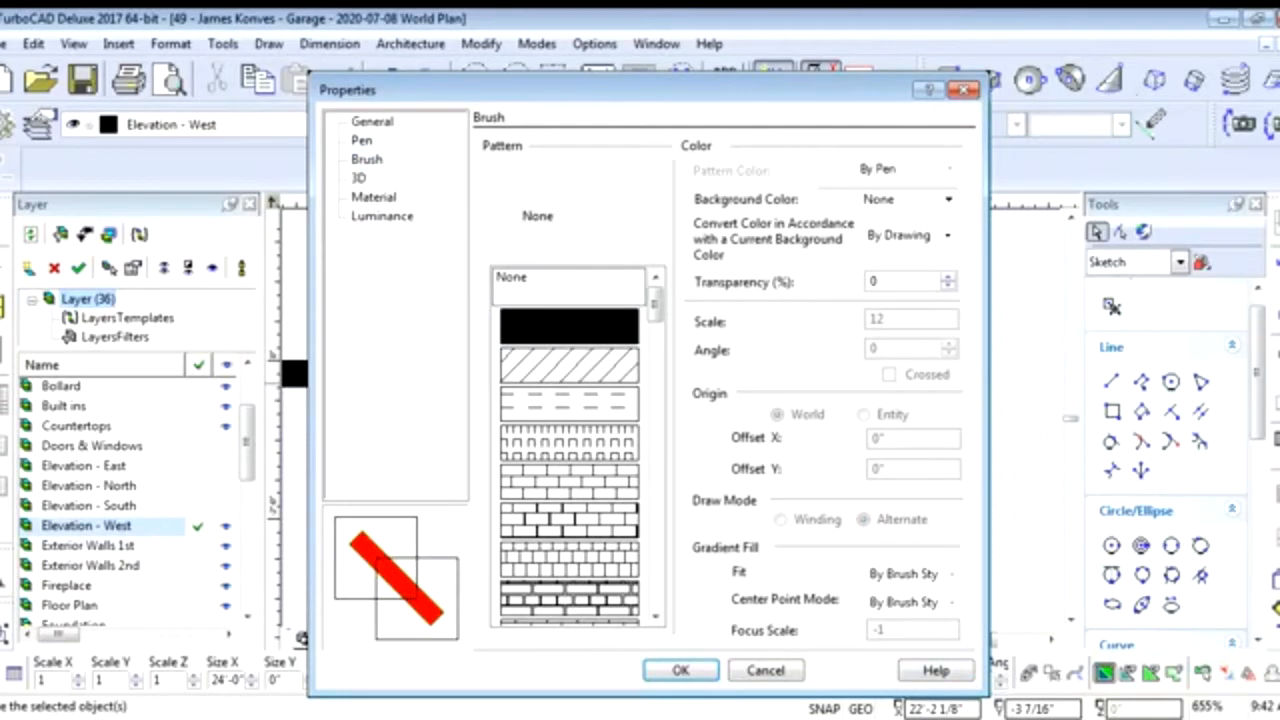
pyautogui.click(705, 672)
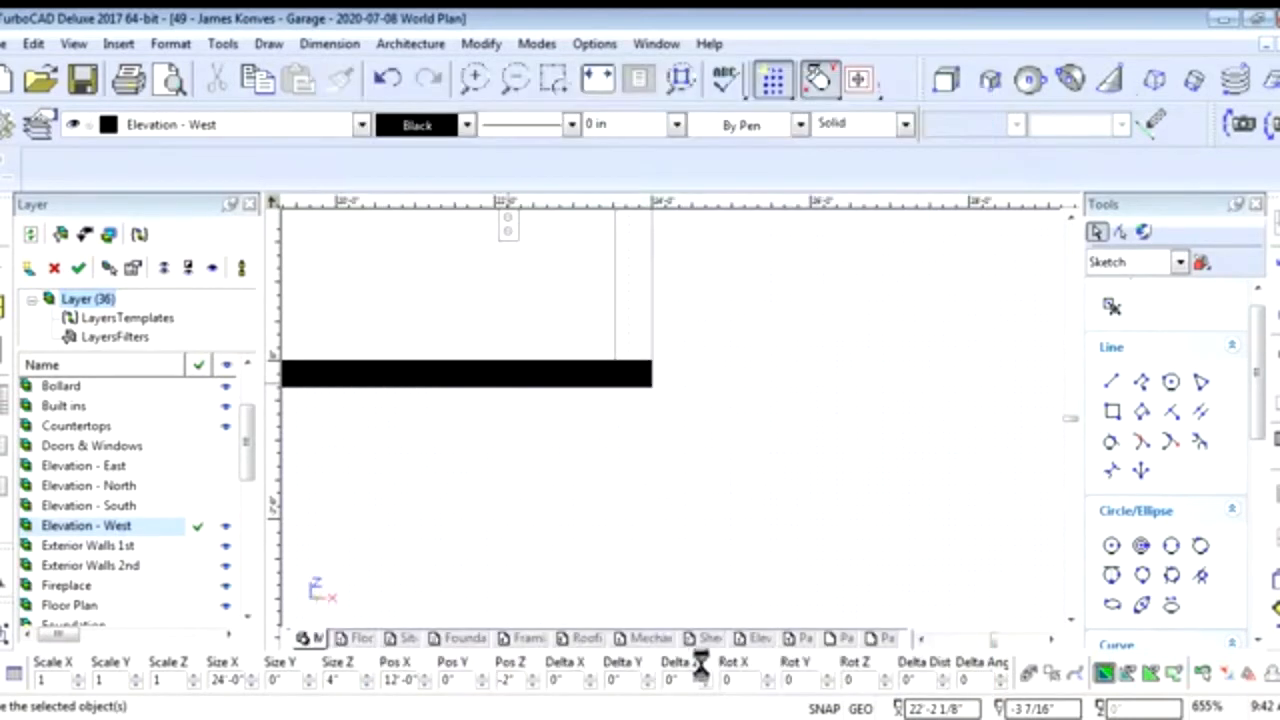
pyautogui.scroll(-2, 668, 420)
pyautogui.scroll(-1, 432, 431)
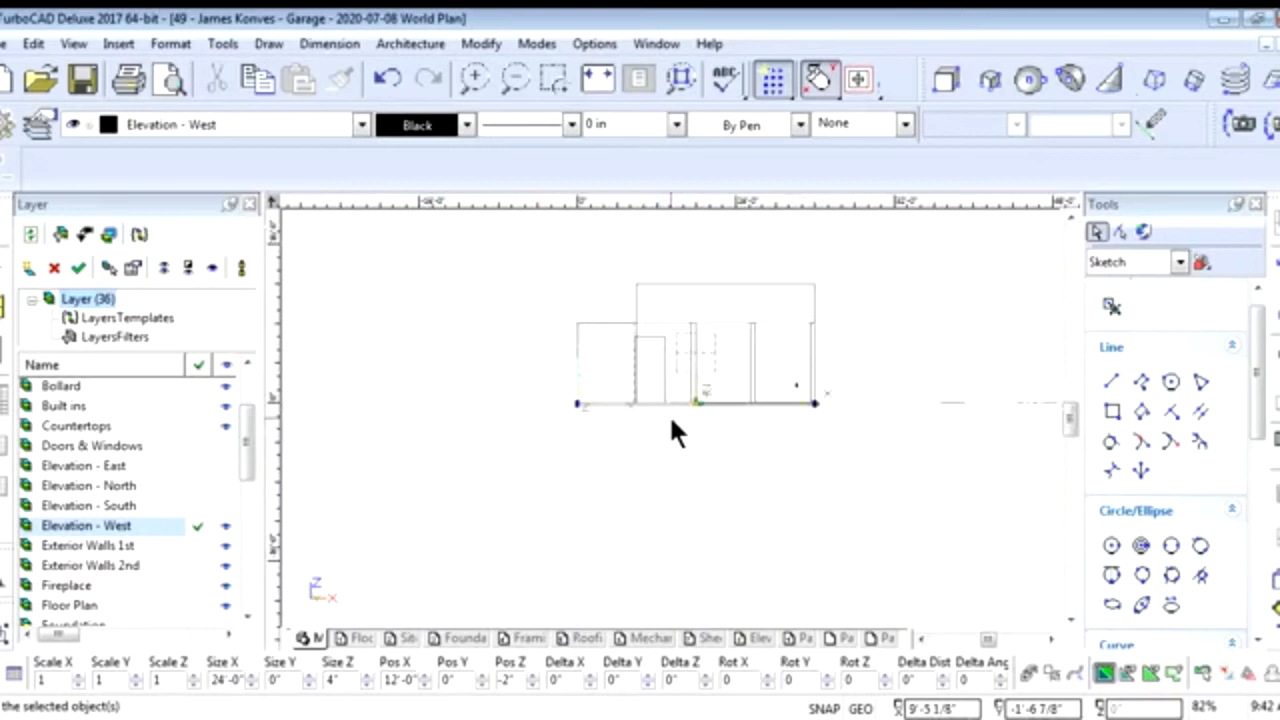
pyautogui.scroll(1, 671, 417)
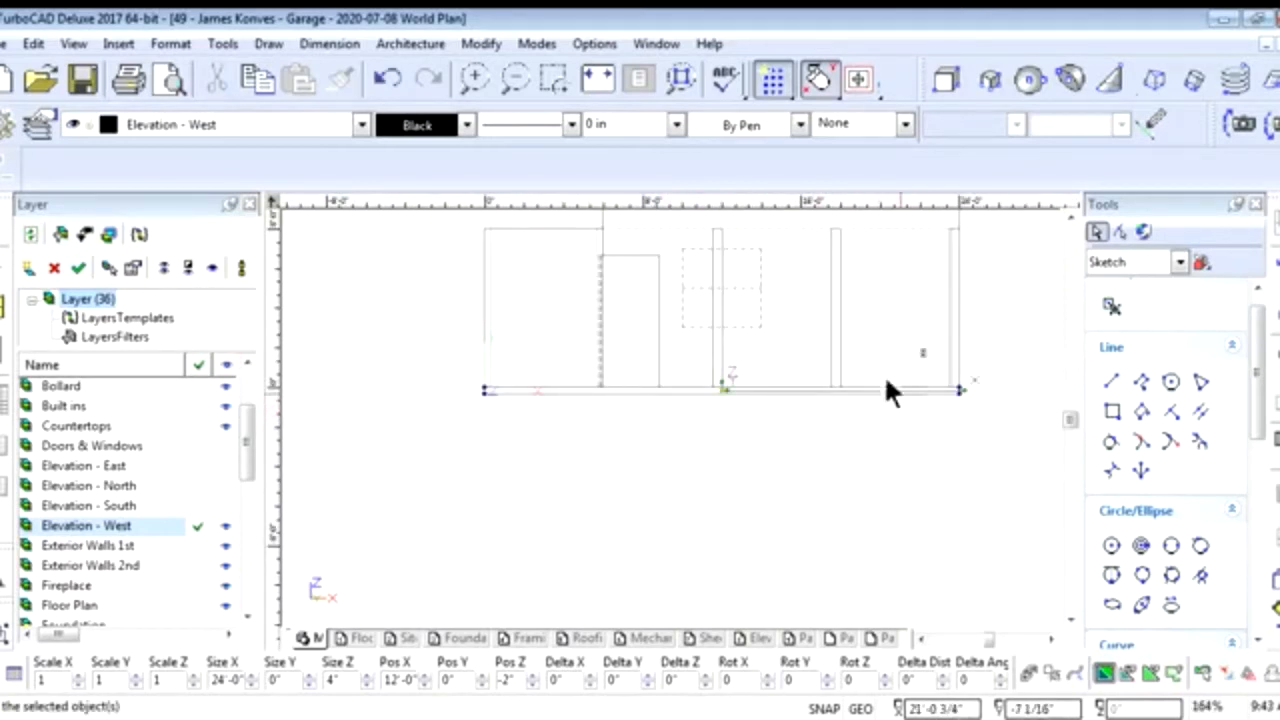
pyautogui.scroll(1, 914, 296)
pyautogui.scroll(-1, 667, 433)
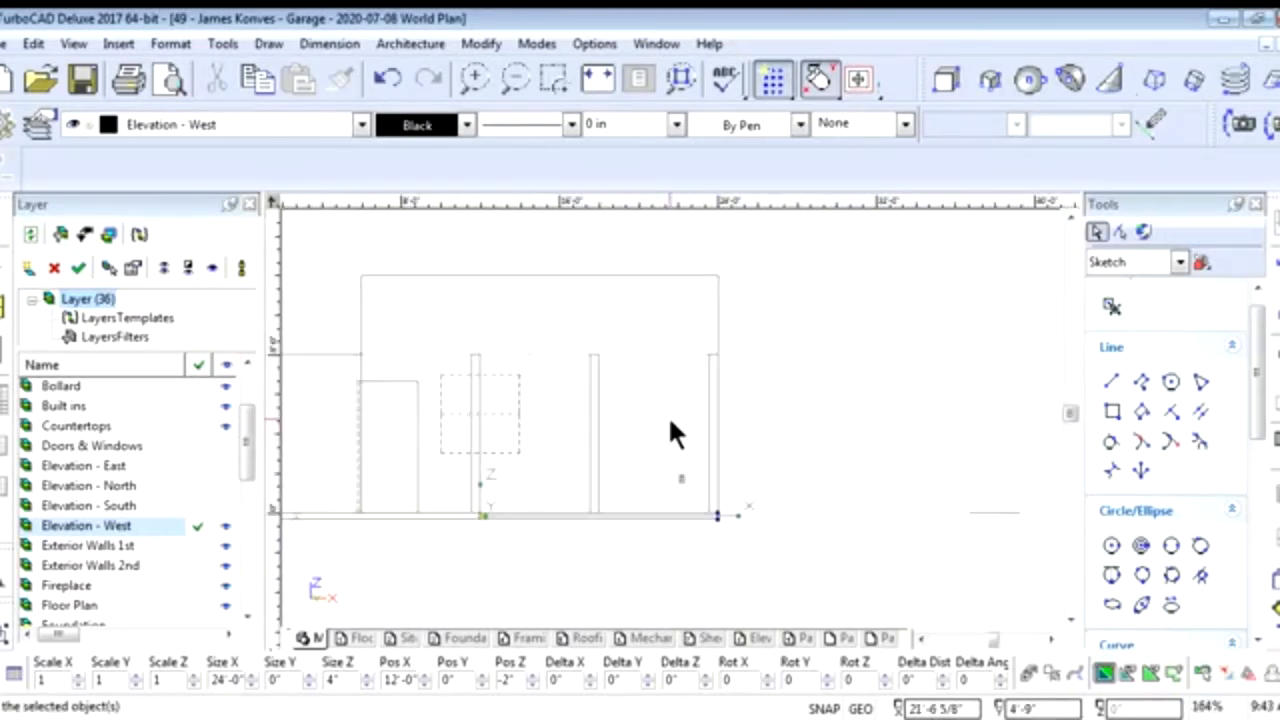
pyautogui.scroll(1, 669, 425)
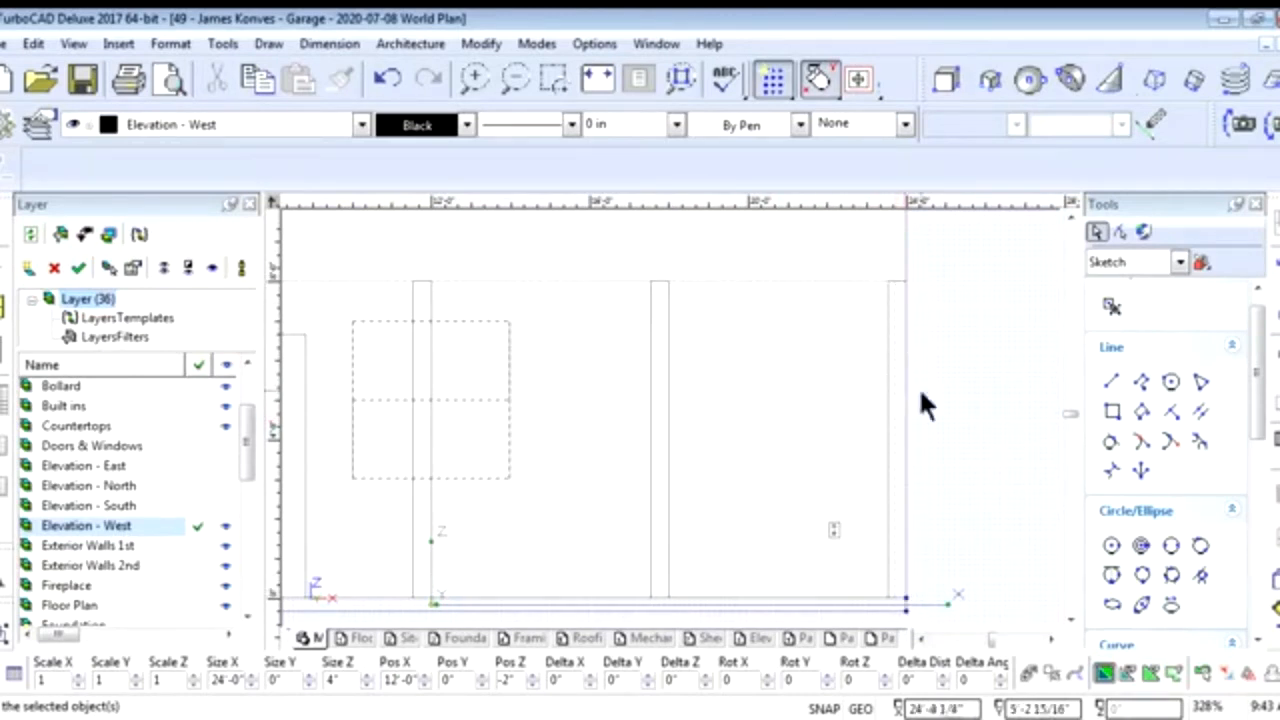
pyautogui.click(1111, 411)
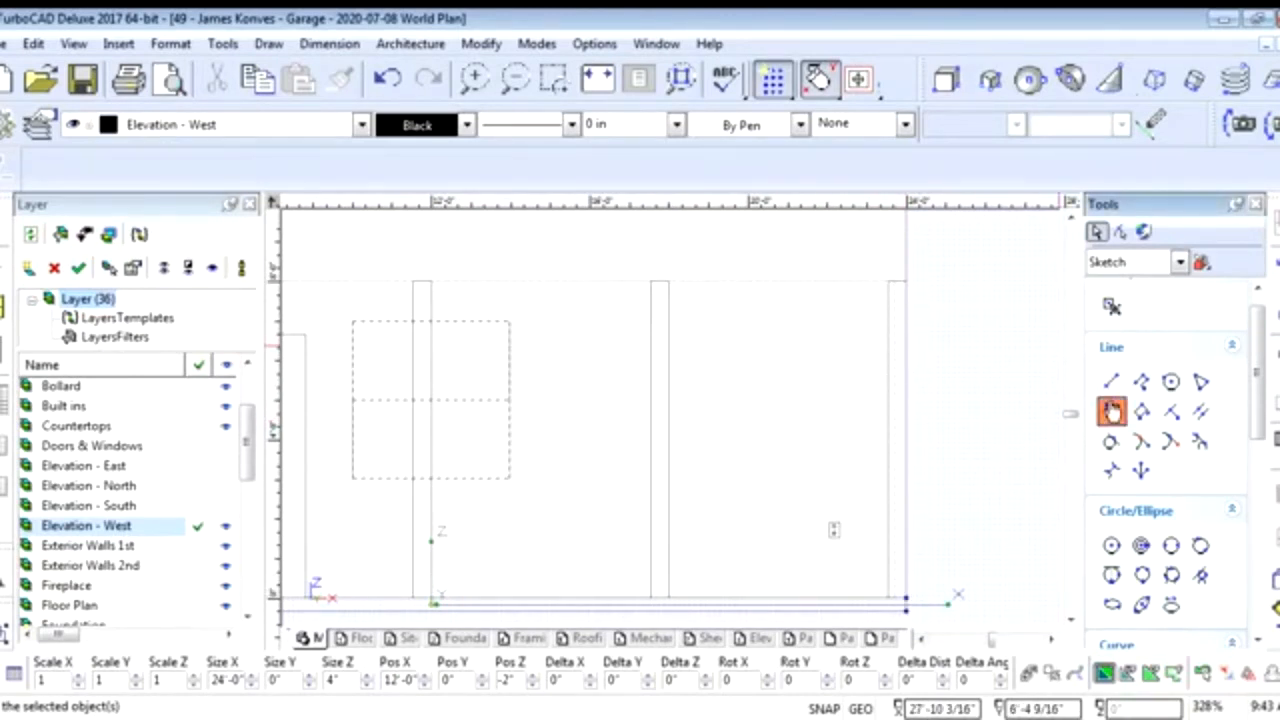
pyautogui.click(886, 279)
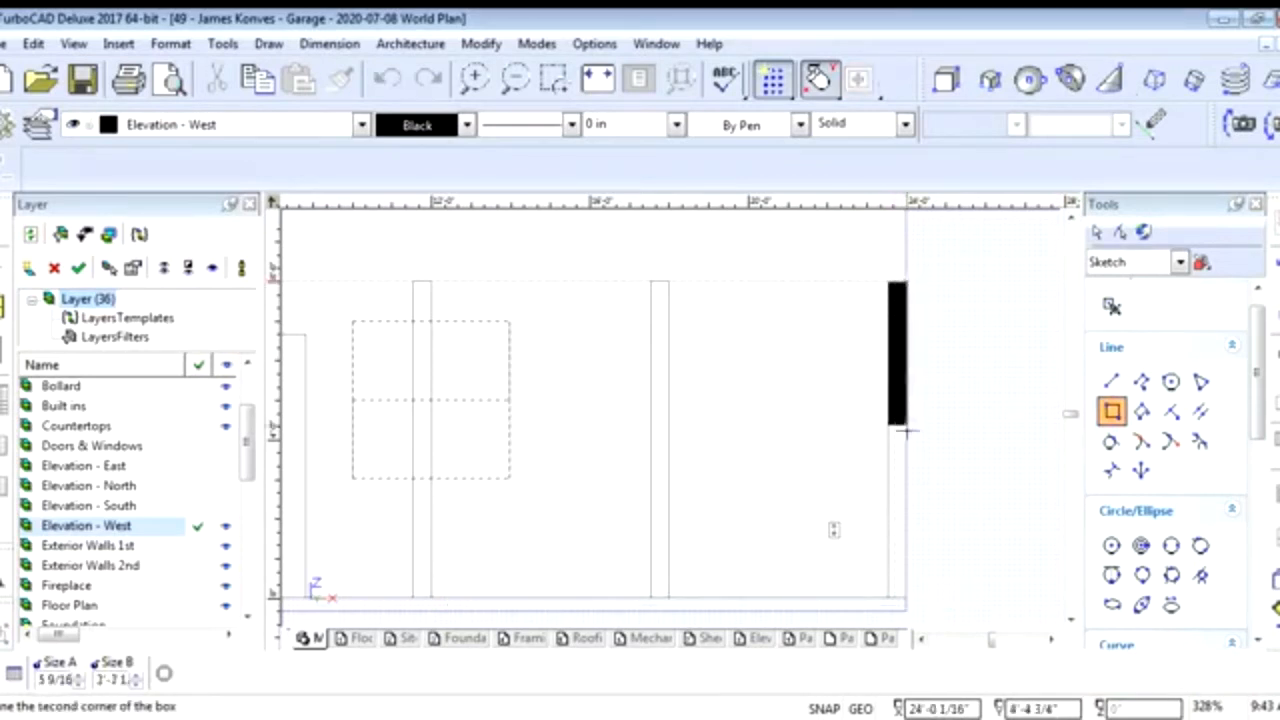
pyautogui.click(904, 556)
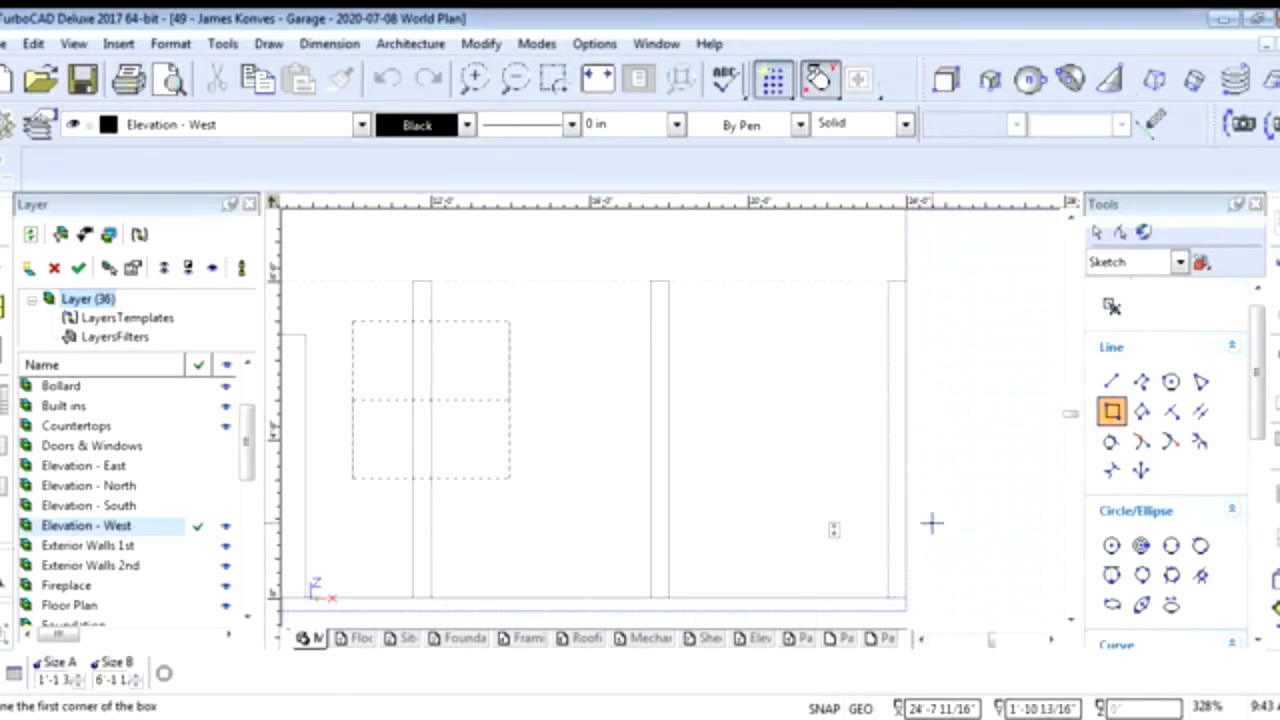
# Set the Rectangle tool's default brush pattern to None
pyautogui.doubleClick(1112, 410)
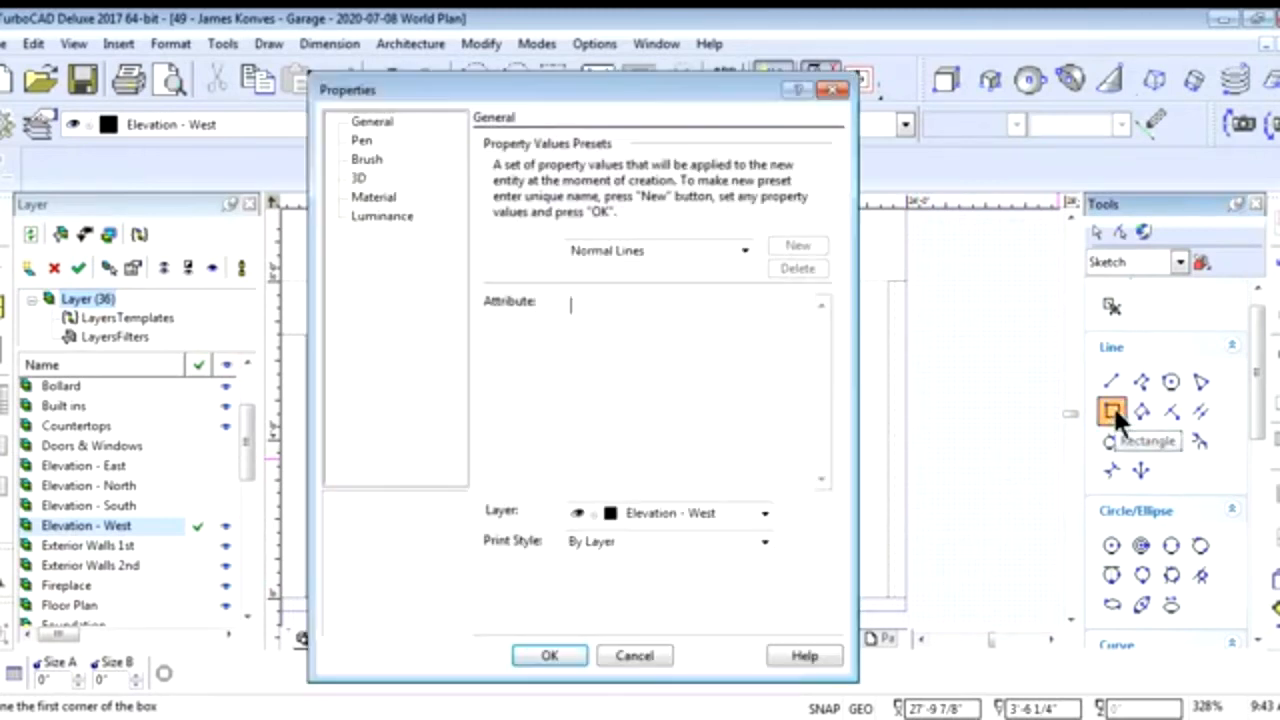
pyautogui.click(360, 156)
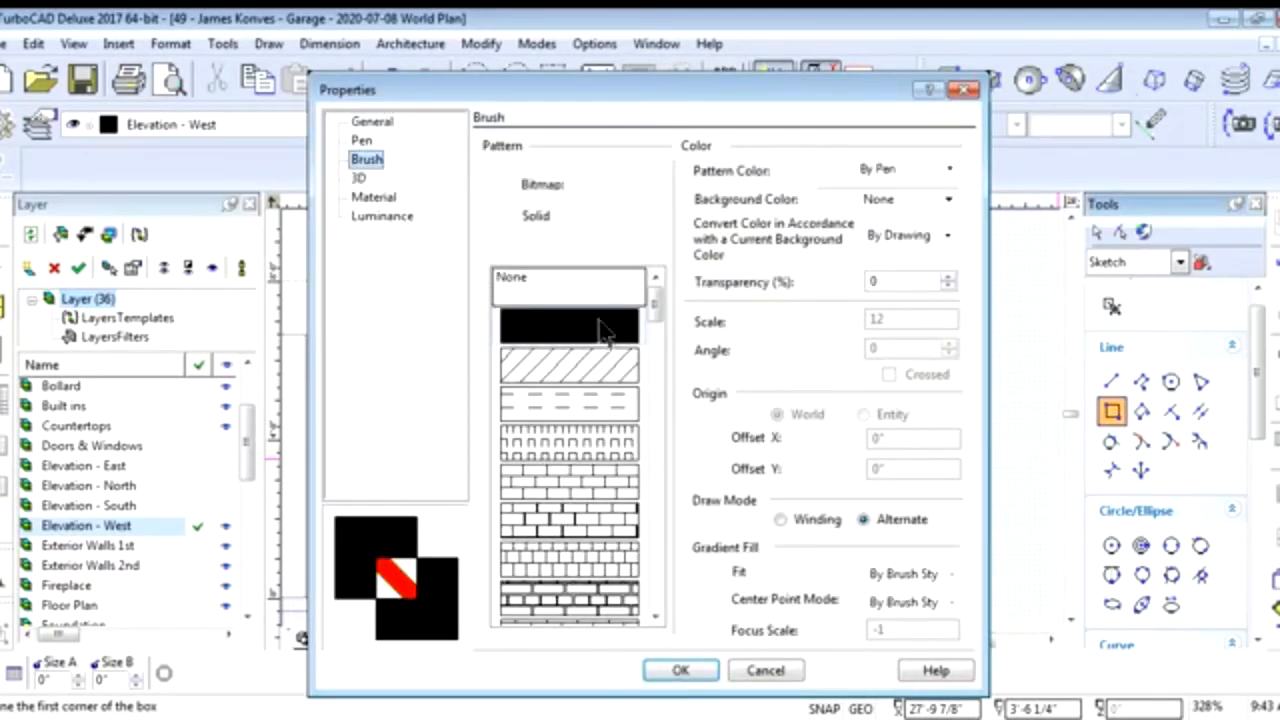
pyautogui.click(578, 294)
pyautogui.click(680, 670)
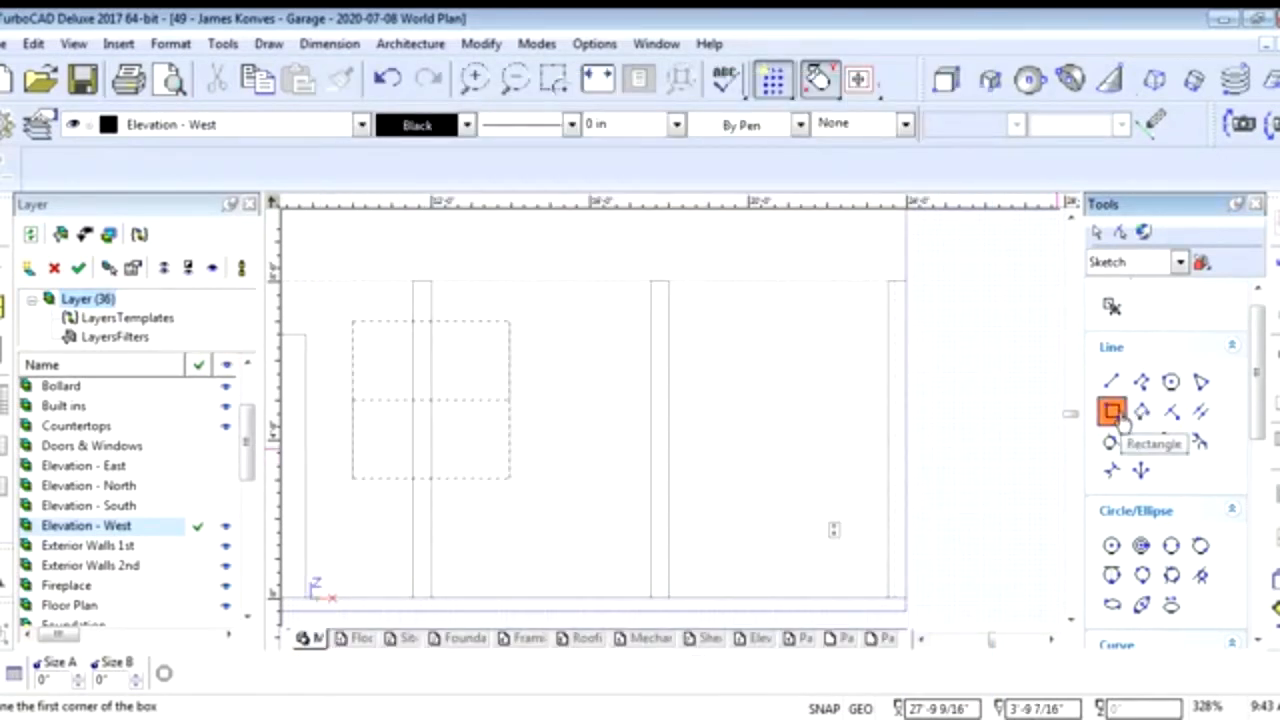
# Trace the three porch posts with rectangles, each from the post's top corner down to the opposite corner on the base line
pyautogui.click(1112, 411)
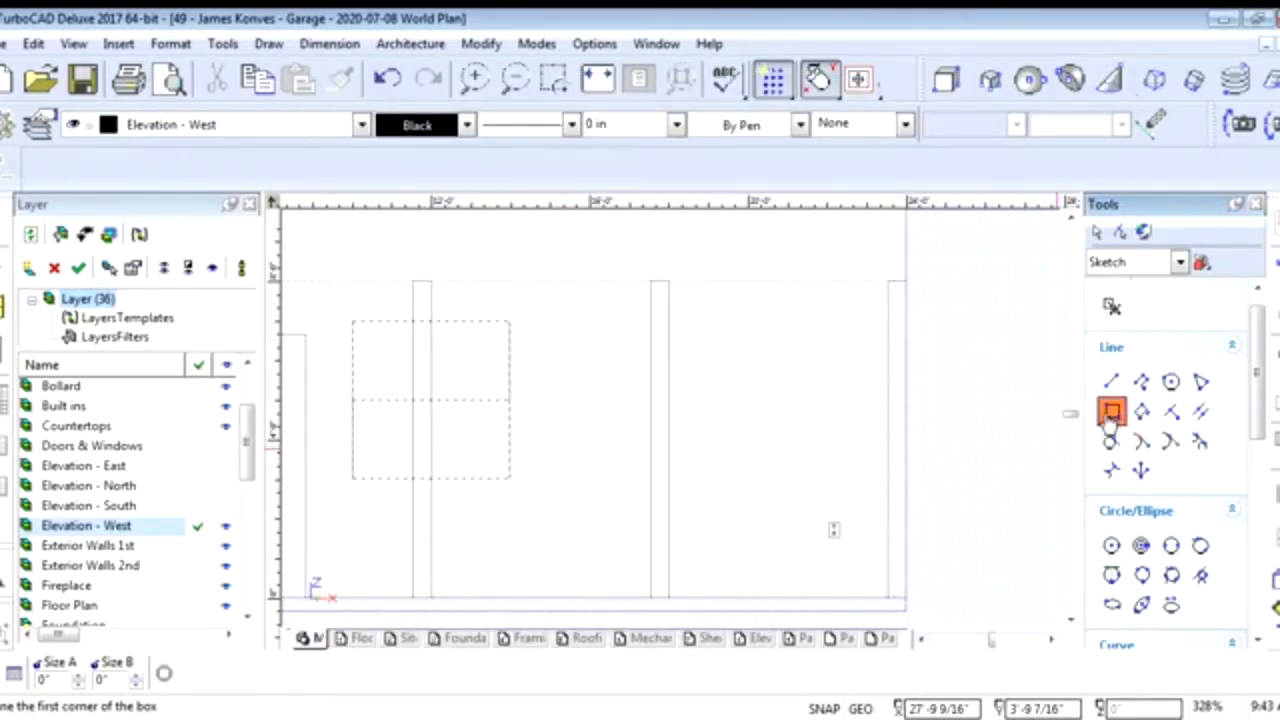
pyautogui.click(889, 282)
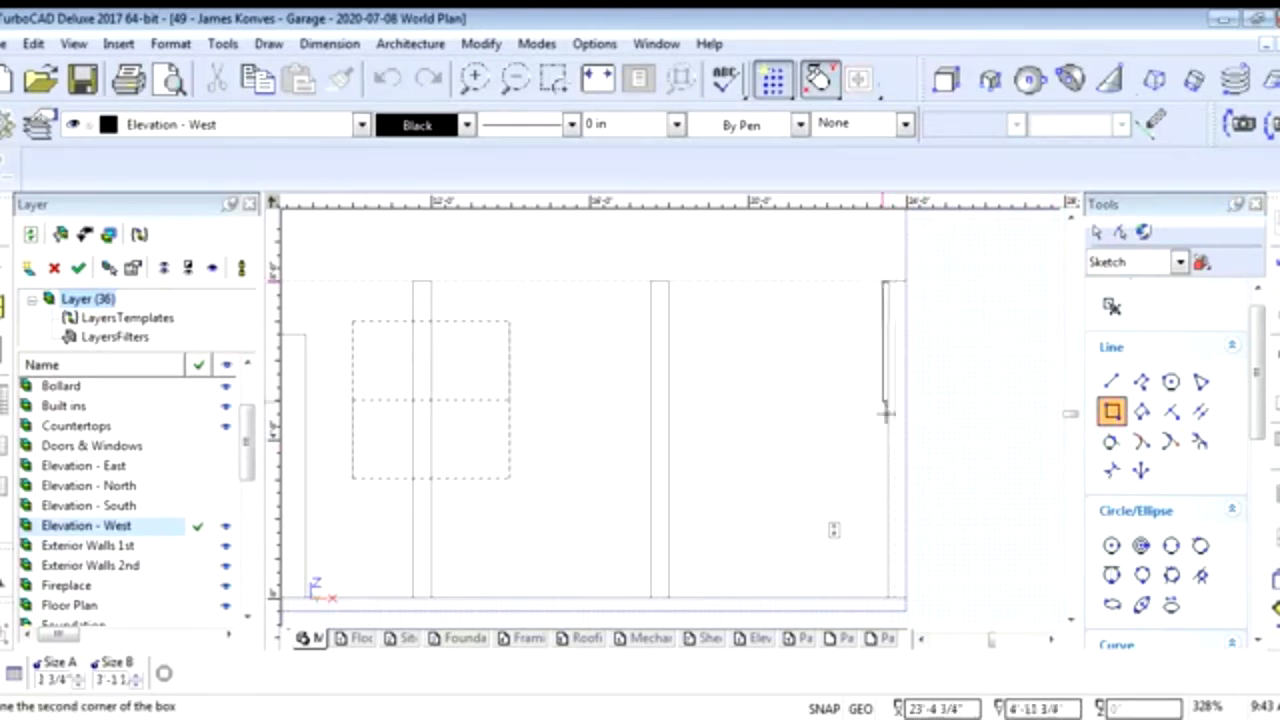
pyautogui.click(905, 597)
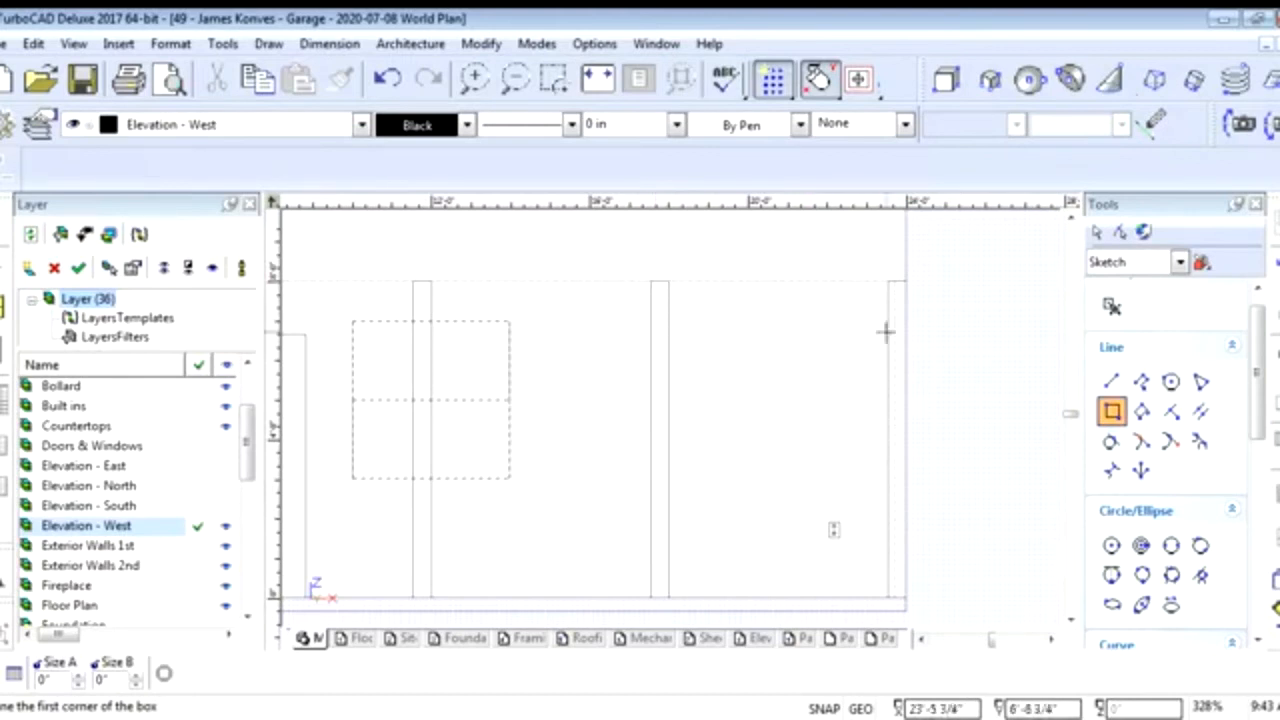
pyautogui.click(651, 280)
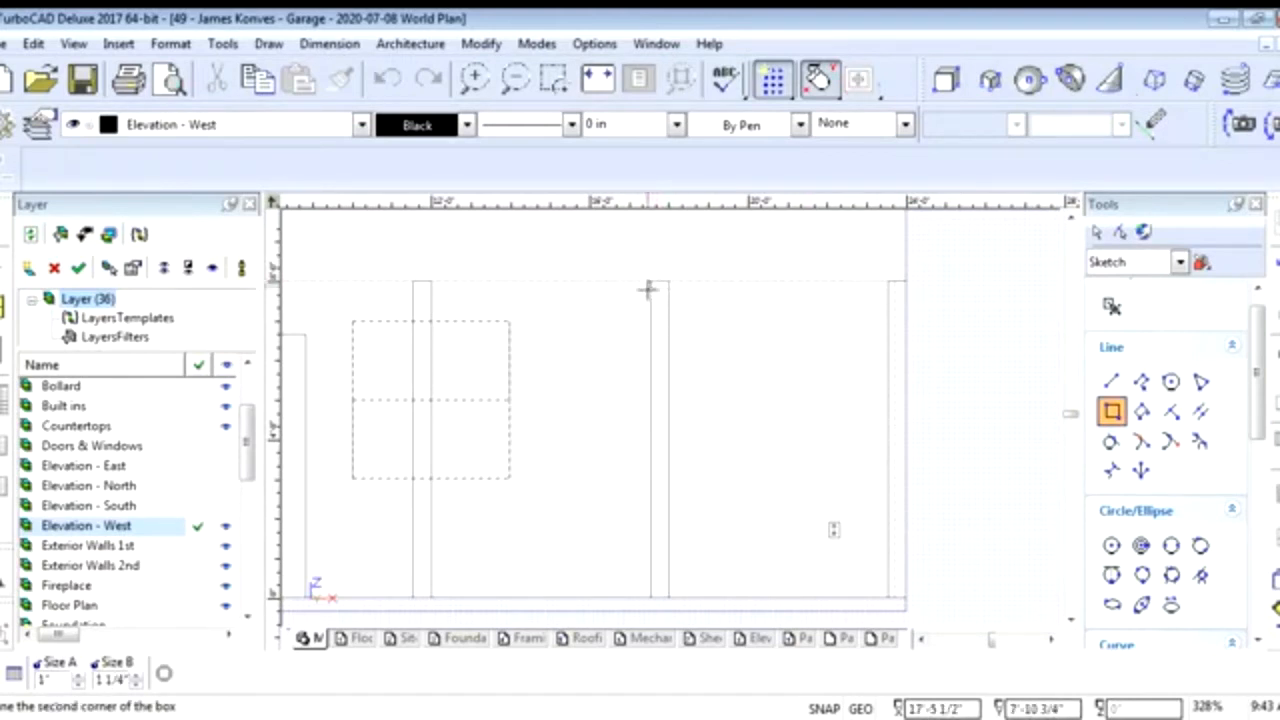
pyautogui.click(668, 597)
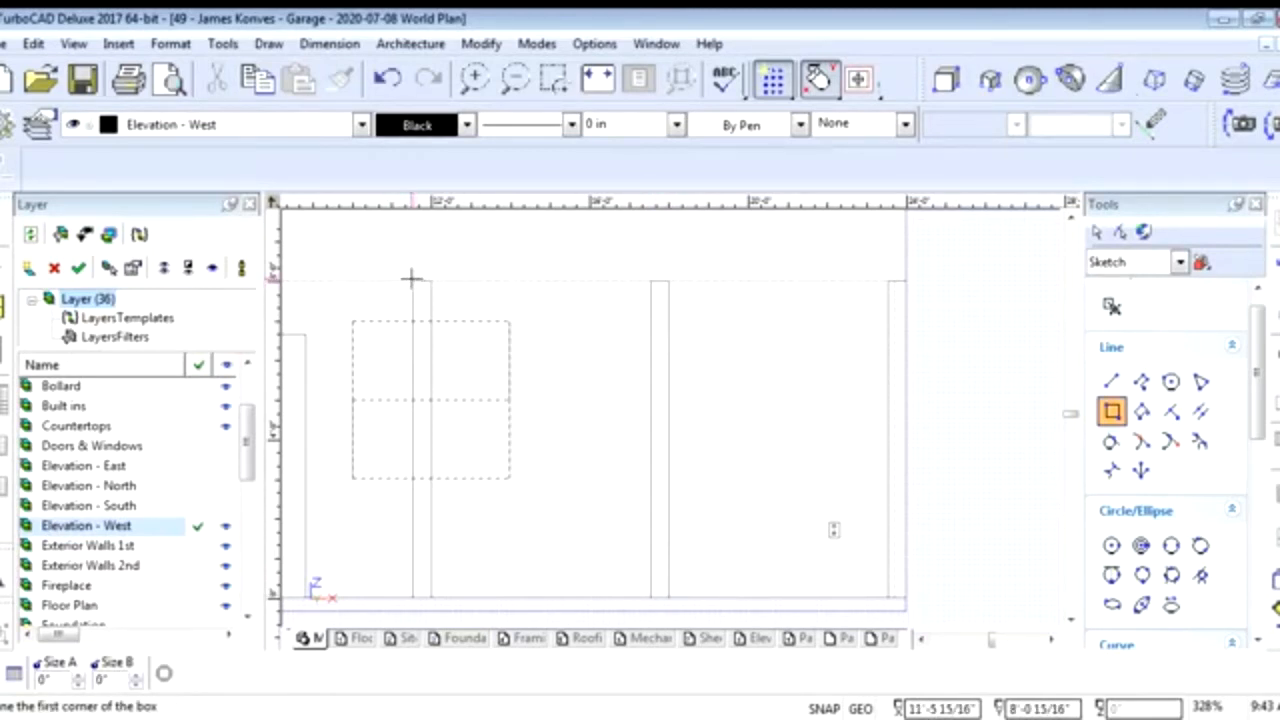
pyautogui.click(411, 279)
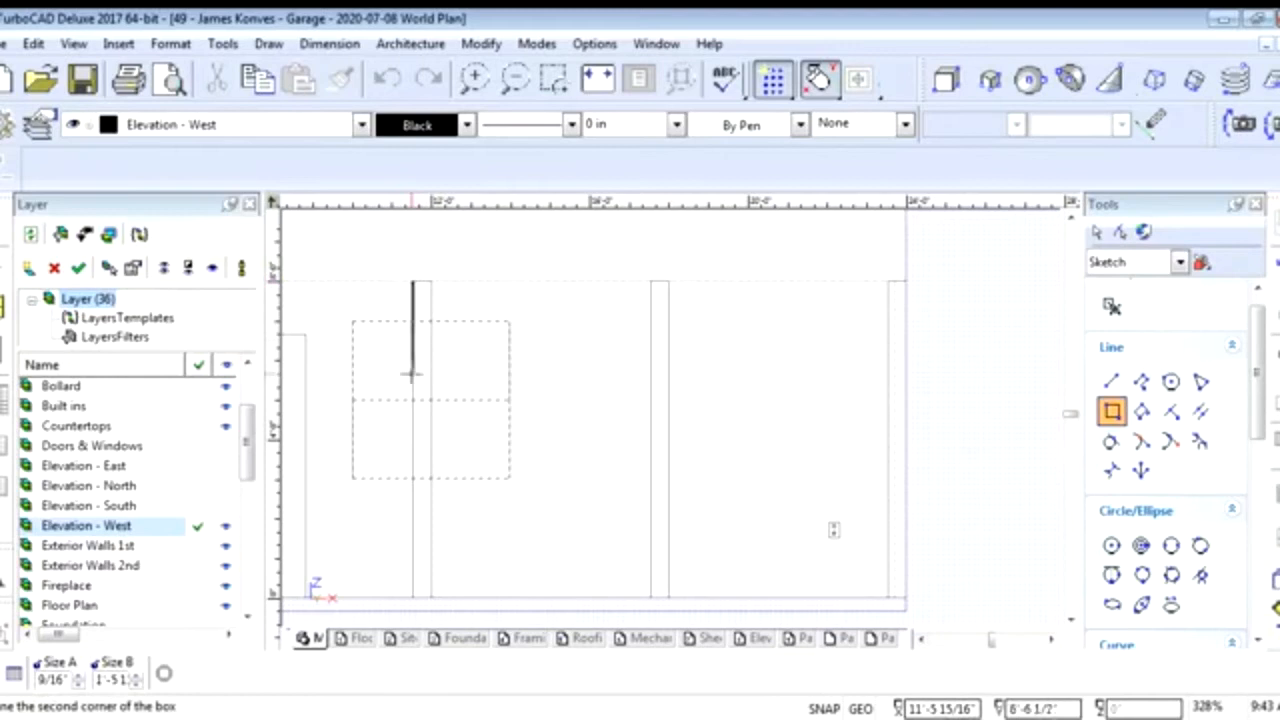
pyautogui.click(431, 597)
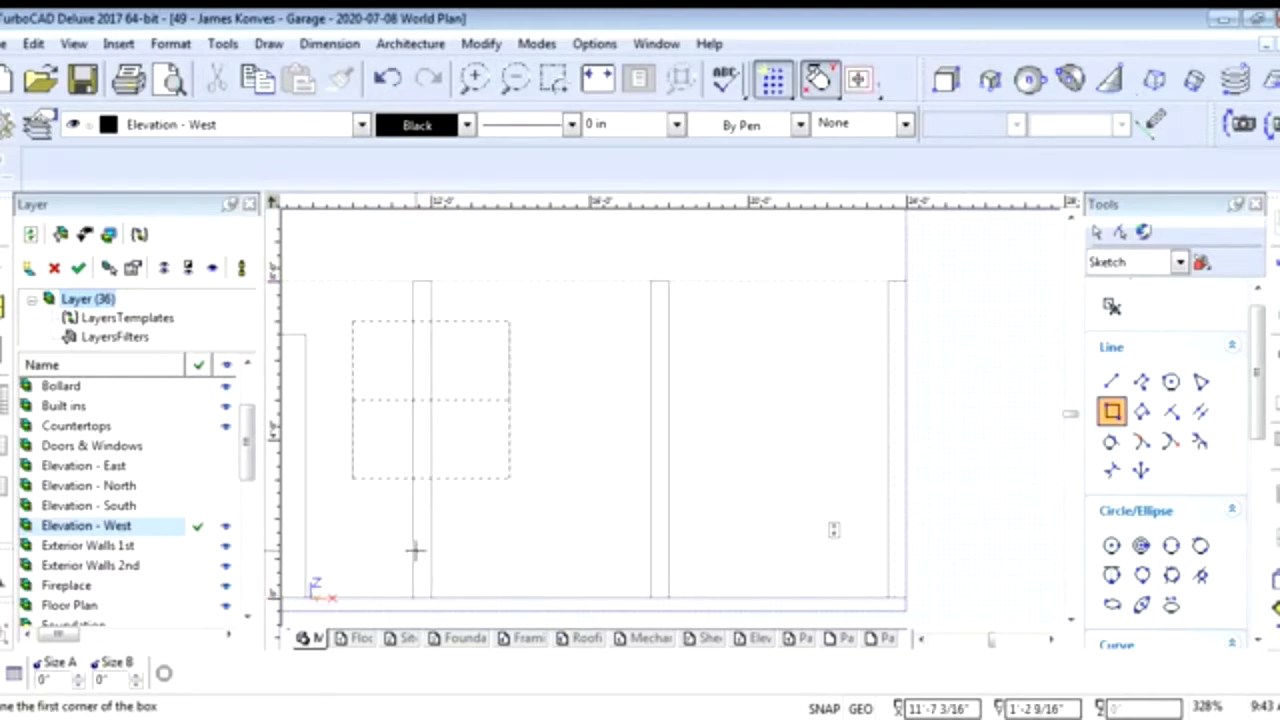
# Draw a rectangle over the lower wall section beside the door, from its top outer corner to its inner corner on the base line
pyautogui.scroll(-1, 415, 550)
pyautogui.scroll(1, 665, 400)
pyautogui.scroll(-1, 700, 400)
pyautogui.scroll(1, 690, 405)
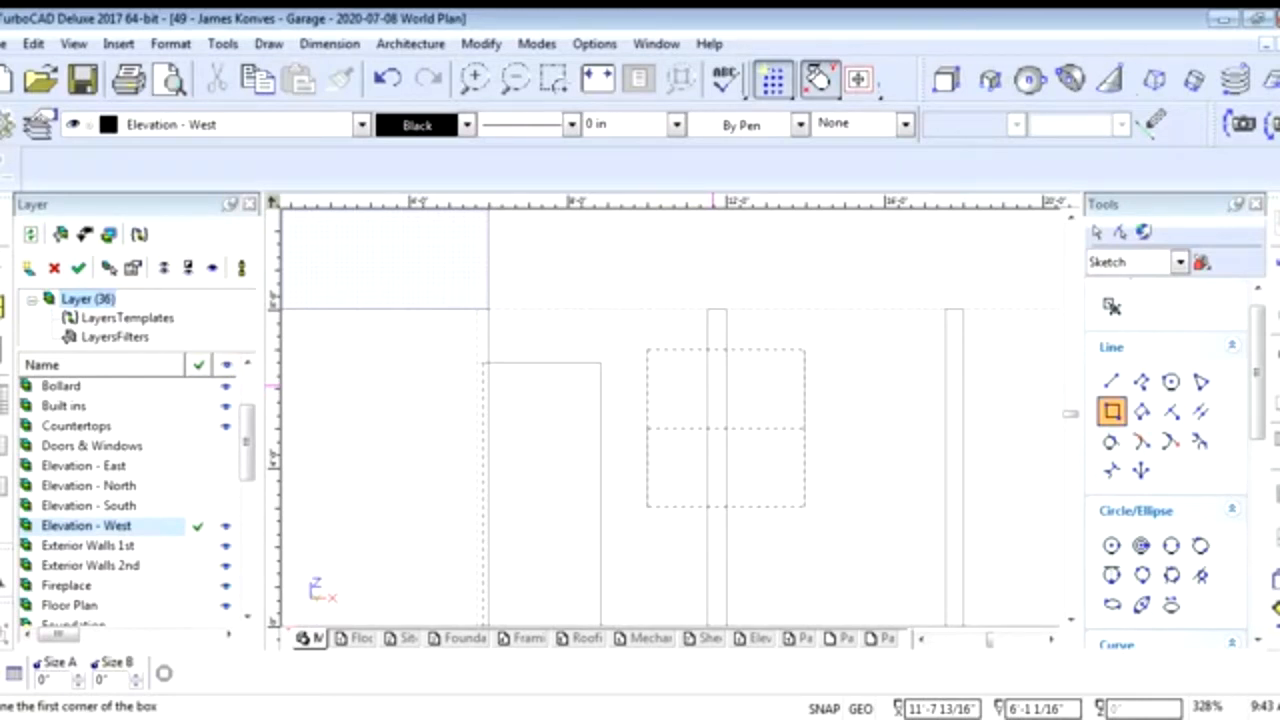
pyautogui.scroll(-1, 564, 369)
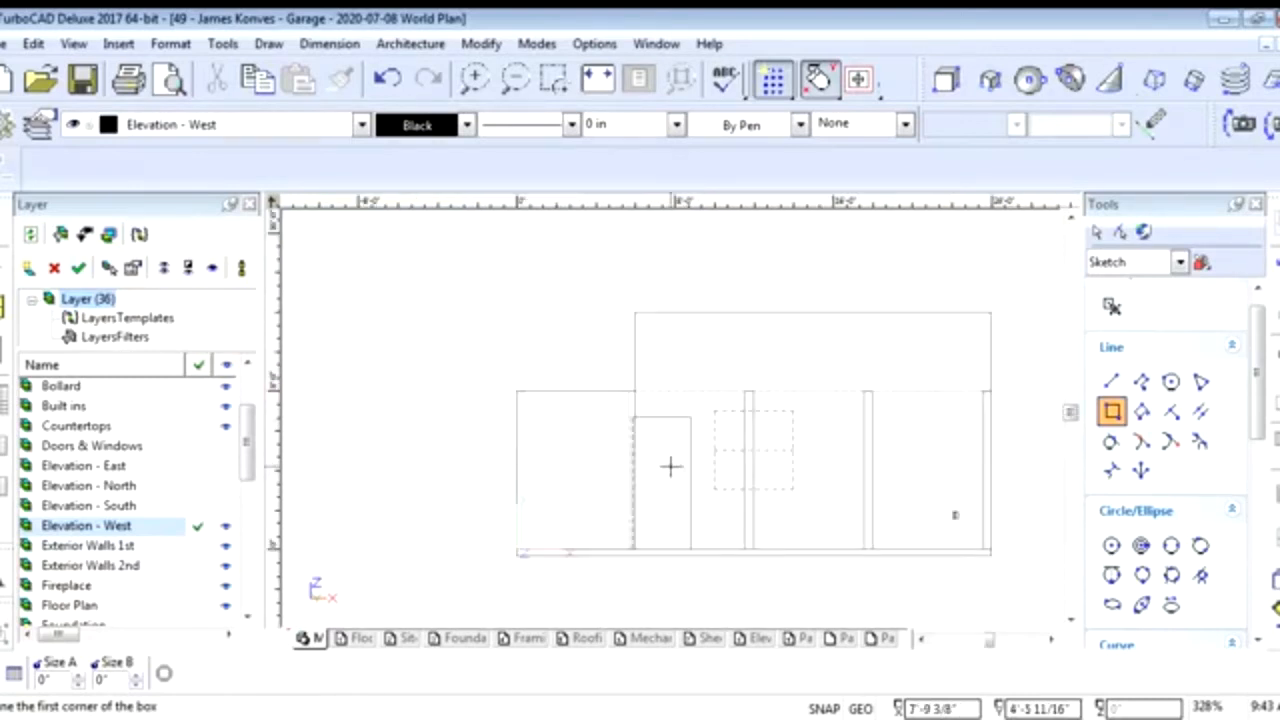
pyautogui.scroll(-1, 568, 444)
pyautogui.scroll(1, 670, 418)
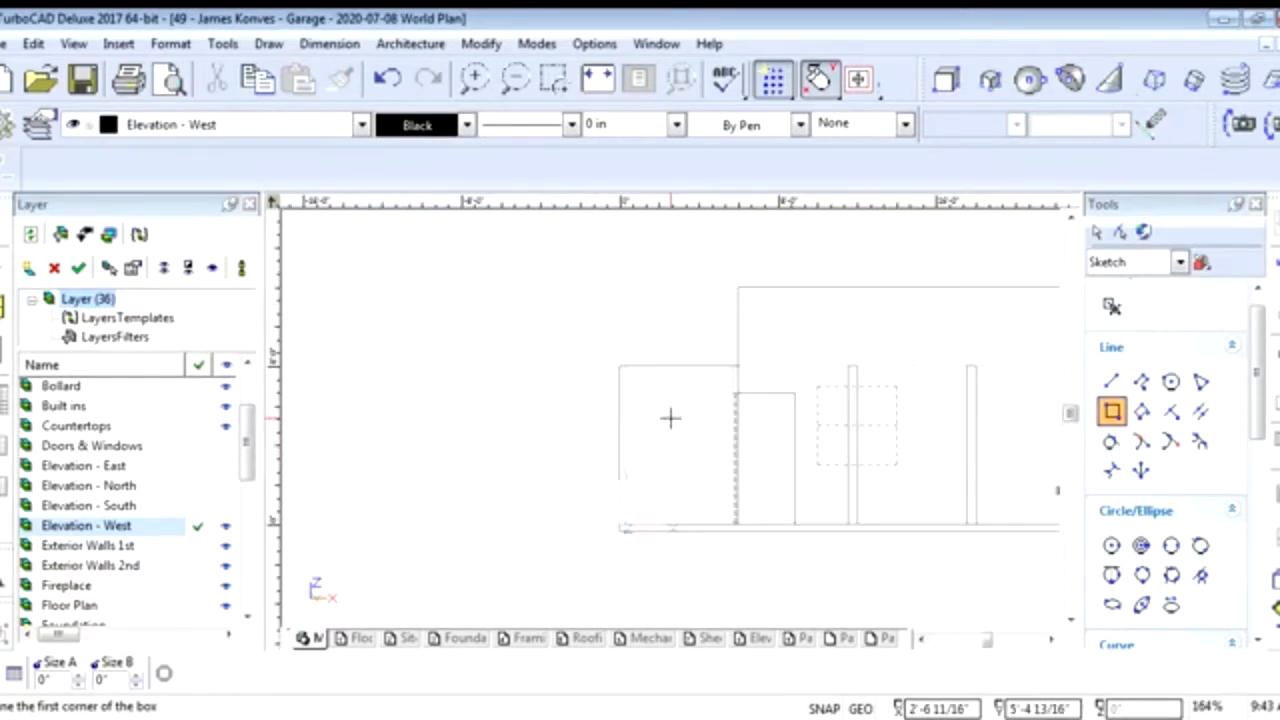
pyautogui.click(618, 364)
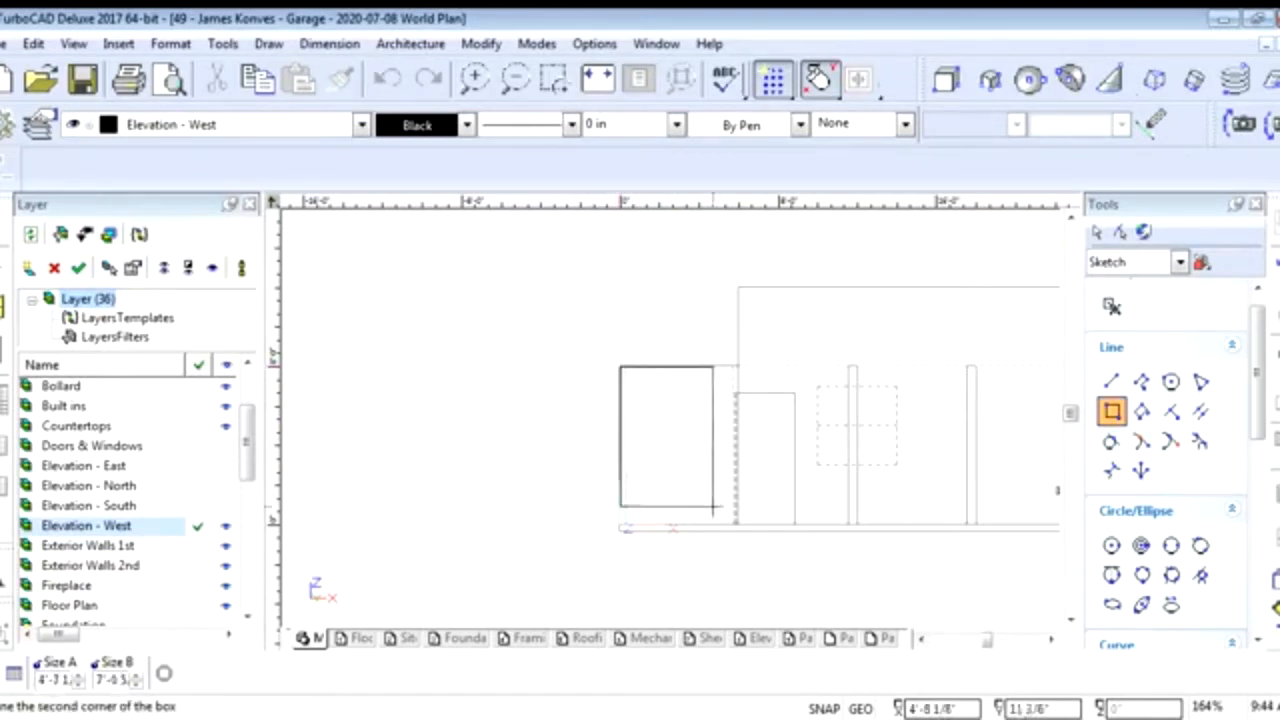
pyautogui.click(738, 524)
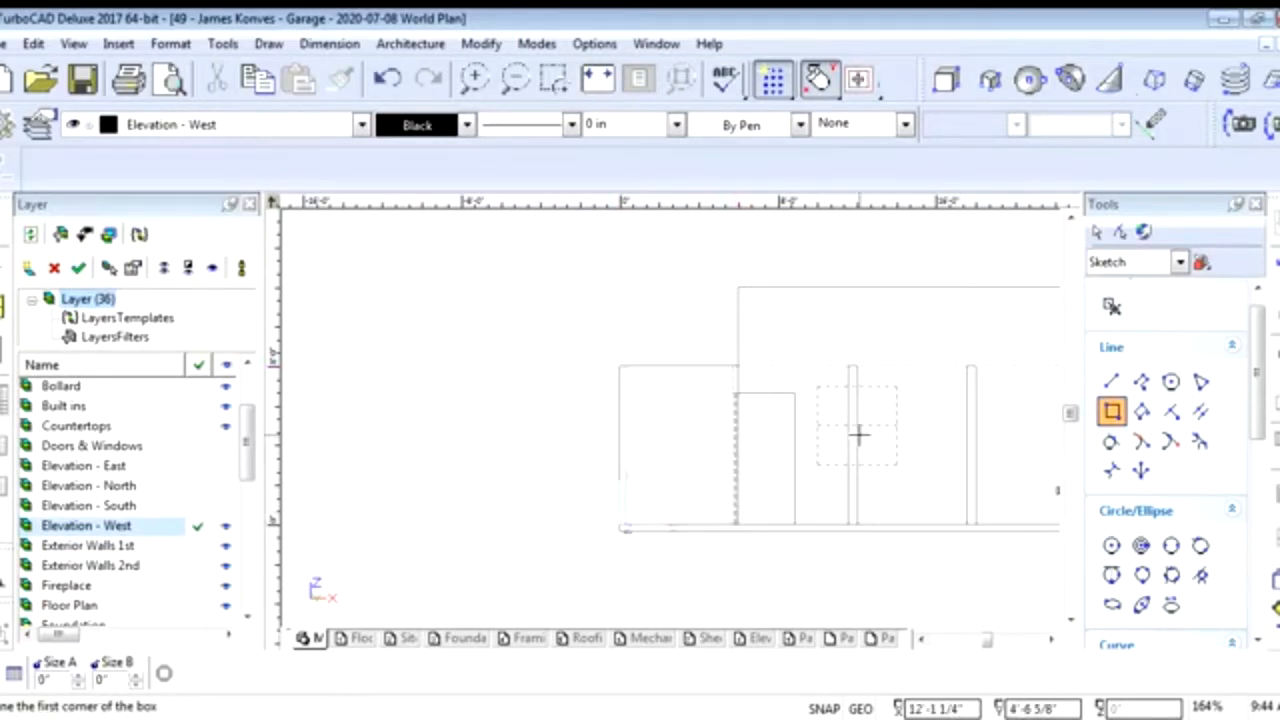
# Draw a 6' by 4' rectangle directly above the lower wall section, starting at its inner top corner, and end the Rectangle command
pyautogui.moveTo(857, 434); pyautogui.dragTo(669, 417, button='middle')
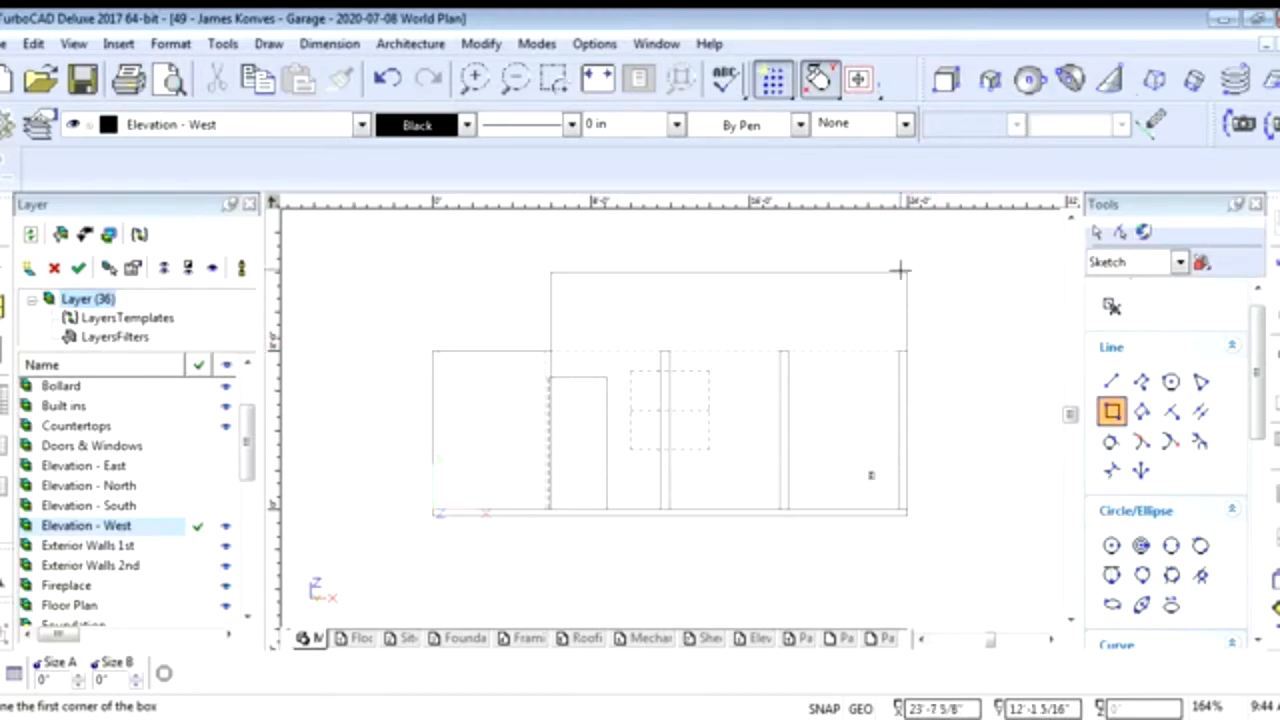
pyautogui.click(1101, 384)
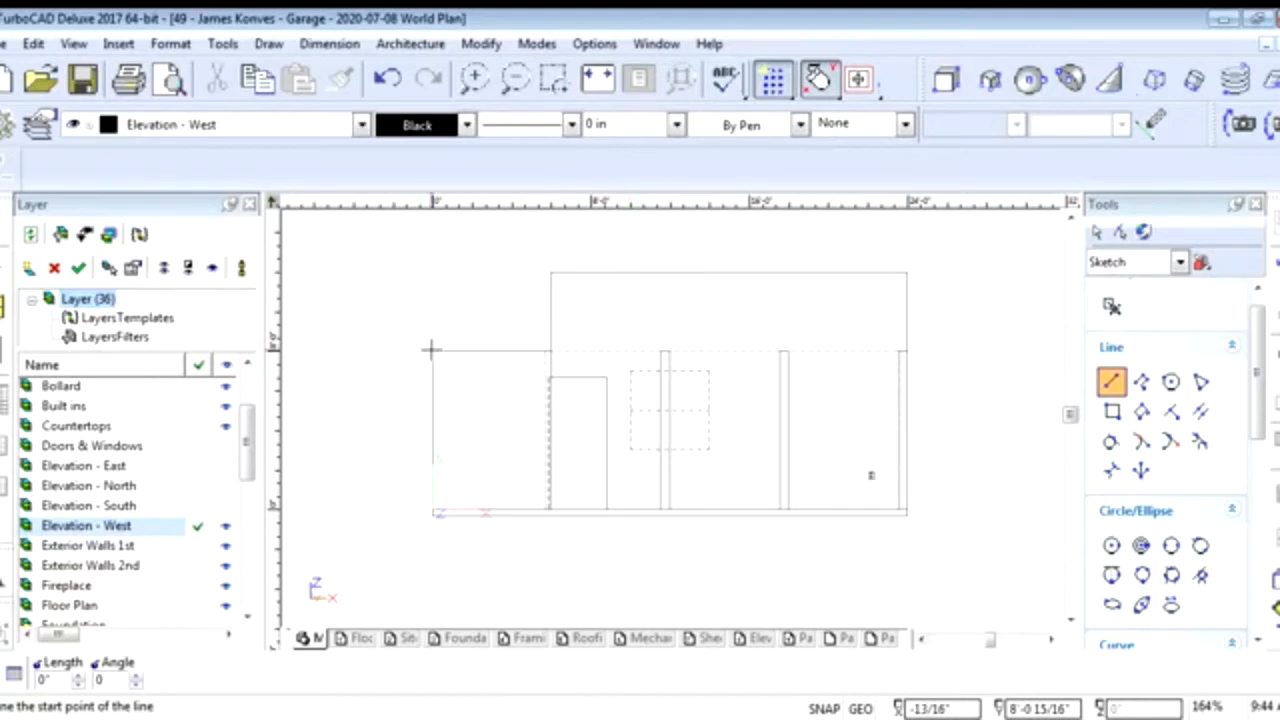
pyautogui.click(1111, 411)
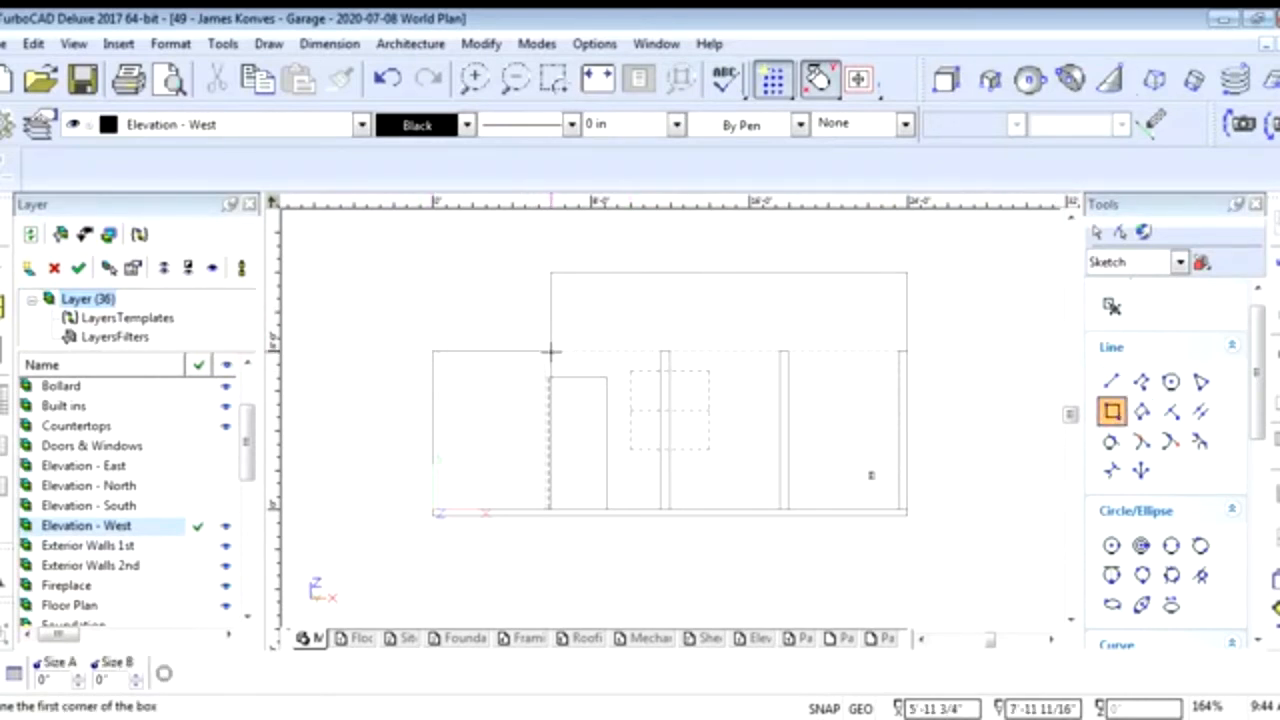
pyautogui.click(550, 351)
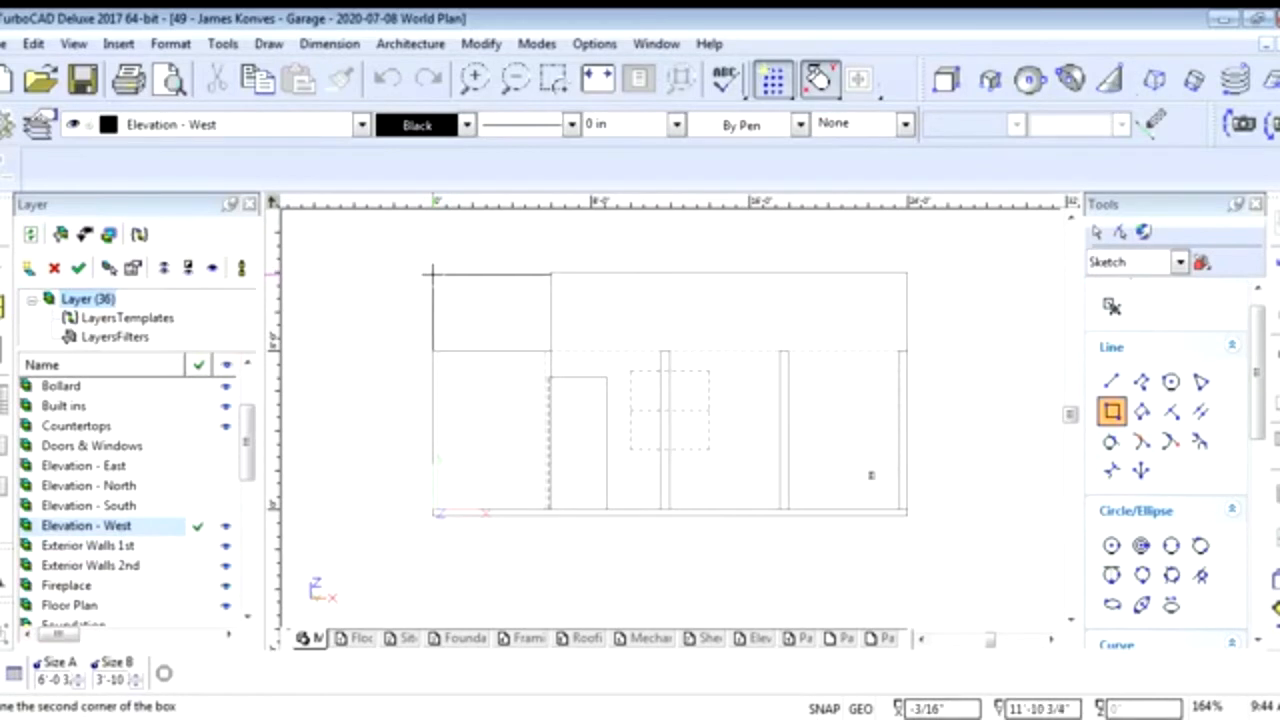
pyautogui.press('Tab')
pyautogui.write("6'")
pyautogui.press('Tab')
pyautogui.write("4'")
pyautogui.press('Return')
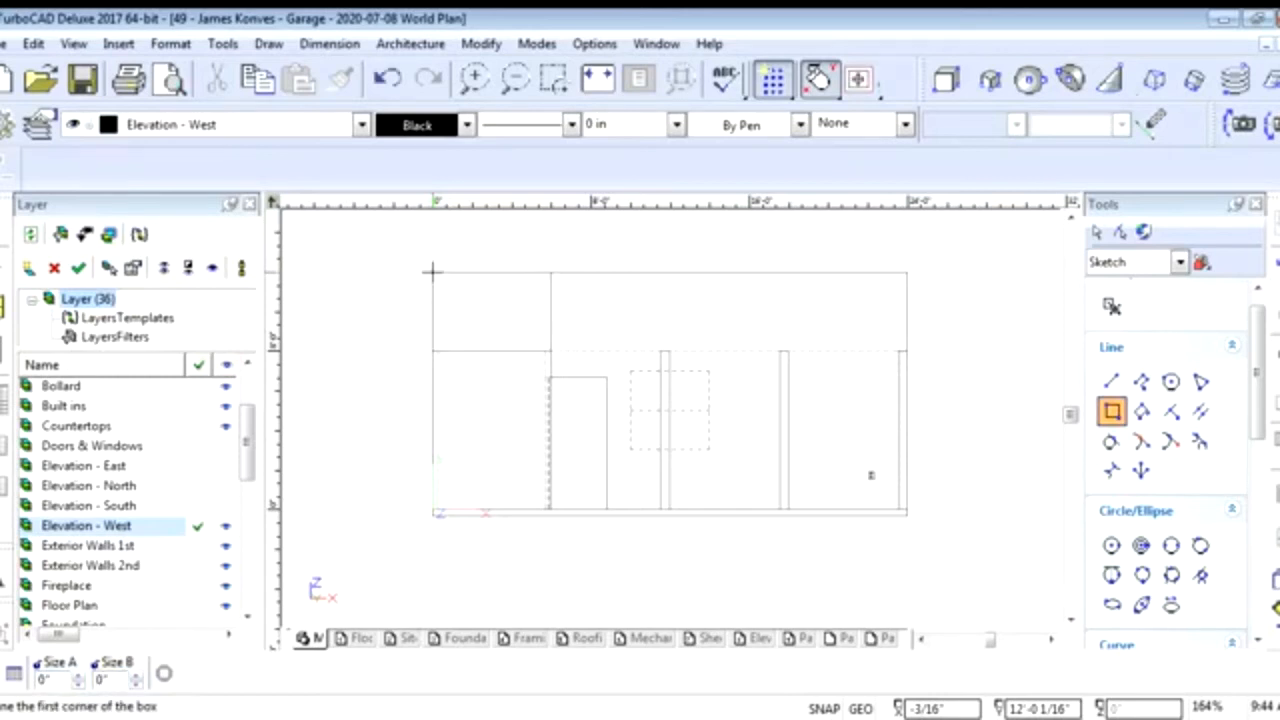
pyautogui.press('Escape')
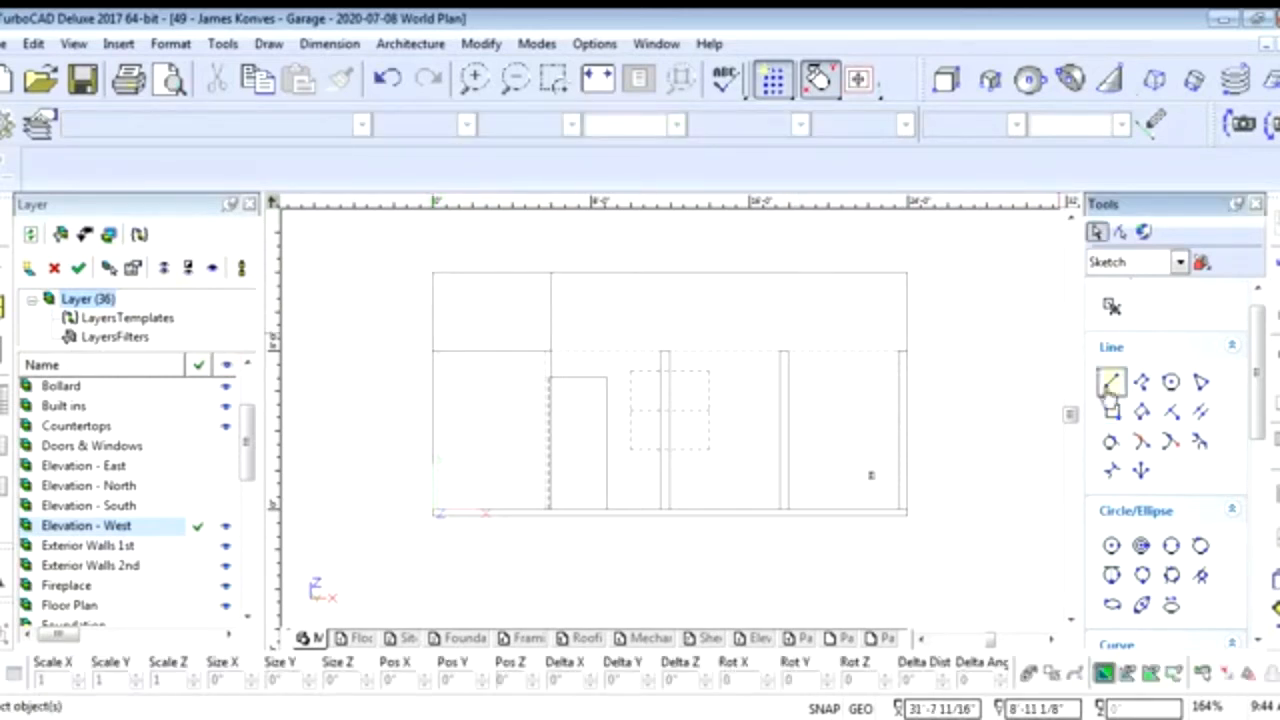
# Draw a 1' horizontal line outward from the top outer corner of the upper wall rectangle, and end the Line command
pyautogui.click(1113, 384)
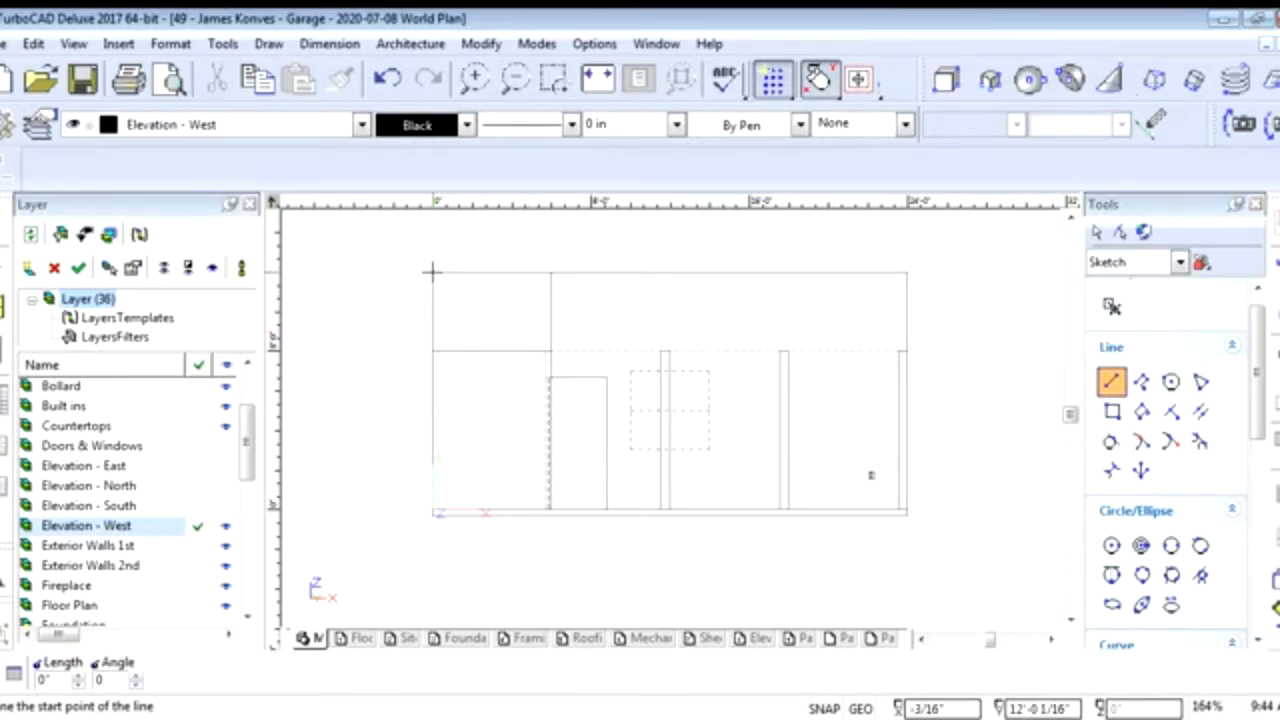
pyautogui.click(1112, 411)
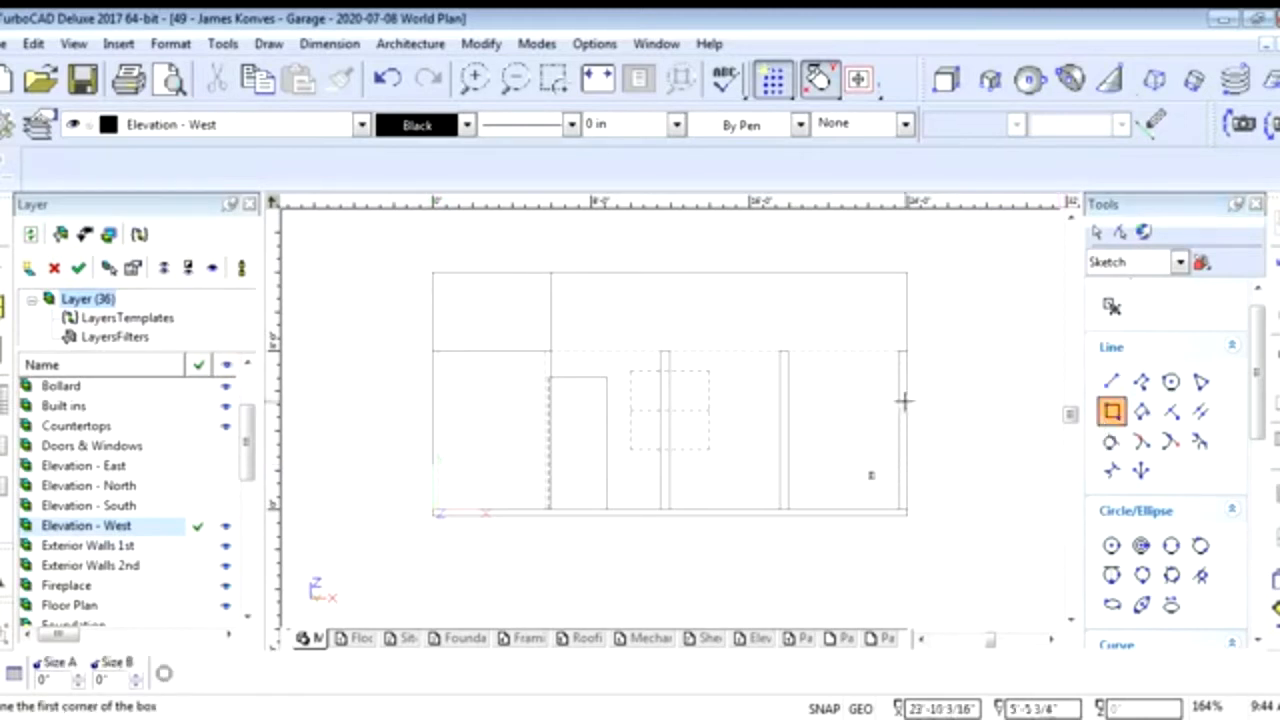
pyautogui.click(1112, 383)
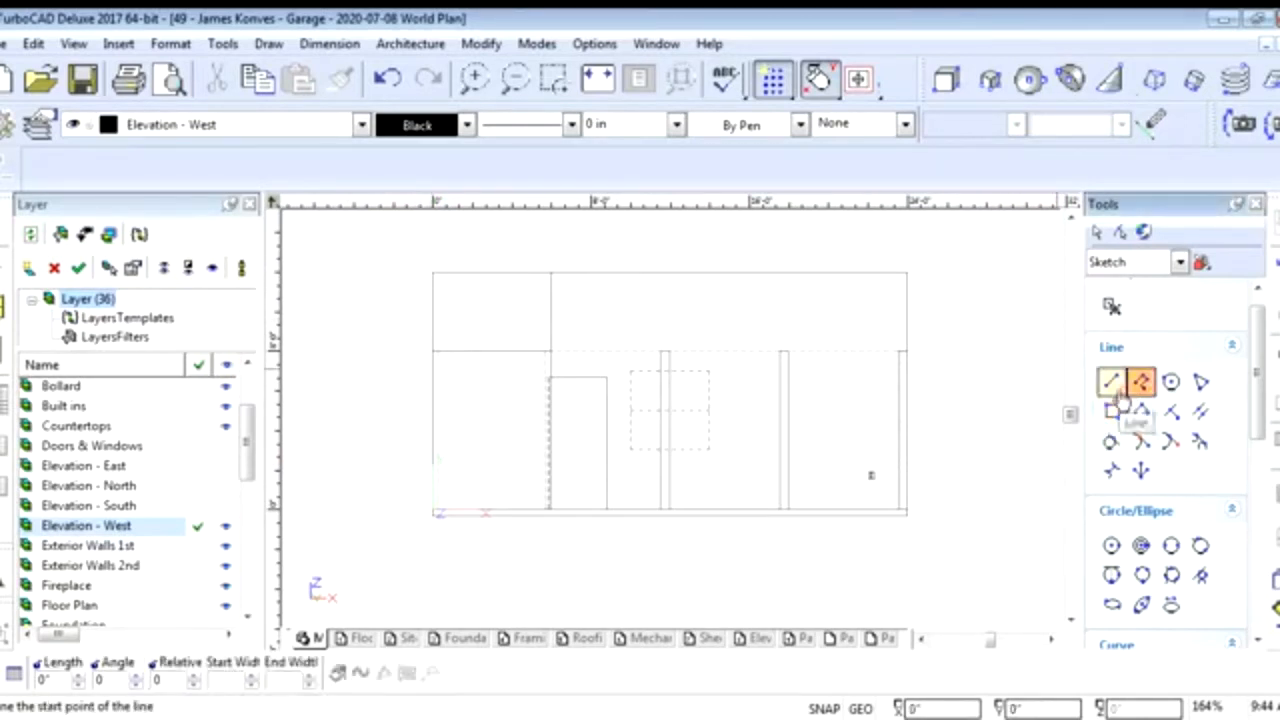
pyautogui.click(431, 271)
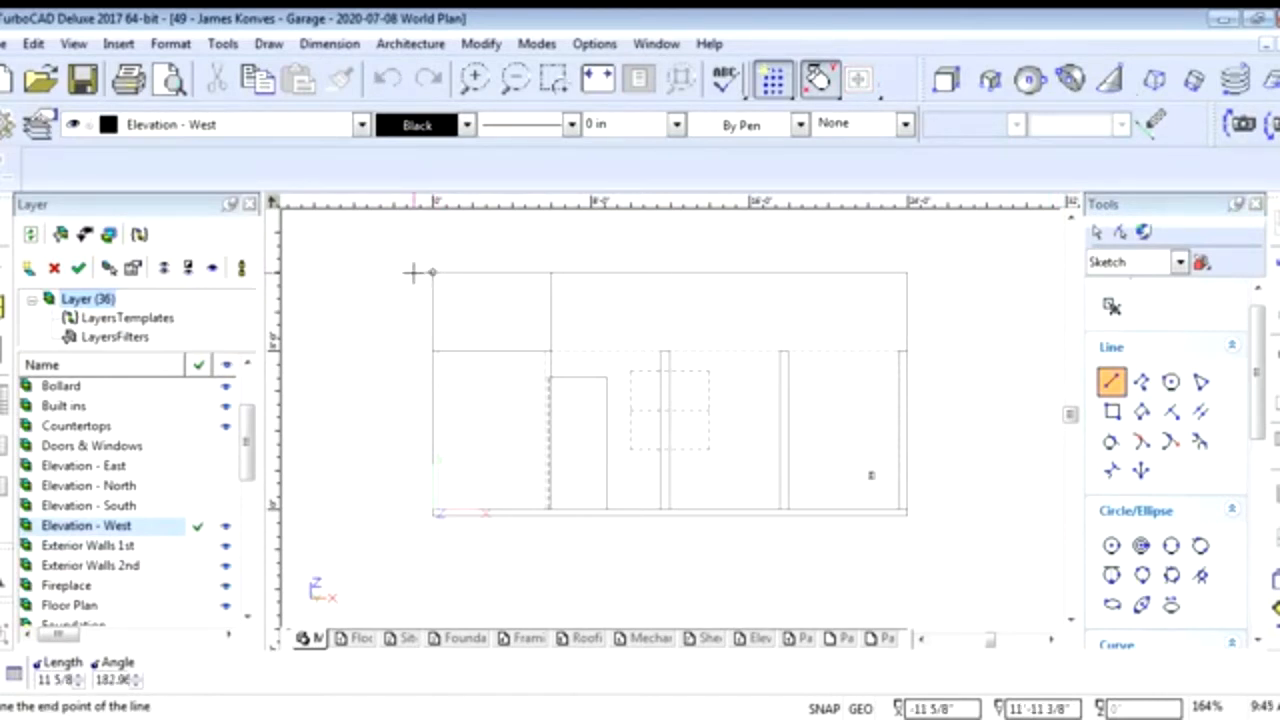
pyautogui.press('Tab')
pyautogui.press('Return')
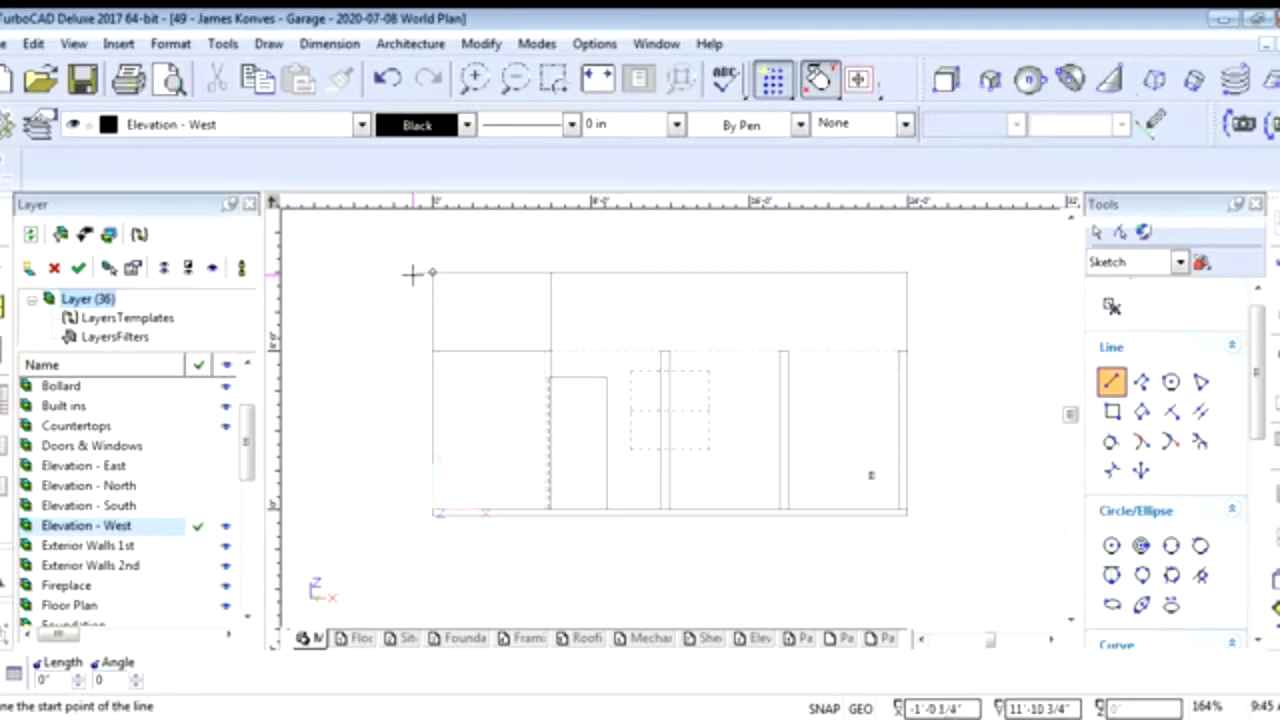
pyautogui.press('Escape')
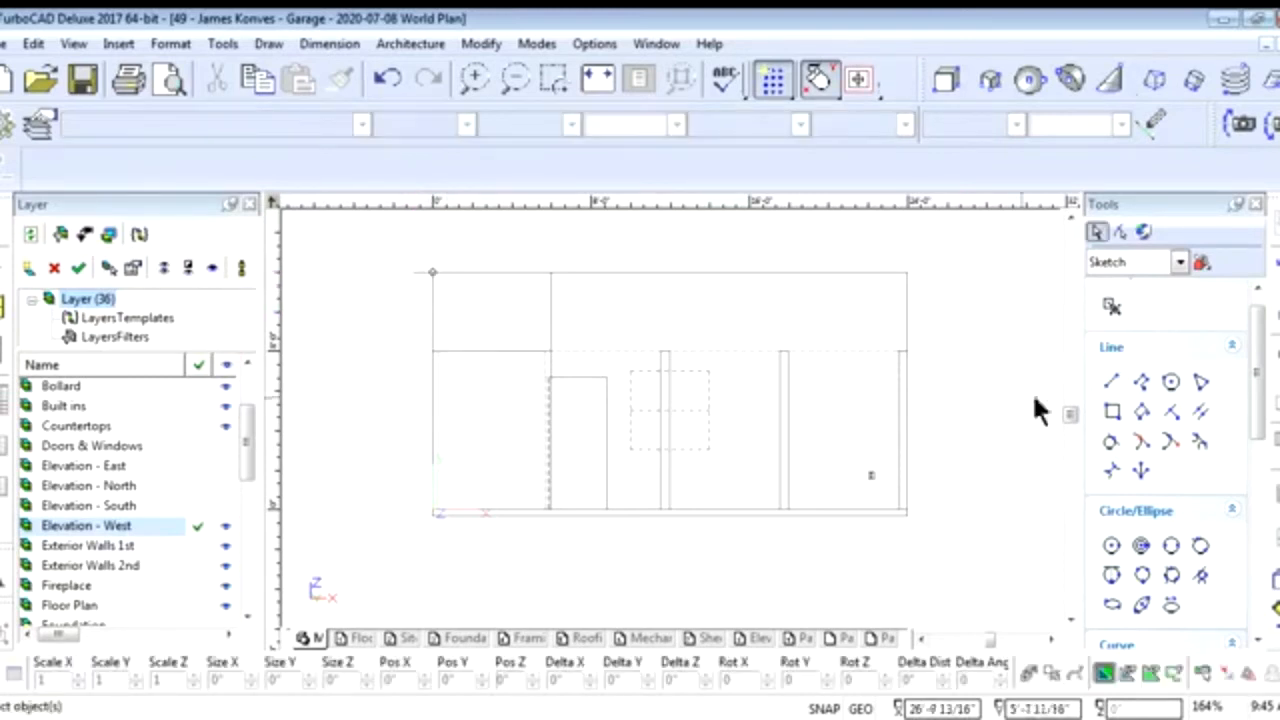
pyautogui.click(1111, 413)
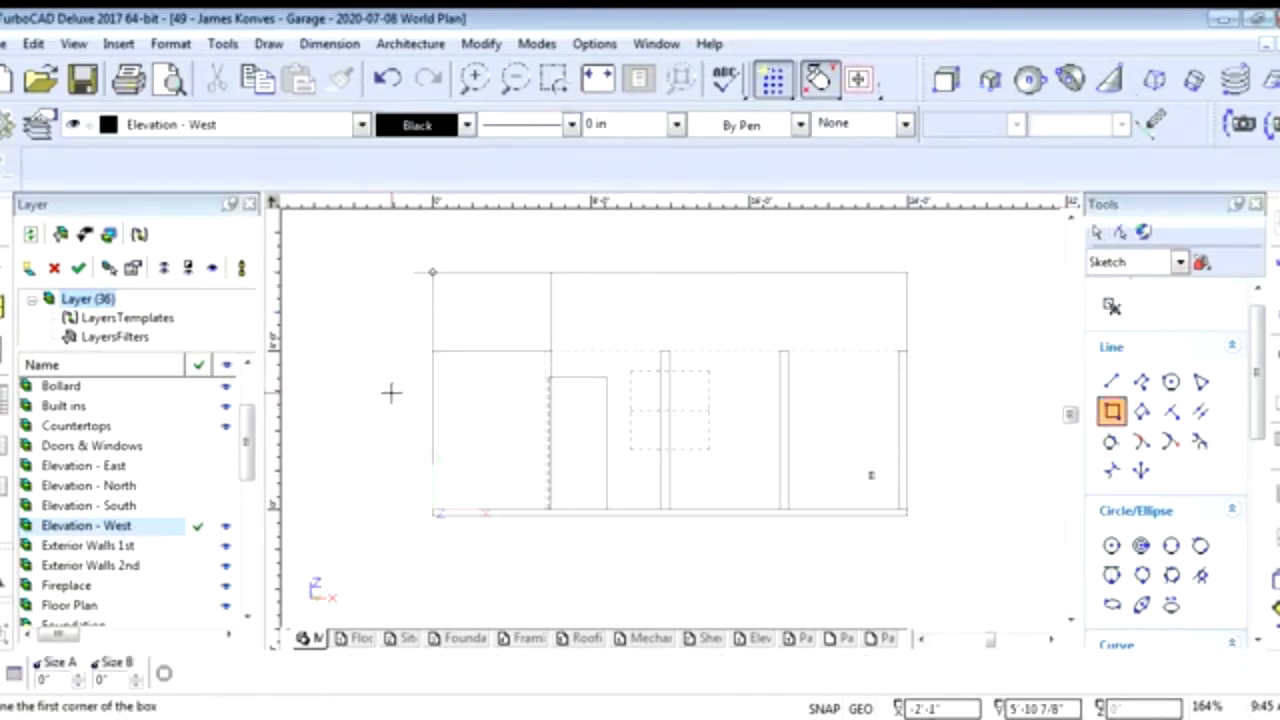
pyautogui.press('Escape')
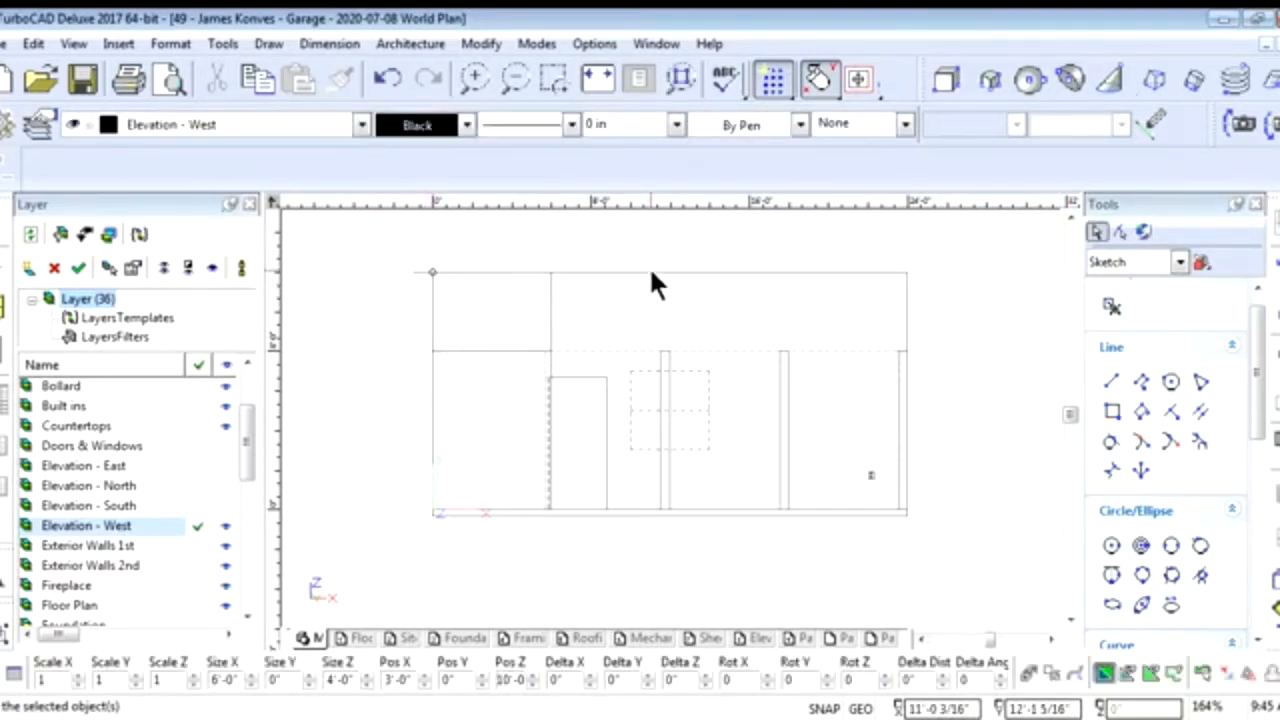
pyautogui.click(667, 514)
pyautogui.click(653, 515)
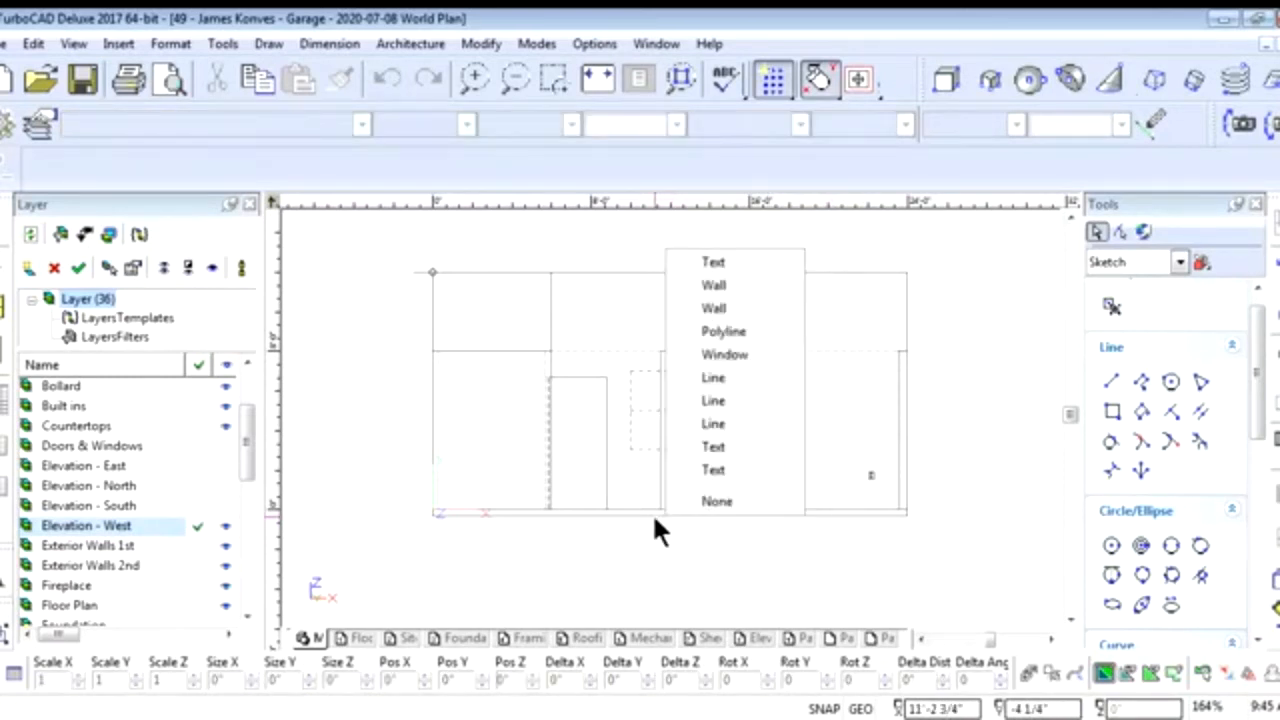
pyautogui.click(427, 271)
pyautogui.click(486, 334)
pyautogui.click(417, 274)
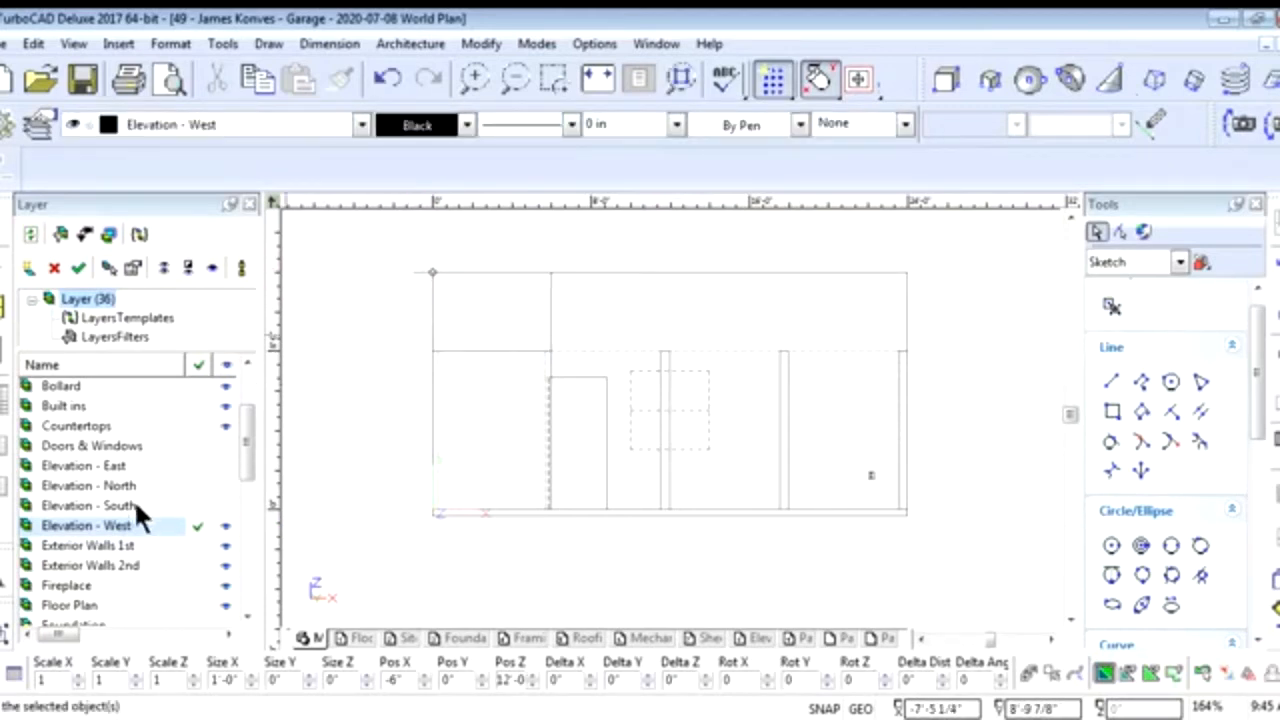
# Draw a 26' by 5' roof rectangle from the outer end of the 1' overhang line, and end the Rectangle command
pyautogui.click(1111, 411)
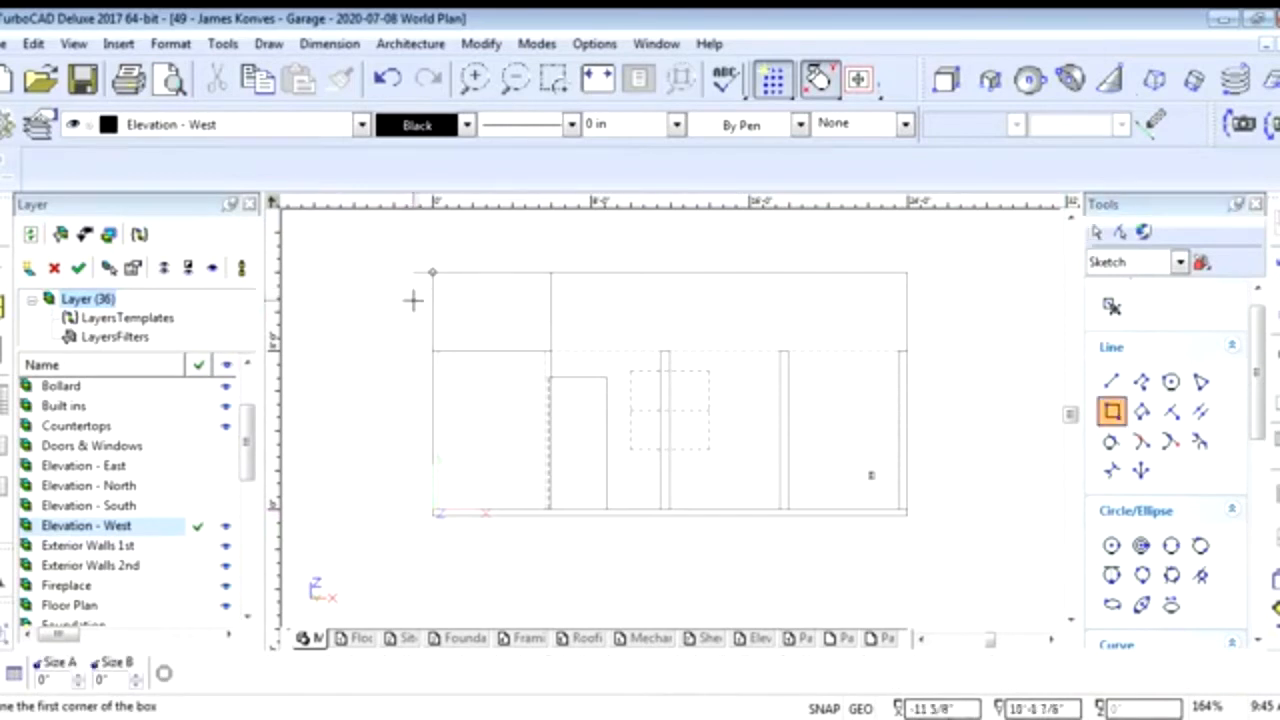
pyautogui.click(1111, 381)
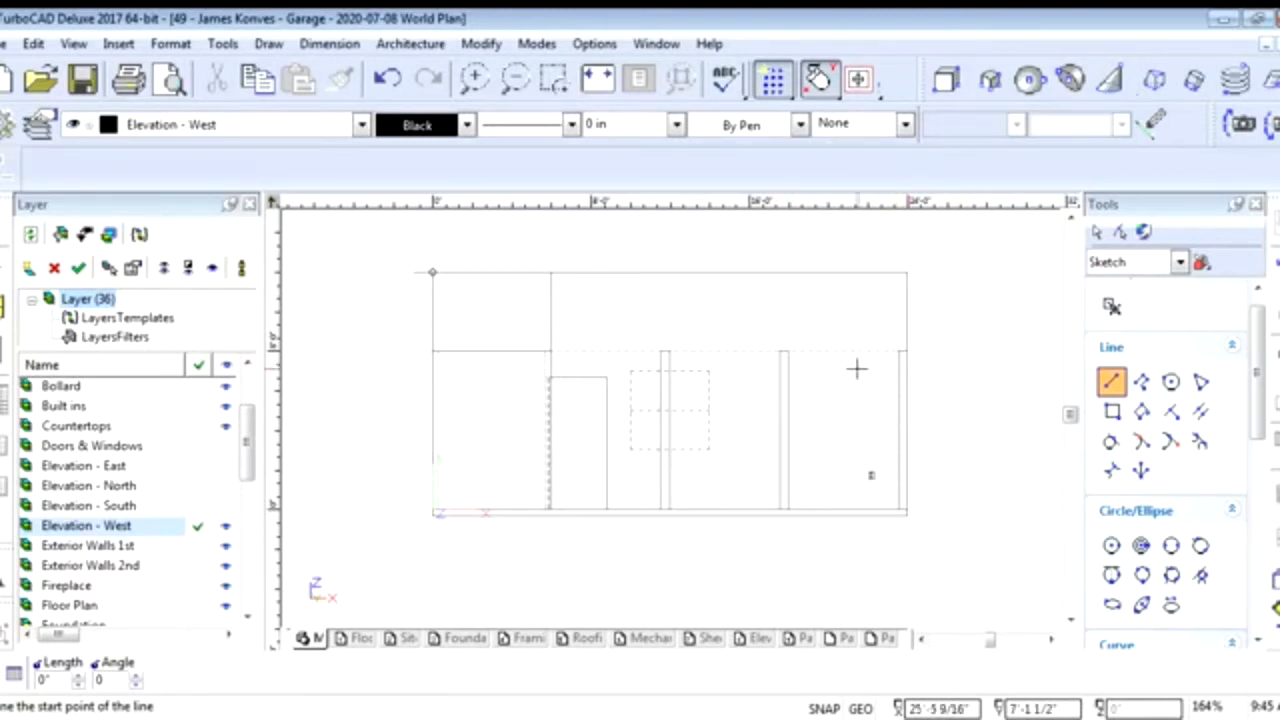
pyautogui.click(1111, 410)
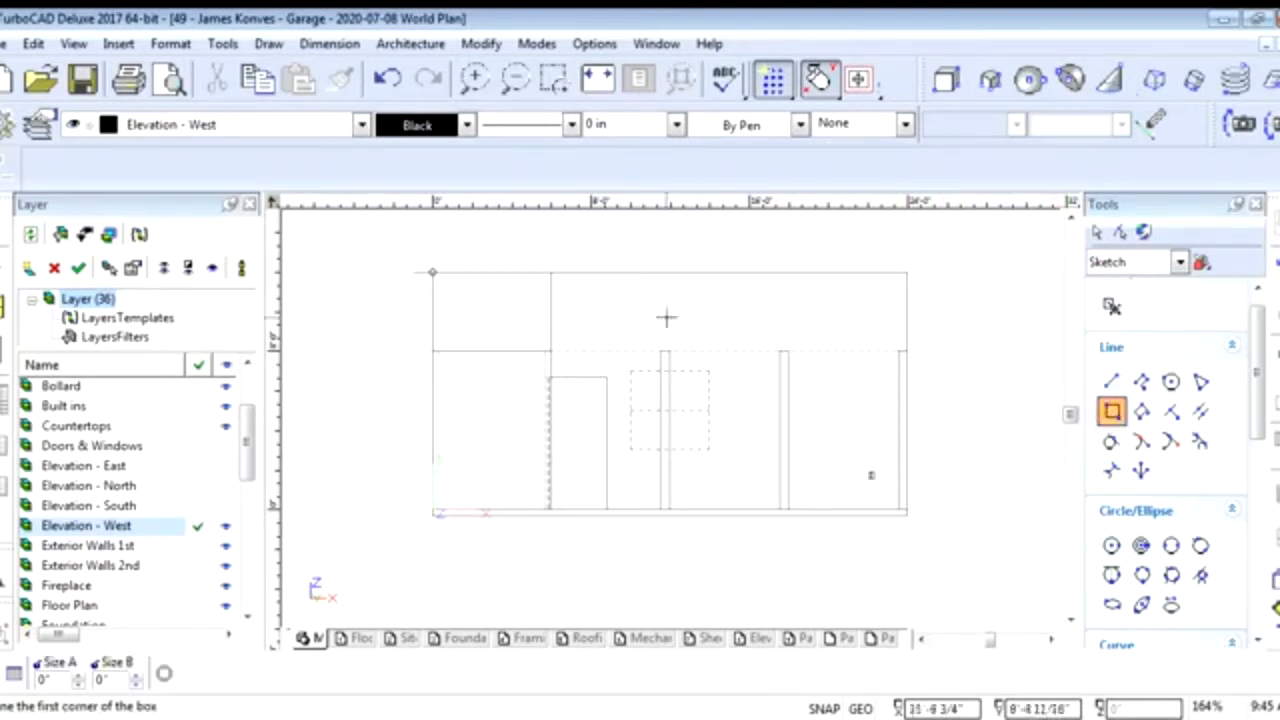
pyautogui.click(412, 272)
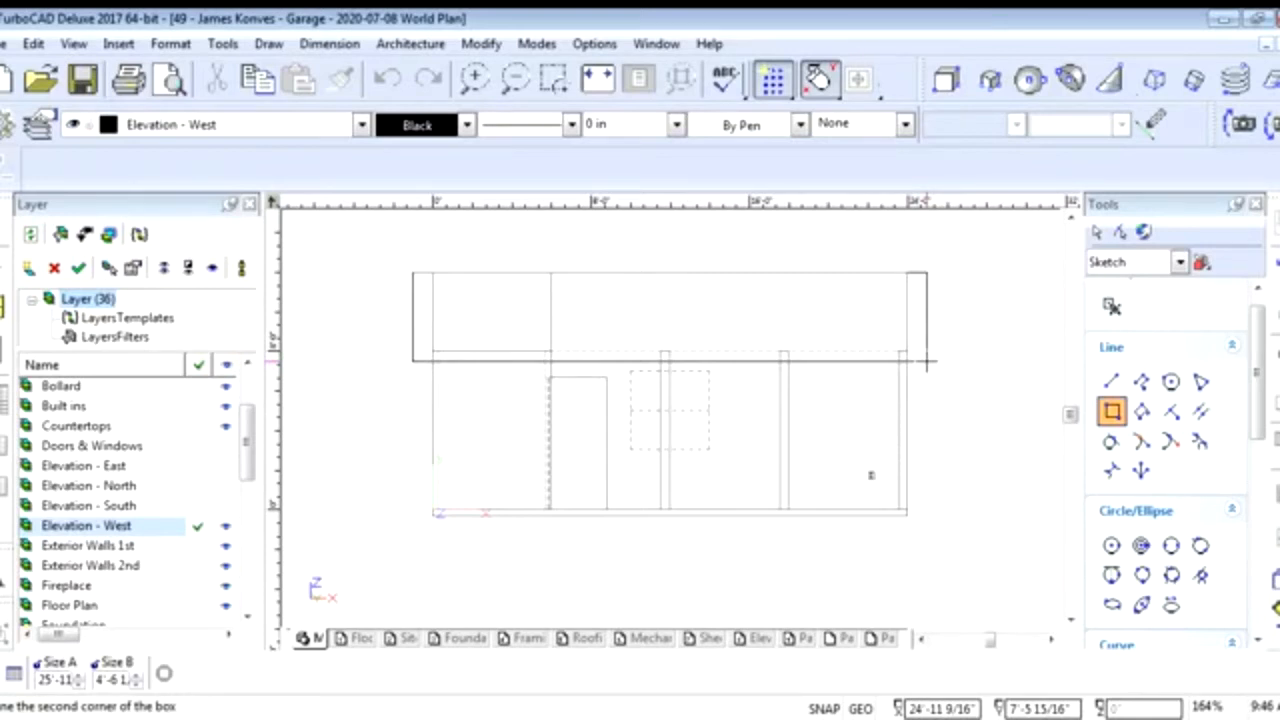
pyautogui.write('26')
pyautogui.press('Tab')
pyautogui.write("5'")
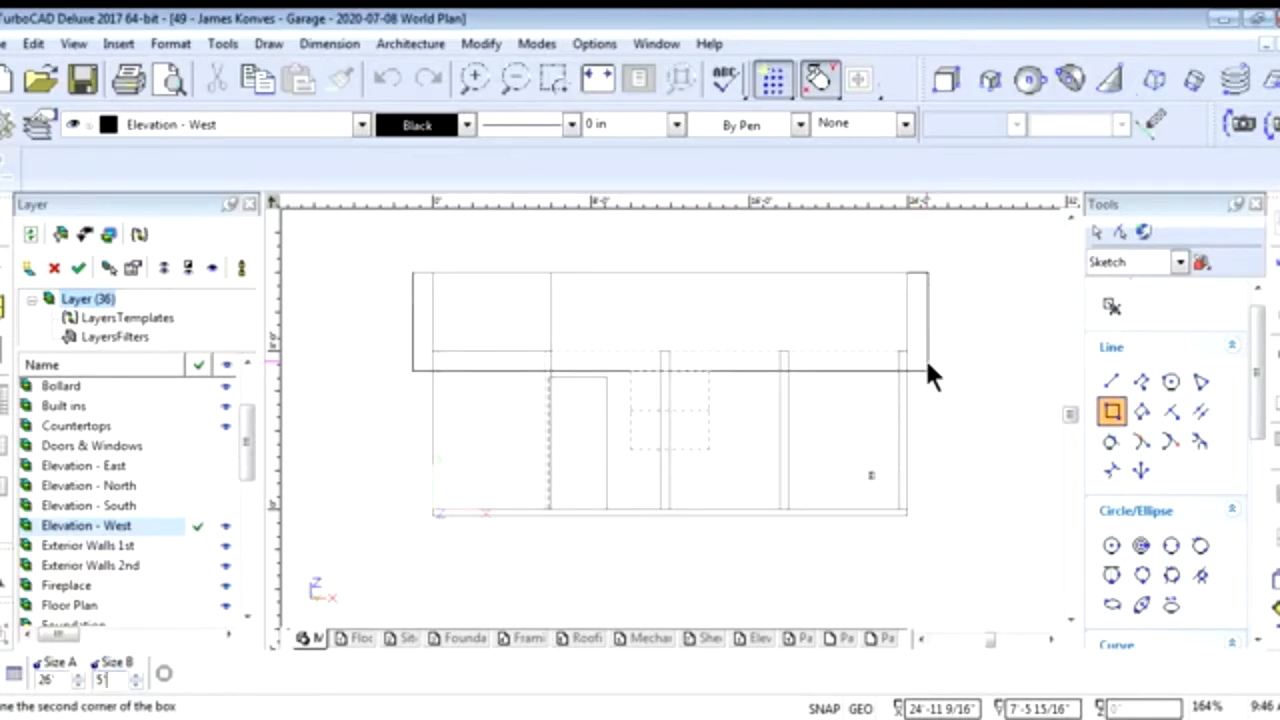
pyautogui.press('Return')
pyautogui.press('Escape')
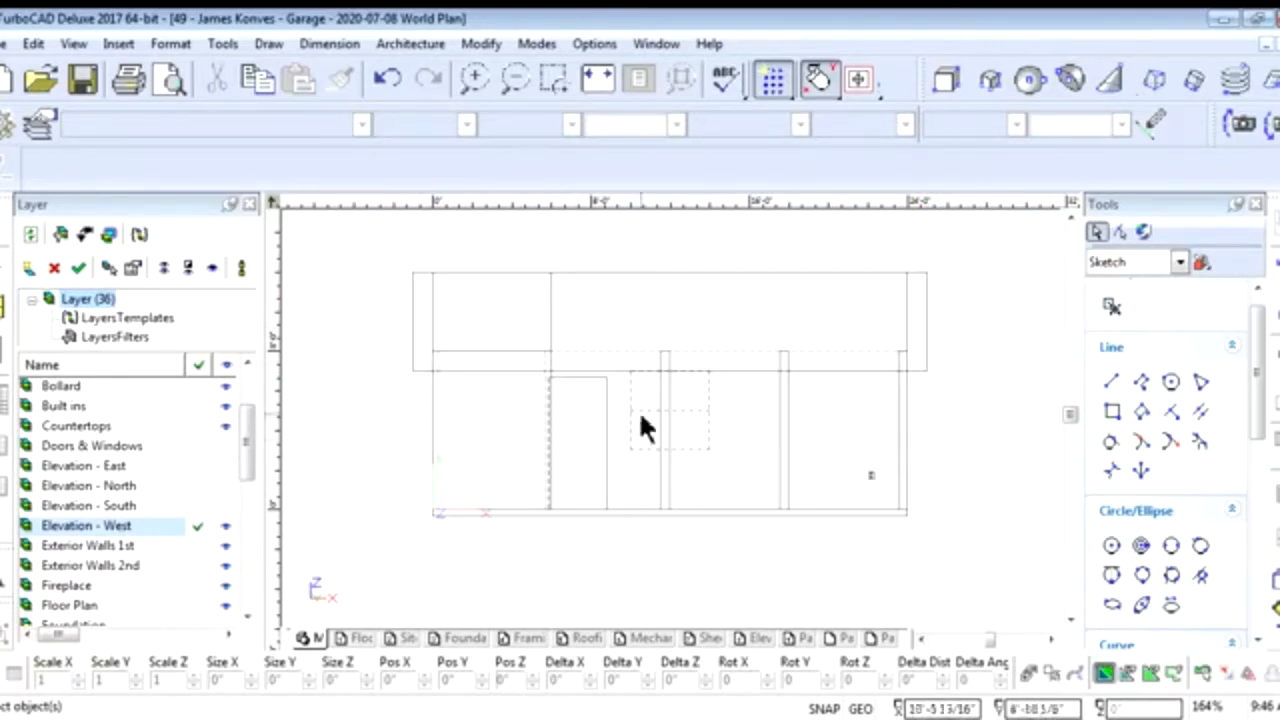
# Hide the Exterior Walls 1st layer, and delete the 6' by 4' upper wall rectangle and the 1' overhang line
pyautogui.moveTo(245, 471); pyautogui.dragTo(243, 488)
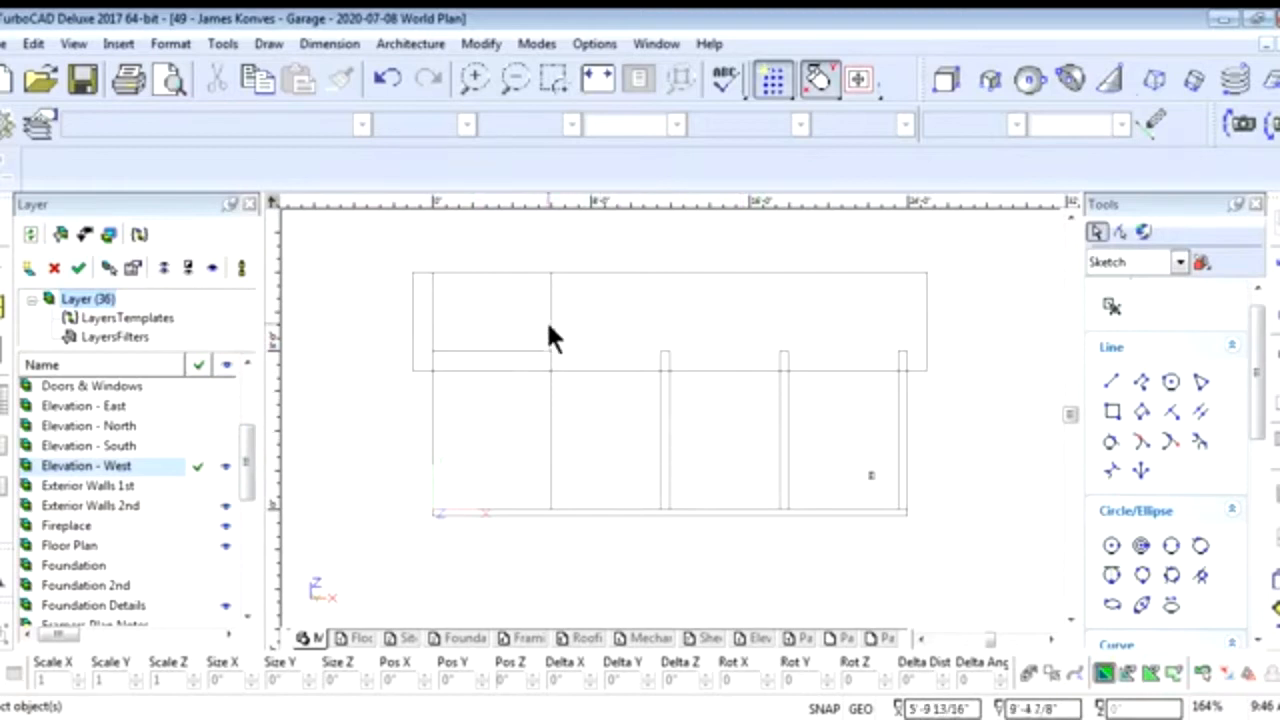
pyautogui.click(586, 351)
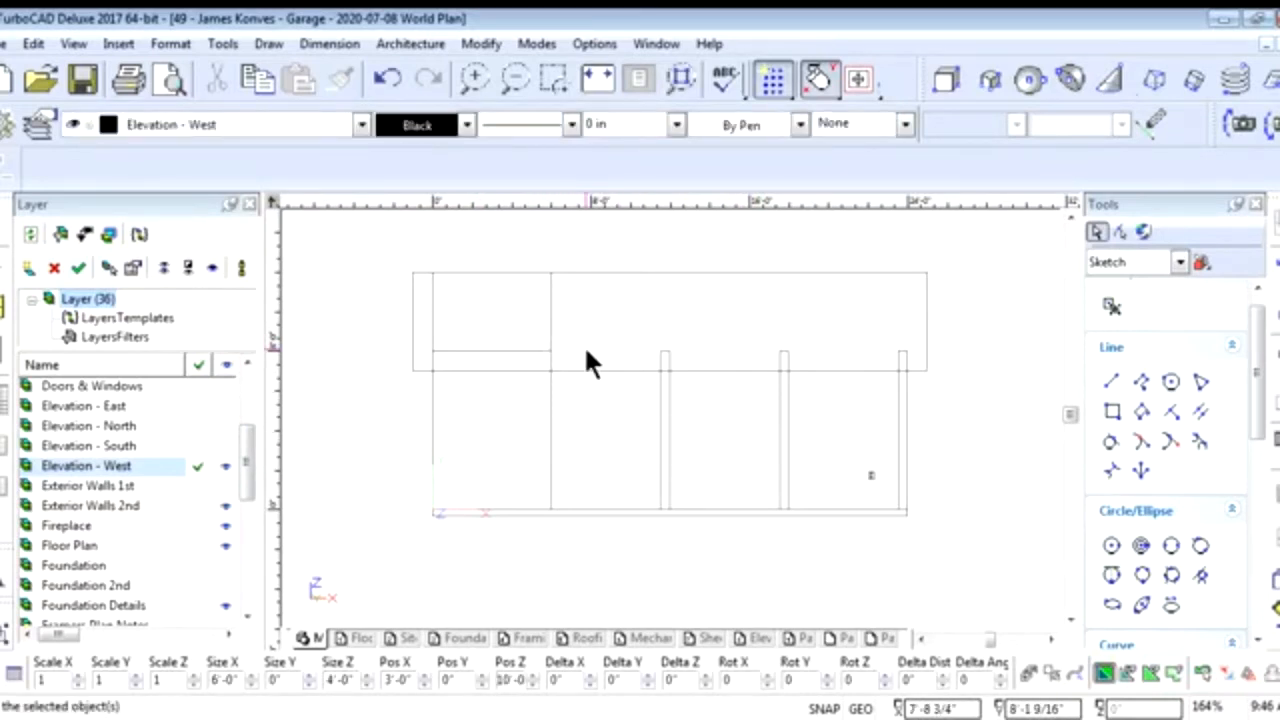
pyautogui.press('Delete')
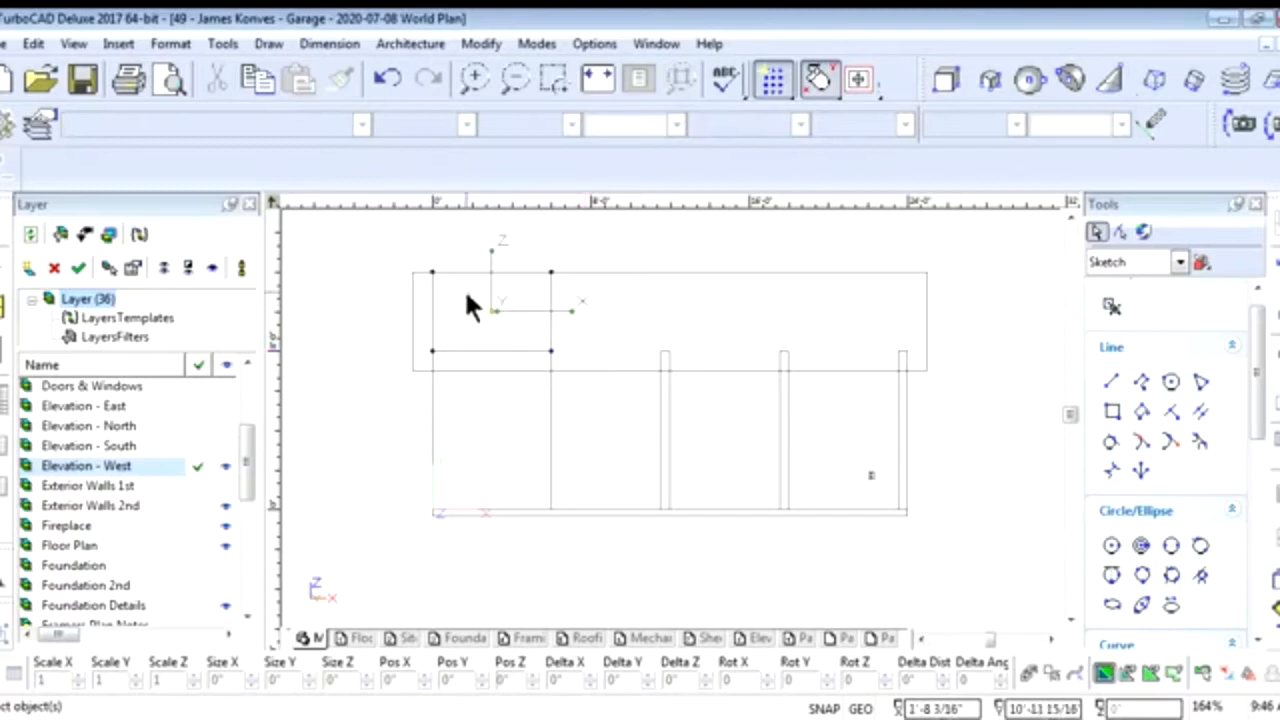
pyautogui.moveTo(391, 238); pyautogui.dragTo(453, 294)
pyautogui.click(455, 297)
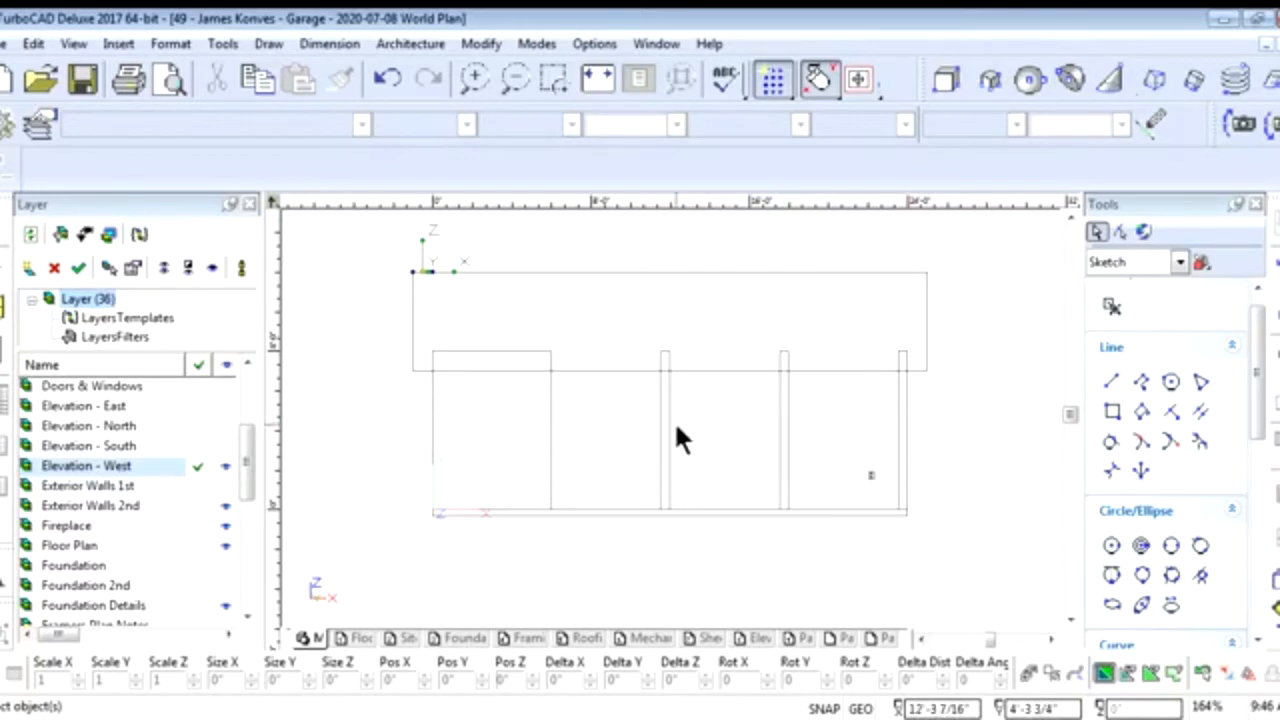
# In the SW isometric view, move the 3D porch post nearest the storage wall to the Exterior Walls 1st layer
pyautogui.rightClick(727, 437)
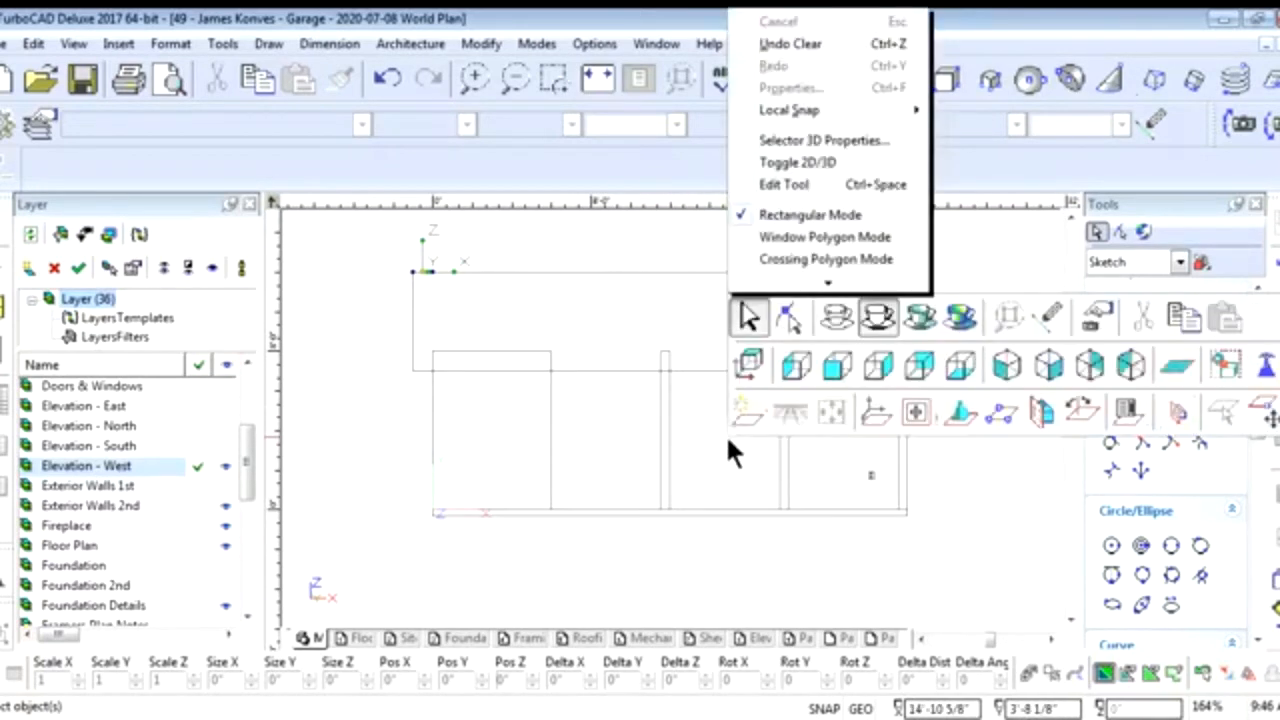
pyautogui.click(1005, 368)
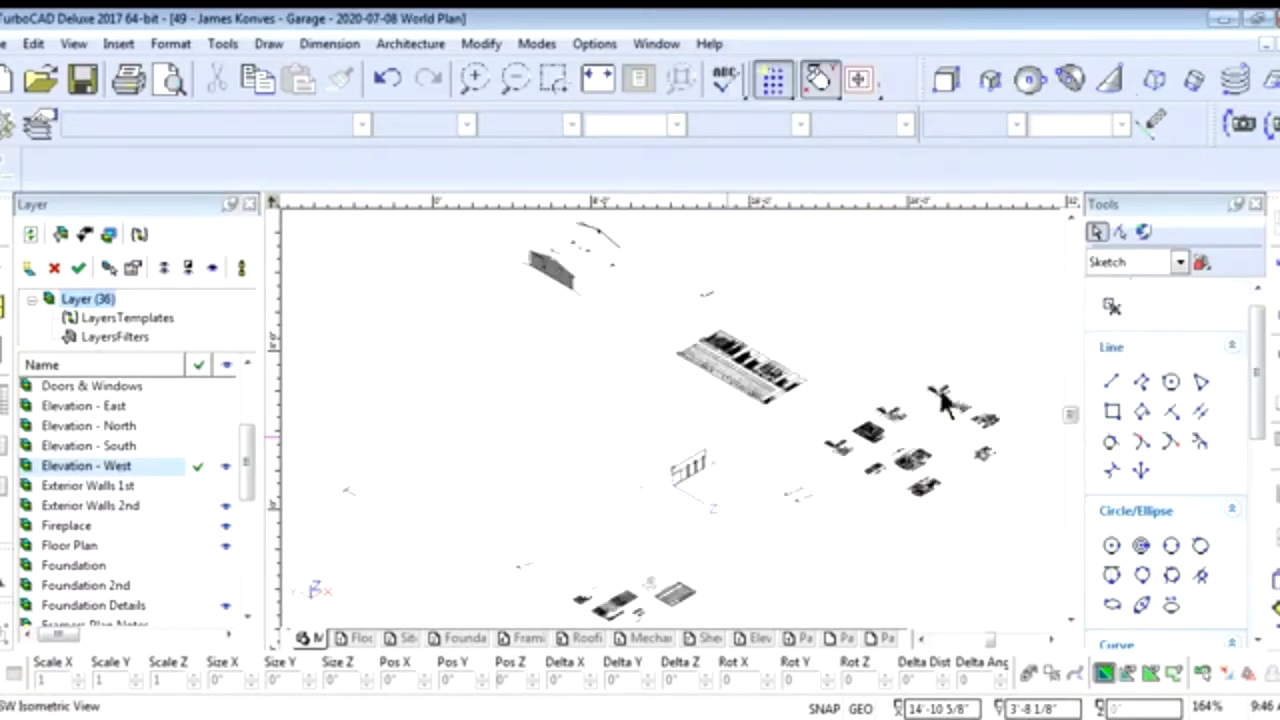
pyautogui.scroll(3, 689, 465)
pyautogui.scroll(4, 650, 420)
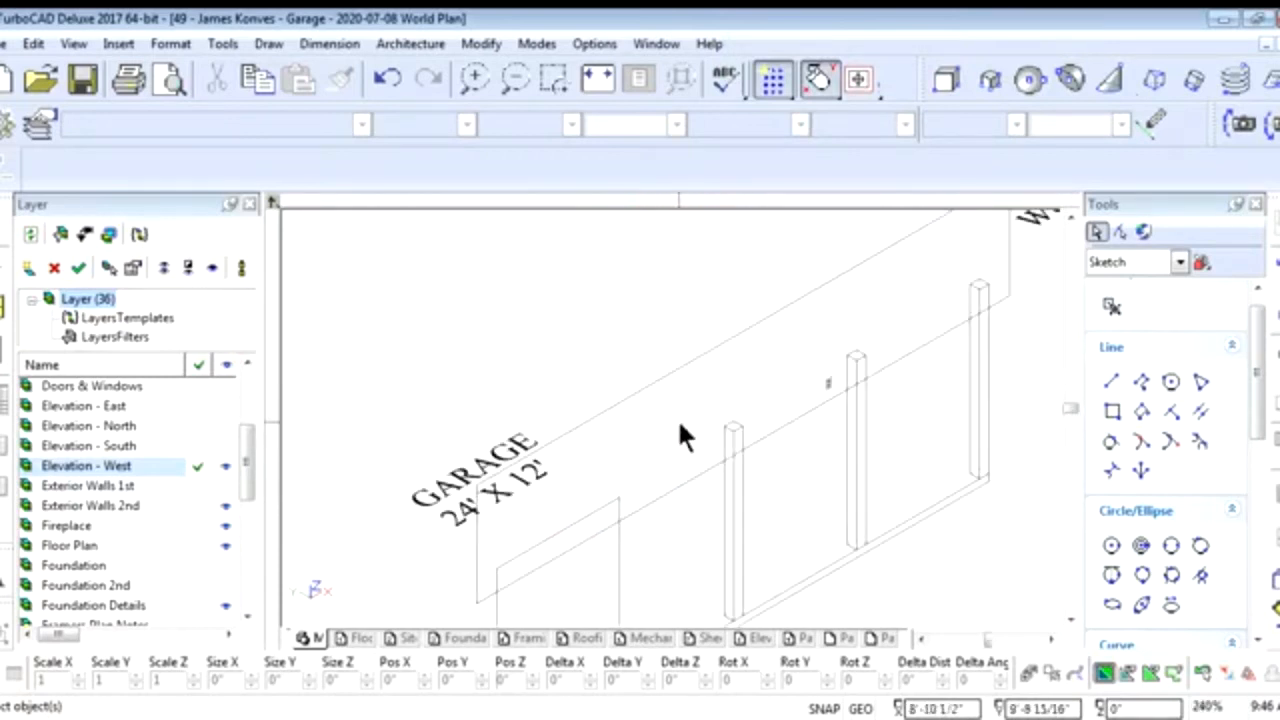
pyautogui.click(725, 427)
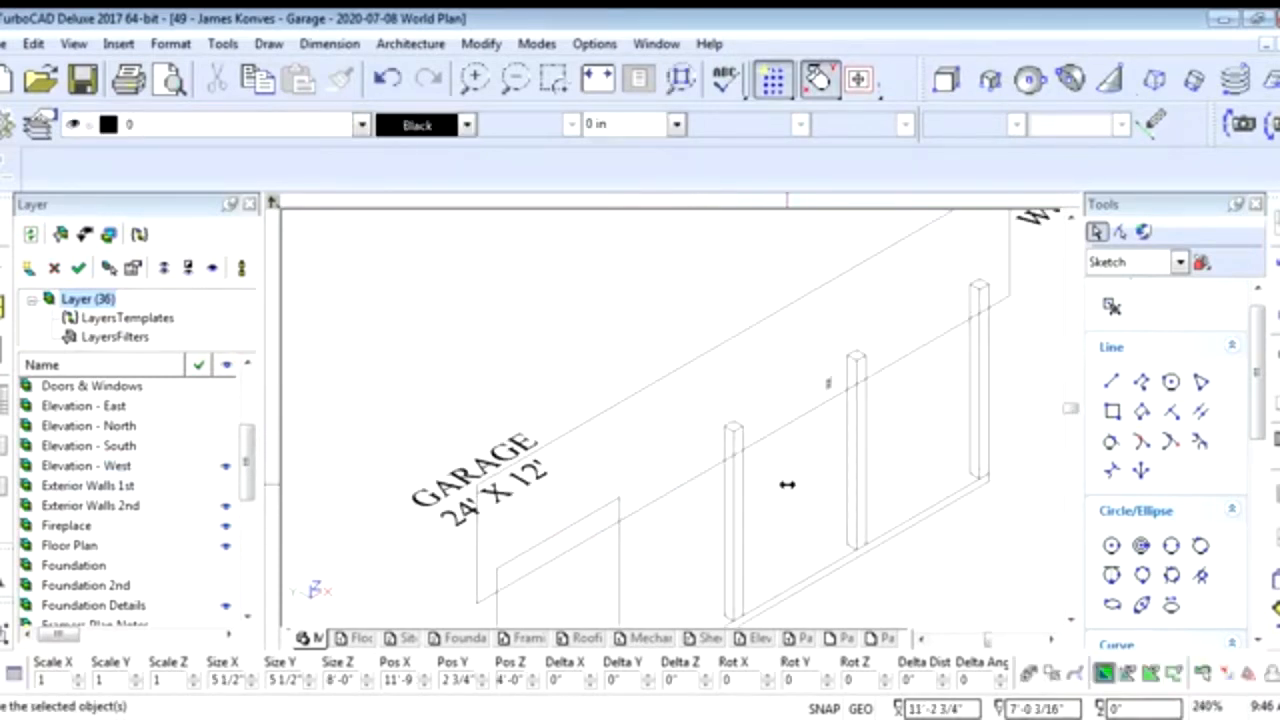
pyautogui.scroll(-2, 680, 443)
pyautogui.scroll(2, 666, 443)
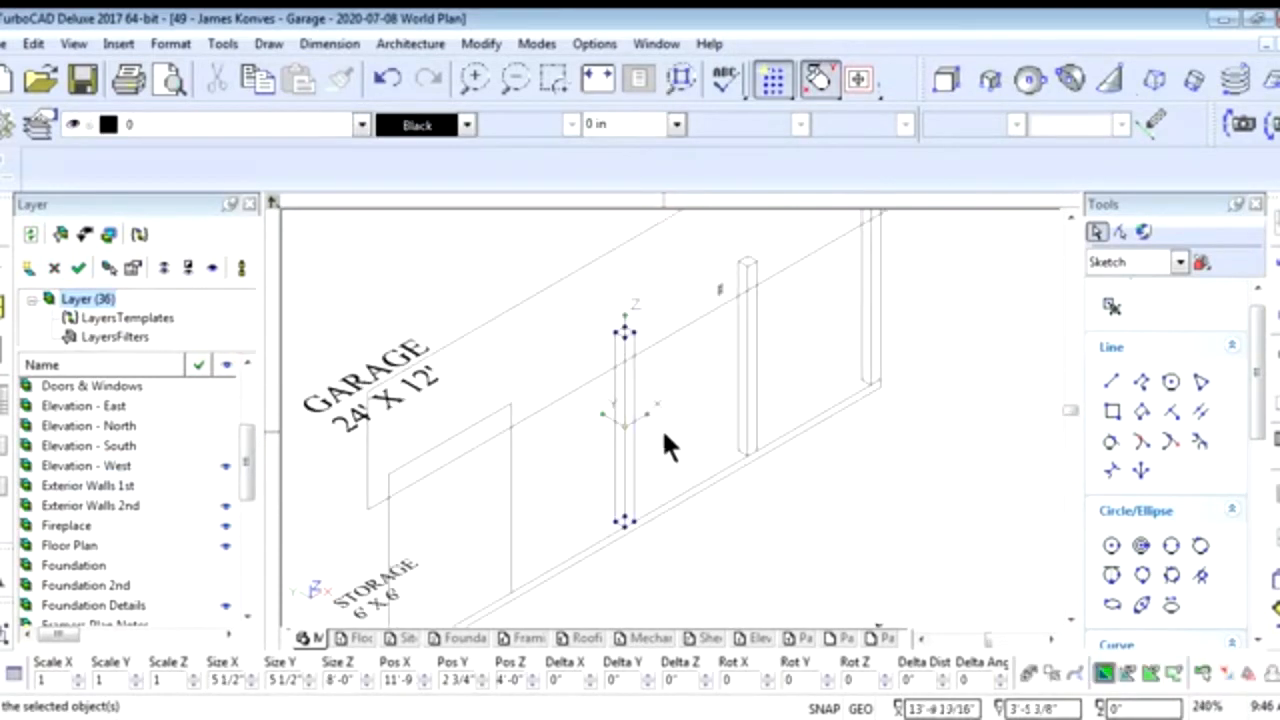
pyautogui.moveTo(246, 486); pyautogui.dragTo(249, 500)
pyautogui.click(197, 465)
pyautogui.click(520, 418)
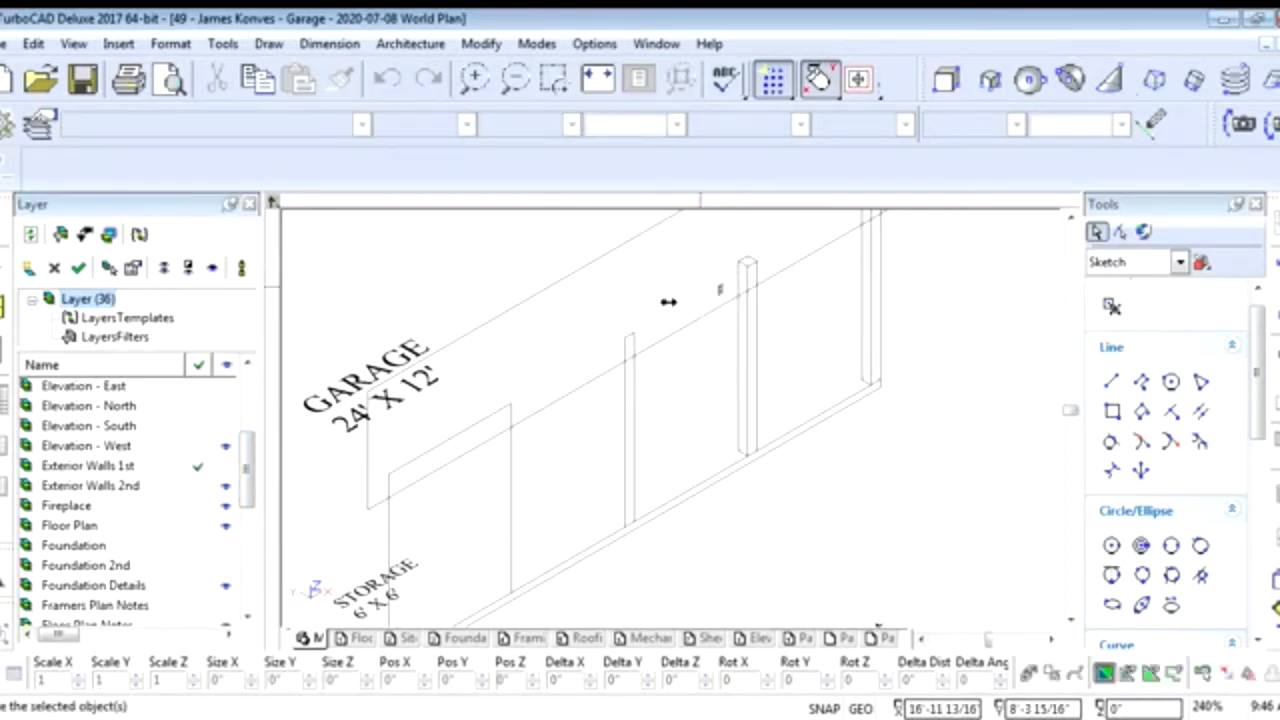
# Move the 3D solids of the middle and far porch posts to the Exterior Walls 1st layer, keeping their traced rectangles
pyautogui.click(742, 282)
pyautogui.click(199, 465)
pyautogui.click(715, 325)
pyautogui.moveTo(847, 262); pyautogui.dragTo(669, 412, button='middle')
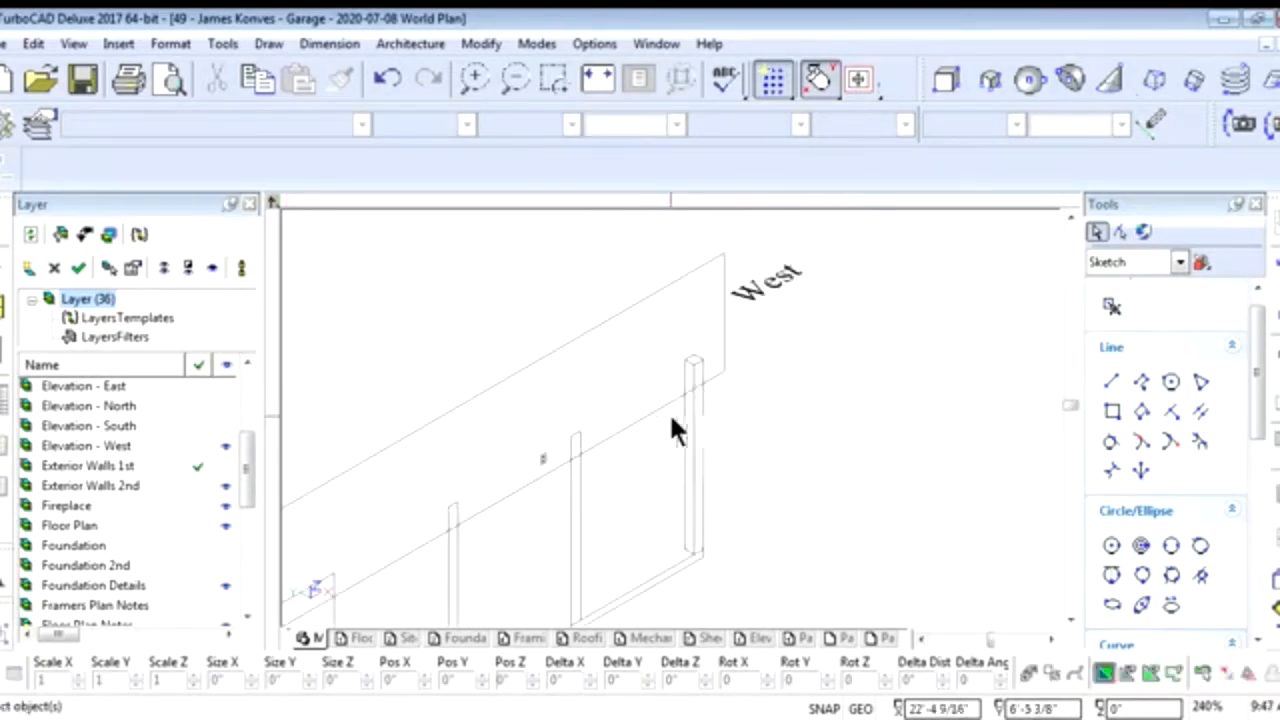
pyautogui.rightClick(686, 368)
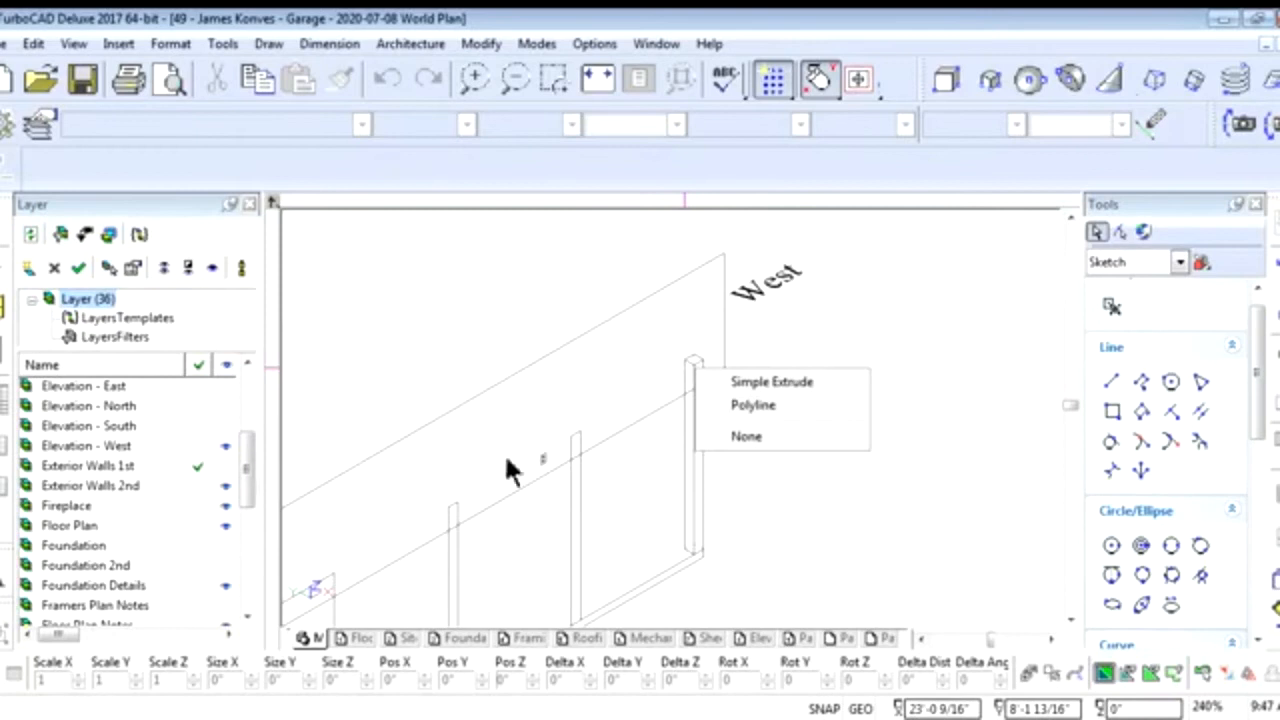
pyautogui.click(750, 381)
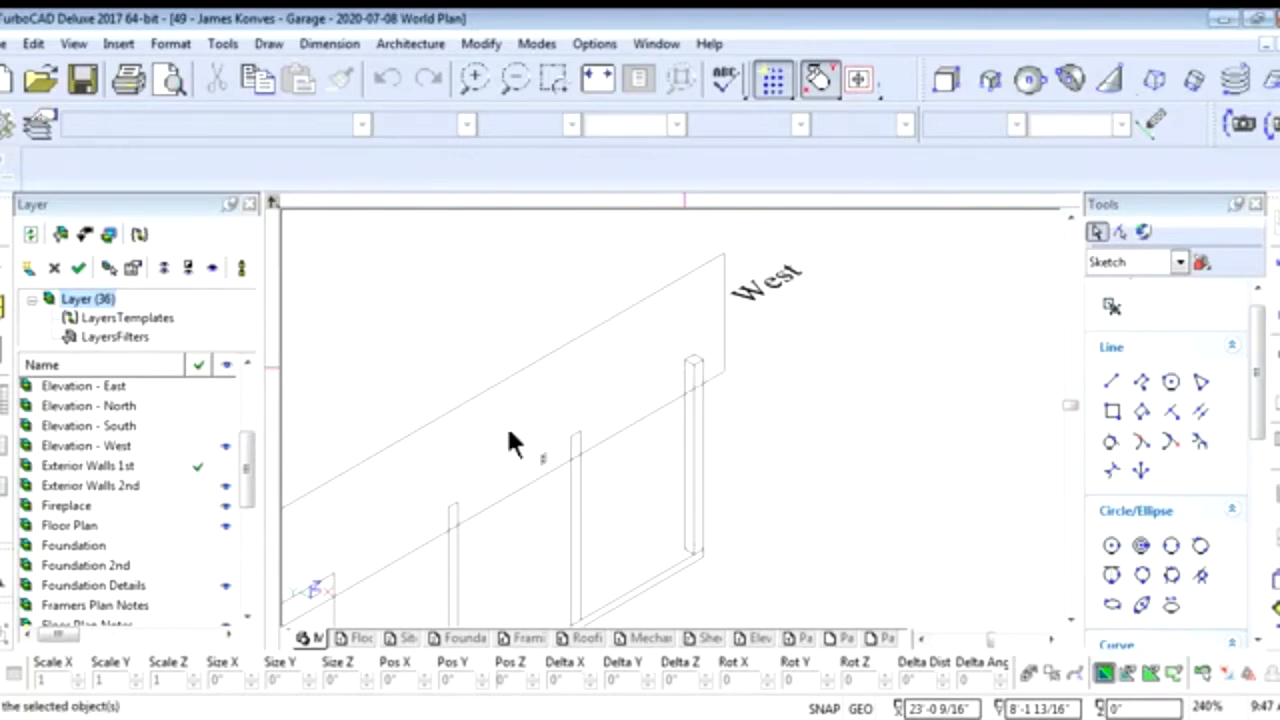
pyautogui.click(200, 470)
pyautogui.click(598, 487)
pyautogui.scroll(-1, 655, 418)
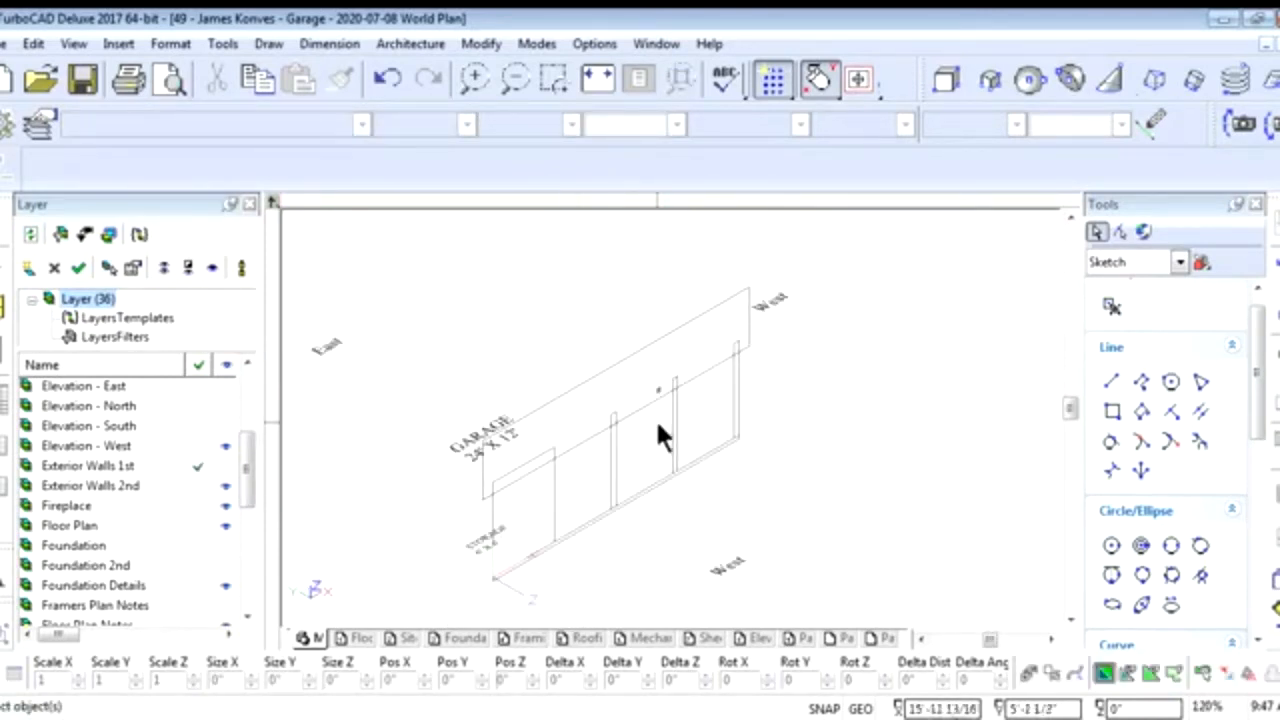
# Return to the front view and center the west elevation outline
pyautogui.scroll(1, 651, 443)
pyautogui.scroll(-1, 671, 428)
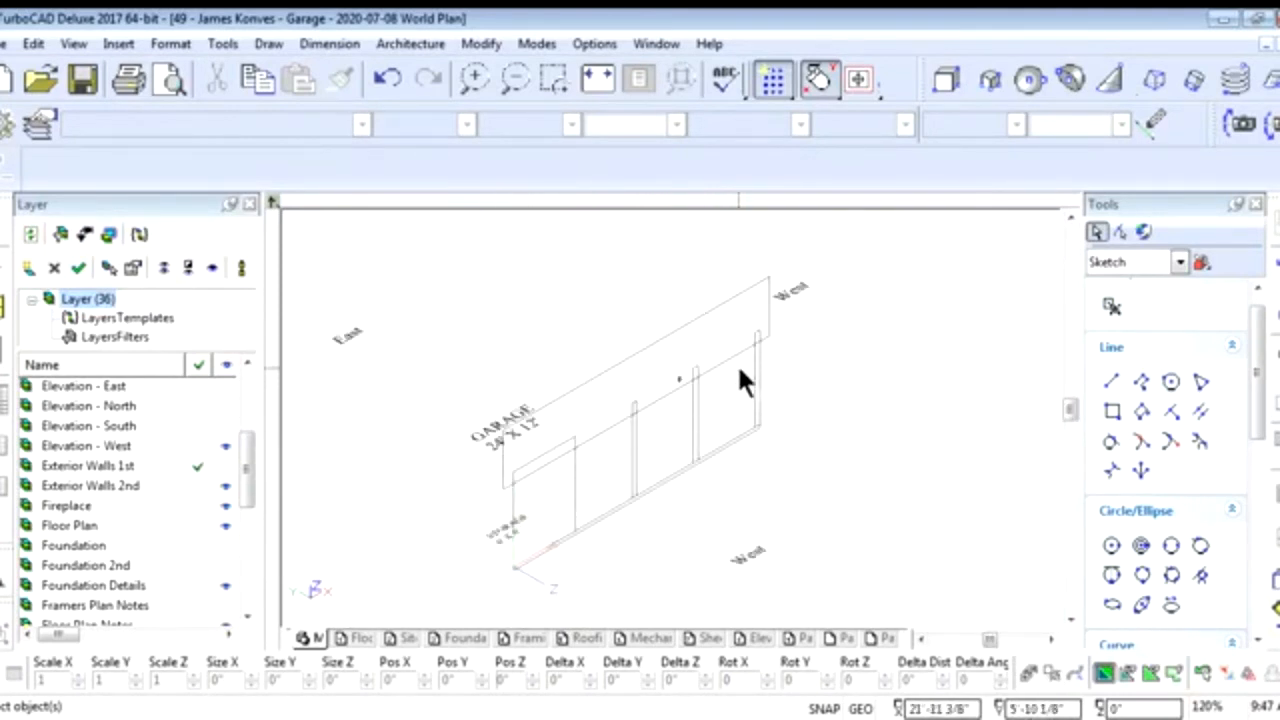
pyautogui.rightClick(691, 501)
pyautogui.click(808, 429)
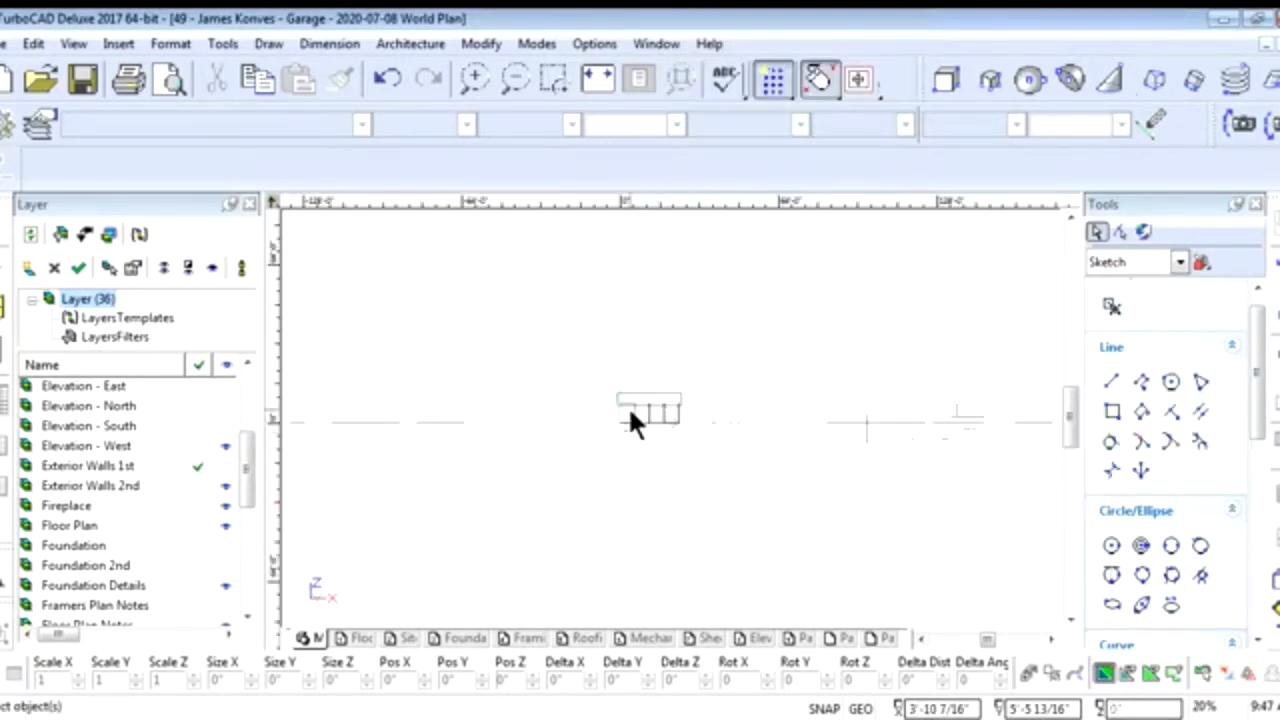
pyautogui.scroll(2, 700, 415)
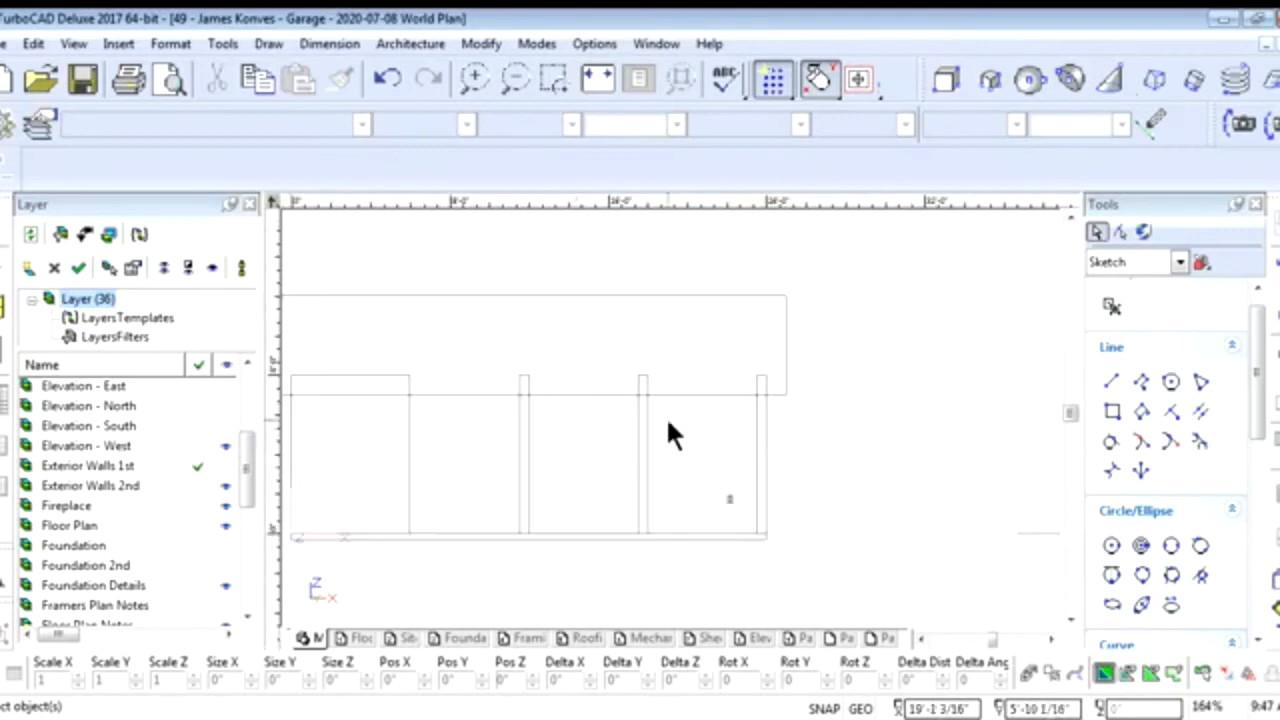
pyautogui.moveTo(492, 435); pyautogui.dragTo(669, 414, button='middle')
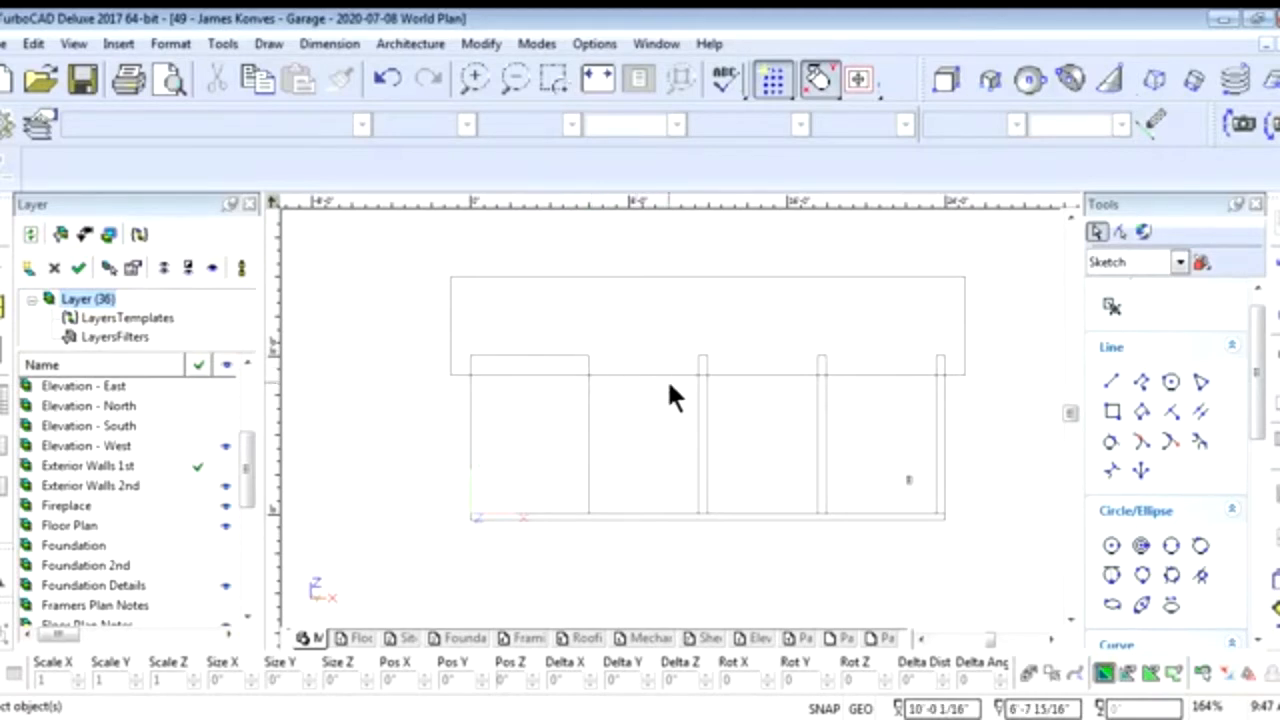
# Draw a 26' by 5.5" fascia rectangle directly below the roof rectangle, starting at its lower outer corner, and end the Rectangle command
pyautogui.click(1112, 412)
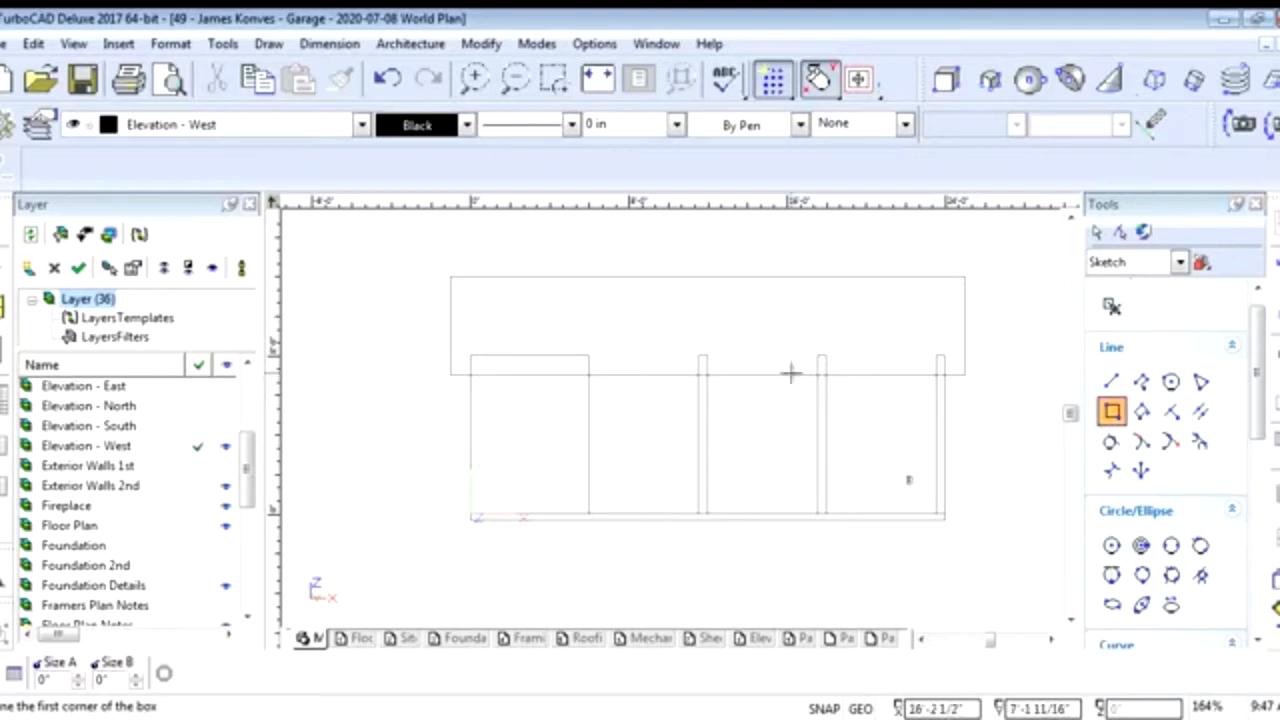
pyautogui.click(449, 375)
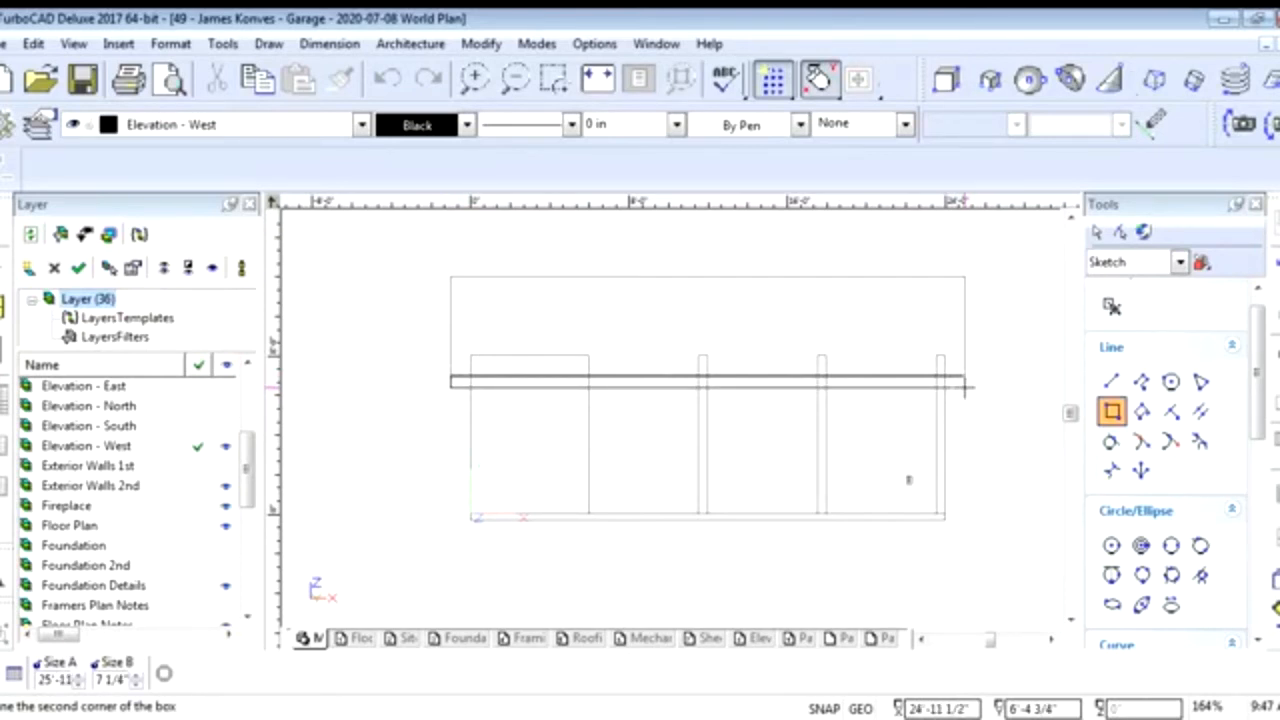
pyautogui.press('Tab')
pyautogui.write('26')
pyautogui.press('Tab')
pyautogui.write('5')
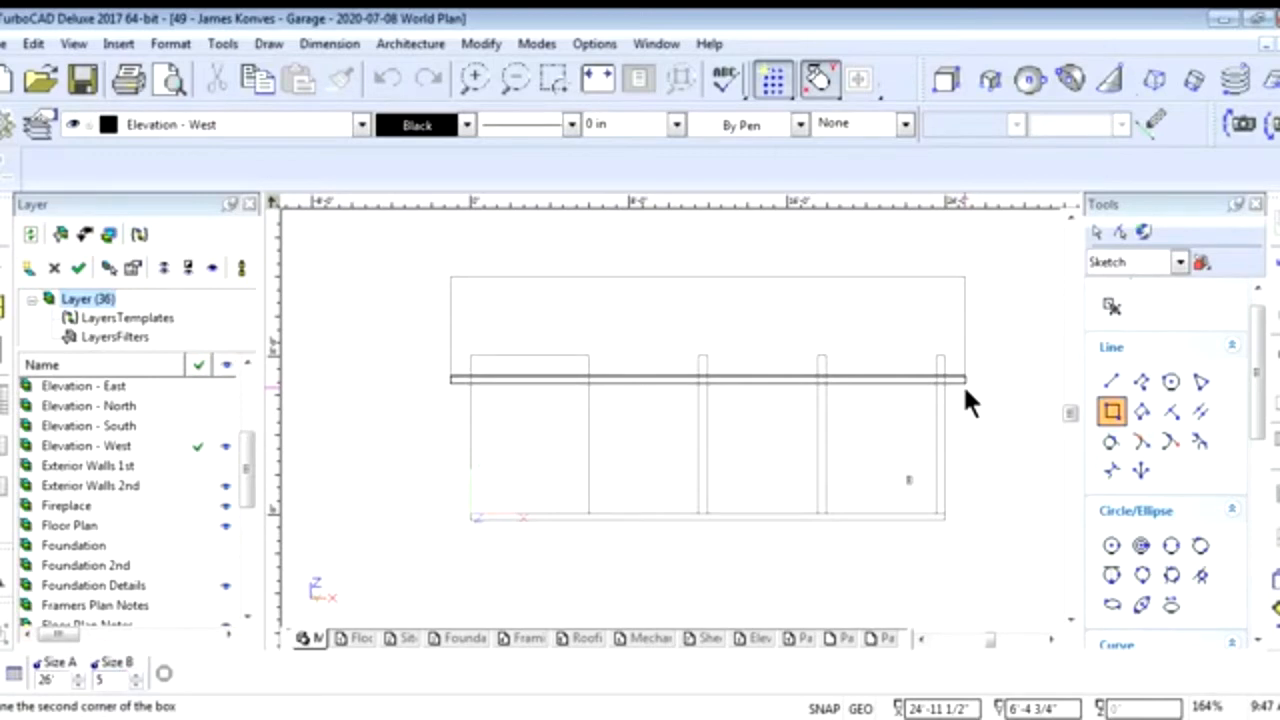
pyautogui.write('.5')
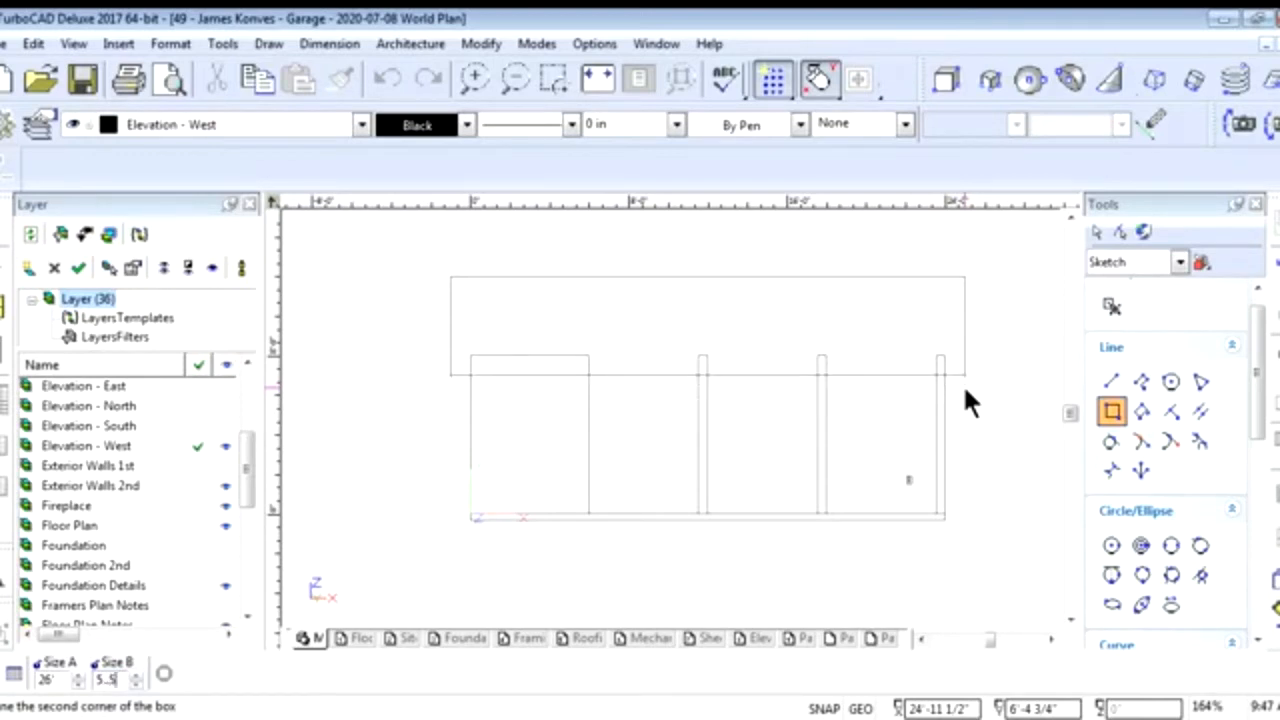
pyautogui.press('BackSpace')
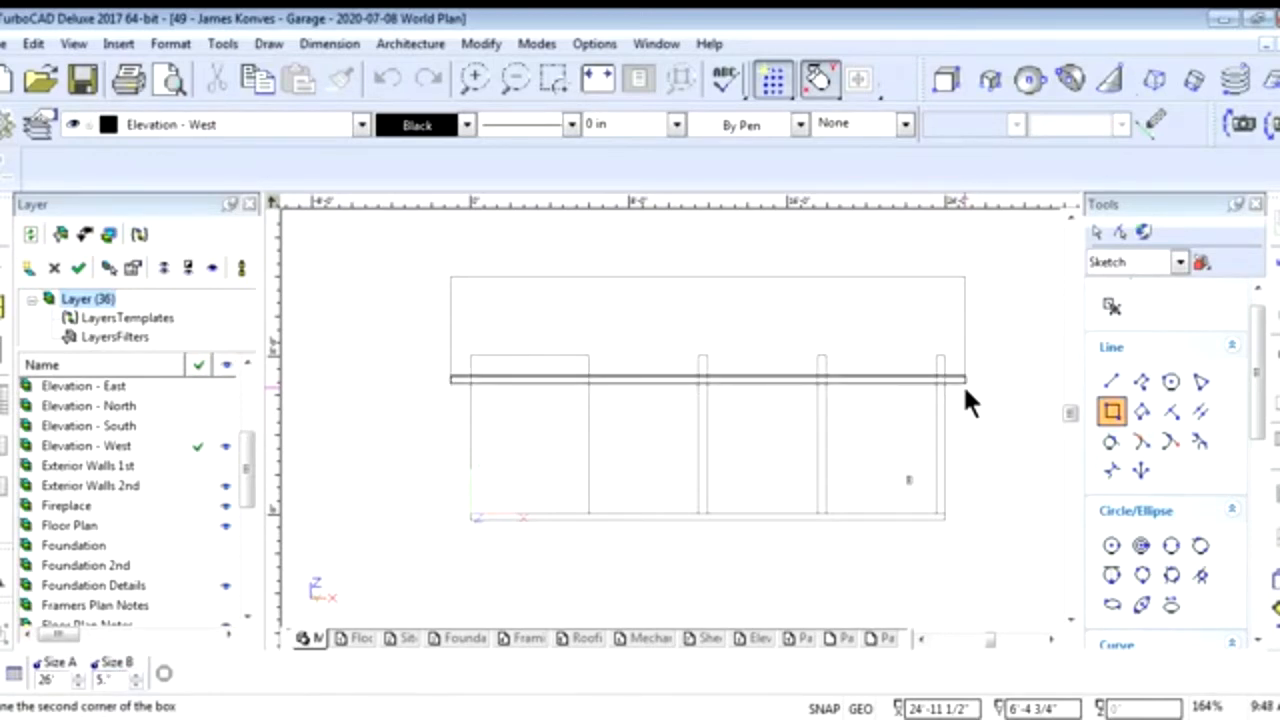
pyautogui.write('5')
pyautogui.press('Return')
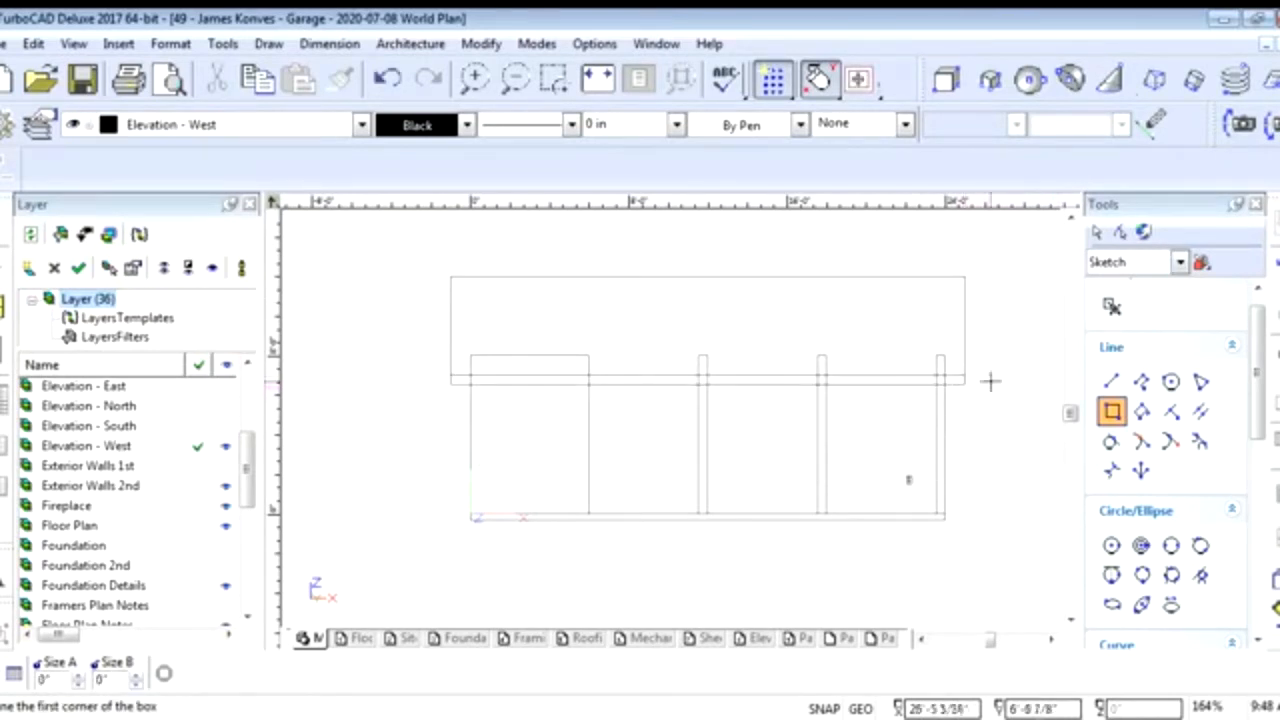
pyautogui.press('Escape')
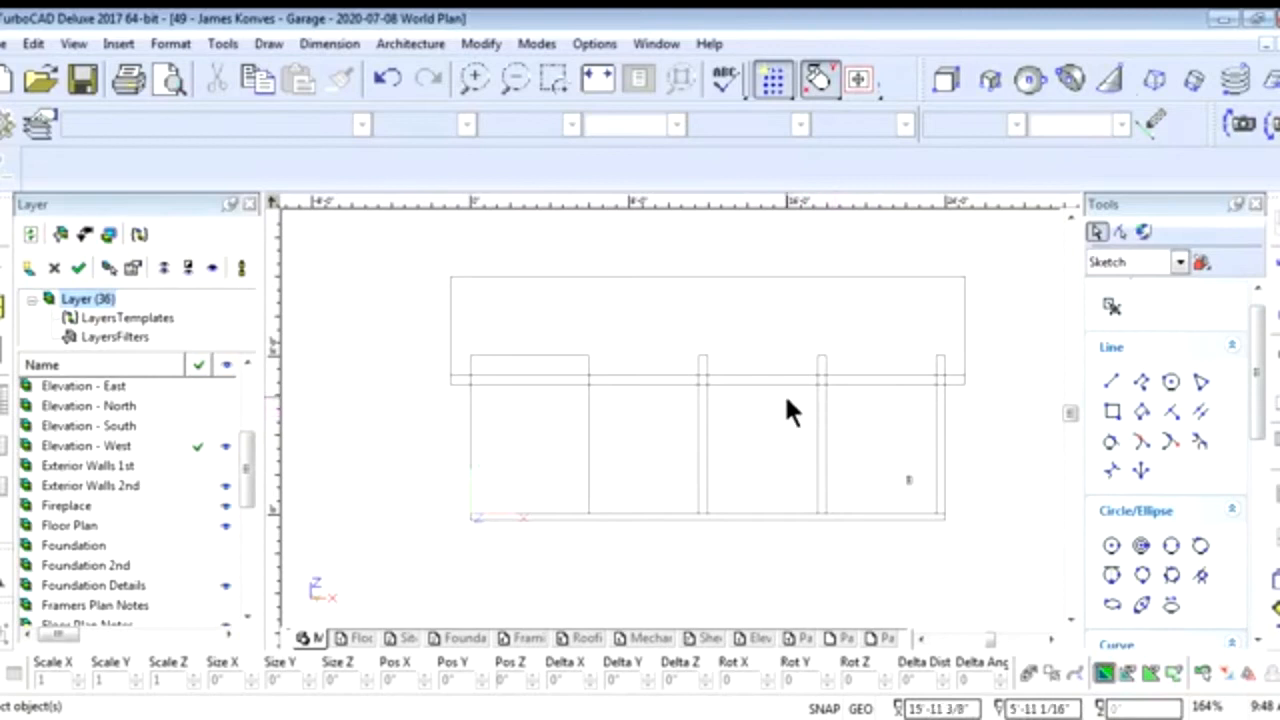
# Switch to the left side view of the garage and show the Exterior Walls 1st layer
pyautogui.rightClick(650, 432)
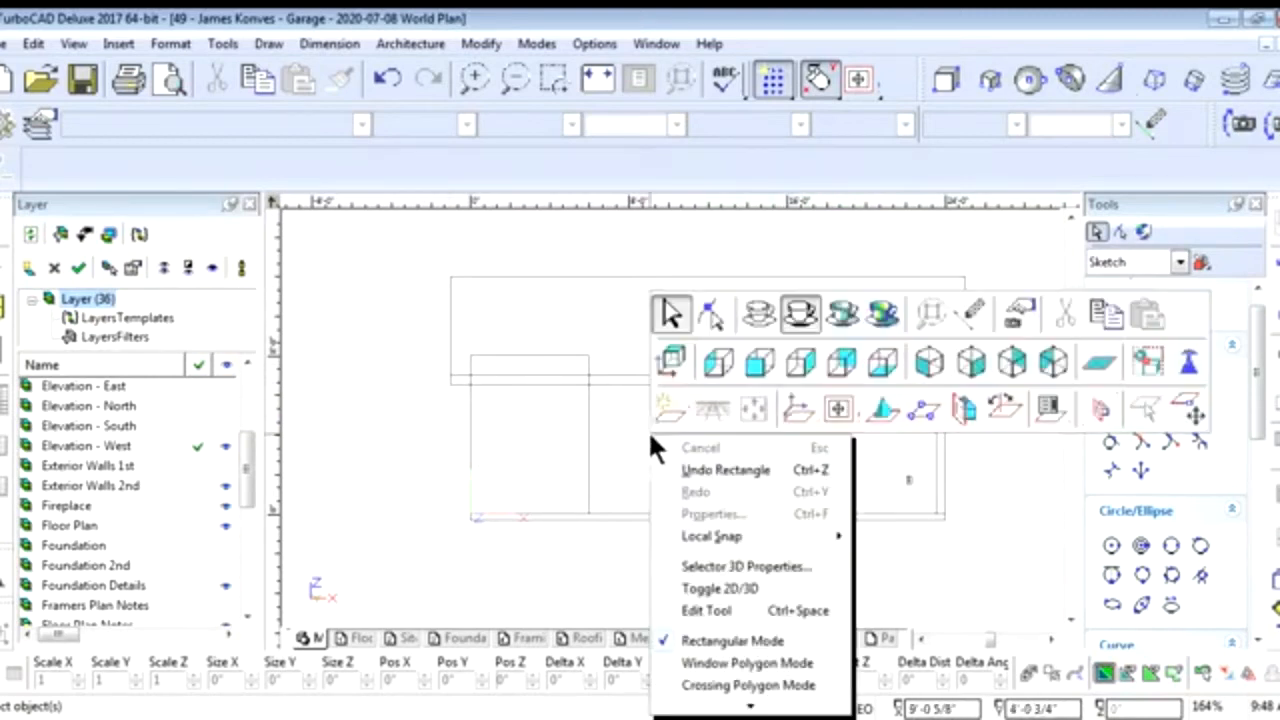
pyautogui.click(718, 360)
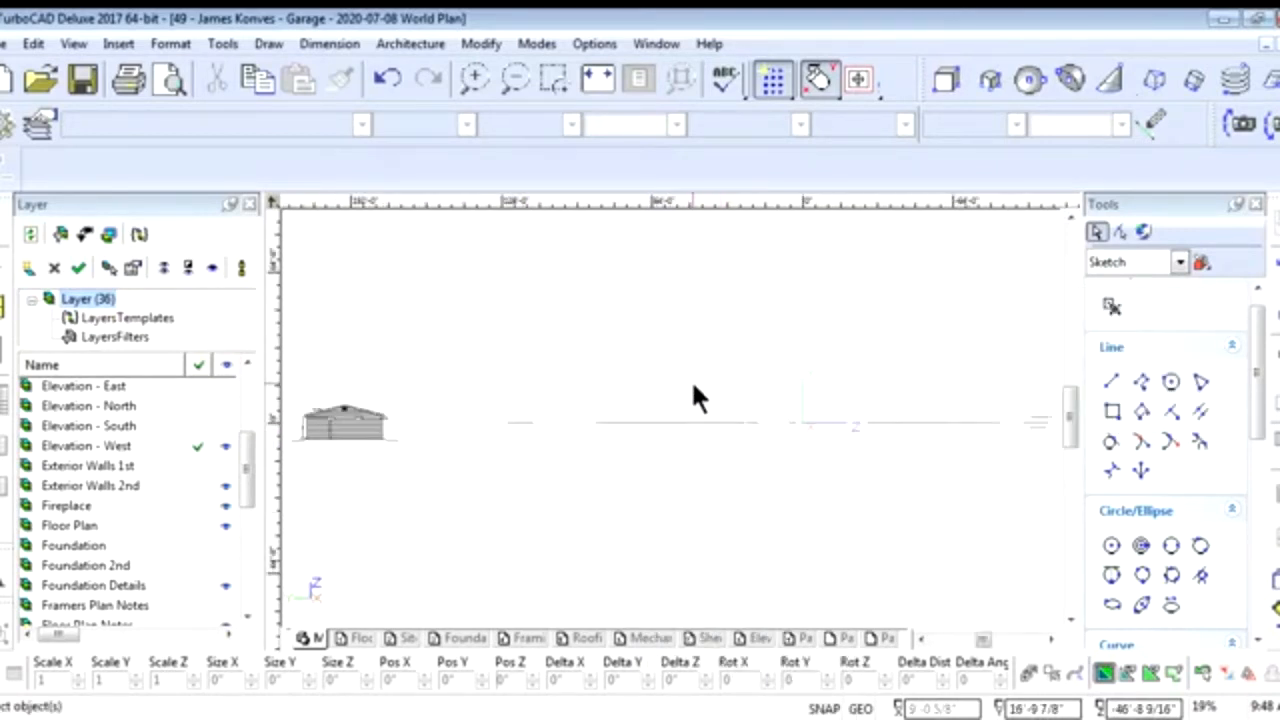
pyautogui.scroll(2, 355, 430)
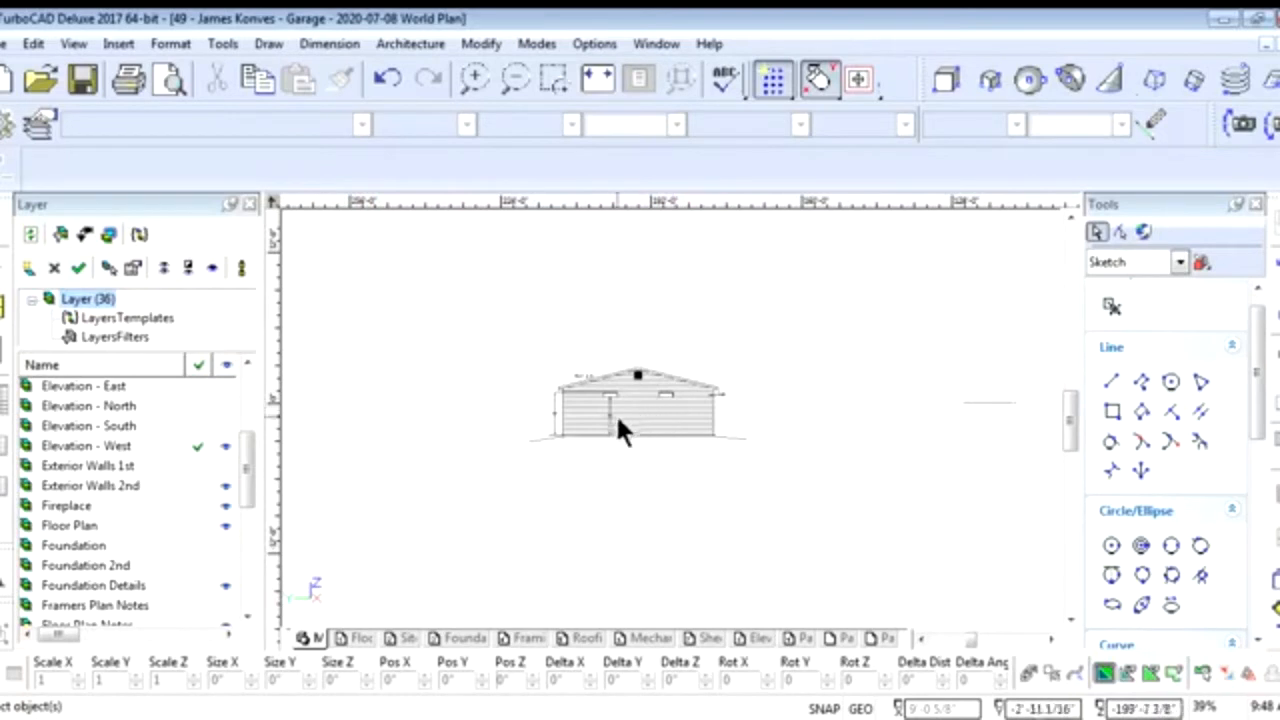
pyautogui.scroll(-2, 700, 422)
pyautogui.scroll(-1, 908, 386)
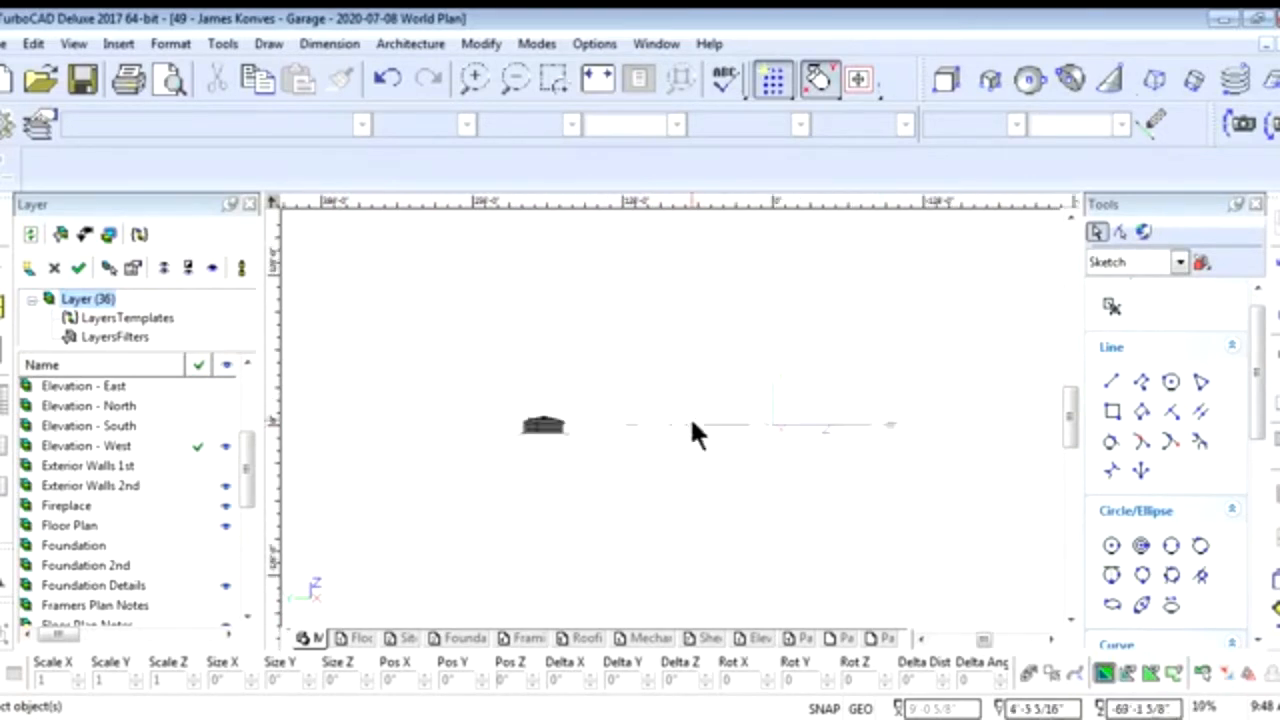
pyautogui.scroll(1, 776, 401)
pyautogui.scroll(-1, 670, 432)
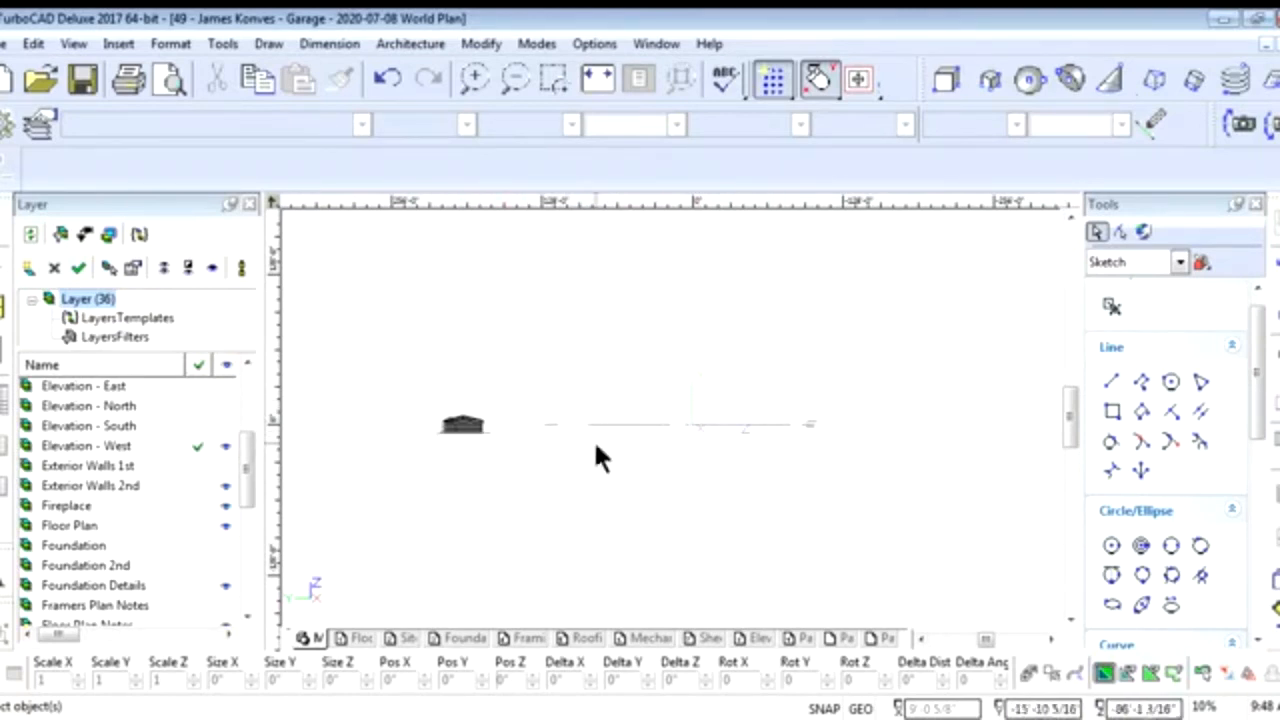
pyautogui.scroll(1, 670, 430)
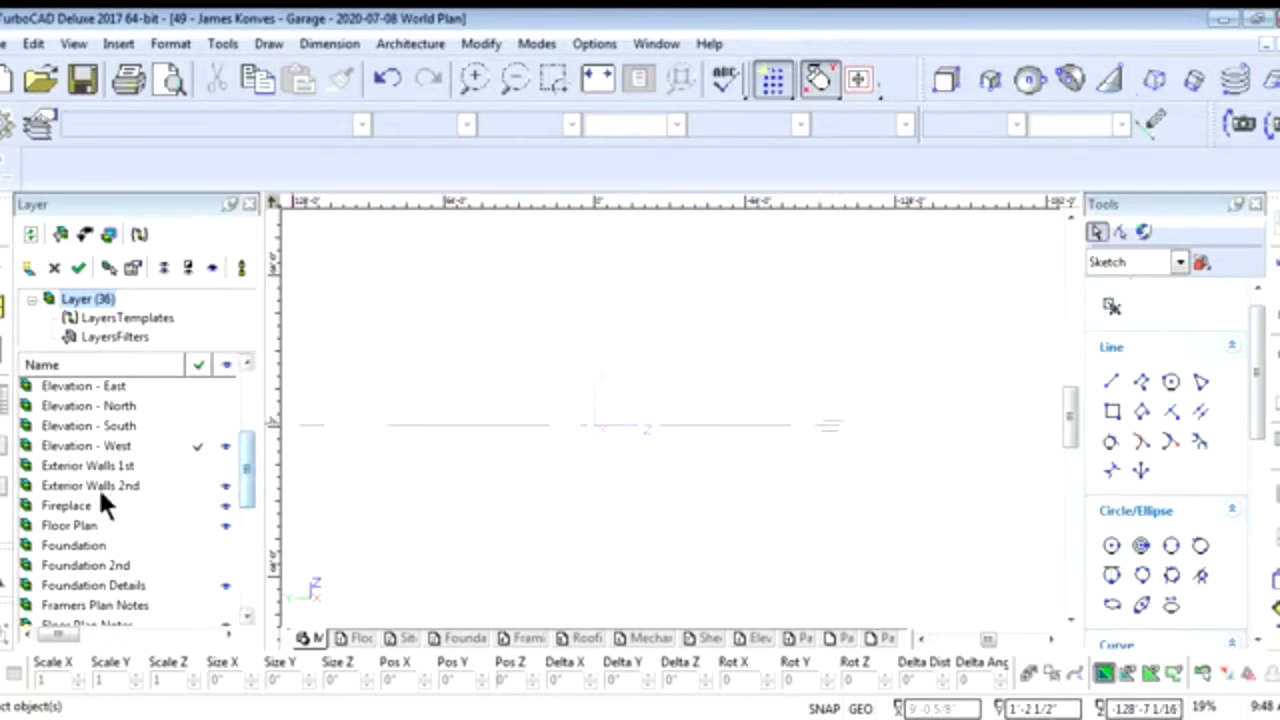
pyautogui.click(224, 466)
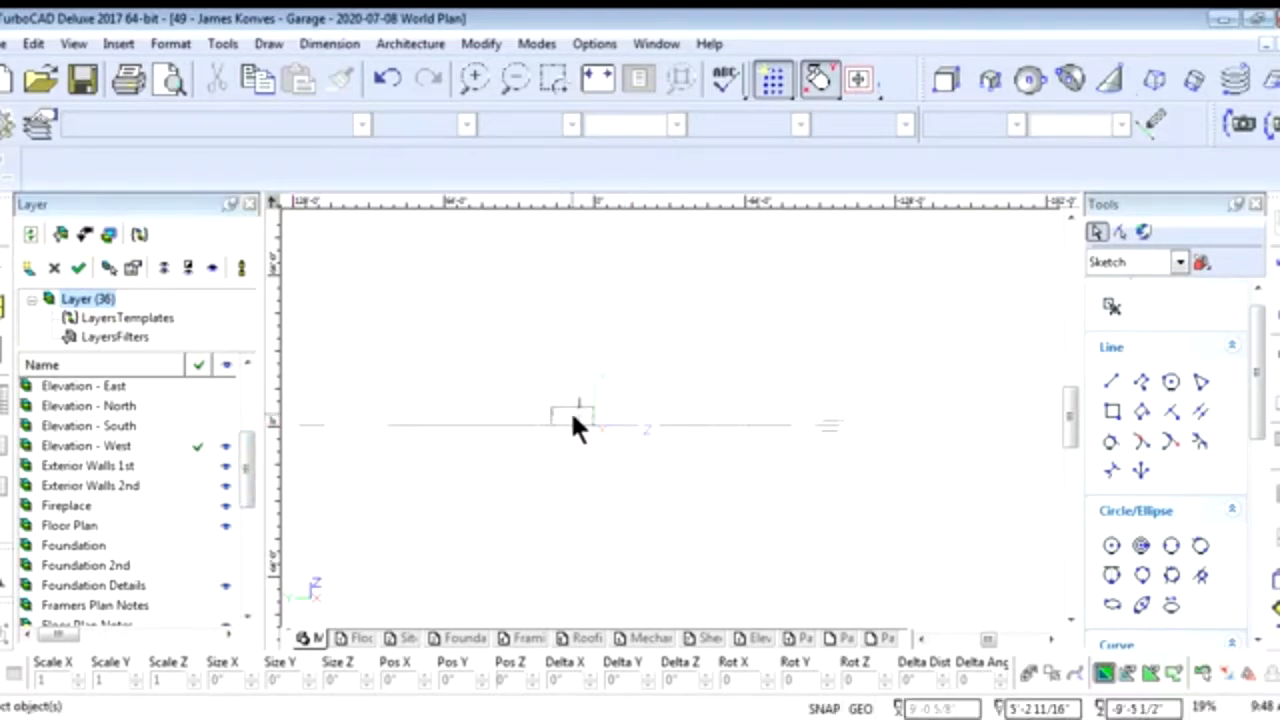
pyautogui.scroll(5, 572, 415)
pyautogui.scroll(-2, 672, 432)
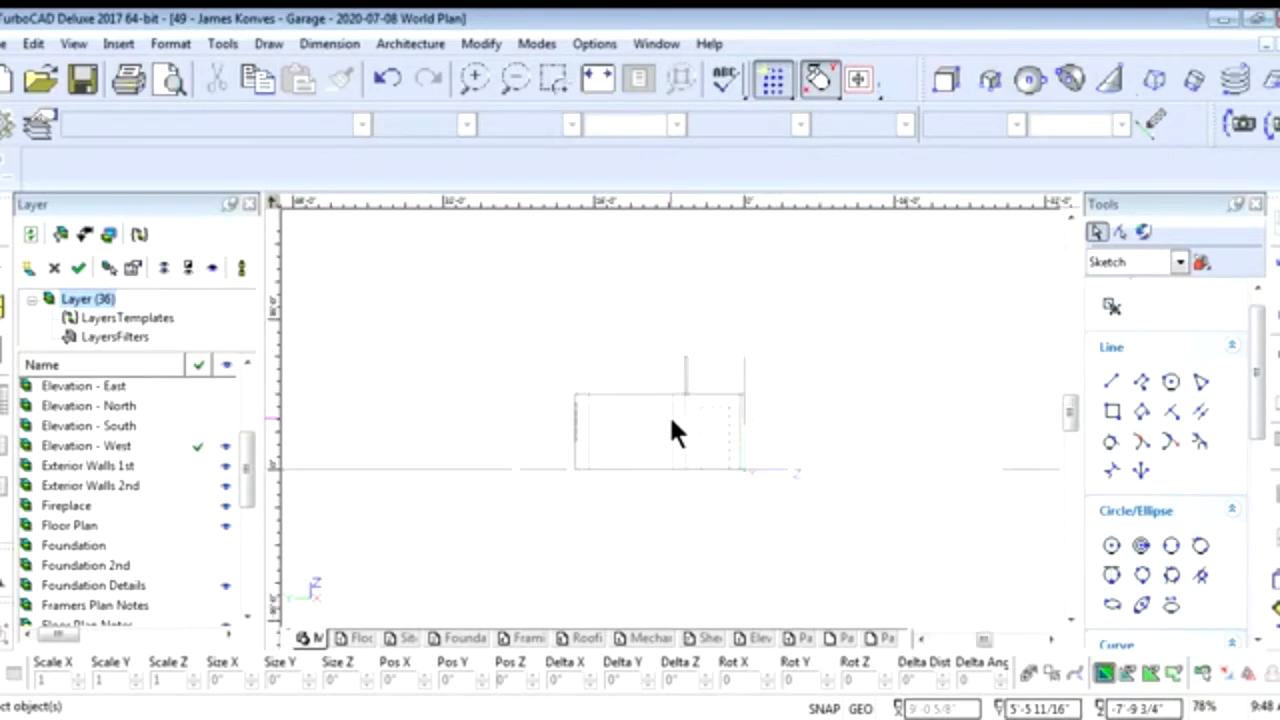
pyautogui.scroll(2, 672, 420)
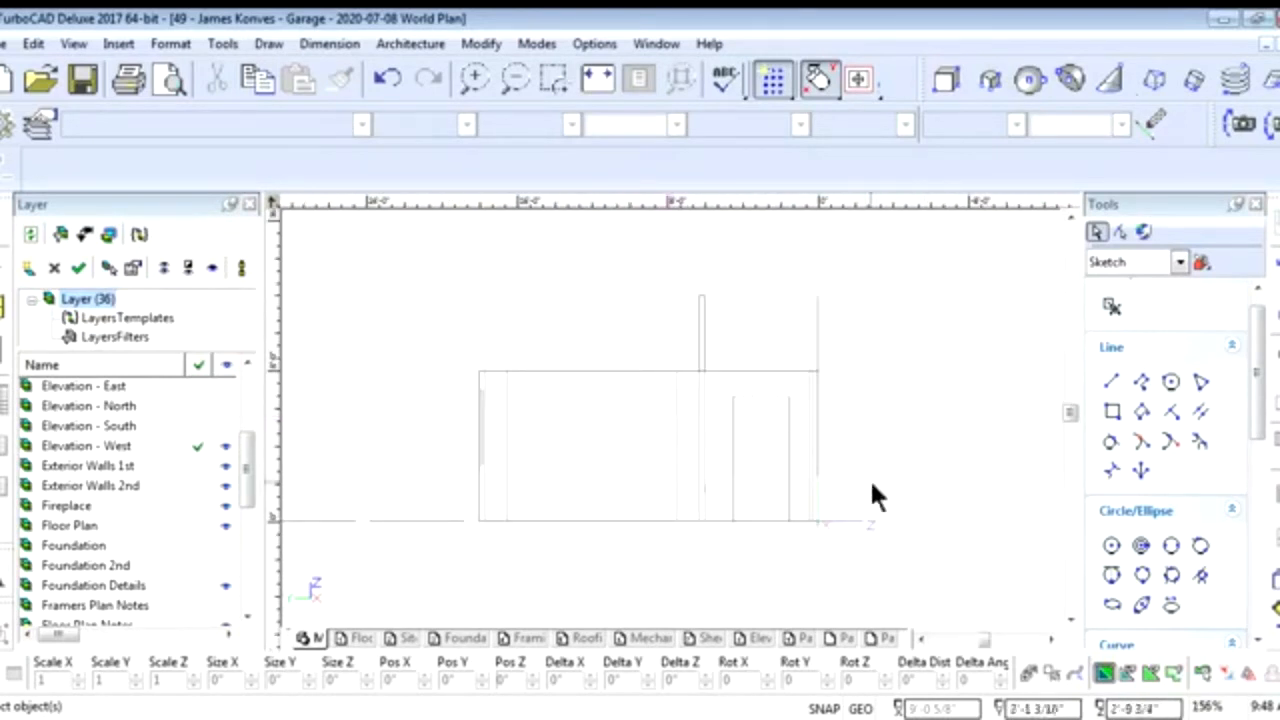
# Set the workplane by the current side view and hide the Elevation - West layer
pyautogui.moveTo(1256, 430); pyautogui.dragTo(1260, 640)
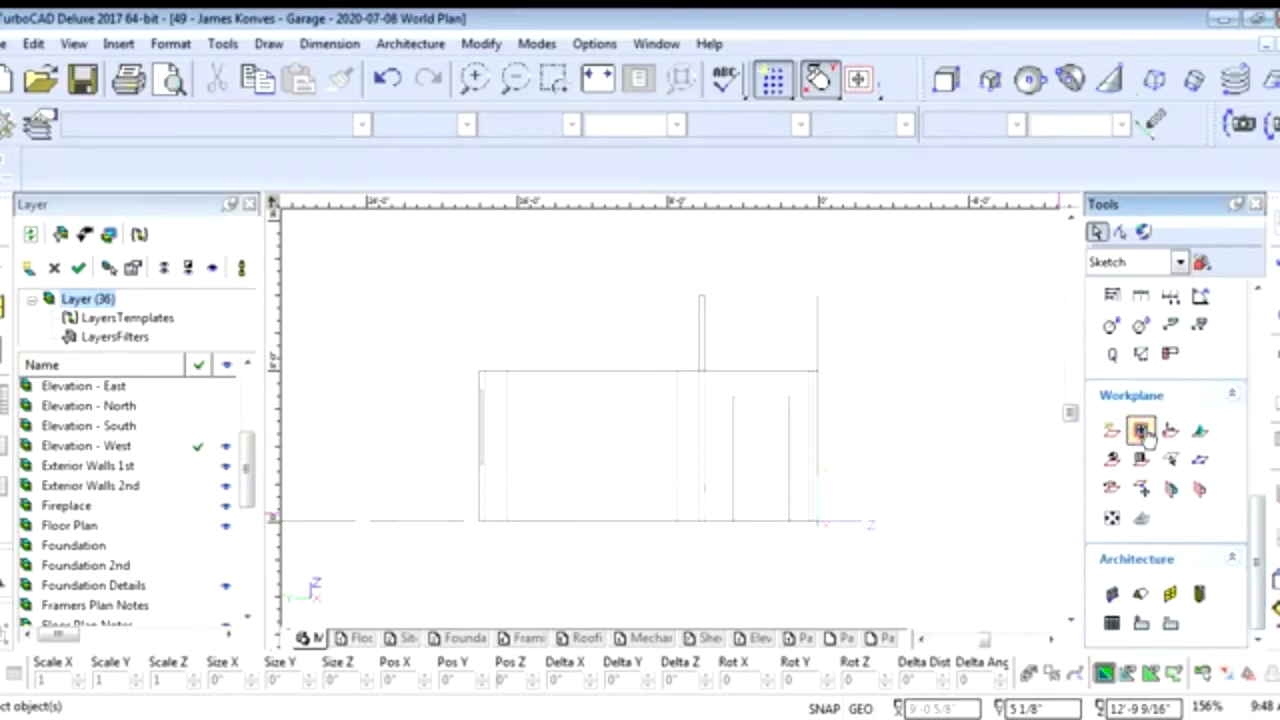
pyautogui.scroll(2, 557, 429)
pyautogui.scroll(2, 672, 432)
pyautogui.scroll(1, 869, 380)
pyautogui.scroll(1, 674, 429)
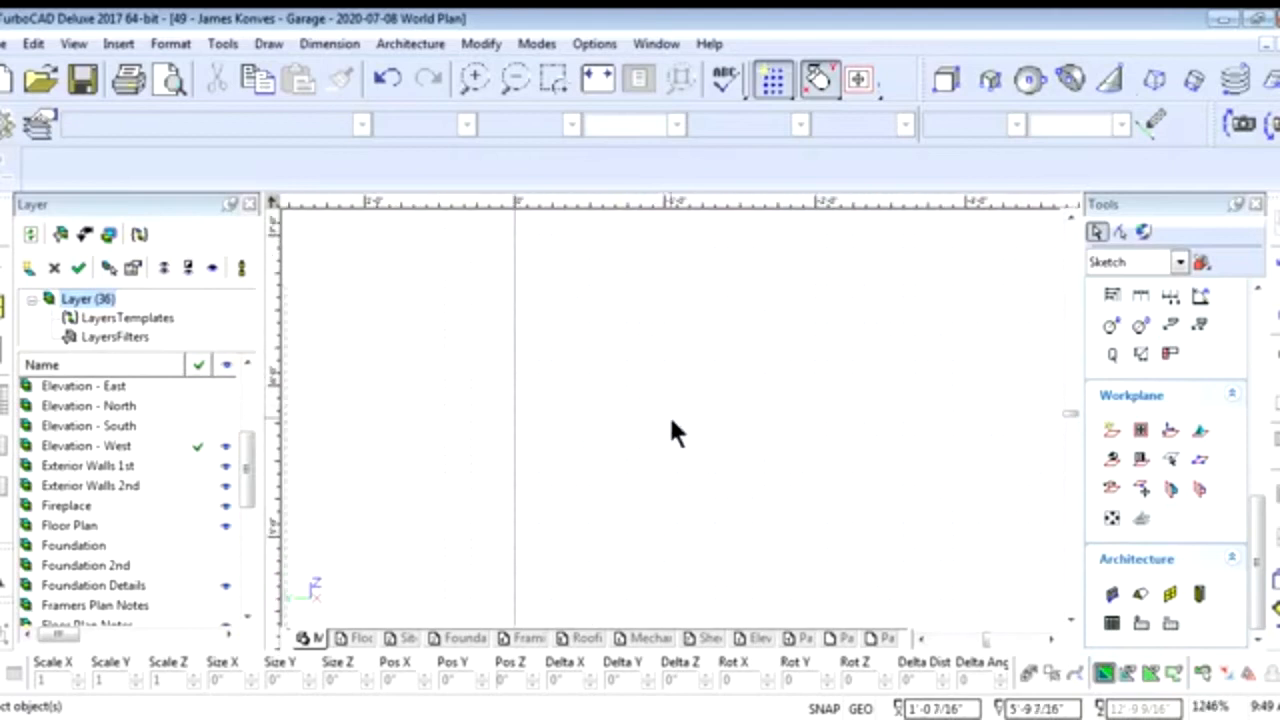
pyautogui.scroll(-1, 434, 440)
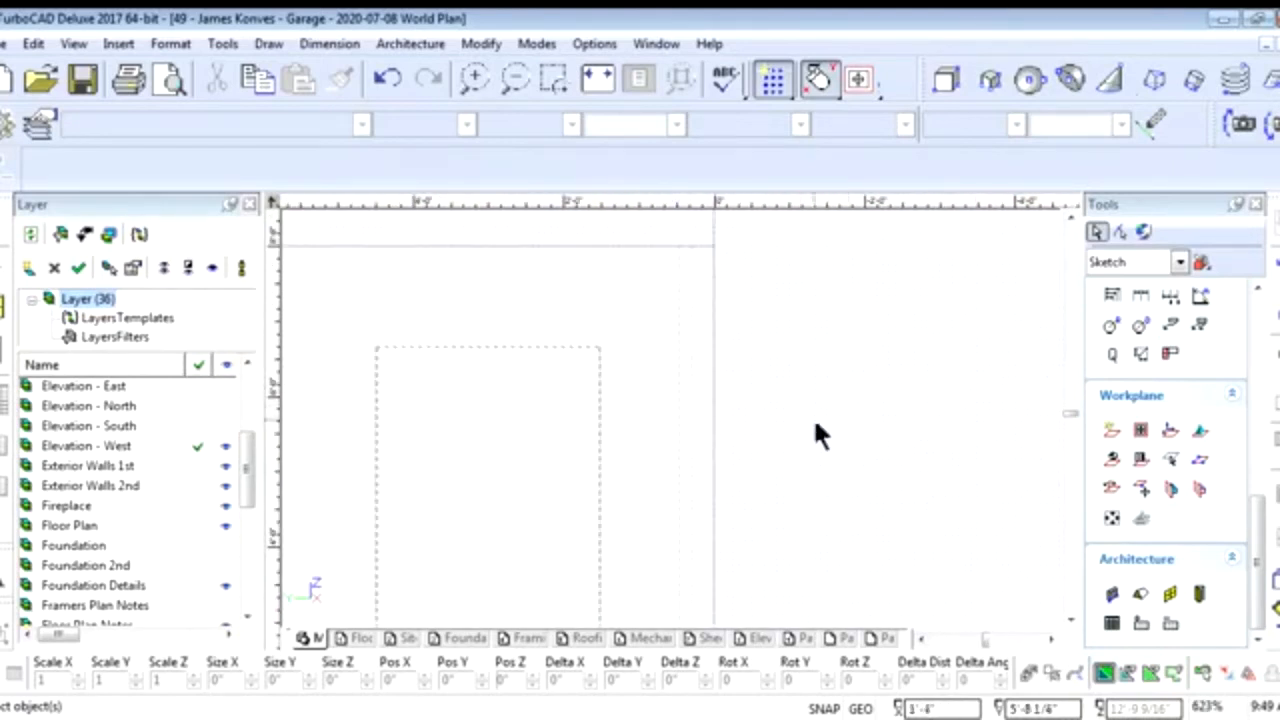
pyautogui.scroll(-1, 690, 435)
pyautogui.scroll(-1, 590, 402)
pyautogui.scroll(1, 560, 400)
pyautogui.scroll(-1, 666, 410)
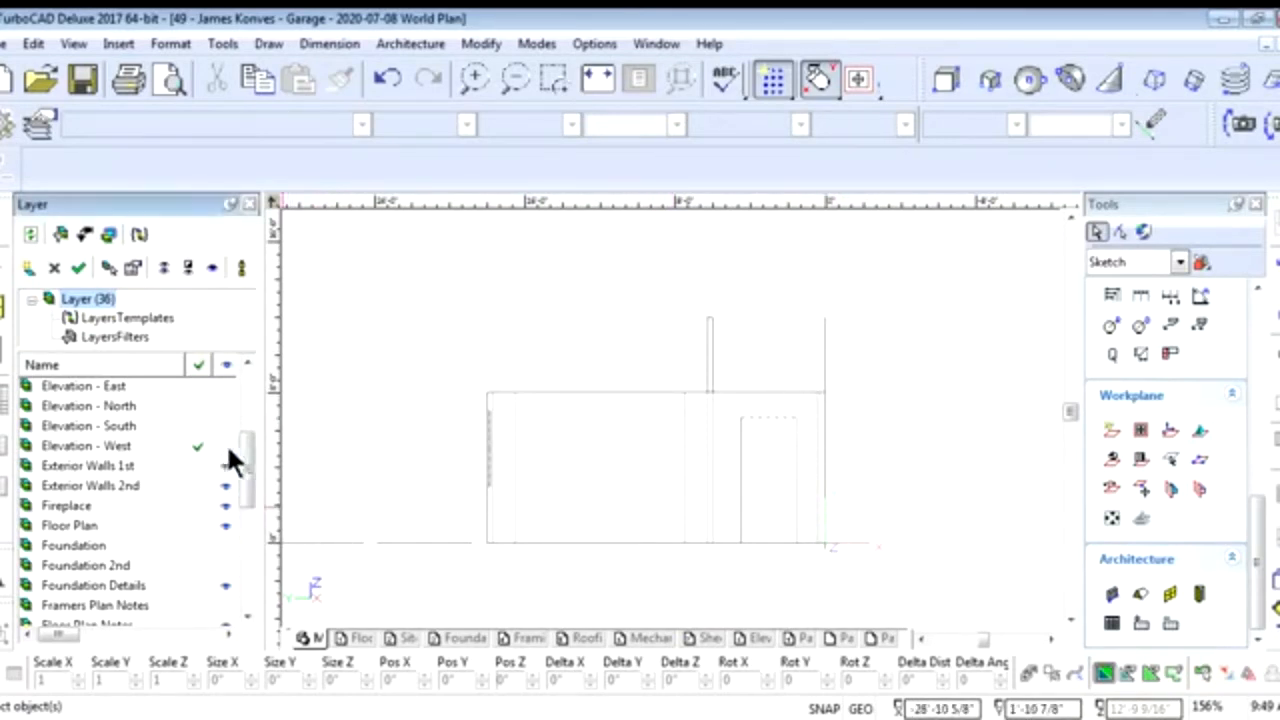
# Show the Elevation - North layer, make it current, and draw an 18' by 4" rectangle directly below the wall from its lower outer corner
pyautogui.moveTo(246, 464); pyautogui.dragTo(246, 449)
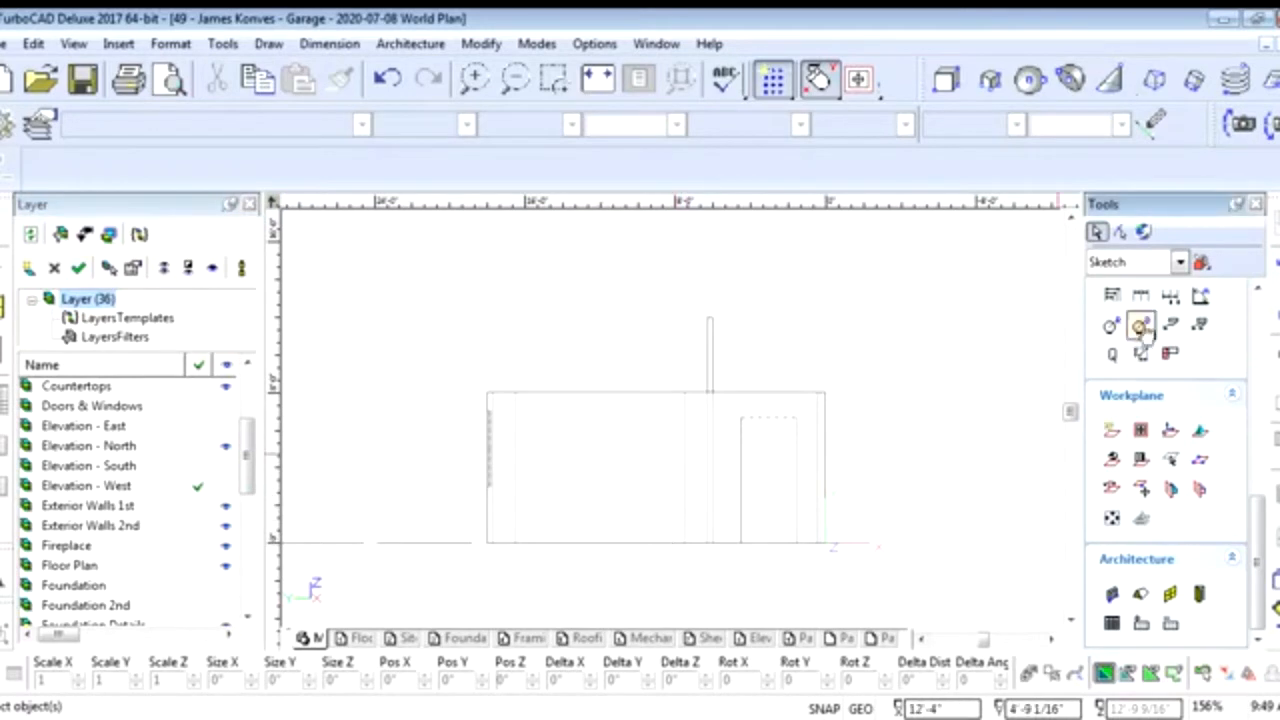
pyautogui.moveTo(1257, 562); pyautogui.dragTo(1257, 337)
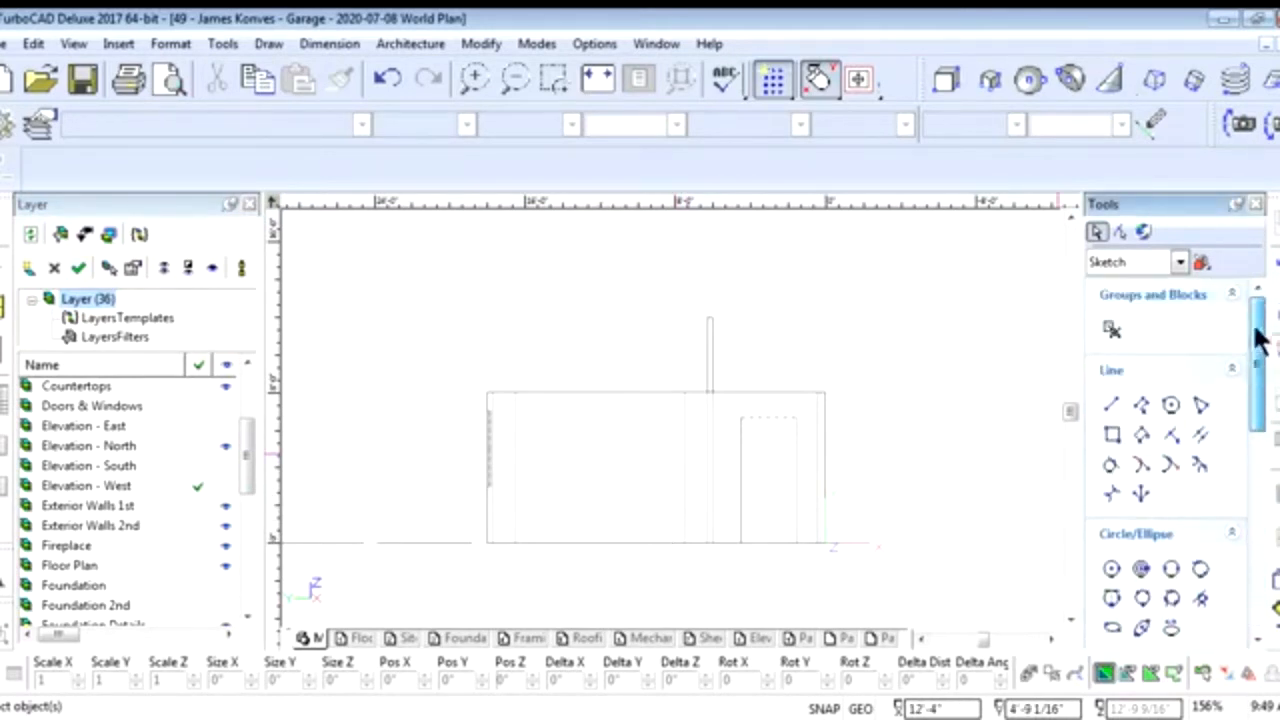
pyautogui.click(1111, 434)
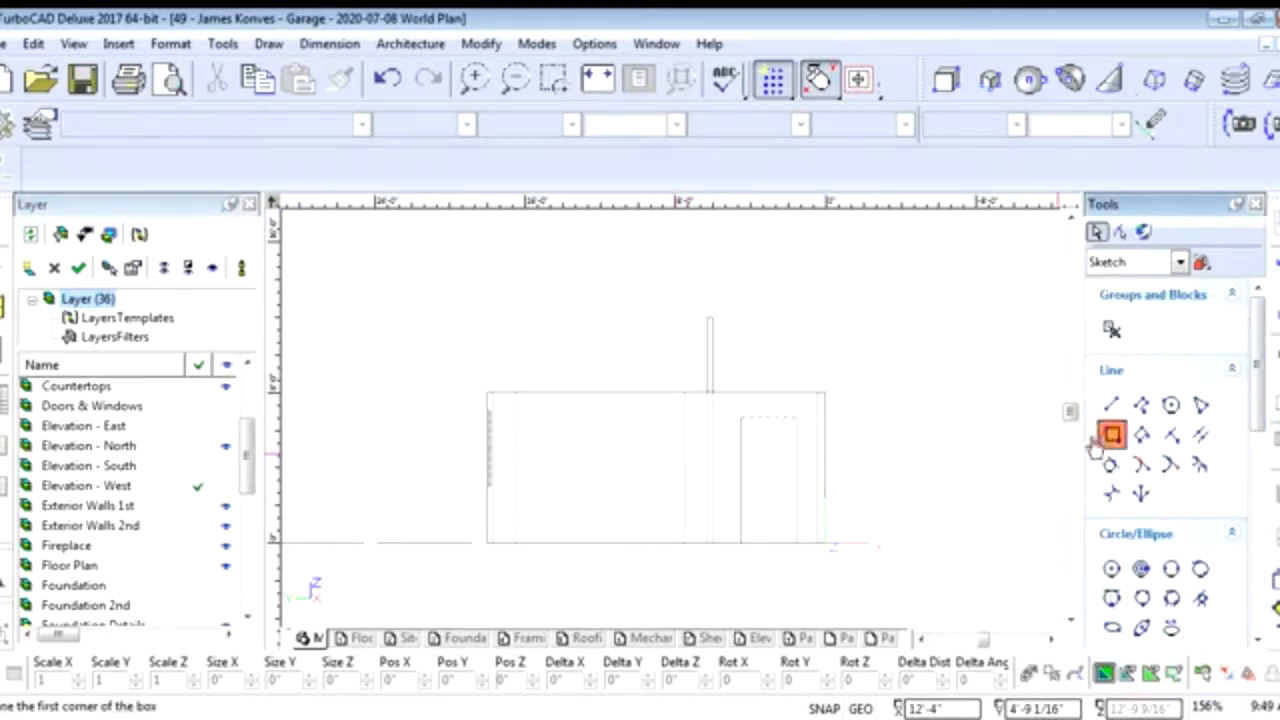
pyautogui.click(485, 543)
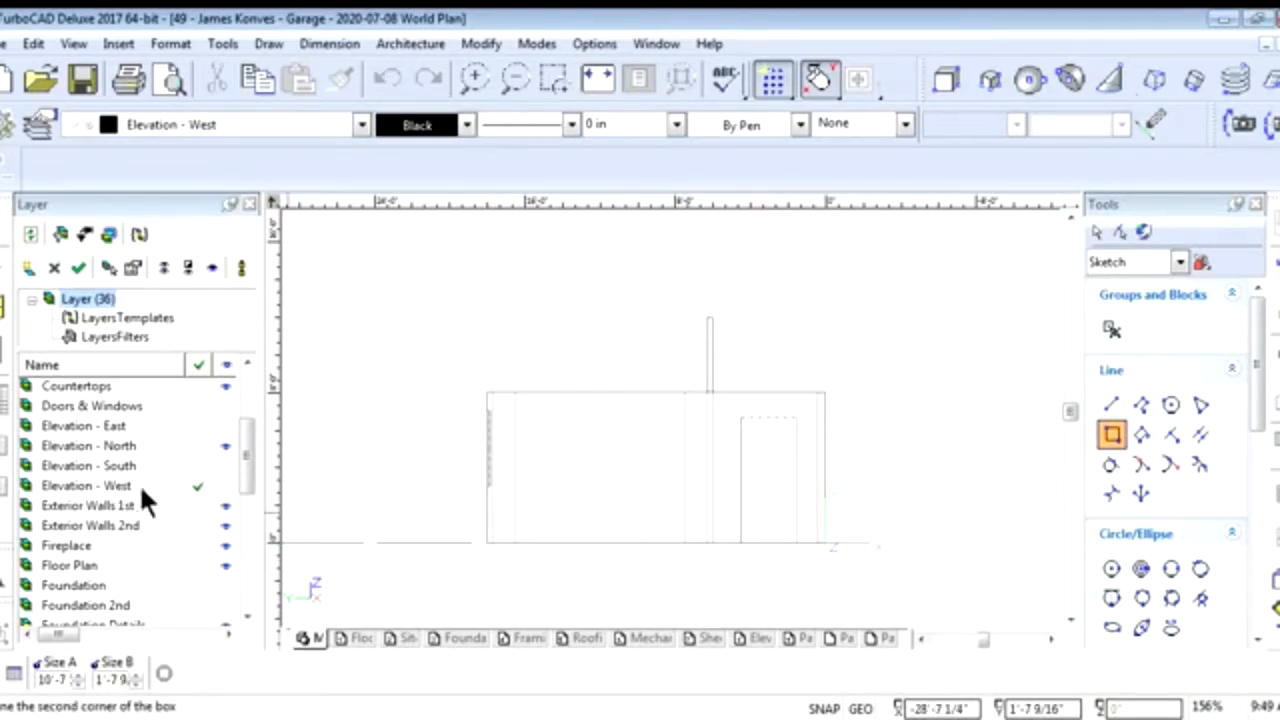
pyautogui.click(197, 445)
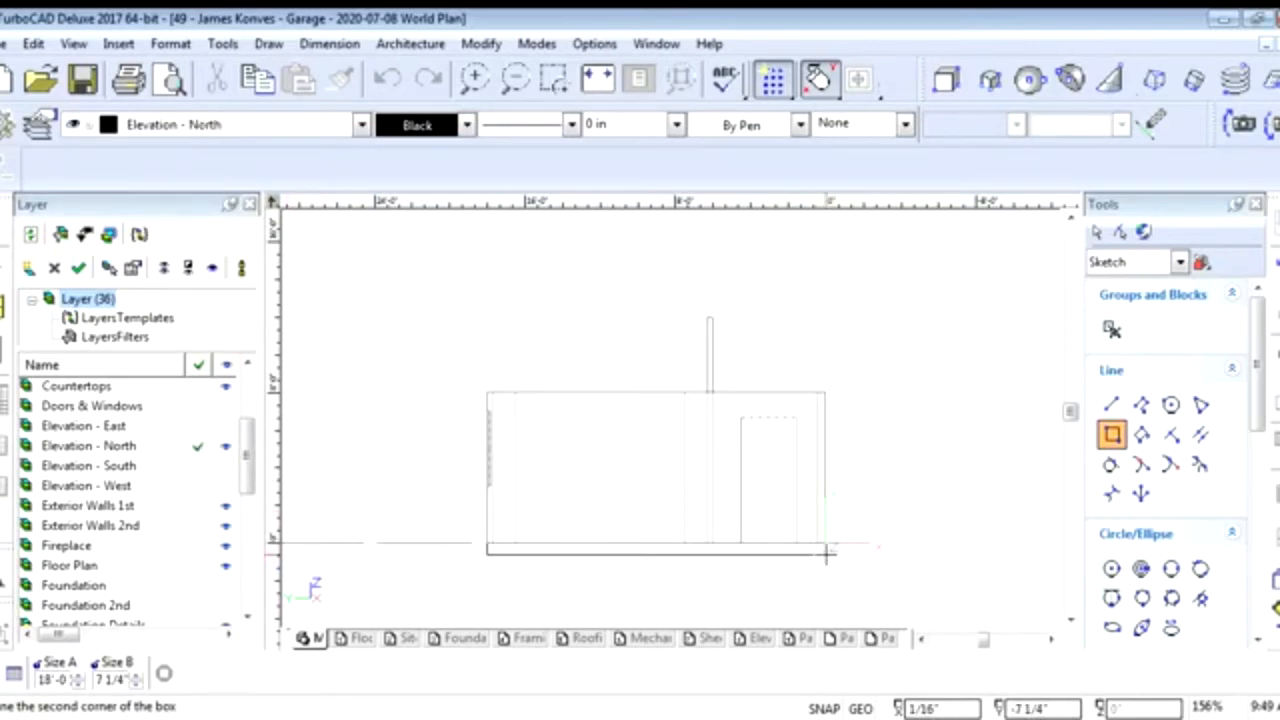
pyautogui.press('Tab')
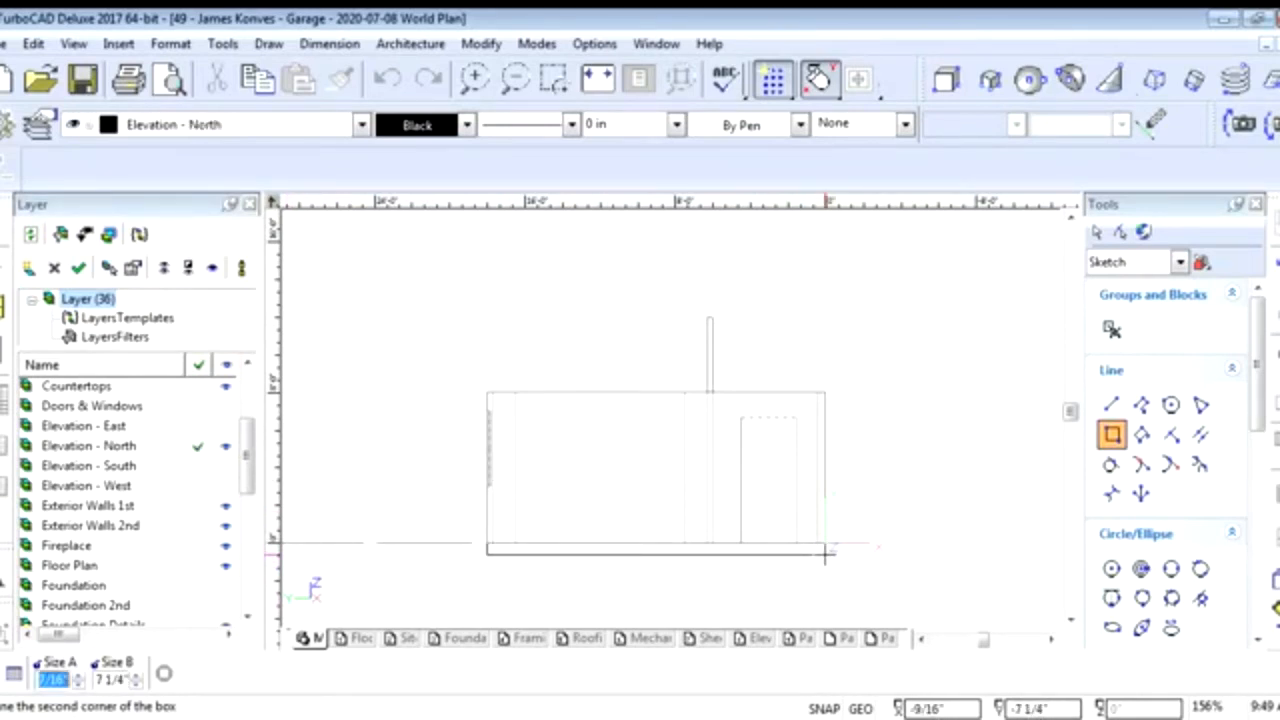
pyautogui.write("18'")
pyautogui.press('Tab')
pyautogui.write('4')
pyautogui.press('Return')
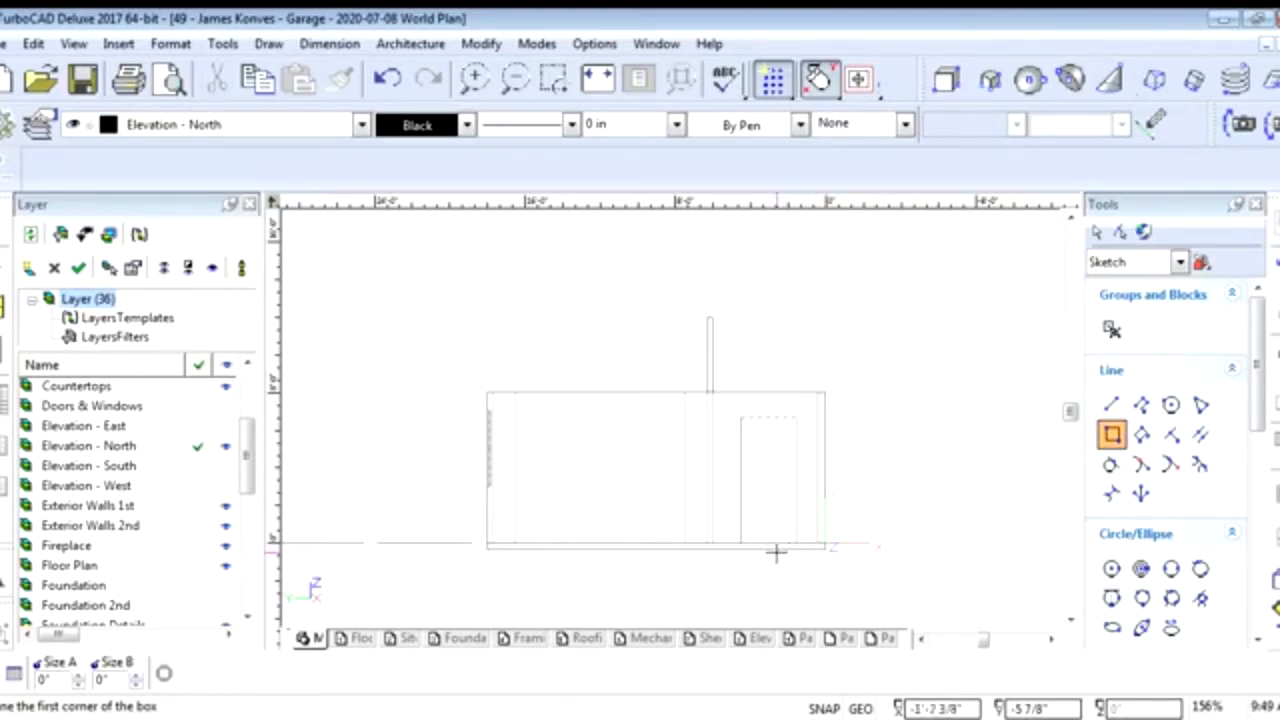
pyautogui.press('Escape')
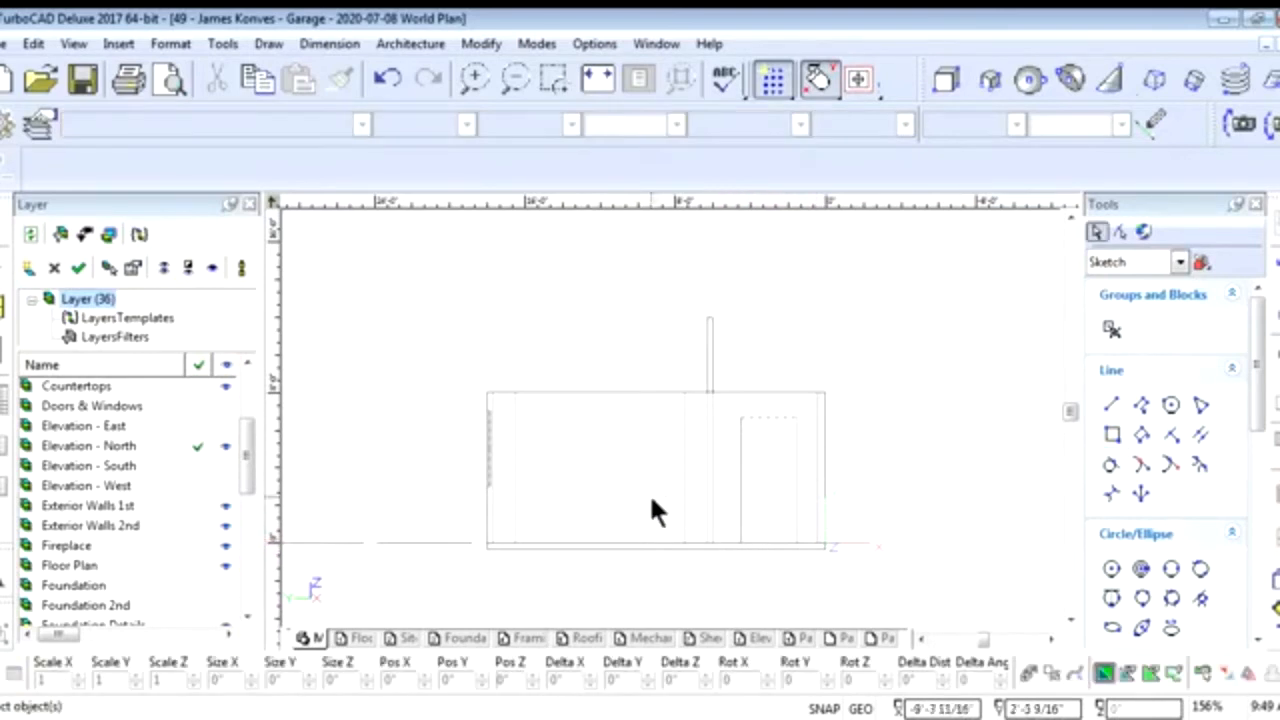
# Trace the north wall outline with a rectangle from its lower corner to the opposite upper corner
pyautogui.click(1110, 435)
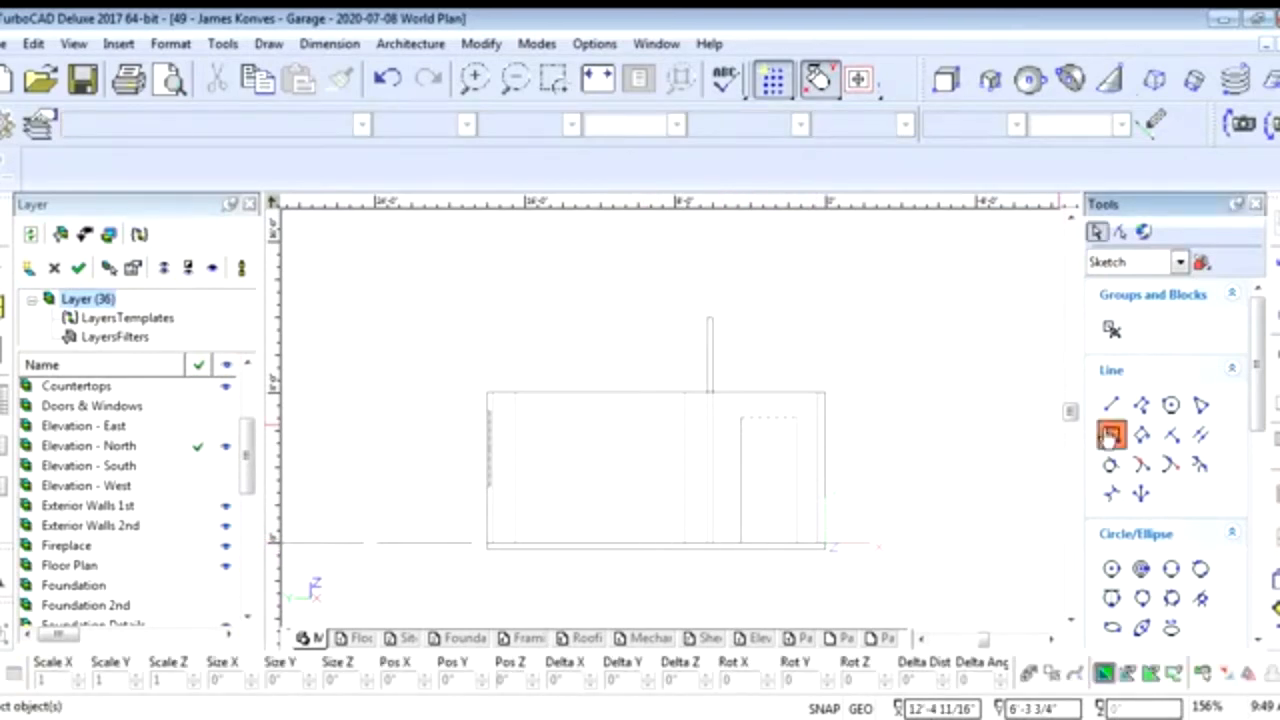
pyautogui.click(484, 542)
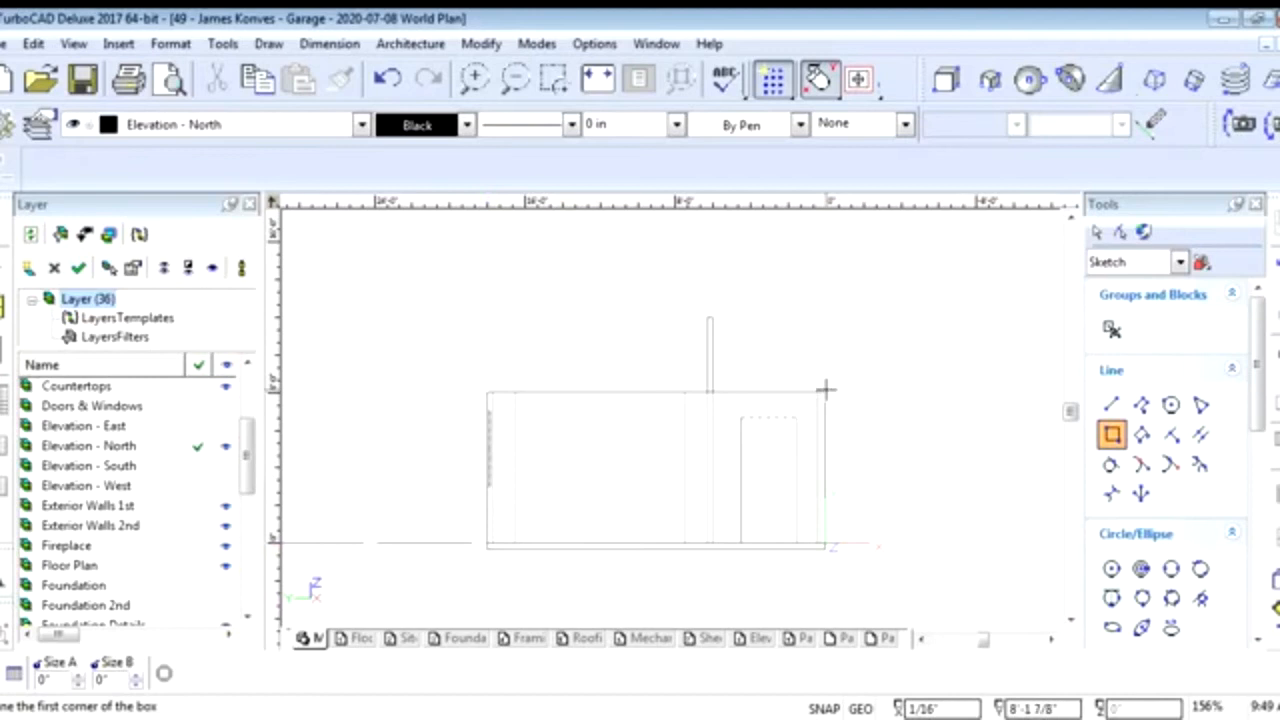
pyautogui.click(1111, 404)
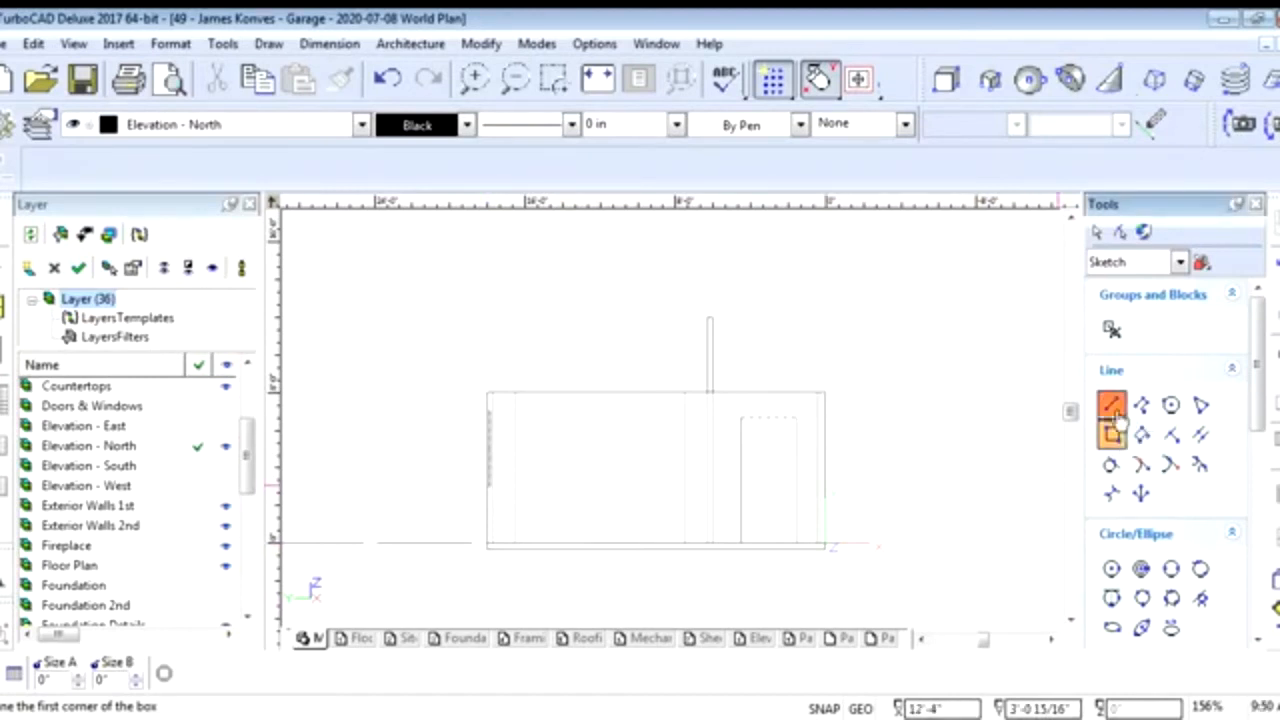
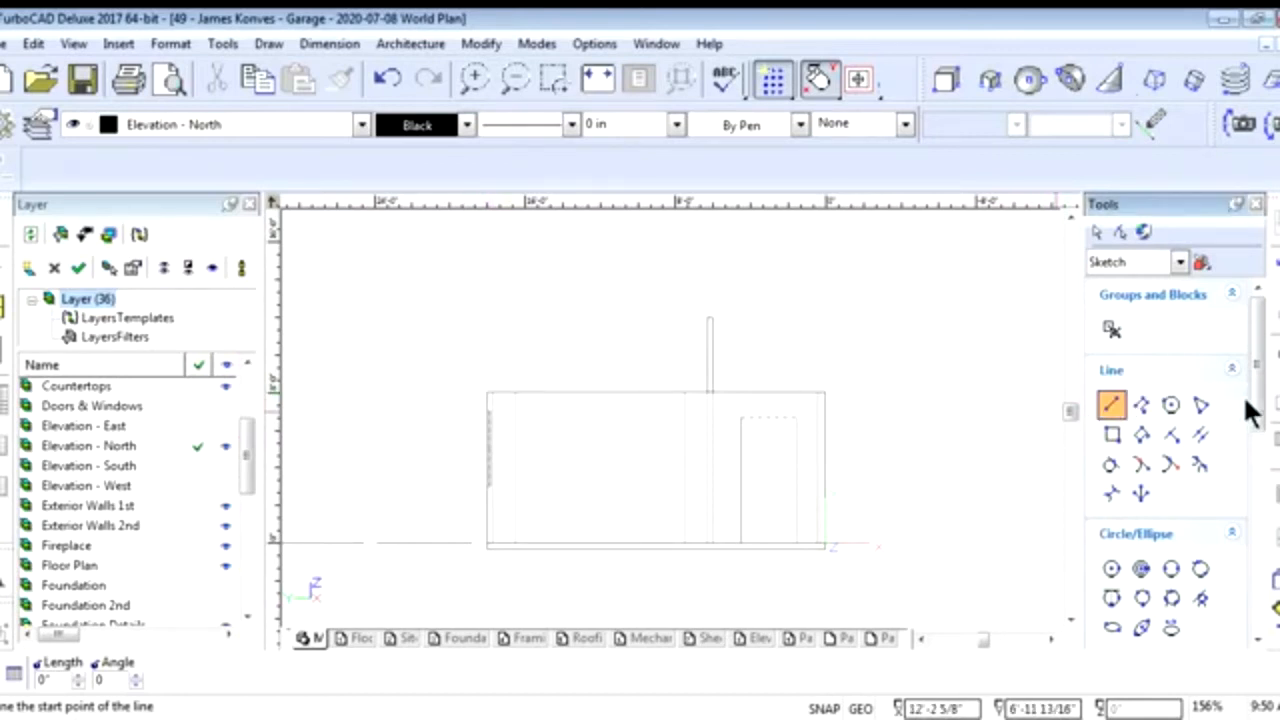
# Place a 1' parallel dimension outward at 180° from the wall's upper corner farthest from the origin, on the Elevation - North layer
pyautogui.scroll(-2, 1252, 440)
pyautogui.moveTo(1253, 440); pyautogui.dragTo(1257, 537)
pyautogui.click(1140, 469)
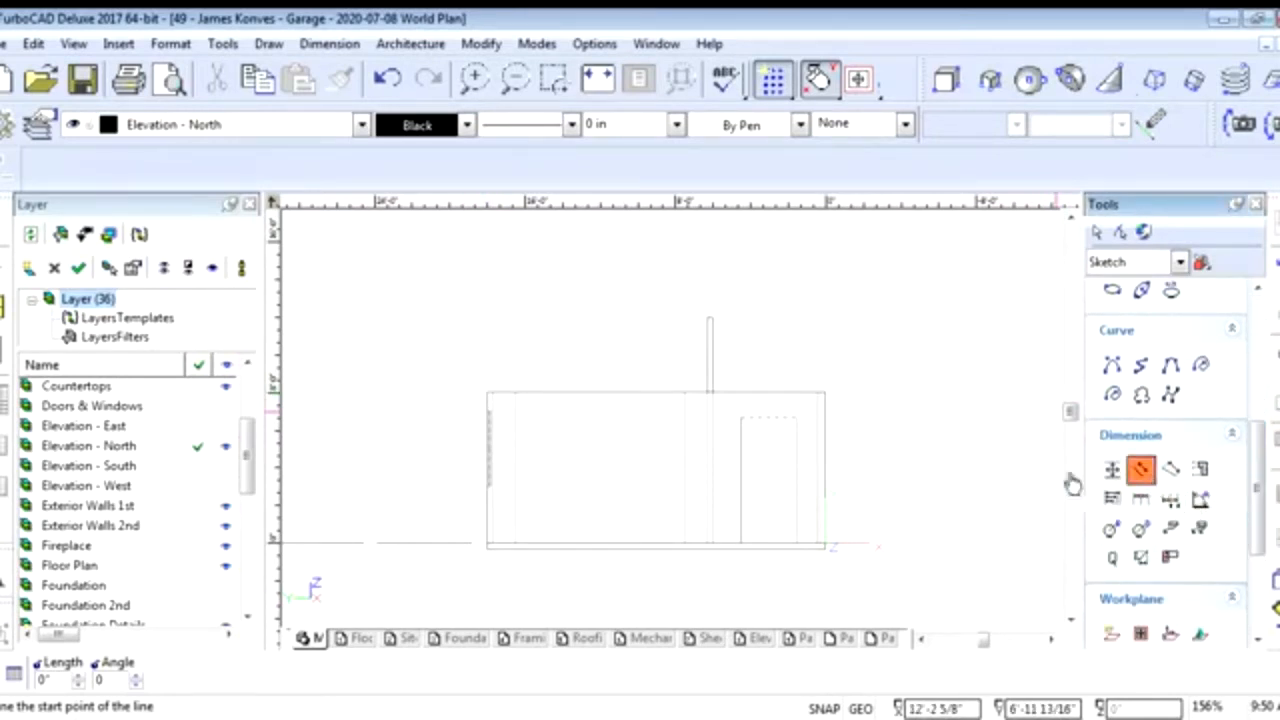
pyautogui.click(486, 392)
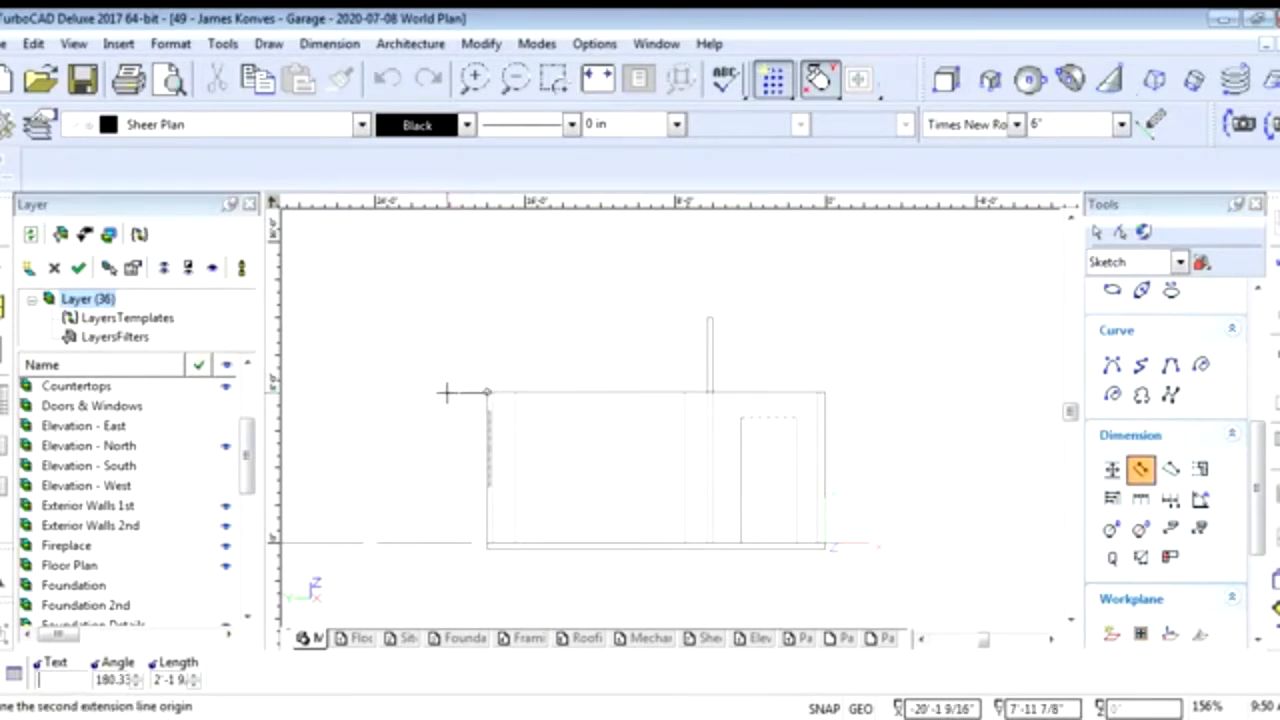
pyautogui.press('Tab')
pyautogui.write('180')
pyautogui.press('Tab')
pyautogui.write("1'")
pyautogui.press('Return')
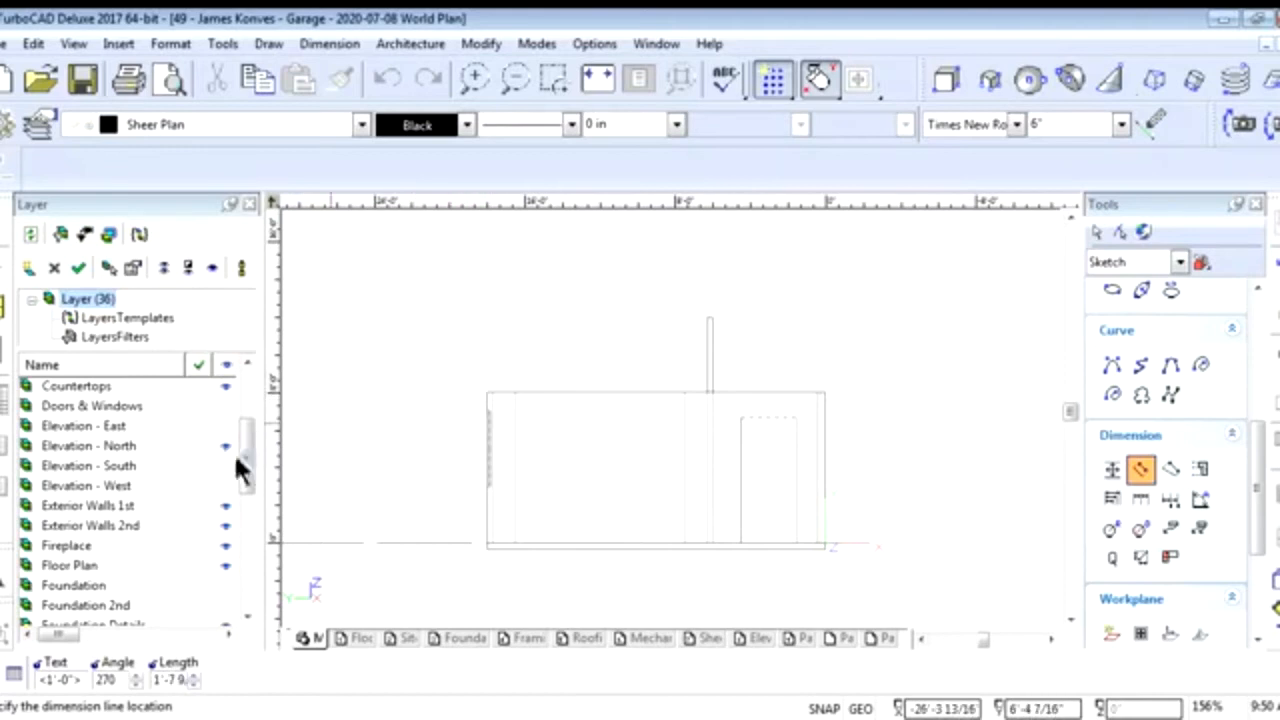
pyautogui.click(196, 445)
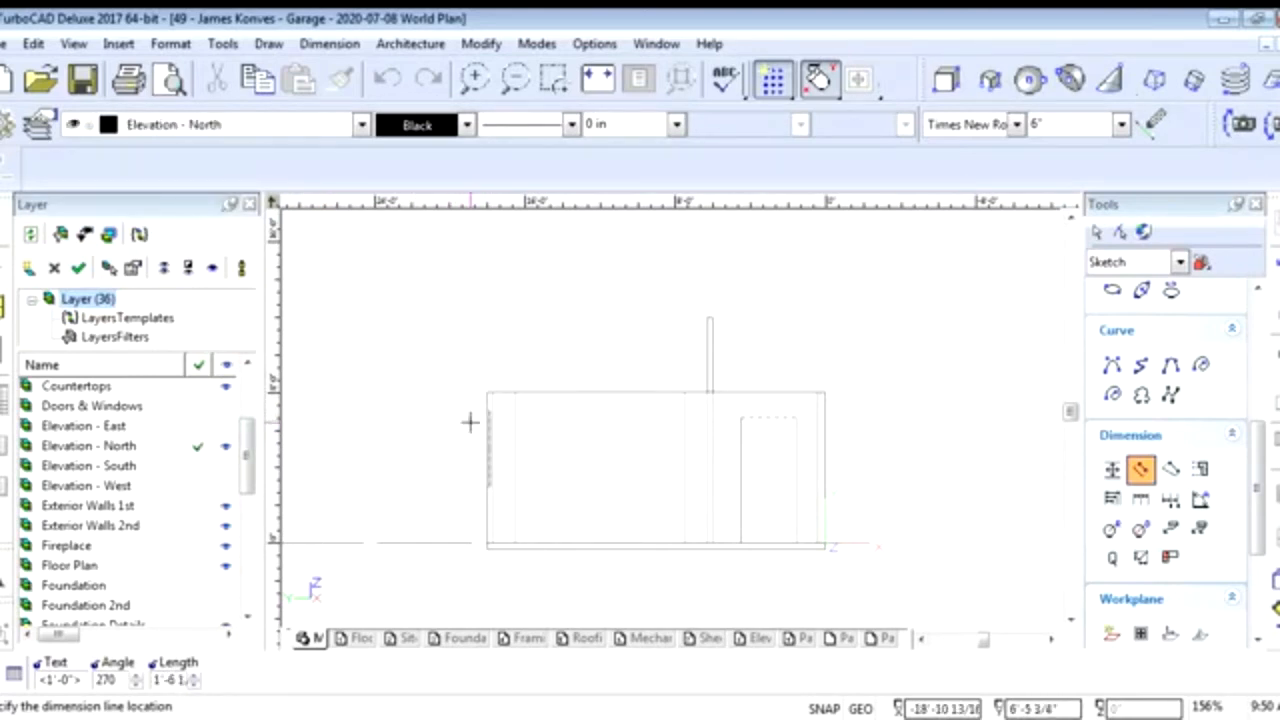
pyautogui.click(524, 417)
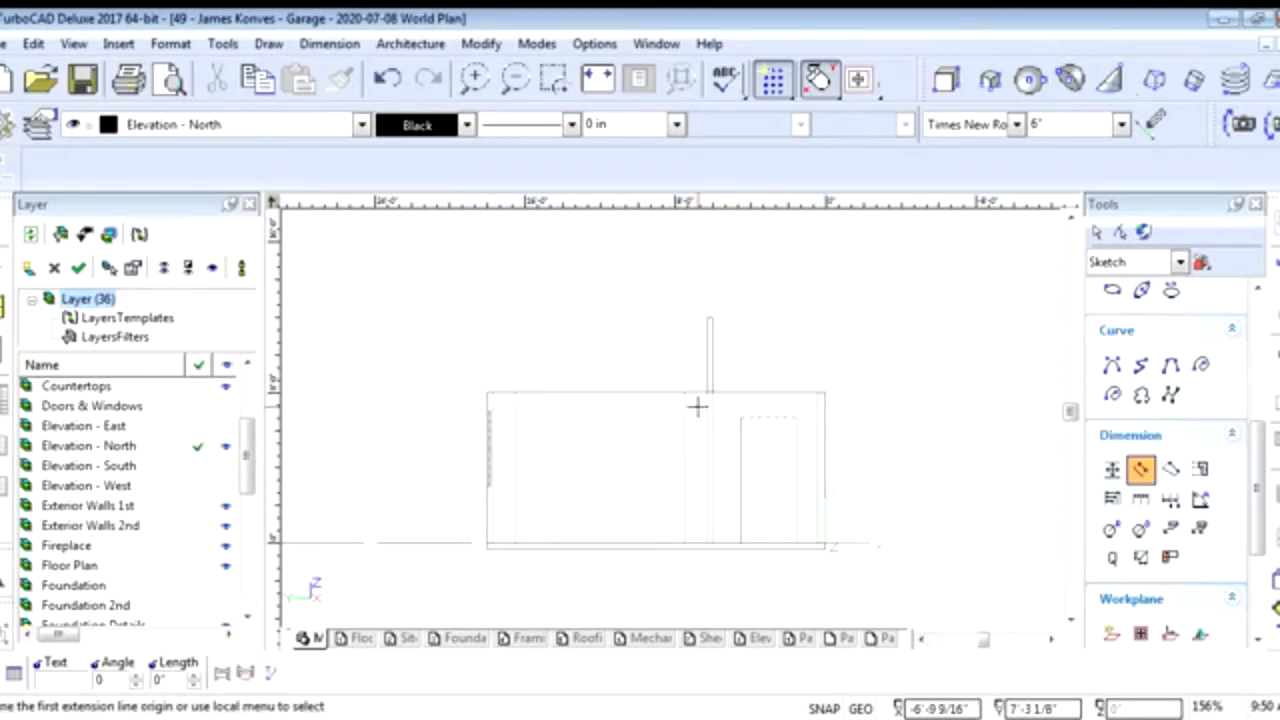
# Place a matching 1' dimension outward at 0° from the wall's upper corner above the origin
pyautogui.click(824, 390)
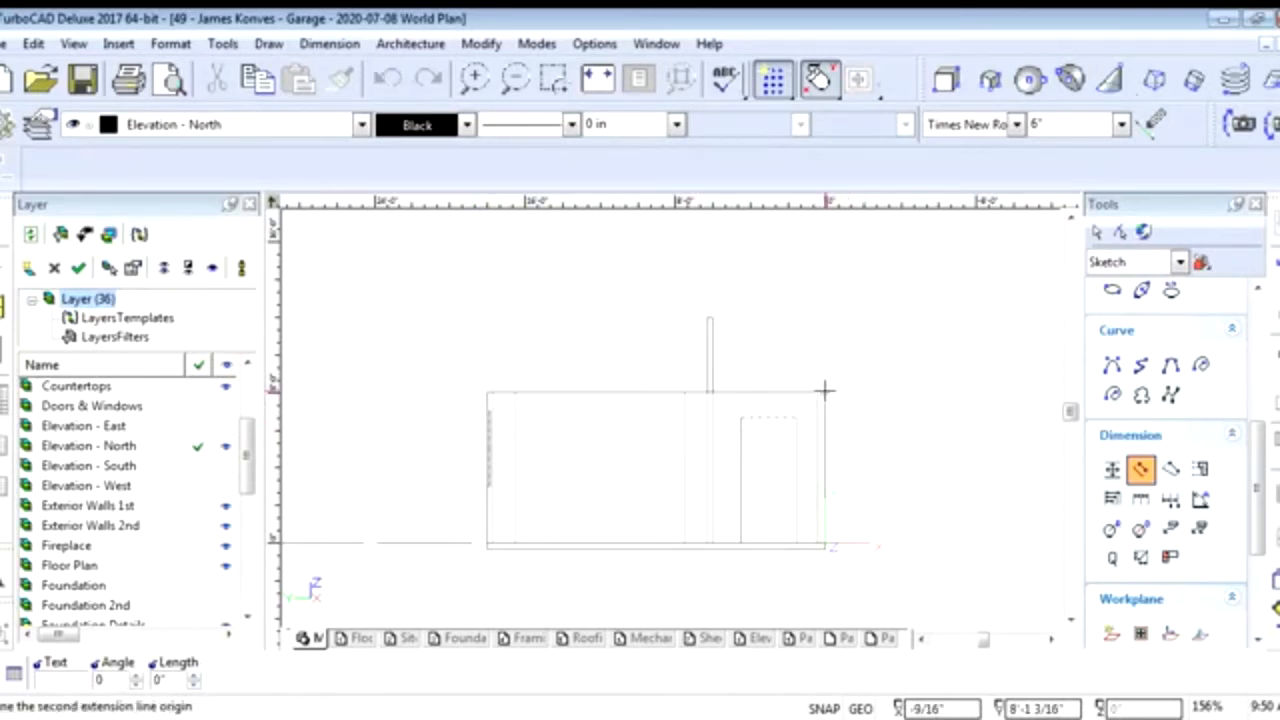
pyautogui.write('0')
pyautogui.press('Tab')
pyautogui.write('1')
pyautogui.press('Return')
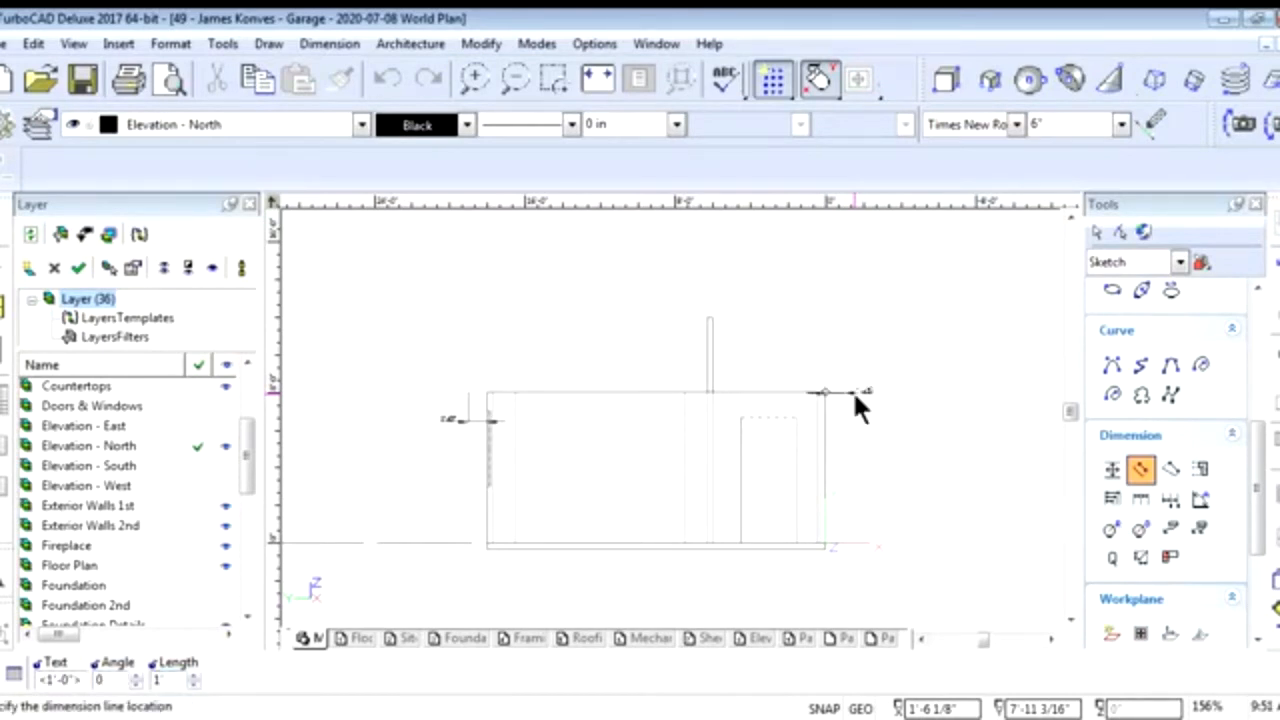
pyautogui.click(865, 430)
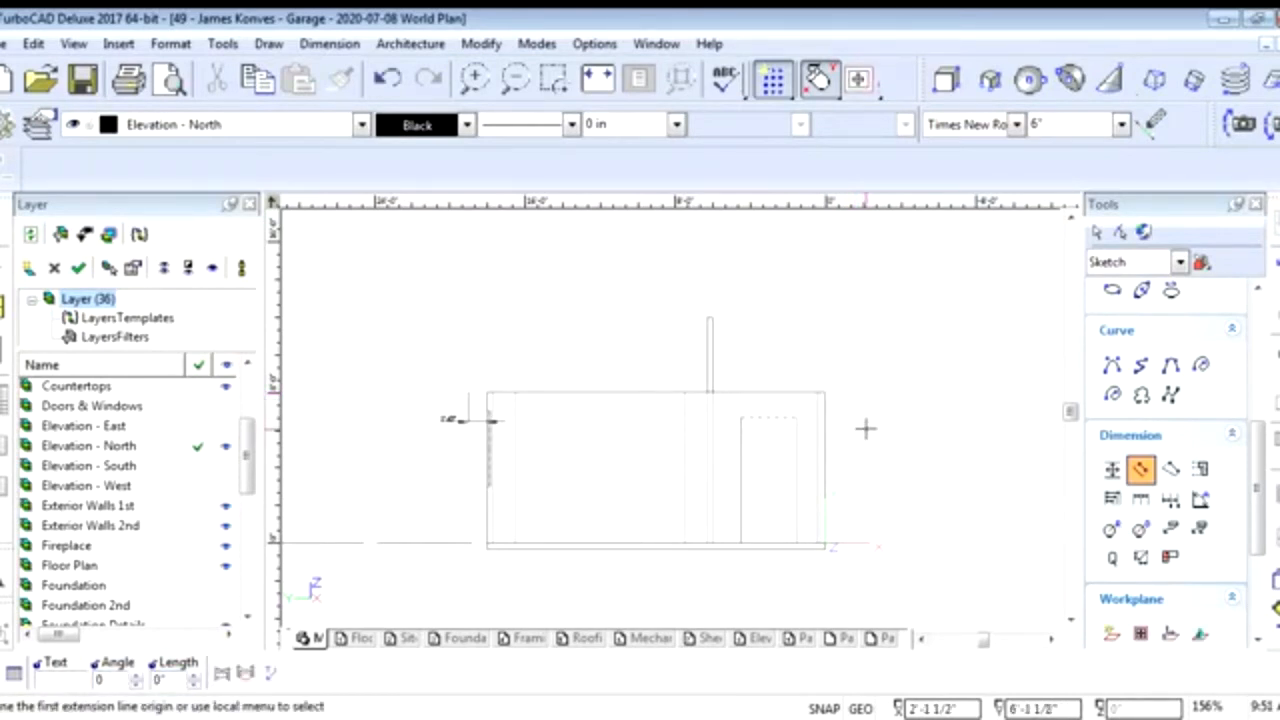
# Draw the longer roof slope line from the ridge post's top corner through the wall's upper corner to the 1' overhang extension line
pyautogui.moveTo(1262, 508); pyautogui.dragTo(1260, 365)
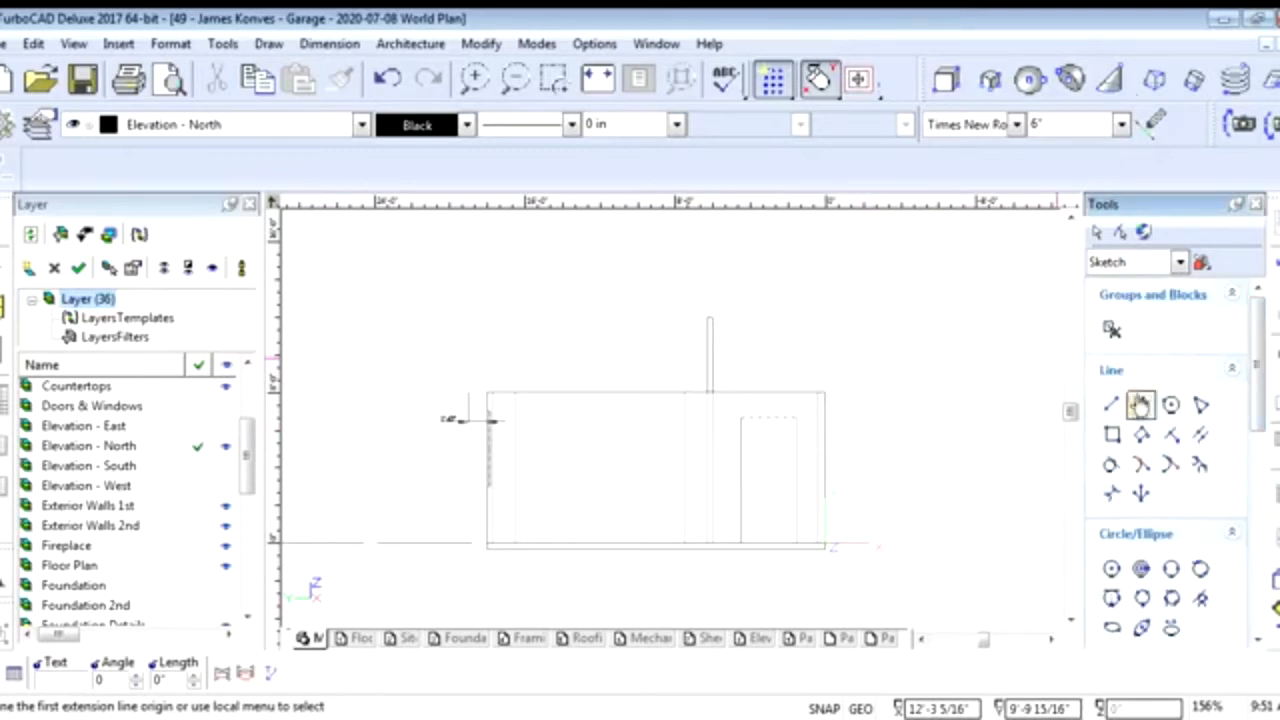
pyautogui.click(1111, 404)
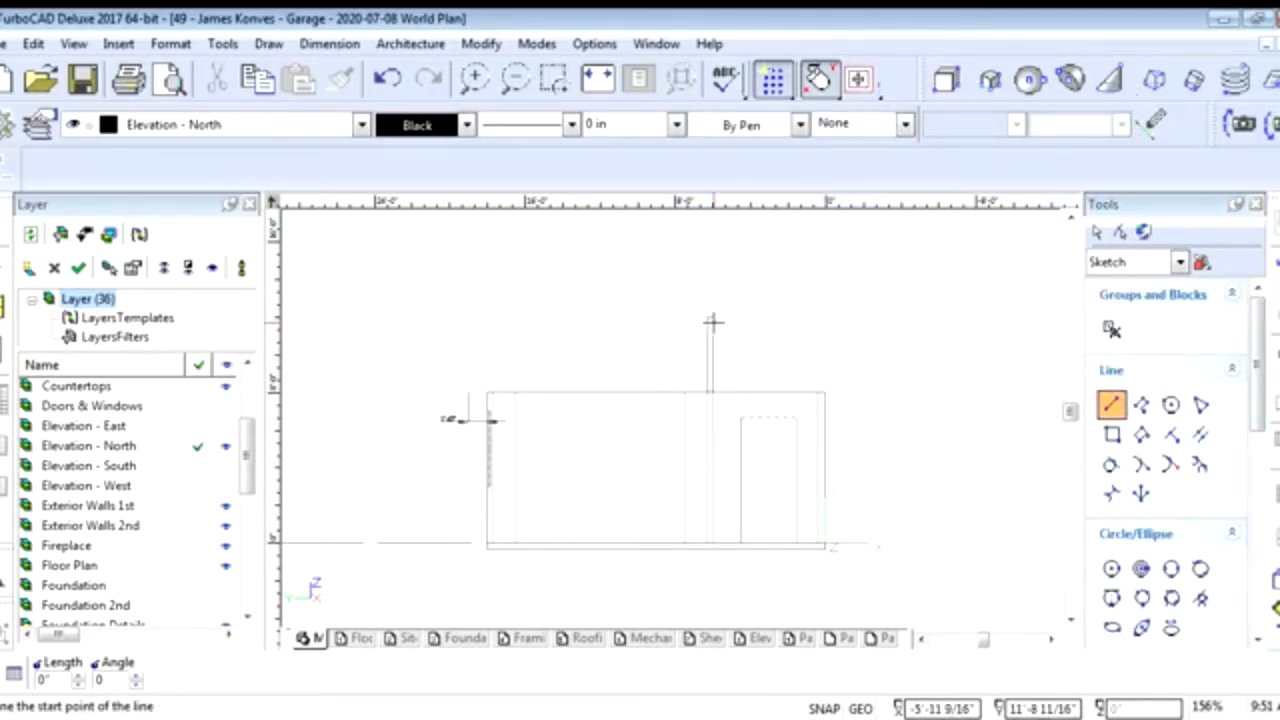
pyautogui.scroll(3, 711, 317)
pyautogui.scroll(3, 669, 418)
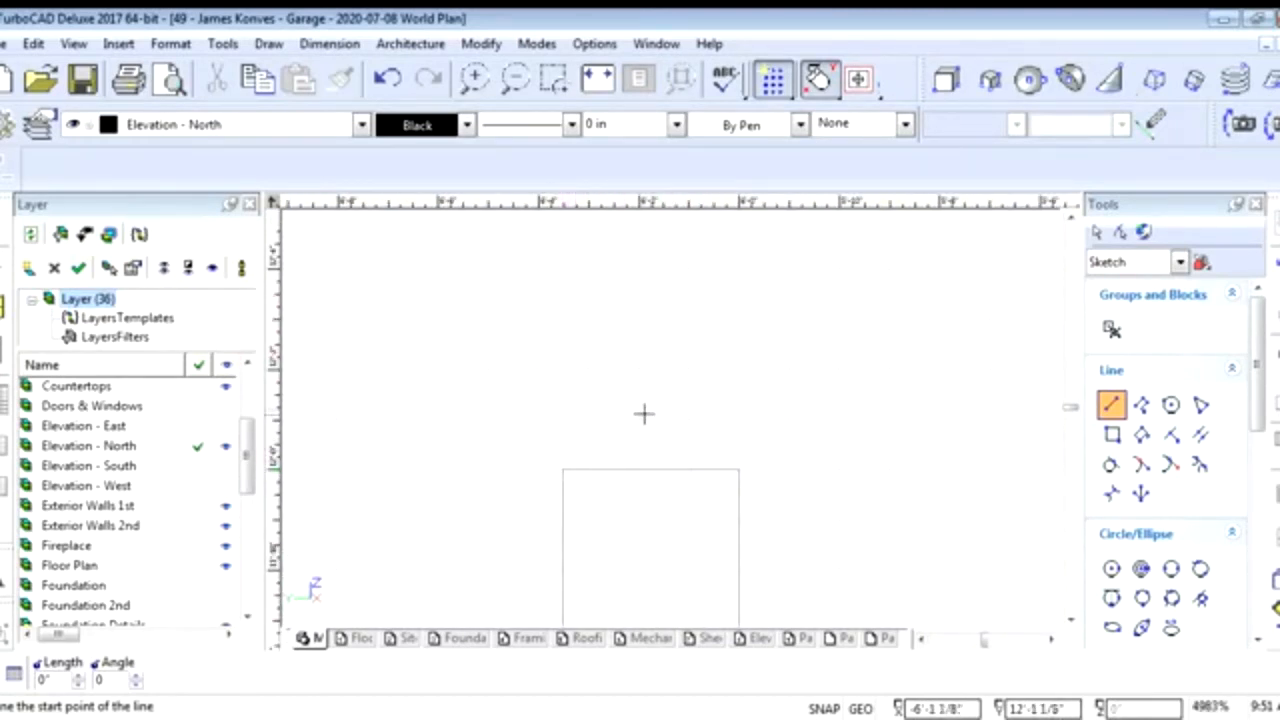
pyautogui.click(563, 469)
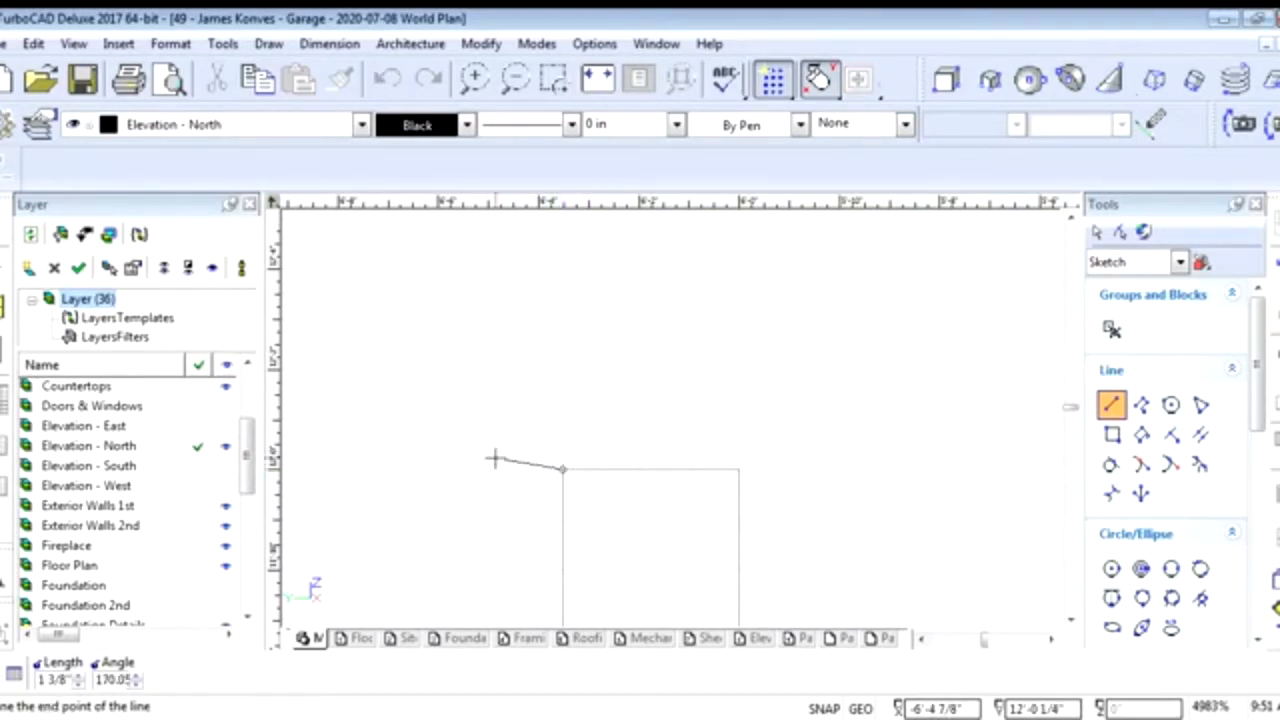
pyautogui.scroll(-10, 669, 417)
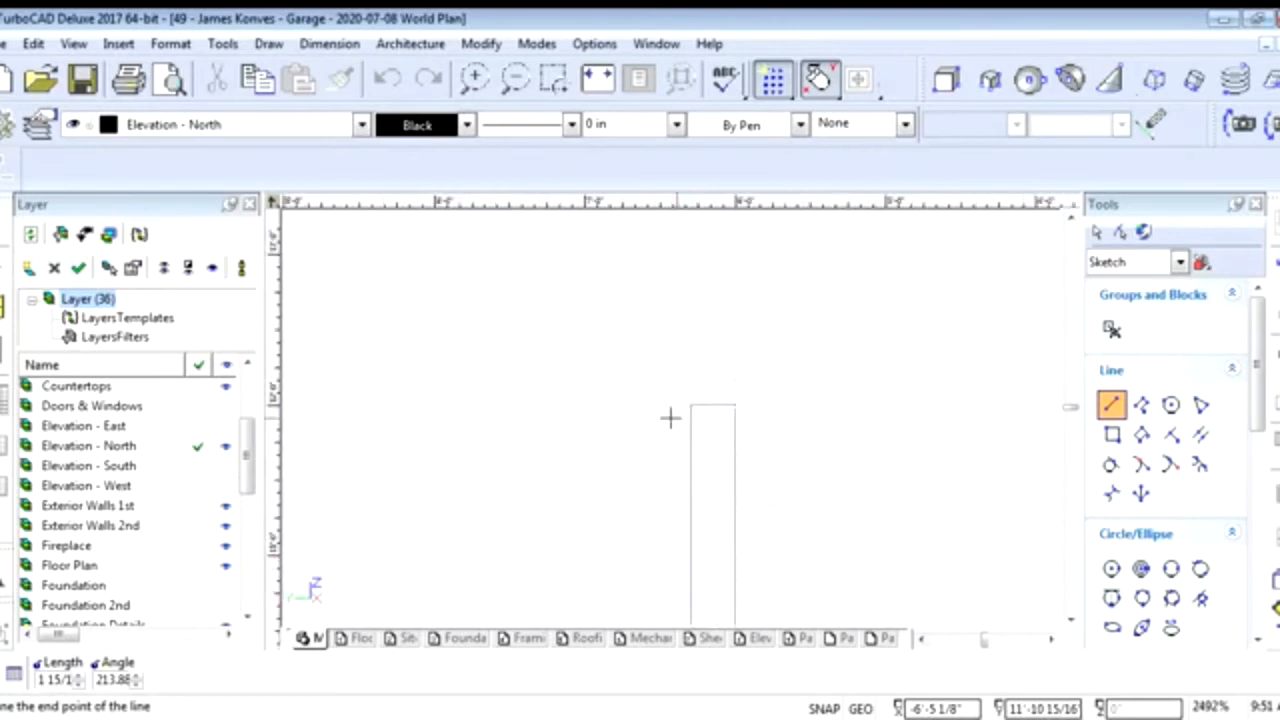
pyautogui.scroll(7, 671, 420)
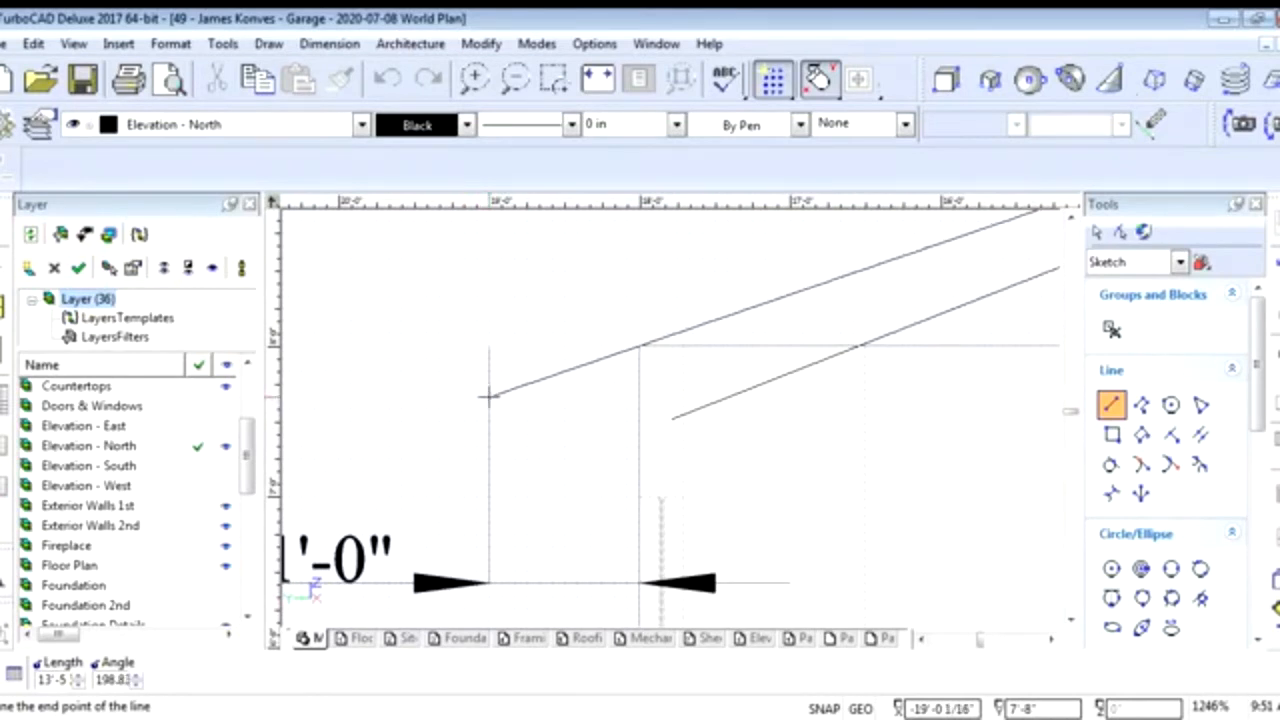
pyautogui.click(489, 396)
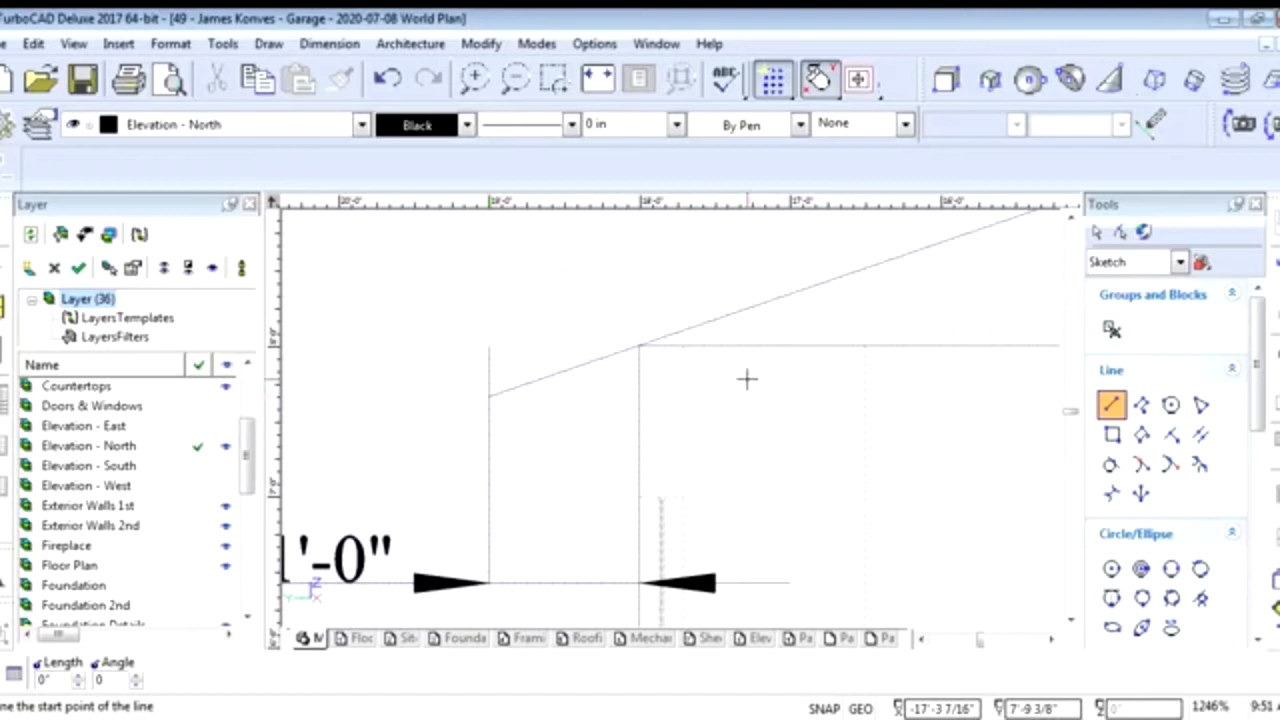
# Draw the shorter roof slope line from the ridge post's other top corner through the wall corner above the origin to the 1' overhang line
pyautogui.scroll(-8, 747, 379)
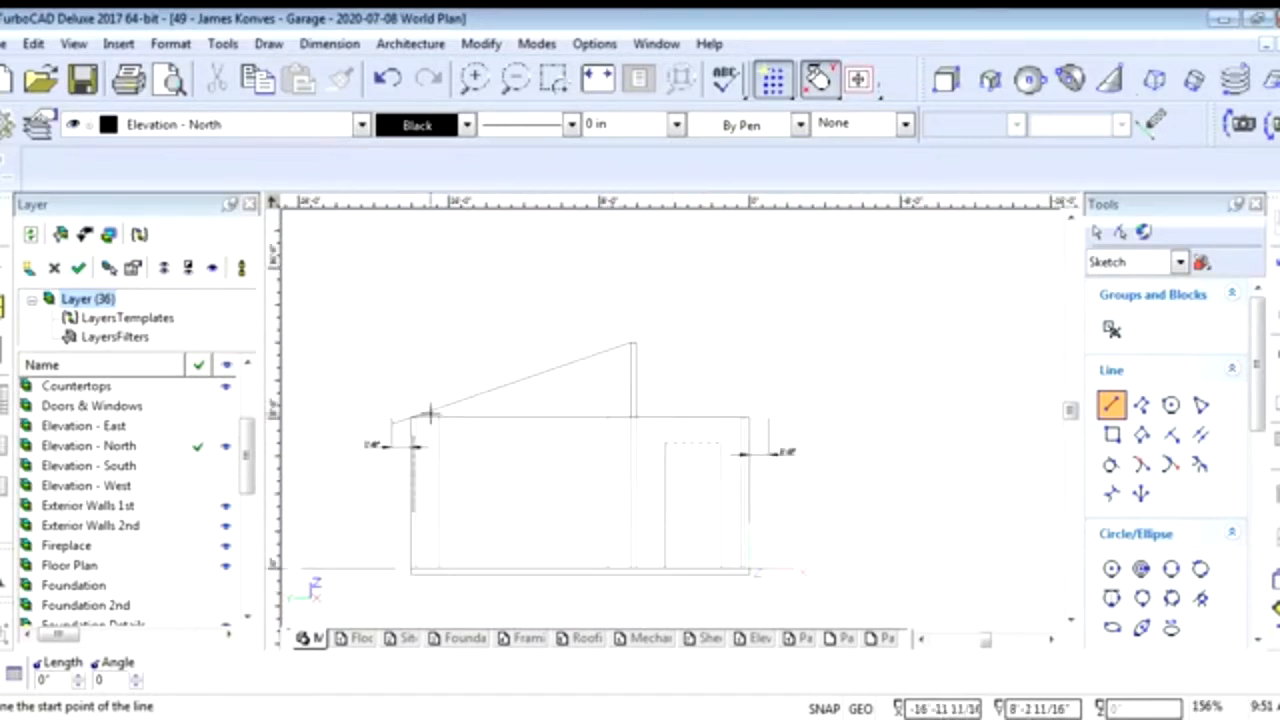
pyautogui.scroll(3, 670, 418)
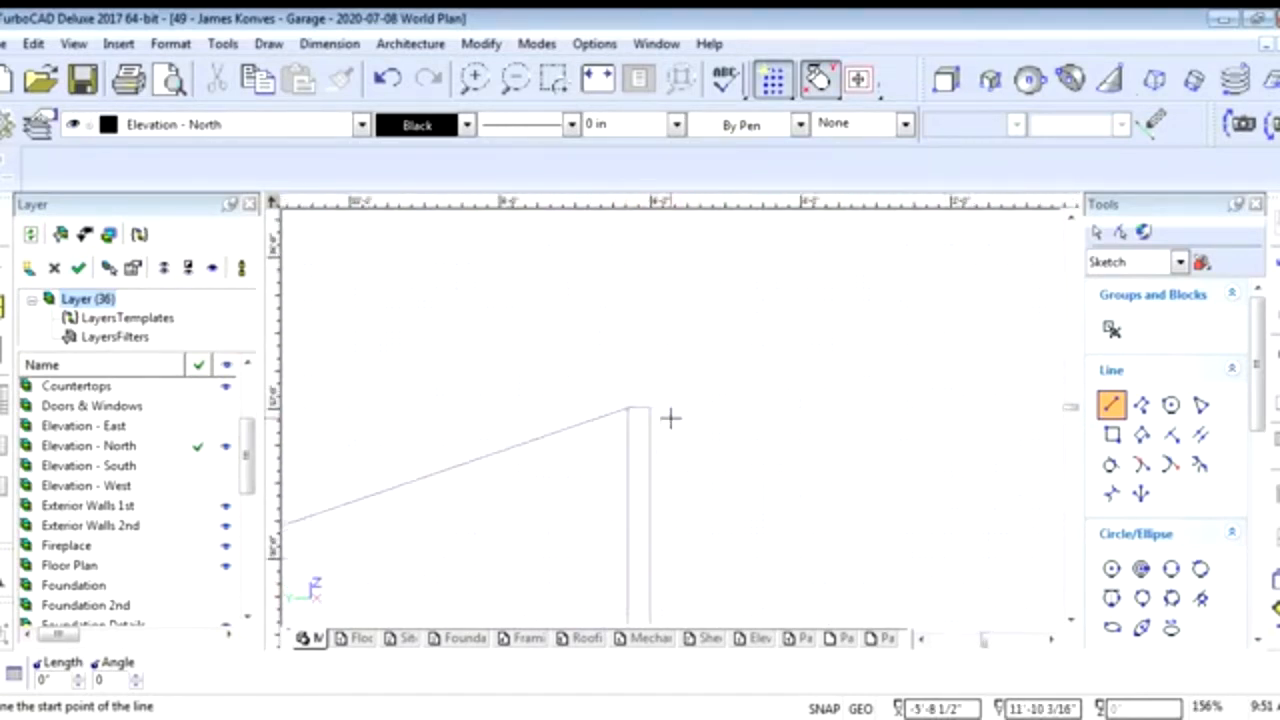
pyautogui.scroll(4, 655, 412)
pyautogui.click(589, 378)
pyautogui.scroll(-3, 700, 430)
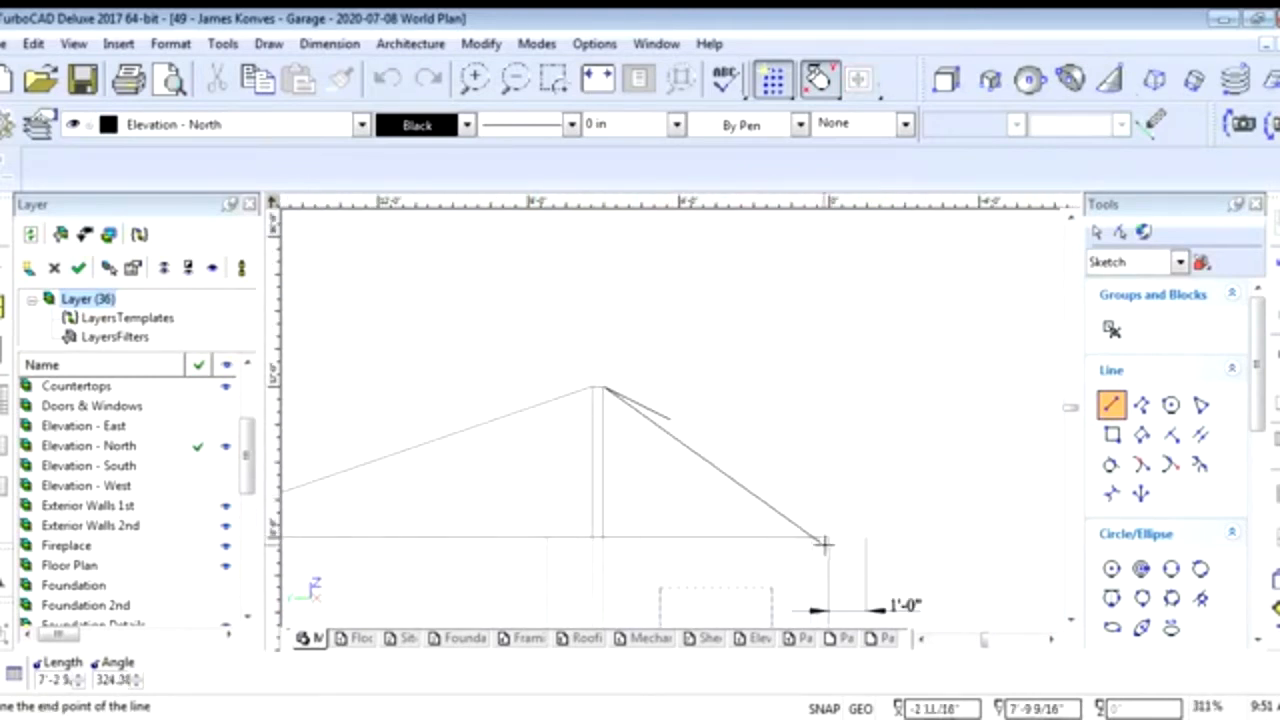
pyautogui.scroll(2, 862, 561)
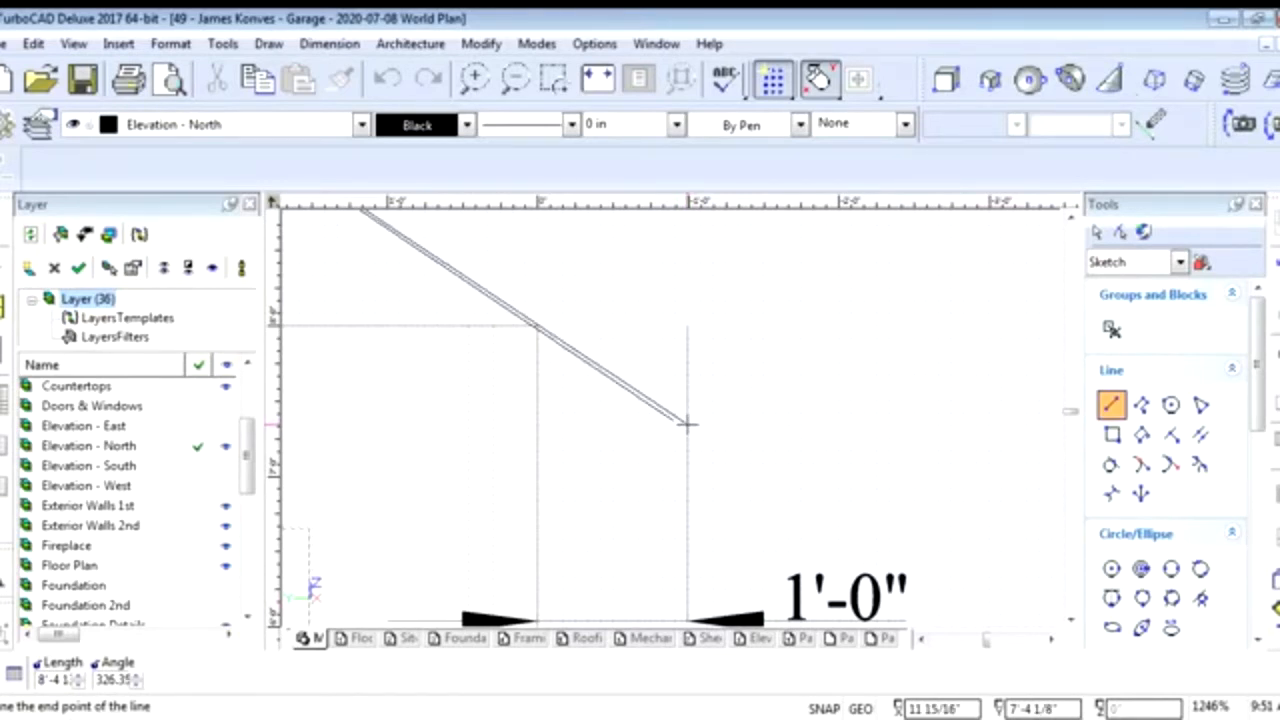
pyautogui.click(687, 424)
pyautogui.scroll(-4, 486, 408)
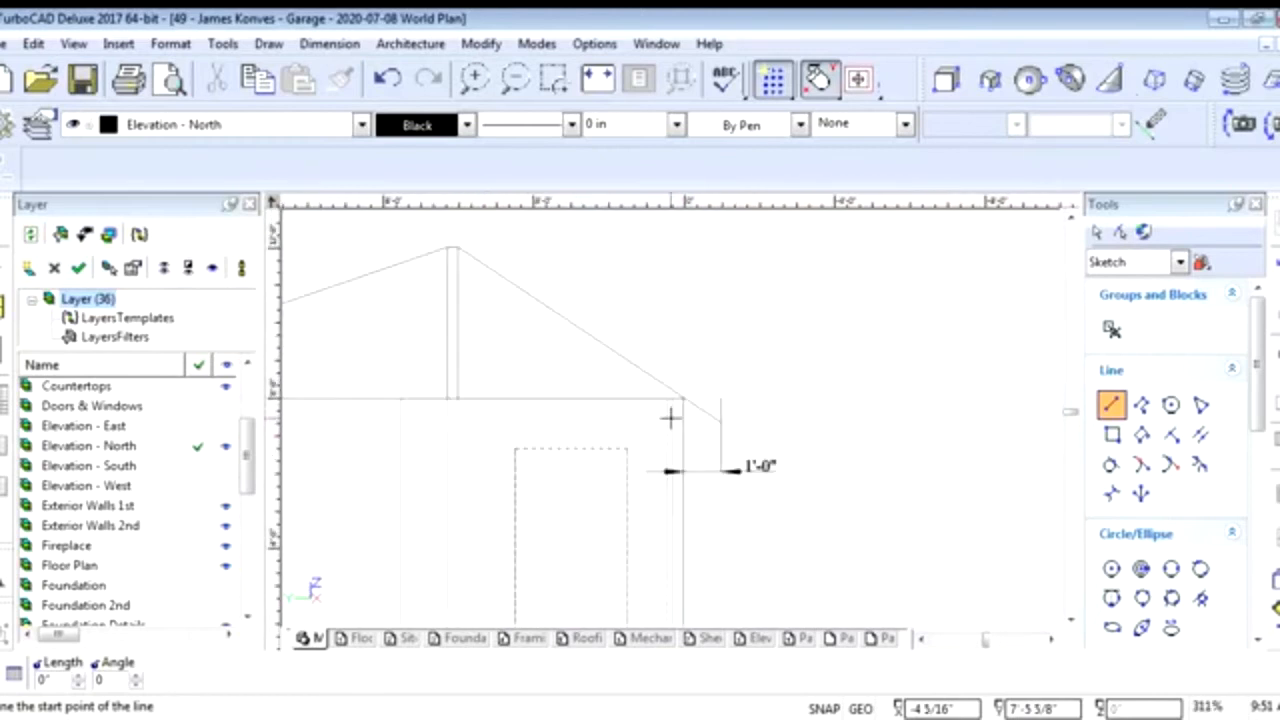
pyautogui.scroll(-3, 545, 360)
pyautogui.scroll(1, 672, 428)
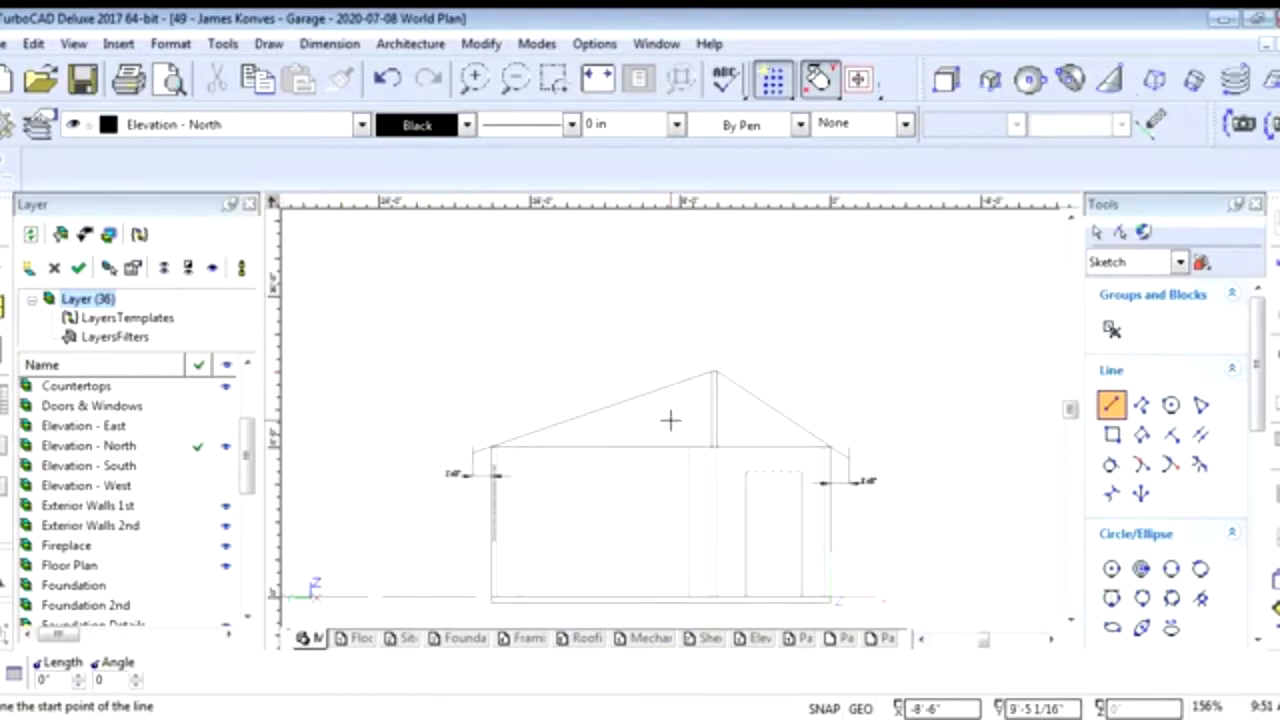
pyautogui.press('Escape')
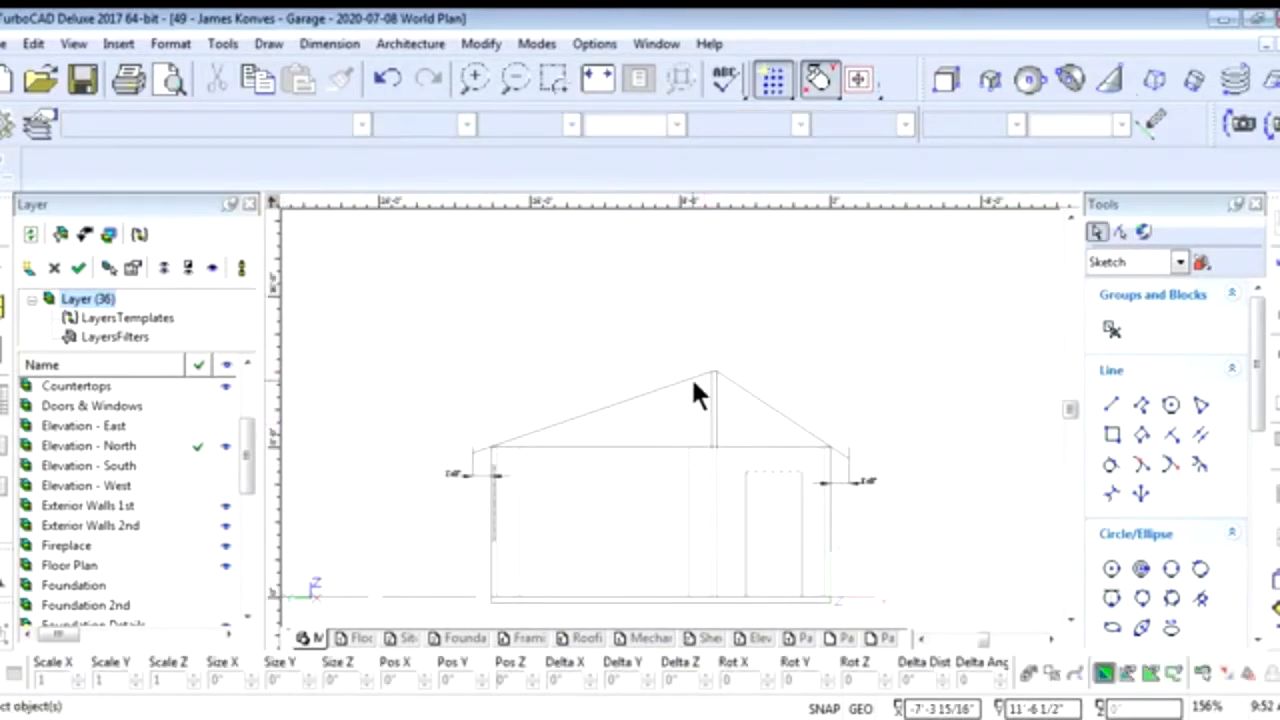
# Try to place a parallel dimension along the longer roof slope from the ridge post's top corner to the wall's upper corner
pyautogui.scroll(1, 669, 414)
pyautogui.scroll(-1, 630, 430)
pyautogui.scroll(1, 670, 432)
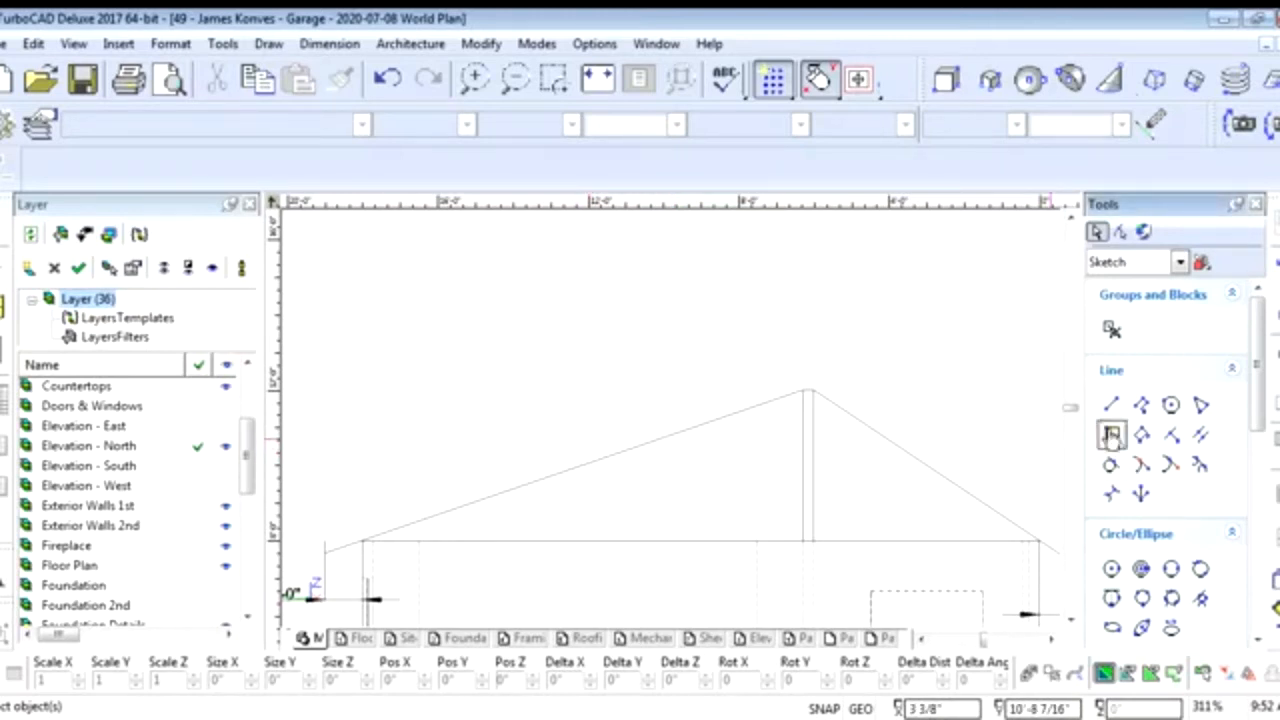
pyautogui.scroll(-5, 1252, 450)
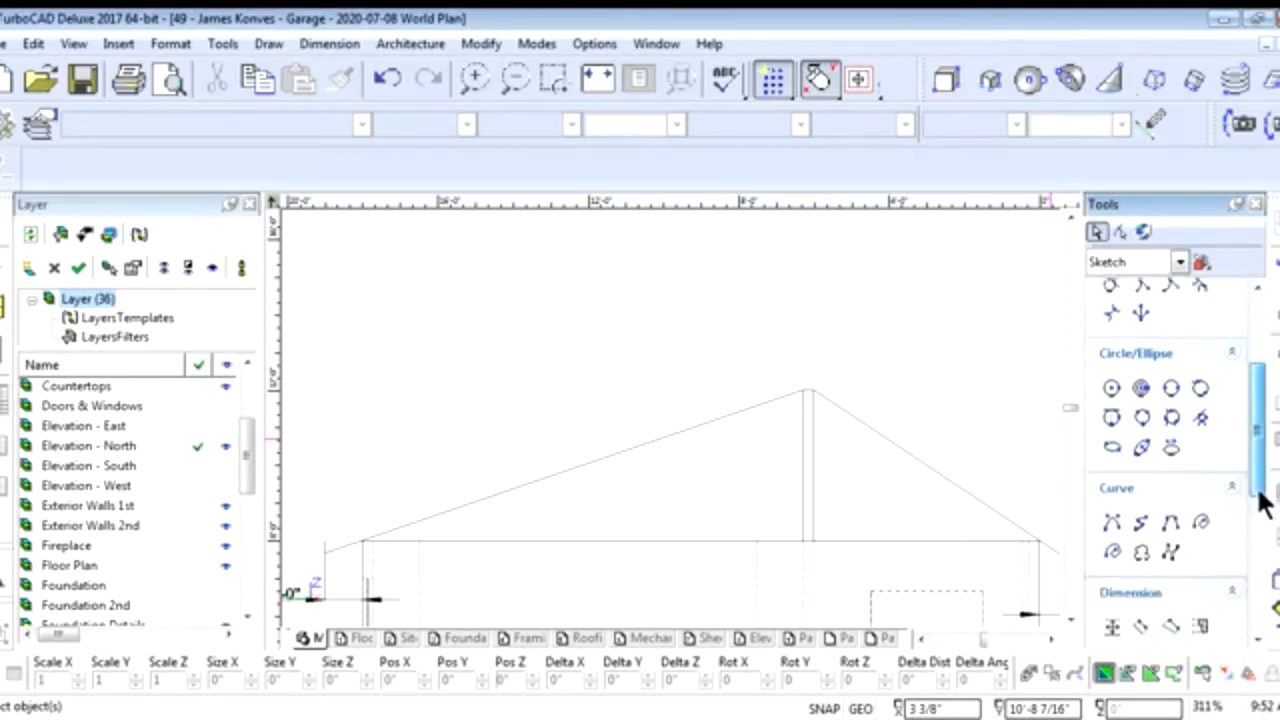
pyautogui.click(1140, 537)
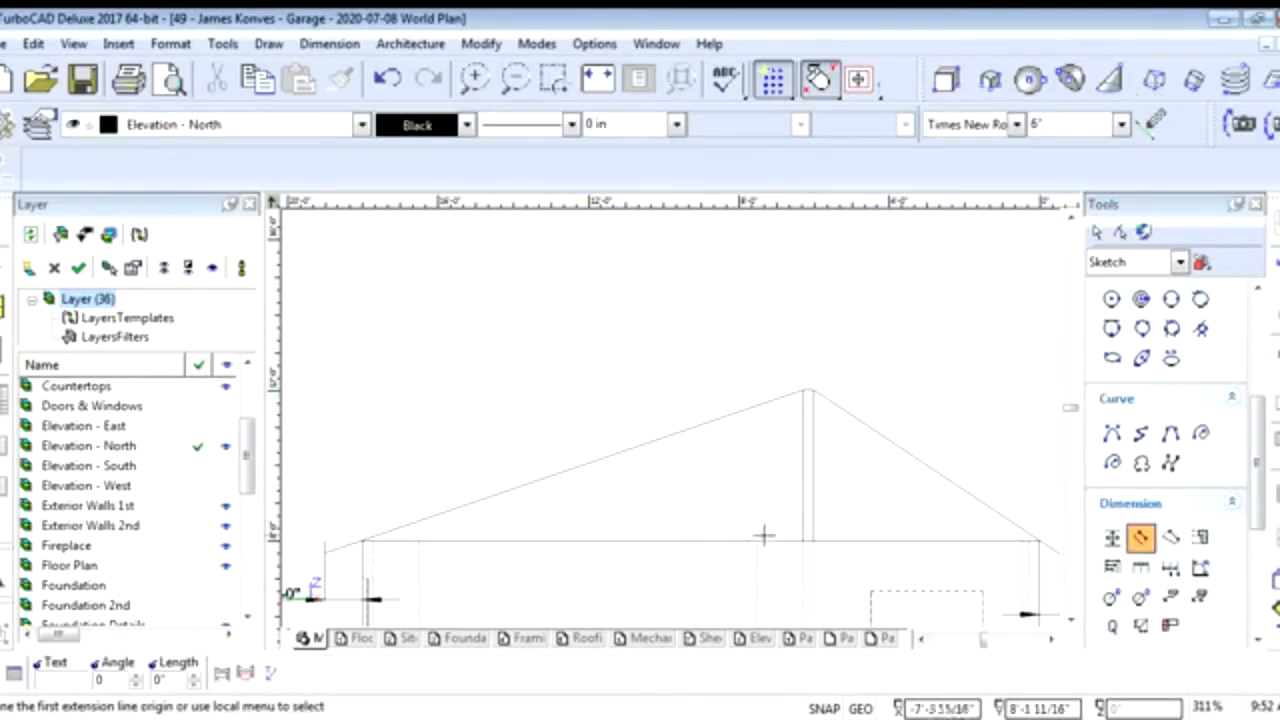
pyautogui.click(805, 392)
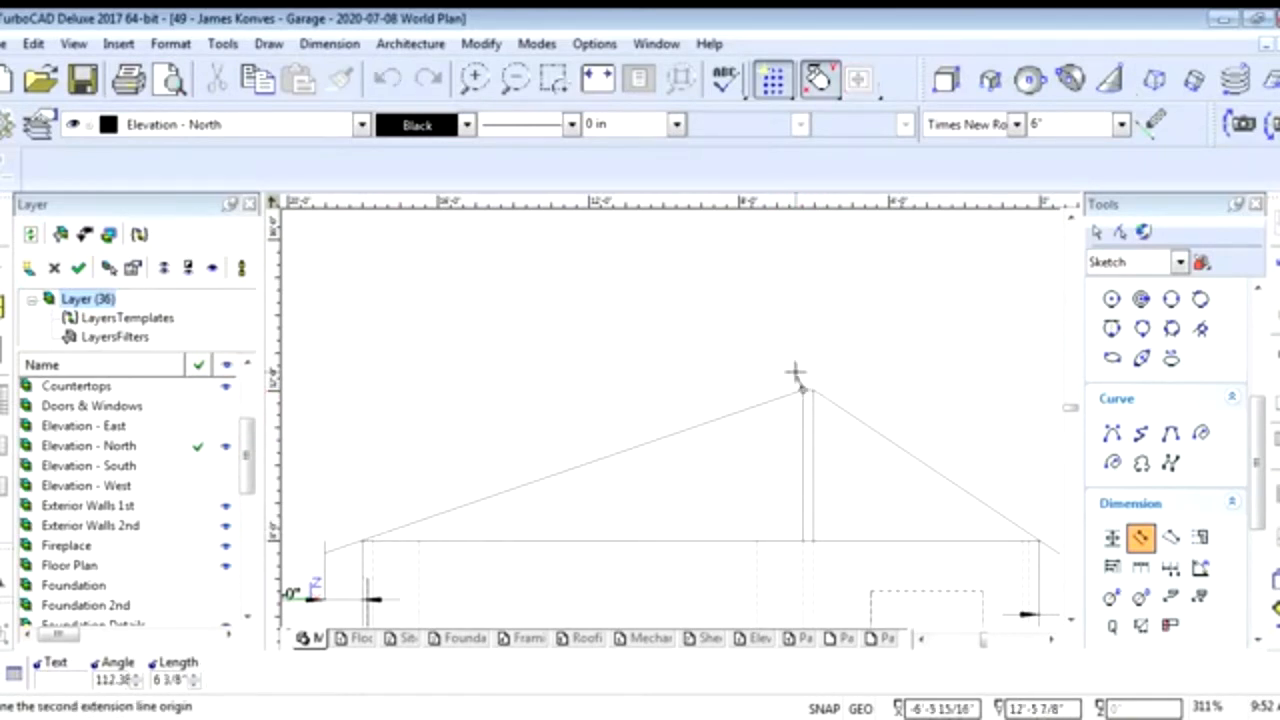
pyautogui.click(366, 539)
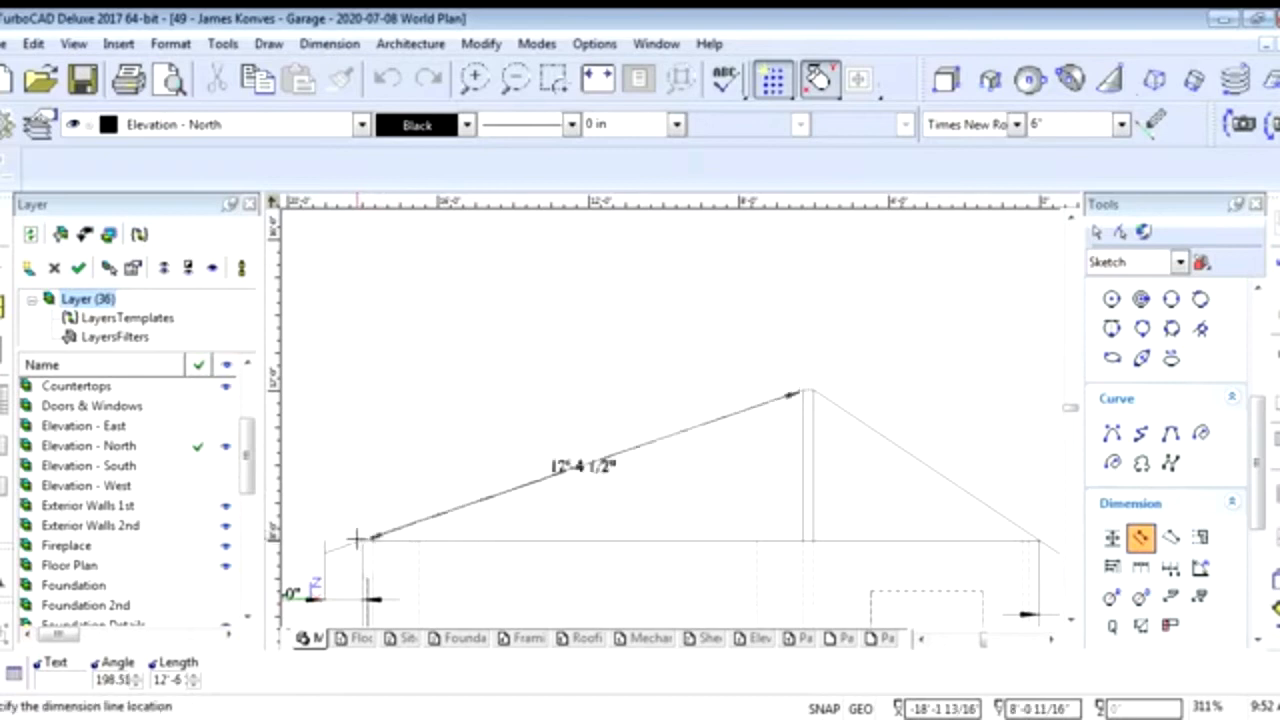
pyautogui.click(360, 477)
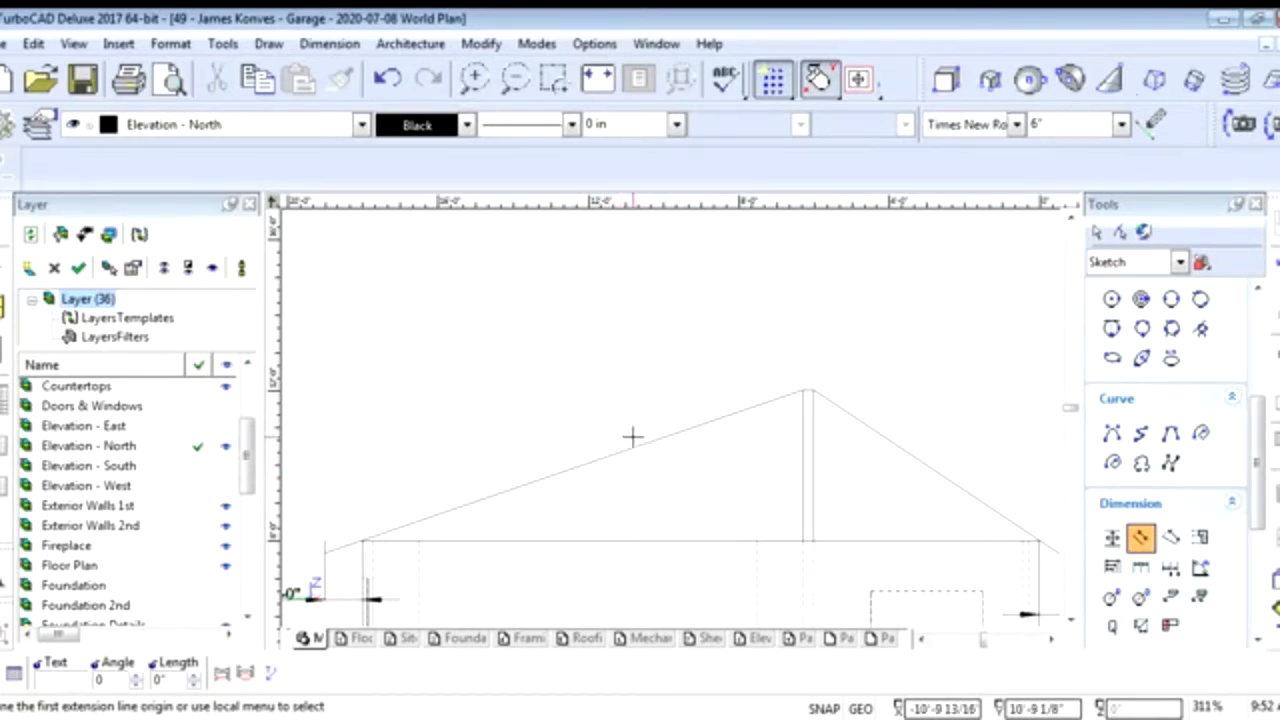
pyautogui.press('Escape')
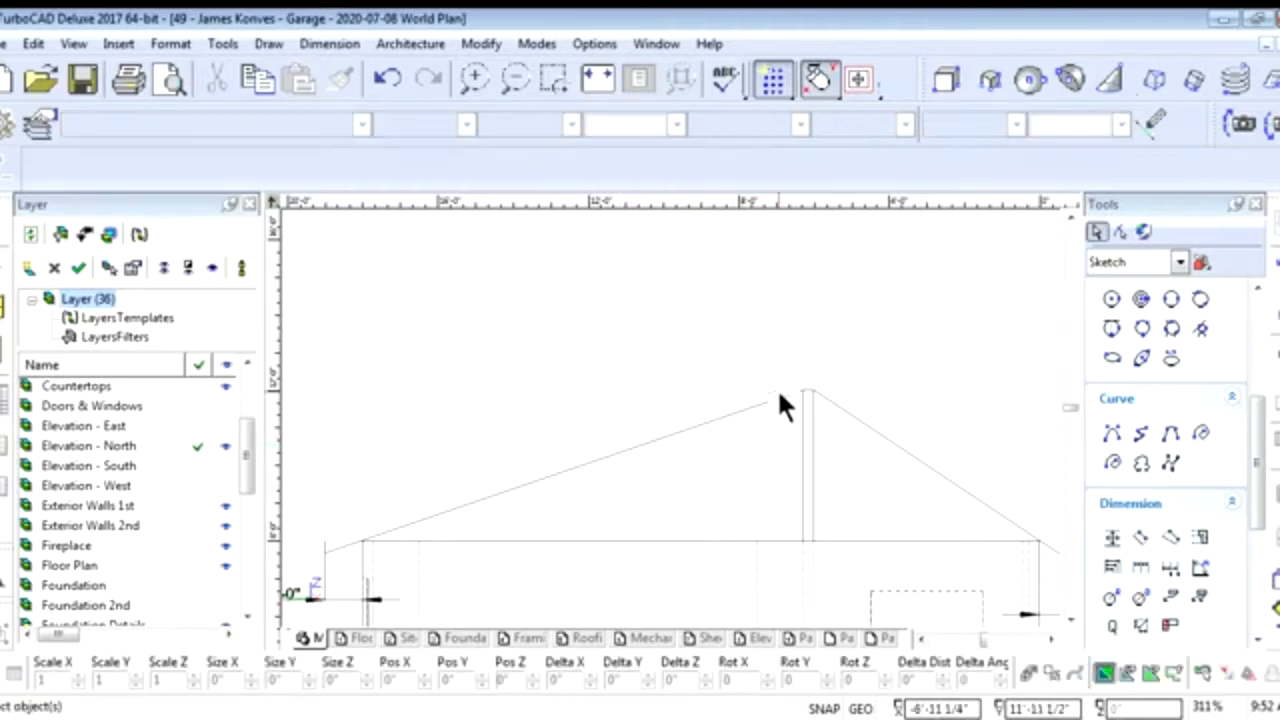
# Copy the longer roof slope line 12" straight up in Z
pyautogui.click(687, 430)
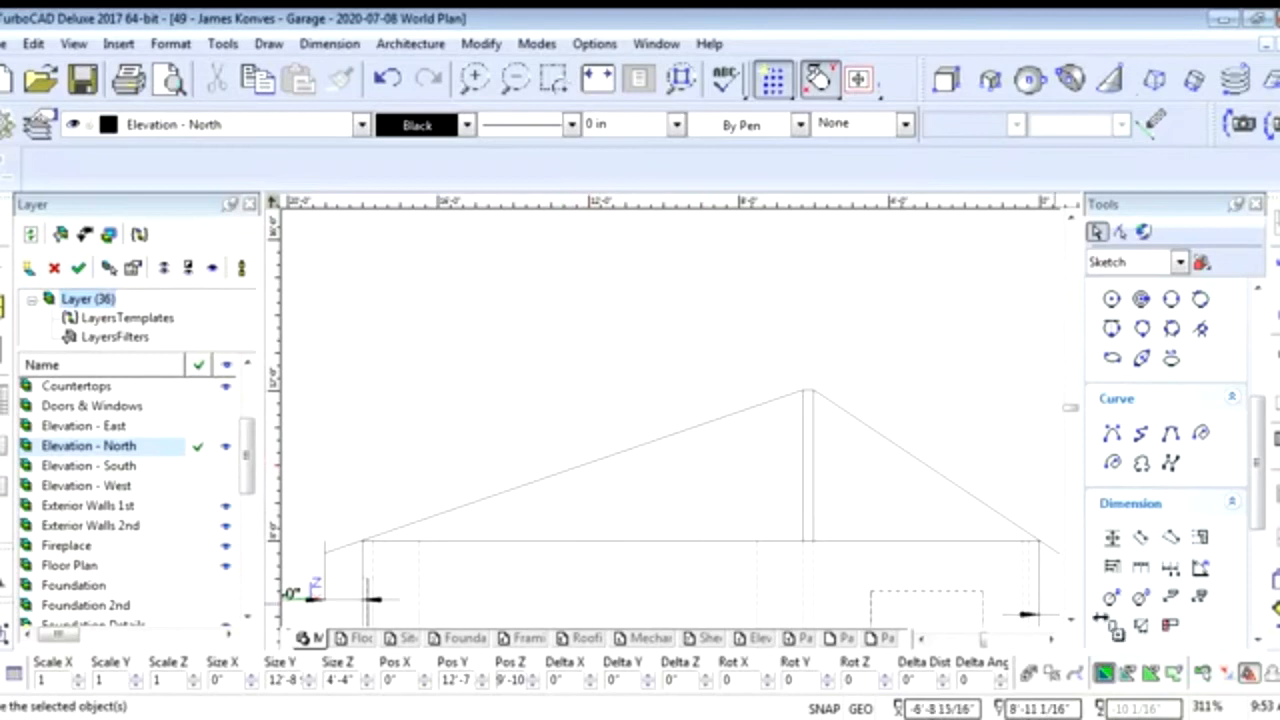
pyautogui.click(1247, 676)
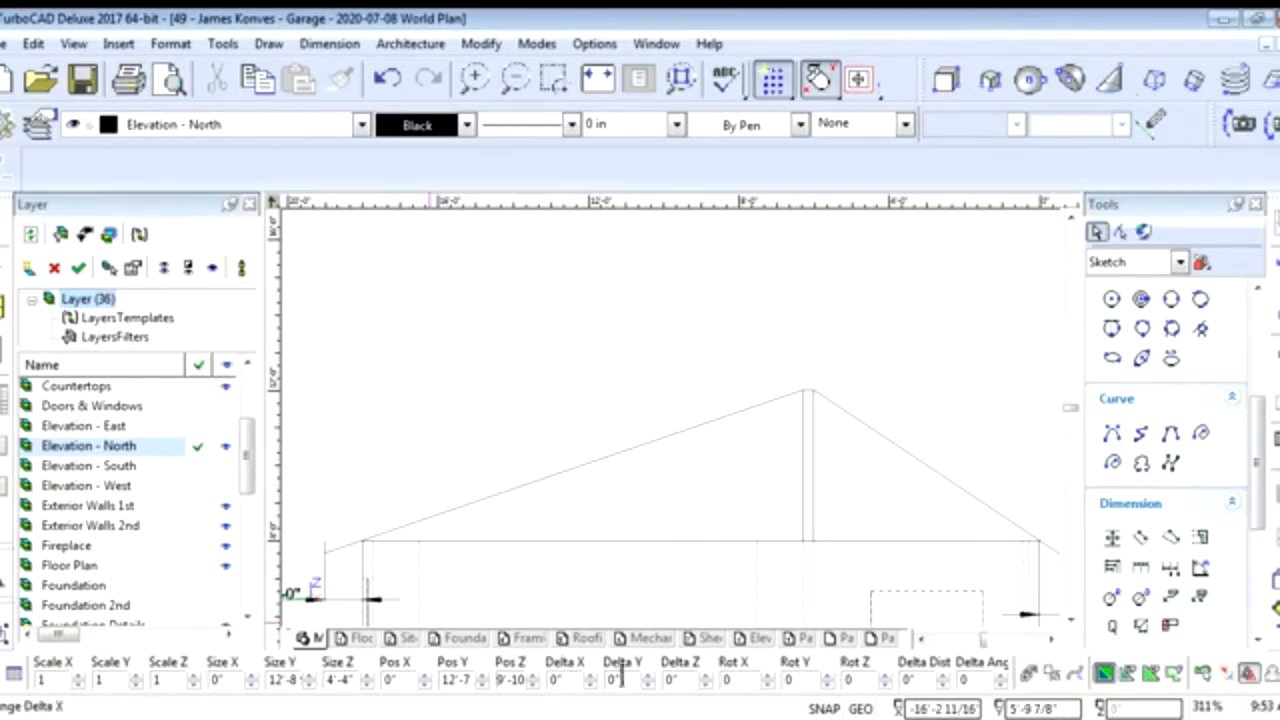
pyautogui.doubleClick(667, 681)
pyautogui.write('12')
pyautogui.press('Return')
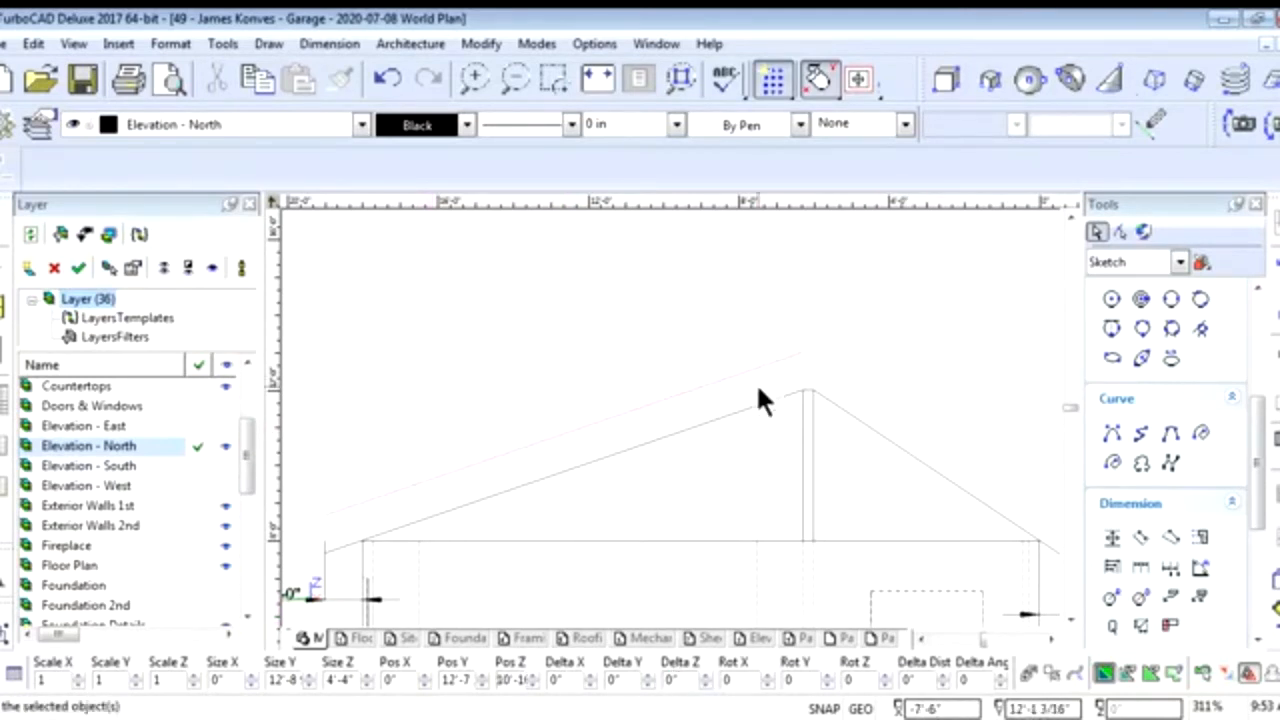
pyautogui.scroll(-3, 748, 457)
pyautogui.scroll(2, 677, 476)
pyautogui.scroll(-2, 669, 414)
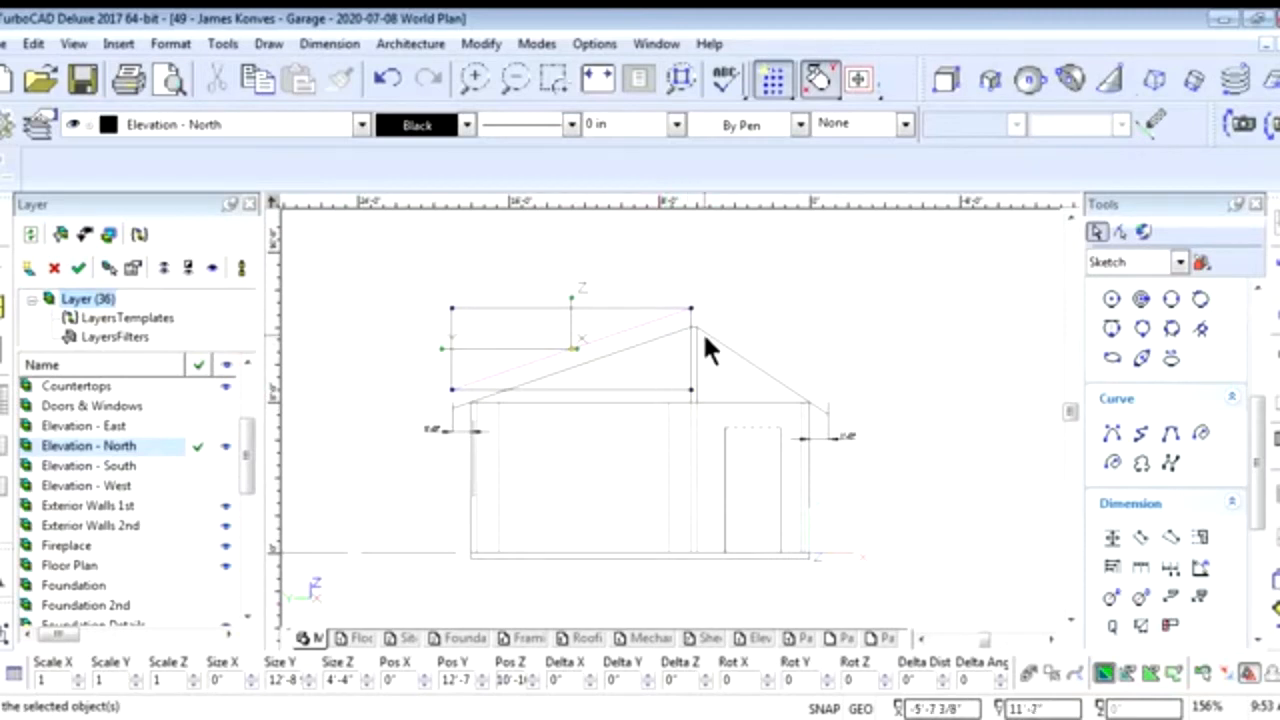
pyautogui.scroll(2, 671, 428)
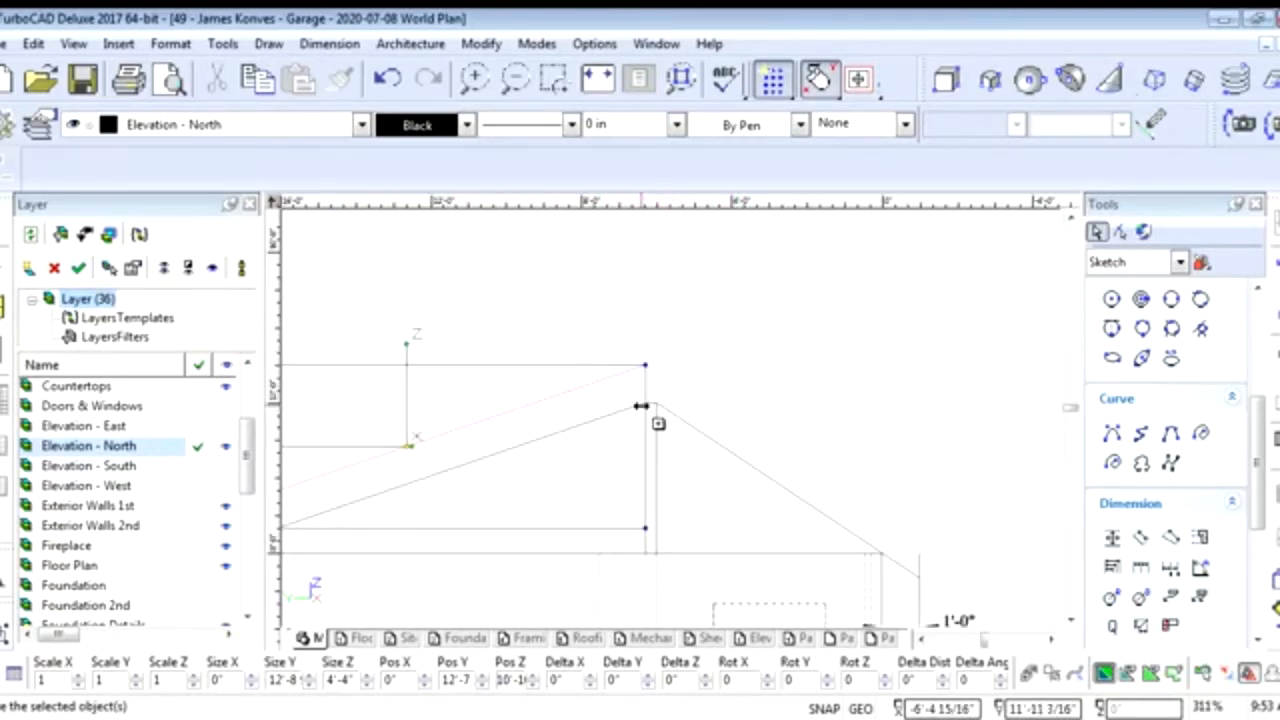
pyautogui.scroll(4, 655, 390)
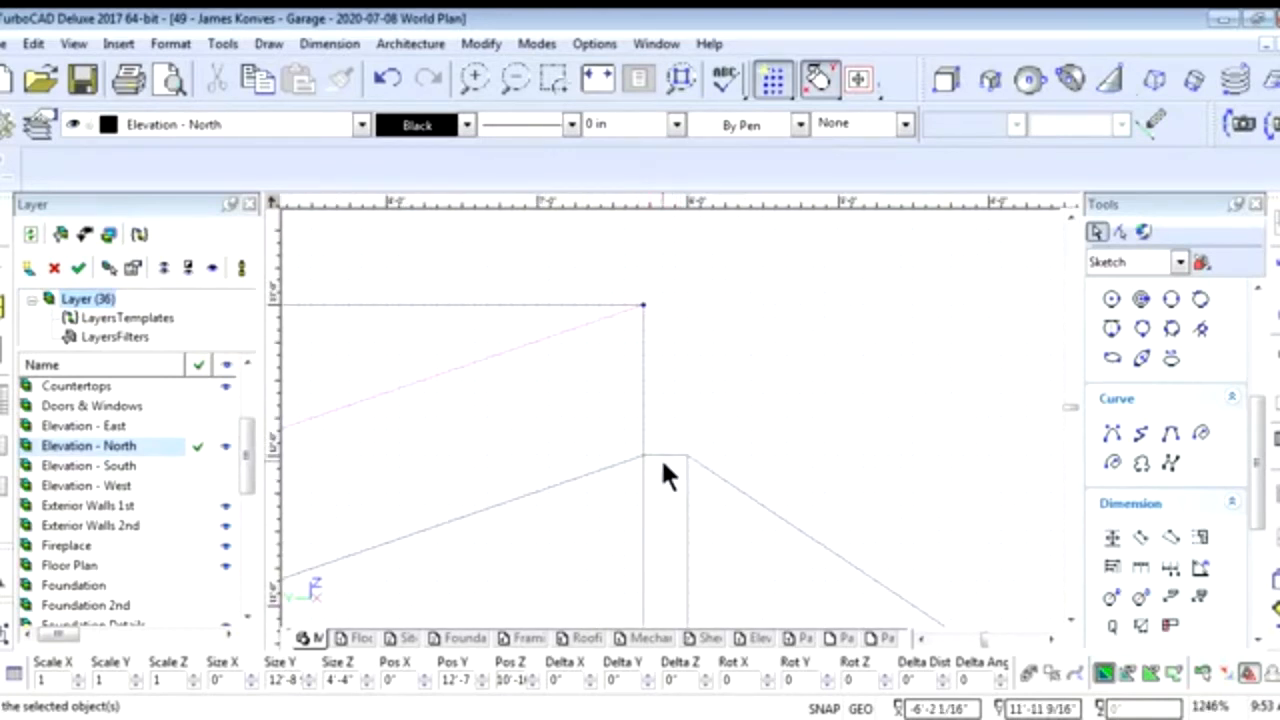
pyautogui.press('Escape')
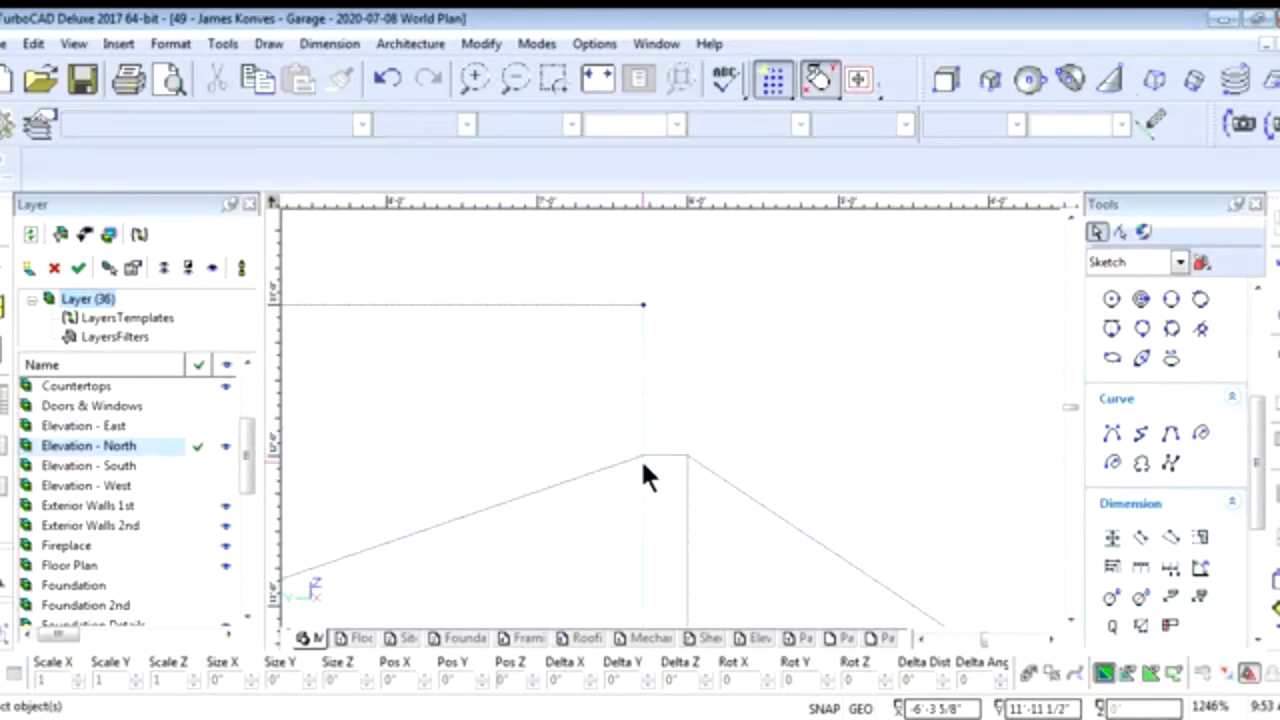
# Extend the original longer slope line upward past the ridge post's top corner, and stretch the shorter slope line's upper end to meet it
pyautogui.scroll(4, 660, 440)
pyautogui.scroll(2, 783, 405)
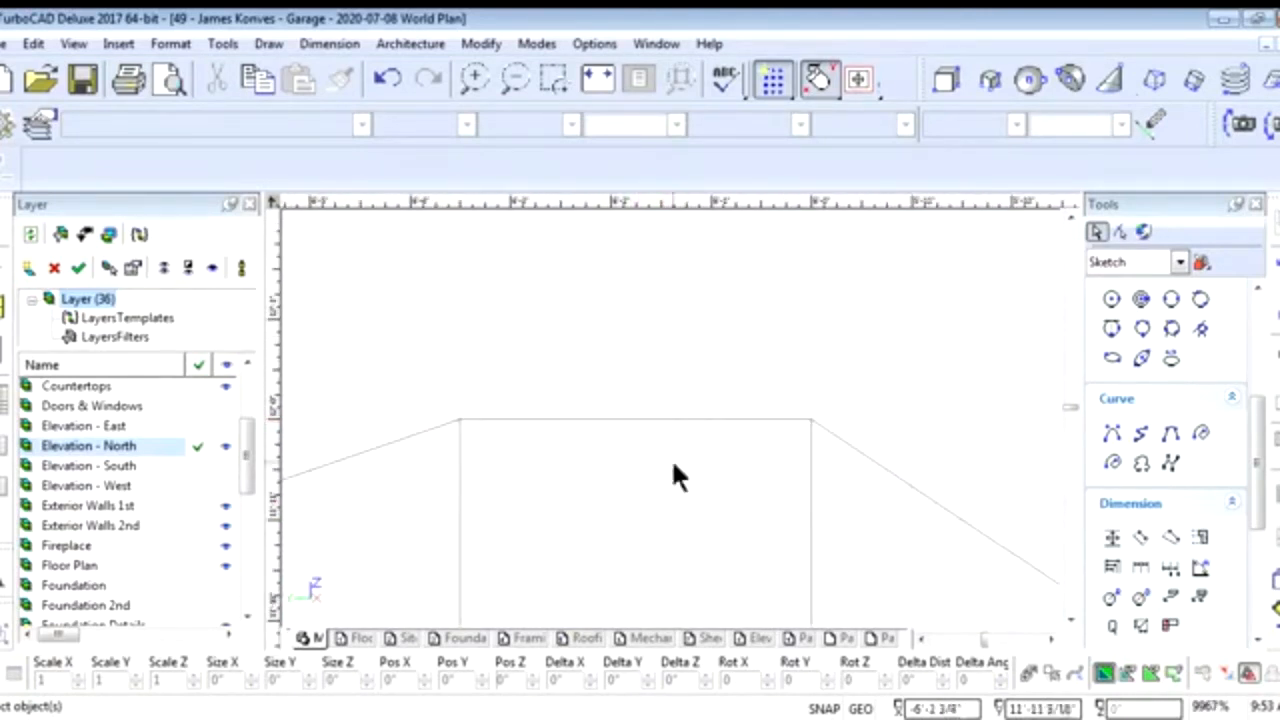
pyautogui.scroll(-4, 669, 414)
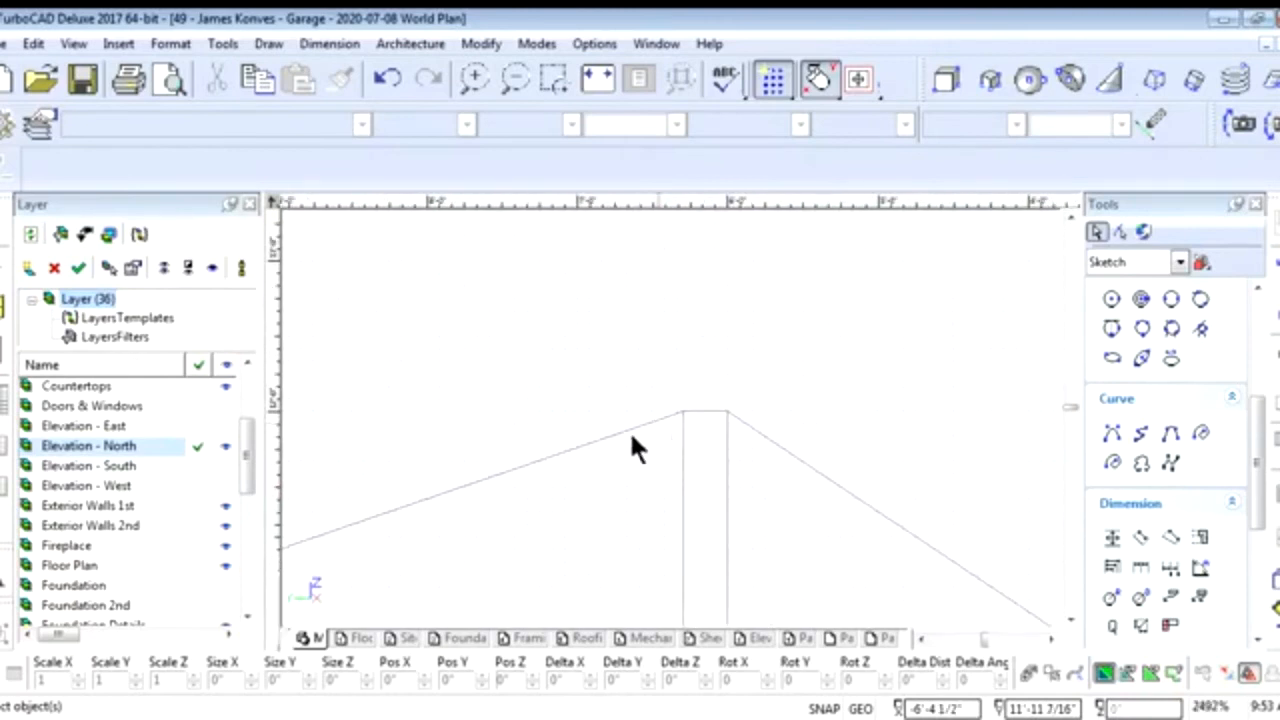
pyautogui.moveTo(771, 356); pyautogui.dragTo(669, 414, button='middle')
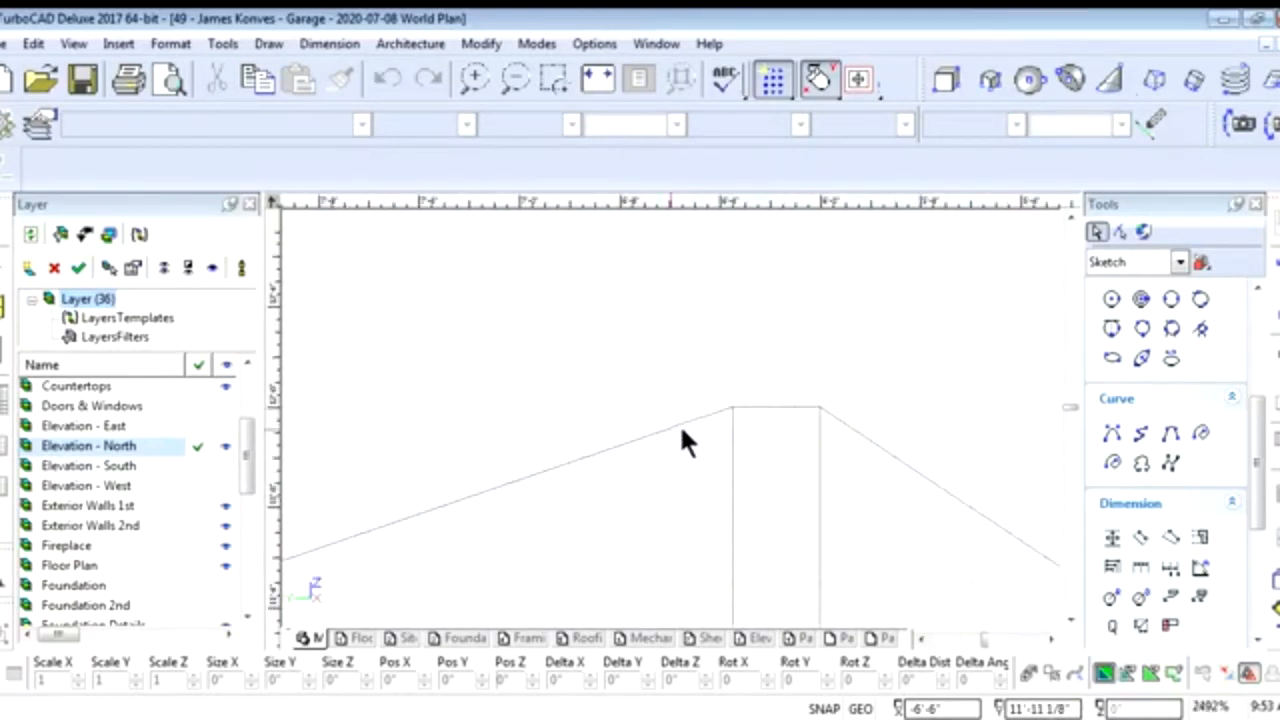
pyautogui.click(730, 406)
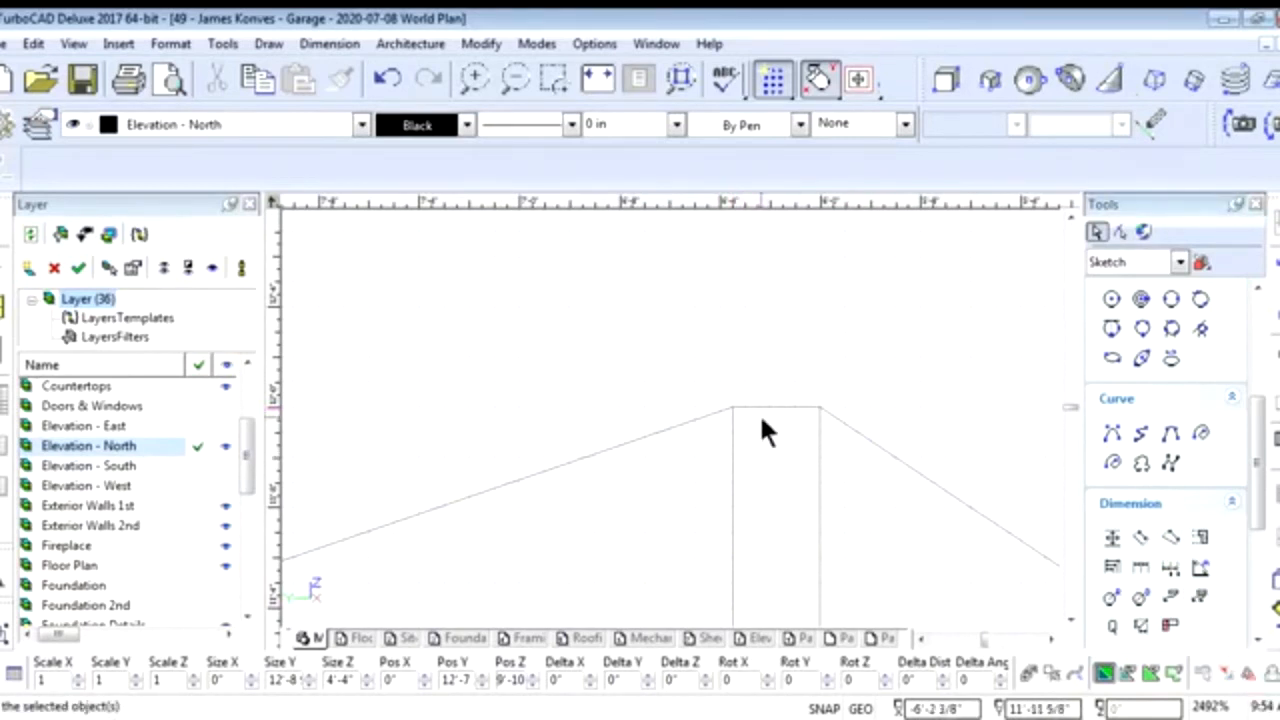
pyautogui.moveTo(734, 403); pyautogui.dragTo(807, 383)
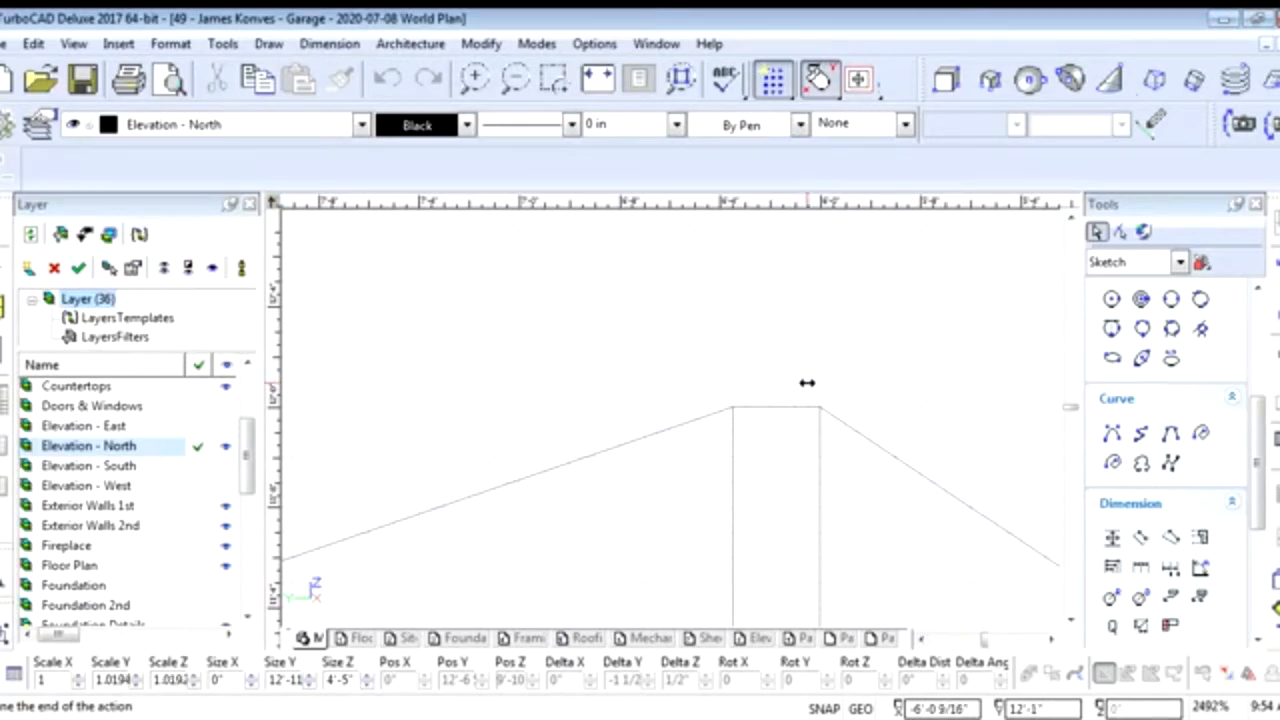
pyautogui.click(807, 383)
pyautogui.click(808, 381)
pyautogui.moveTo(819, 402); pyautogui.dragTo(786, 384)
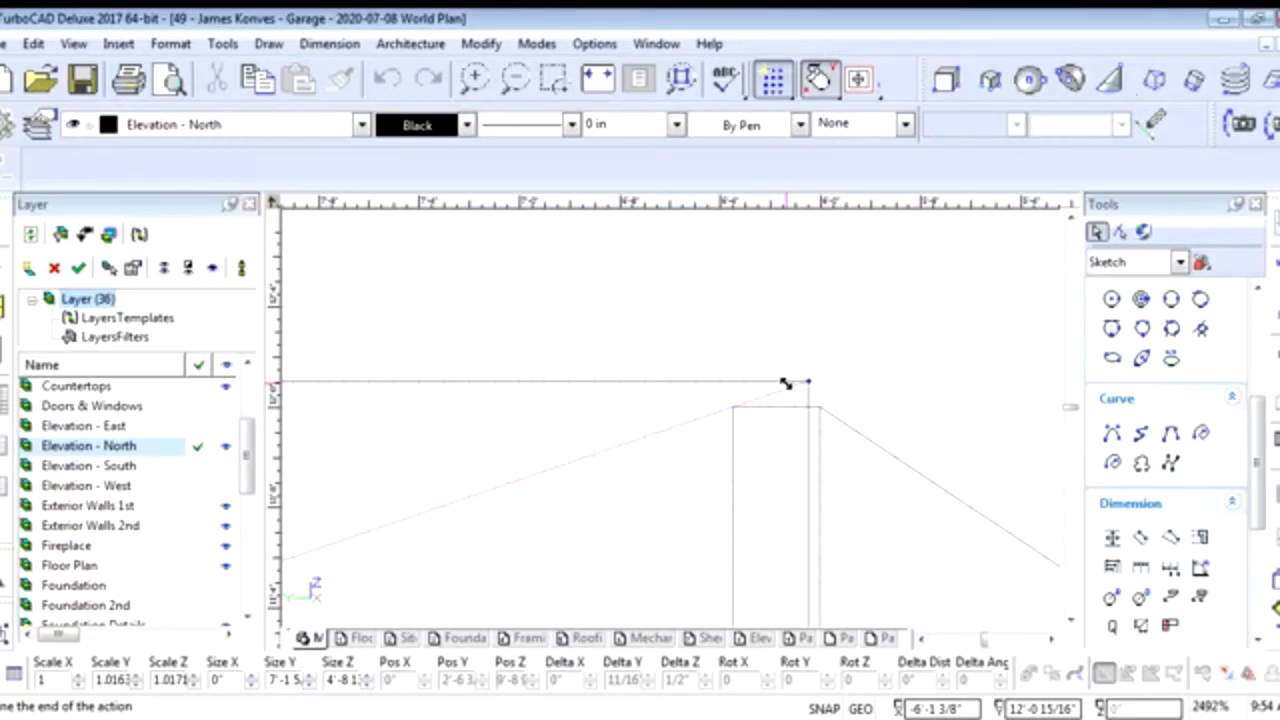
pyautogui.moveTo(786, 384); pyautogui.dragTo(782, 380)
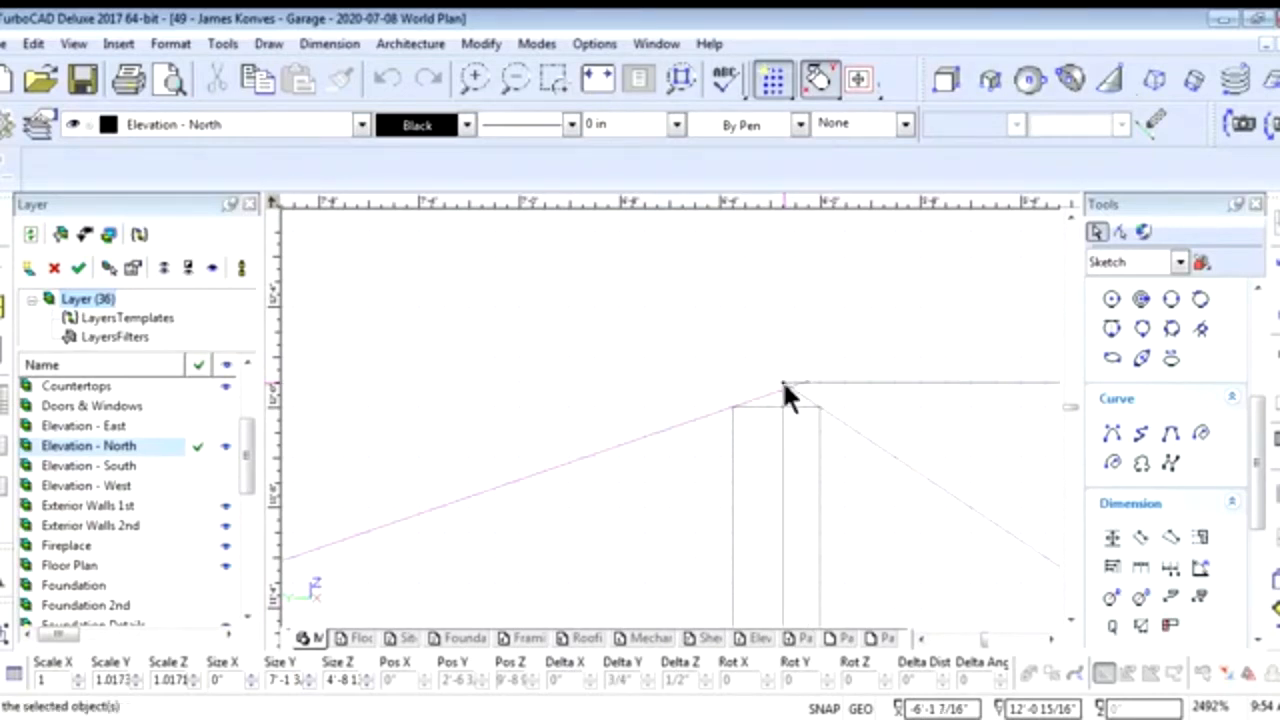
# Trim the longer roof slope line's upper end back to the shorter slope line at the ridge
pyautogui.scroll(2, 665, 407)
pyautogui.scroll(1, 669, 416)
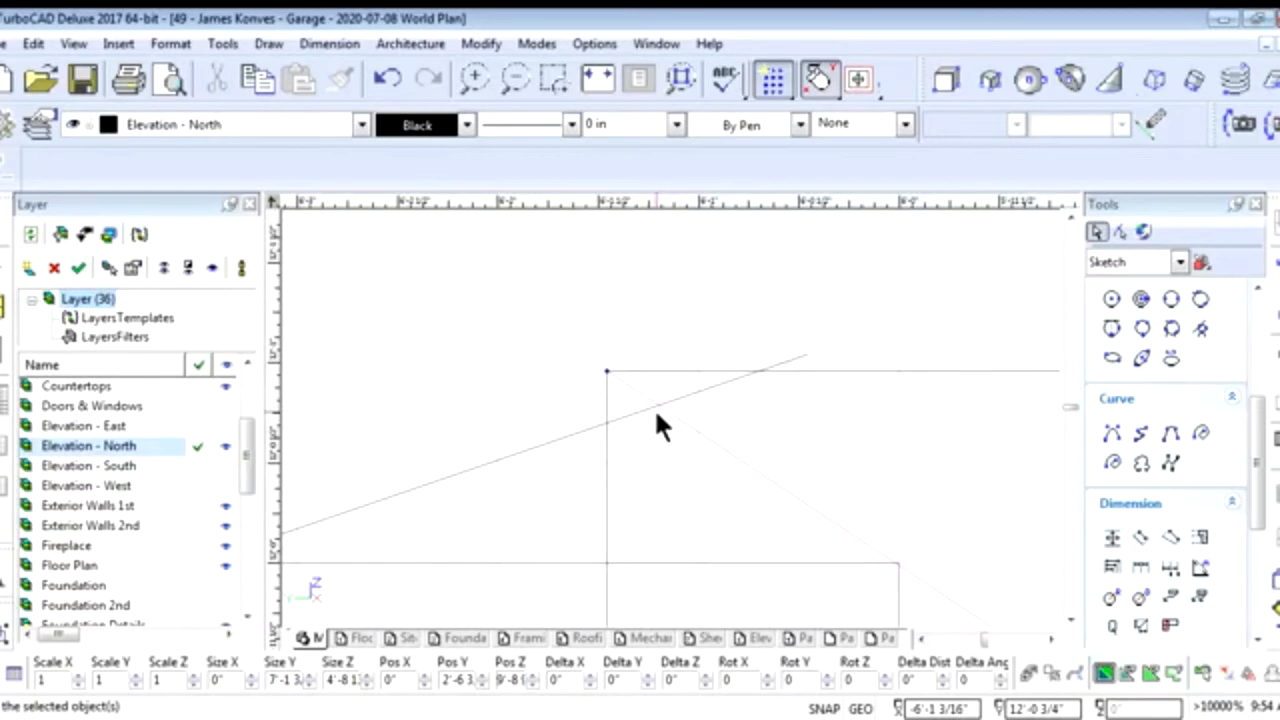
pyautogui.click(648, 328)
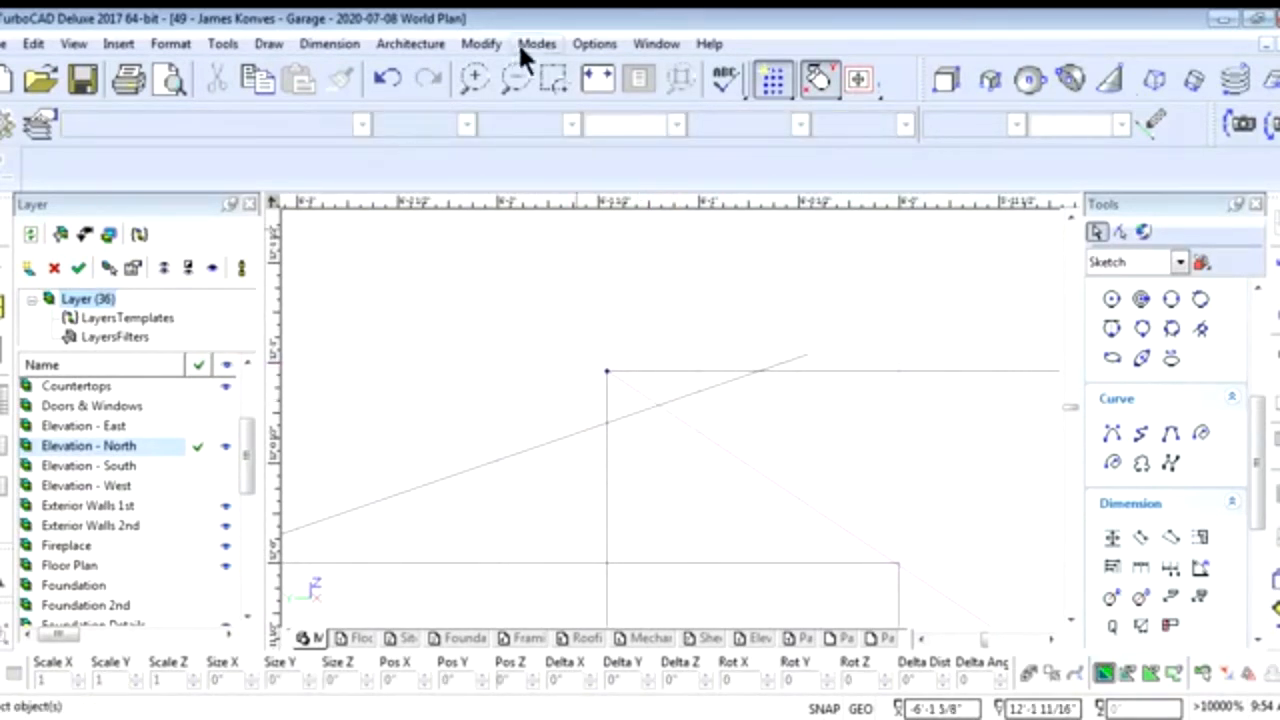
pyautogui.click(483, 44)
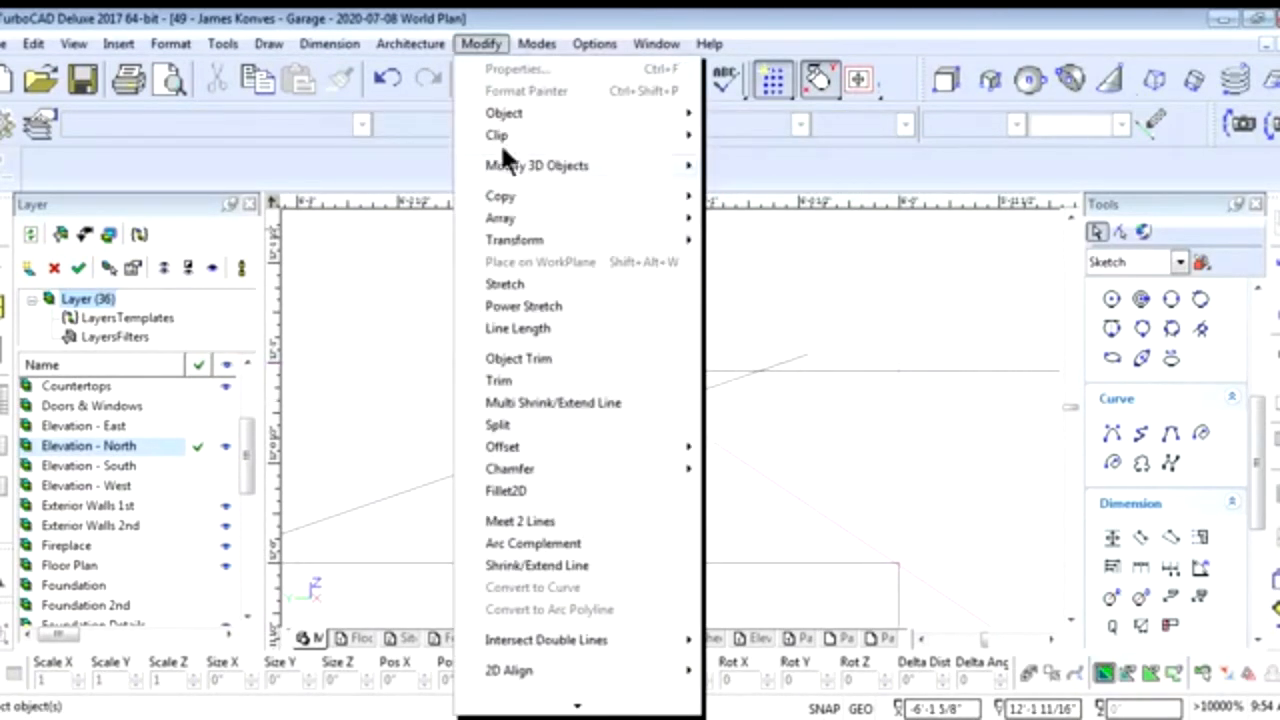
pyautogui.click(520, 357)
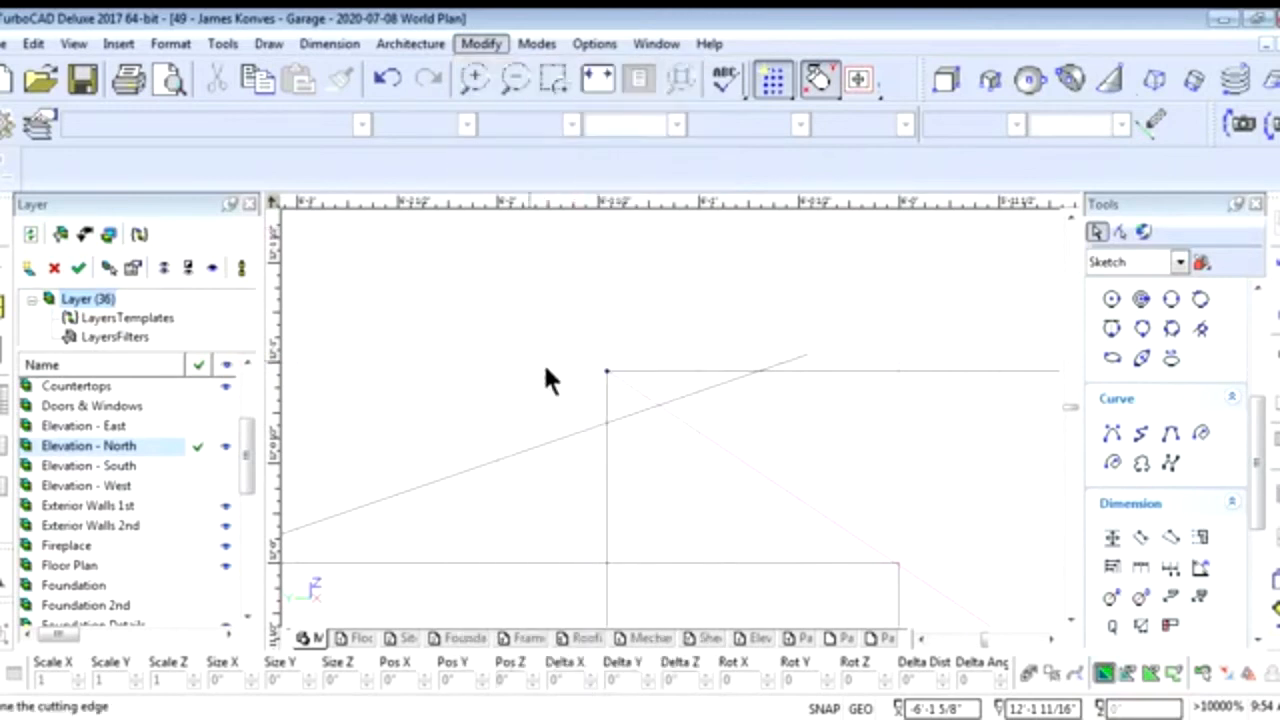
pyautogui.click(689, 421)
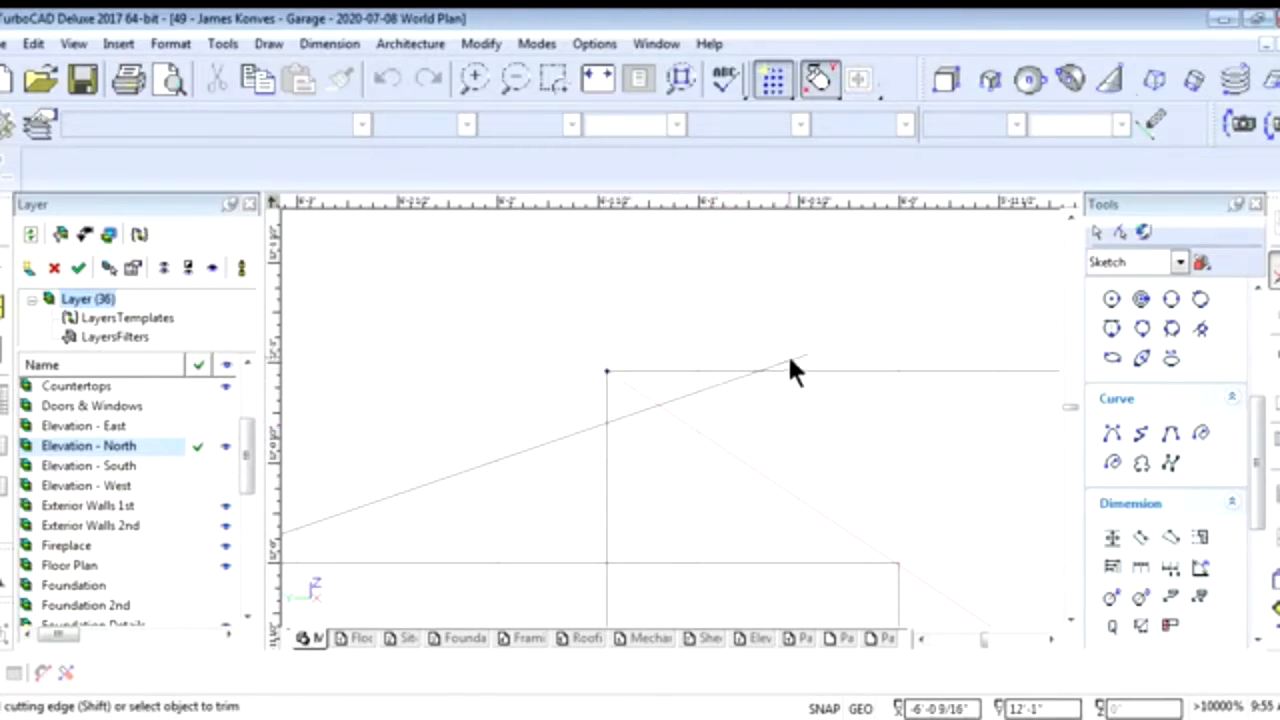
pyautogui.click(759, 368)
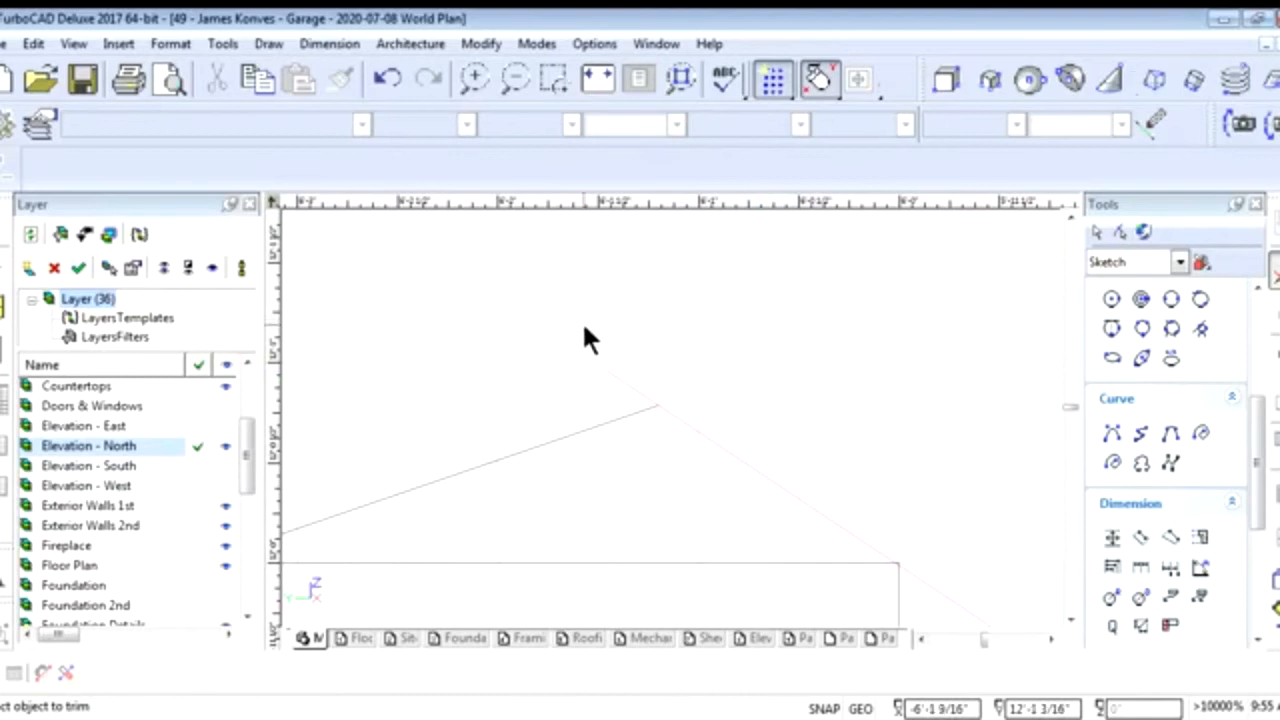
pyautogui.press('Escape')
# Trim the shorter roof slope line's upper end back to the longer slope line to form a clean ridge peak
pyautogui.click(484, 43)
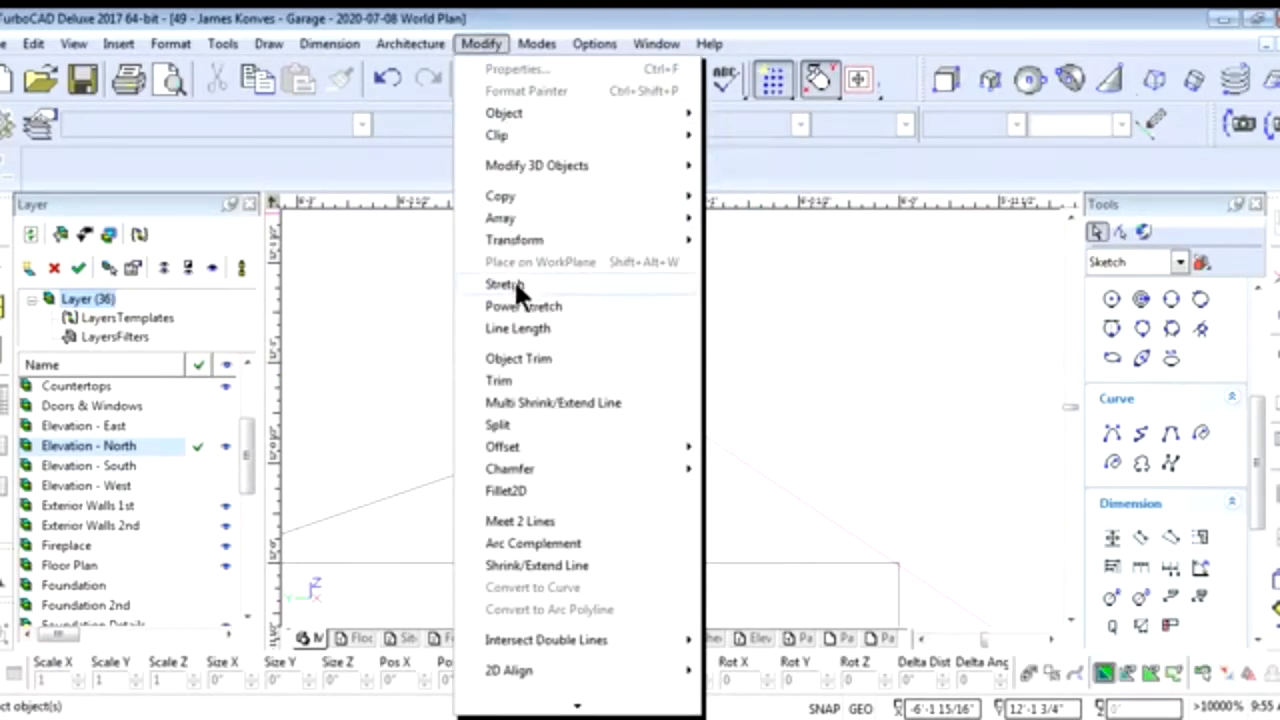
pyautogui.click(516, 361)
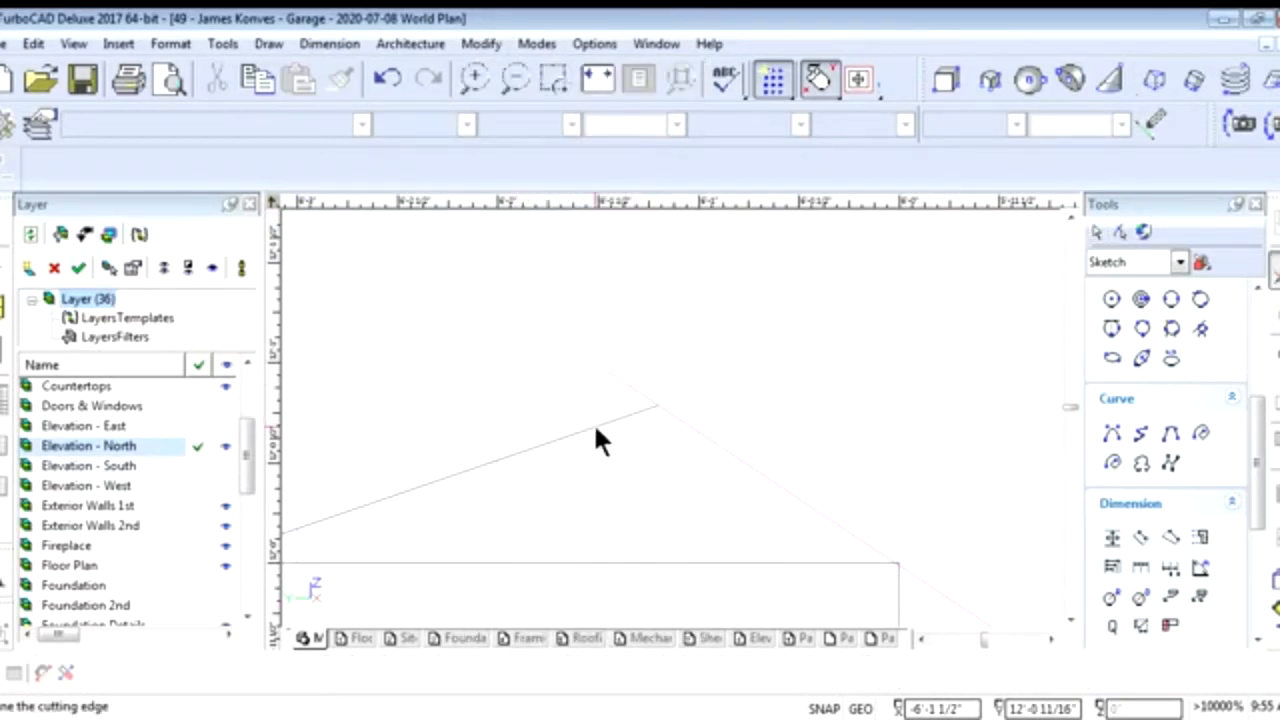
pyautogui.click(594, 426)
pyautogui.click(622, 376)
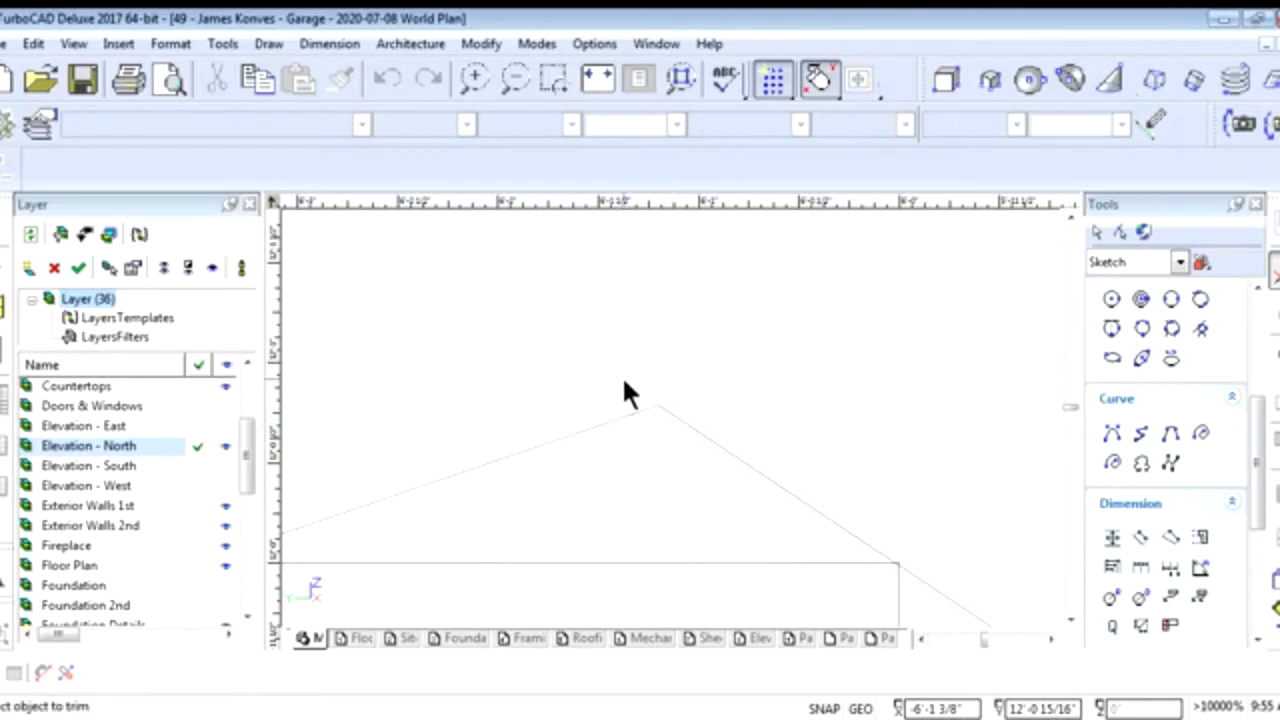
pyautogui.press('Escape')
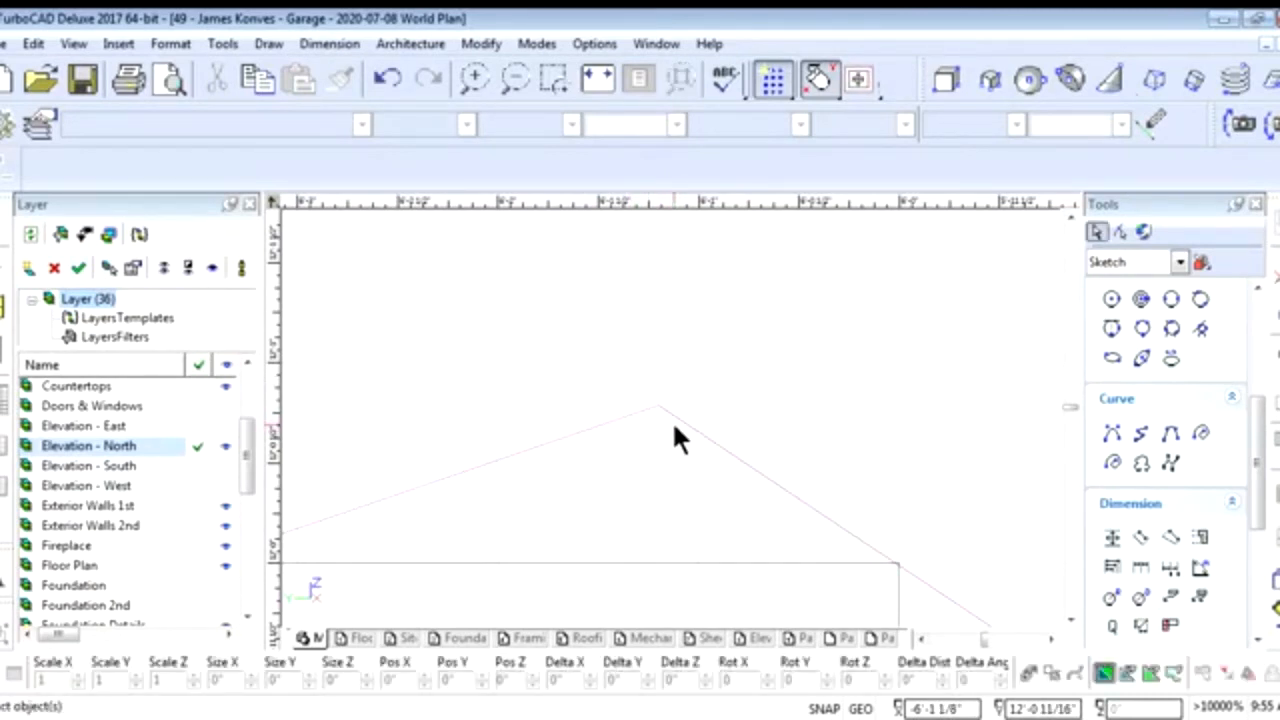
# Copy both roof slope lines 12" straight up in Z
pyautogui.scroll(-1, 669, 414)
pyautogui.moveTo(705, 418); pyautogui.dragTo(615, 403)
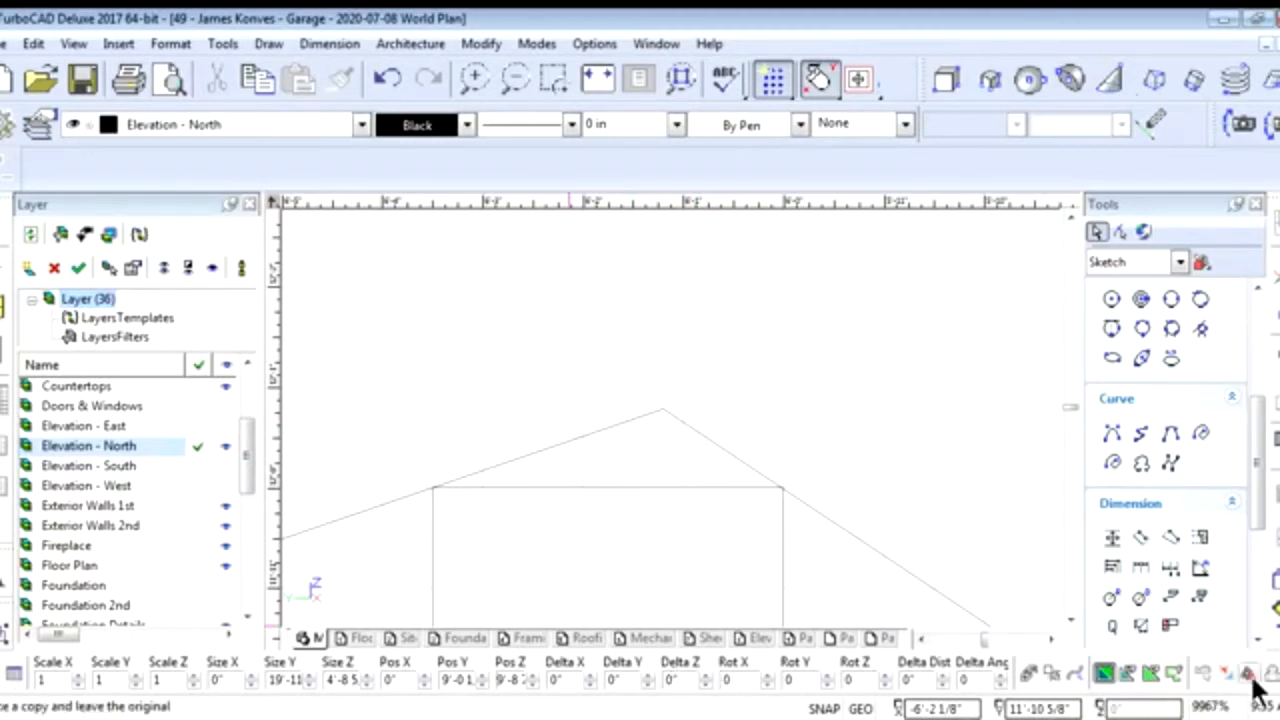
pyautogui.doubleClick(668, 679)
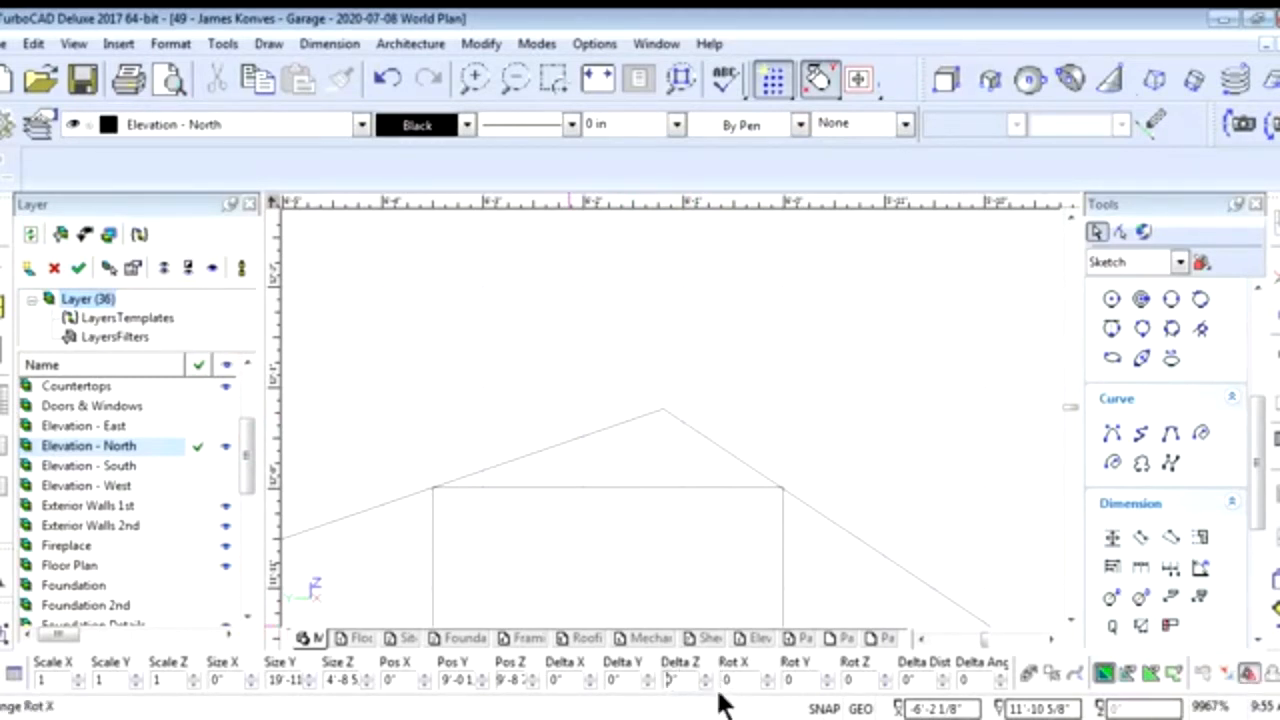
pyautogui.write('12')
pyautogui.press('Return')
pyautogui.scroll(-3, 671, 420)
pyautogui.scroll(-2, 669, 414)
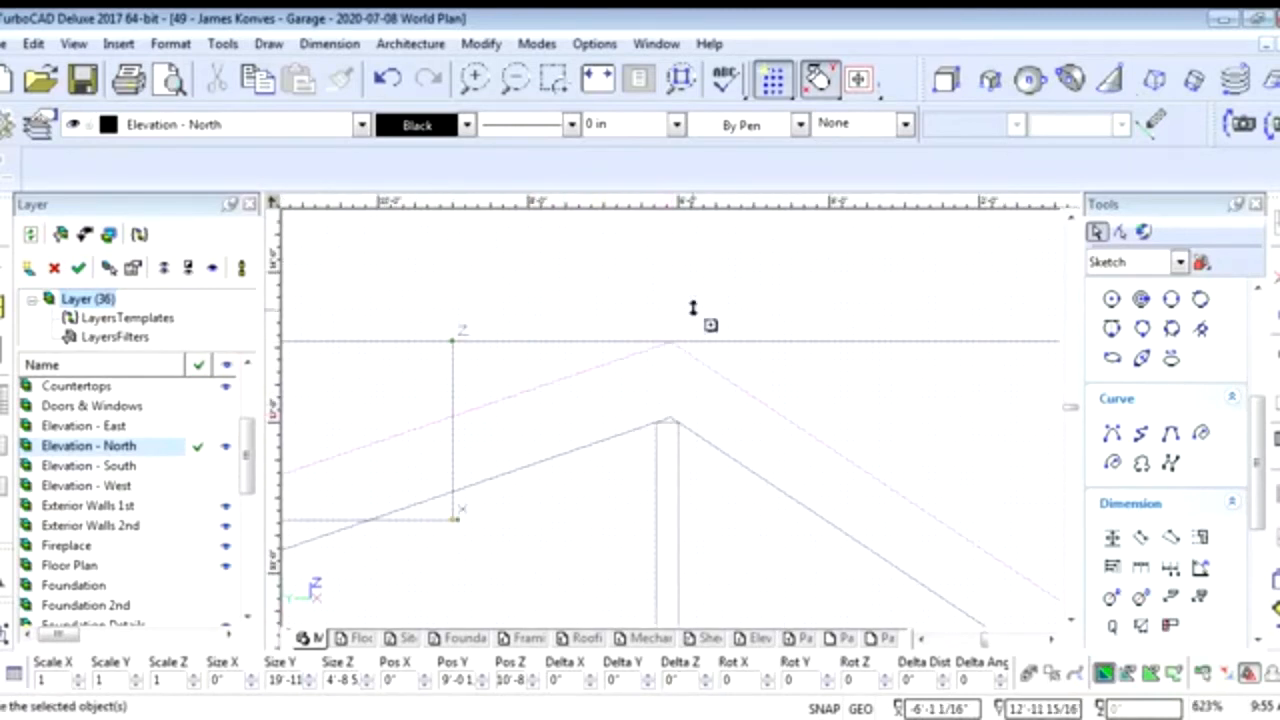
pyautogui.click(719, 357)
# Examine the paired roof slope lines at both 1' overhangs, the wall corners and the ridge
pyautogui.scroll(-1, 655, 440)
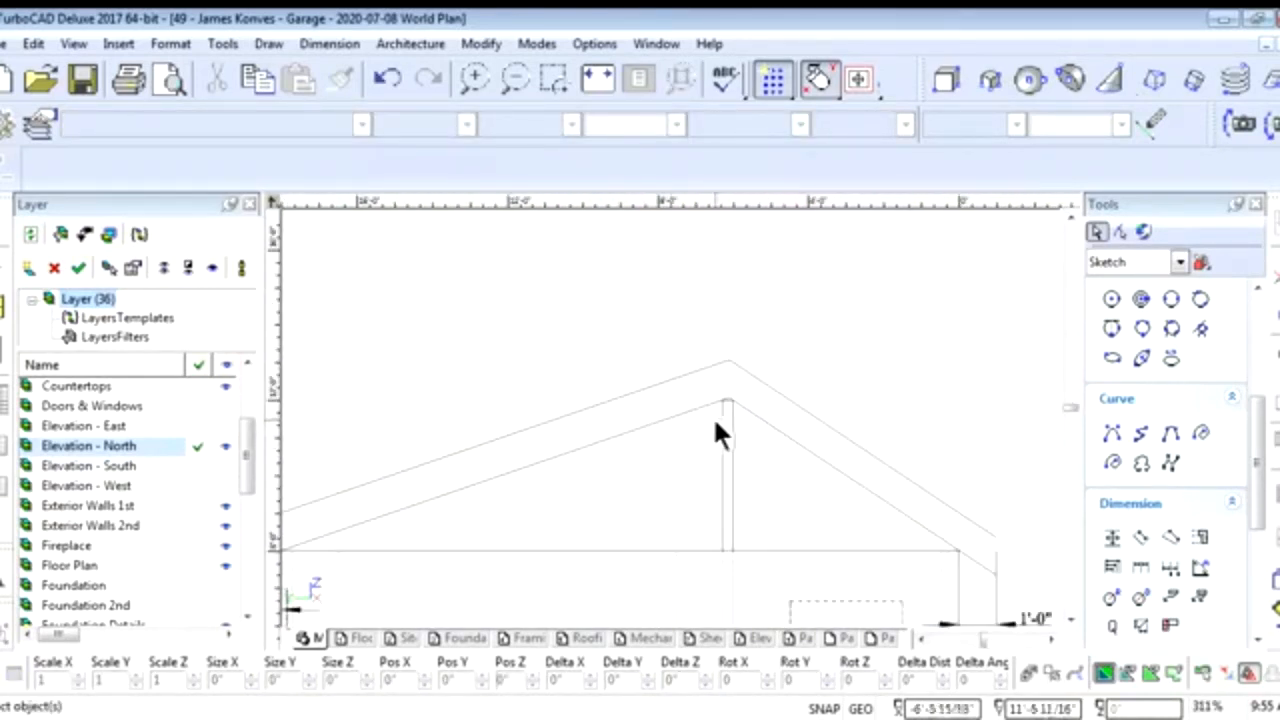
pyautogui.scroll(-1, 689, 445)
pyautogui.scroll(1, 700, 445)
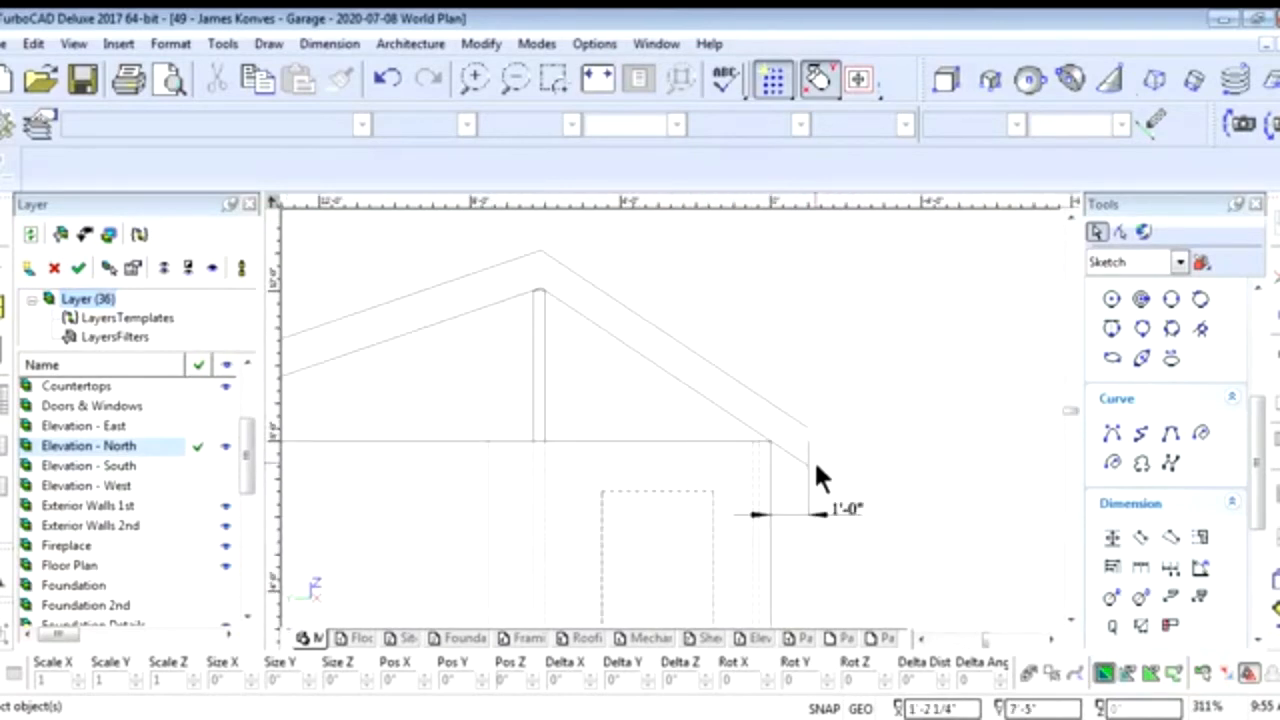
pyautogui.scroll(1, 590, 400)
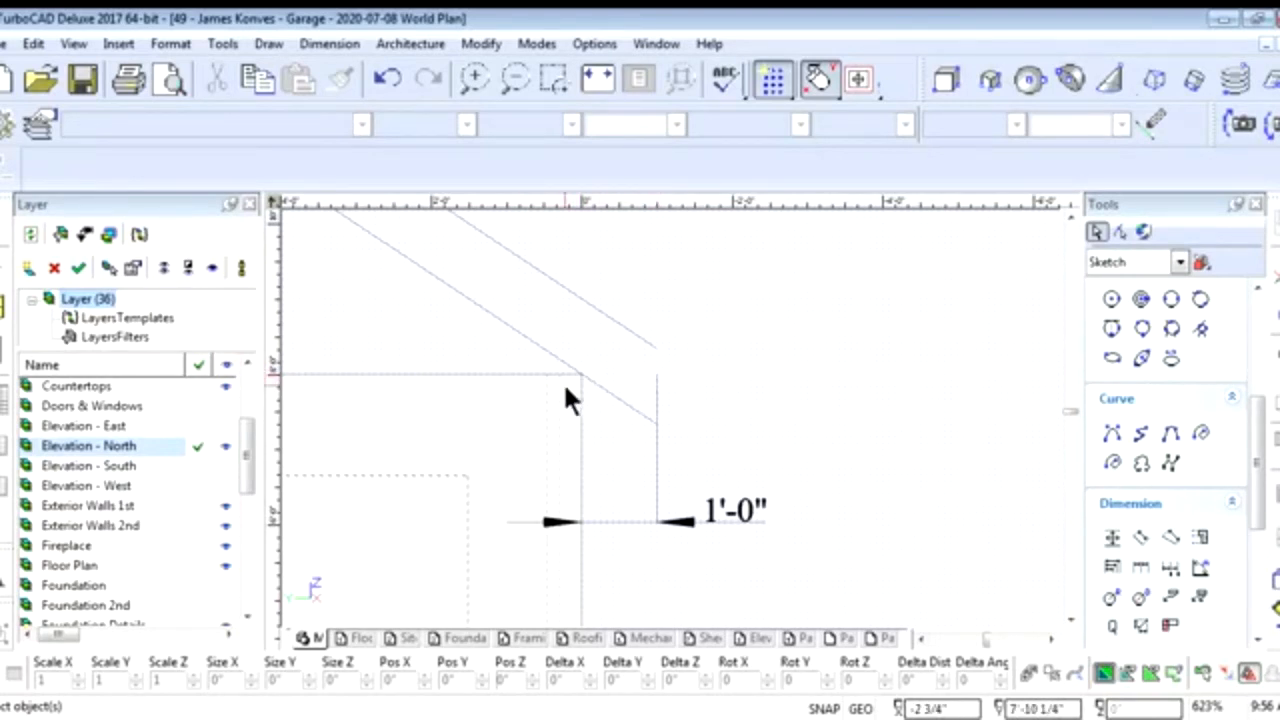
pyautogui.scroll(-3, 671, 421)
pyautogui.scroll(-2, 674, 422)
pyautogui.scroll(2, 503, 410)
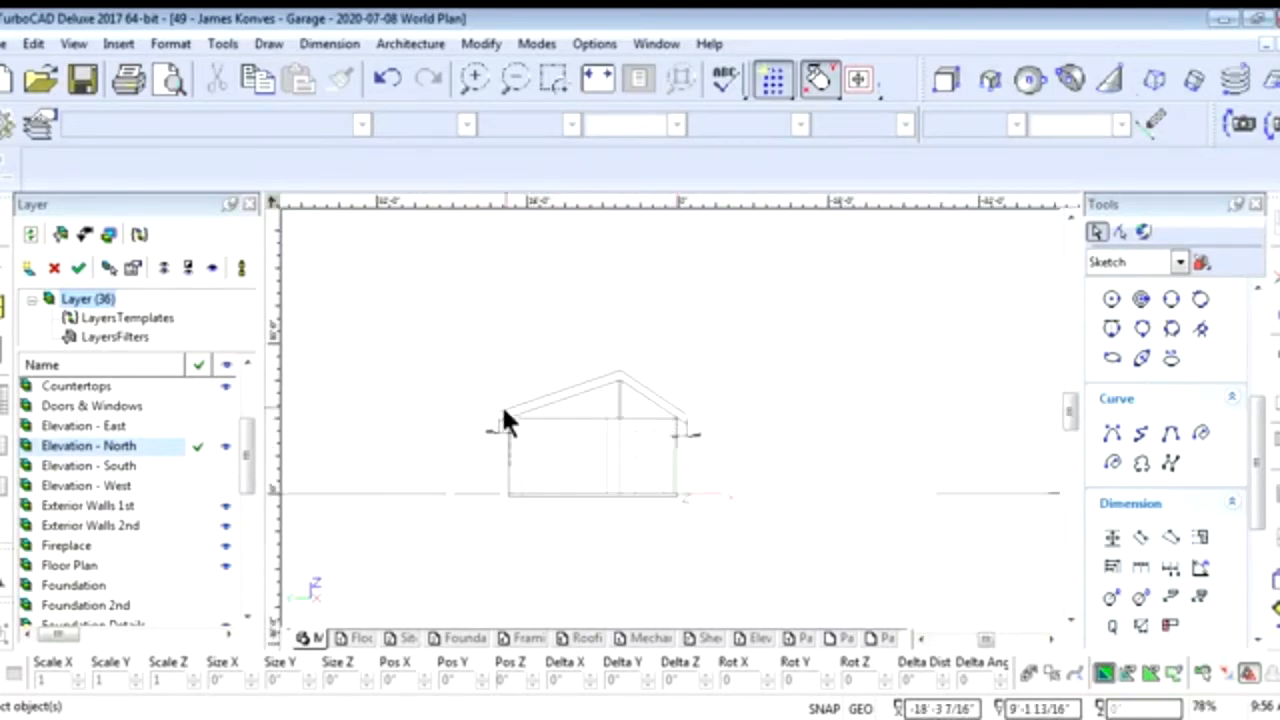
pyautogui.scroll(3, 671, 423)
pyautogui.scroll(1, 694, 423)
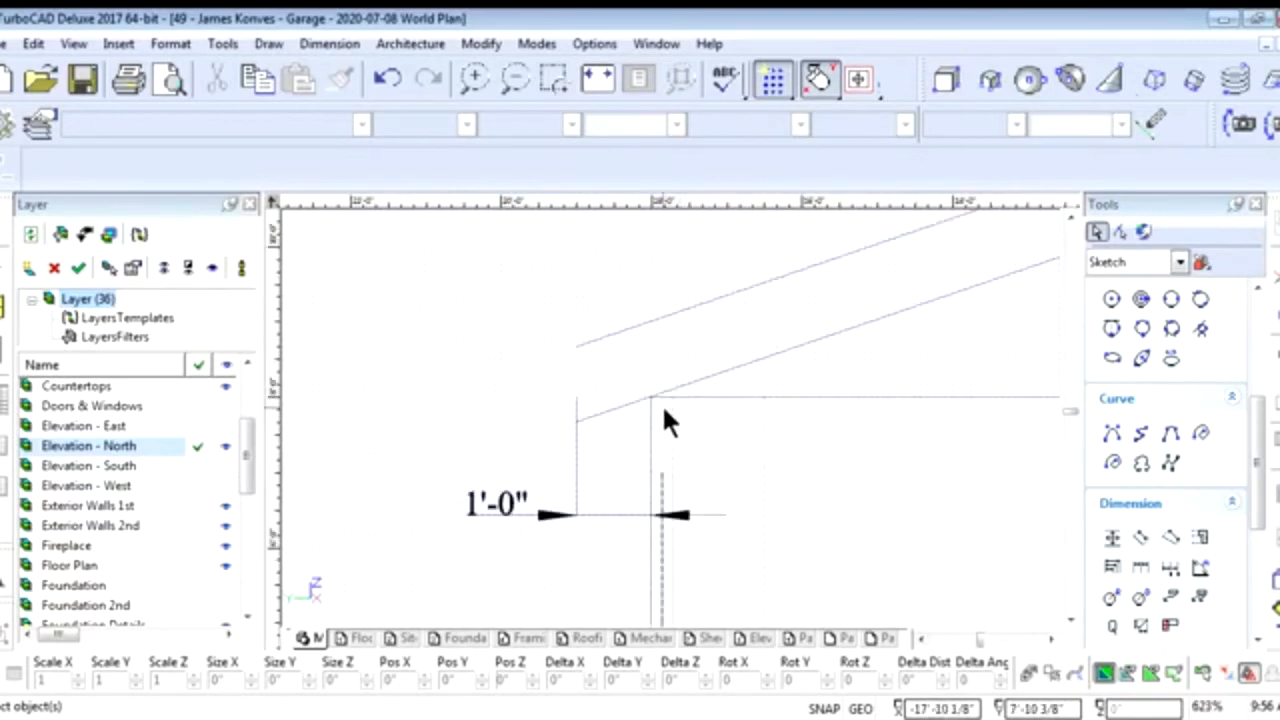
pyautogui.scroll(-1, 674, 431)
pyautogui.scroll(1, 674, 432)
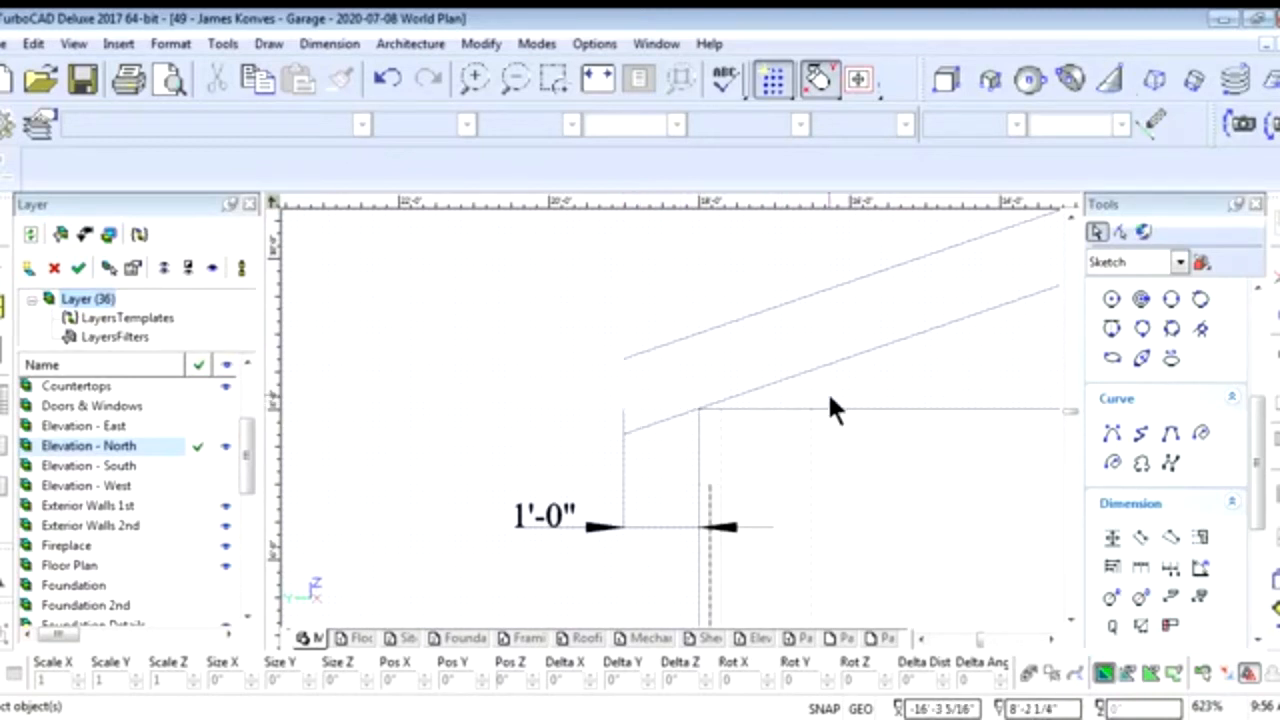
pyautogui.scroll(-1, 780, 390)
pyautogui.scroll(1, 672, 432)
pyautogui.scroll(-1, 671, 421)
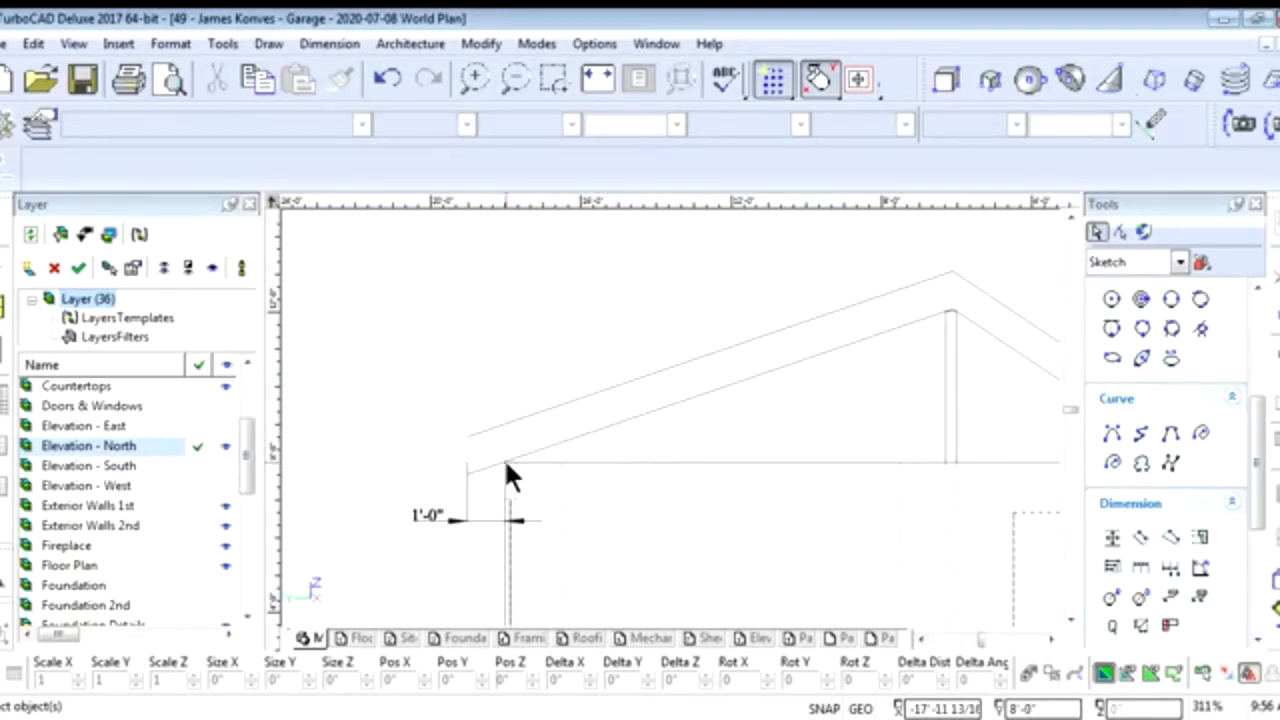
pyautogui.scroll(1, 506, 462)
pyautogui.scroll(-1, 671, 418)
pyautogui.scroll(1, 671, 419)
pyautogui.scroll(1, 703, 414)
pyautogui.scroll(-2, 671, 419)
pyautogui.scroll(1, 672, 422)
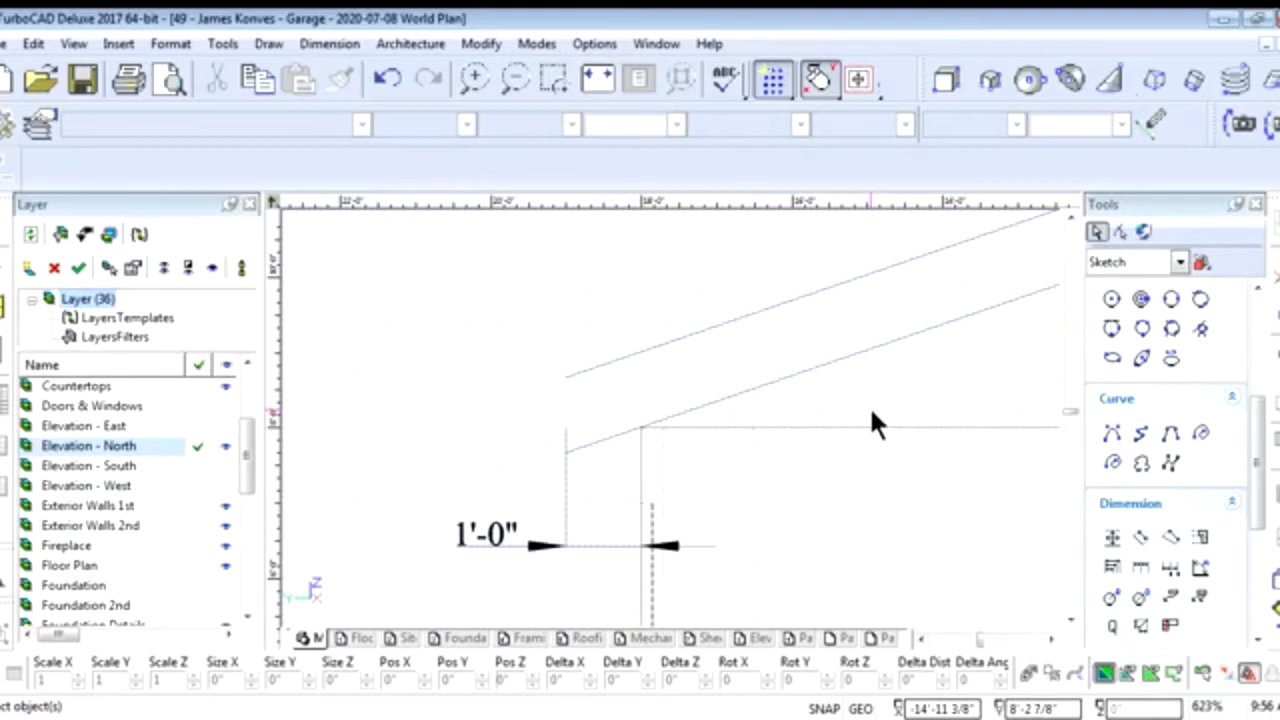
pyautogui.scroll(-4, 800, 422)
pyautogui.scroll(2, 700, 425)
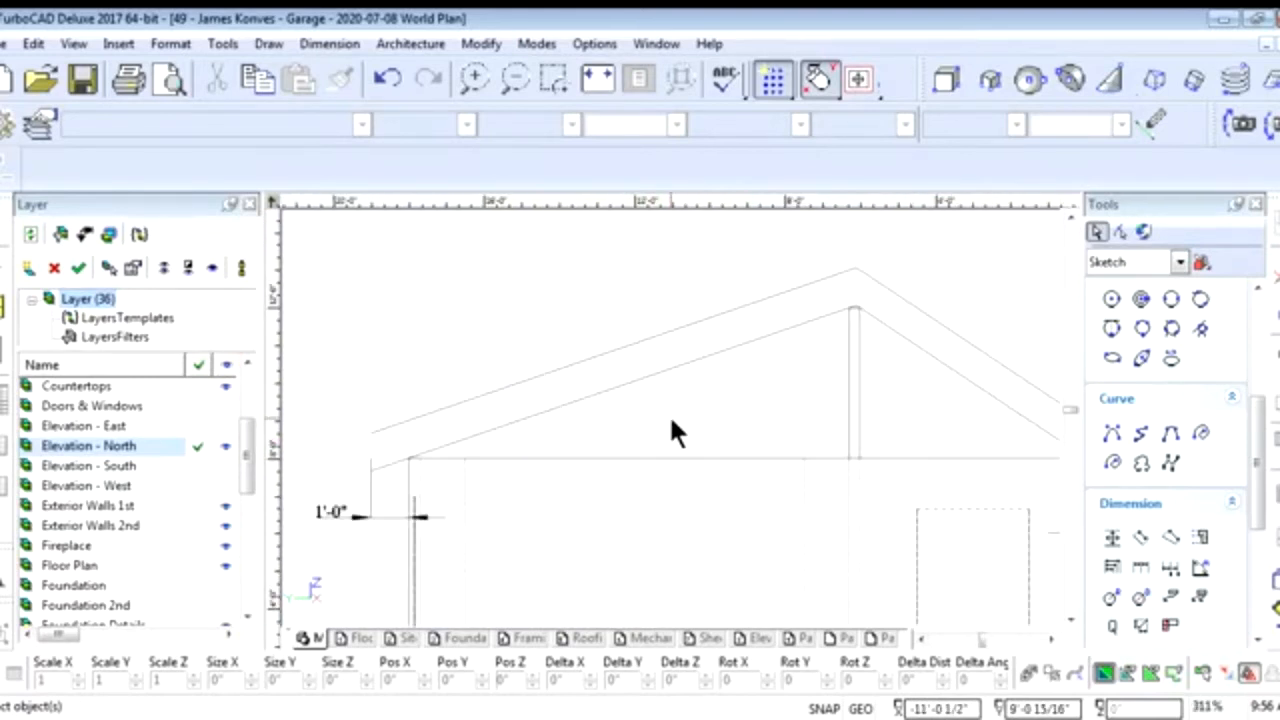
pyautogui.scroll(-2, 671, 420)
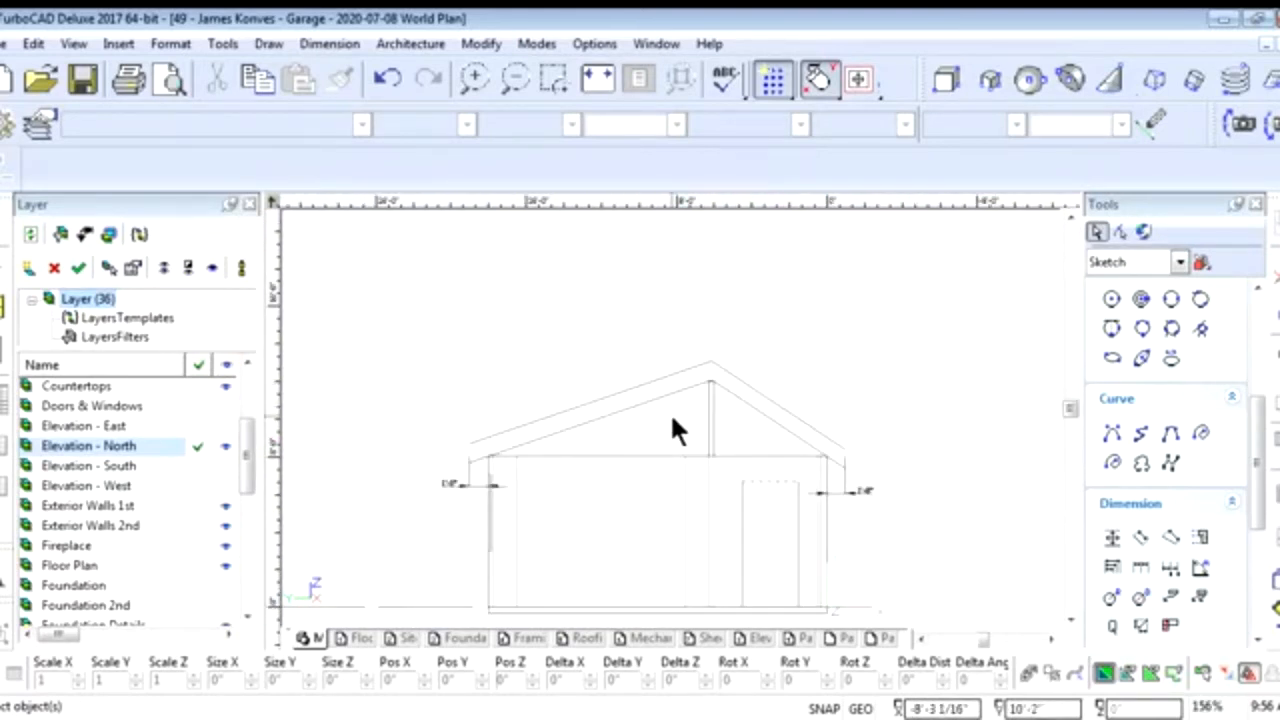
pyautogui.scroll(2, 632, 415)
pyautogui.scroll(-2, 665, 420)
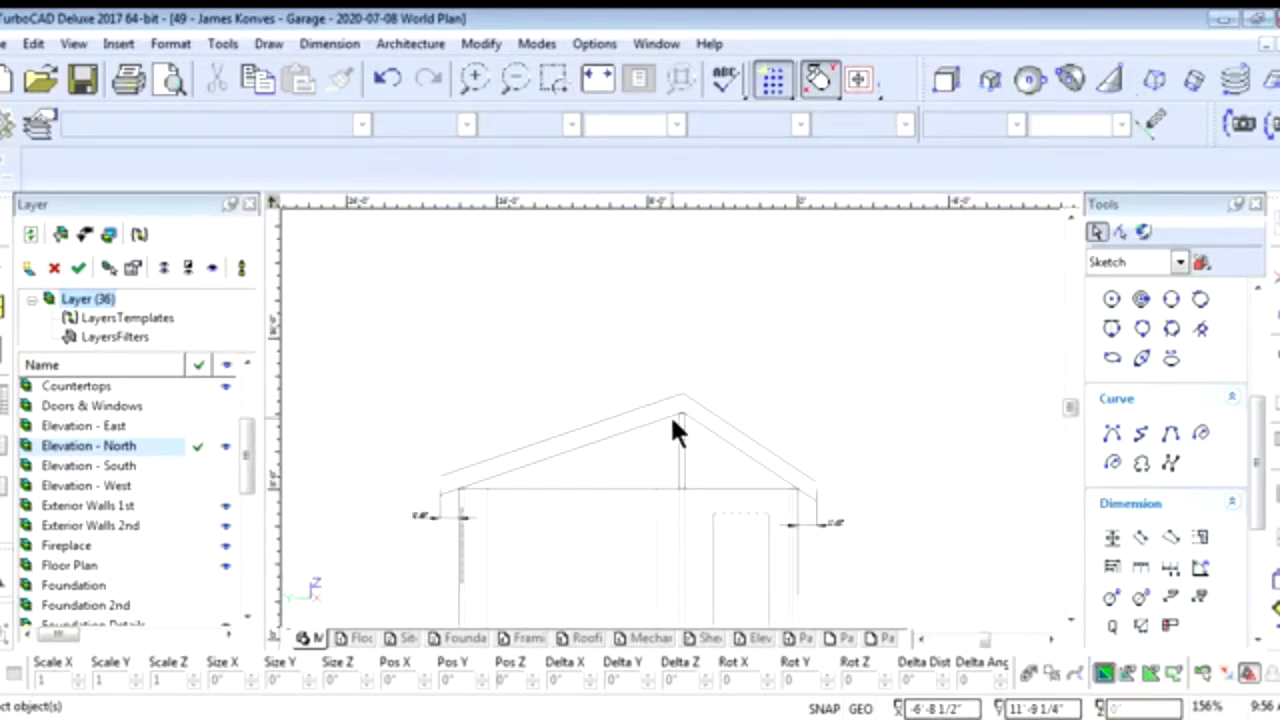
pyautogui.scroll(2, 680, 428)
pyautogui.scroll(6, 670, 430)
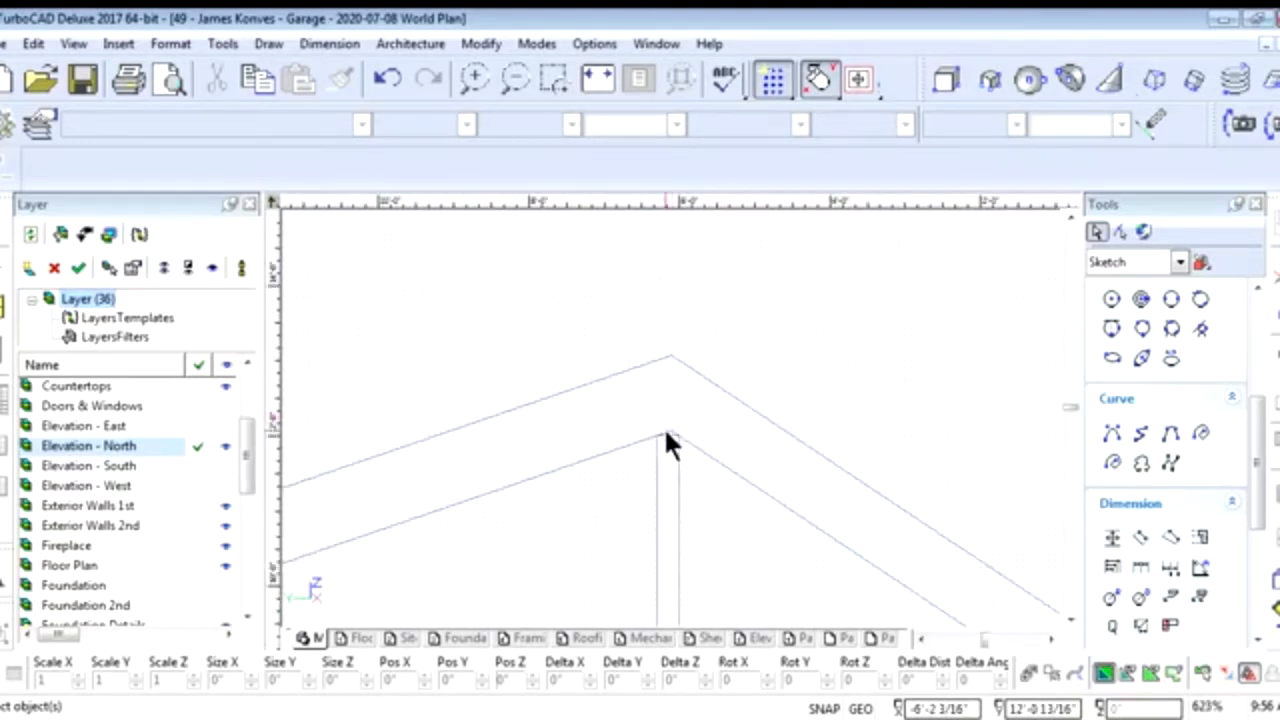
# Copy the two lower roof slope lines 6" straight up in Z
pyautogui.click(650, 398)
pyautogui.click(740, 532)
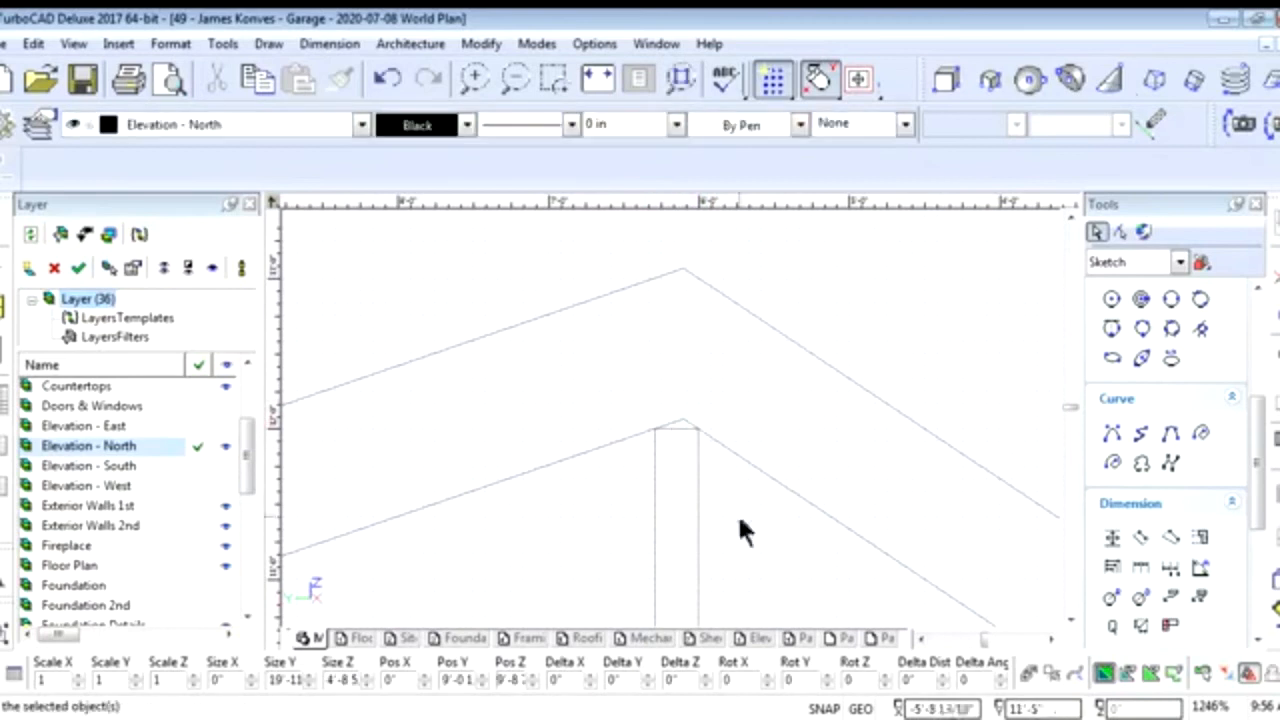
pyautogui.scroll(-4, 670, 418)
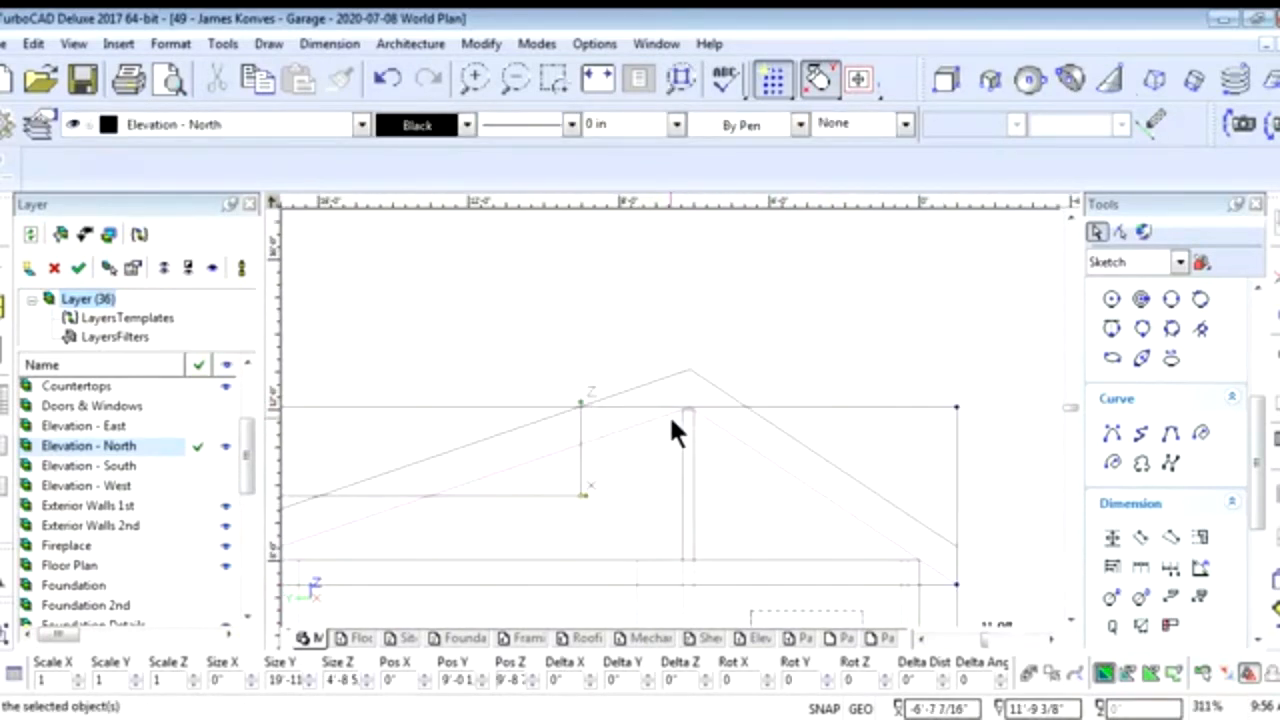
pyautogui.scroll(-1, 554, 453)
pyautogui.scroll(1, 670, 416)
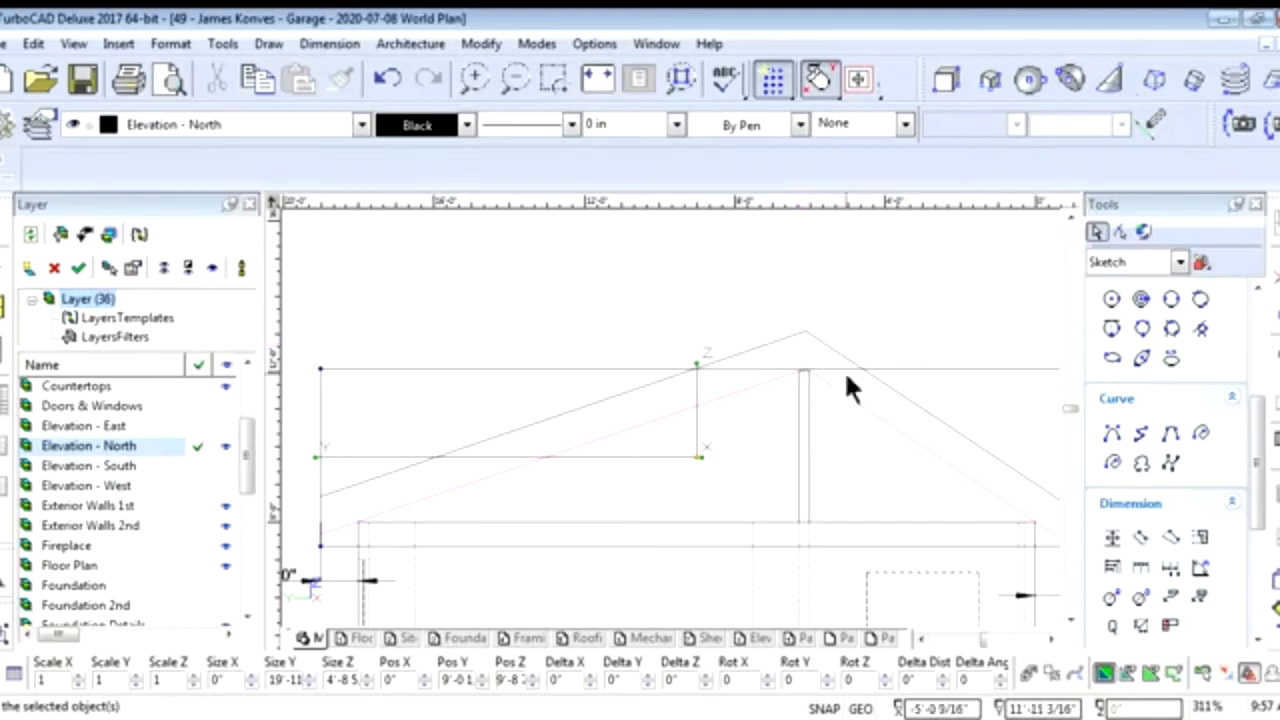
pyautogui.moveTo(1256, 442); pyautogui.dragTo(1260, 391)
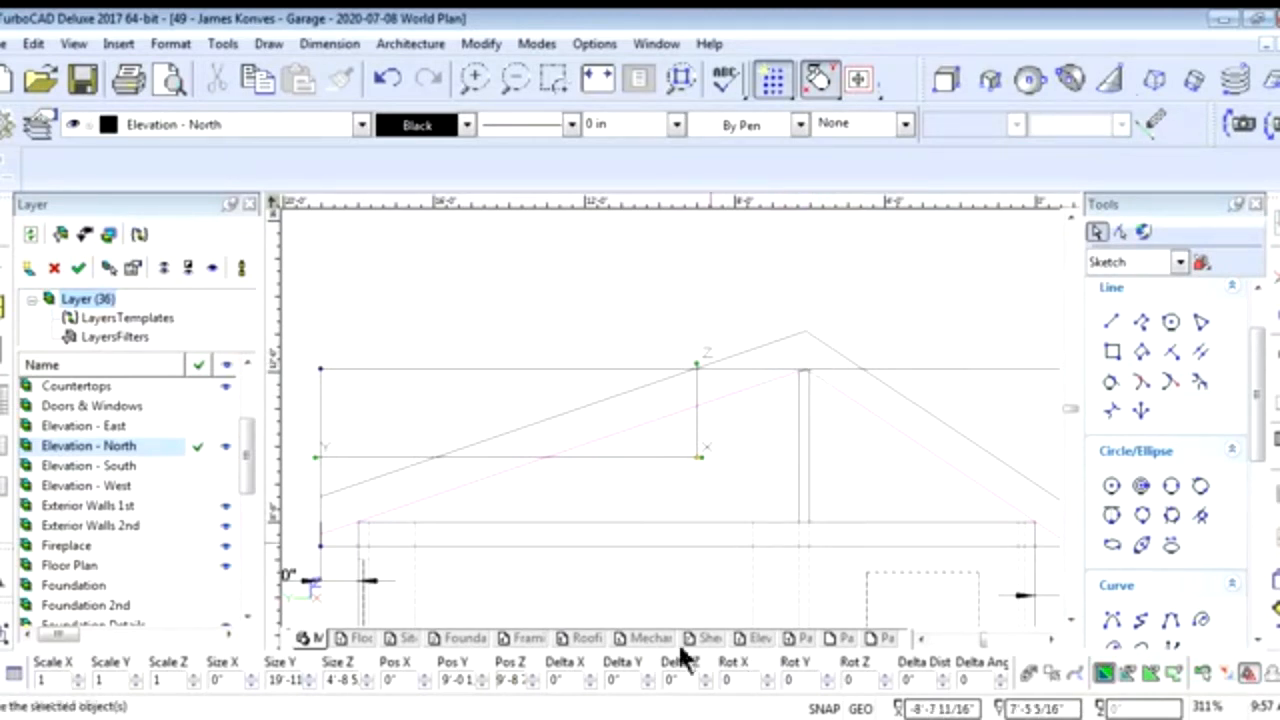
pyautogui.click(672, 681)
pyautogui.write('6')
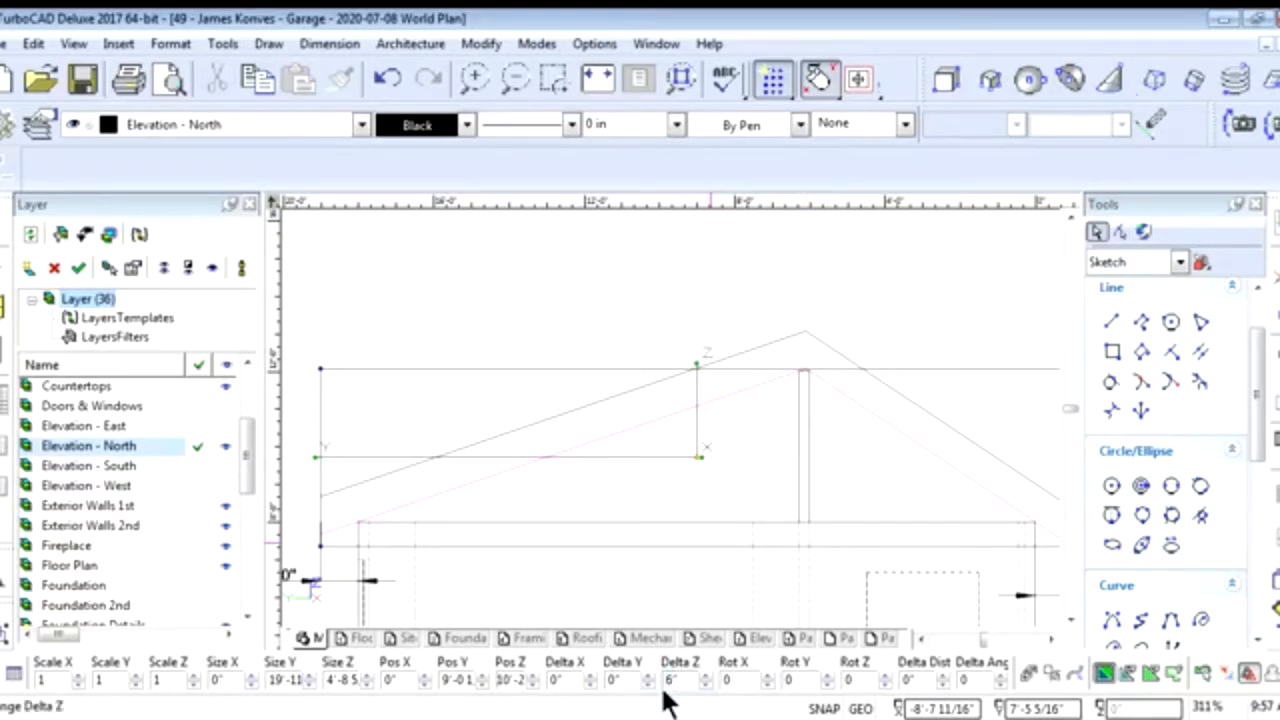
pyautogui.press('Return')
pyautogui.click(874, 328)
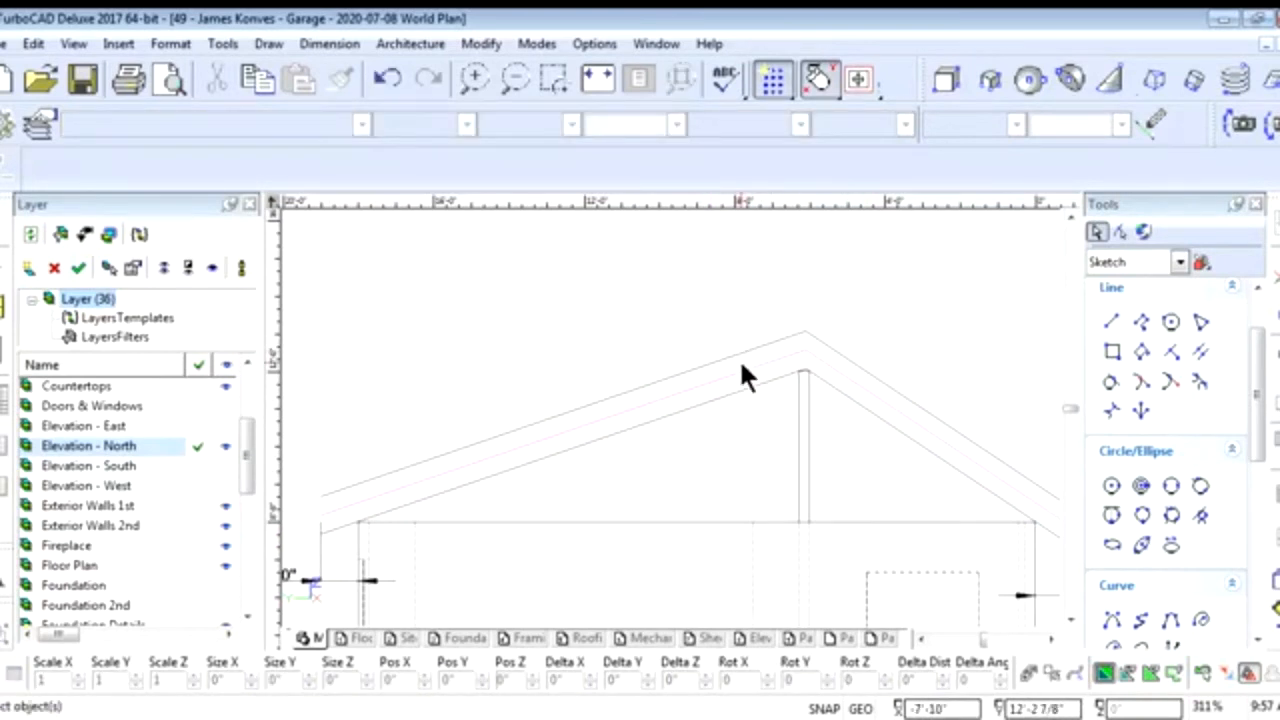
# Draw a short line joining the peak of the uppermost roof slopes to the peak of the middle slopes
pyautogui.click(1110, 321)
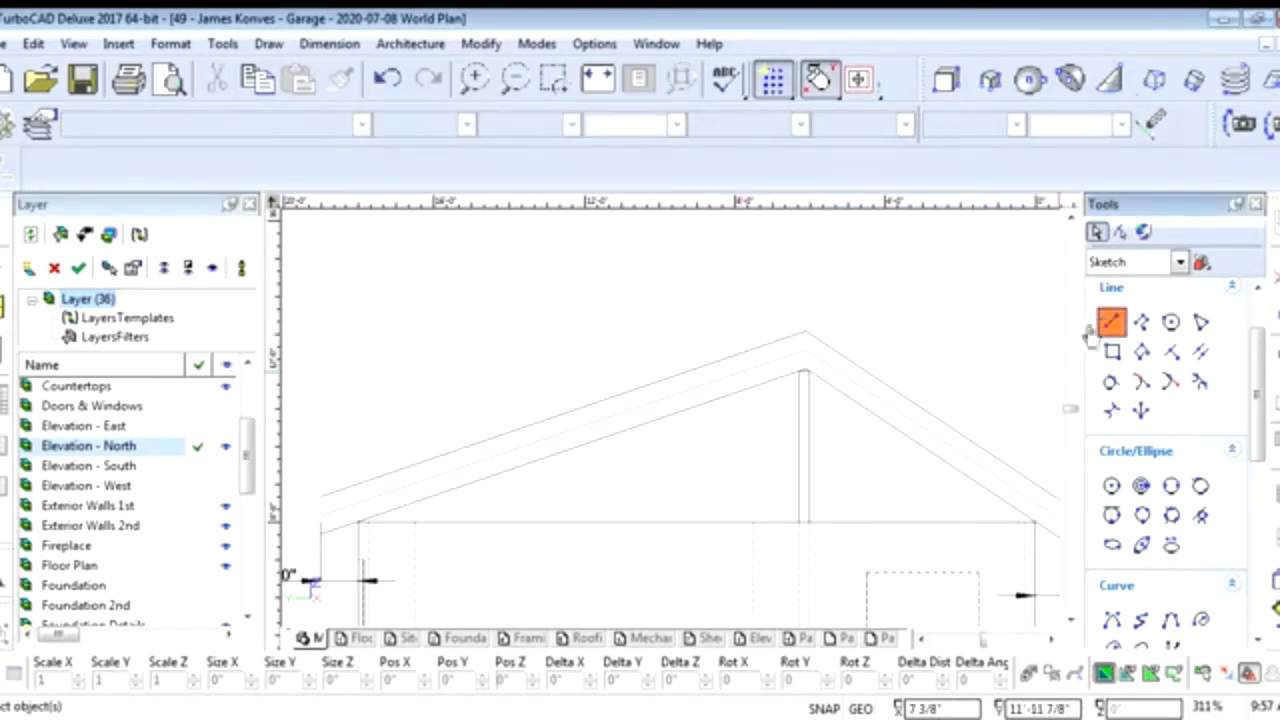
pyautogui.click(805, 332)
pyautogui.click(808, 350)
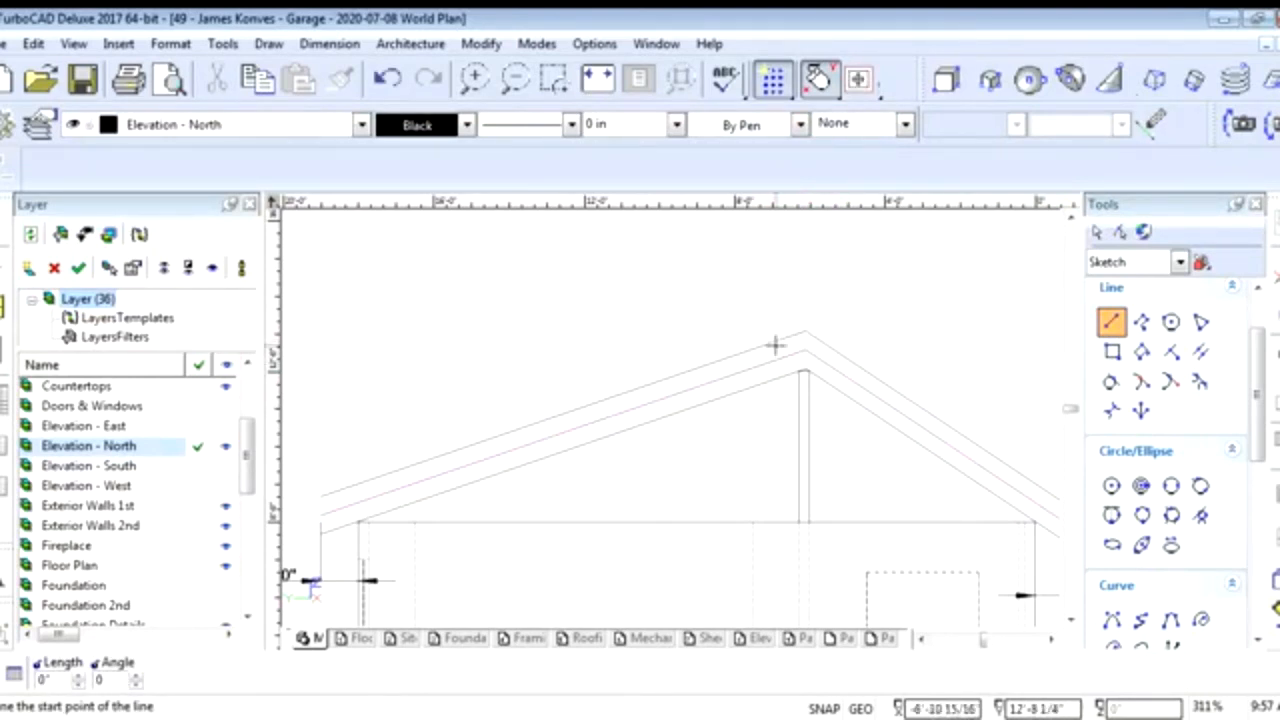
pyautogui.press('Escape')
pyautogui.scroll(-1, 724, 508)
pyautogui.scroll(1, 690, 435)
pyautogui.scroll(-1, 669, 412)
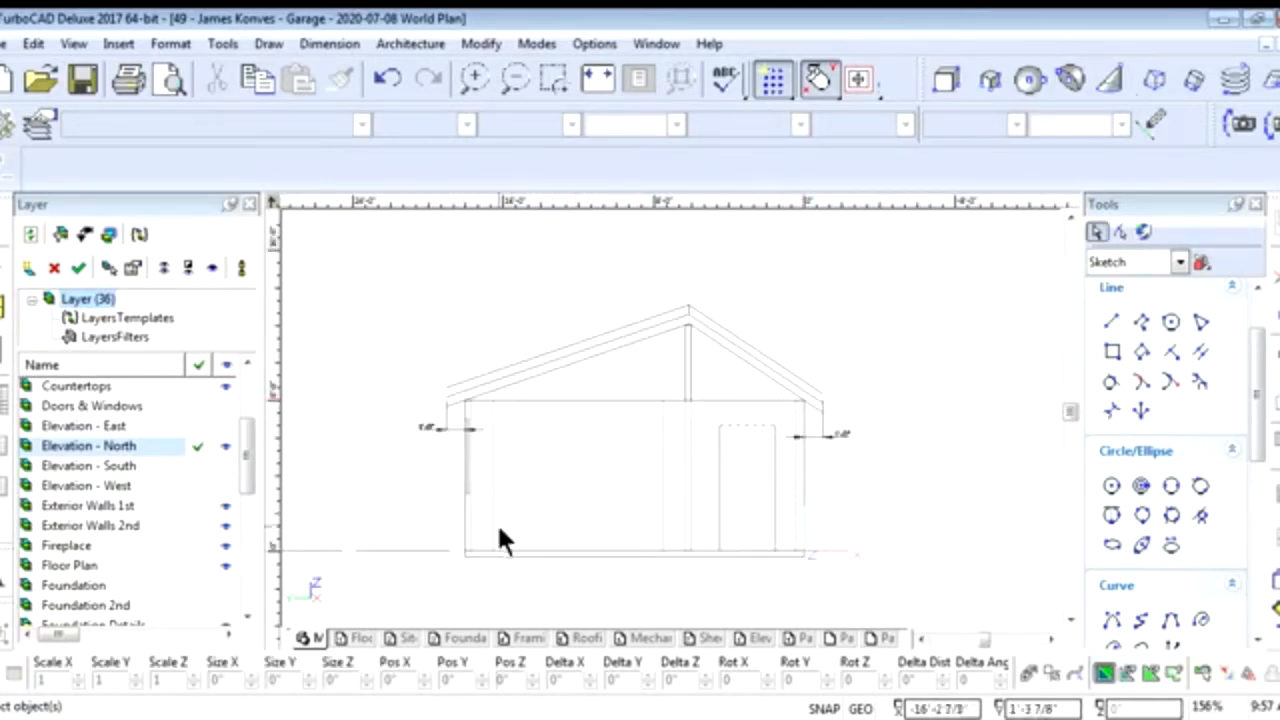
pyautogui.rightClick(636, 403)
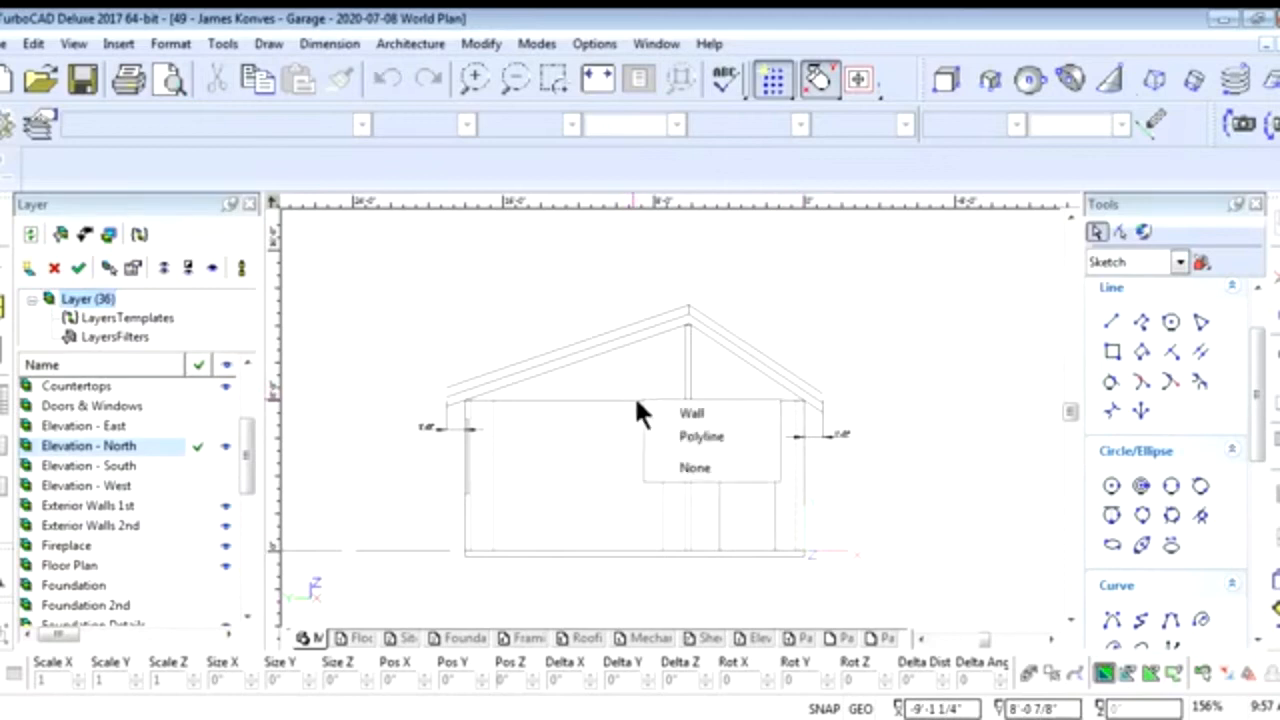
pyautogui.click(681, 436)
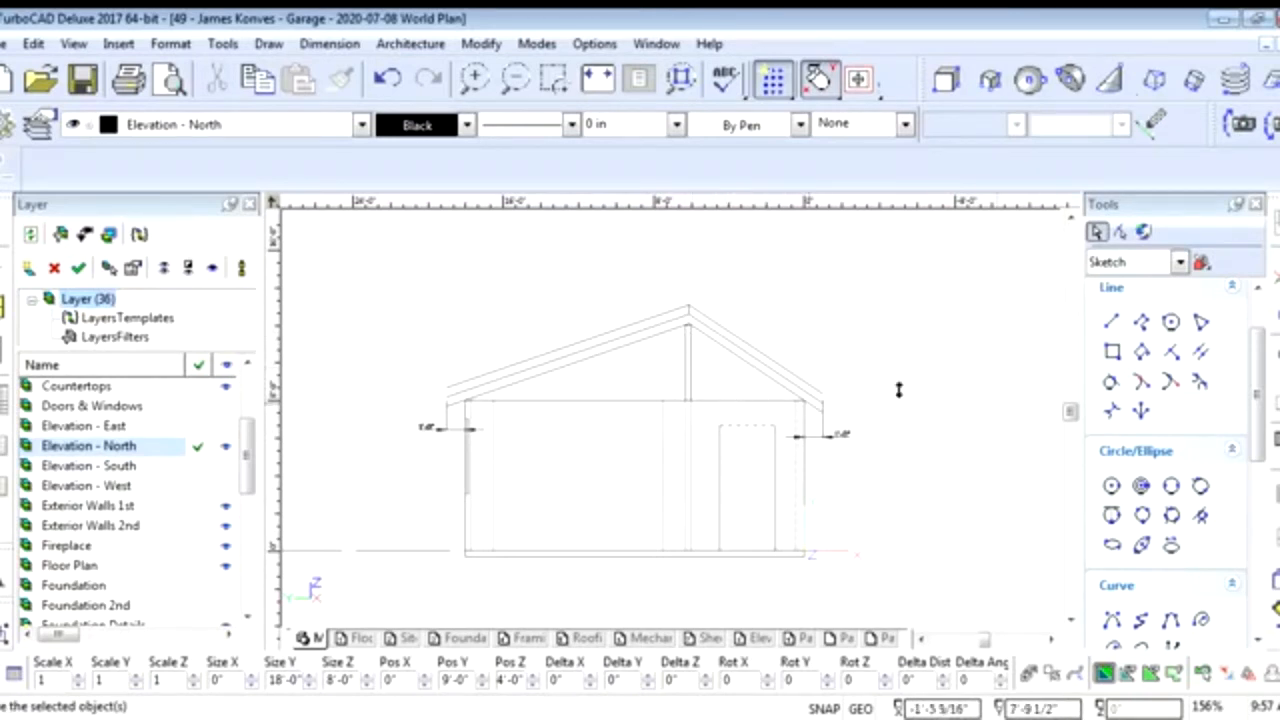
pyautogui.moveTo(1251, 366); pyautogui.dragTo(1251, 314)
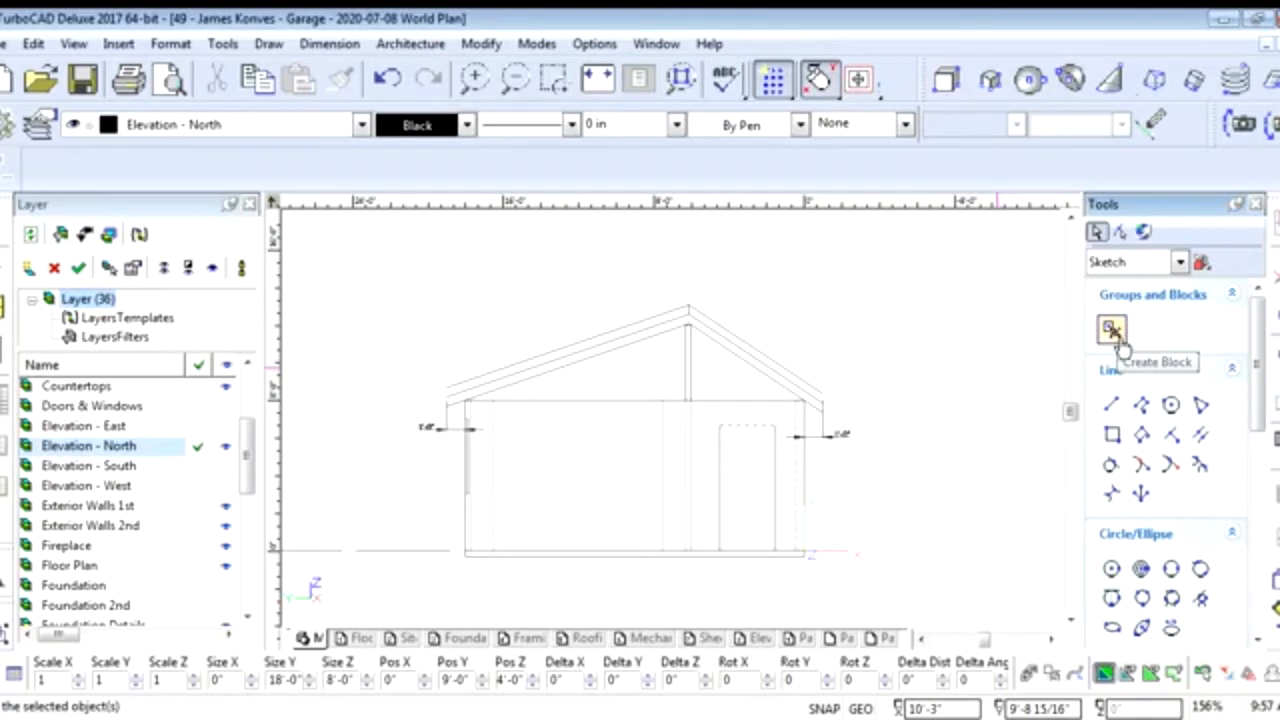
pyautogui.click(1158, 304)
pyautogui.click(1156, 302)
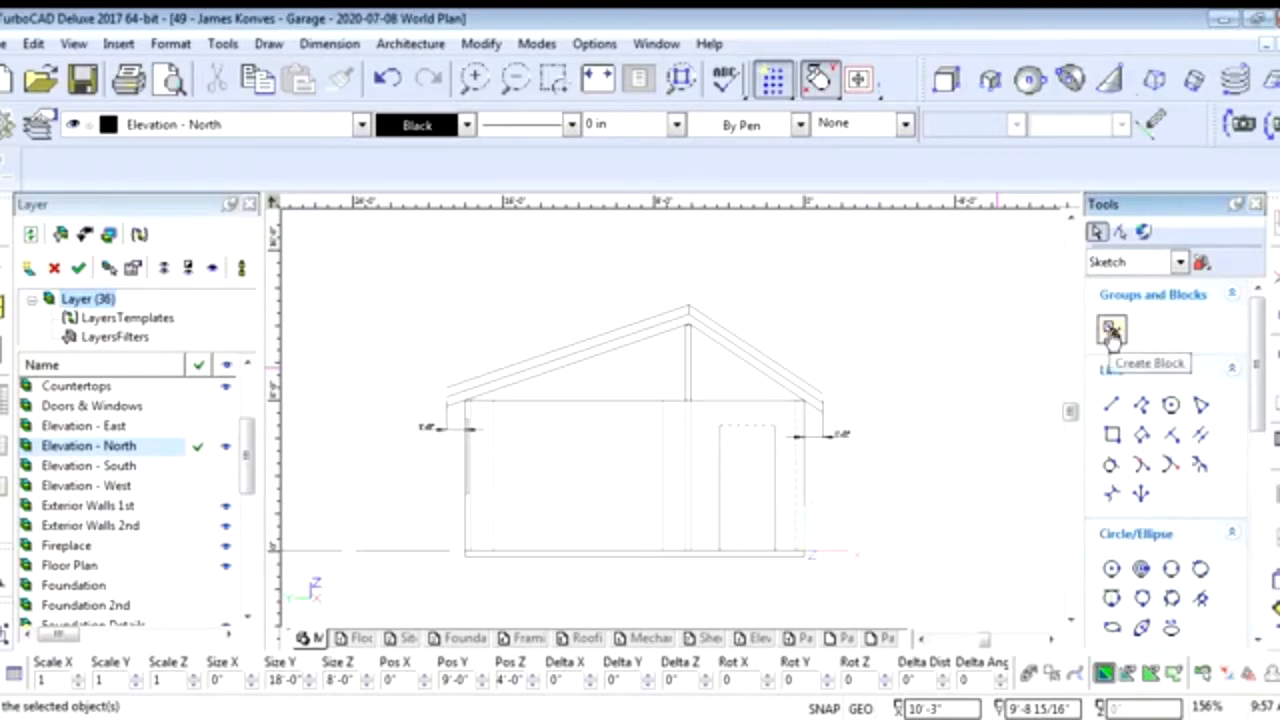
pyautogui.click(1112, 330)
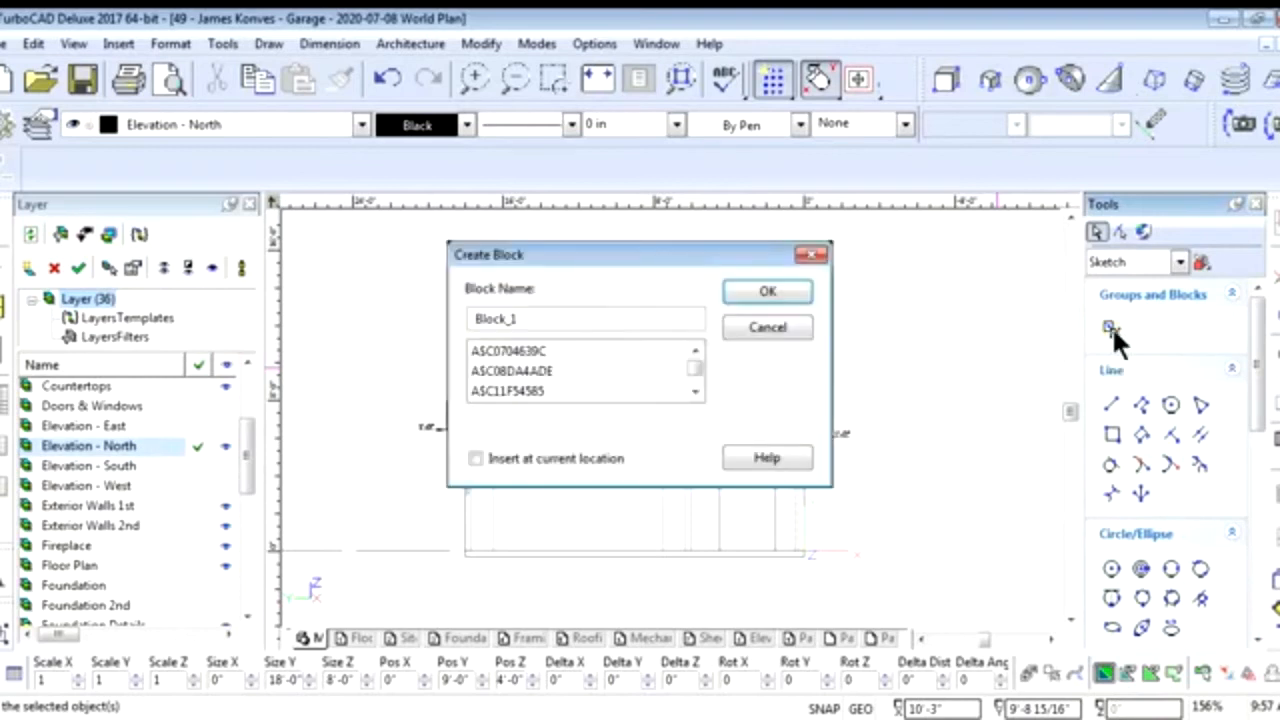
pyautogui.click(772, 330)
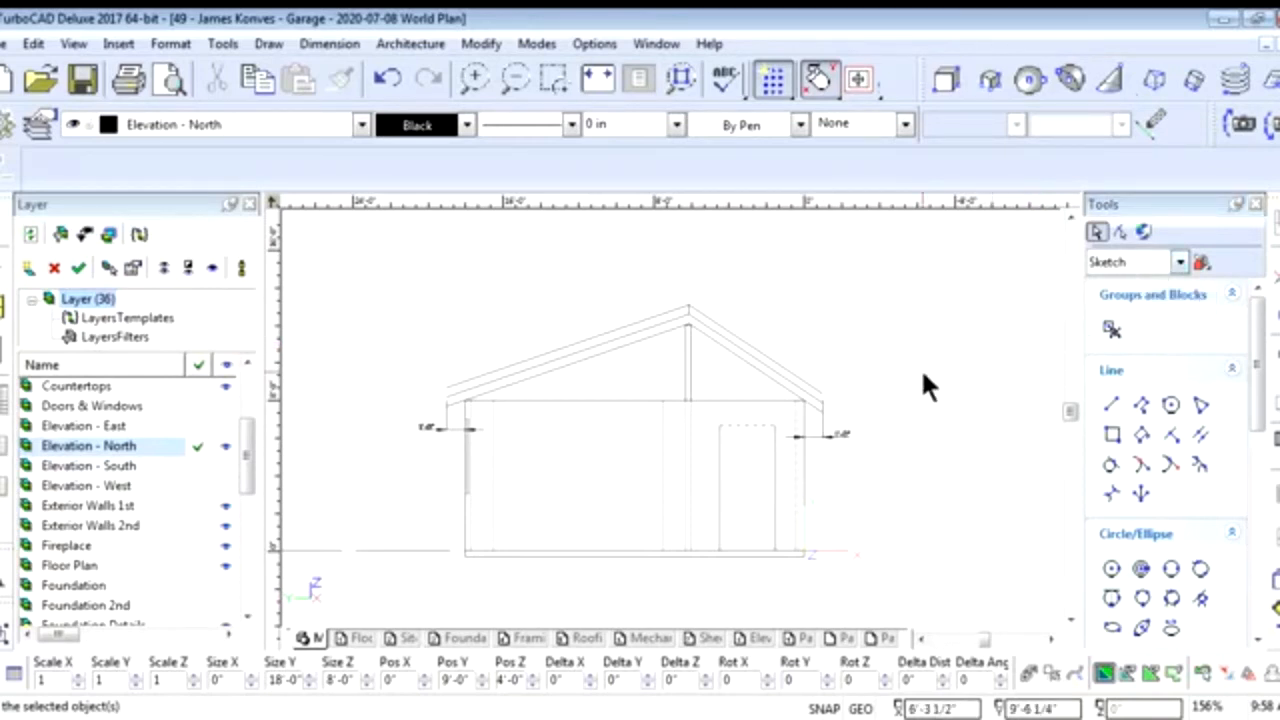
pyautogui.click(872, 397)
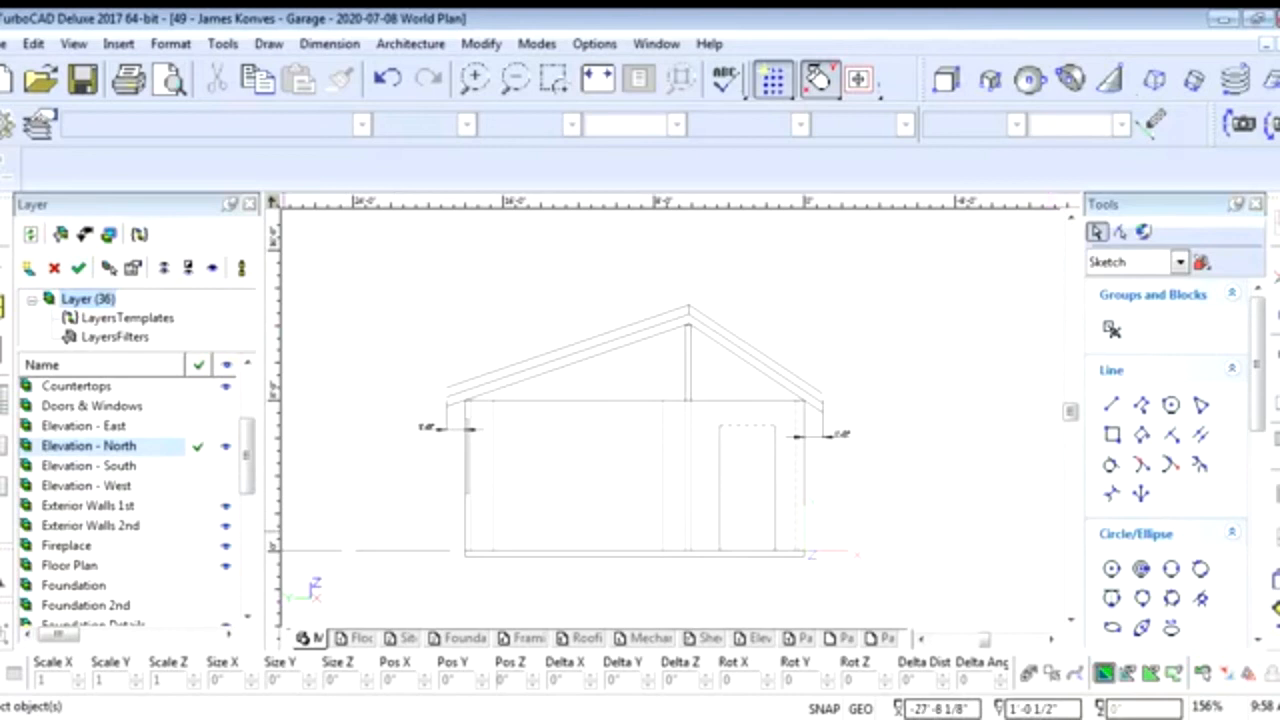
# Float the Groups and Blocks tools over the drawing and pick the wall outline's upper edge for exploding the polyline
pyautogui.moveTo(4, 602); pyautogui.dragTo(370, 268)
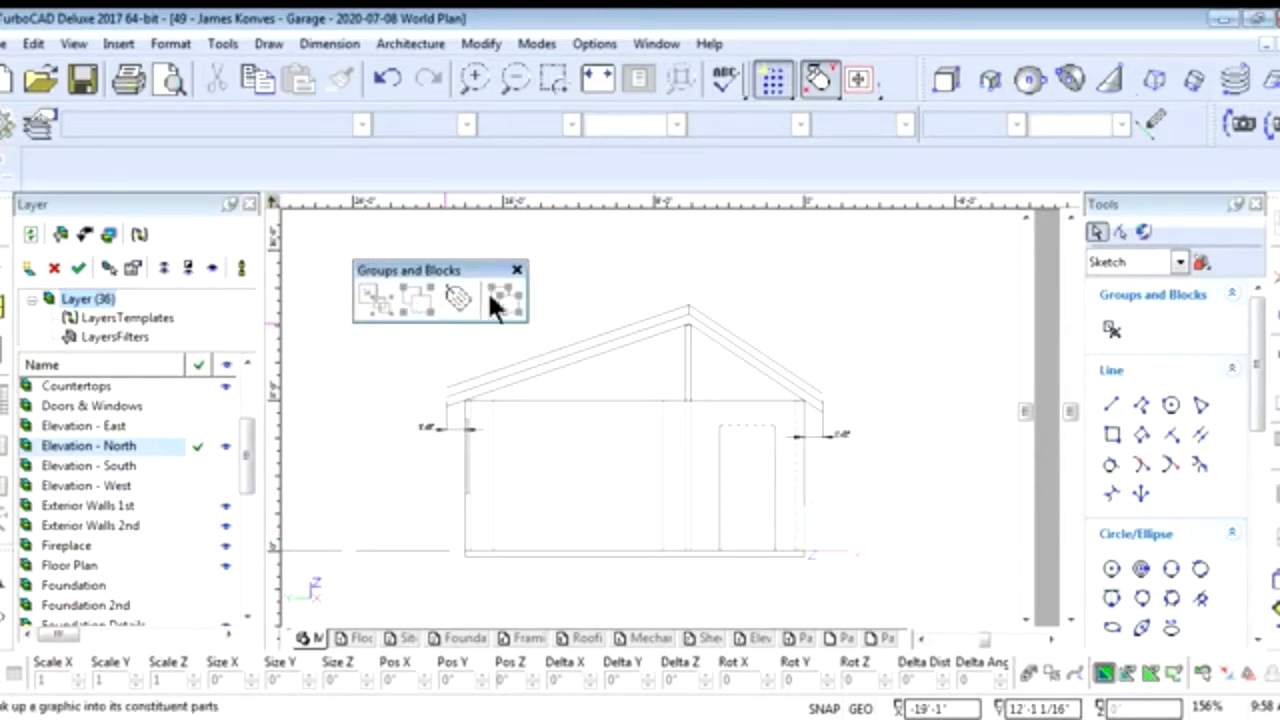
pyautogui.click(609, 398)
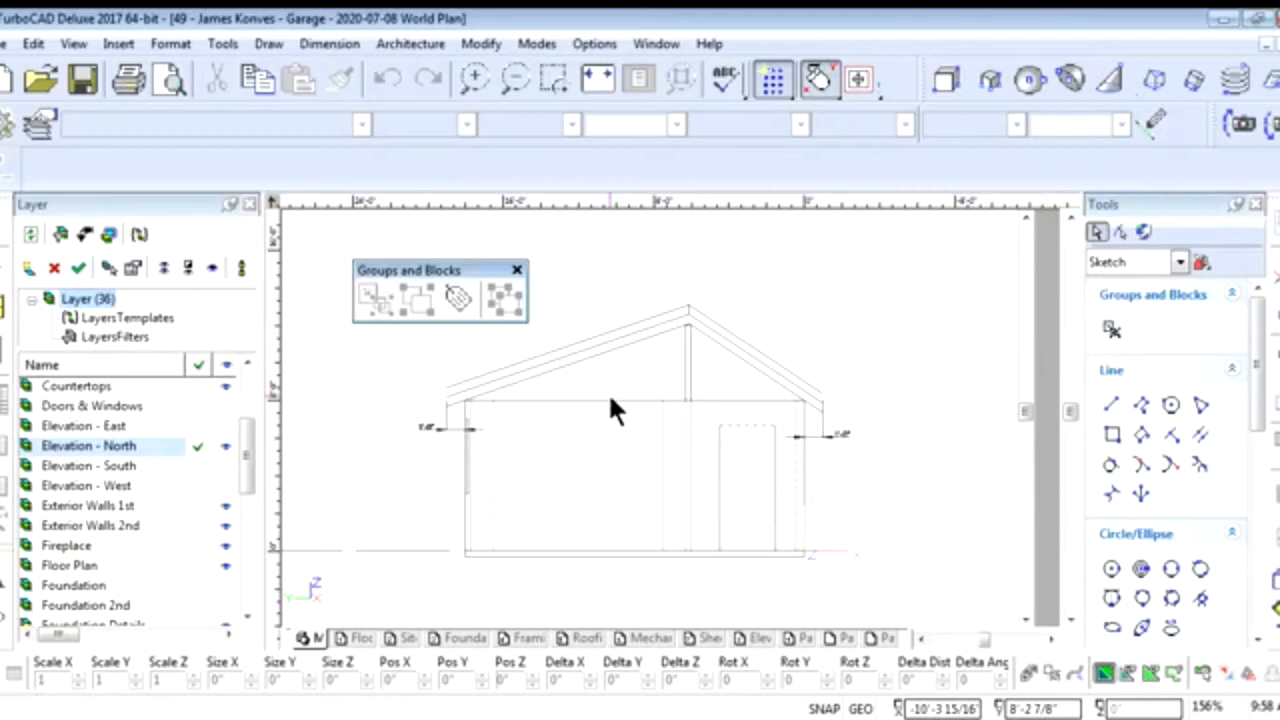
# Explode the wall outline of the north elevation and delete its top horizontal line
pyautogui.click(666, 430)
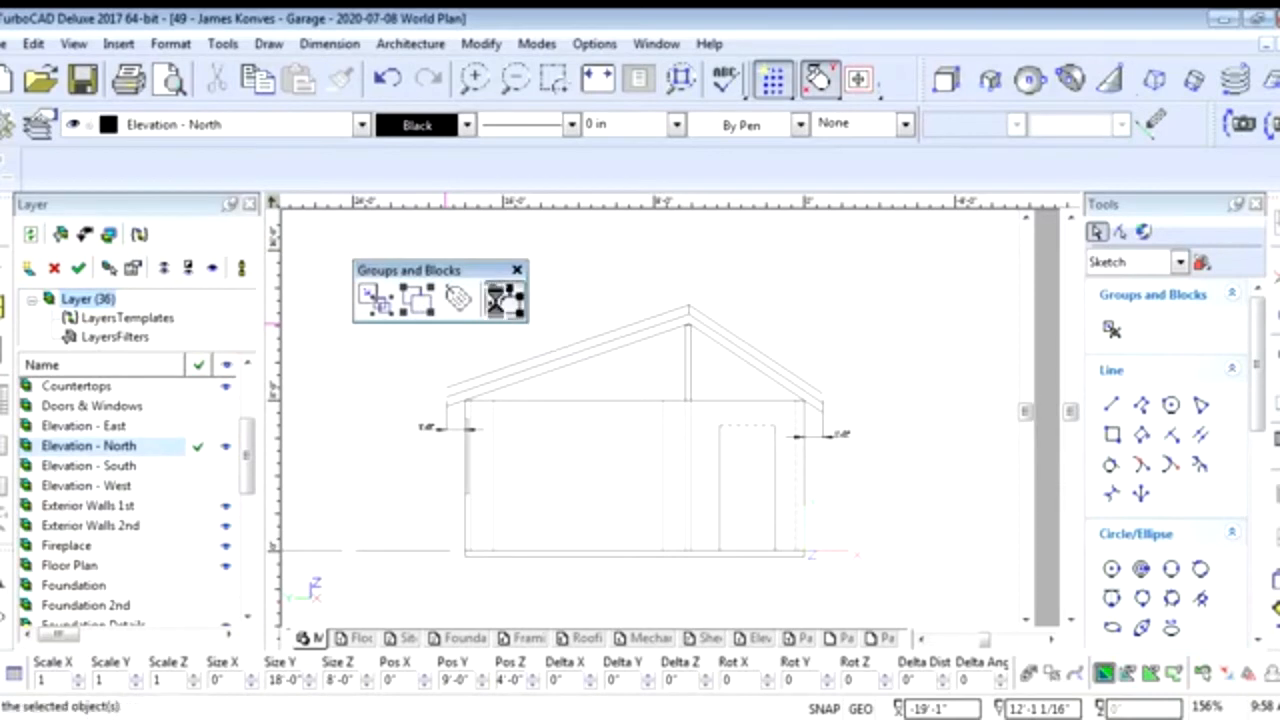
pyautogui.click(507, 300)
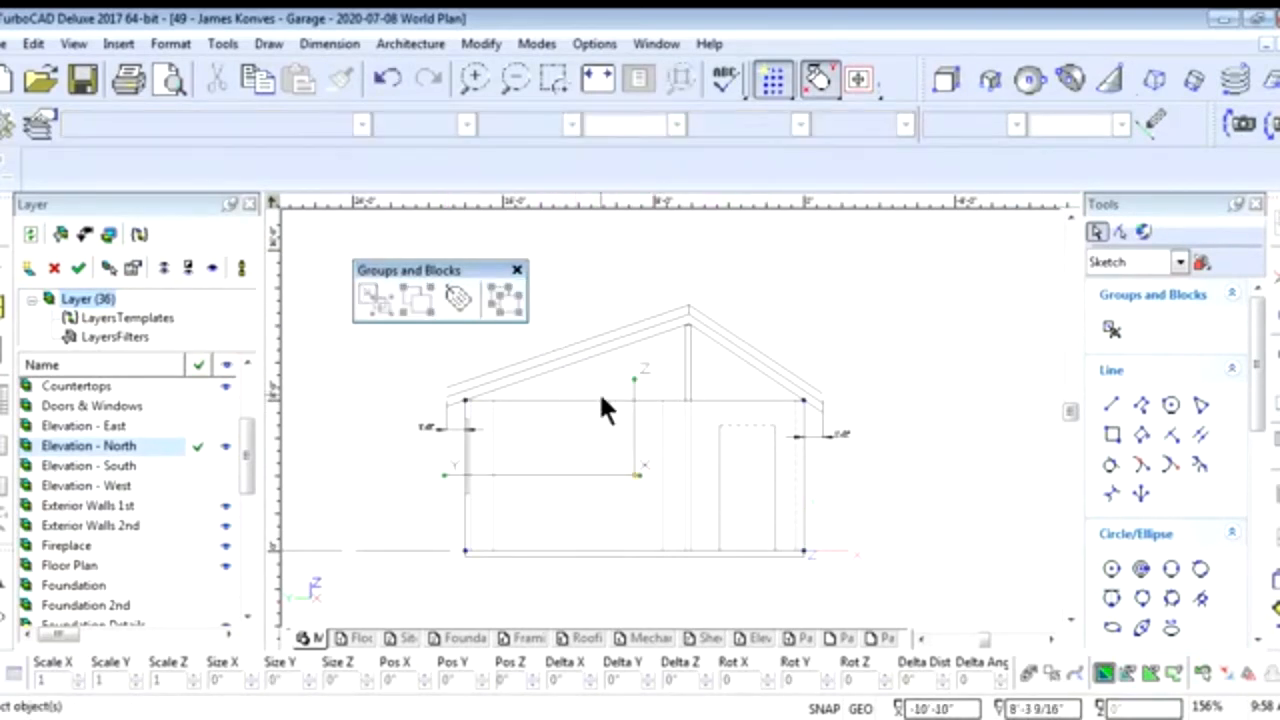
pyautogui.click(655, 448)
pyautogui.press('Delete')
# Dock the floating Groups and Blocks toolbar and hide the Exterior Walls 1st layer
pyautogui.moveTo(396, 268); pyautogui.dragTo(1146, 169)
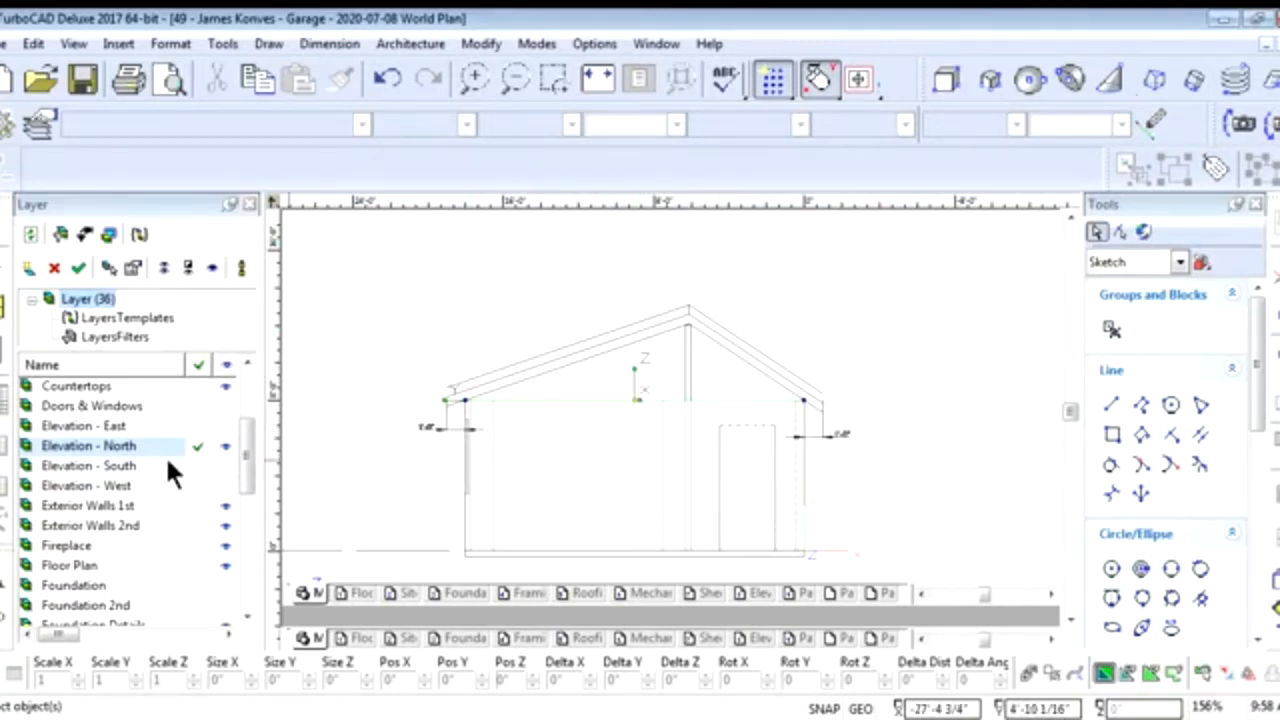
pyautogui.click(225, 505)
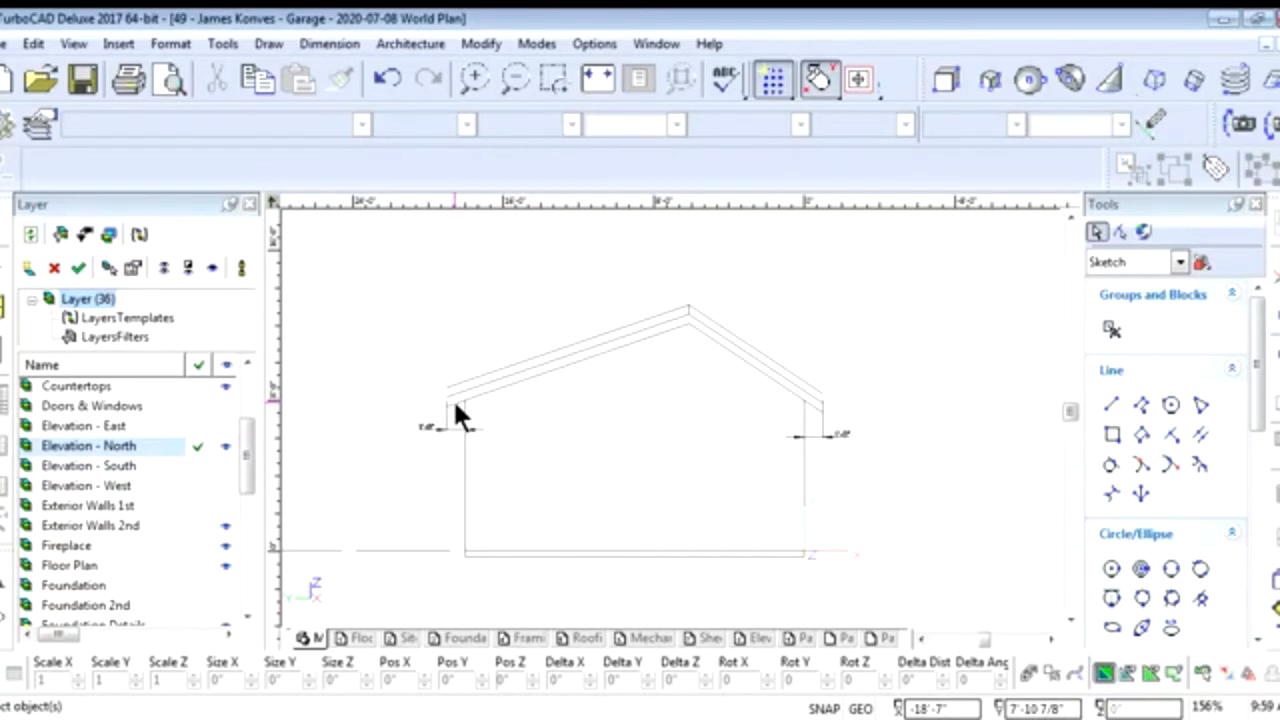
# Try to trim the overhanging end of the left slope's lowest roof line with Object Trim, using the left wall line as cutting edge
pyautogui.scroll(2, 455, 405)
pyautogui.scroll(1, 701, 404)
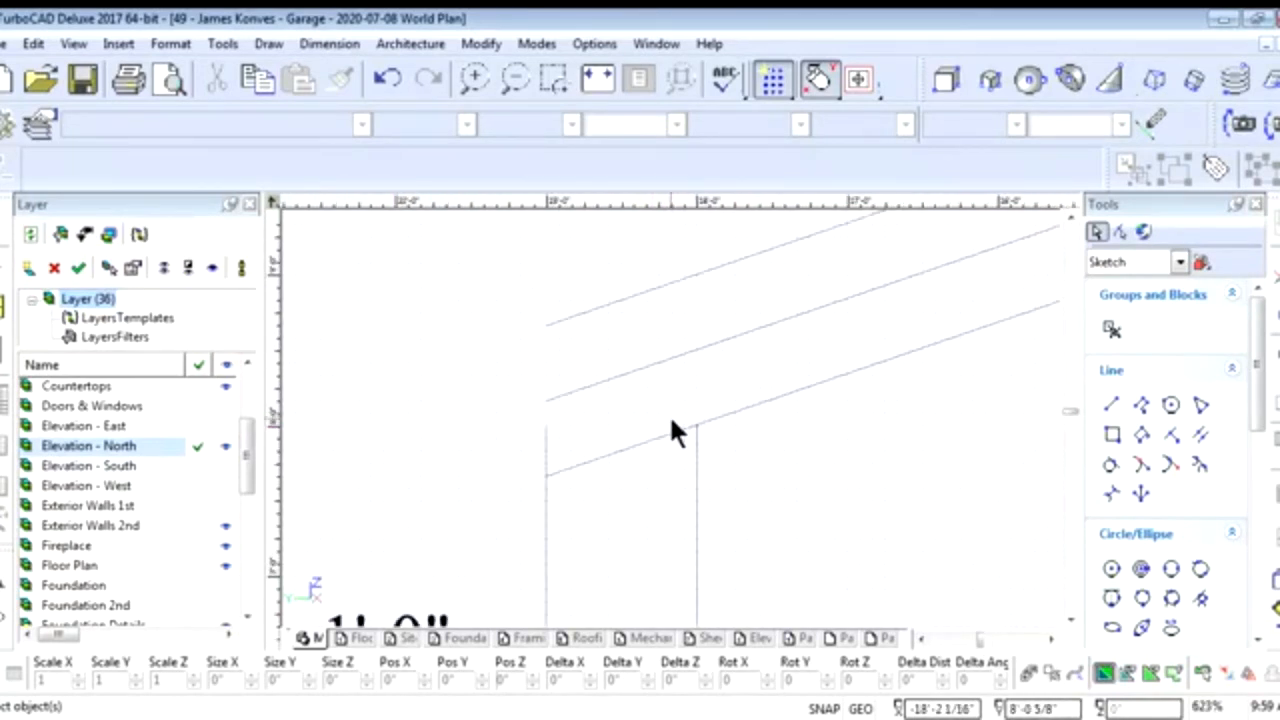
pyautogui.click(626, 444)
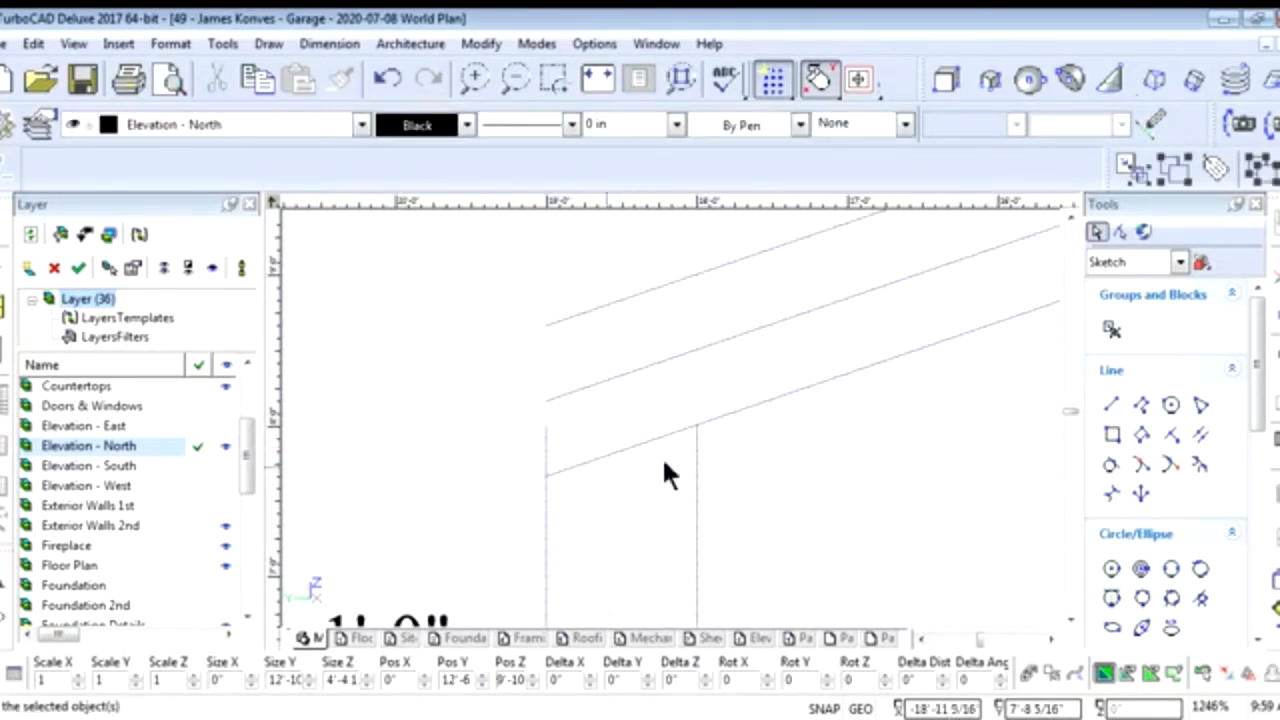
pyautogui.click(783, 493)
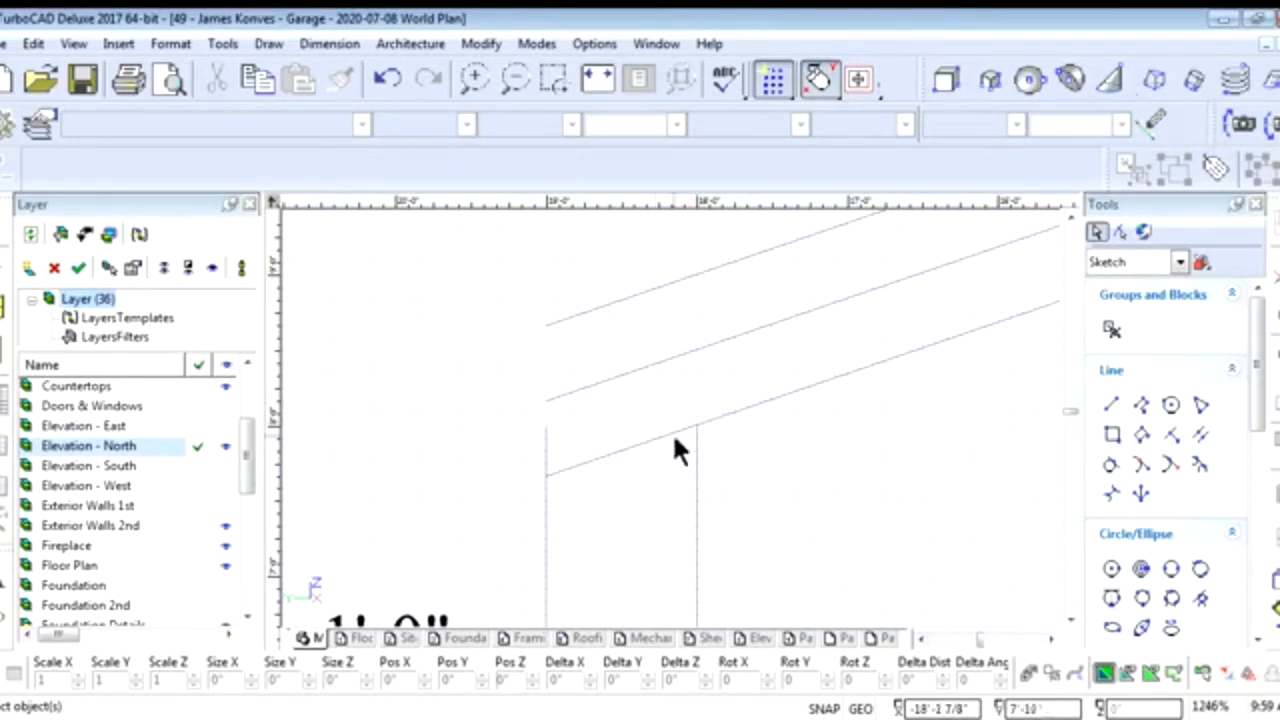
pyautogui.click(534, 45)
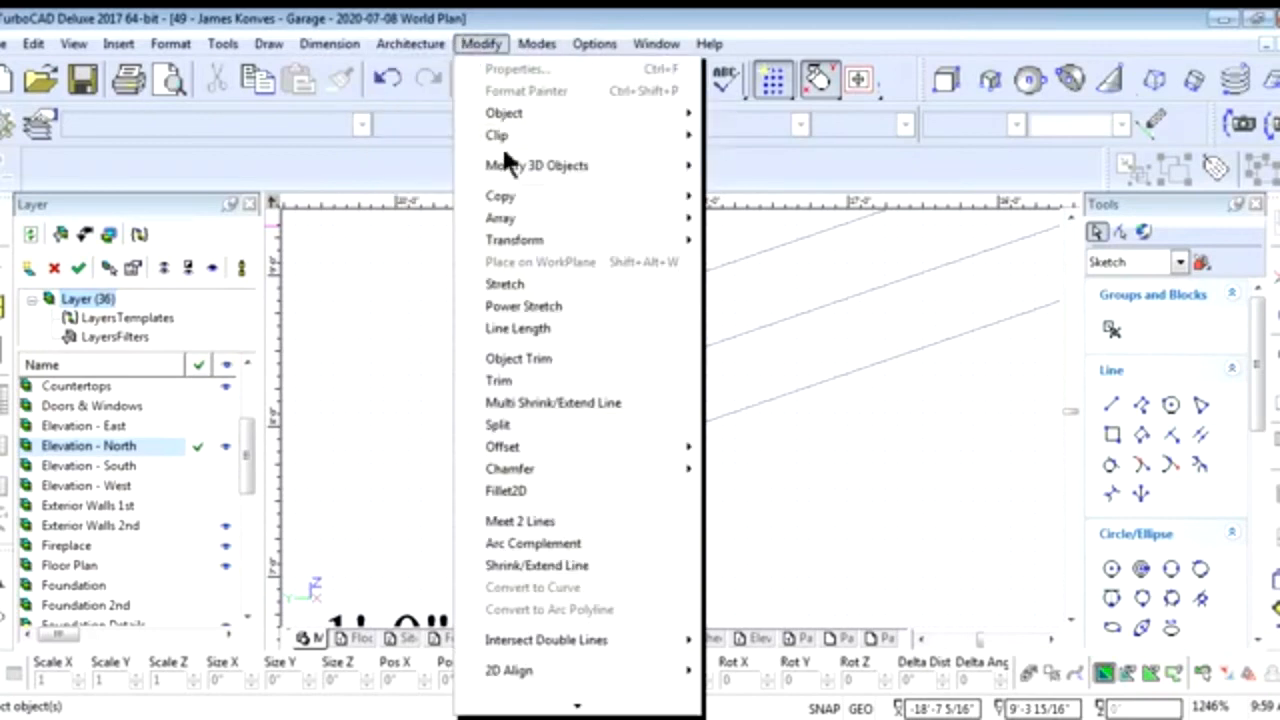
pyautogui.click(528, 355)
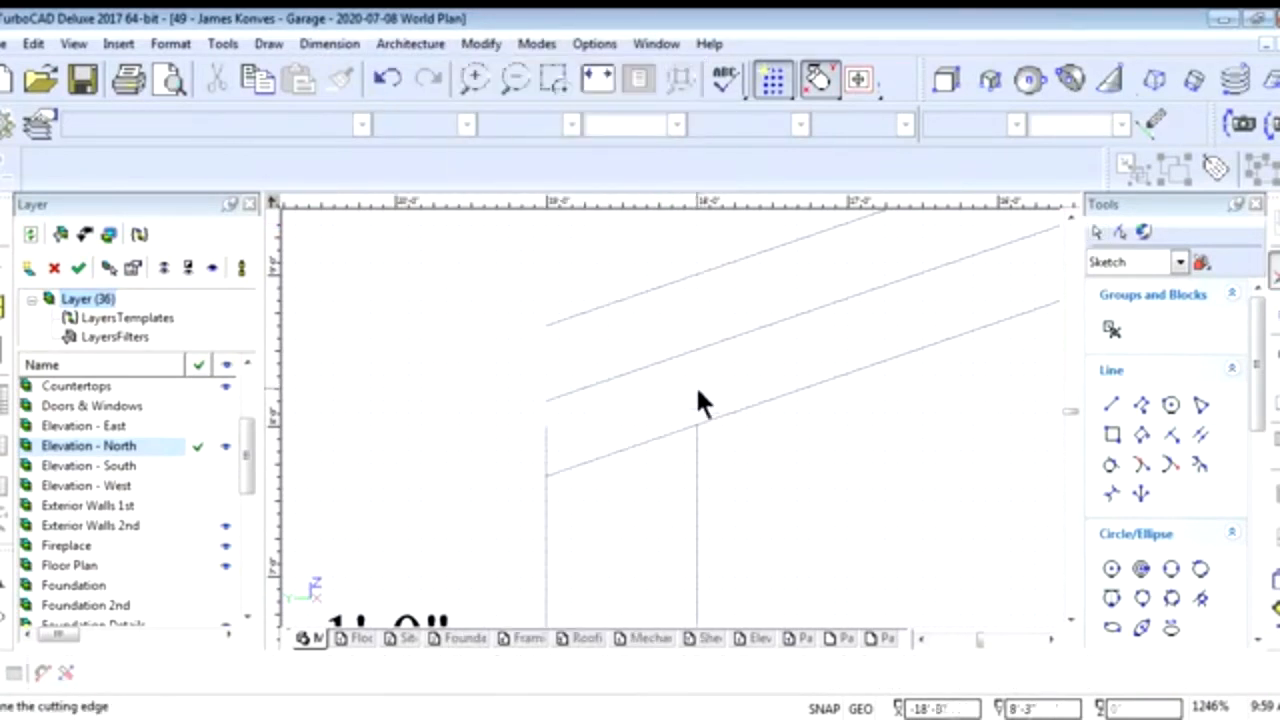
pyautogui.click(695, 445)
pyautogui.click(756, 468)
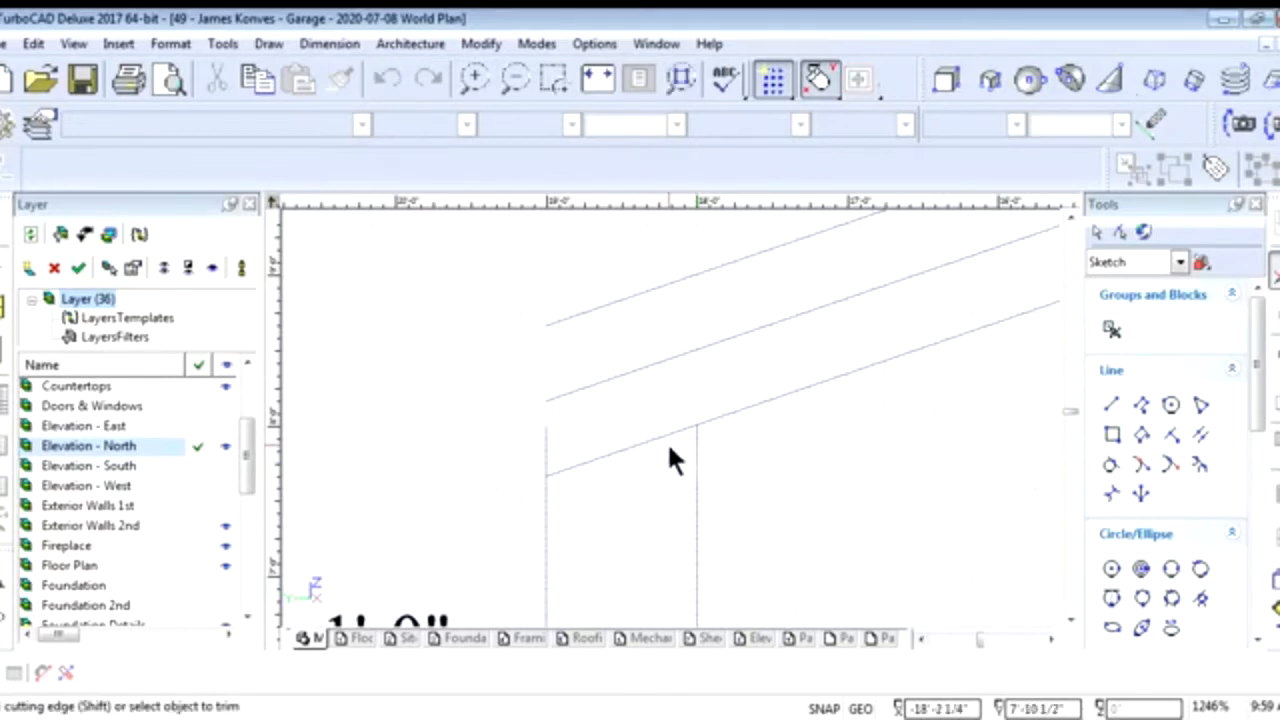
pyautogui.click(633, 445)
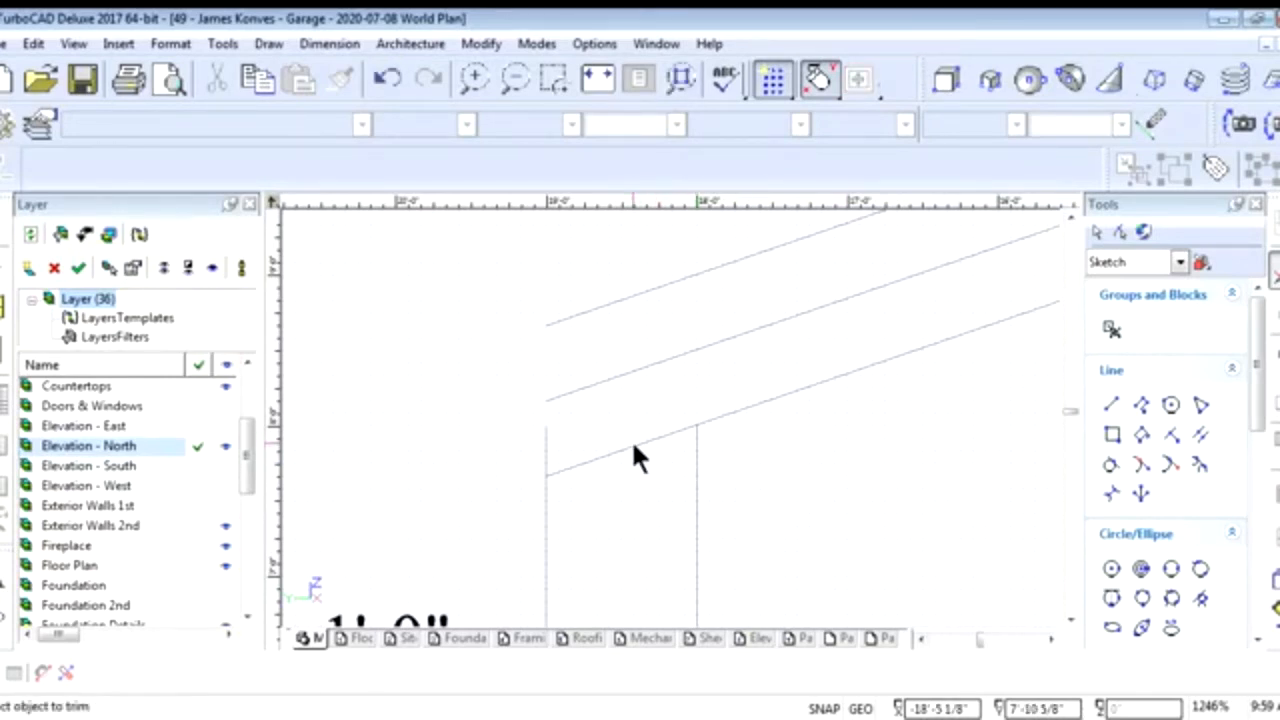
pyautogui.press('Escape')
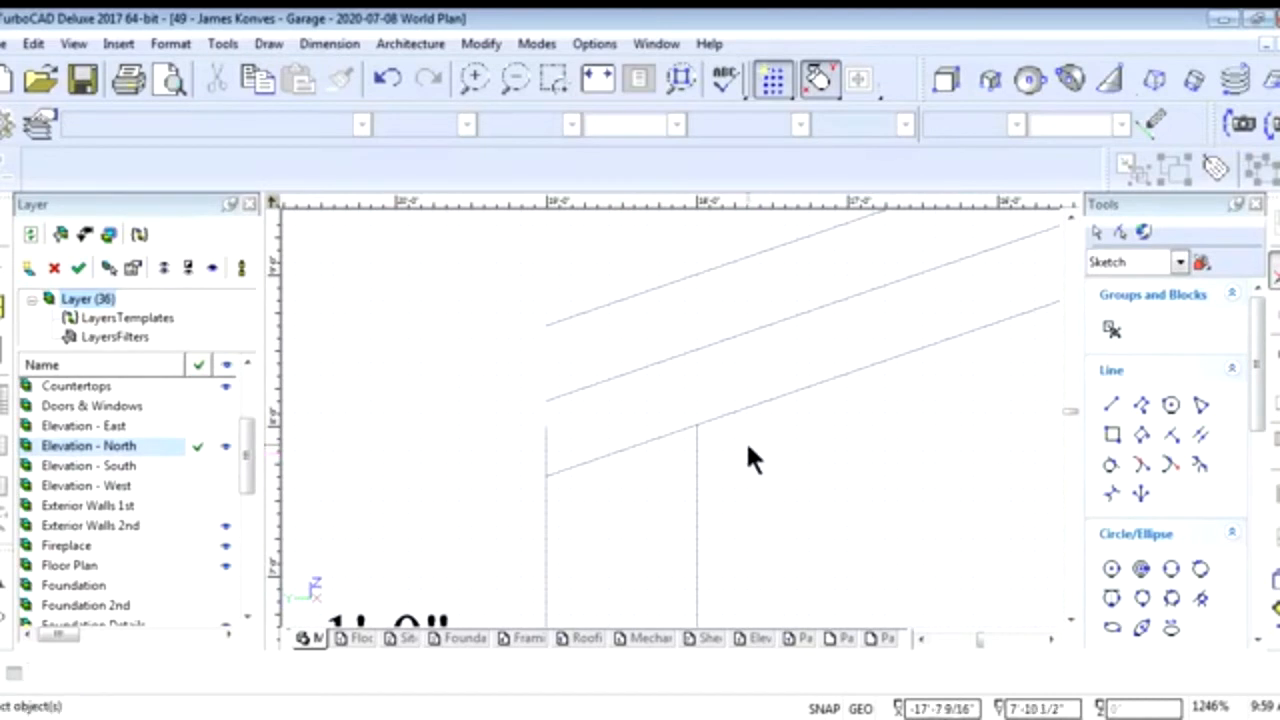
pyautogui.scroll(5, 698, 430)
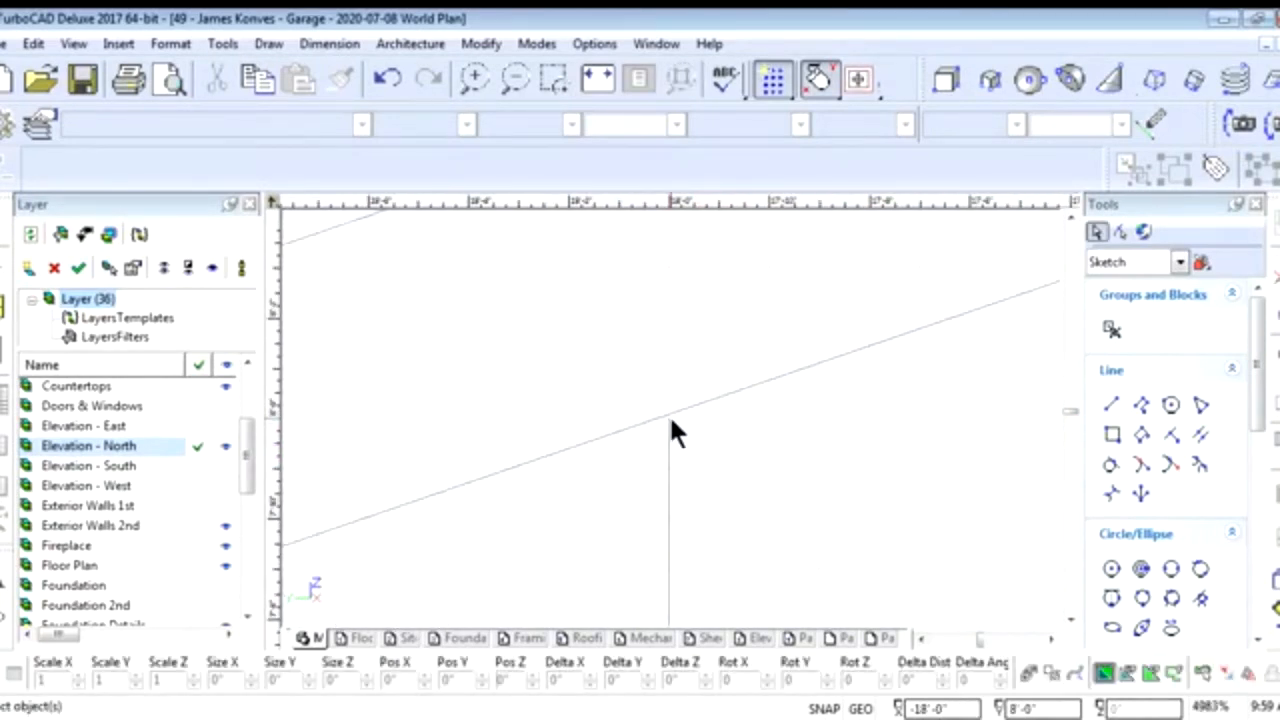
pyautogui.scroll(1, 668, 416)
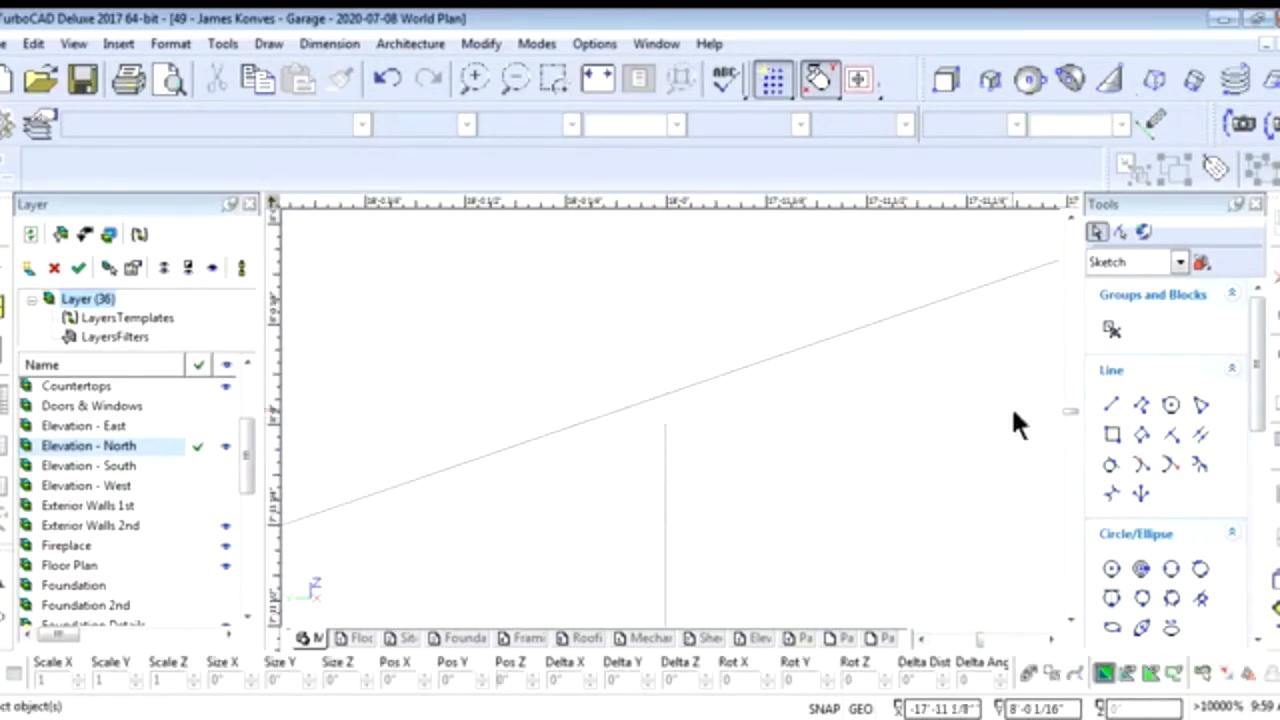
pyautogui.click(1110, 406)
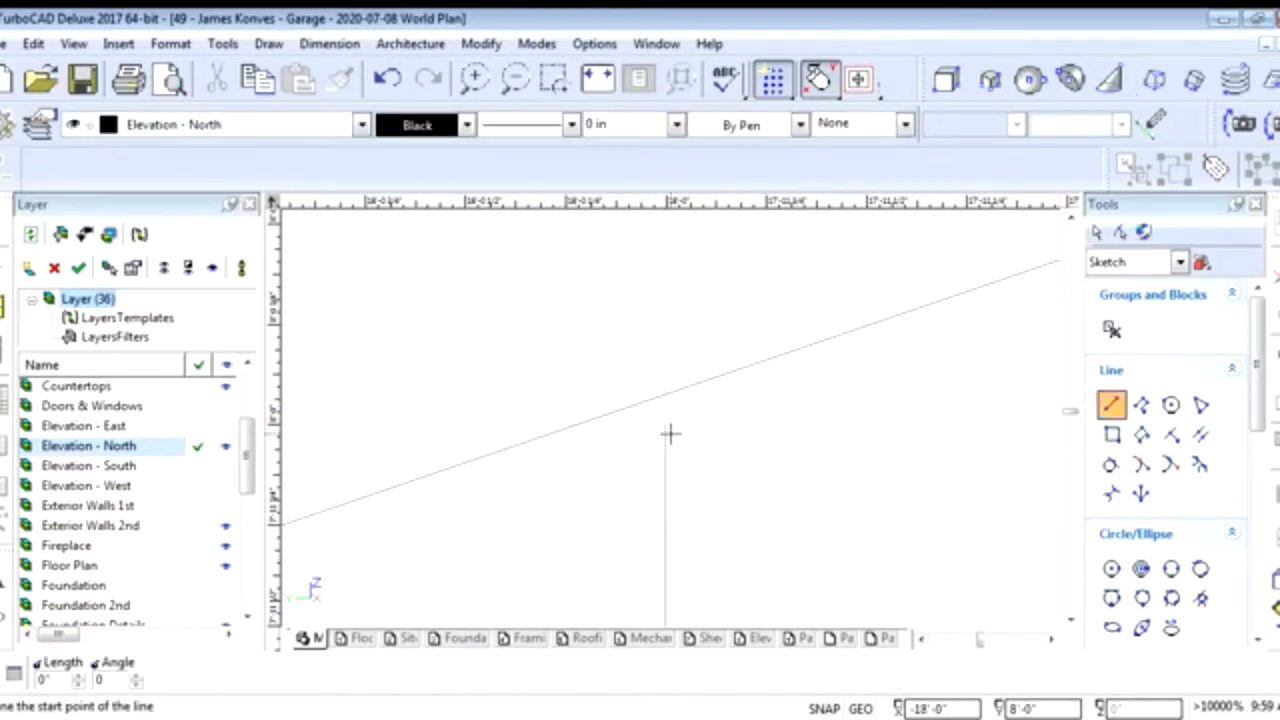
pyautogui.press('Escape')
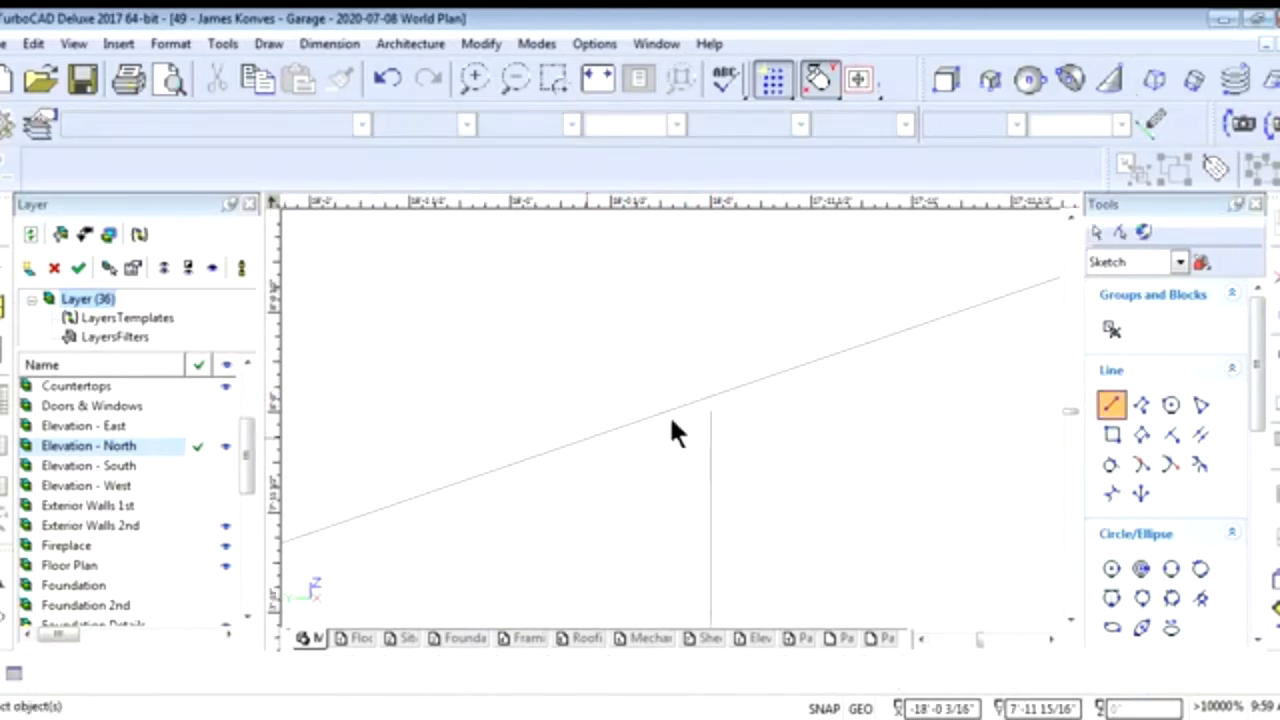
# Shorten the left slope's lowest roof line by moving its eave end to the top of the left wall
pyautogui.scroll(-6, 660, 416)
pyautogui.click(597, 447)
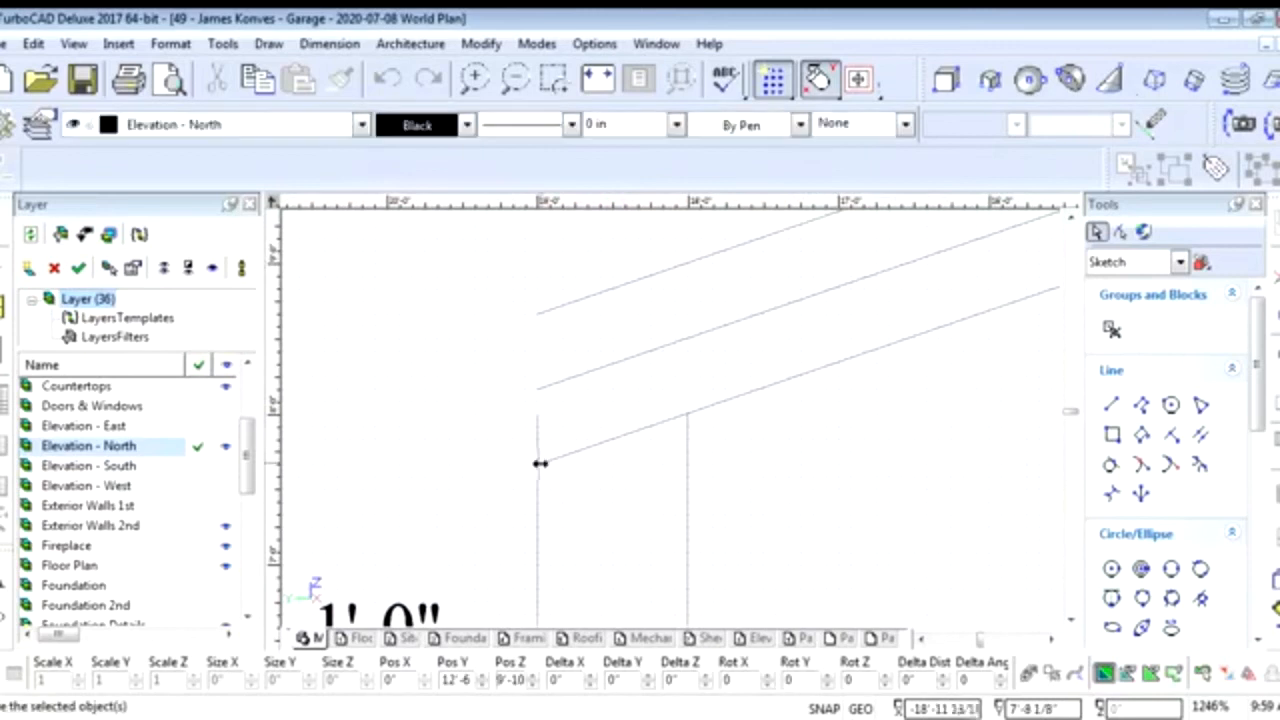
pyautogui.click(538, 463)
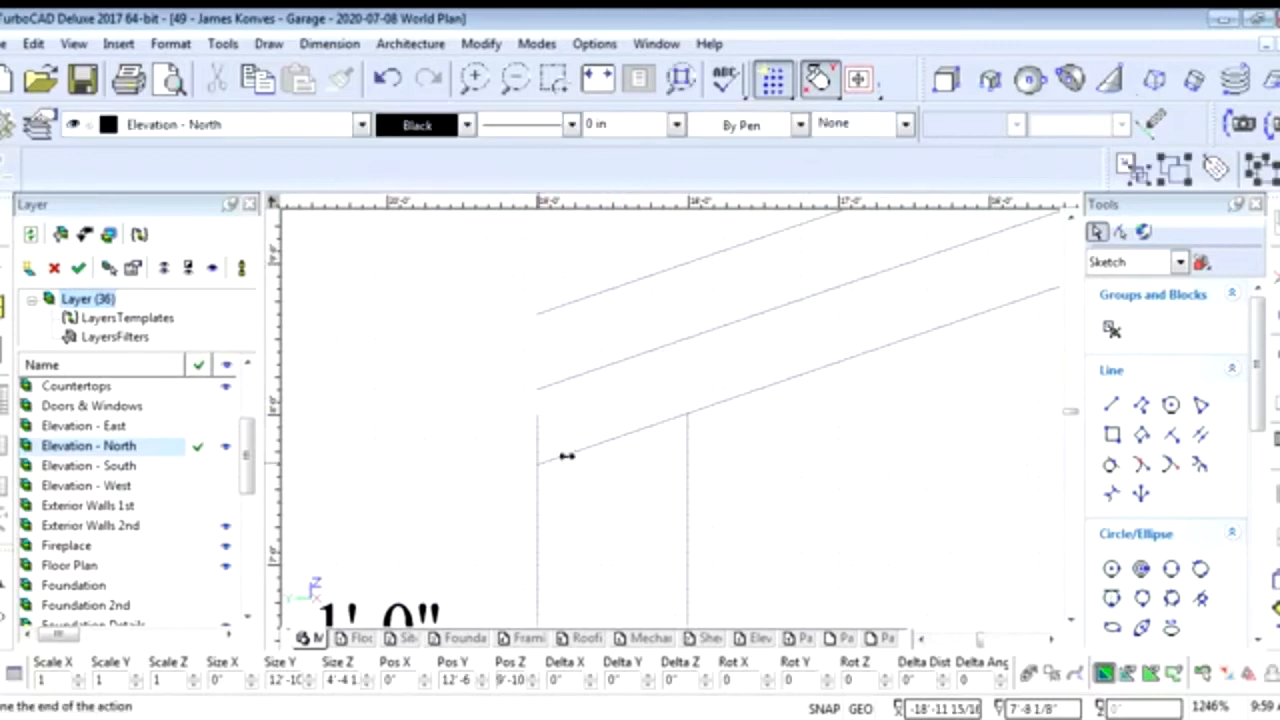
pyautogui.click(688, 414)
pyautogui.press('Escape')
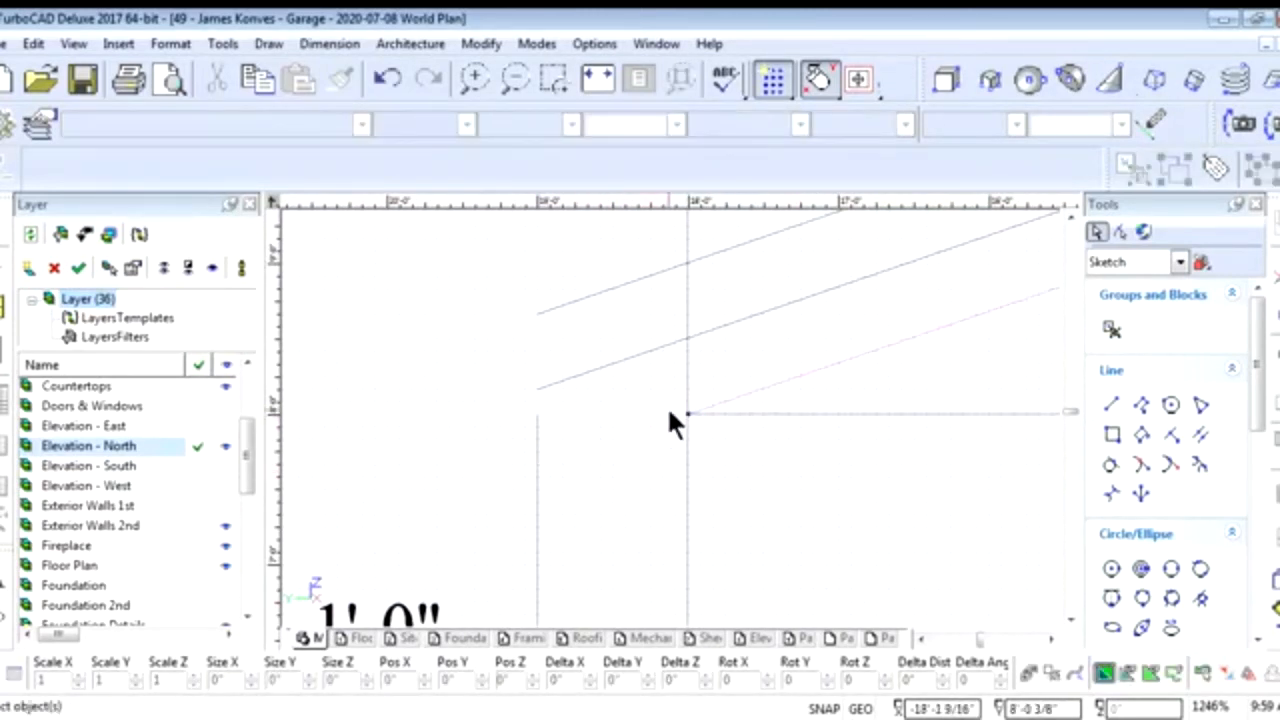
# Draw a soffit line between the left wall's top and the underside roof line's end, and close the left eave with a vertical fascia line
pyautogui.click(1110, 404)
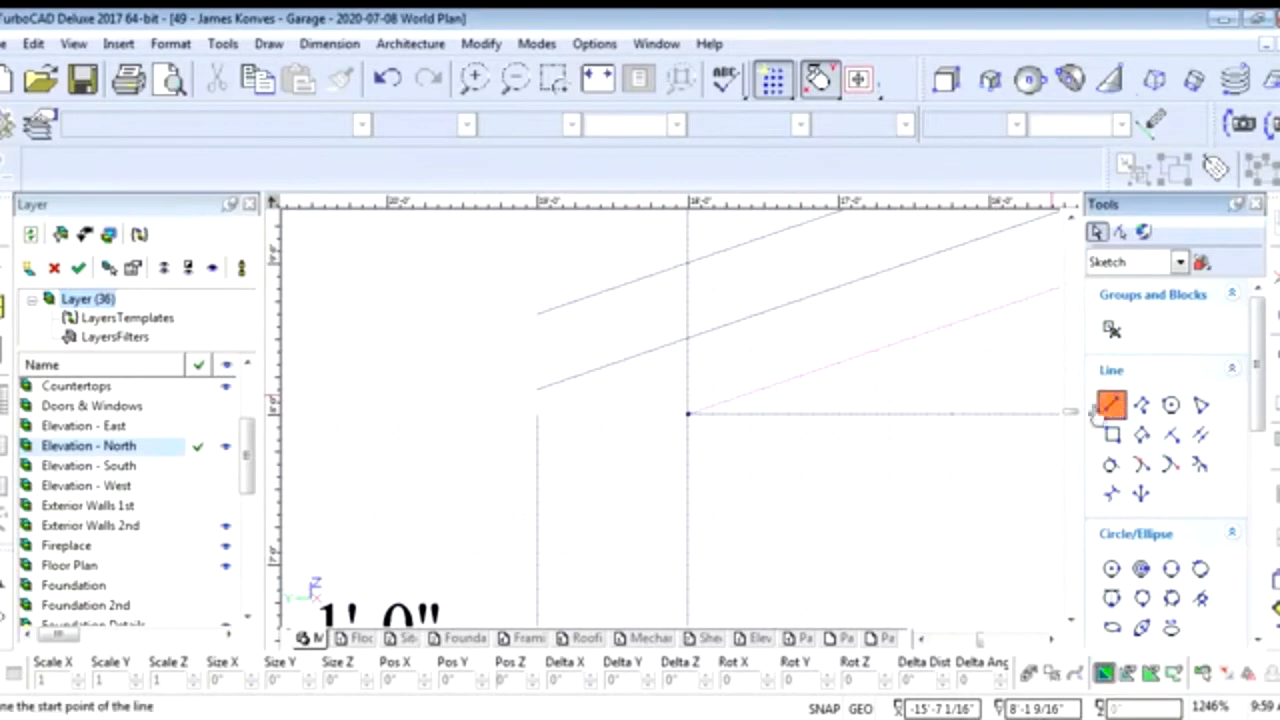
pyautogui.click(686, 414)
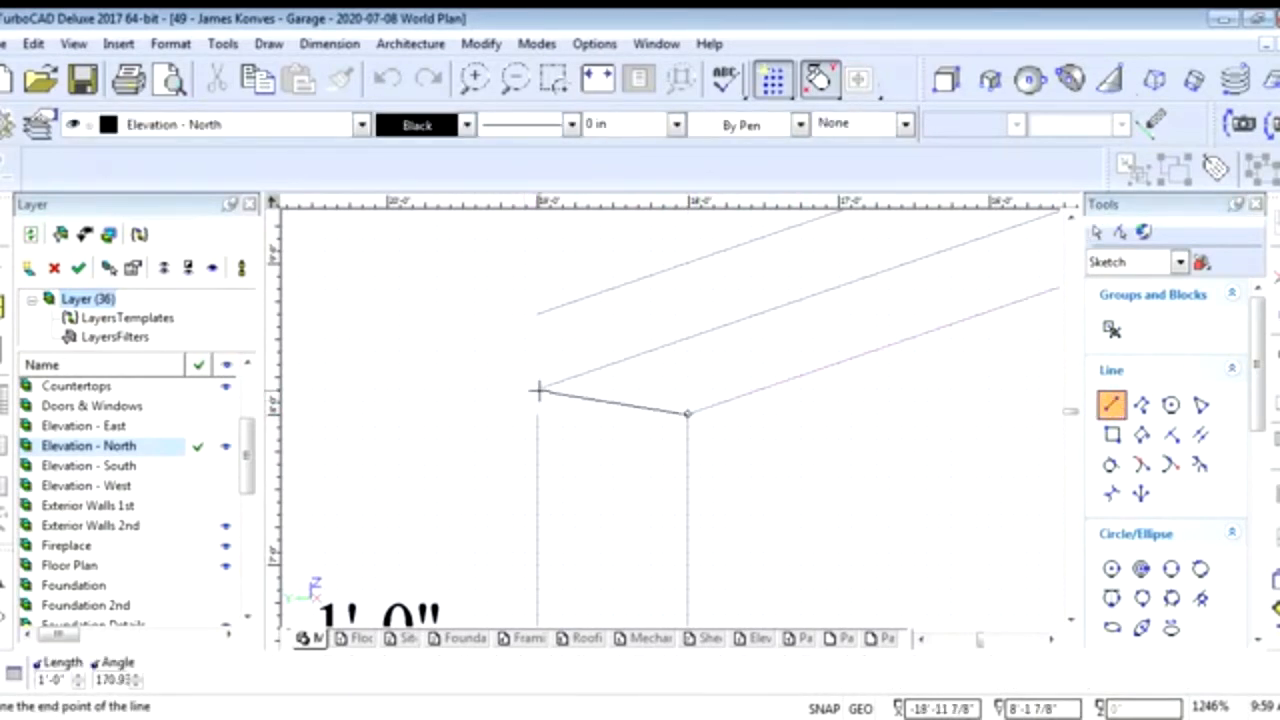
pyautogui.press('Escape')
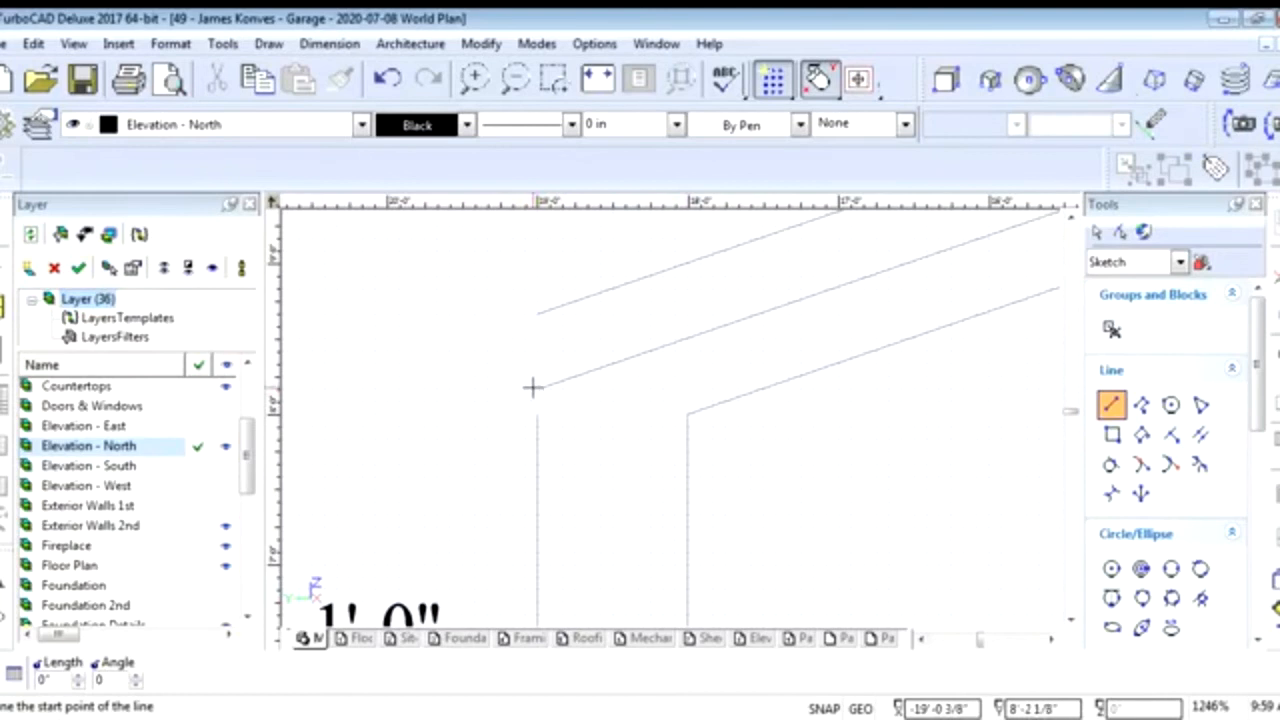
pyautogui.click(536, 388)
pyautogui.click(686, 413)
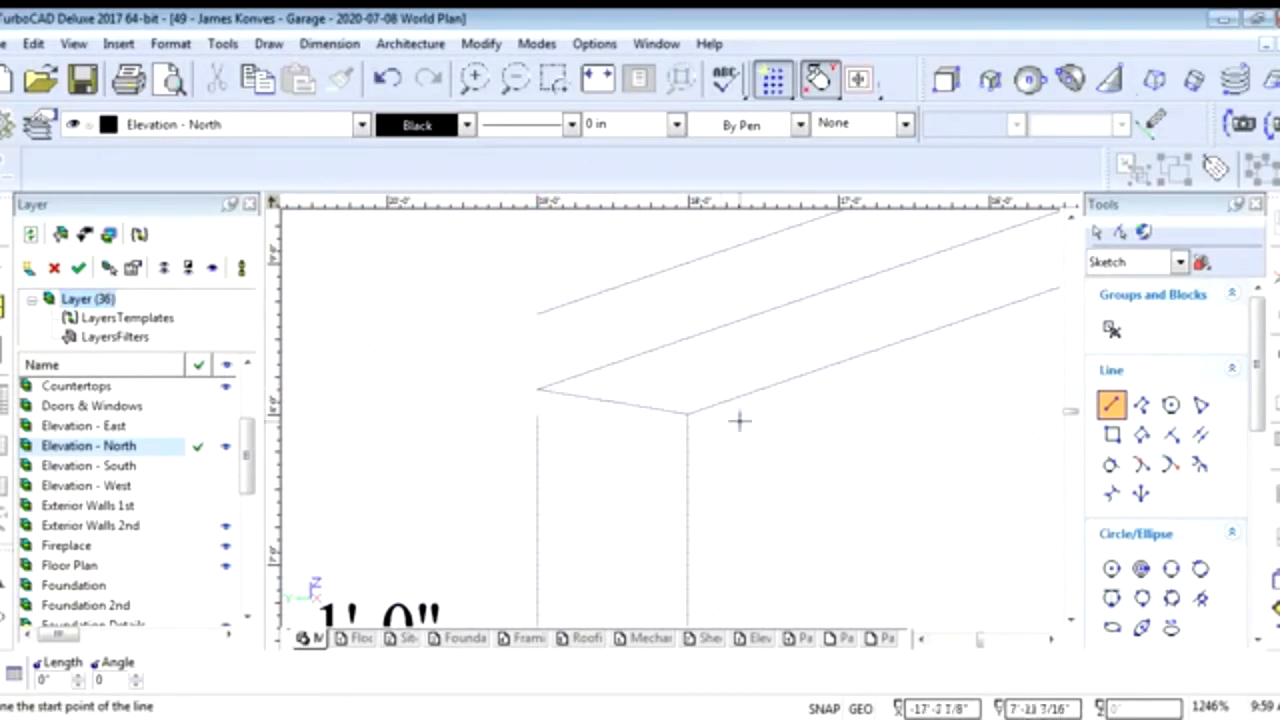
# Delete the lowest of the three parallel roof lines on the right slope
pyautogui.scroll(-10, 670, 418)
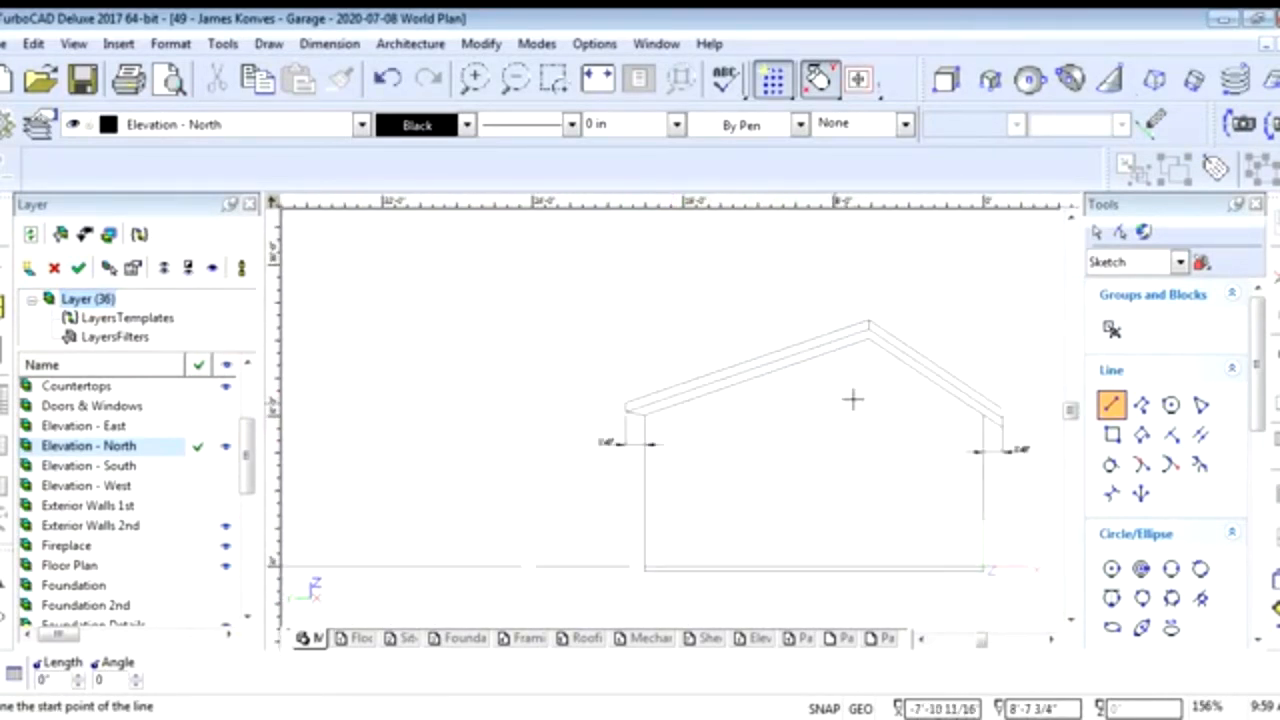
pyautogui.scroll(3, 529, 437)
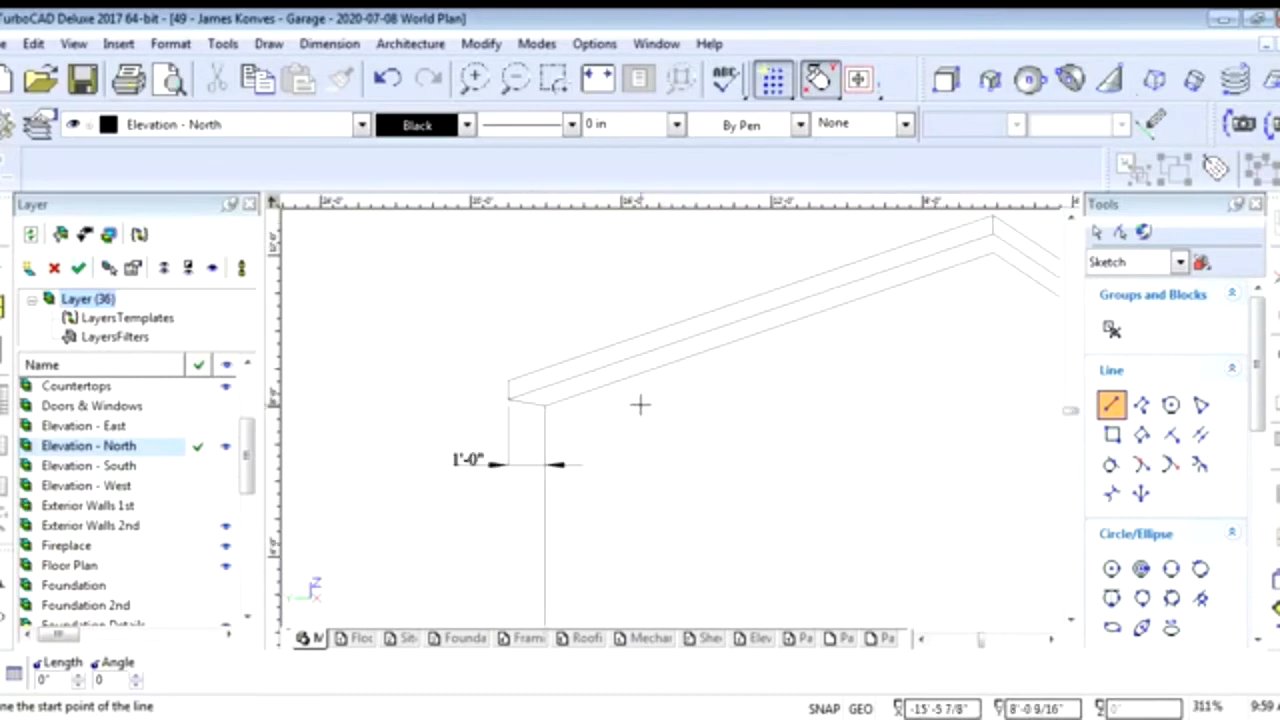
pyautogui.moveTo(812, 367); pyautogui.dragTo(669, 420, button='middle')
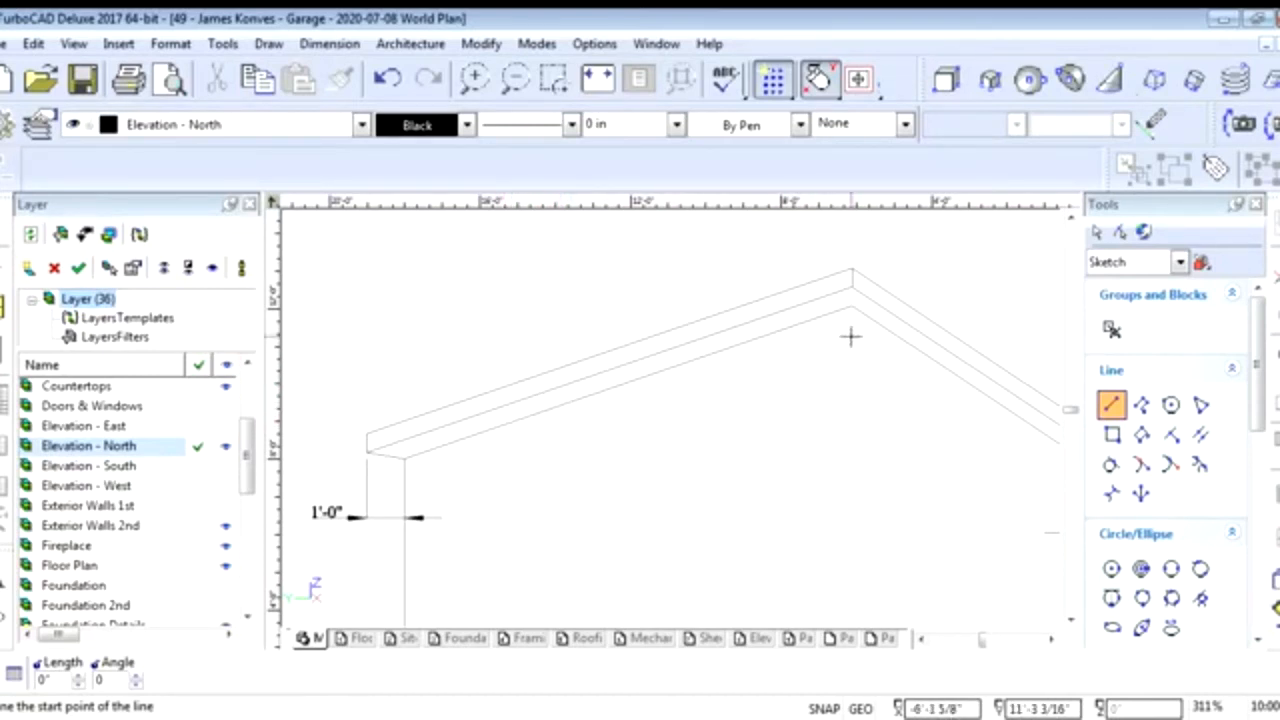
pyautogui.scroll(-2, 923, 382)
pyautogui.scroll(4, 724, 437)
pyautogui.press('Escape')
pyautogui.click(852, 506)
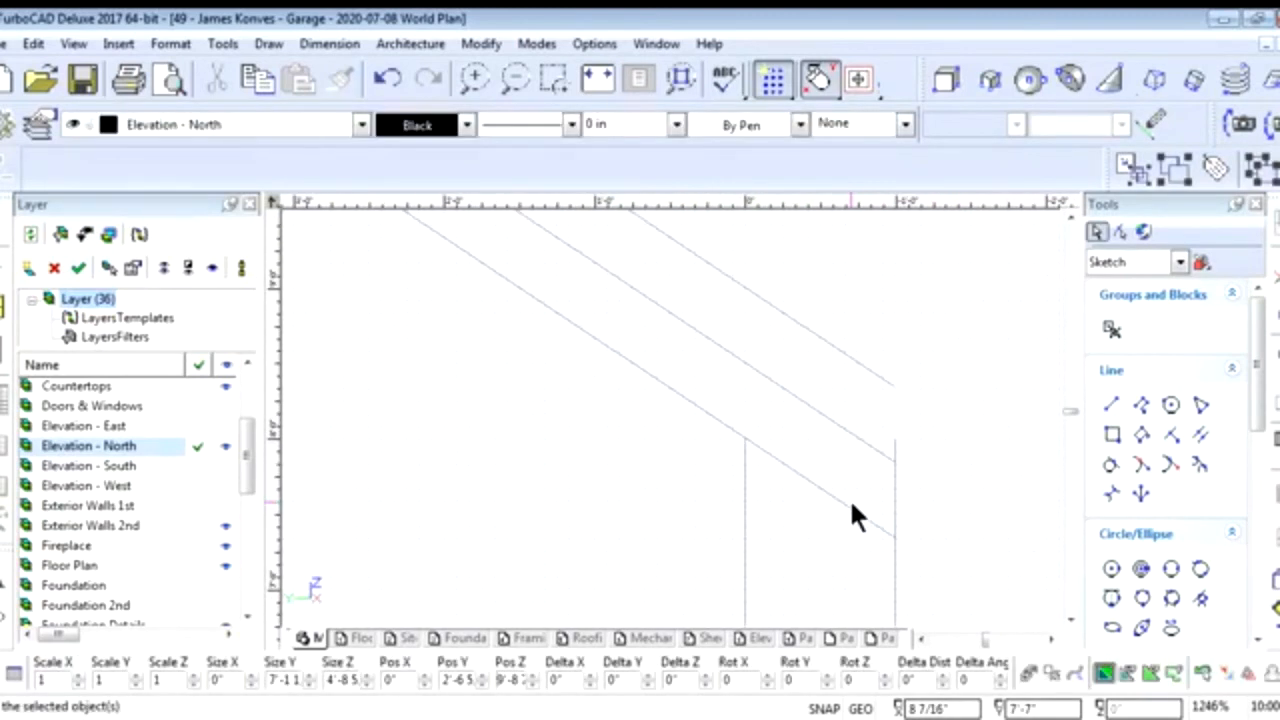
pyautogui.press('Delete')
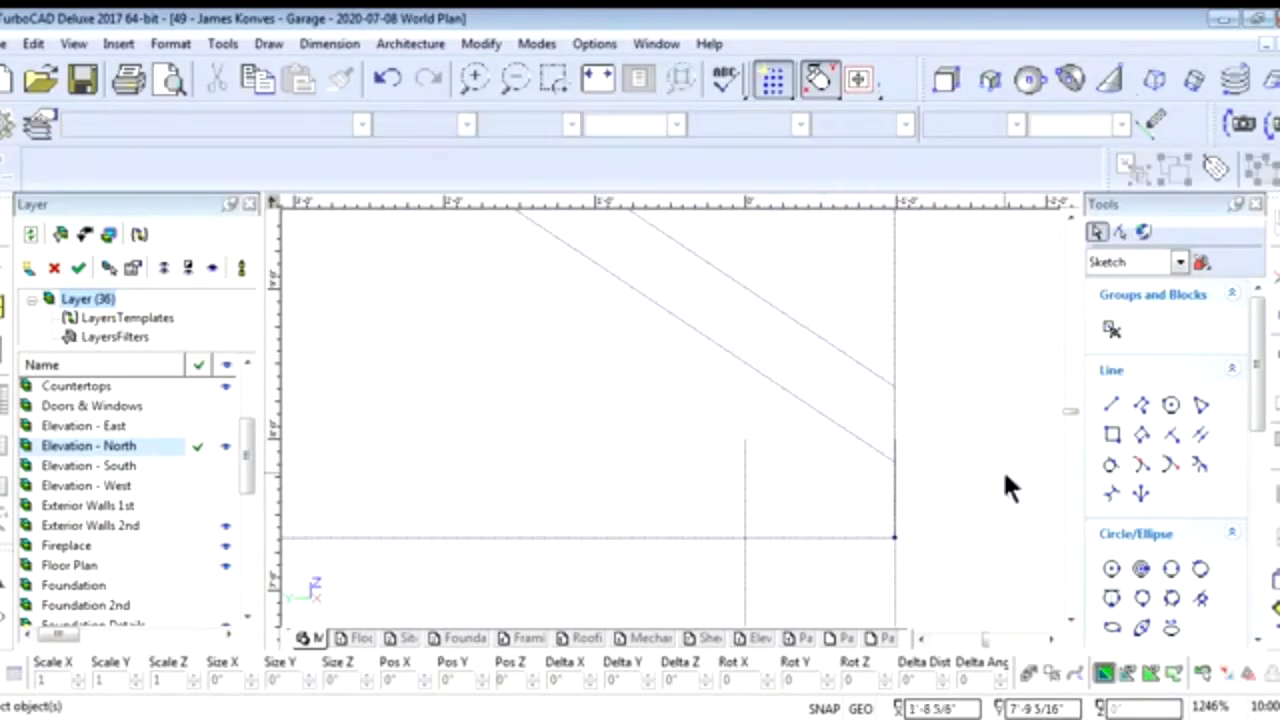
# Draw a soffit line from the right wall's top to the lower roof line's end, and close the right eave with a vertical fascia line
pyautogui.click(1110, 404)
pyautogui.click(747, 440)
pyautogui.press('Escape')
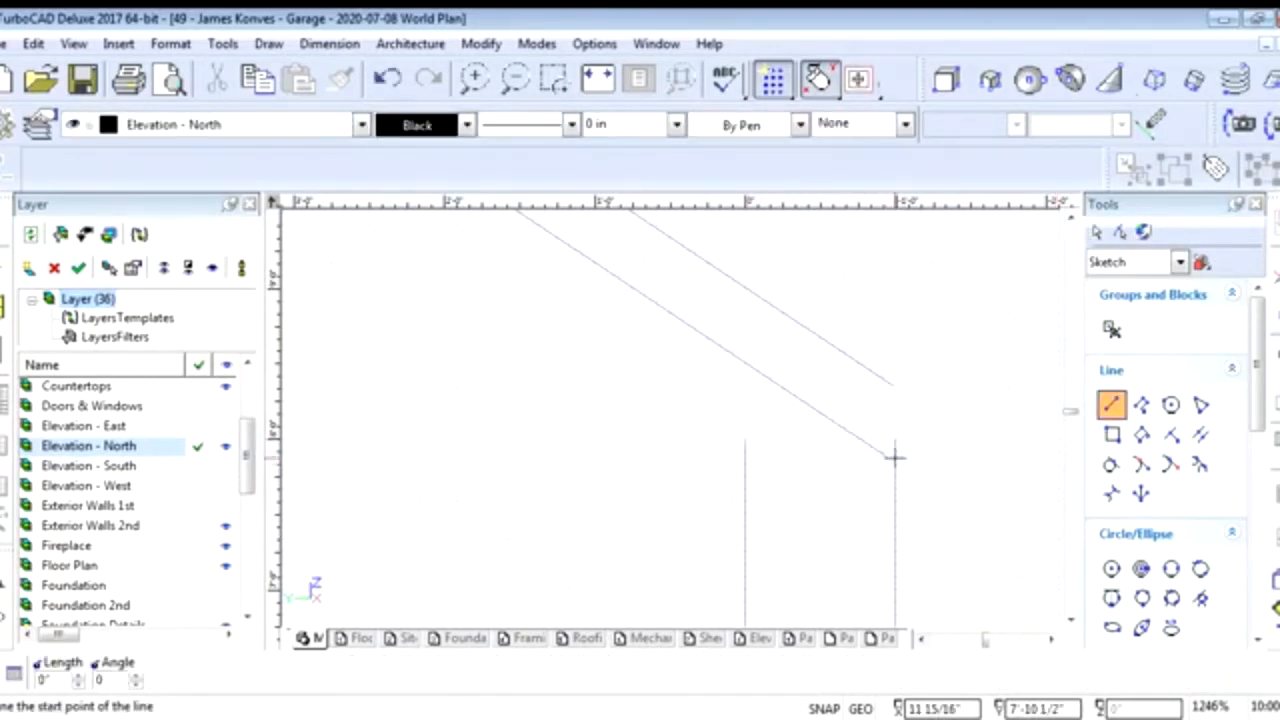
pyautogui.click(891, 455)
pyautogui.click(876, 442)
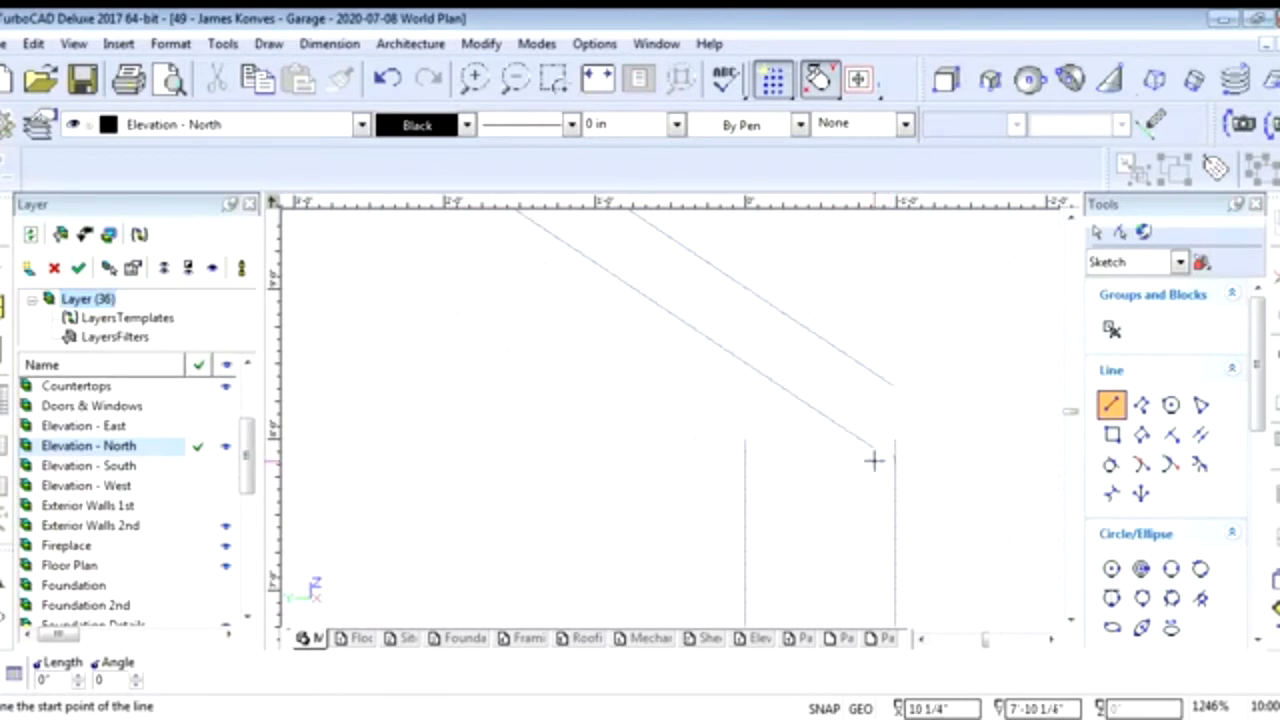
pyautogui.click(894, 461)
pyautogui.click(894, 383)
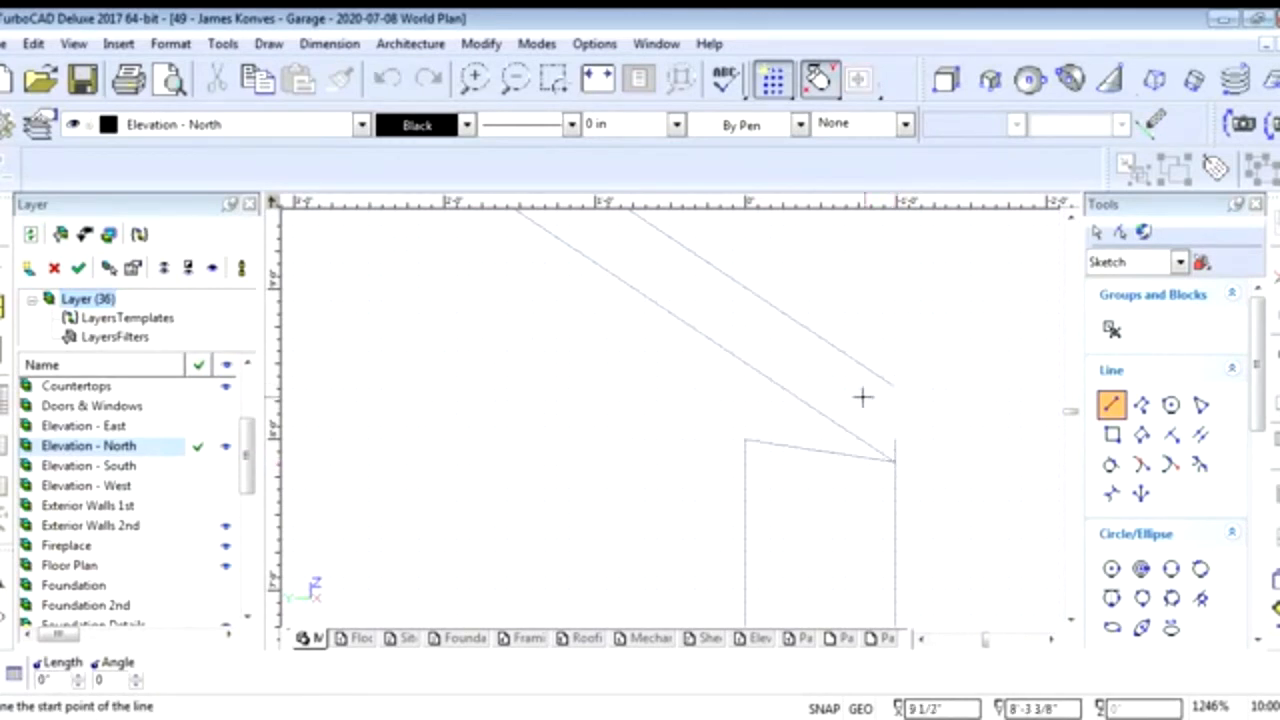
# Delete the lowest of the three parallel roof lines on the left slope
pyautogui.scroll(-5, 580, 400)
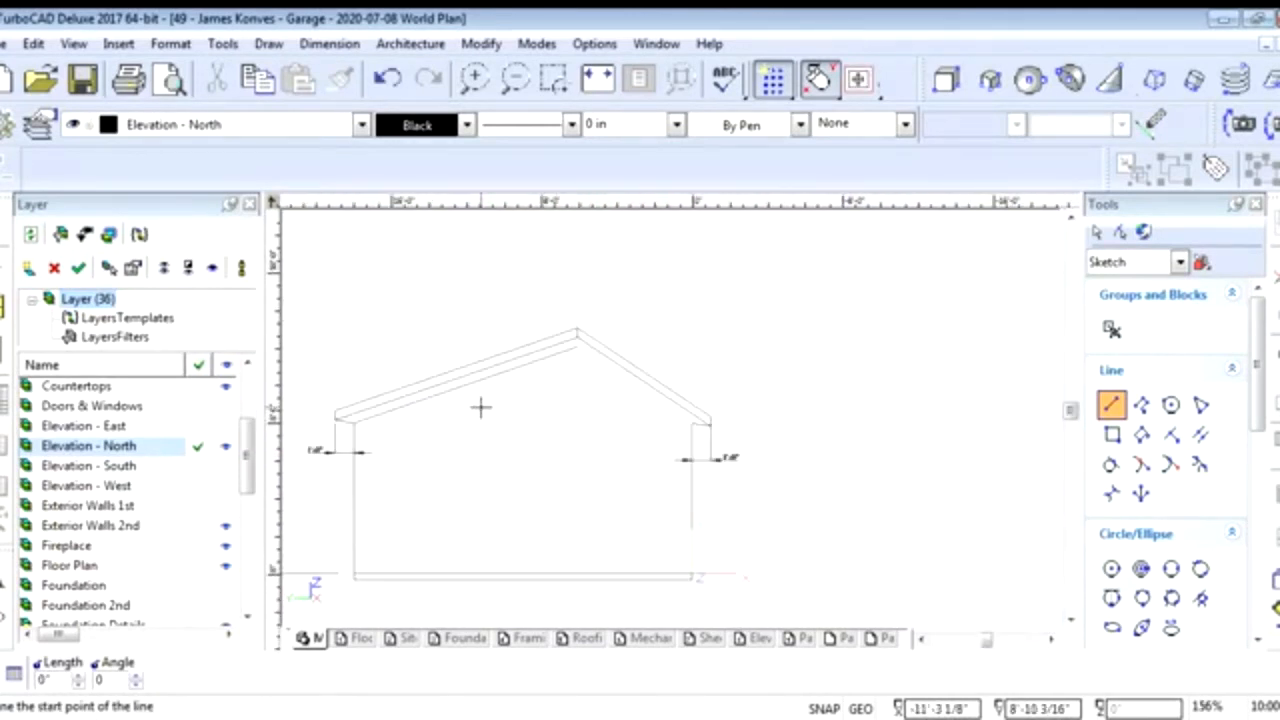
pyautogui.scroll(2, 486, 405)
pyautogui.press('Escape')
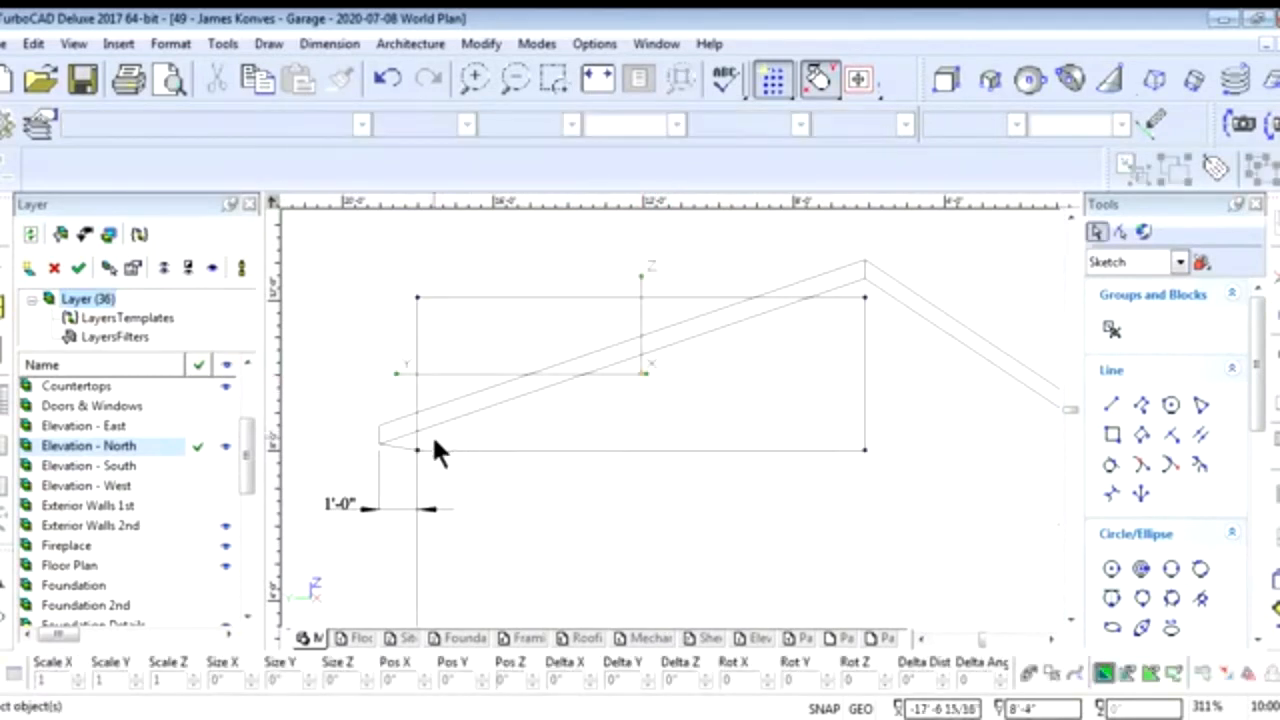
pyautogui.scroll(-2, 808, 440)
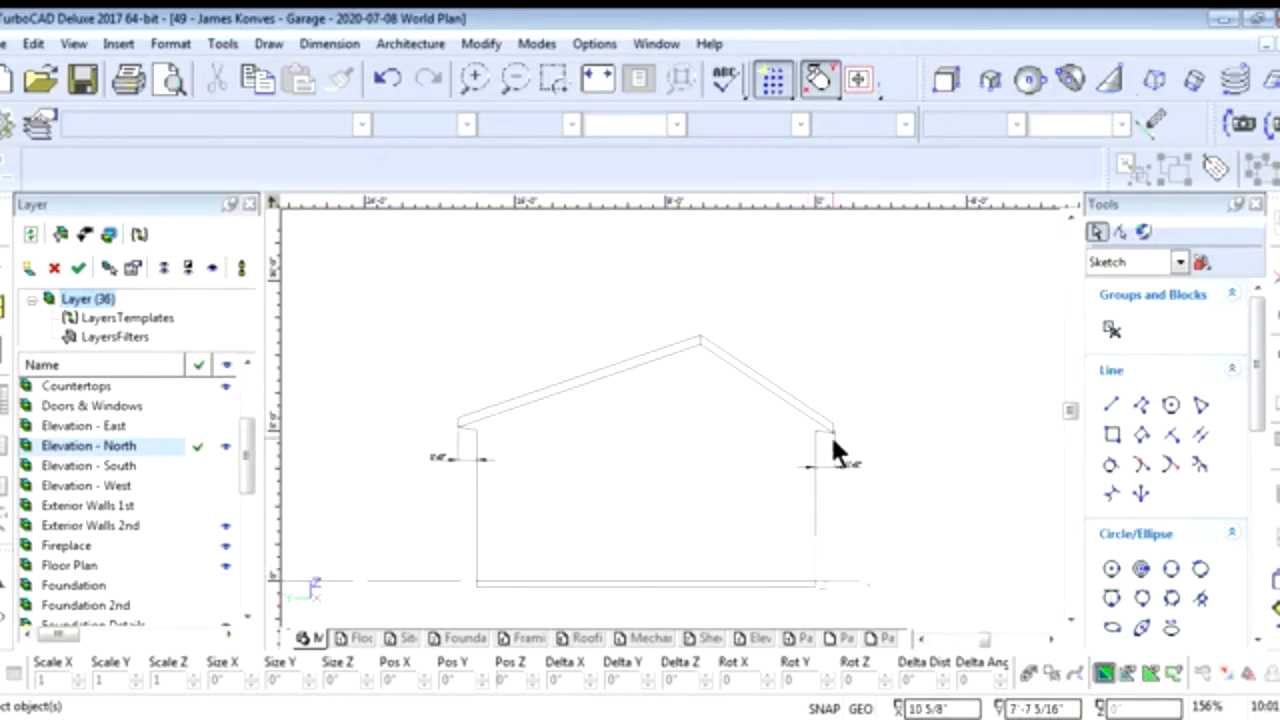
# Draw a 2' horizontal reference line outward from the lower end of the right eave's vertical fascia line
pyautogui.click(1111, 404)
pyautogui.scroll(5, 829, 434)
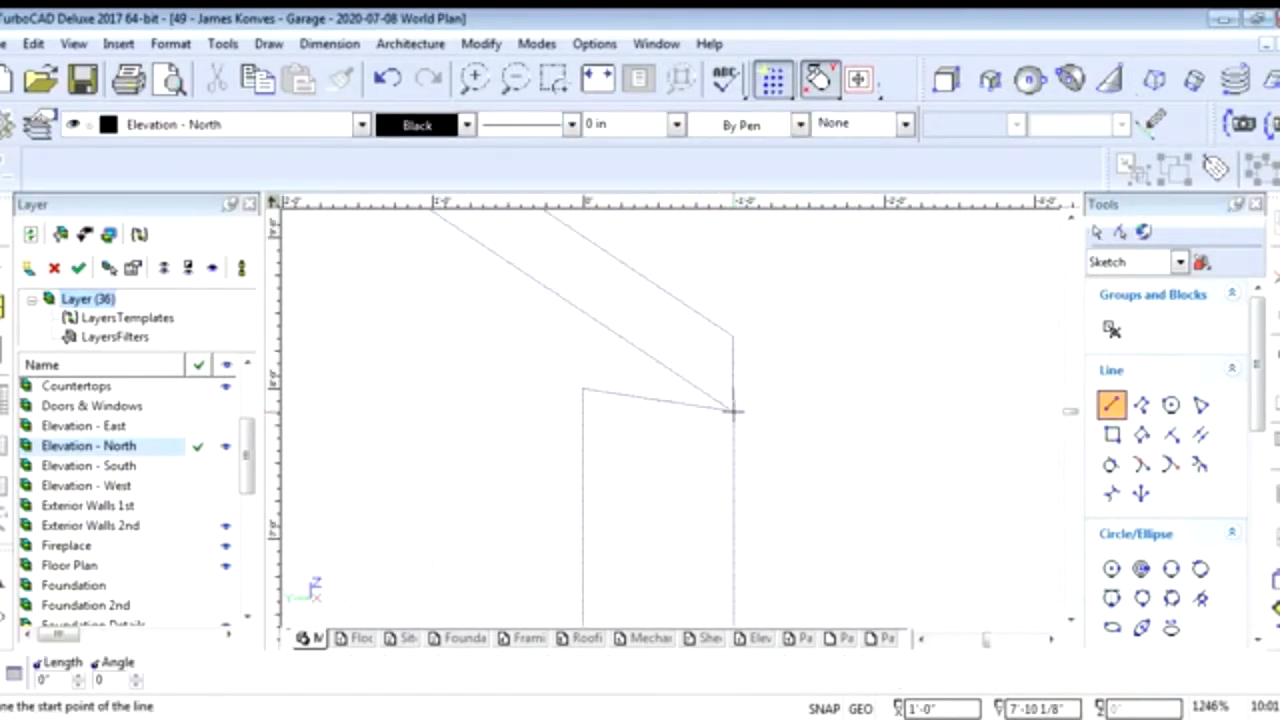
pyautogui.click(733, 410)
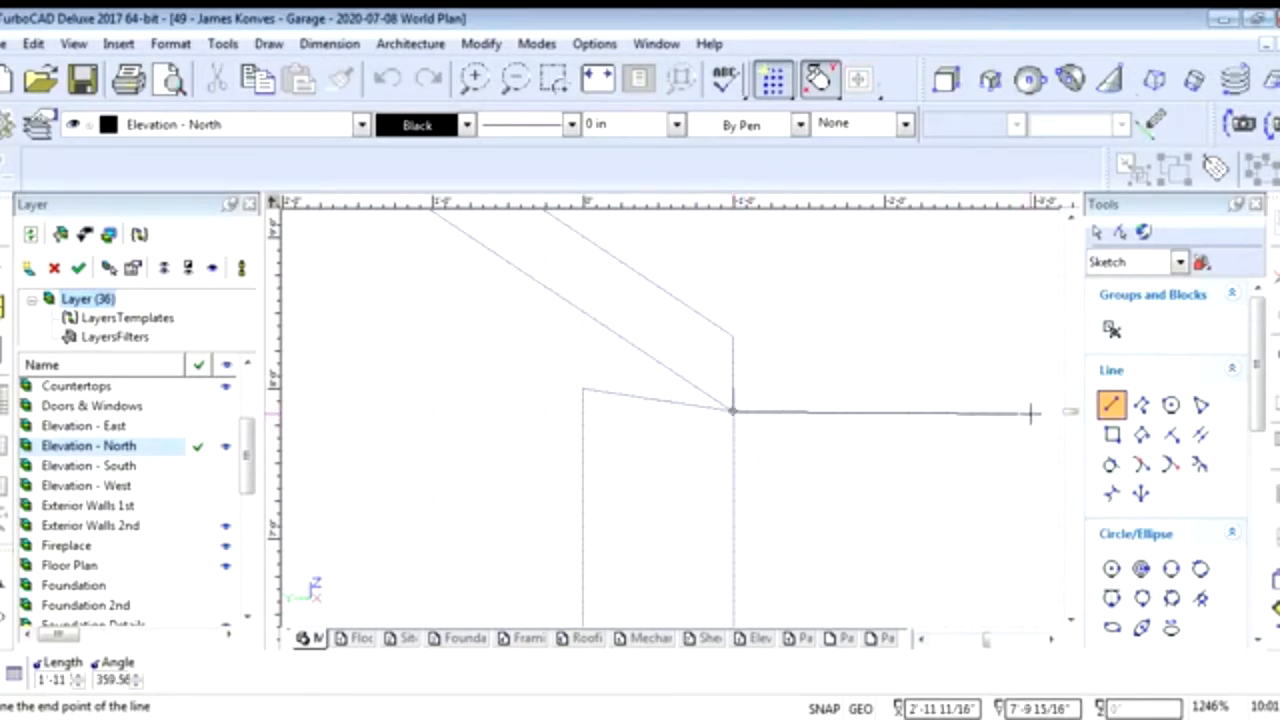
pyautogui.write('3/4')
pyautogui.write("2'")
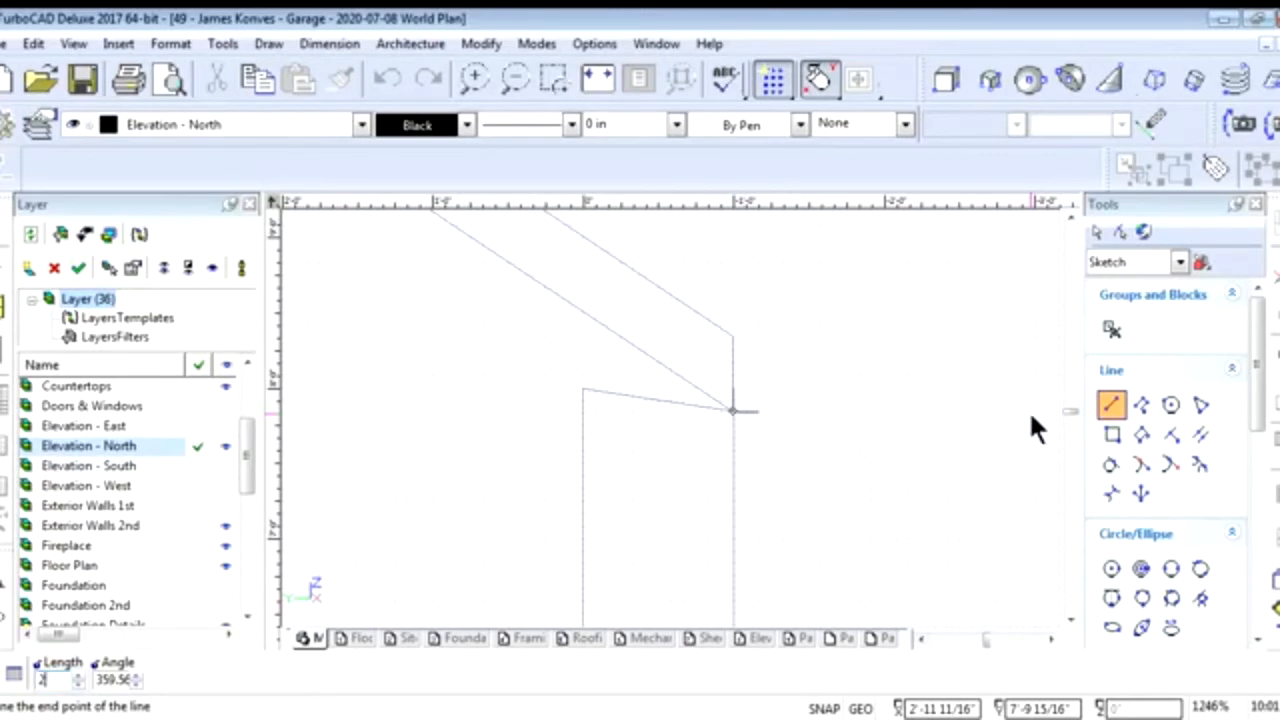
pyautogui.press('Tab')
pyautogui.press('Return')
pyautogui.press('Escape')
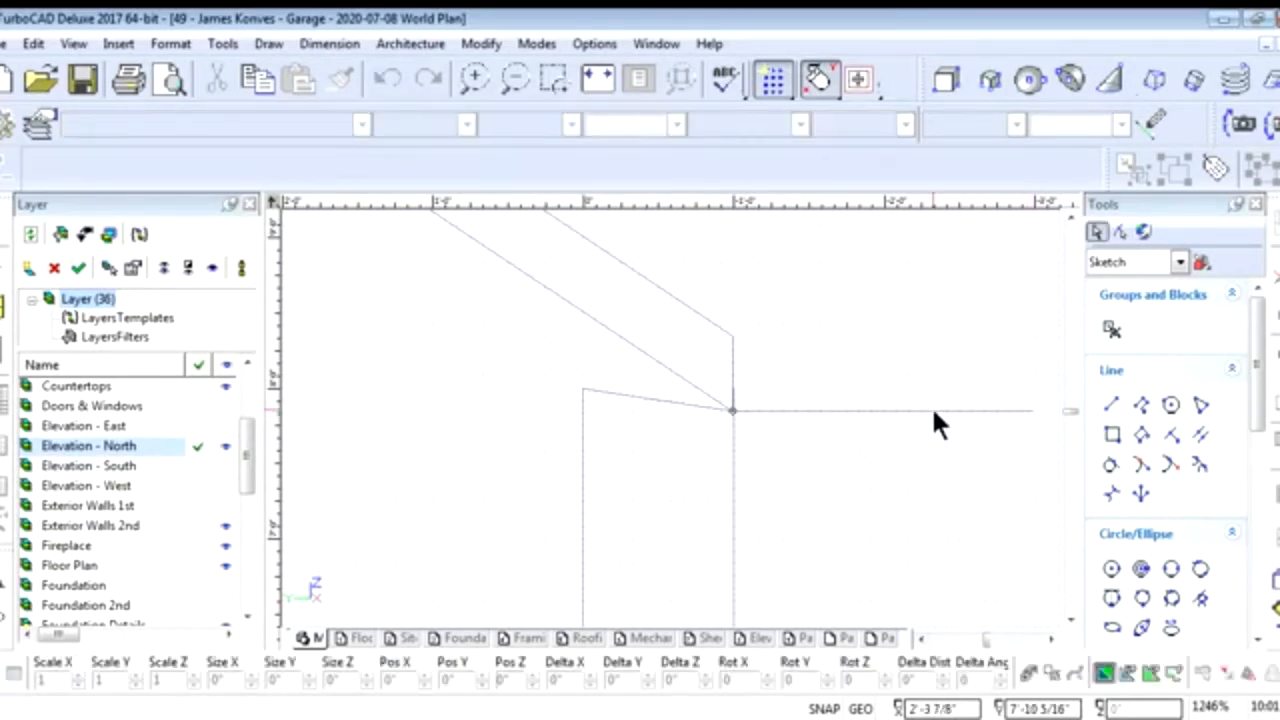
# Rotate the 2' reference line 90 degrees about the Z axis
pyautogui.click(934, 410)
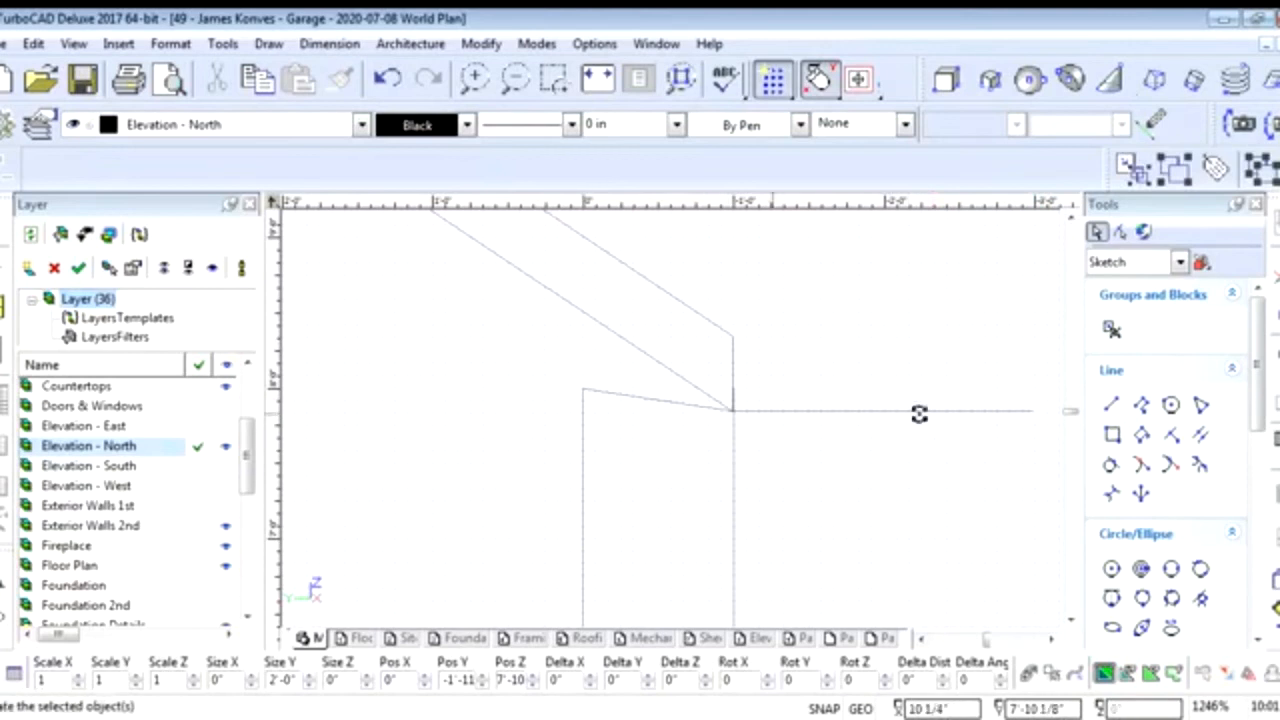
pyautogui.scroll(-4, 590, 420)
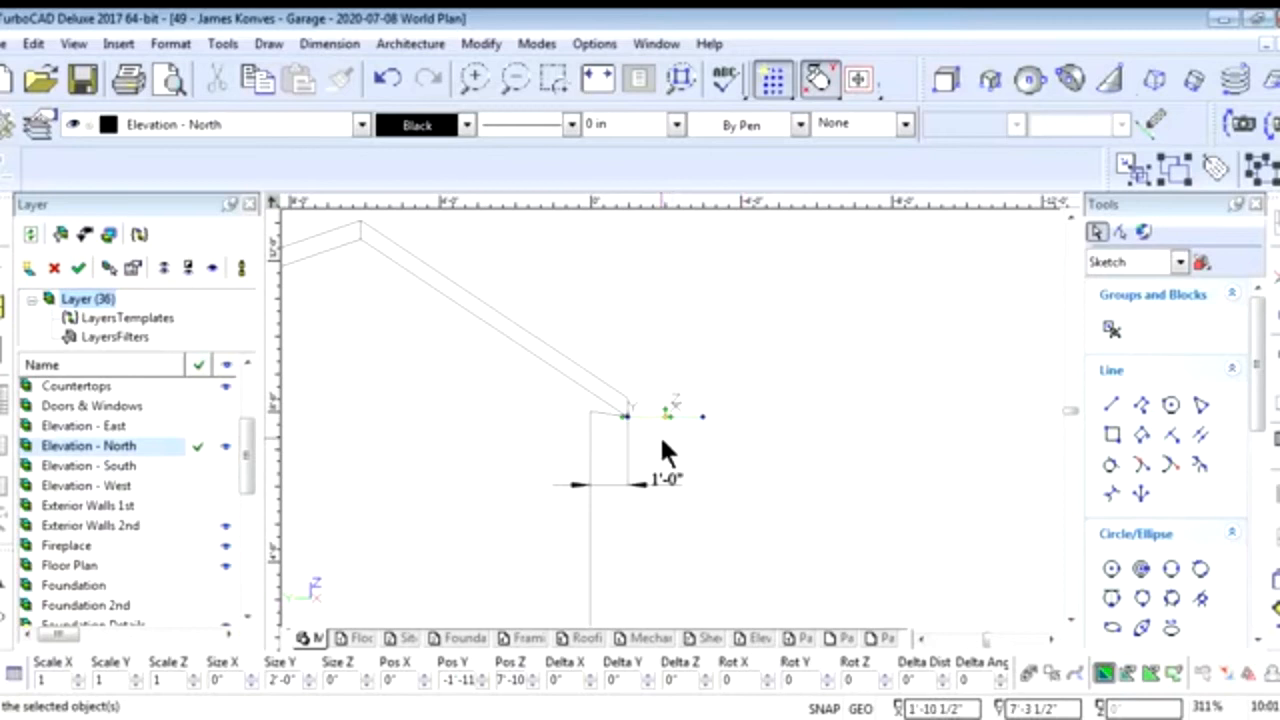
pyautogui.rightClick(704, 440)
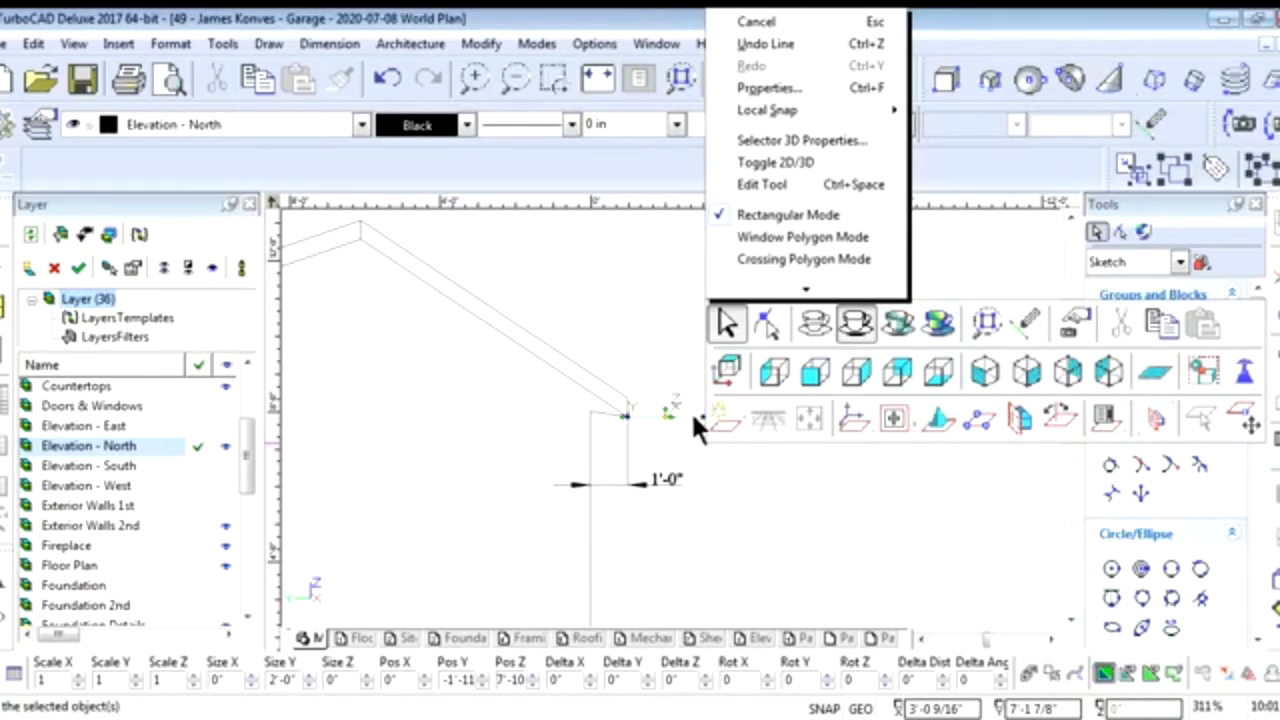
pyautogui.click(857, 682)
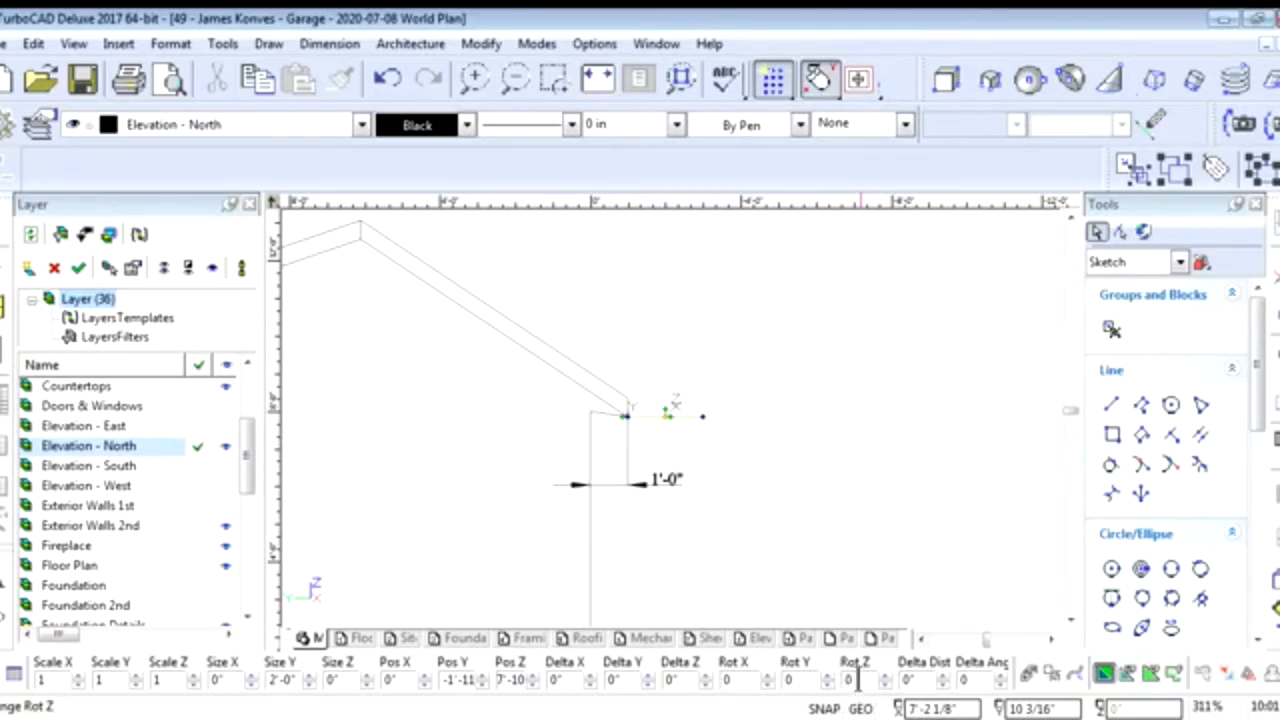
pyautogui.click(849, 681)
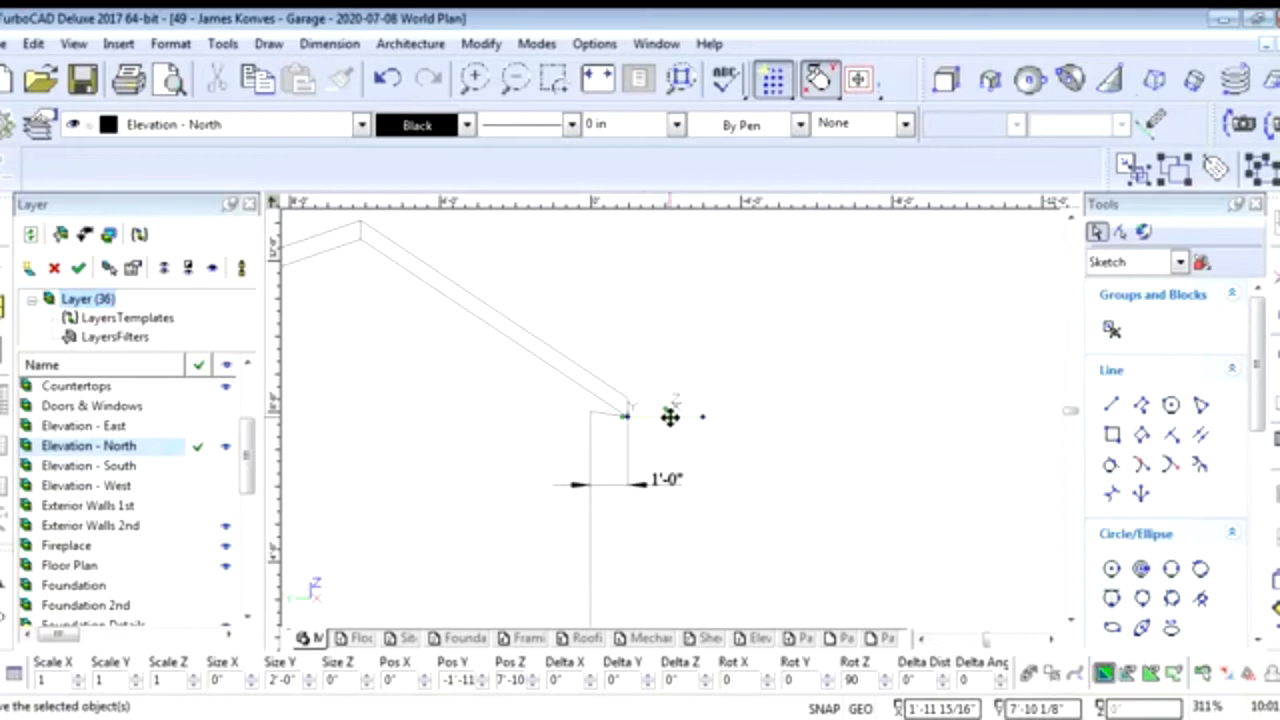
# Switch to the garage's west side view and make Elevation - West the active layer with Elevation - North hidden
pyautogui.rightClick(711, 437)
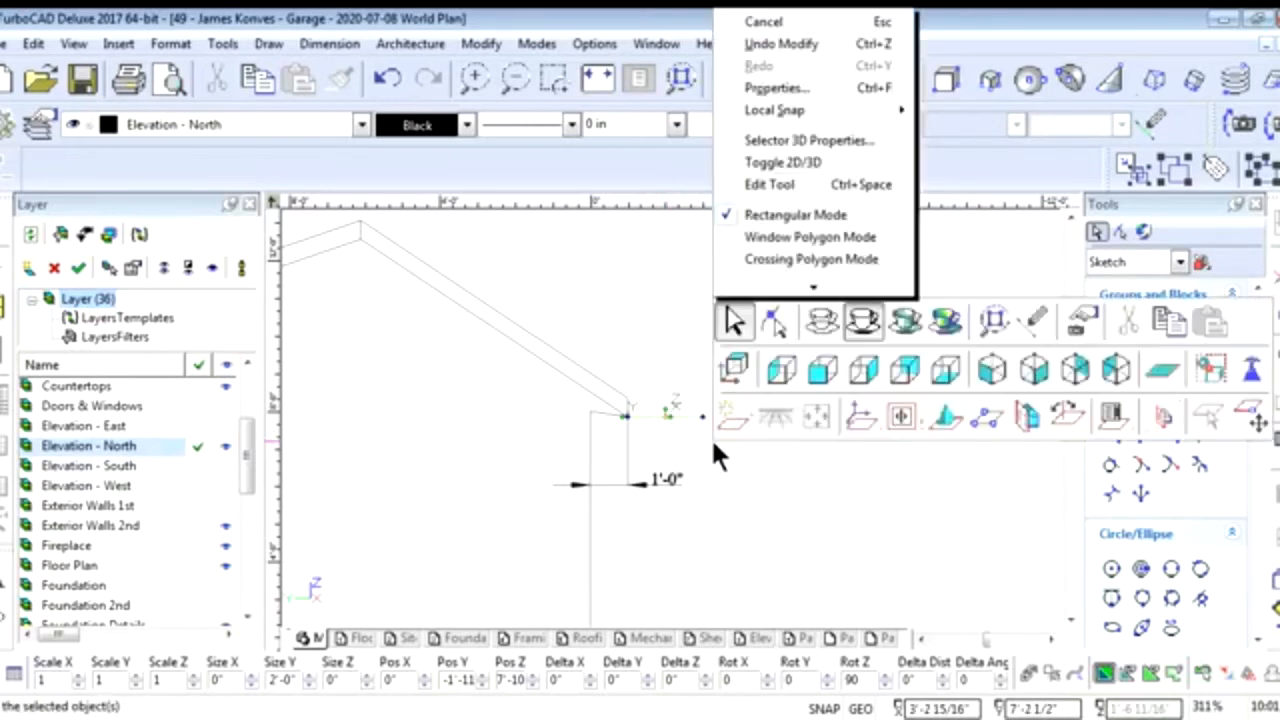
pyautogui.click(813, 366)
pyautogui.scroll(8, 690, 410)
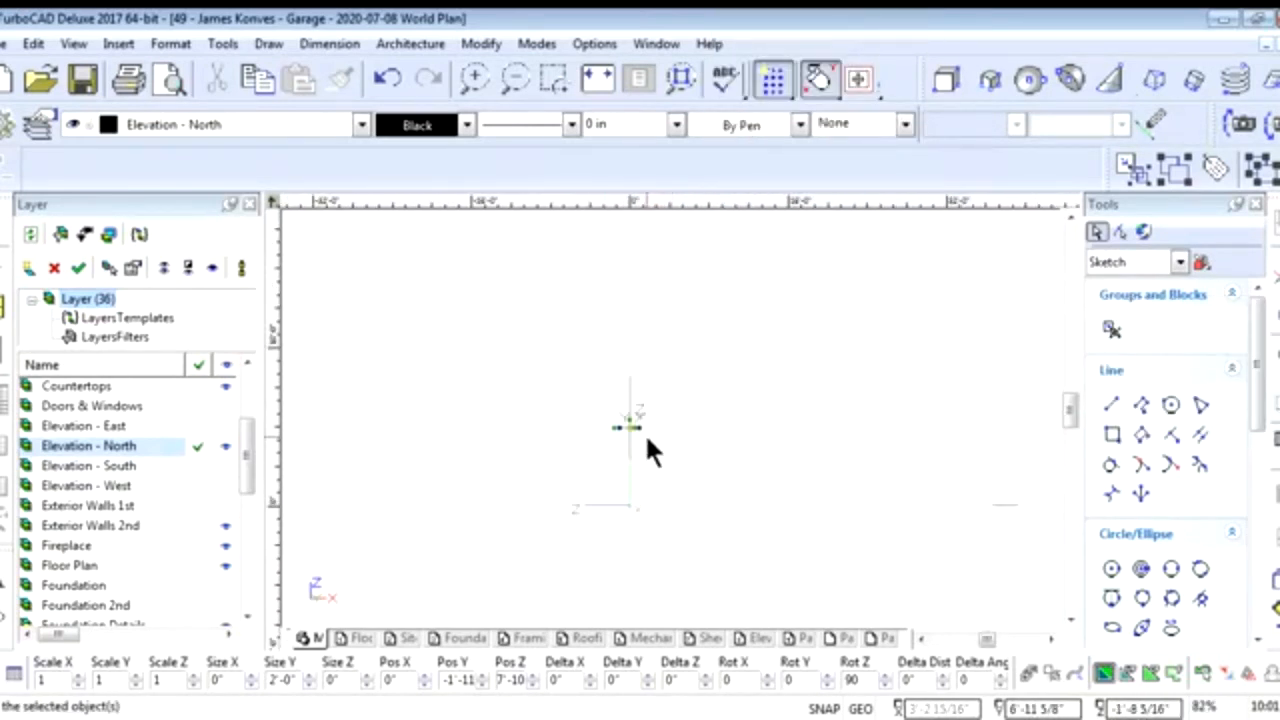
pyautogui.scroll(-1, 666, 418)
pyautogui.scroll(1, 670, 418)
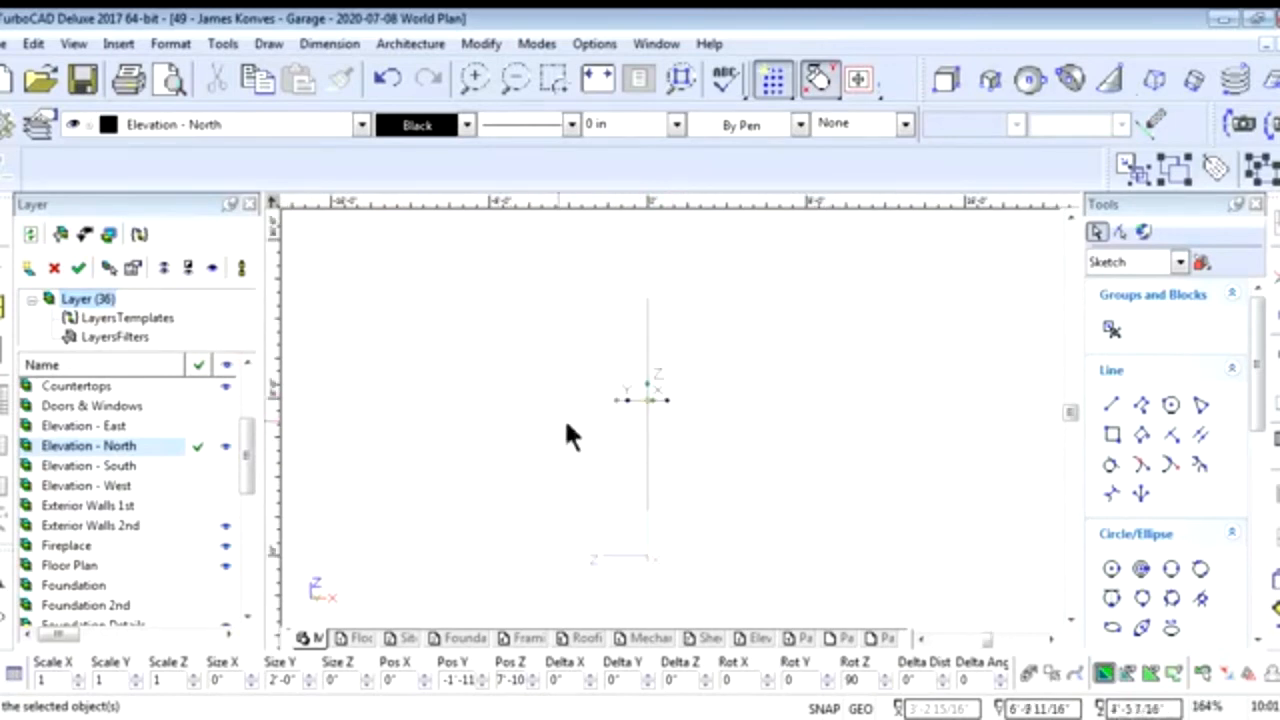
pyautogui.scroll(-2, 671, 418)
pyautogui.scroll(2, 671, 418)
pyautogui.scroll(4, 671, 420)
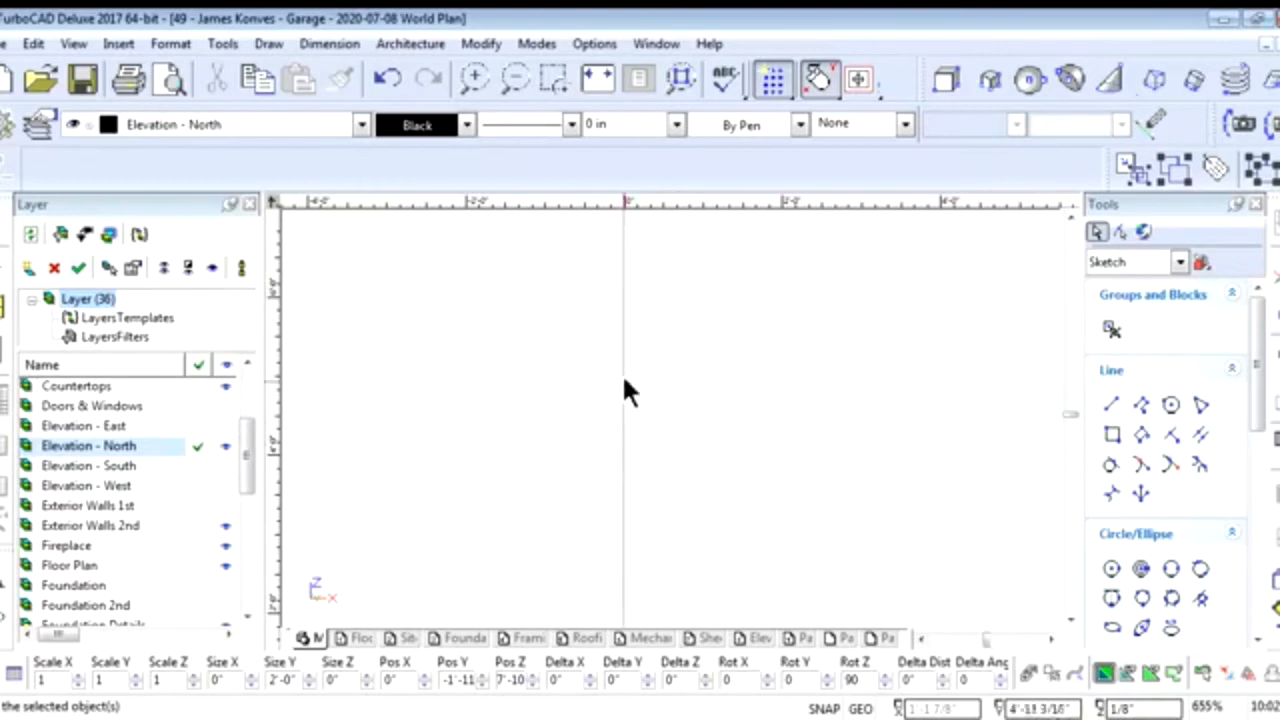
pyautogui.scroll(-4, 670, 415)
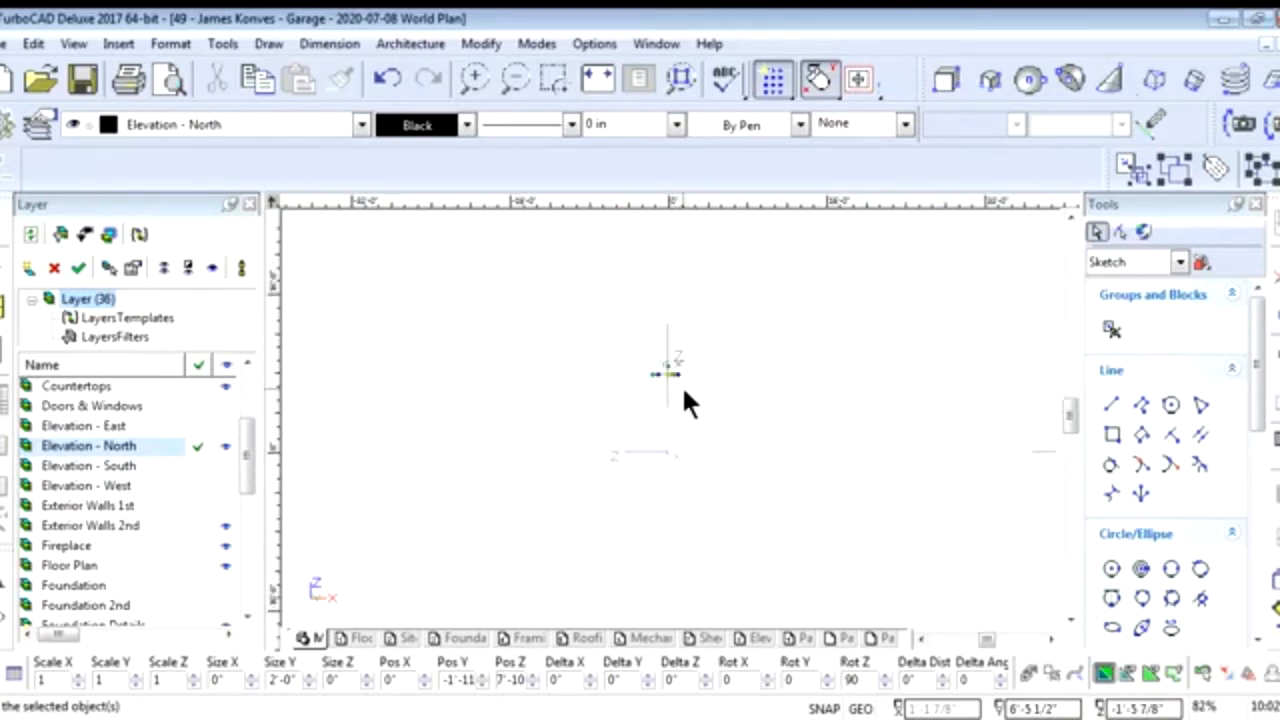
pyautogui.scroll(1, 669, 414)
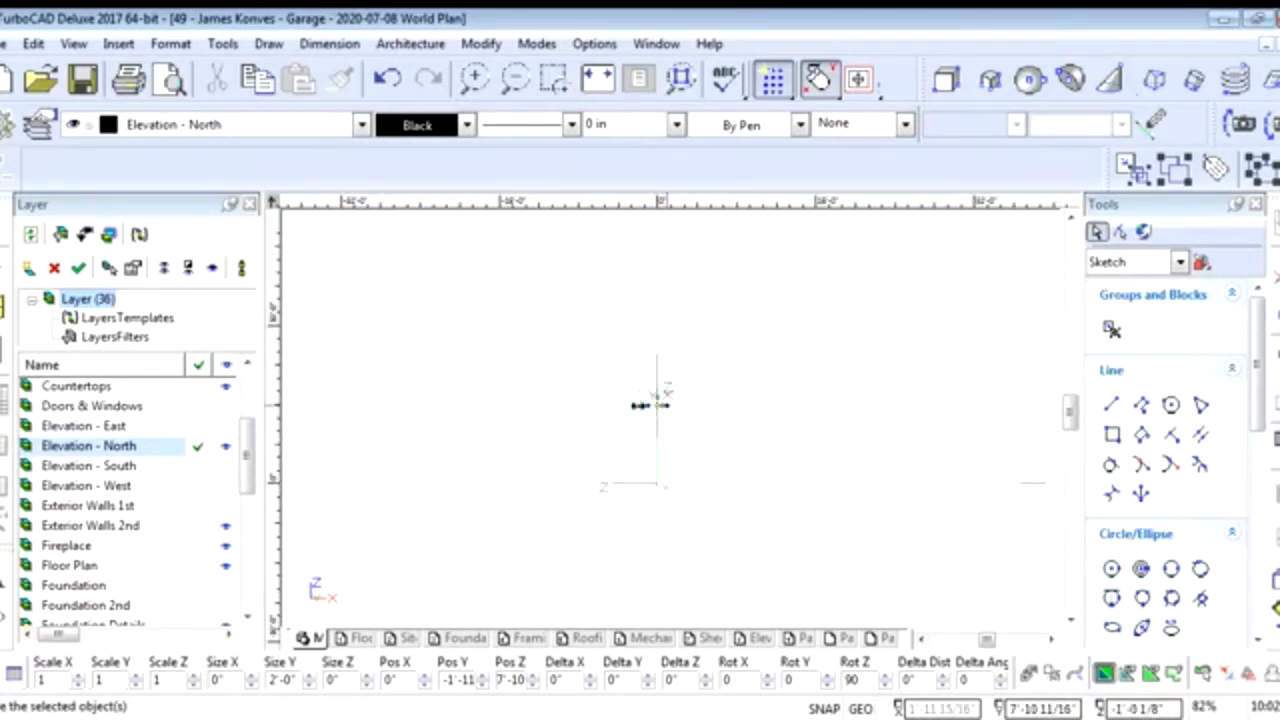
pyautogui.click(198, 484)
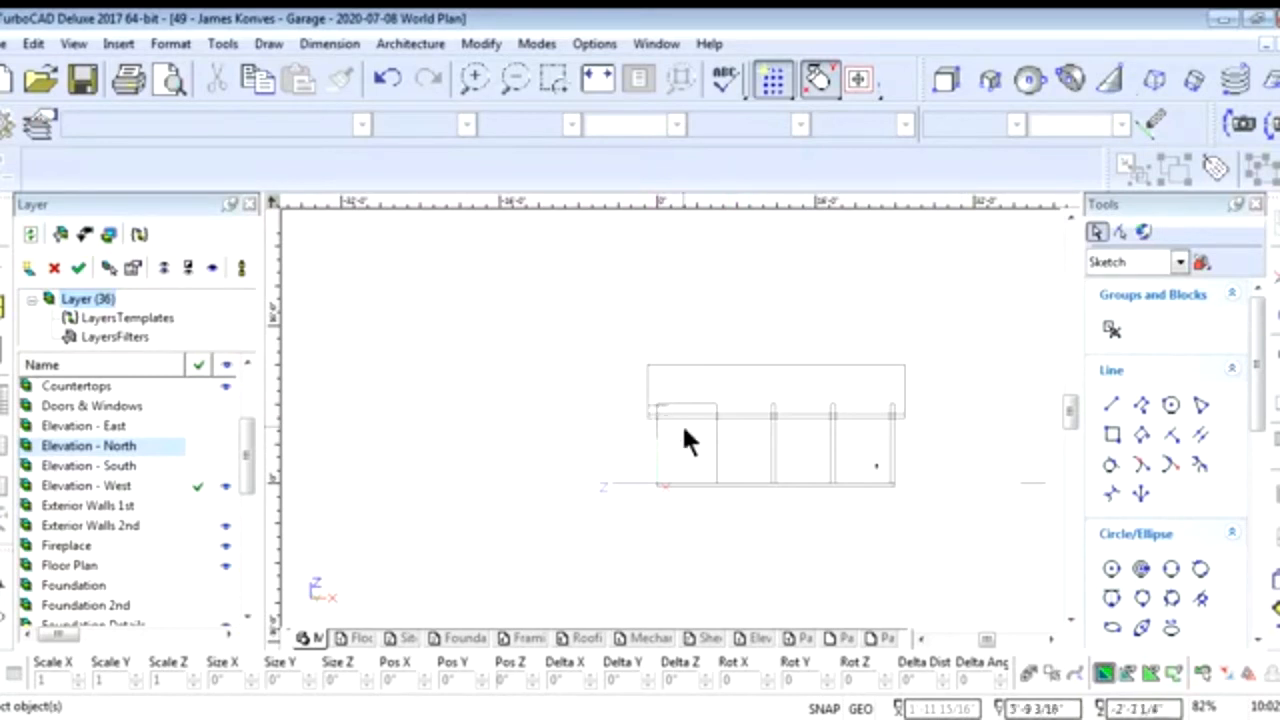
# Align the workplane with the west side view
pyautogui.rightClick(749, 466)
pyautogui.click(968, 533)
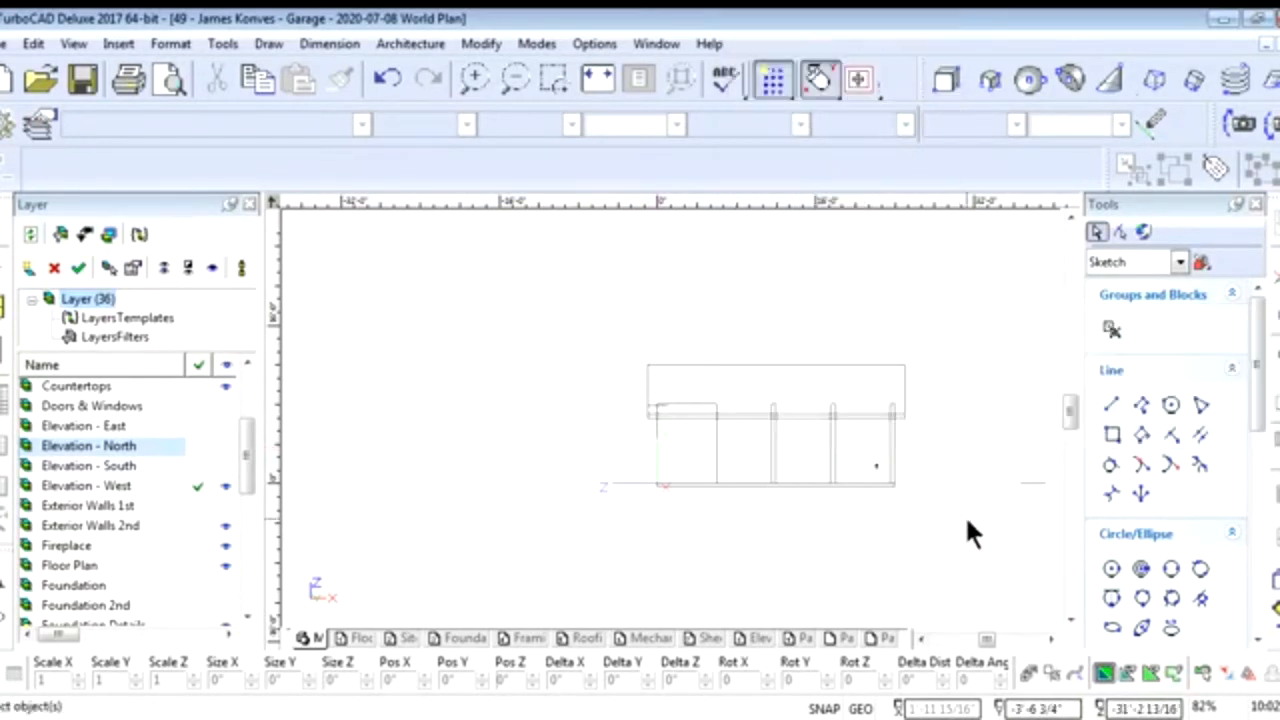
pyautogui.moveTo(1257, 443); pyautogui.dragTo(1262, 612)
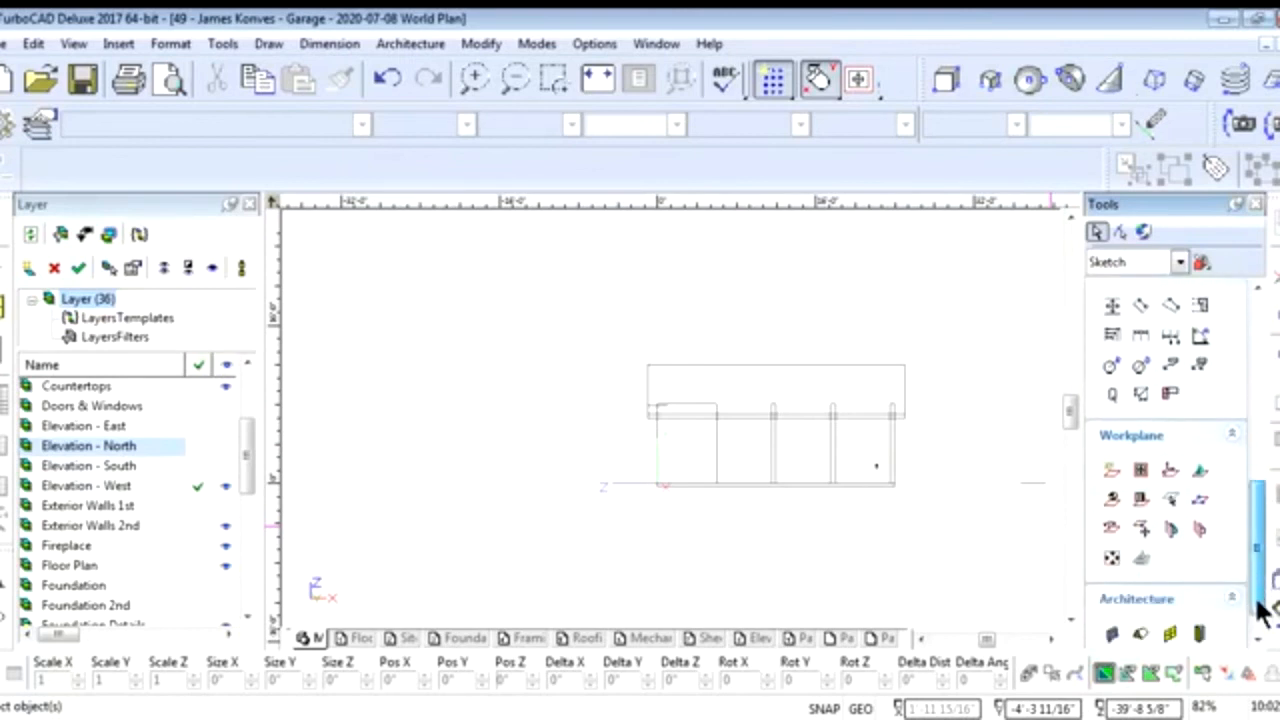
# Move the 26' long fascia band straight up until its lower edge meets the 2' reference line at the left eave
pyautogui.scroll(2, 742, 416)
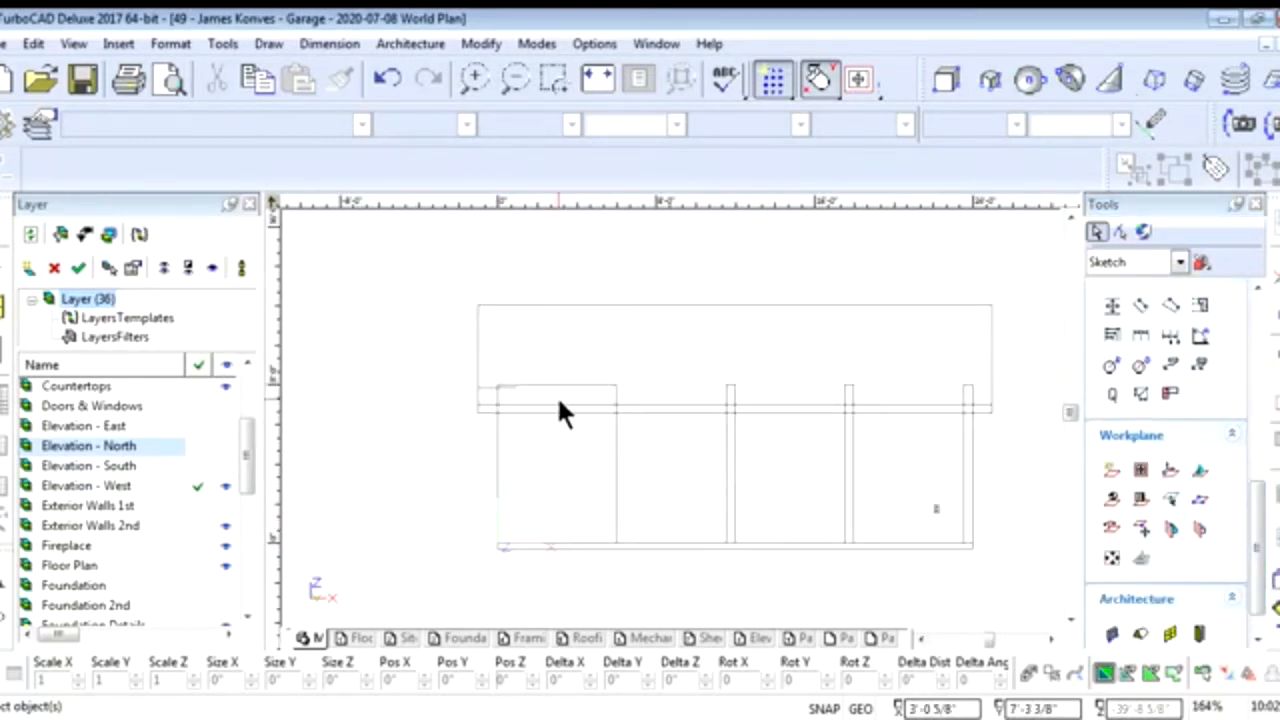
pyautogui.scroll(2, 669, 414)
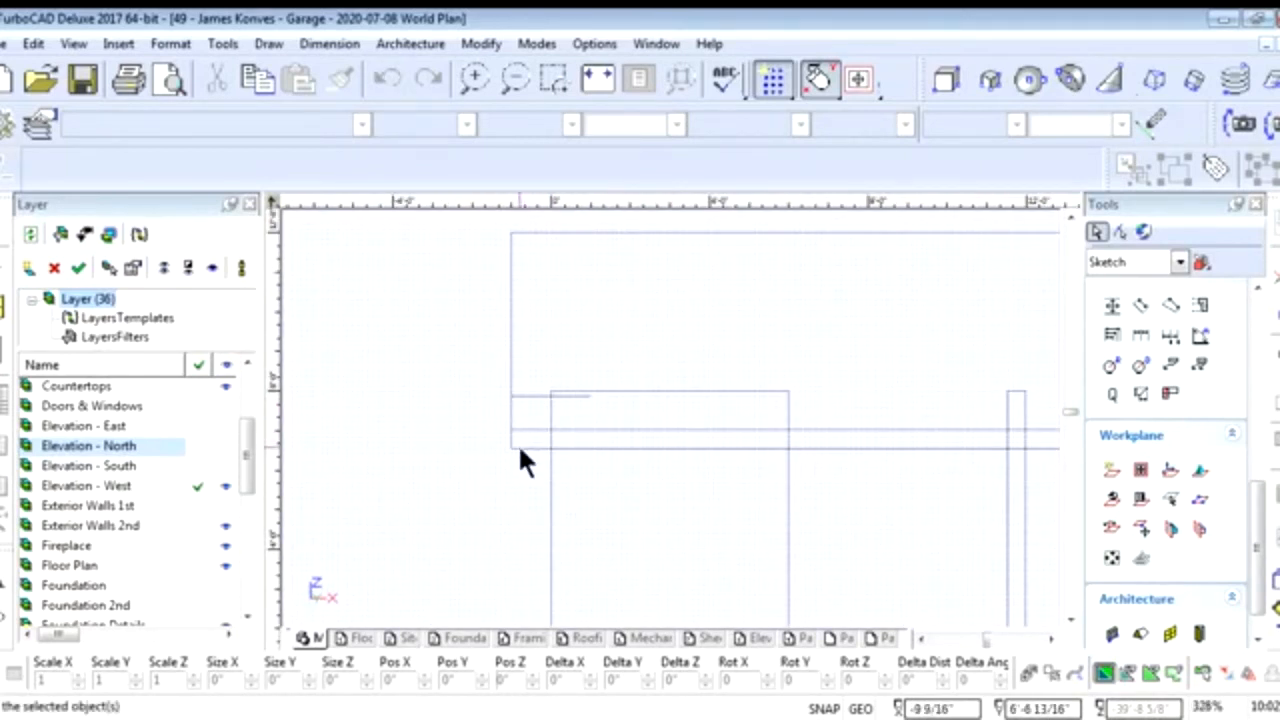
pyautogui.click(518, 443)
pyautogui.moveTo(1026, 420); pyautogui.dragTo(1025, 367)
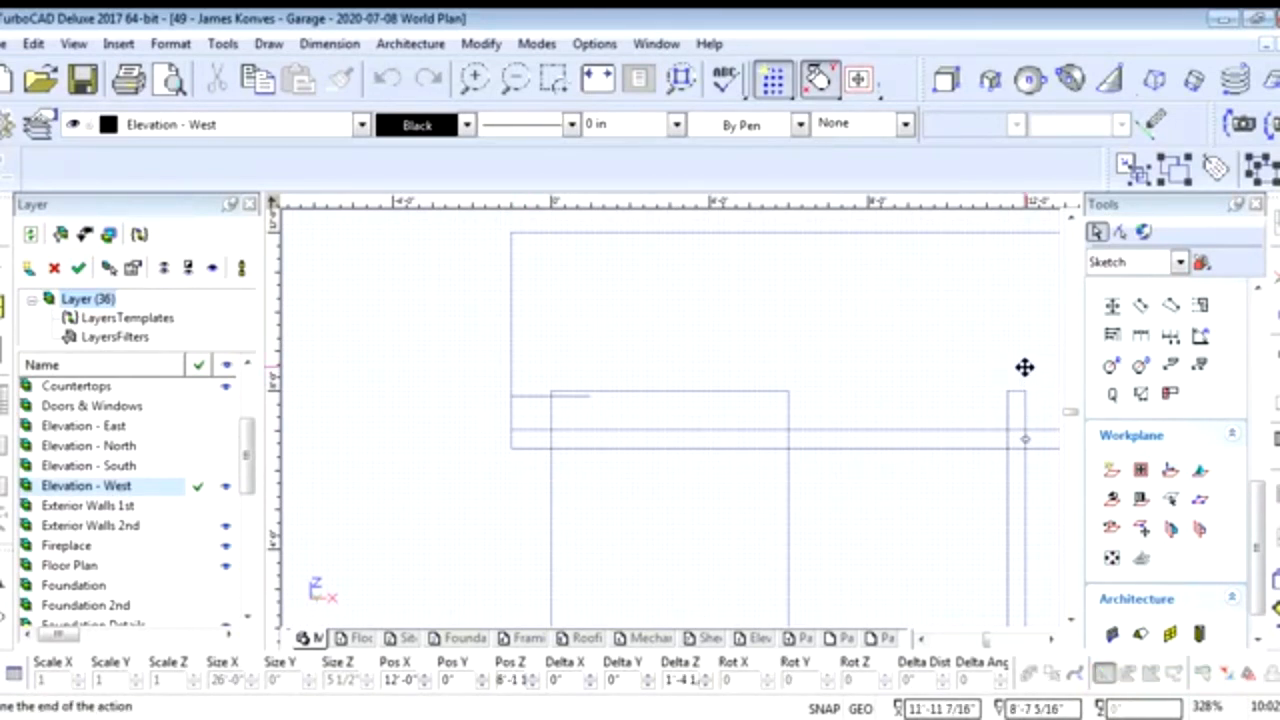
pyautogui.moveTo(1024, 367); pyautogui.dragTo(533, 381)
pyautogui.scroll(4, 671, 417)
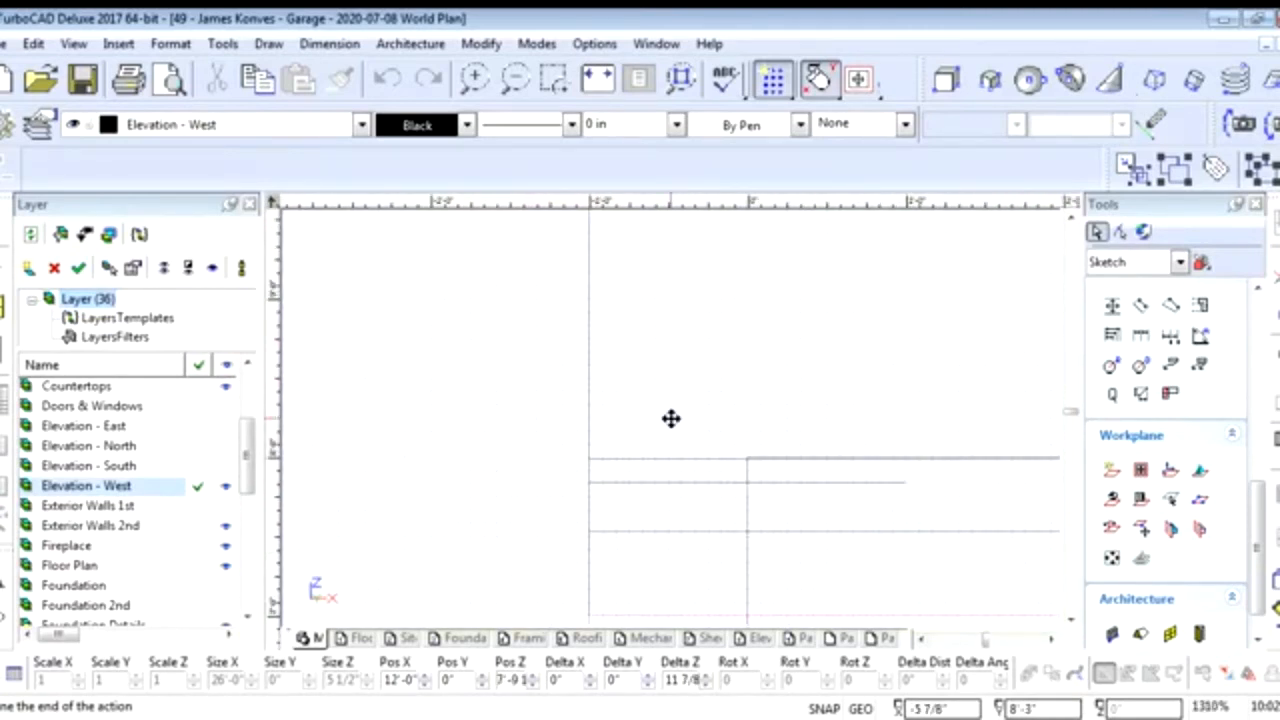
pyautogui.scroll(2, 671, 418)
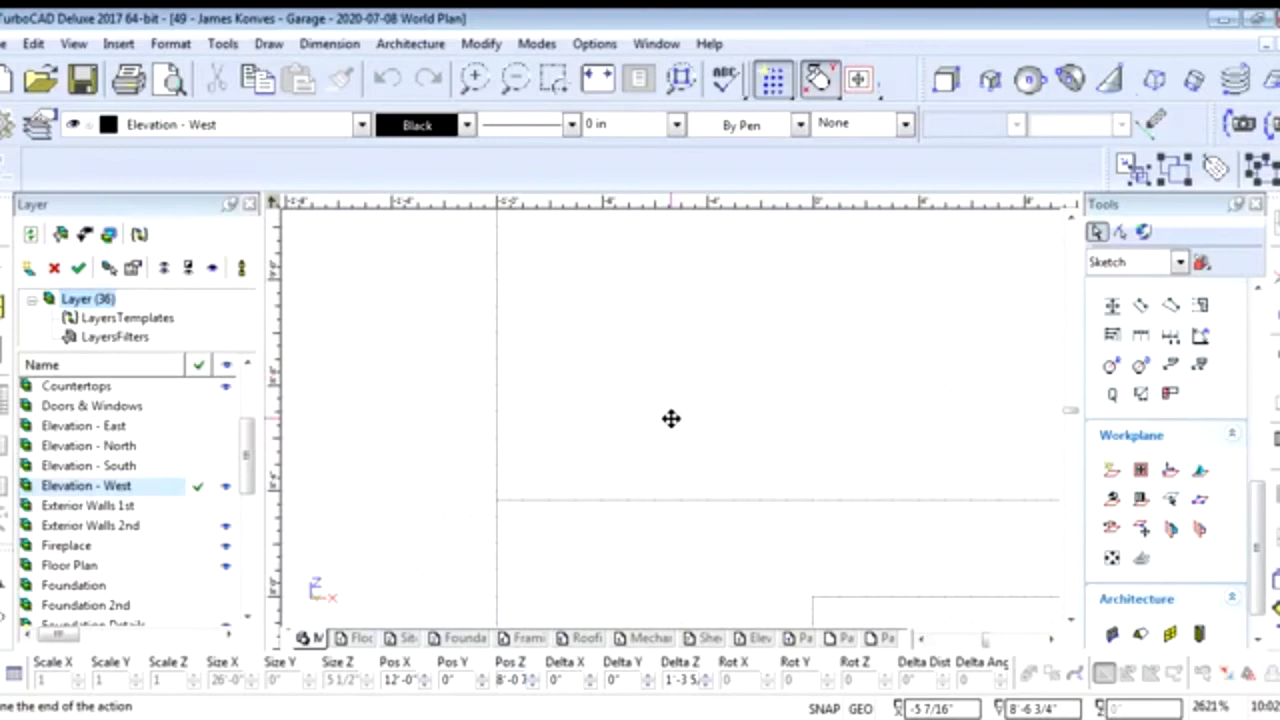
pyautogui.scroll(-1, 671, 418)
pyautogui.scroll(1, 667, 467)
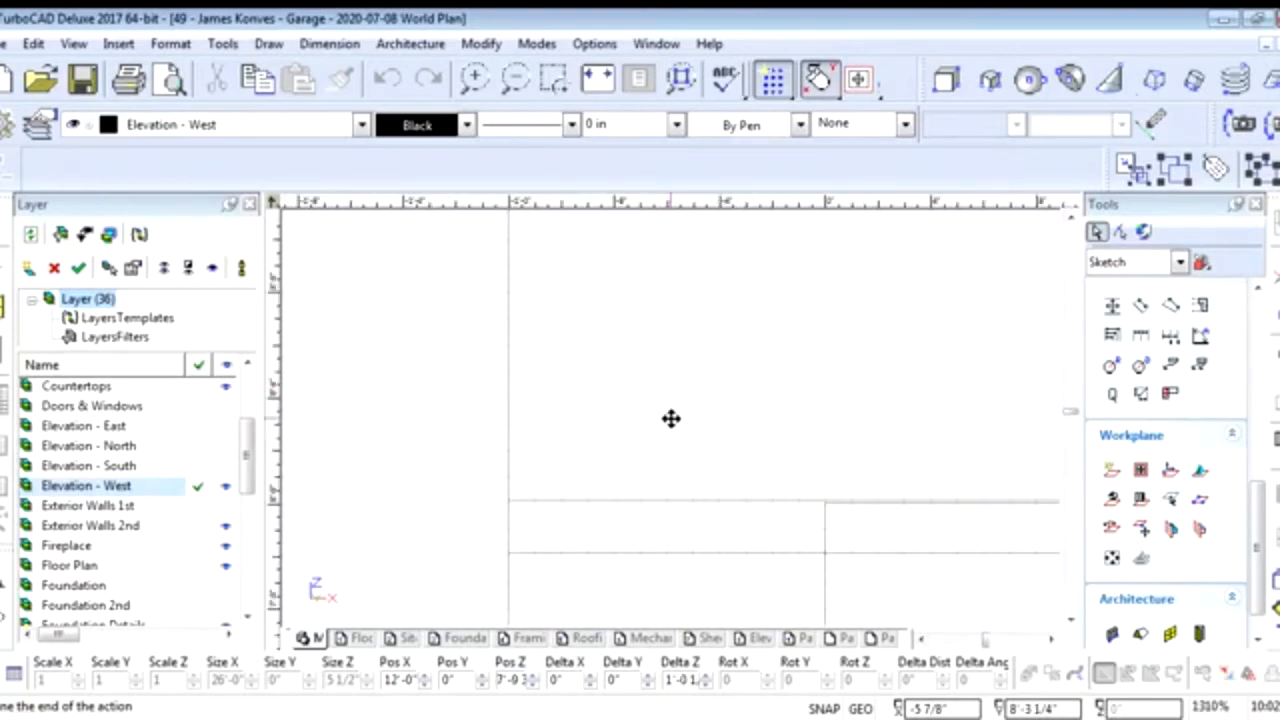
pyautogui.click(669, 326)
# Raise the roof rectangle's bottom edge to the reference line, flush with the underside of the fascia band
pyautogui.scroll(-5, 669, 414)
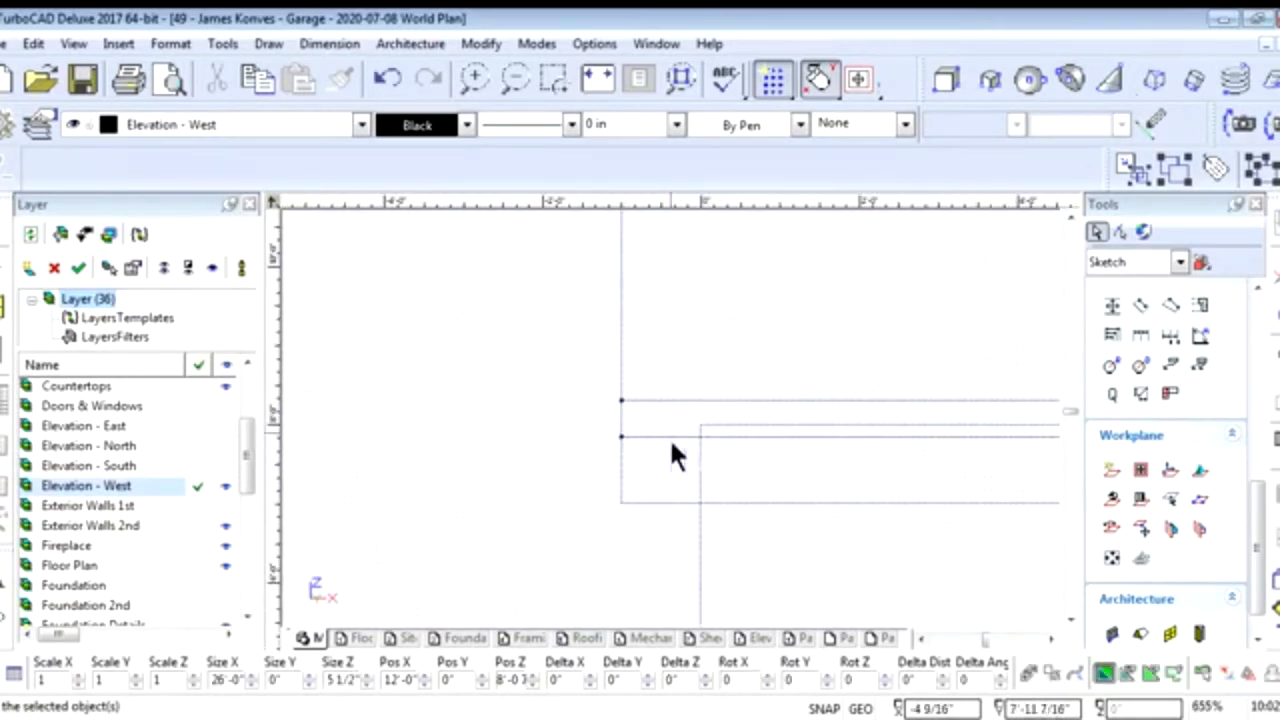
pyautogui.click(664, 507)
pyautogui.moveTo(619, 501); pyautogui.dragTo(784, 471)
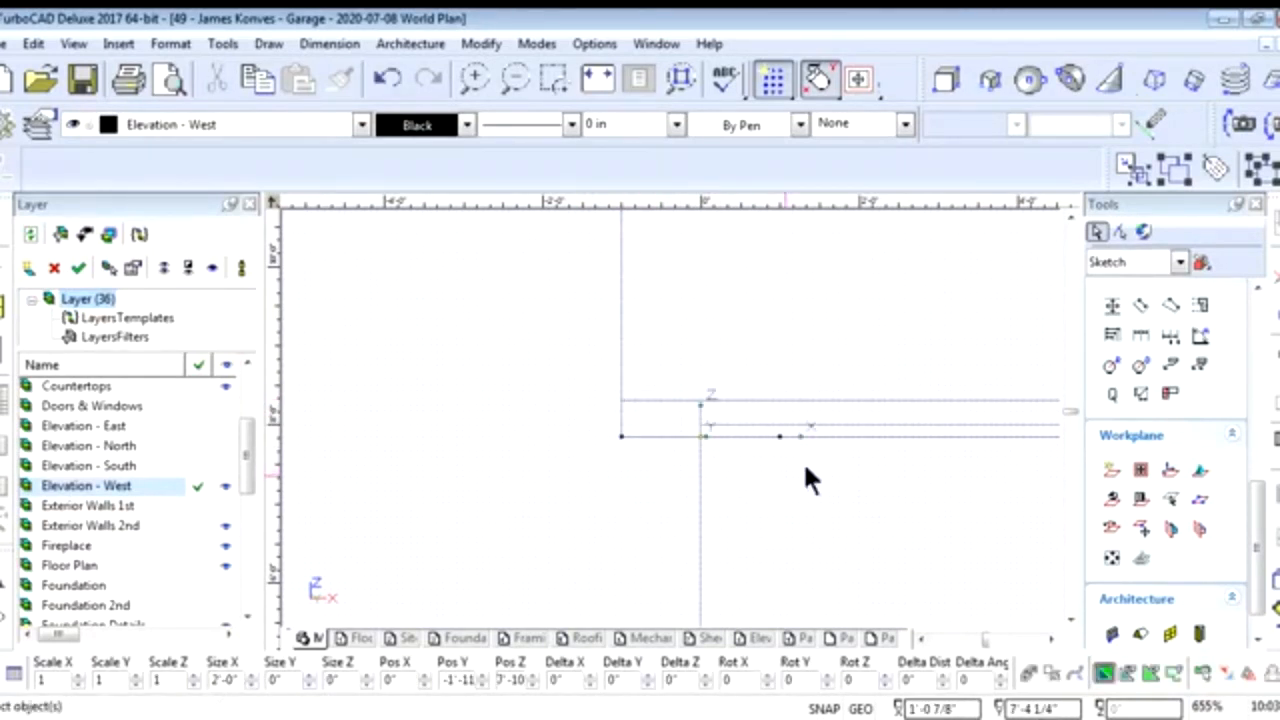
pyautogui.click(804, 465)
# Lower the top edge of the 24' wall rectangle to the underside of the fascia band
pyautogui.scroll(-3, 715, 428)
pyautogui.scroll(-3, 740, 418)
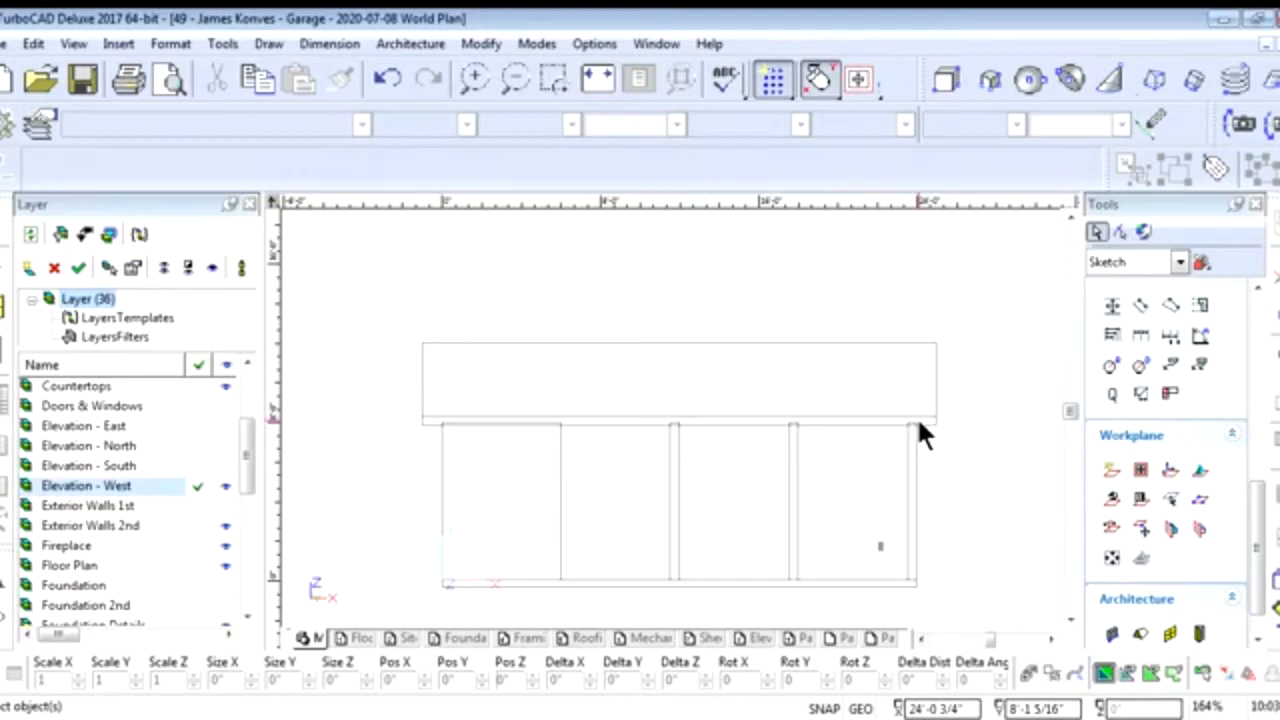
pyautogui.moveTo(918, 425); pyautogui.dragTo(838, 428)
pyautogui.scroll(4, 922, 418)
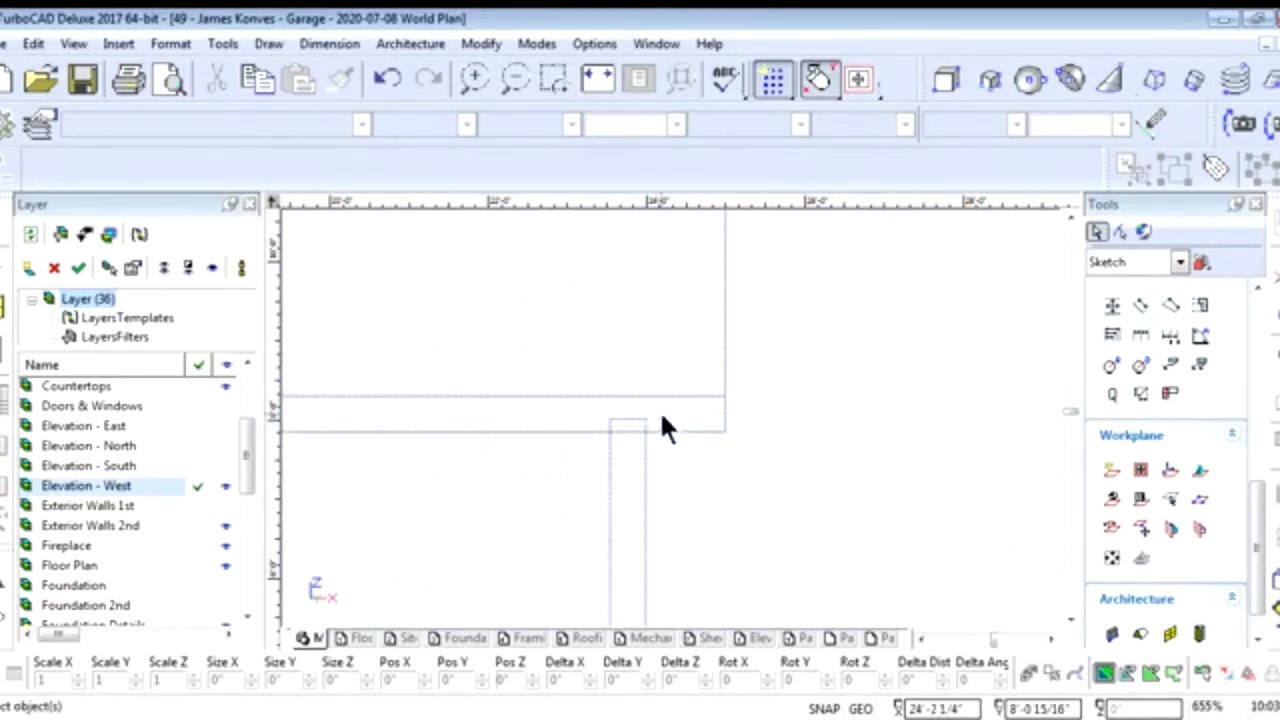
pyautogui.moveTo(650, 424); pyautogui.dragTo(333, 418)
pyautogui.scroll(-4, 640, 432)
pyautogui.scroll(2, 466, 427)
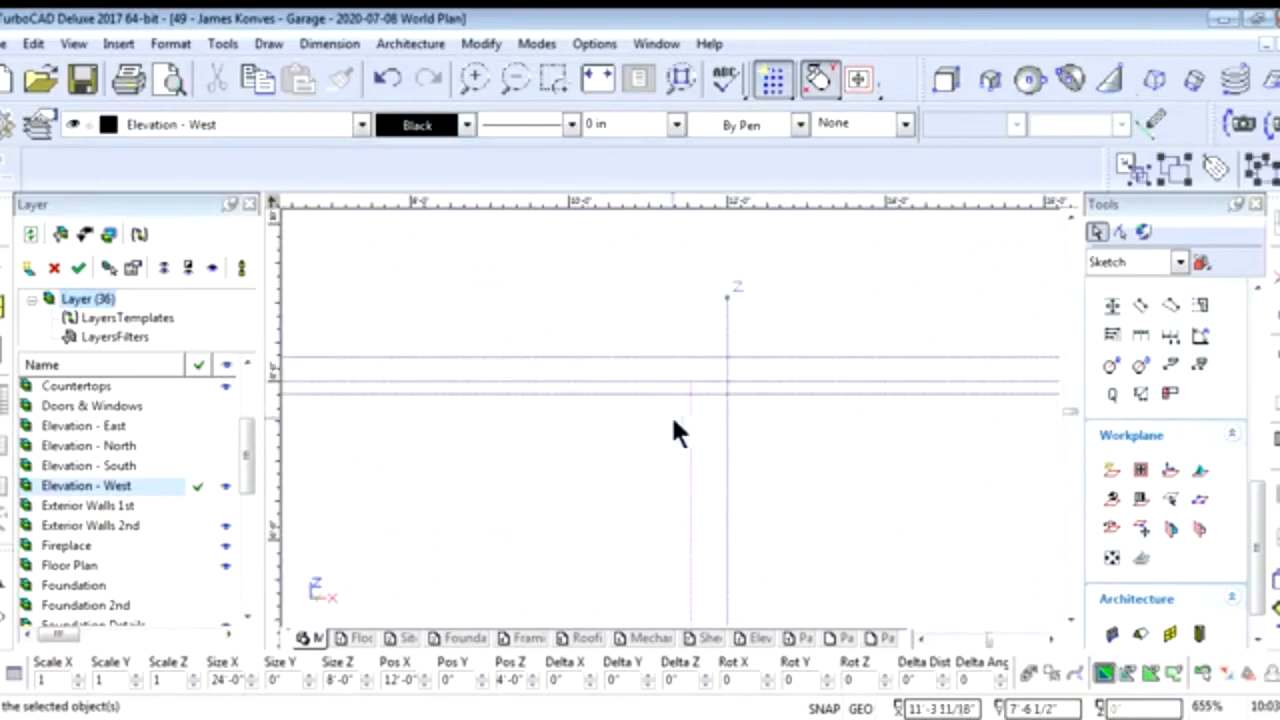
pyautogui.scroll(-2, 503, 417)
pyautogui.scroll(2, 600, 427)
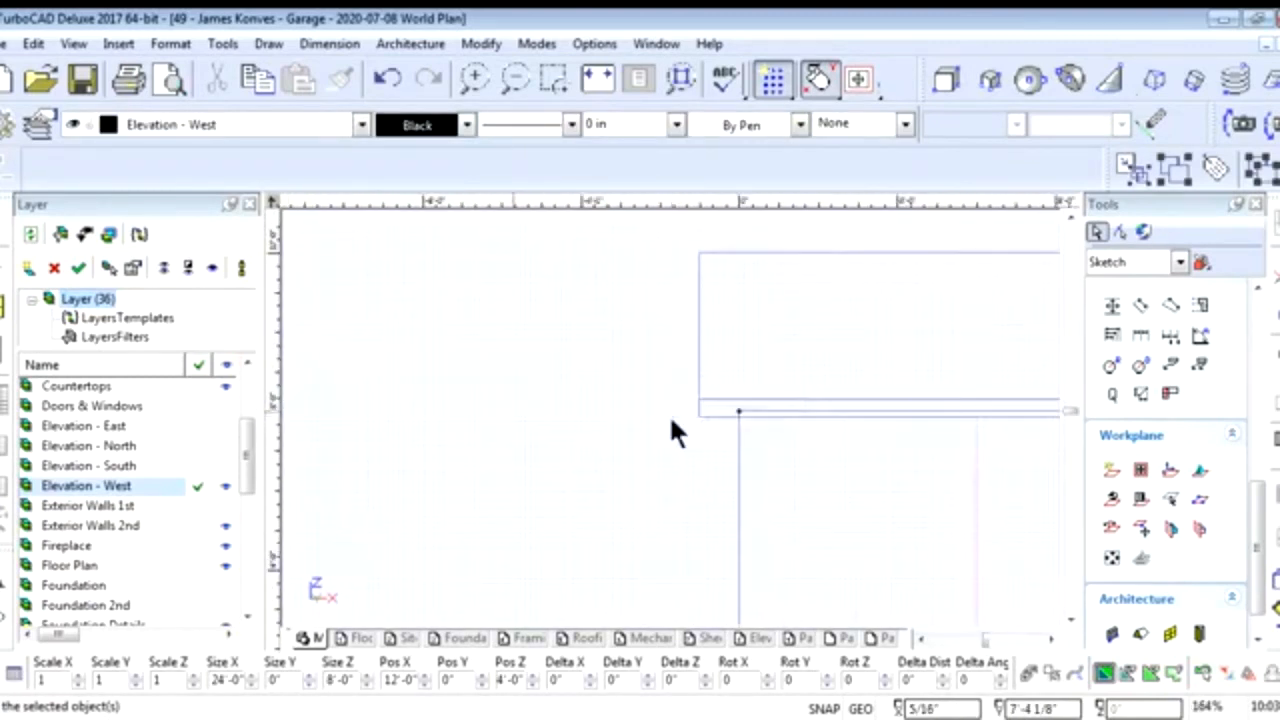
pyautogui.moveTo(885, 404); pyautogui.dragTo(882, 408)
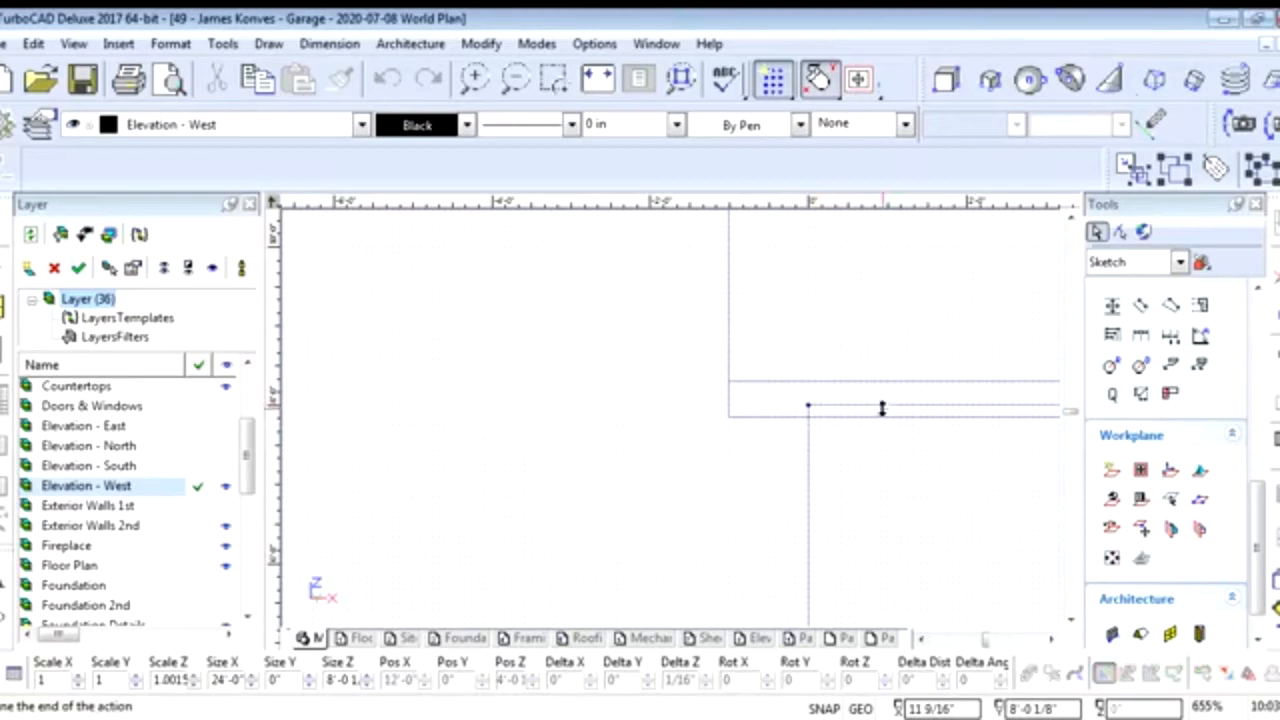
pyautogui.moveTo(768, 409); pyautogui.dragTo(725, 414)
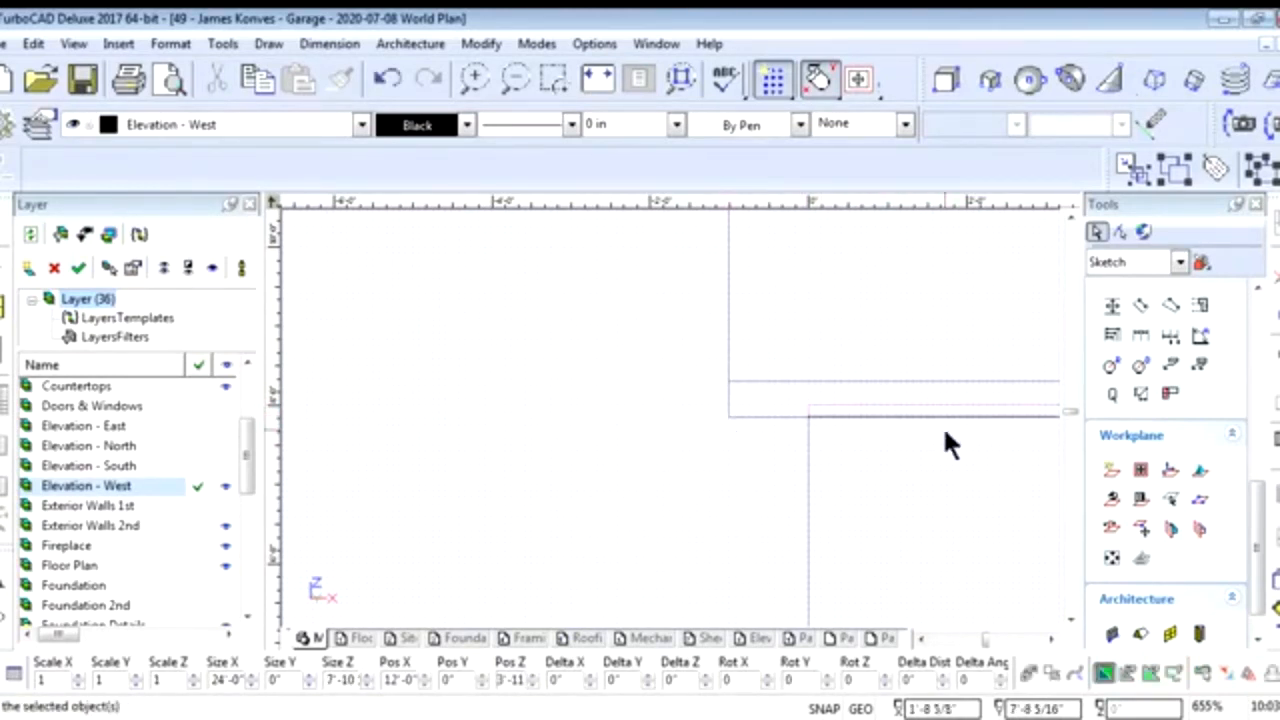
pyautogui.scroll(-2, 945, 418)
pyautogui.scroll(-1, 674, 418)
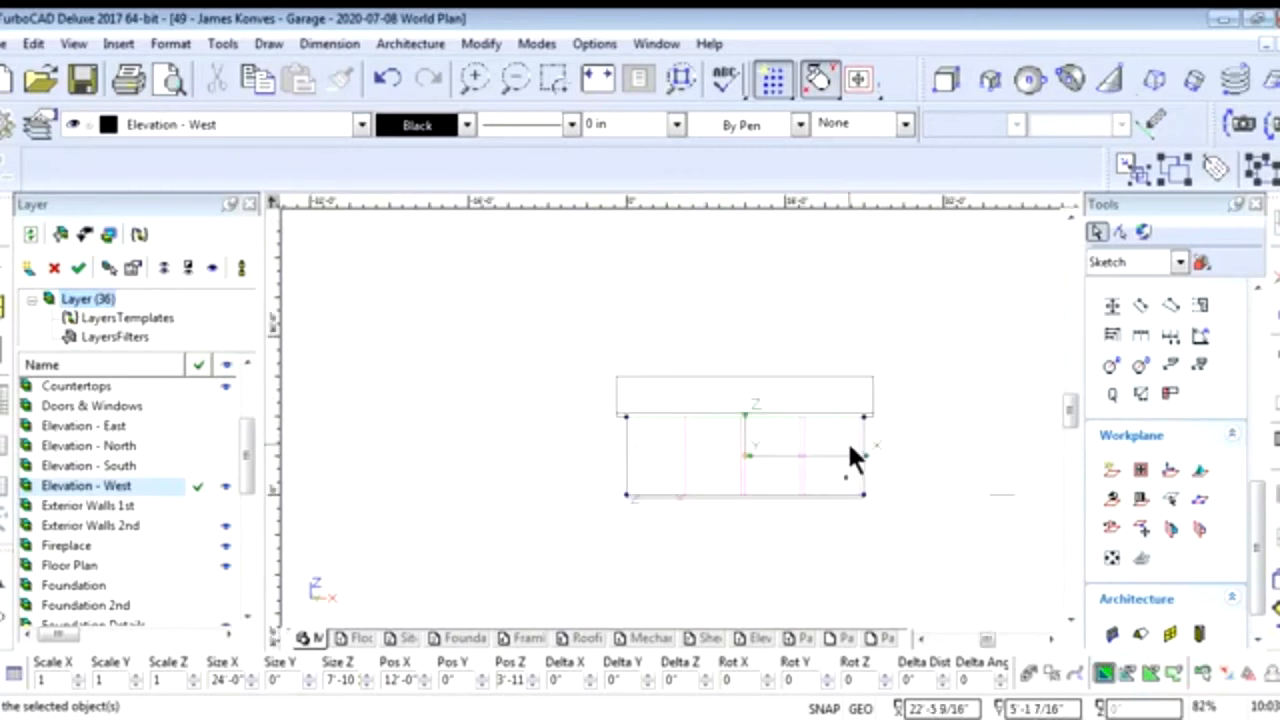
pyautogui.click(946, 455)
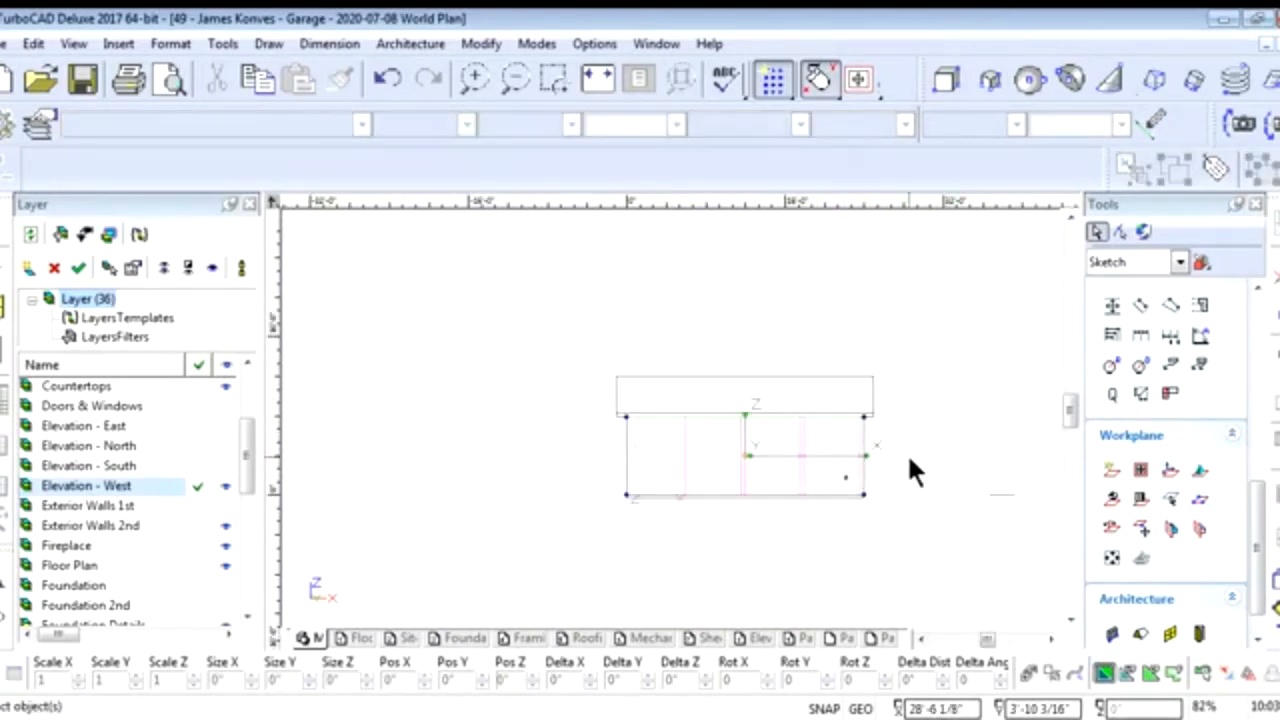
pyautogui.scroll(-1, 788, 456)
pyautogui.scroll(2, 671, 417)
pyautogui.scroll(-1, 614, 417)
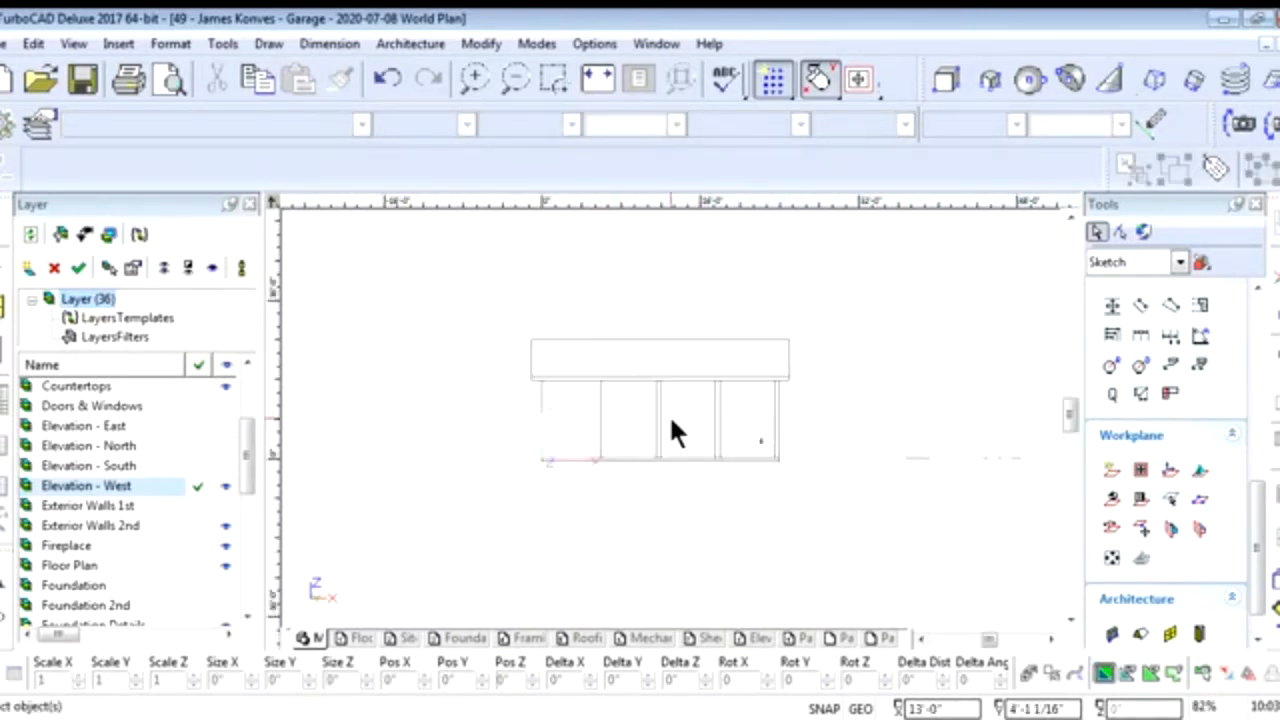
# Draw a grade line on the Elevation - West layer, about 6' long, sloping slightly down and outward from the slab's lower right corner
pyautogui.moveTo(1258, 510); pyautogui.dragTo(1258, 316)
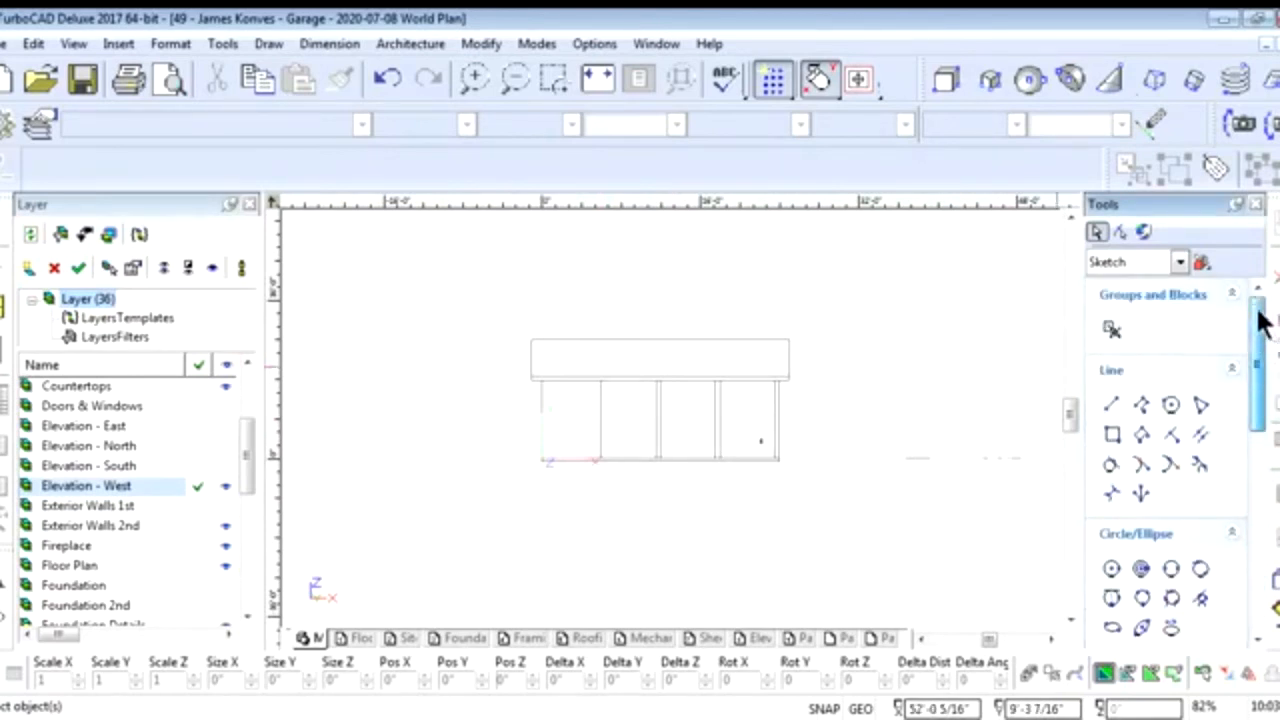
pyautogui.click(1110, 404)
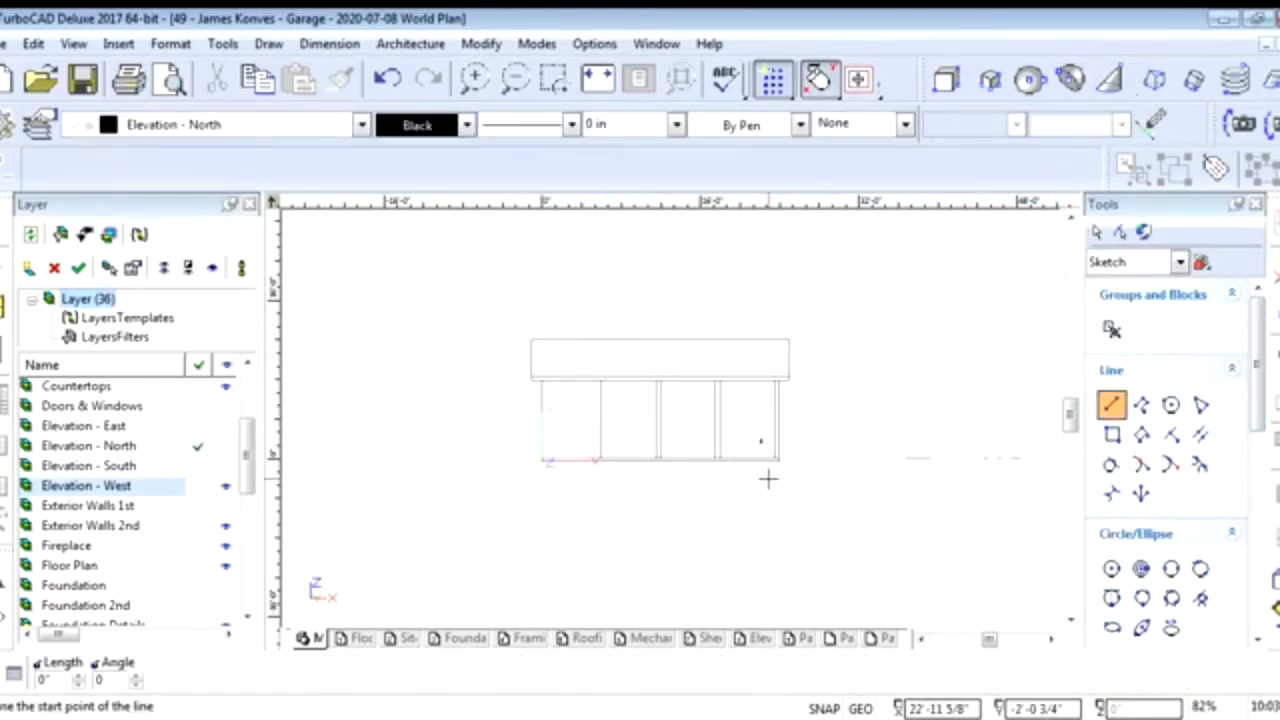
pyautogui.scroll(2, 778, 462)
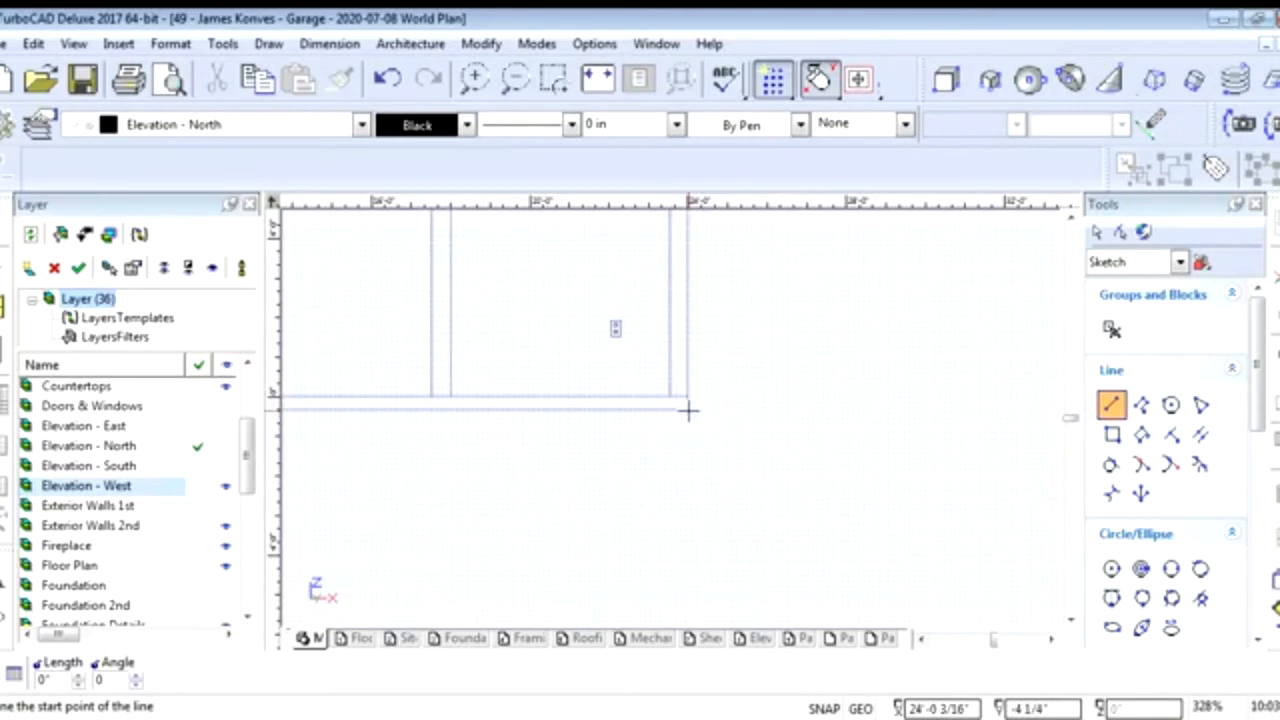
pyautogui.click(688, 409)
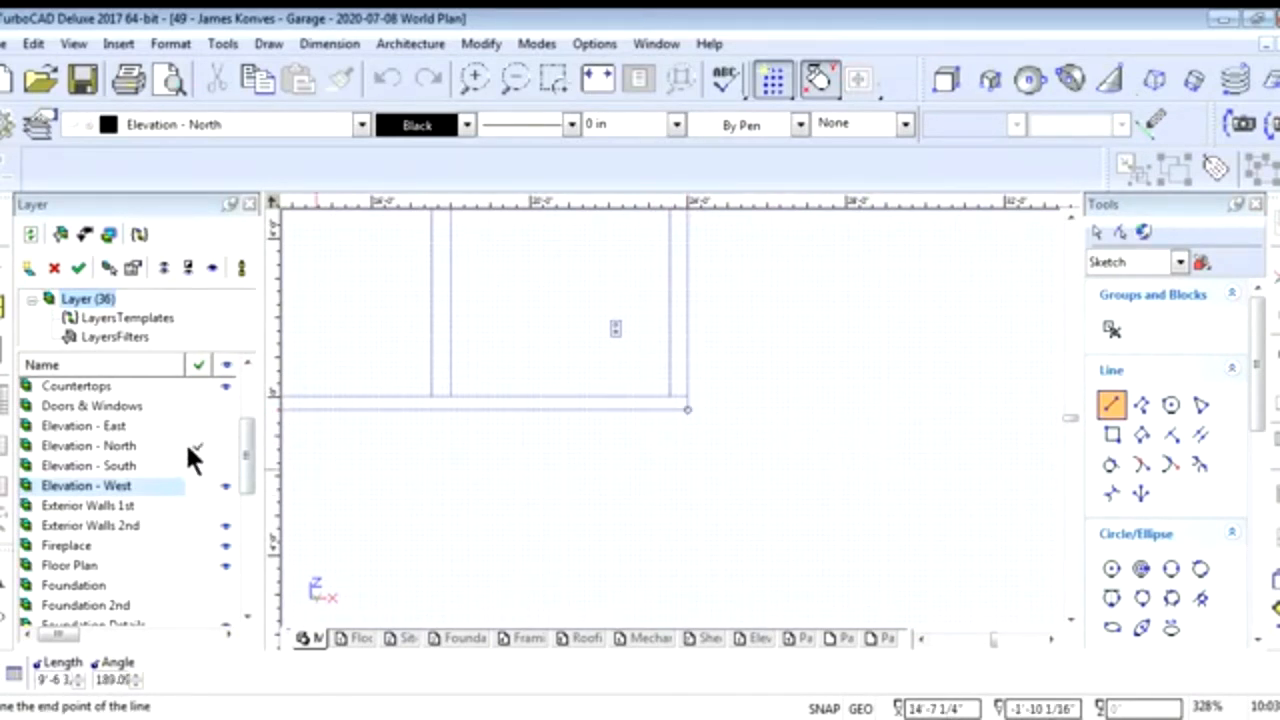
pyautogui.click(199, 486)
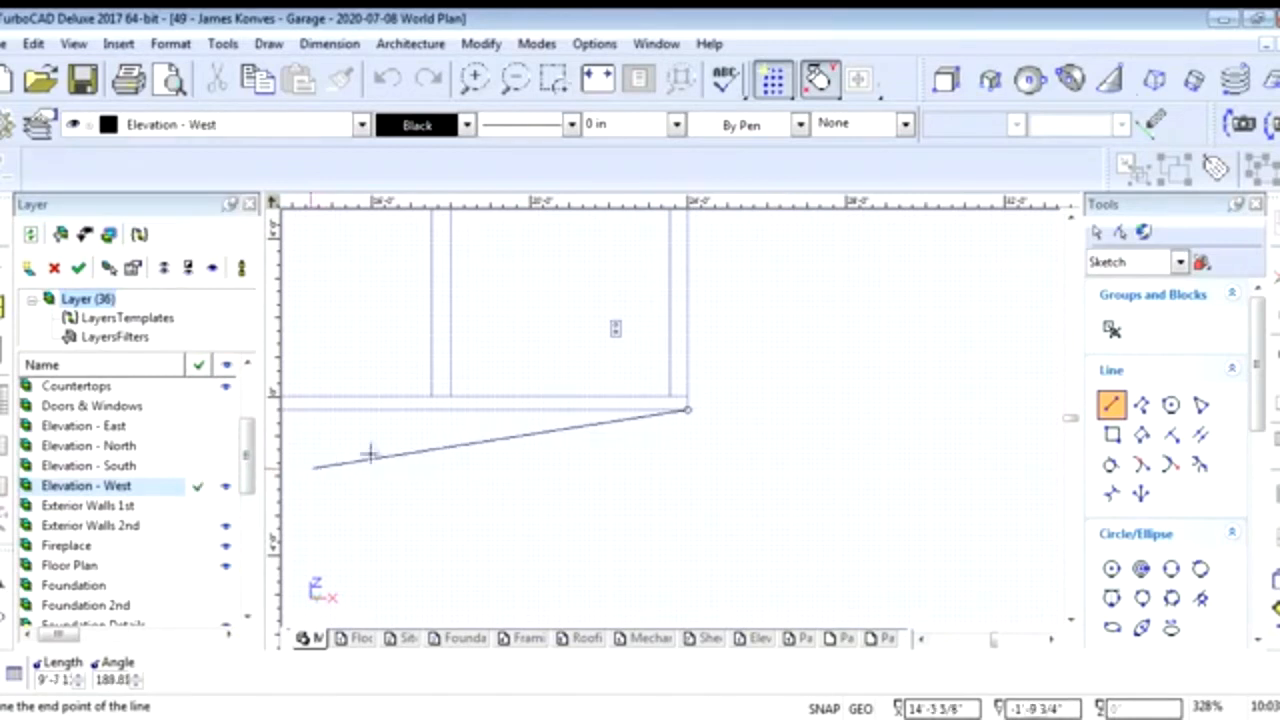
pyautogui.click(936, 428)
pyautogui.scroll(-8, 600, 420)
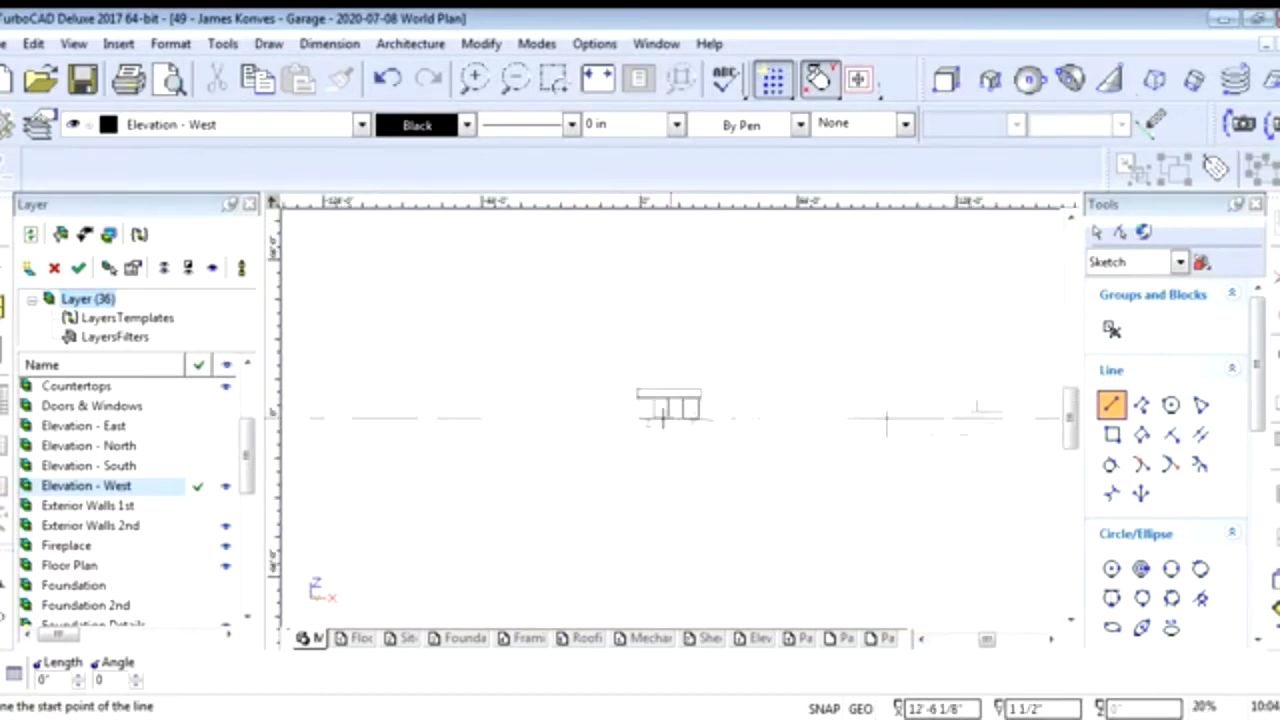
# Draw a matching grade line about 8' long, sloping slightly down and outward from the slab's lower left corner
pyautogui.scroll(4, 663, 418)
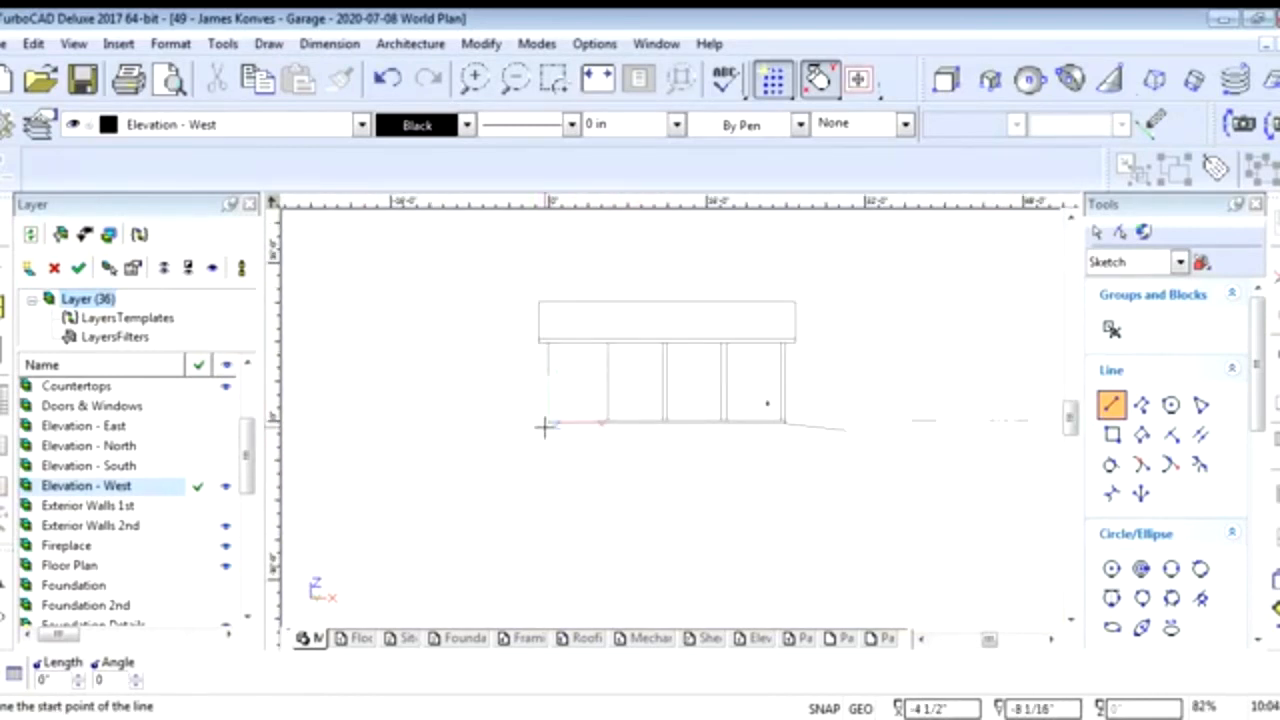
pyautogui.scroll(2, 673, 418)
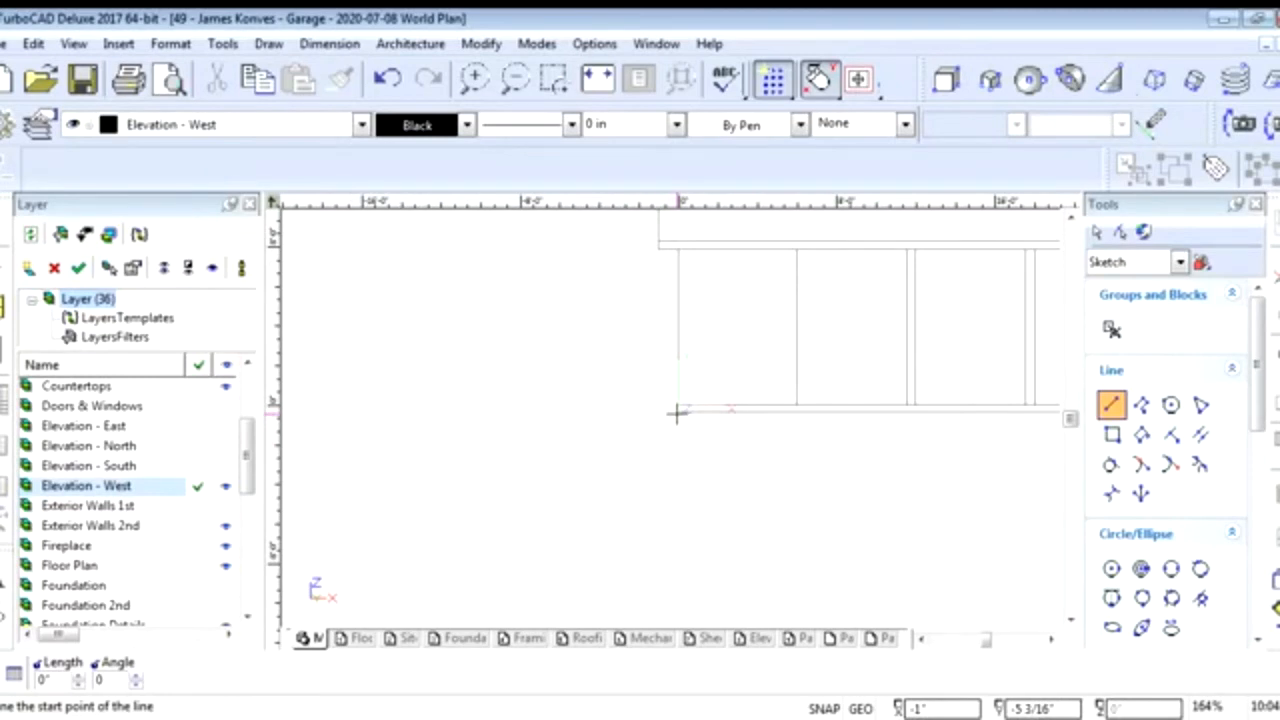
pyautogui.click(677, 412)
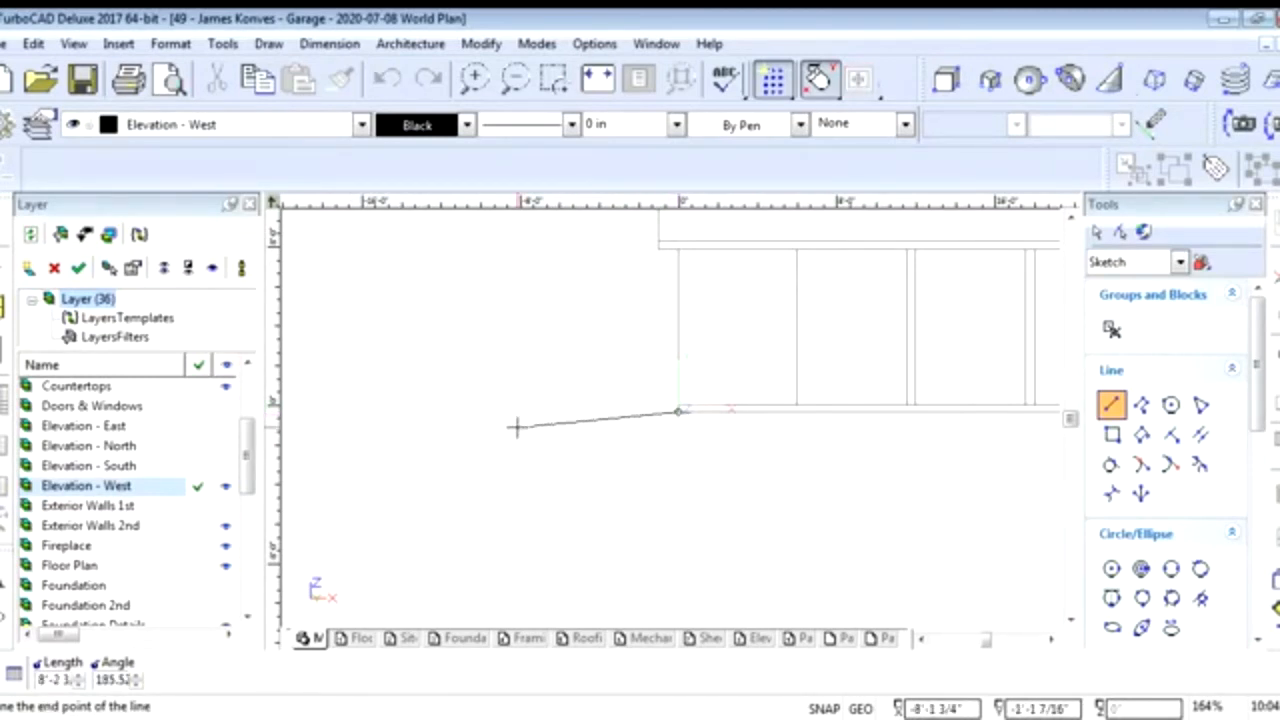
pyautogui.click(517, 427)
pyautogui.scroll(-2, 703, 408)
pyautogui.scroll(2, 669, 423)
pyautogui.scroll(-2, 610, 423)
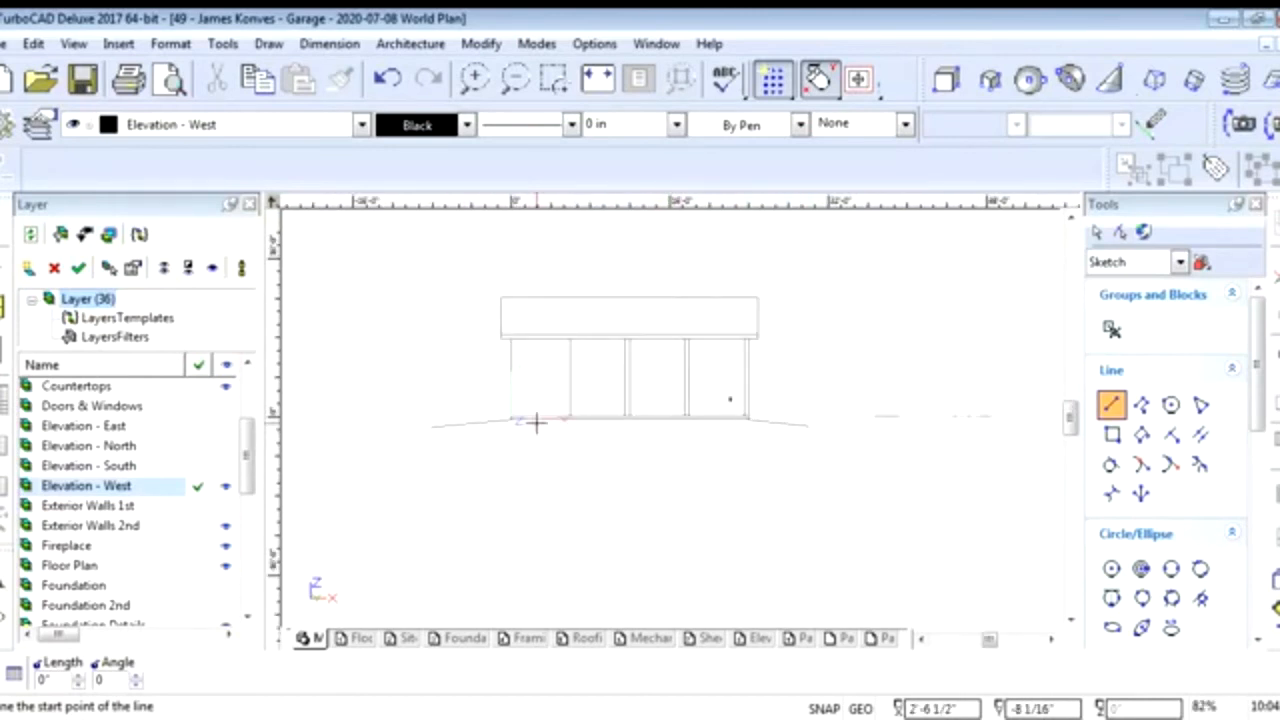
pyautogui.press('Escape')
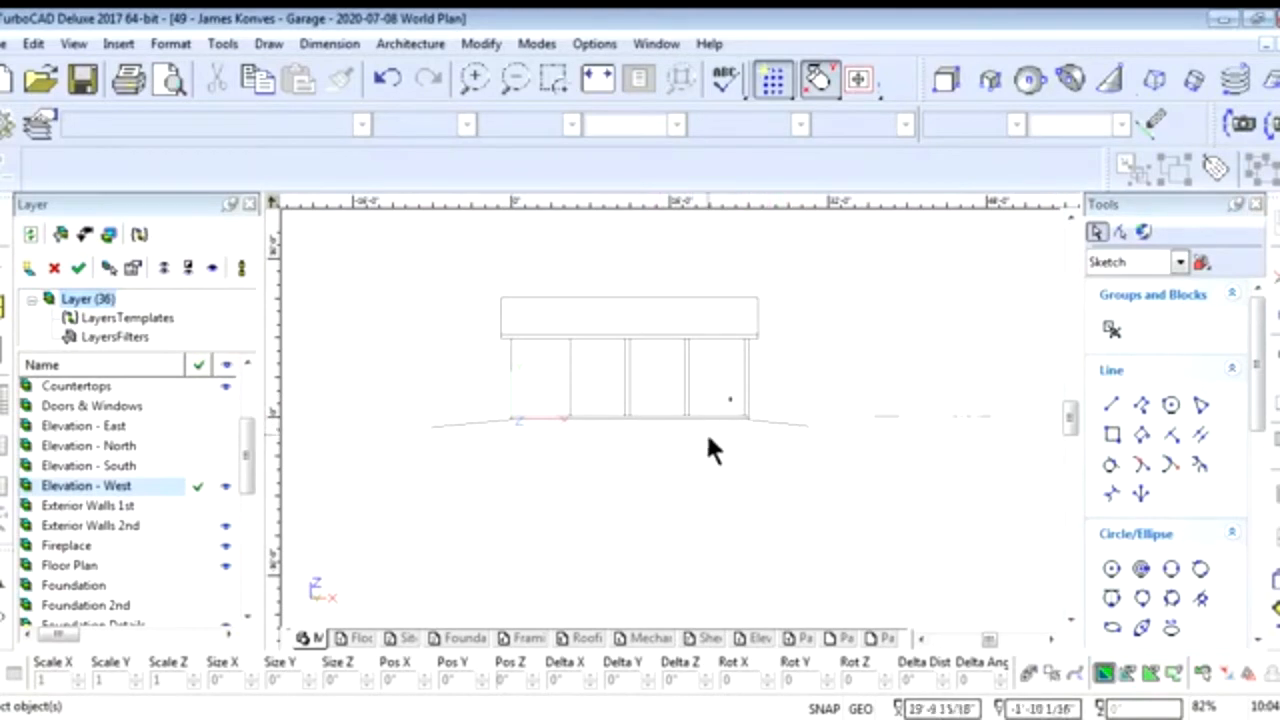
# Draw an irregular polygon about 13'-10" wide beneath the slab's right end, running from the grade line's outer end back along the slab underside
pyautogui.click(1200, 405)
pyautogui.scroll(5, 671, 417)
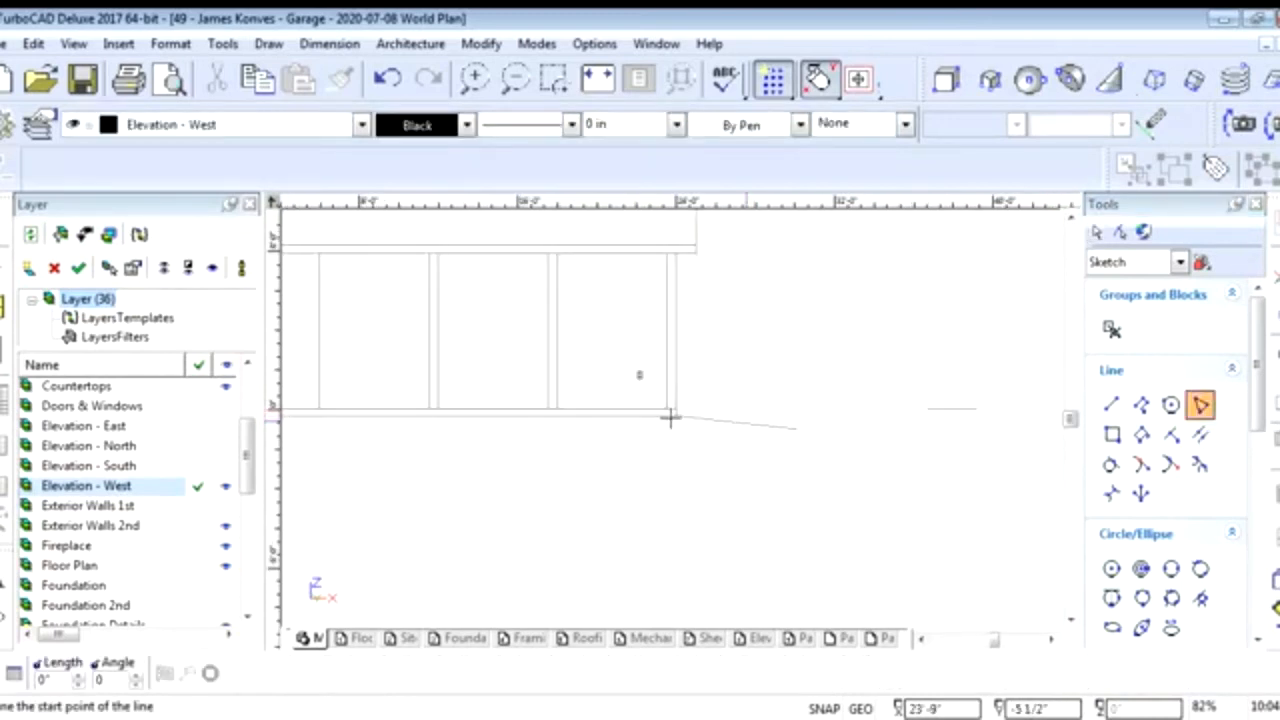
pyautogui.click(924, 444)
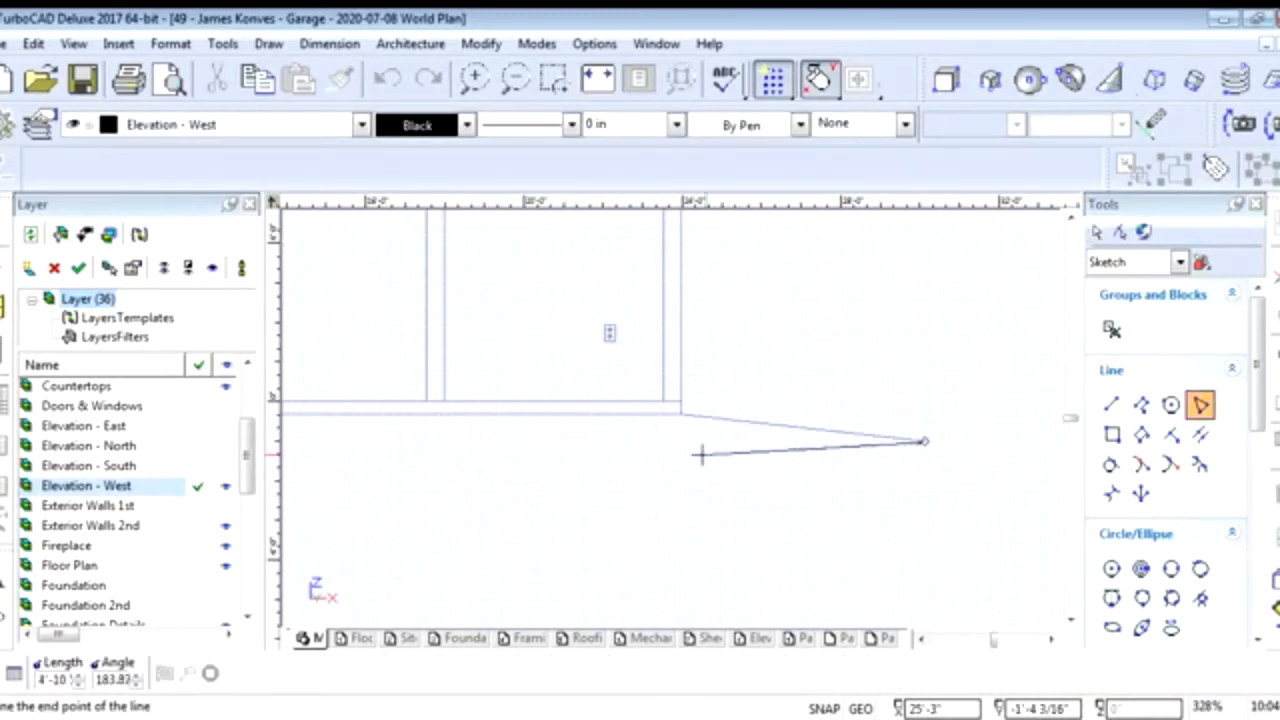
pyautogui.click(645, 451)
pyautogui.click(800, 447)
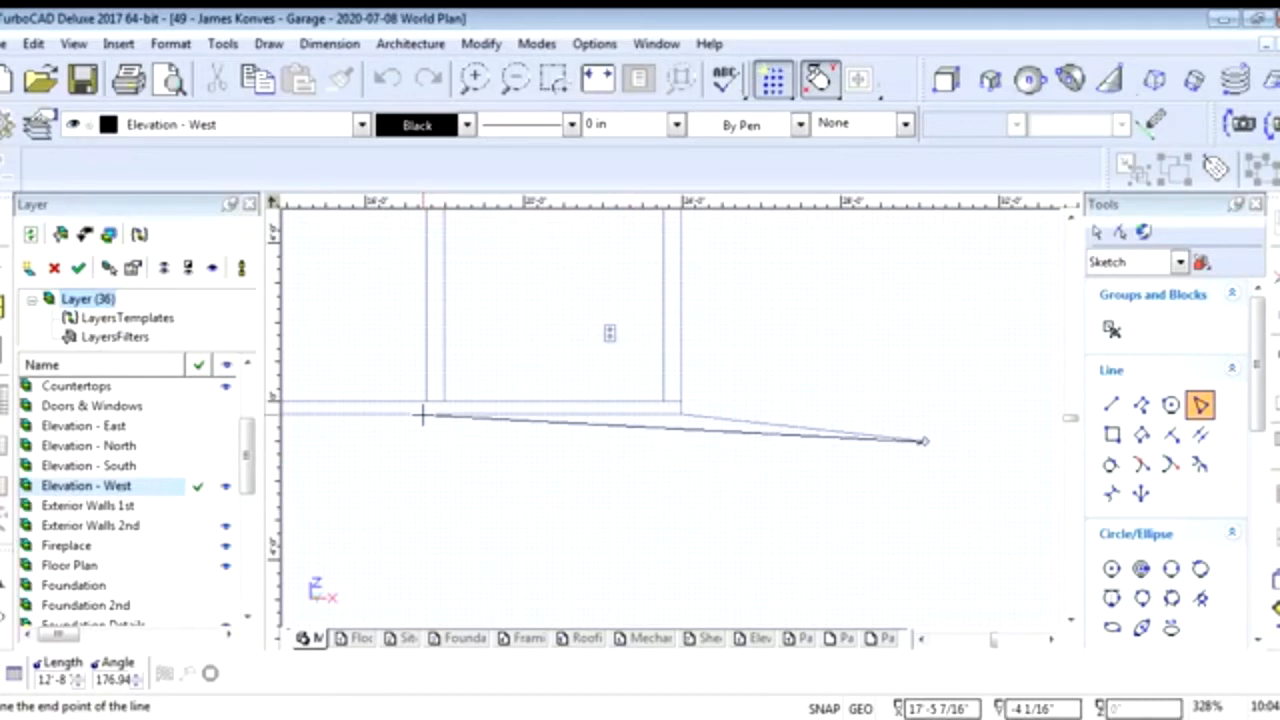
pyautogui.click(632, 465)
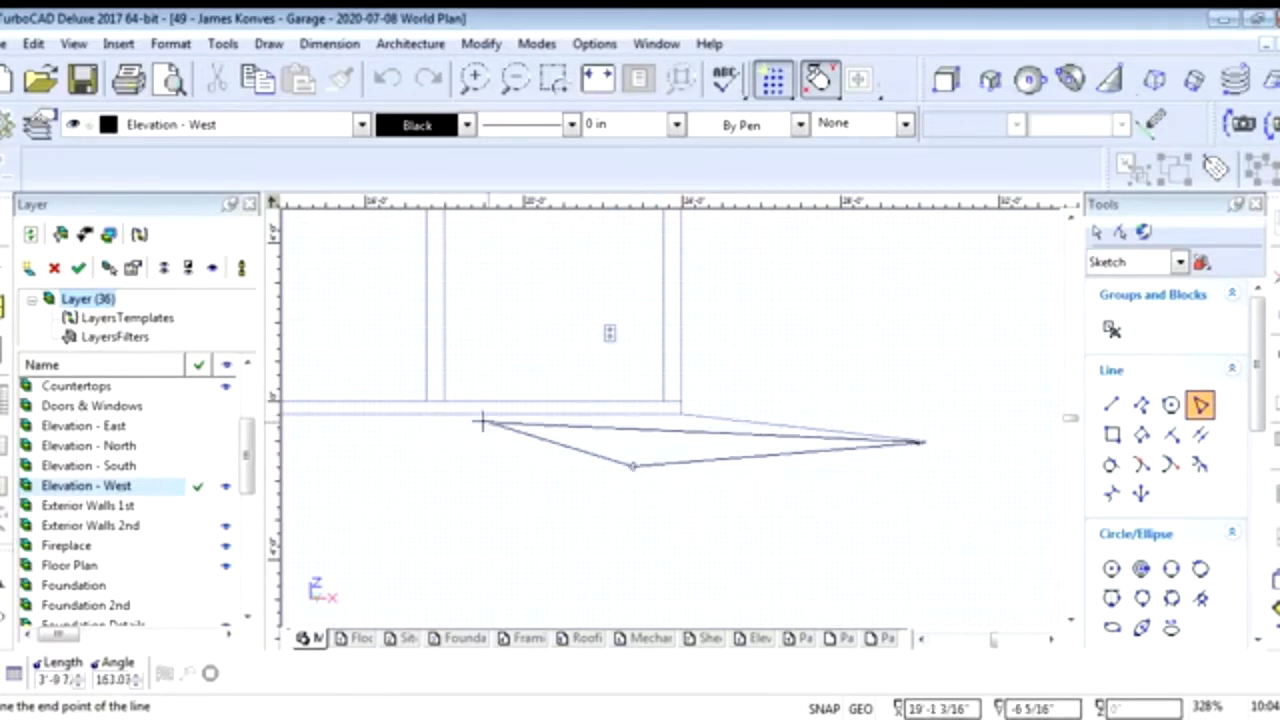
pyautogui.click(375, 415)
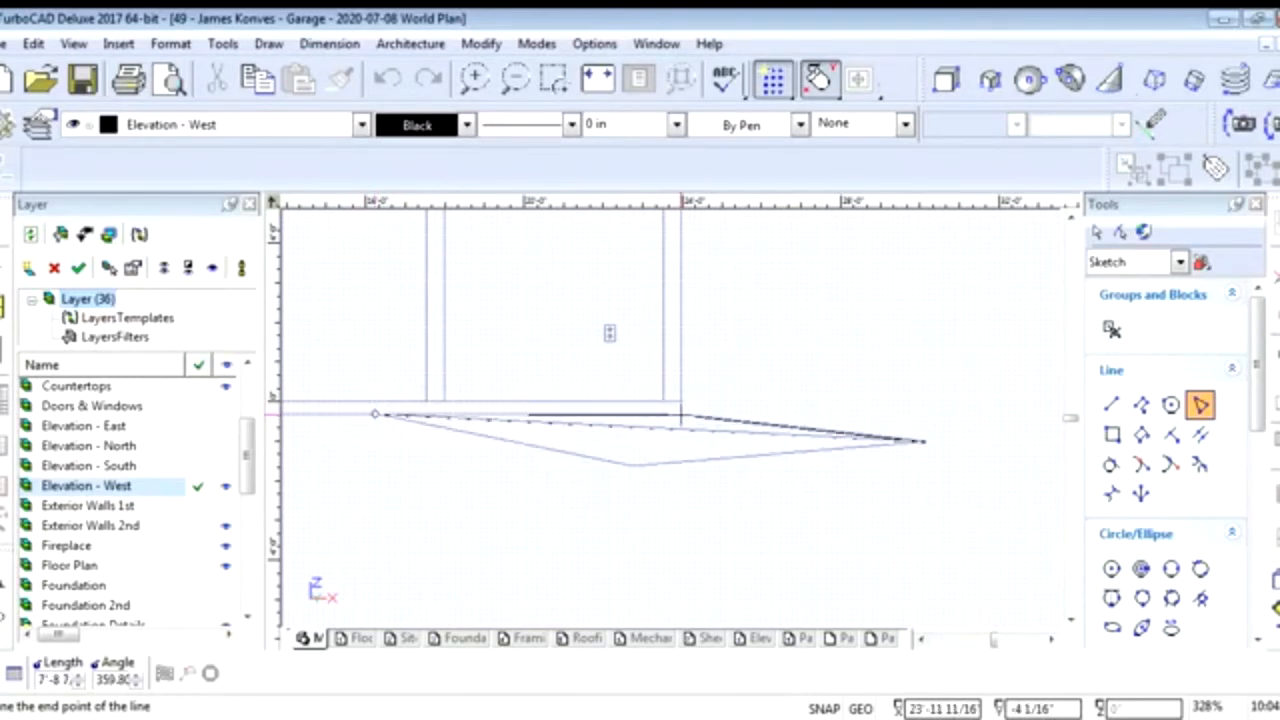
pyautogui.click(681, 413)
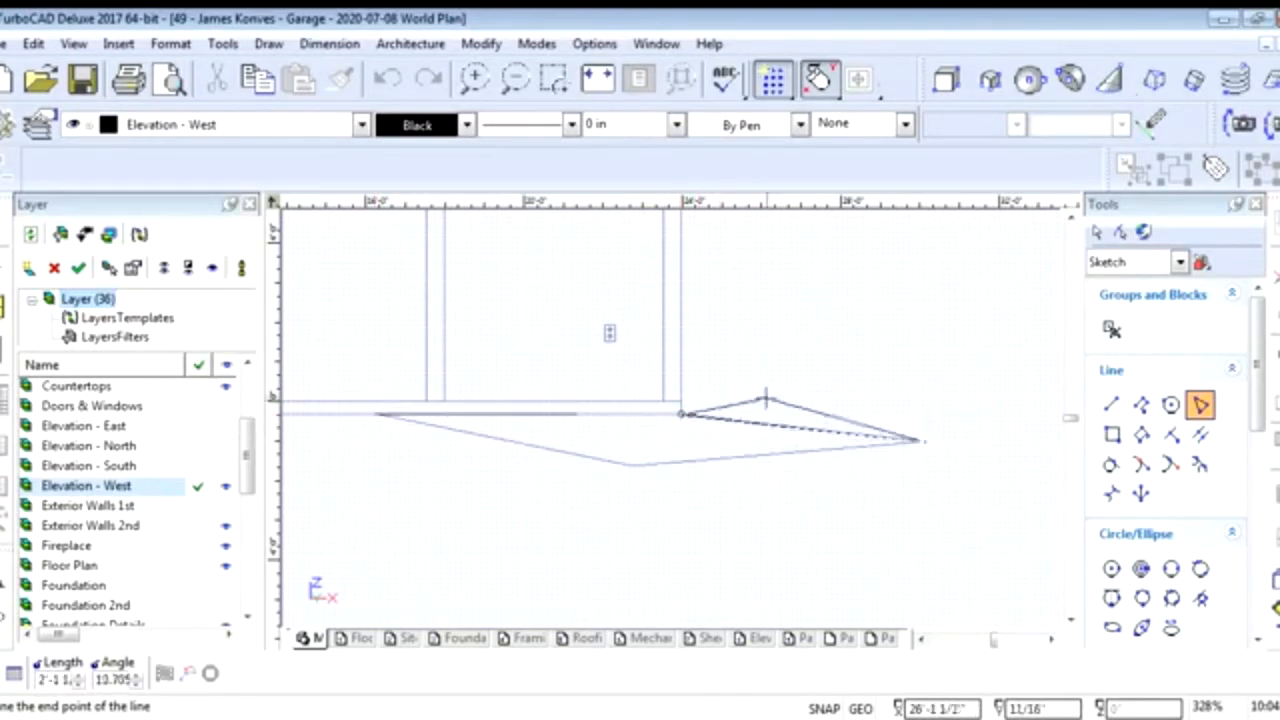
pyautogui.press('Escape')
pyautogui.press('space')
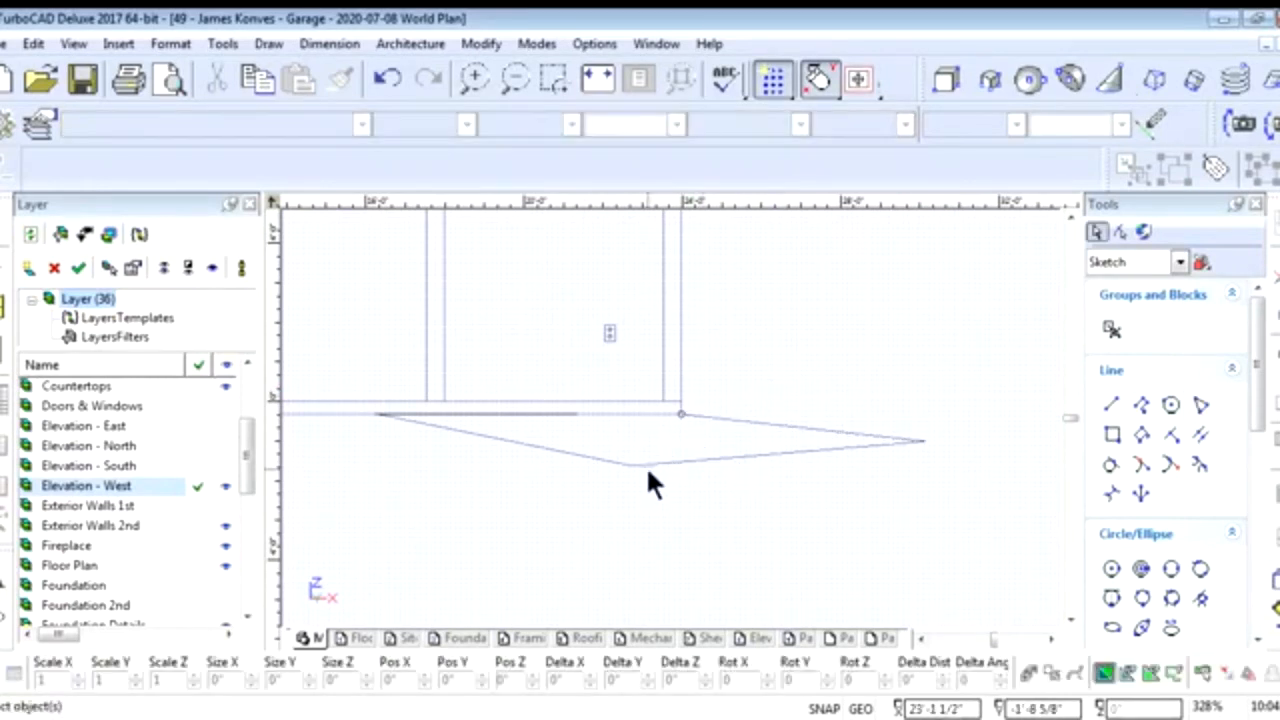
# Give the ground polygon a blank outline pattern and fill it with the SAND brush pattern
pyautogui.click(656, 463)
pyautogui.rightClick(657, 463)
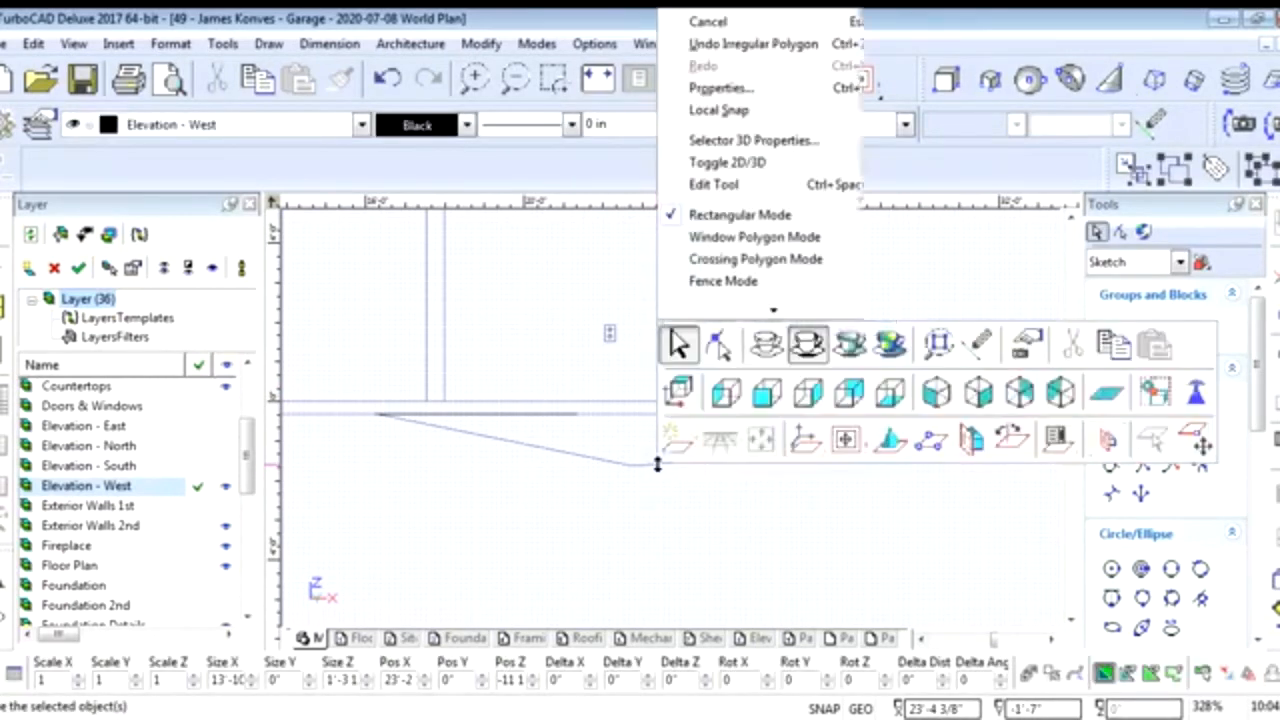
pyautogui.click(718, 90)
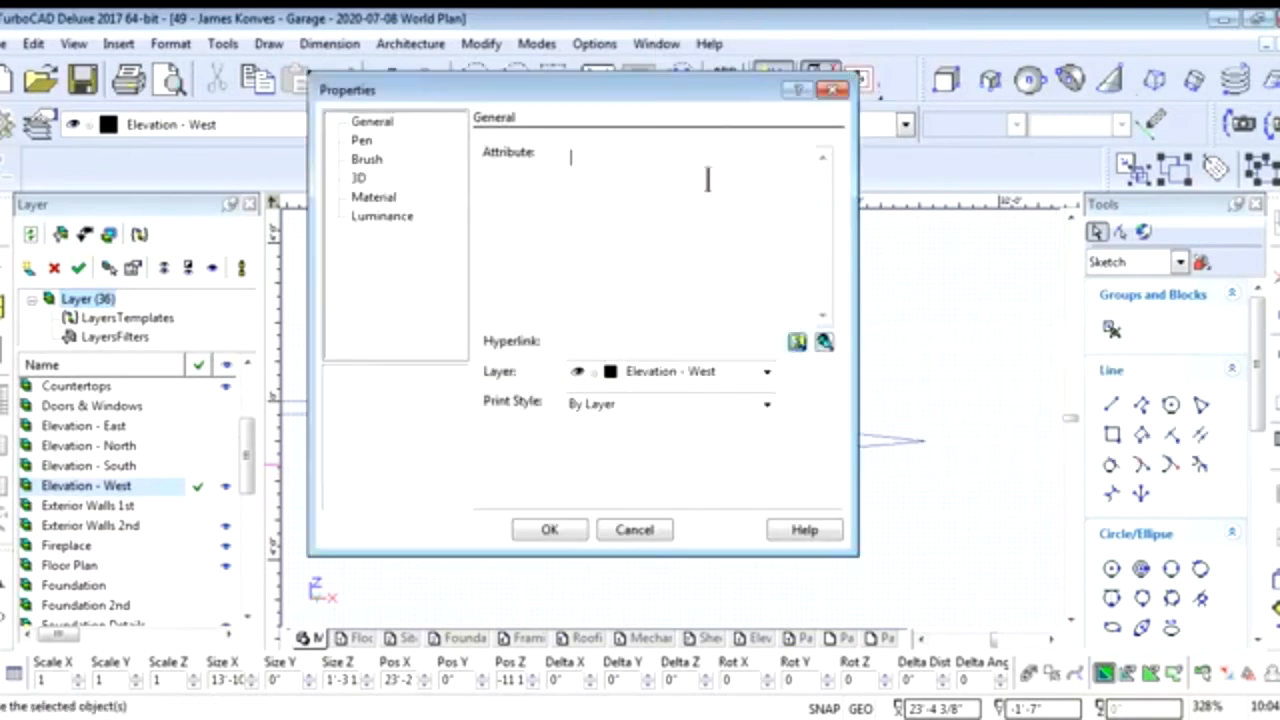
pyautogui.click(362, 141)
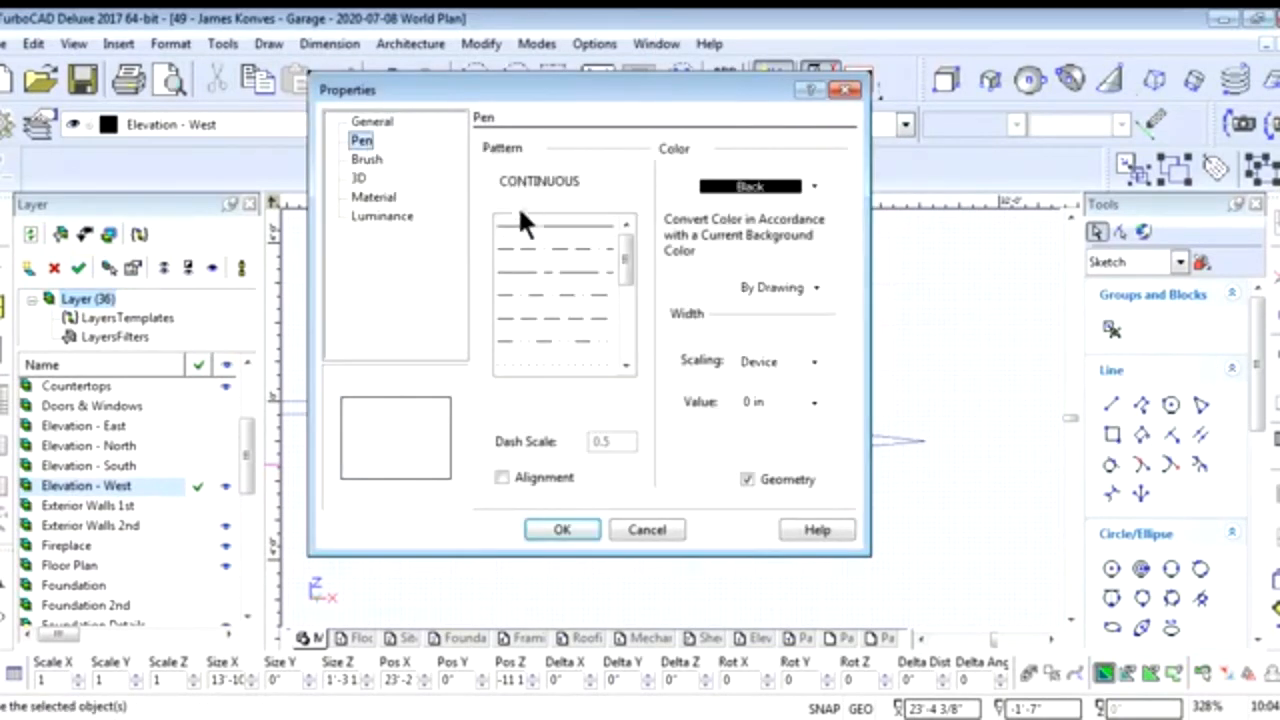
pyautogui.moveTo(622, 272)
pyautogui.mouseDown()
pyautogui.moveTo(625, 340)
pyautogui.moveTo(652, 328)
pyautogui.moveTo(655, 350)
pyautogui.mouseUp()
pyautogui.click(572, 252)
pyautogui.click(366, 160)
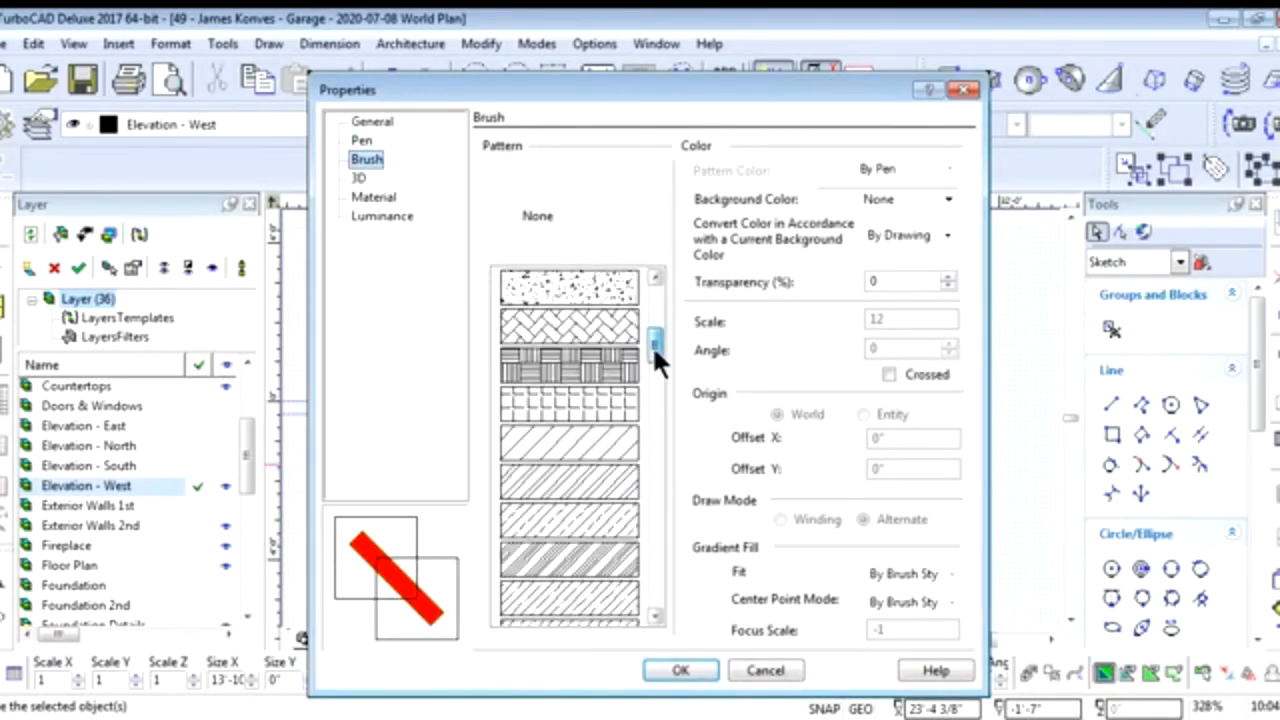
pyautogui.click(612, 285)
pyautogui.moveTo(655, 347); pyautogui.dragTo(661, 459)
pyautogui.click(617, 405)
pyautogui.click(628, 404)
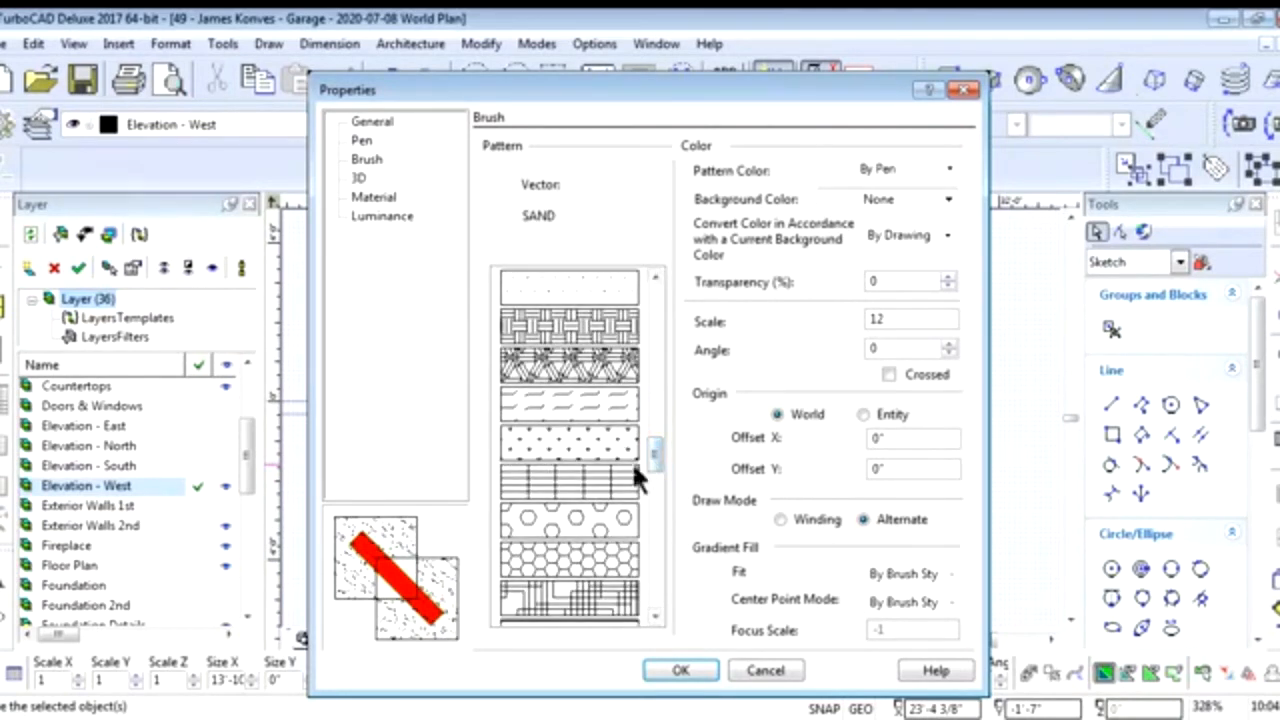
pyautogui.click(680, 670)
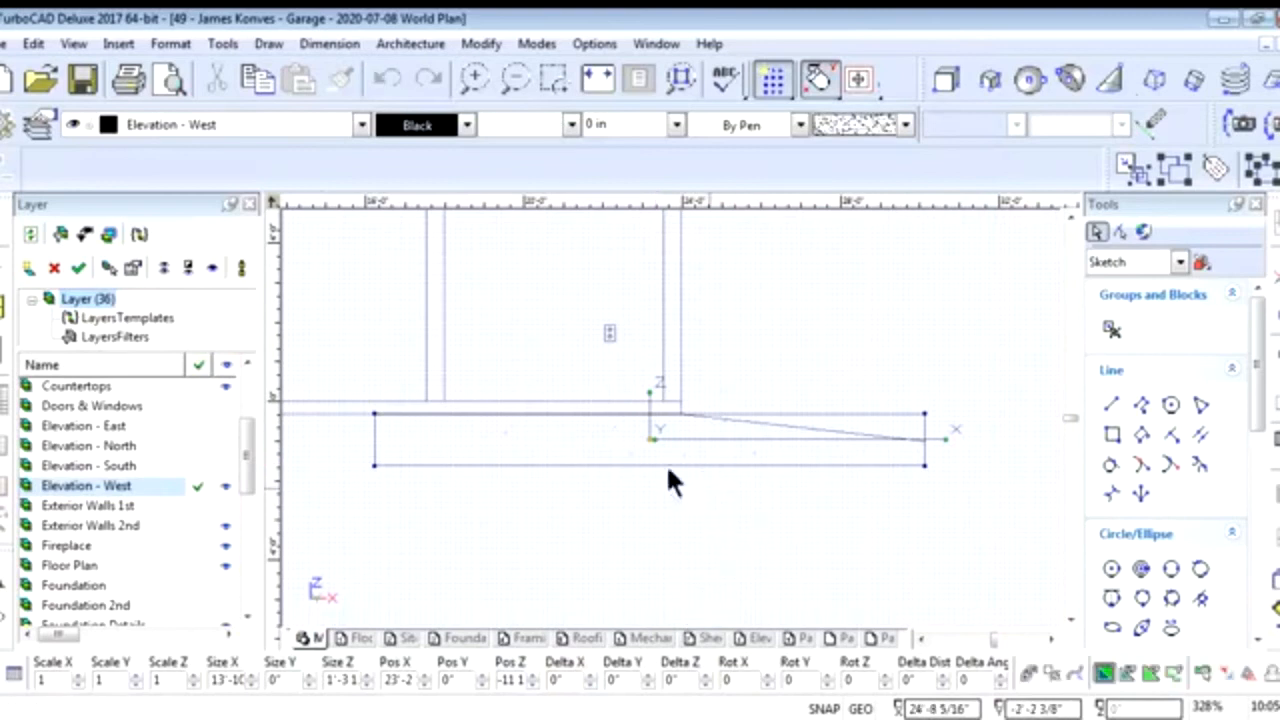
# Fill the 24' long slab band with the CONC brush pattern
pyautogui.moveTo(414, 406); pyautogui.dragTo(667, 414, button='middle')
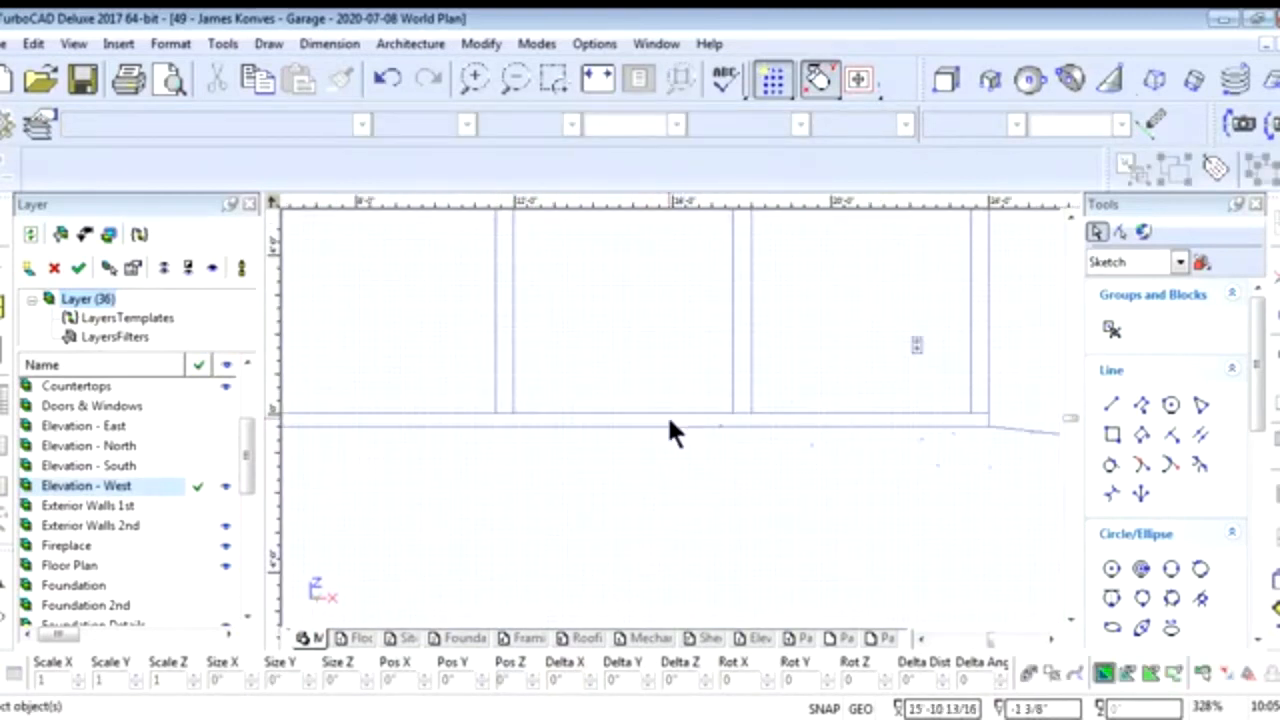
pyautogui.click(580, 422)
pyautogui.rightClick(582, 422)
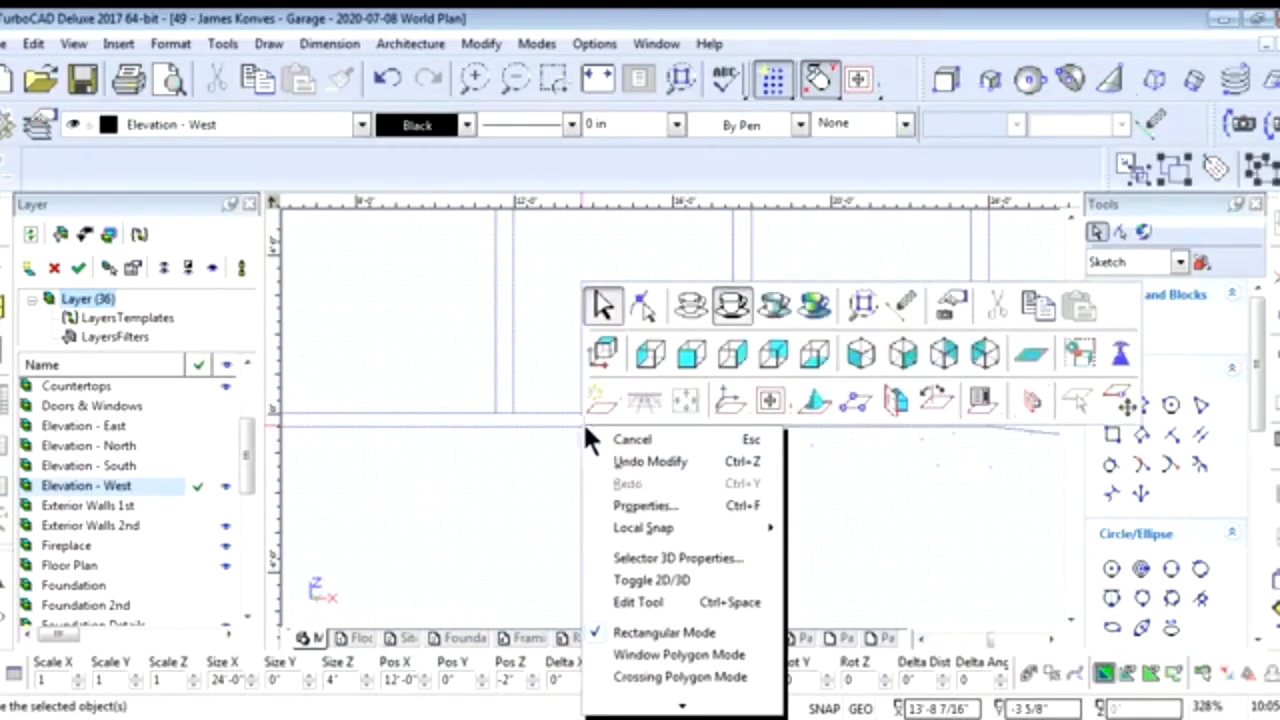
pyautogui.click(645, 505)
pyautogui.scroll(-1, 658, 305)
pyautogui.scroll(-3, 658, 305)
pyautogui.click(600, 481)
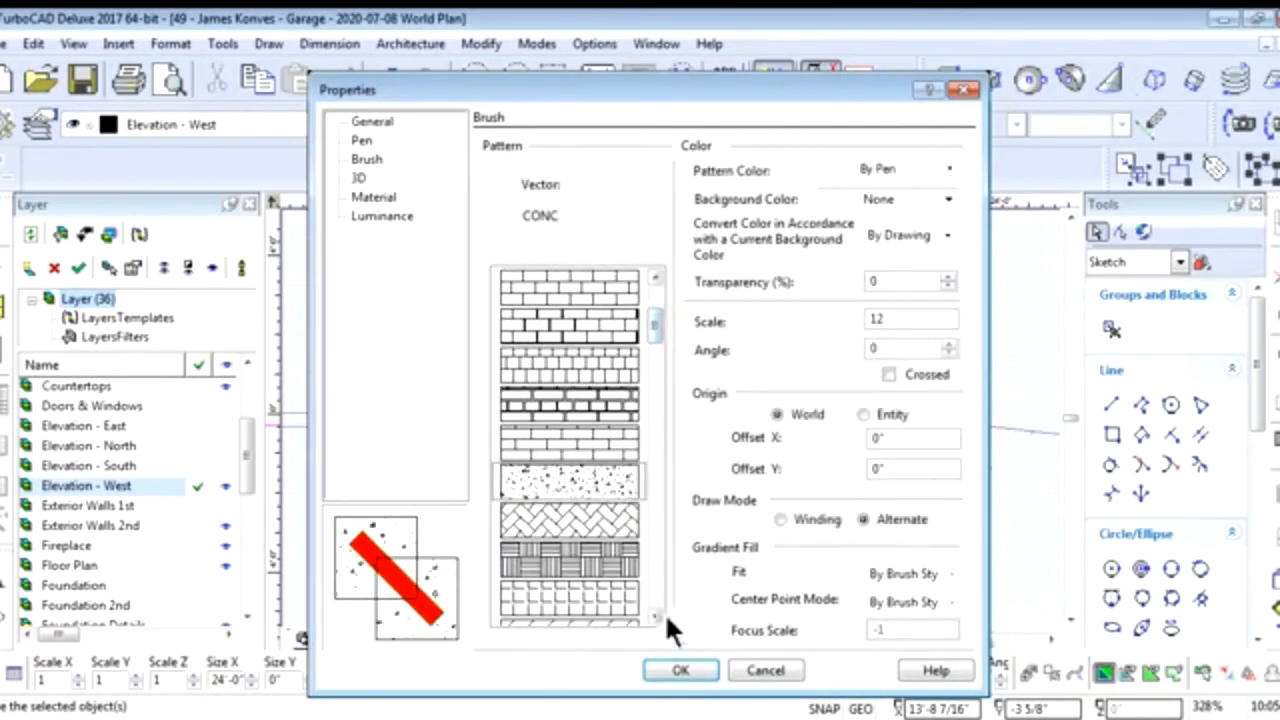
pyautogui.click(680, 670)
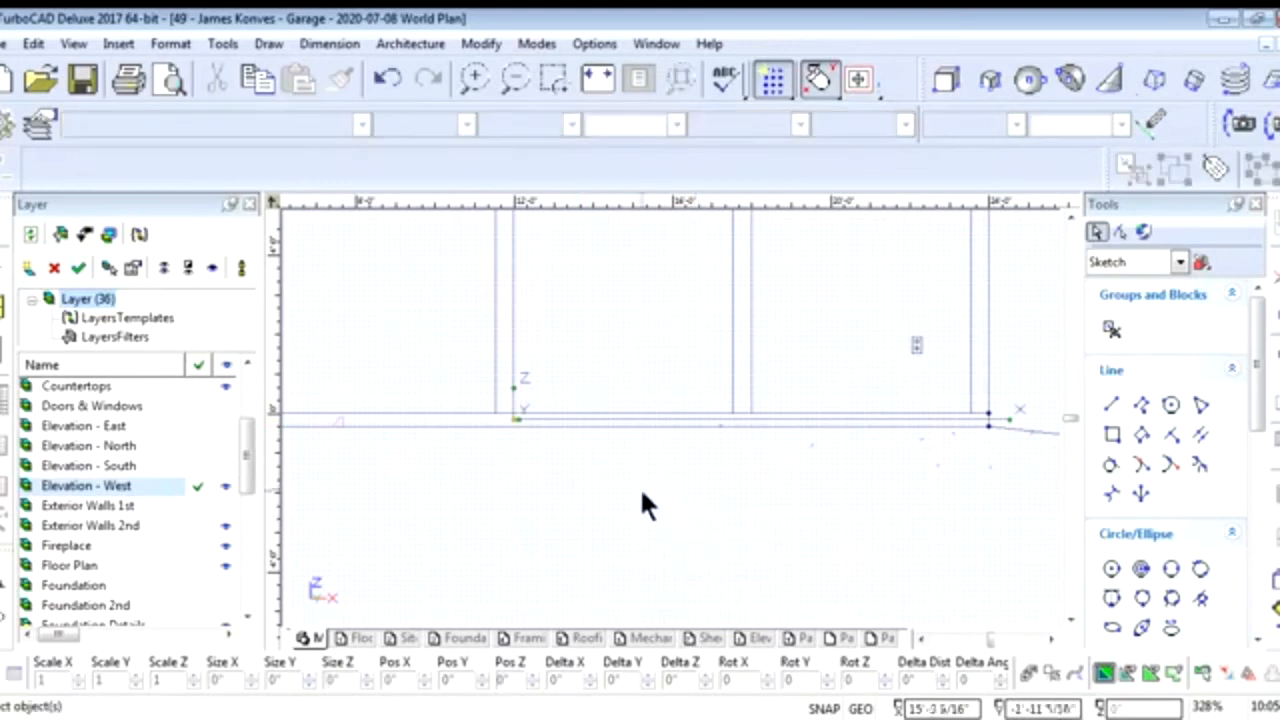
# Change the slab band's brush pattern to CONCRETE_2
pyautogui.scroll(-1, 614, 488)
pyautogui.scroll(1, 658, 397)
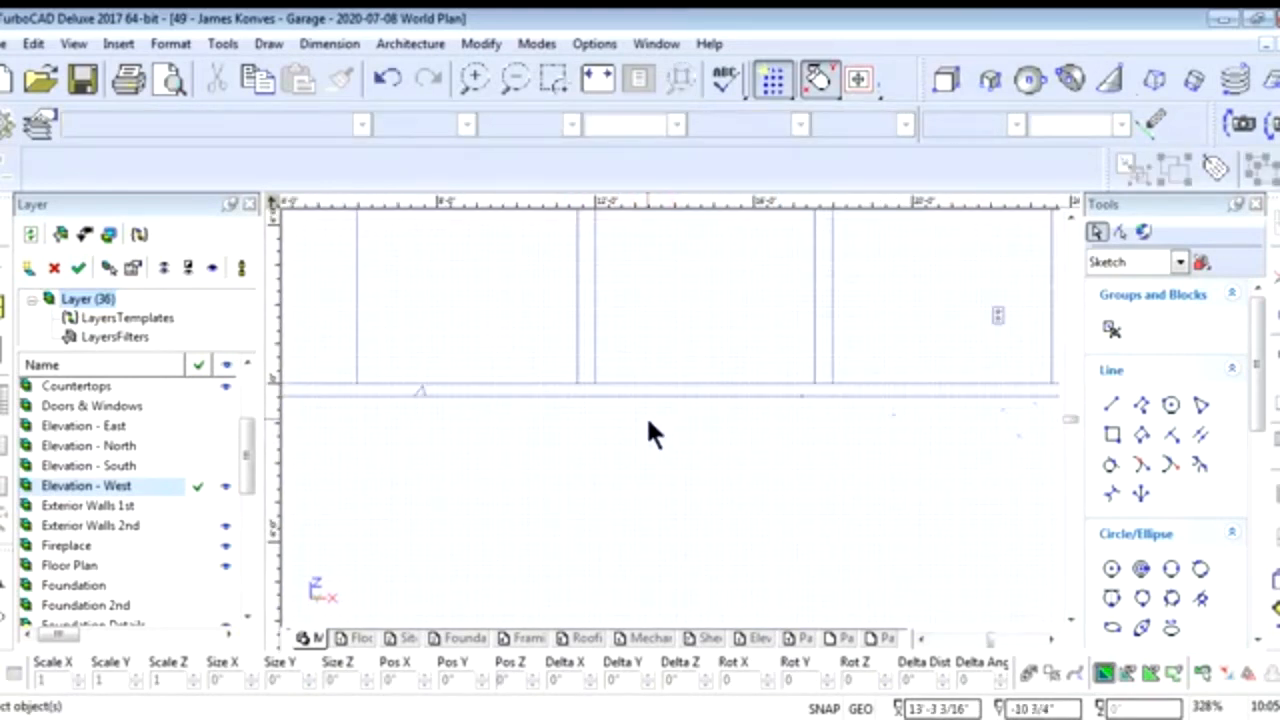
pyautogui.scroll(1, 416, 384)
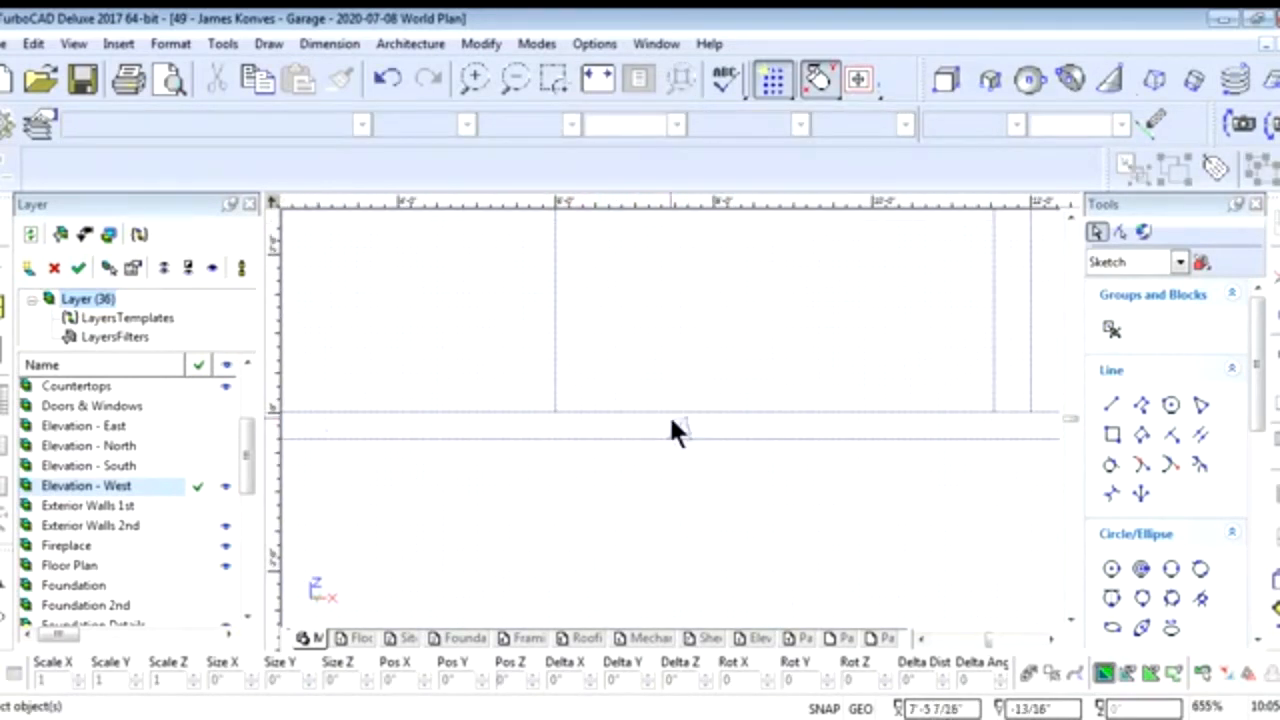
pyautogui.click(717, 435)
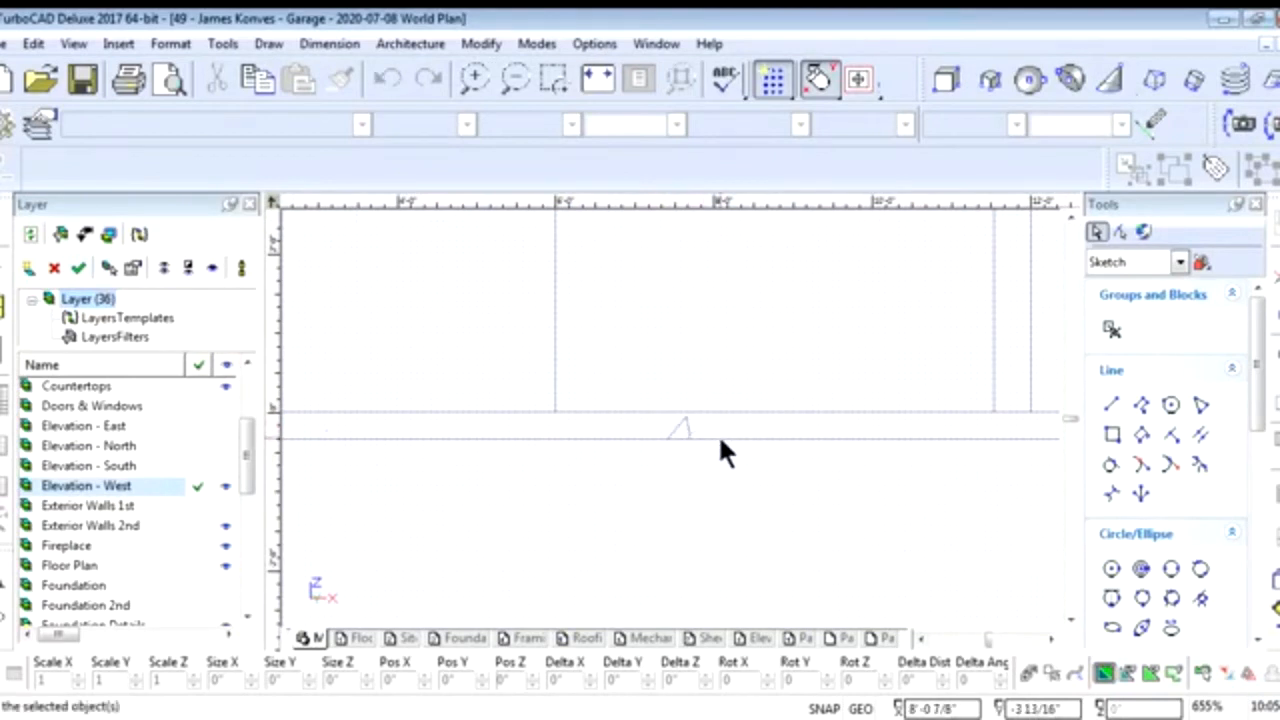
pyautogui.rightClick(718, 434)
pyautogui.click(800, 90)
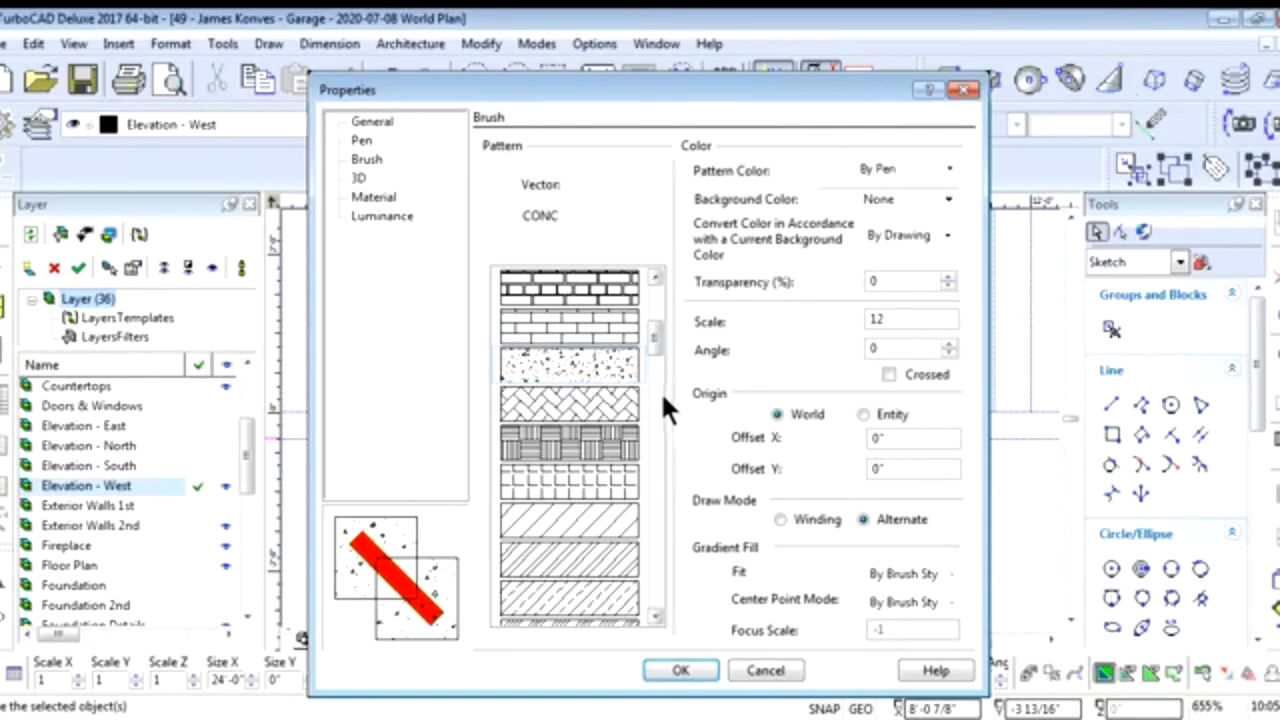
pyautogui.click(656, 615)
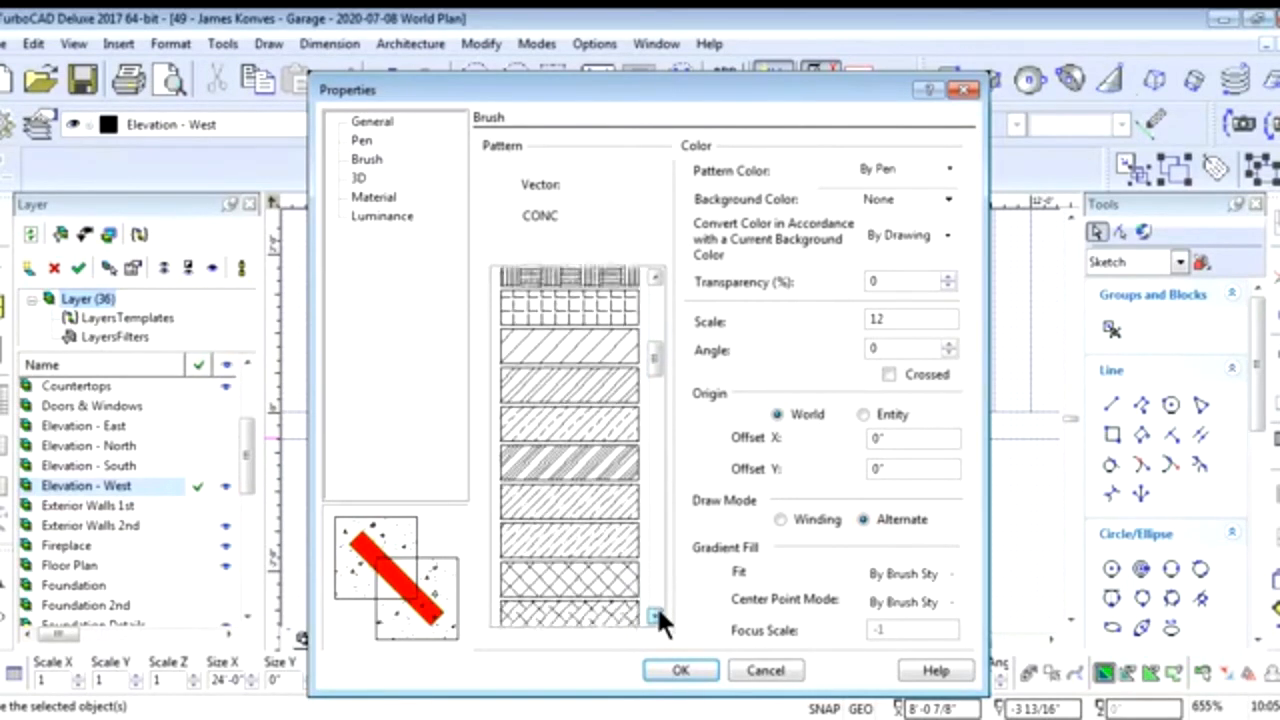
pyautogui.click(628, 532)
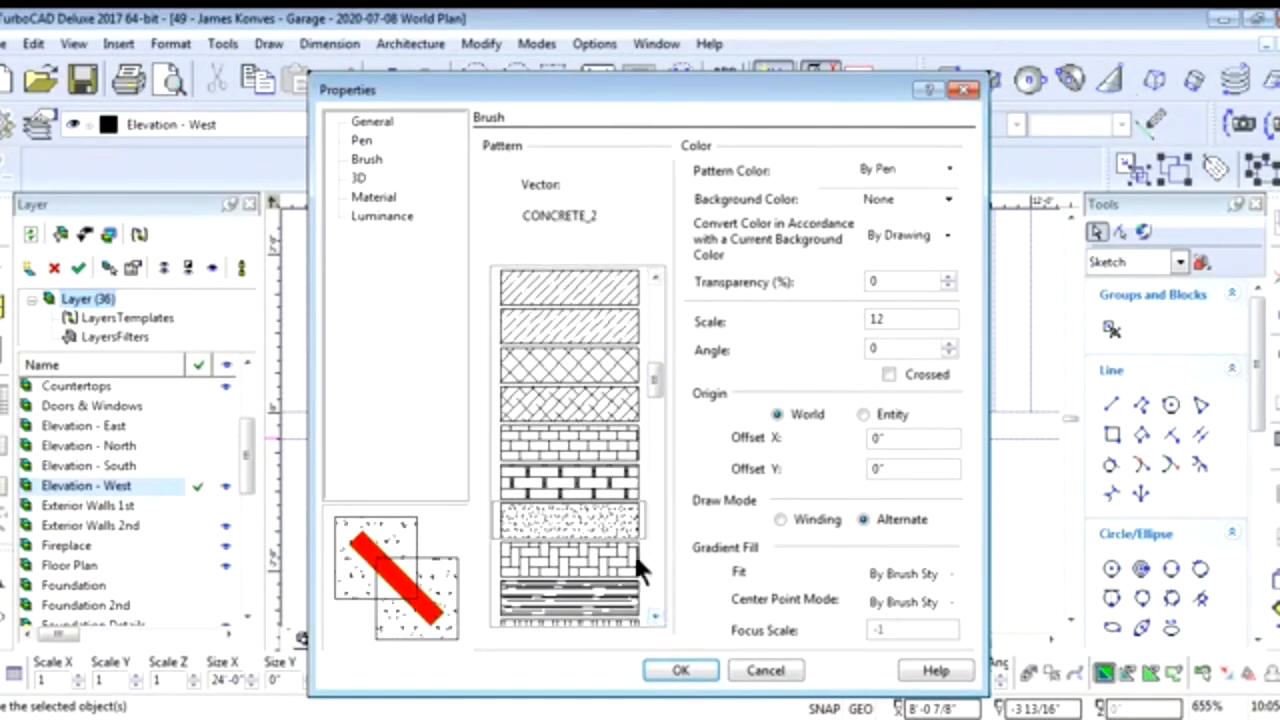
pyautogui.click(680, 668)
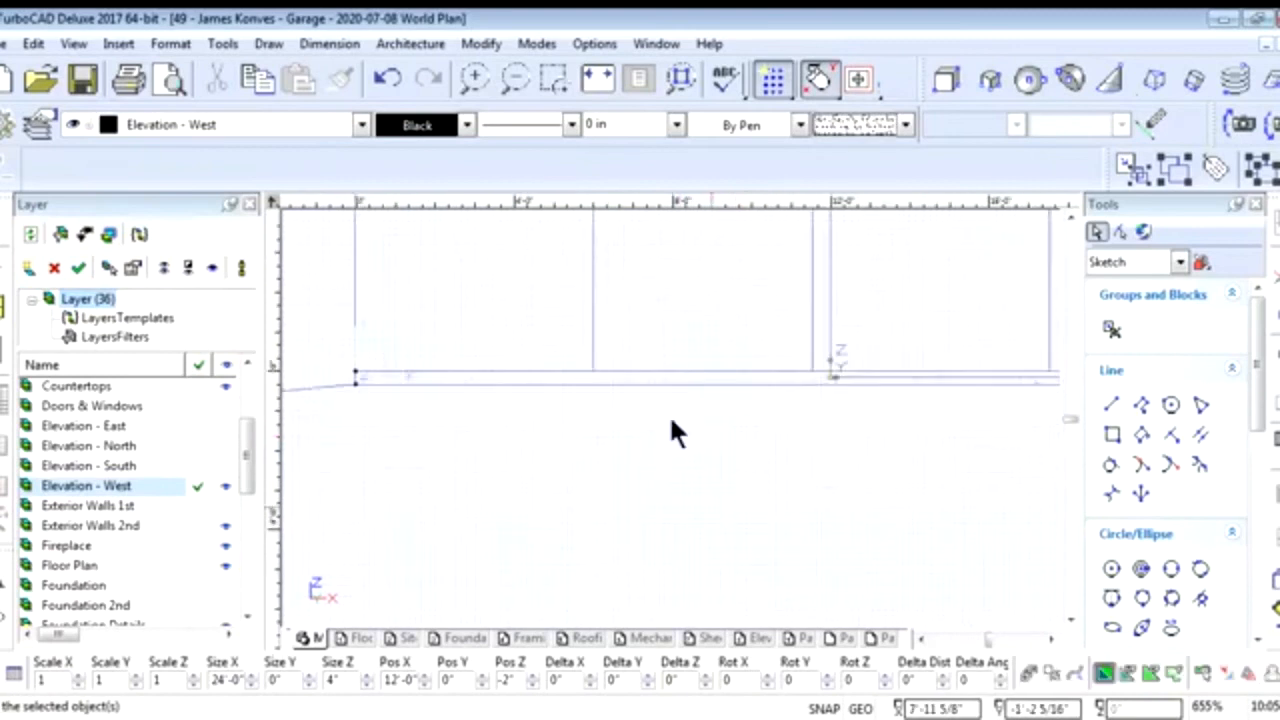
# Draw an irregular polygon about 19' wide beneath the slab's left end, running from the grade line's outer end back along the slab underside
pyautogui.scroll(-3, 671, 420)
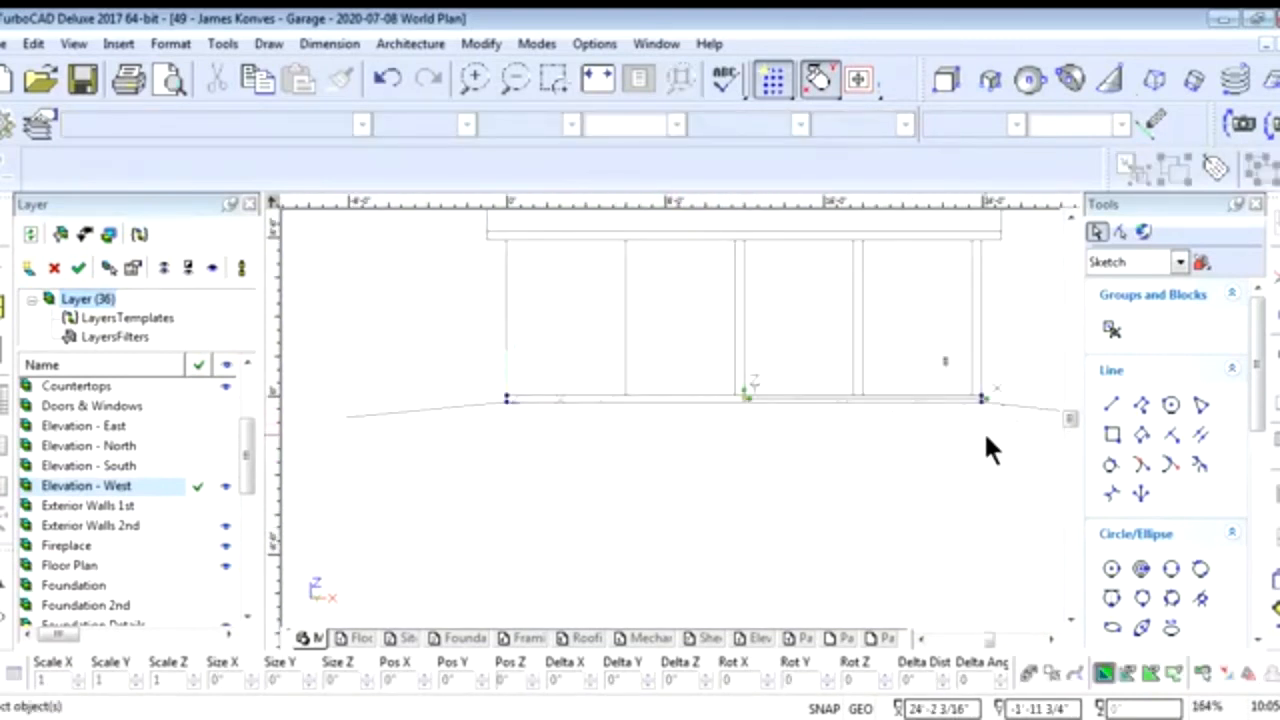
pyautogui.scroll(-1, 643, 425)
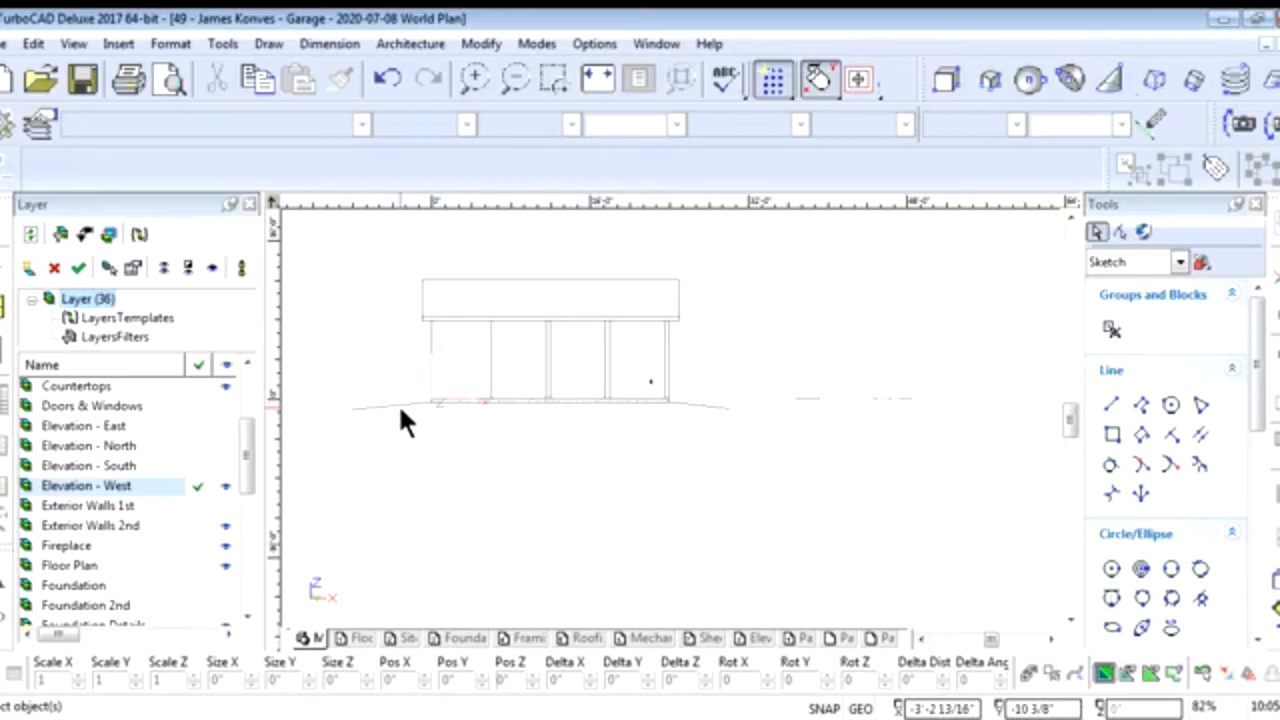
pyautogui.scroll(1, 399, 410)
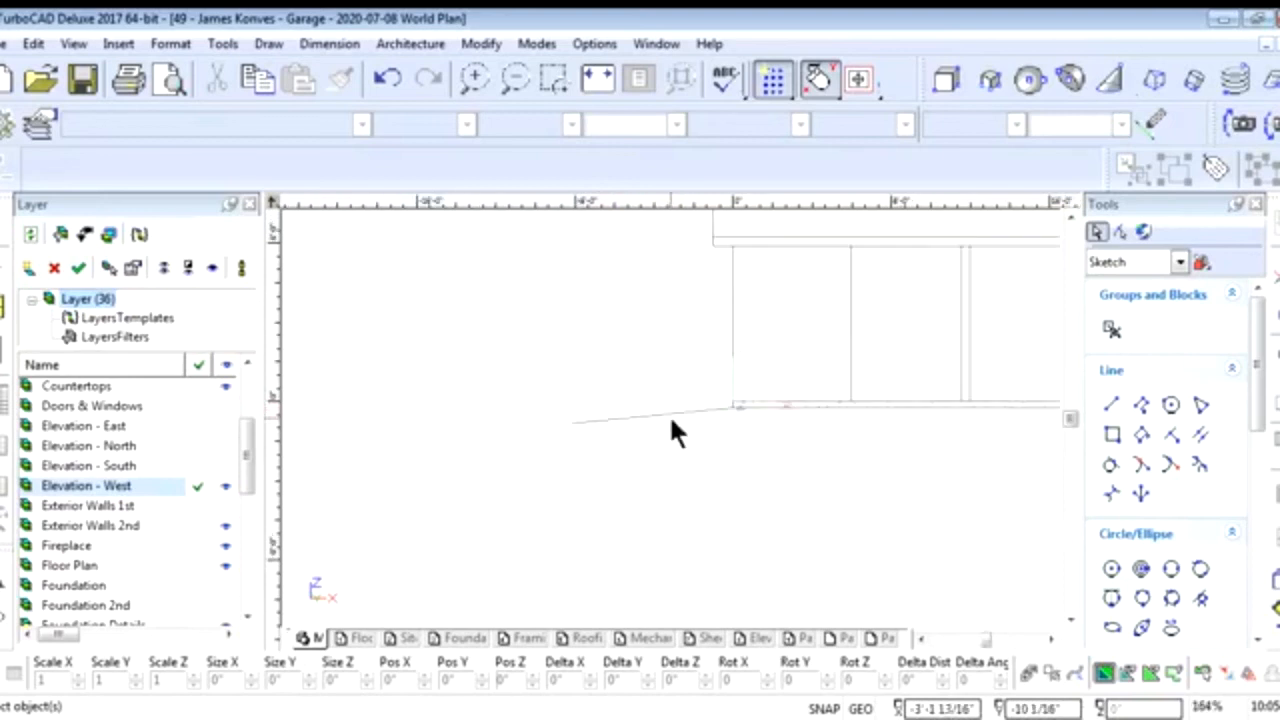
pyautogui.click(1200, 404)
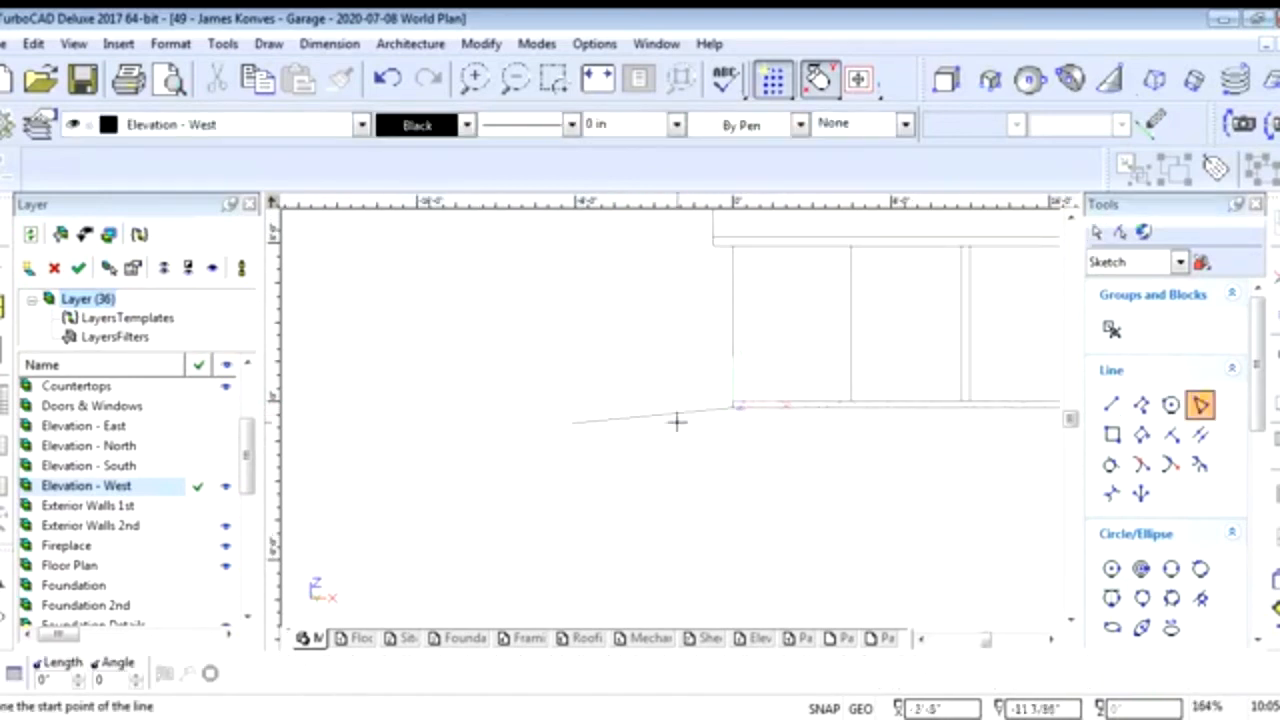
pyautogui.click(570, 424)
pyautogui.click(836, 441)
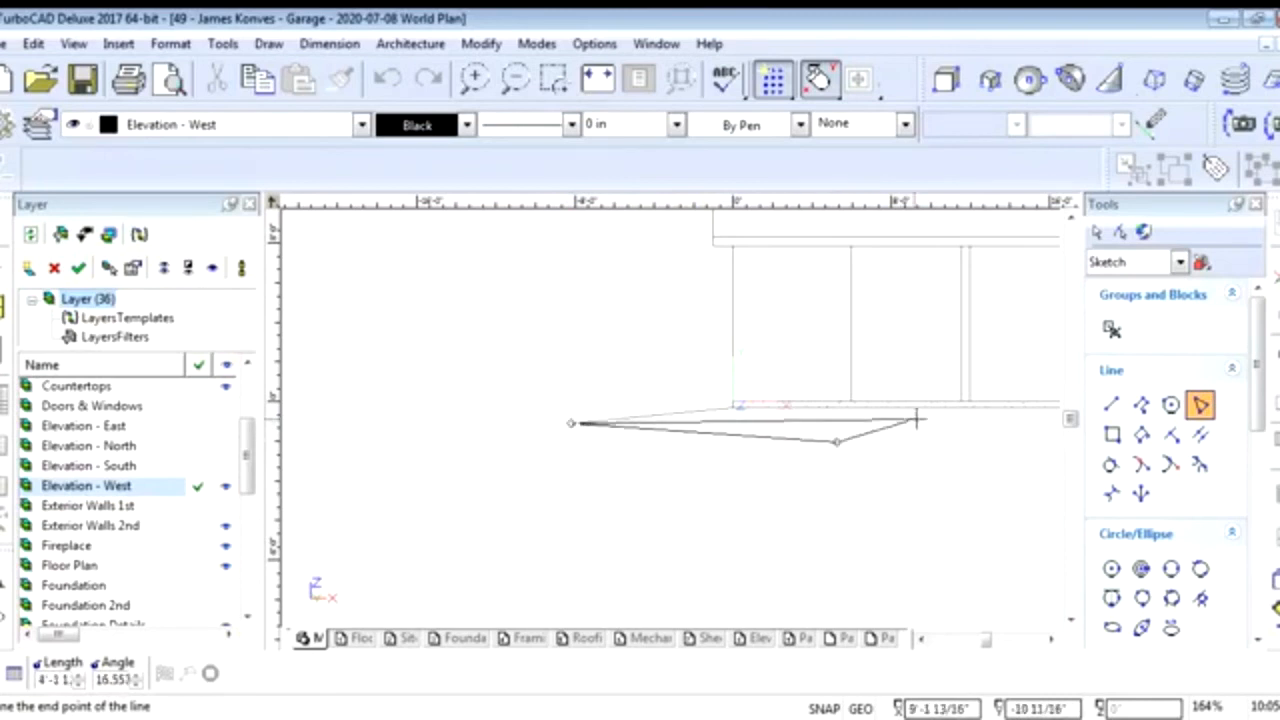
pyautogui.moveTo(946, 400); pyautogui.dragTo(670, 420, button='middle')
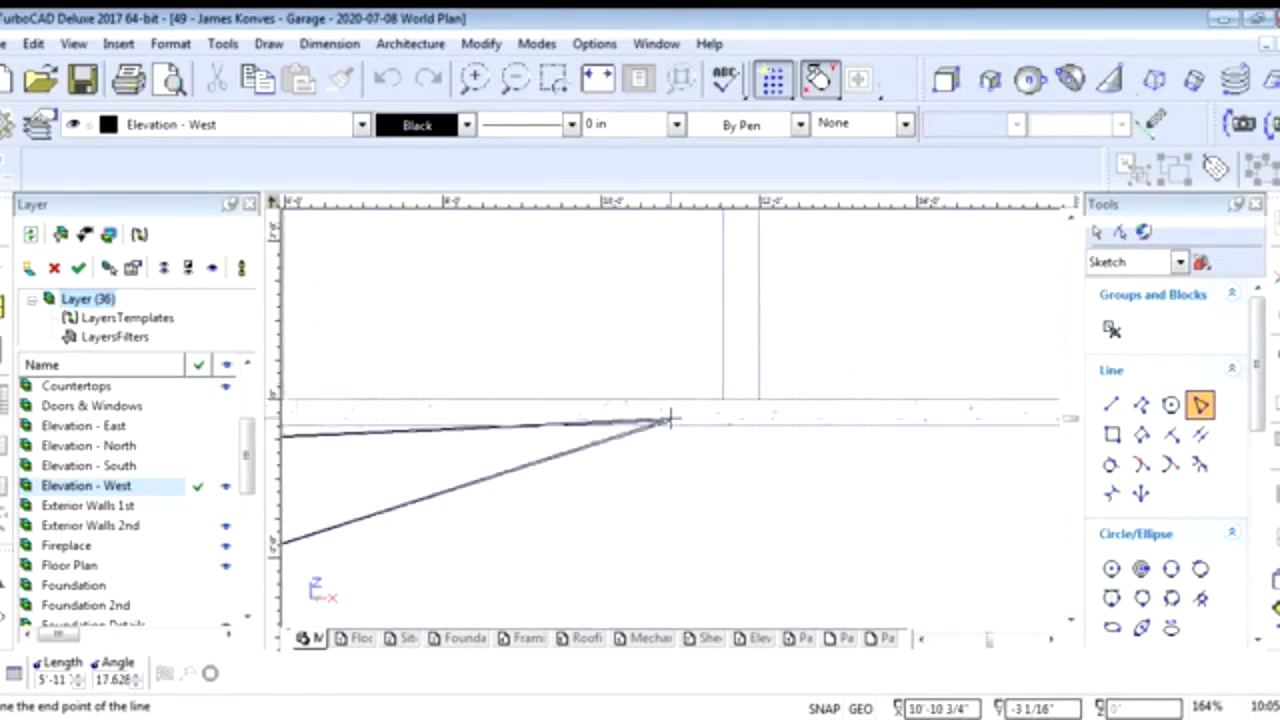
pyautogui.scroll(2, 670, 420)
pyautogui.scroll(-6, 441, 434)
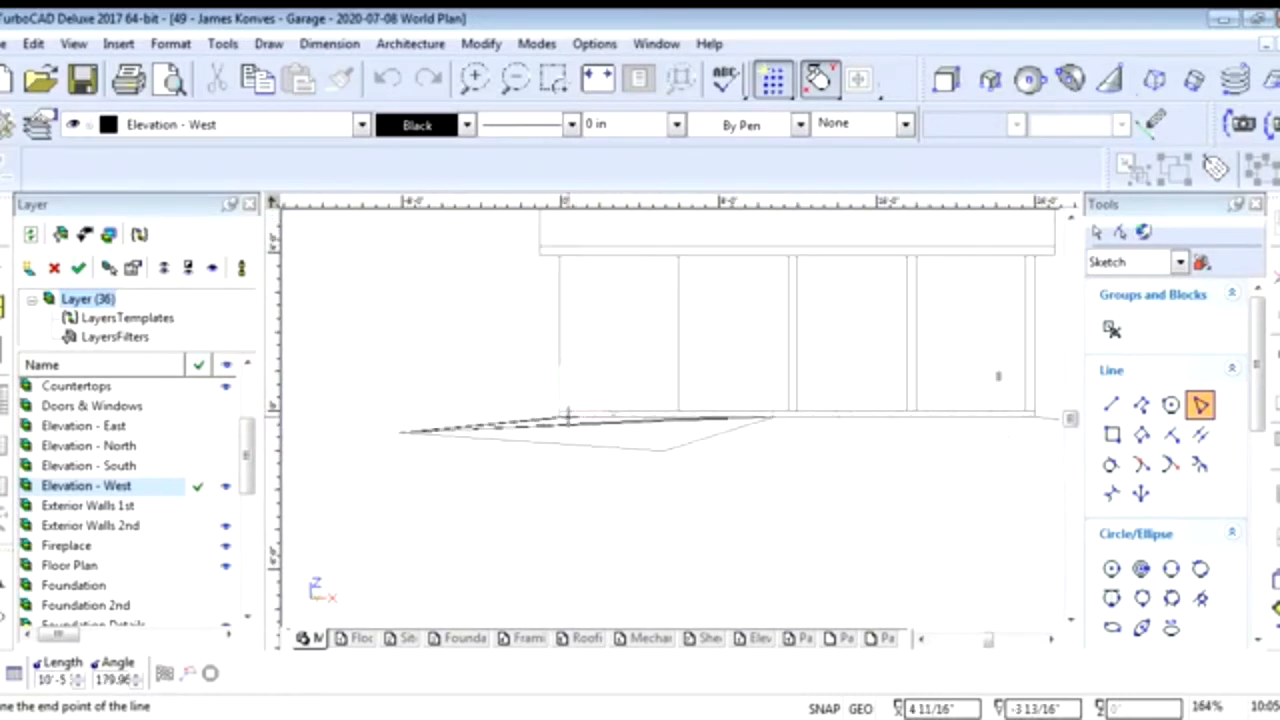
pyautogui.click(561, 417)
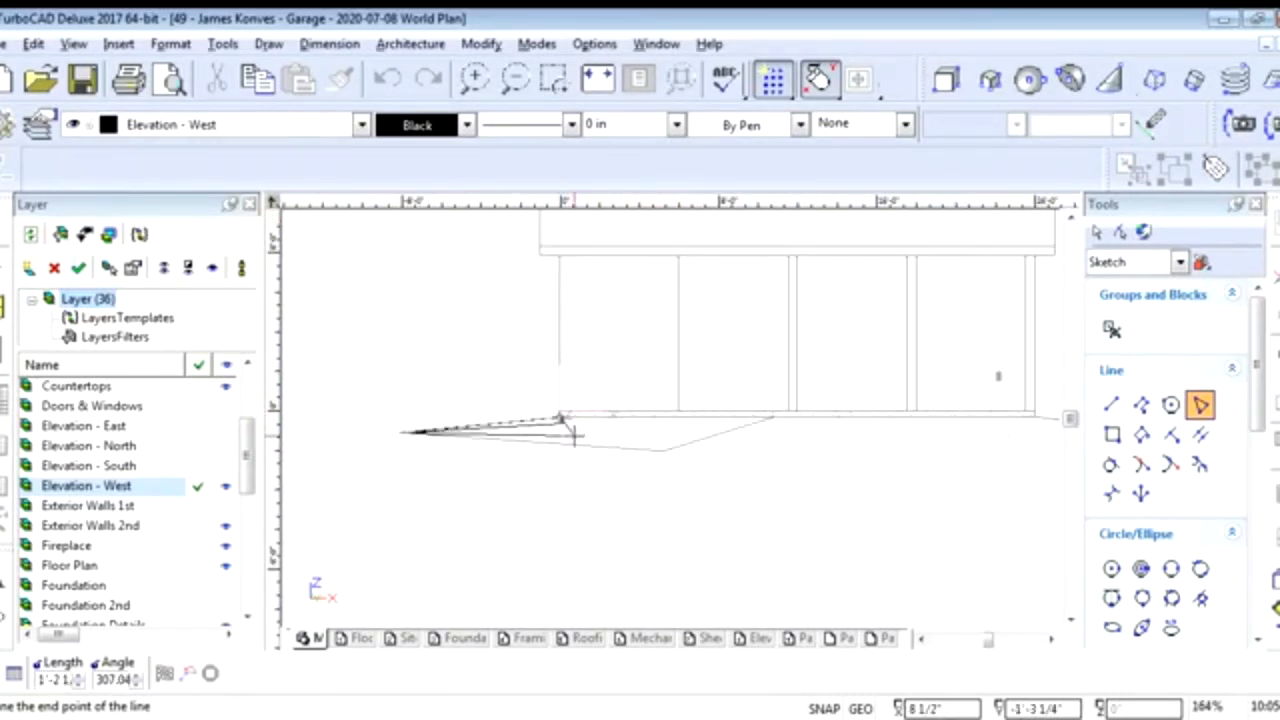
pyautogui.hotkey('alt', 'F2')
pyautogui.press('space')
# Fill the left ground polygon with the SAND brush pattern and give it a blank outline pattern
pyautogui.click(654, 448)
pyautogui.rightClick(654, 448)
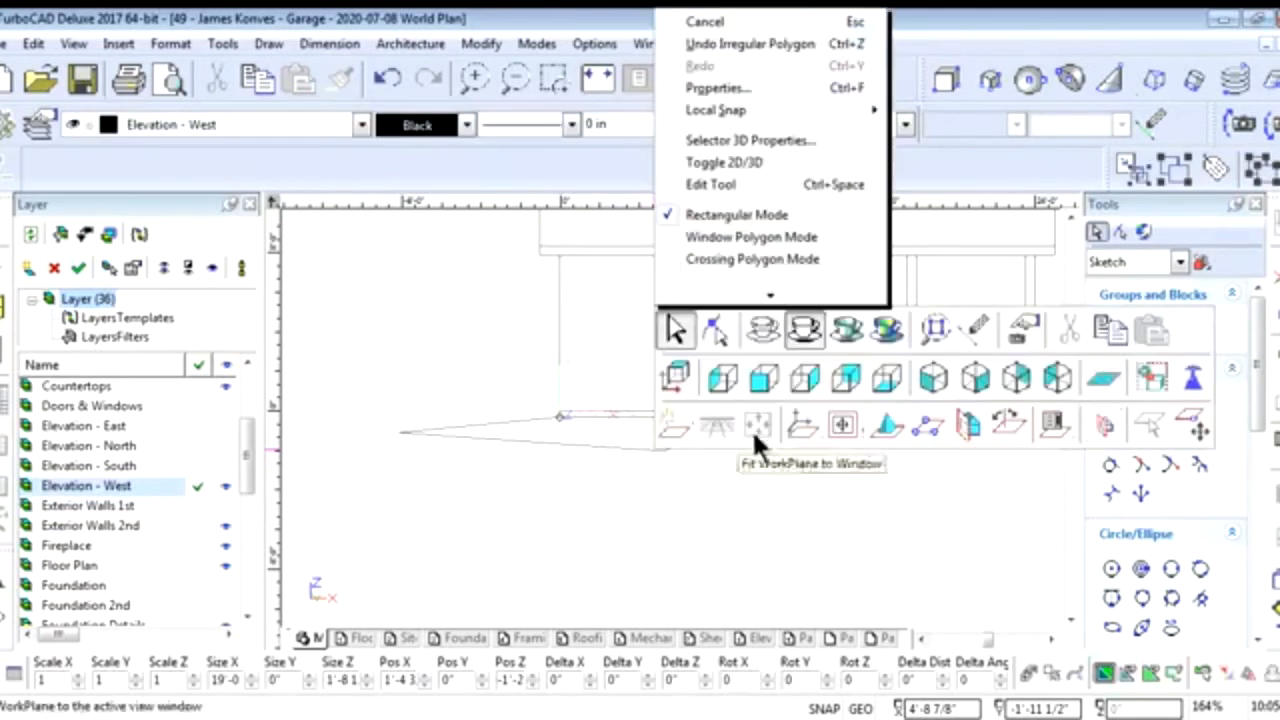
pyautogui.click(718, 87)
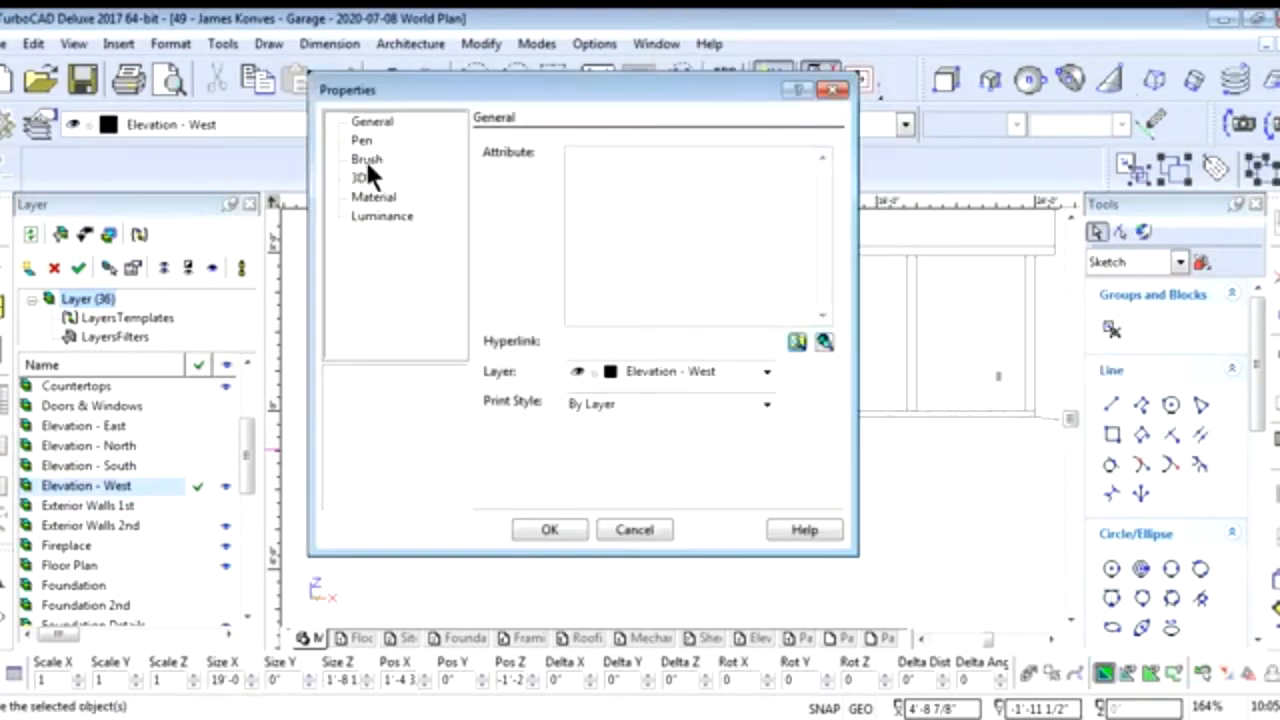
pyautogui.click(366, 160)
pyautogui.scroll(-2, 654, 423)
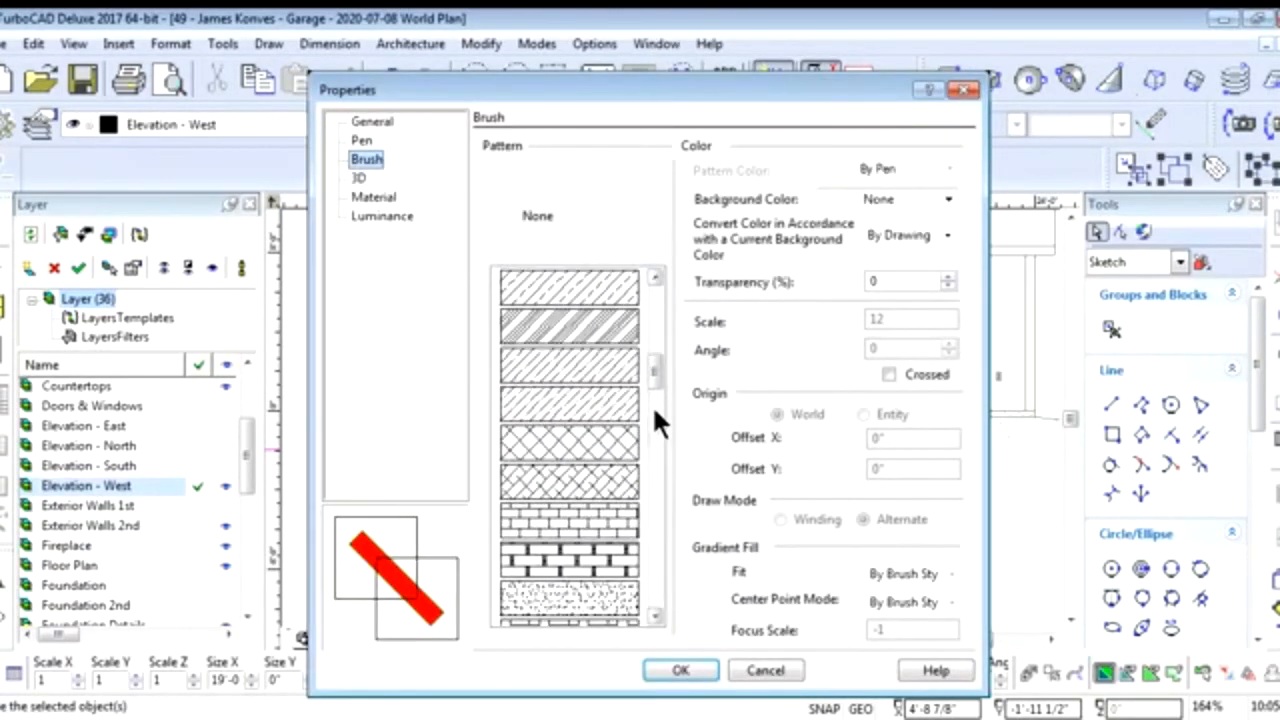
pyautogui.moveTo(651, 359)
pyautogui.mouseDown()
pyautogui.moveTo(655, 324)
pyautogui.moveTo(660, 384)
pyautogui.mouseUp()
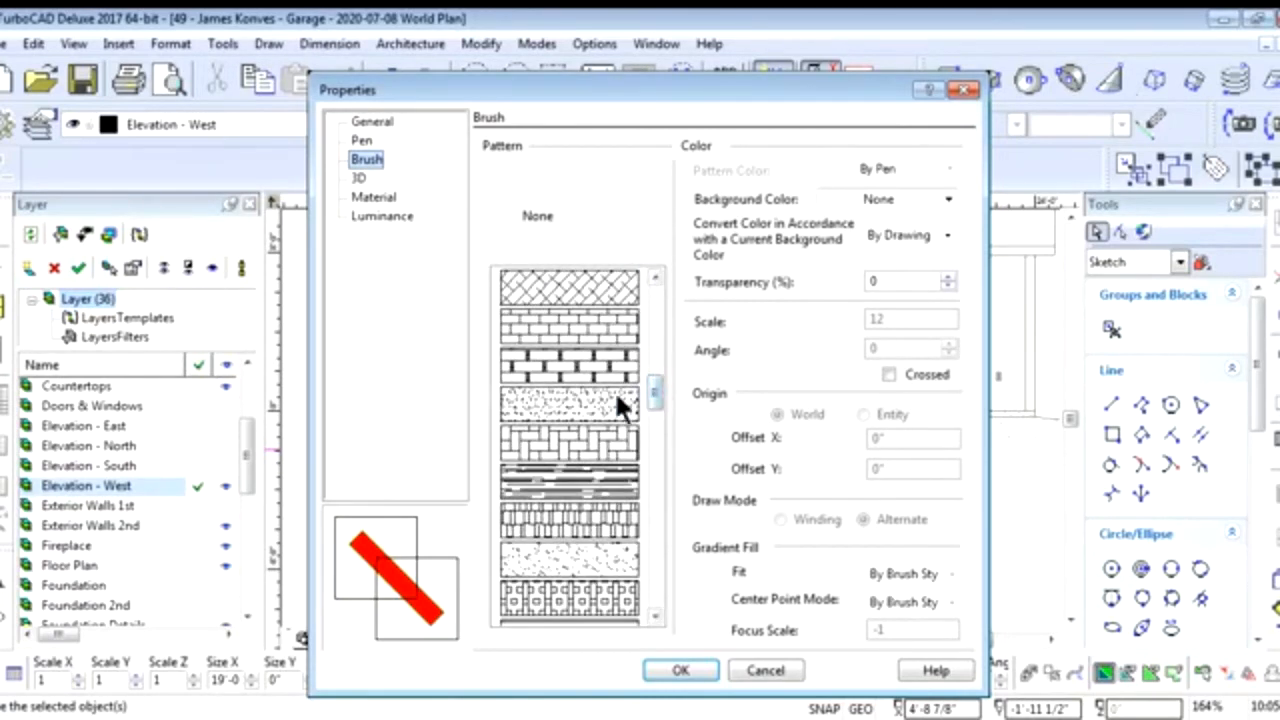
pyautogui.click(587, 550)
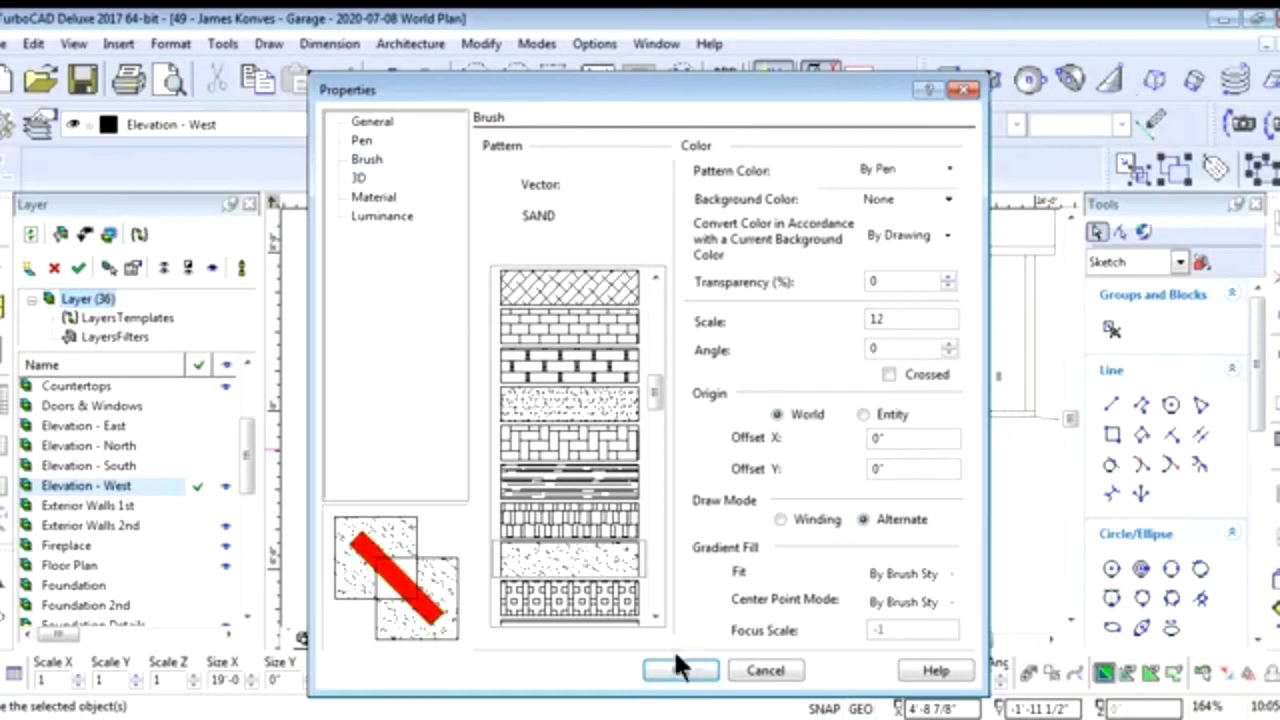
pyautogui.click(358, 140)
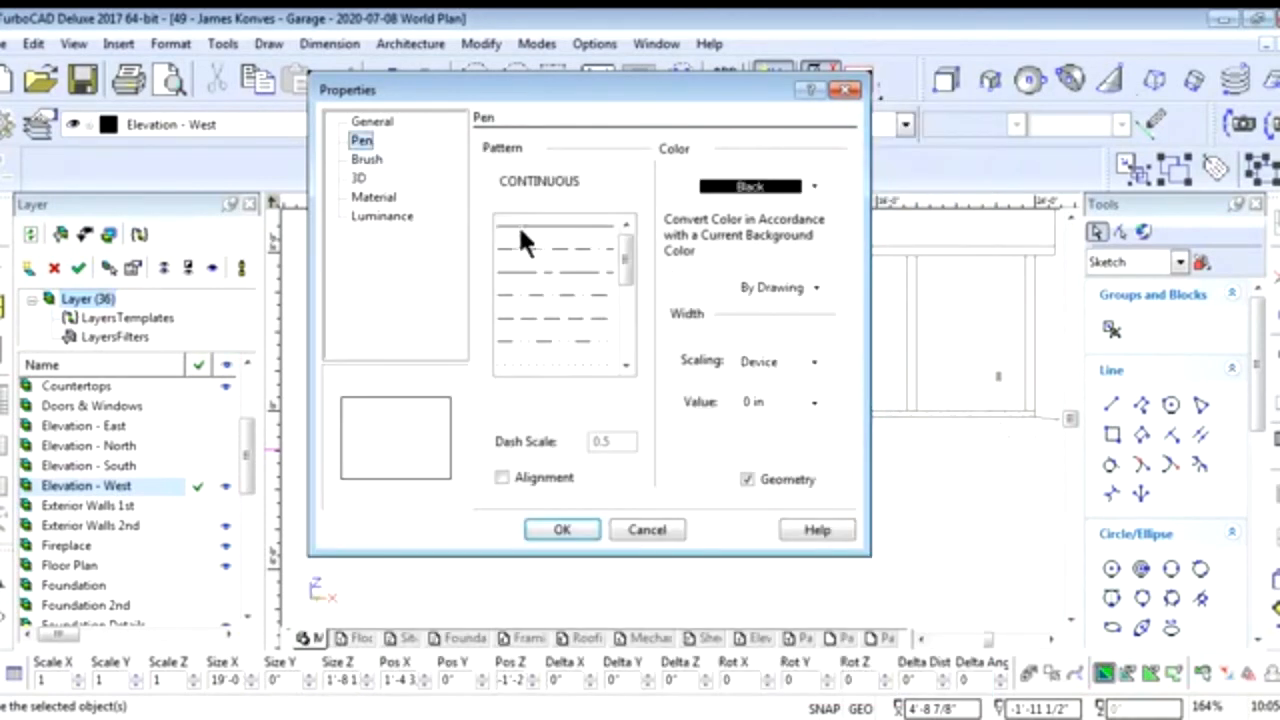
pyautogui.moveTo(624, 262); pyautogui.dragTo(621, 304)
pyautogui.click(592, 318)
pyautogui.click(590, 528)
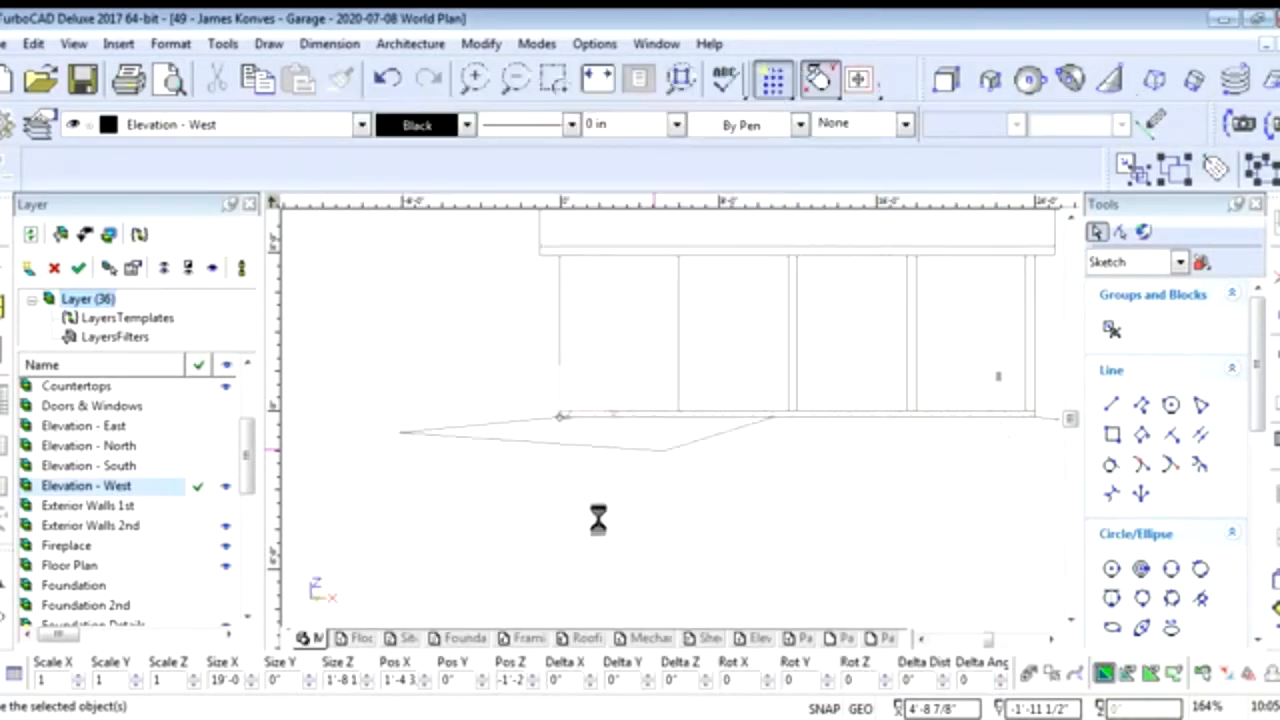
pyautogui.click(868, 441)
pyautogui.scroll(-1, 876, 439)
pyautogui.scroll(1, 674, 391)
pyautogui.scroll(-1, 662, 412)
pyautogui.scroll(1, 669, 414)
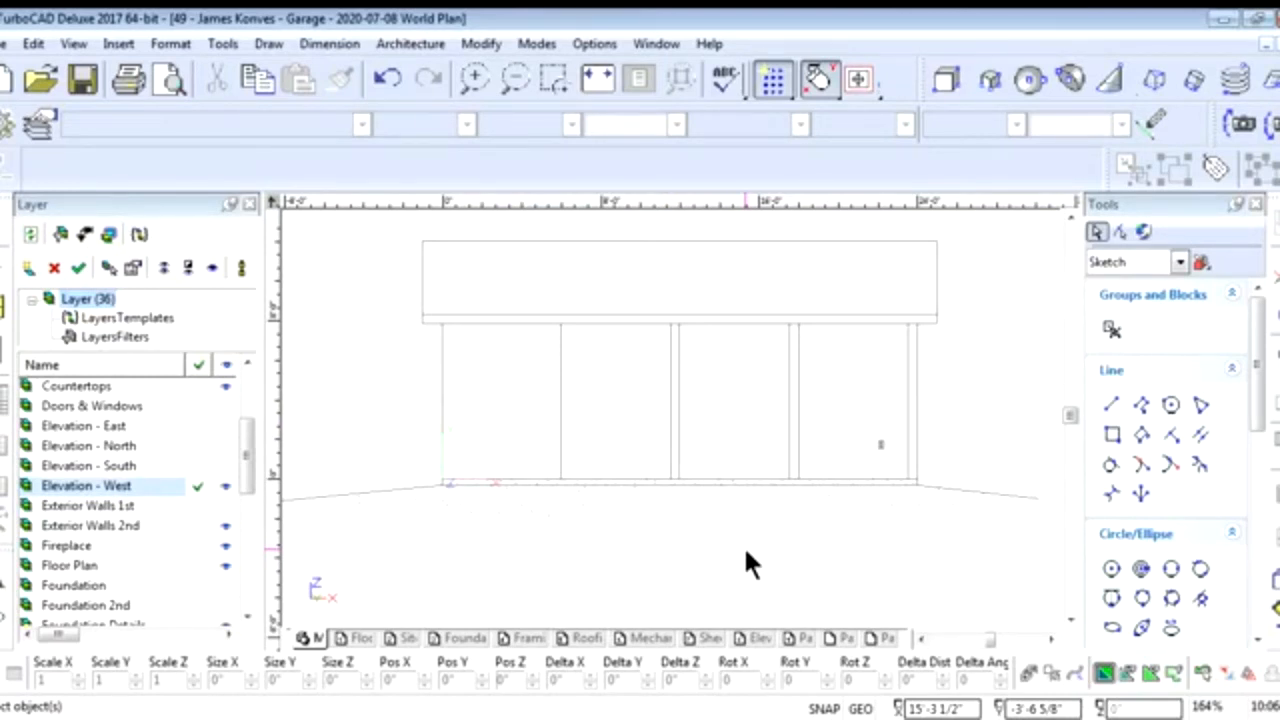
# Switch to the right-side view, hide the Elevation - West layer, and show the Elevation - North and Exterior Walls 1st layers
pyautogui.rightClick(729, 433)
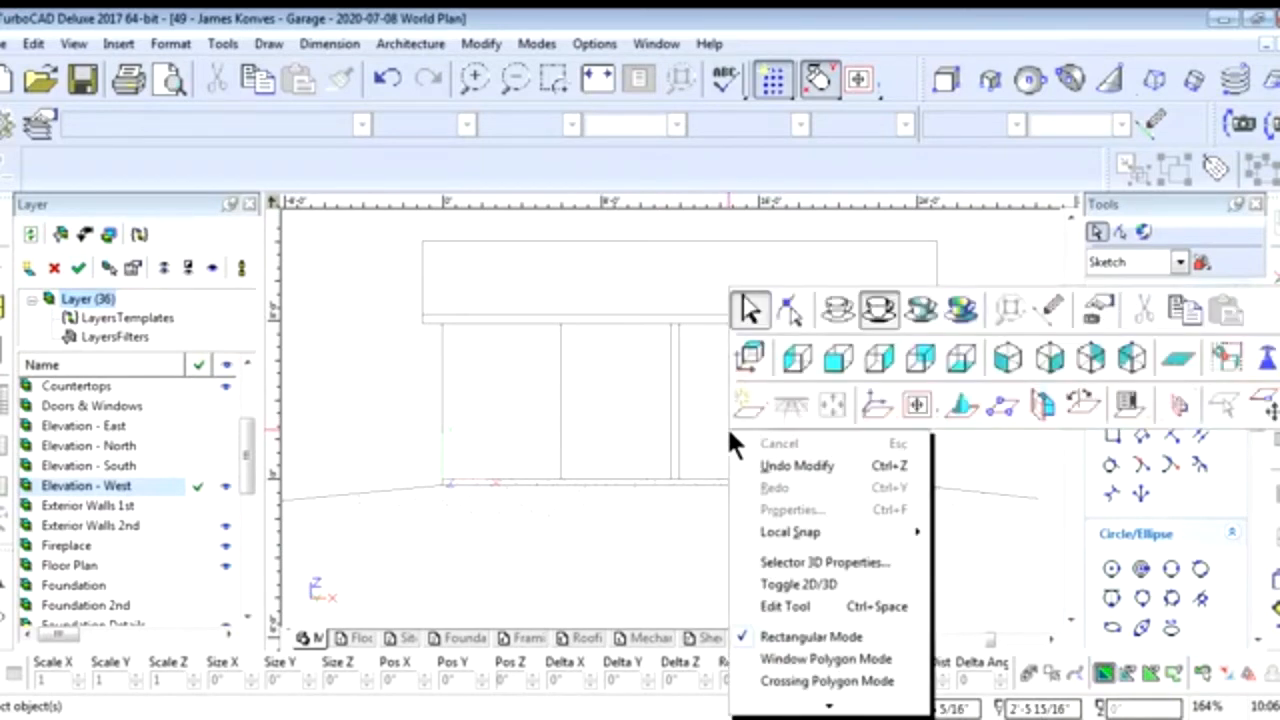
pyautogui.click(871, 356)
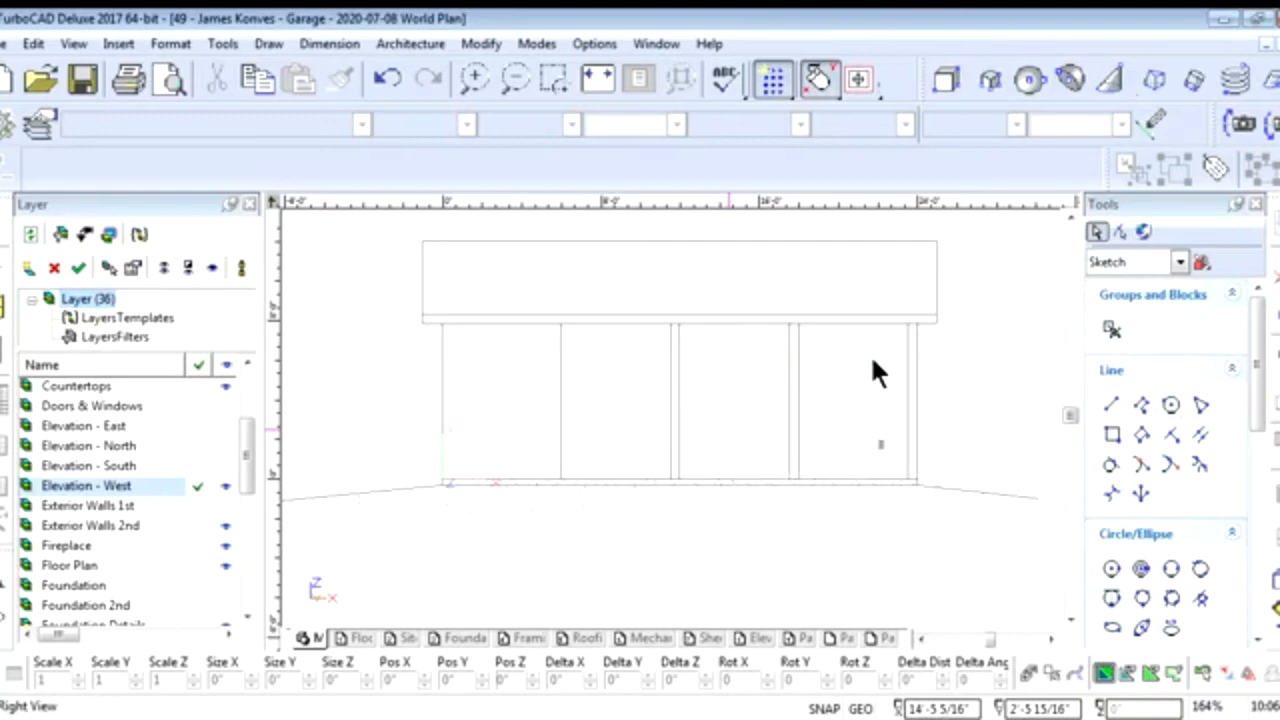
pyautogui.click(226, 445)
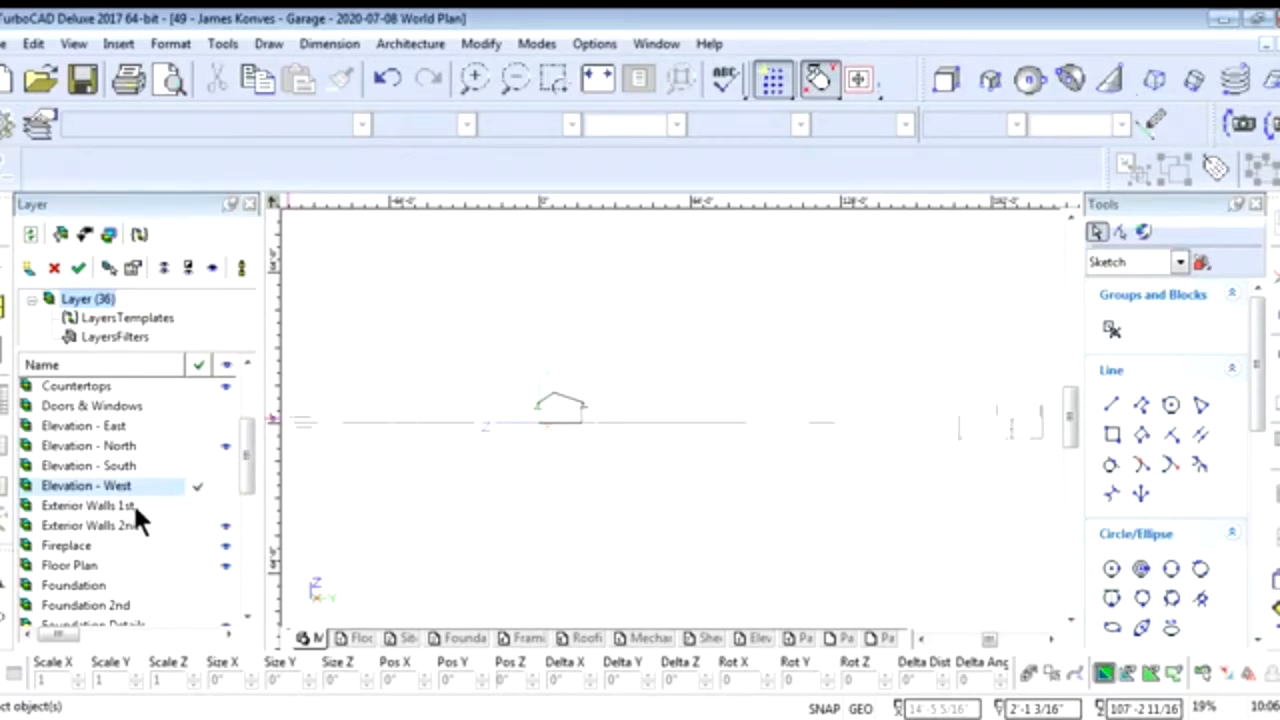
pyautogui.click(225, 505)
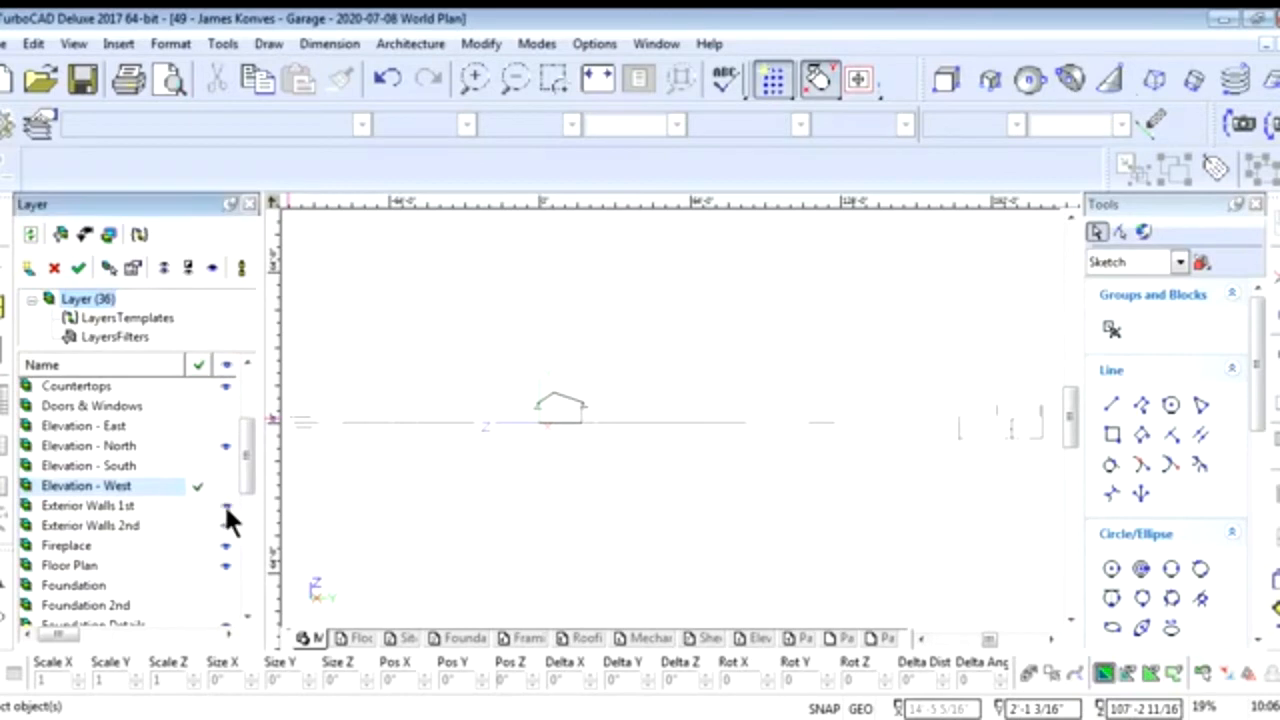
pyautogui.scroll(4, 563, 421)
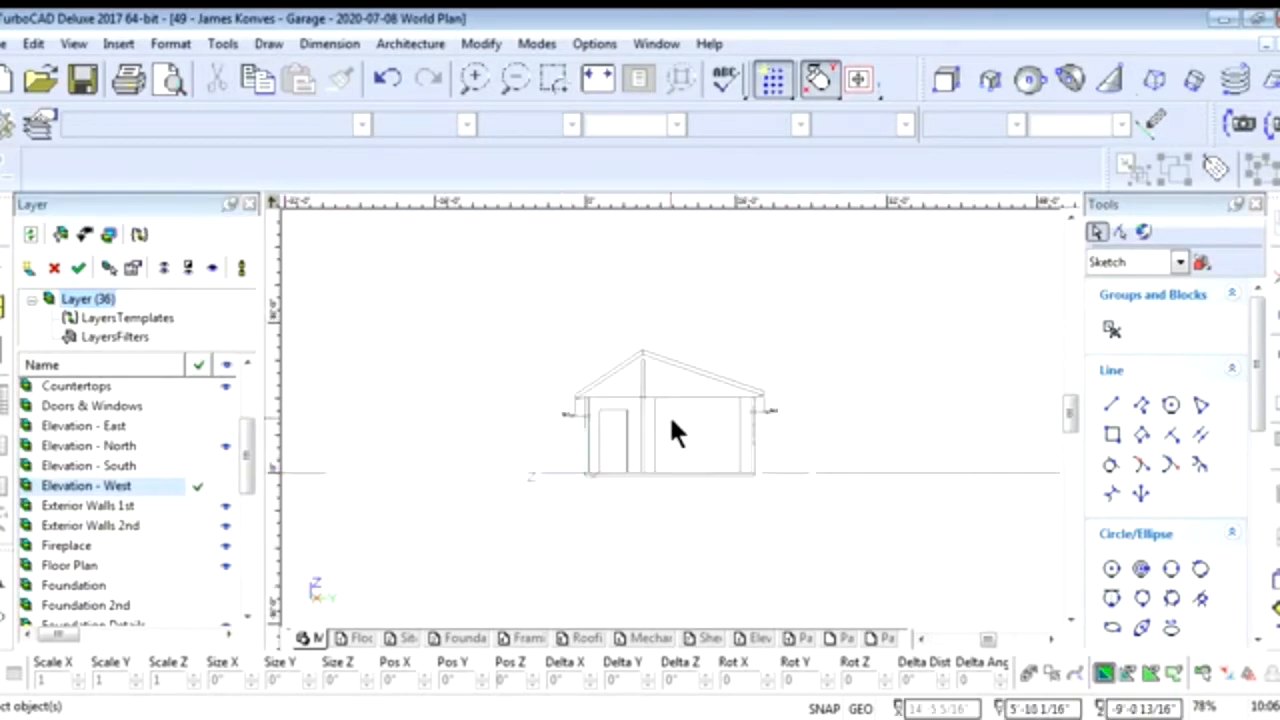
pyautogui.scroll(2, 688, 440)
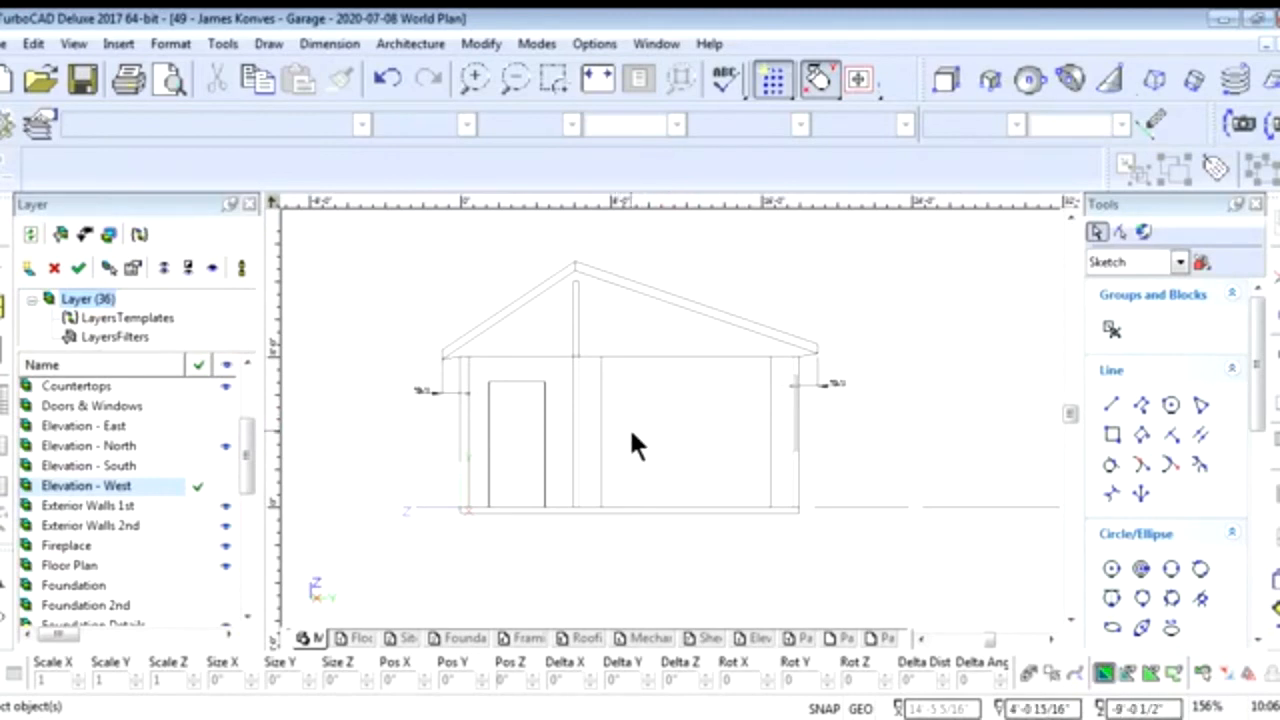
pyautogui.scroll(2, 632, 443)
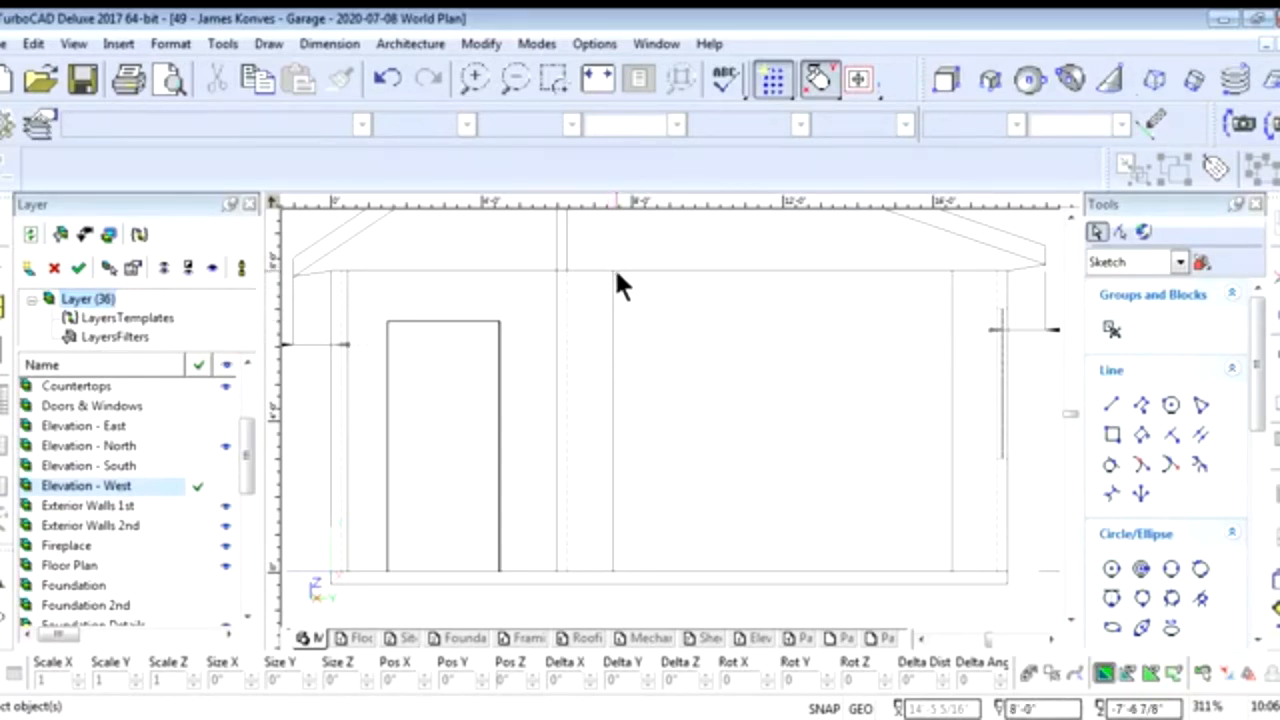
# Make the Elevation - South layer visible and set it as the current layer
pyautogui.click(1111, 434)
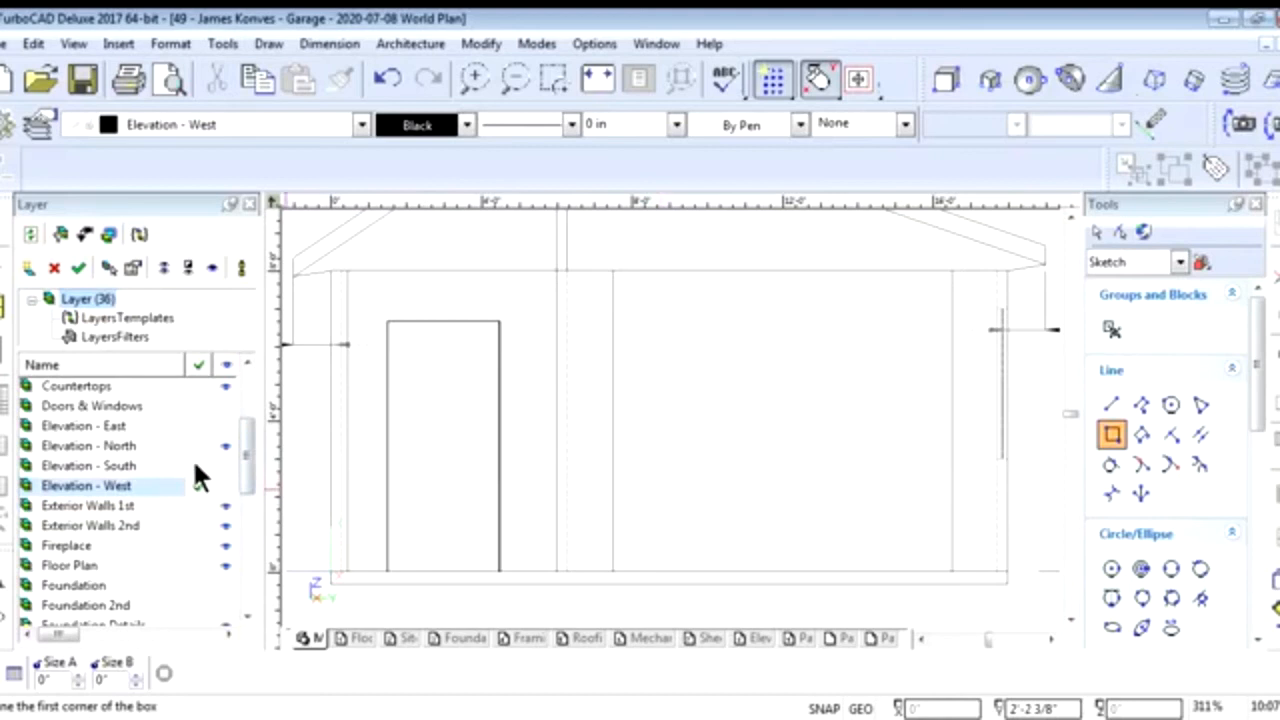
pyautogui.click(224, 462)
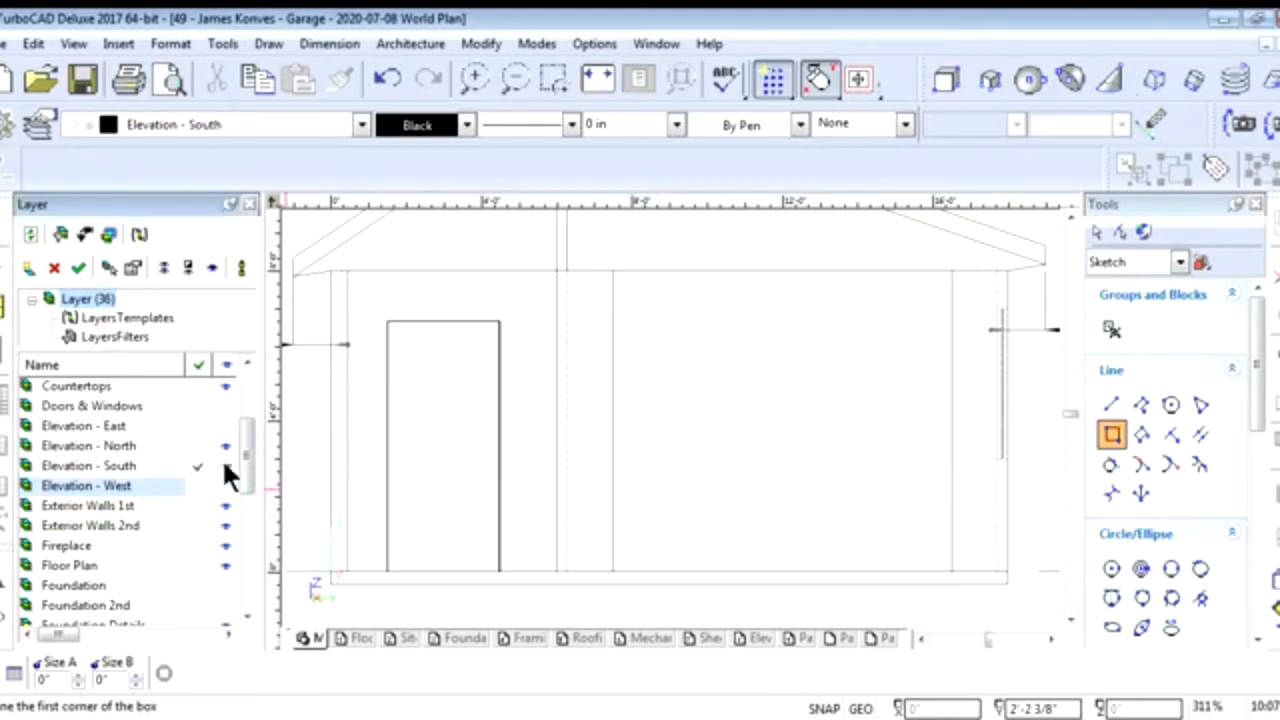
pyautogui.click(204, 464)
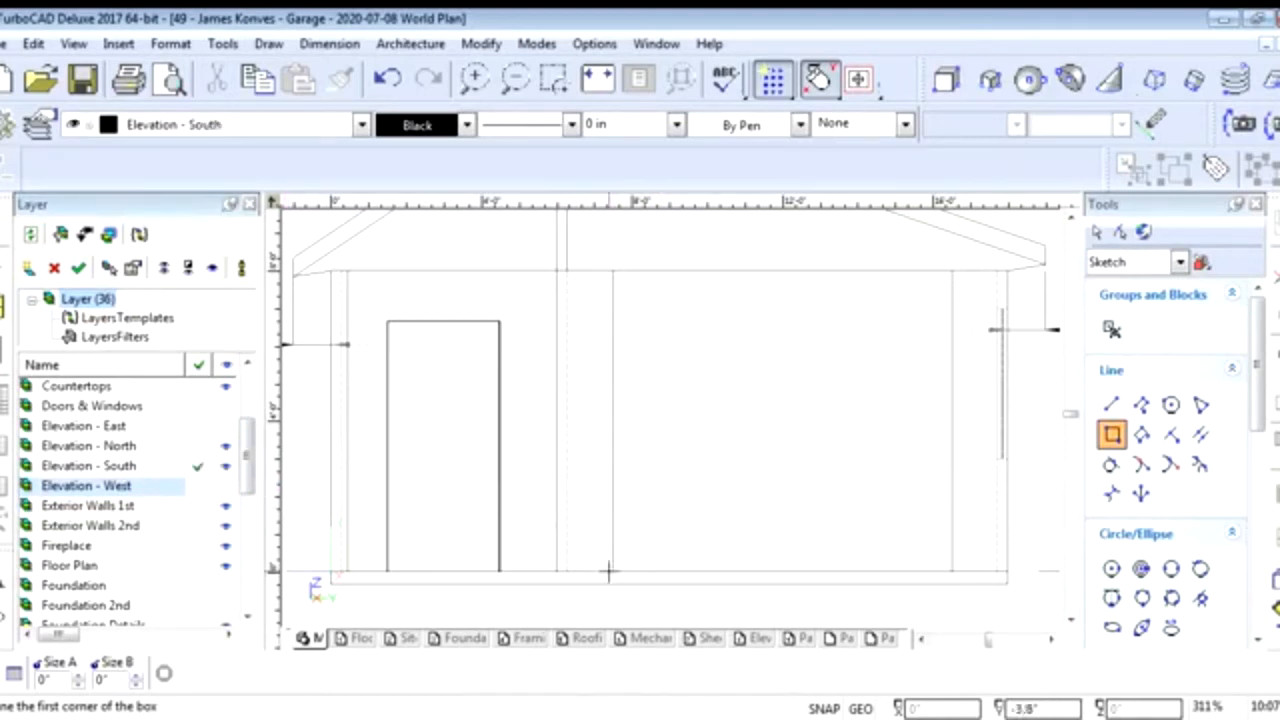
pyautogui.click(613, 573)
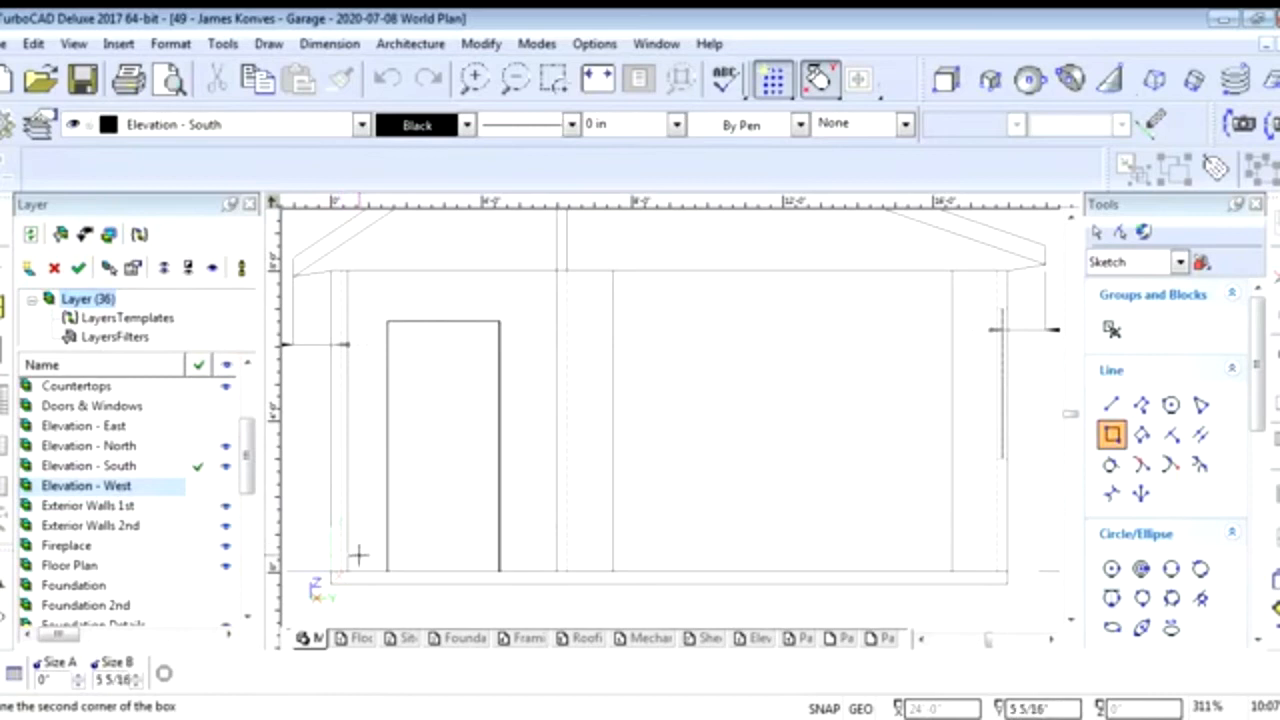
pyautogui.press('Escape')
pyautogui.press('Escape')
# Align the workplane with the current view and draw a 9' by 7' rectangle from the wide opening's lower-left corner
pyautogui.moveTo(1264, 420); pyautogui.dragTo(1265, 628)
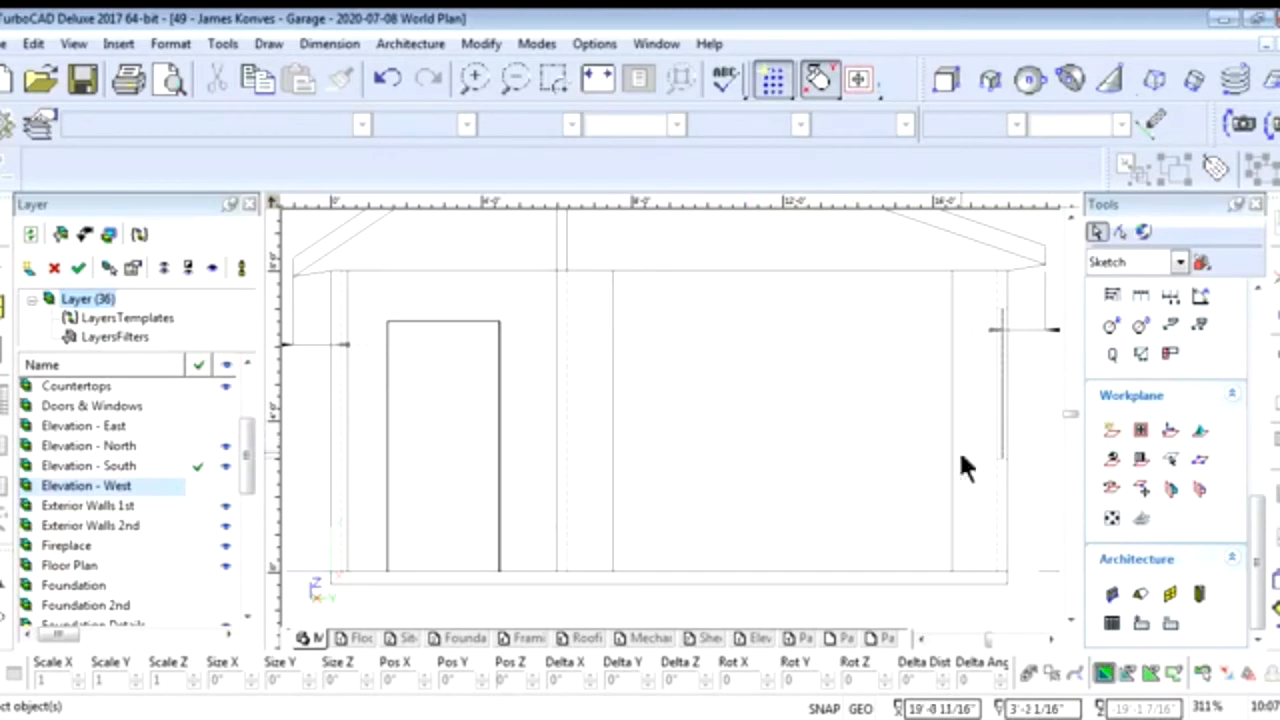
pyautogui.moveTo(1254, 586); pyautogui.dragTo(1266, 358)
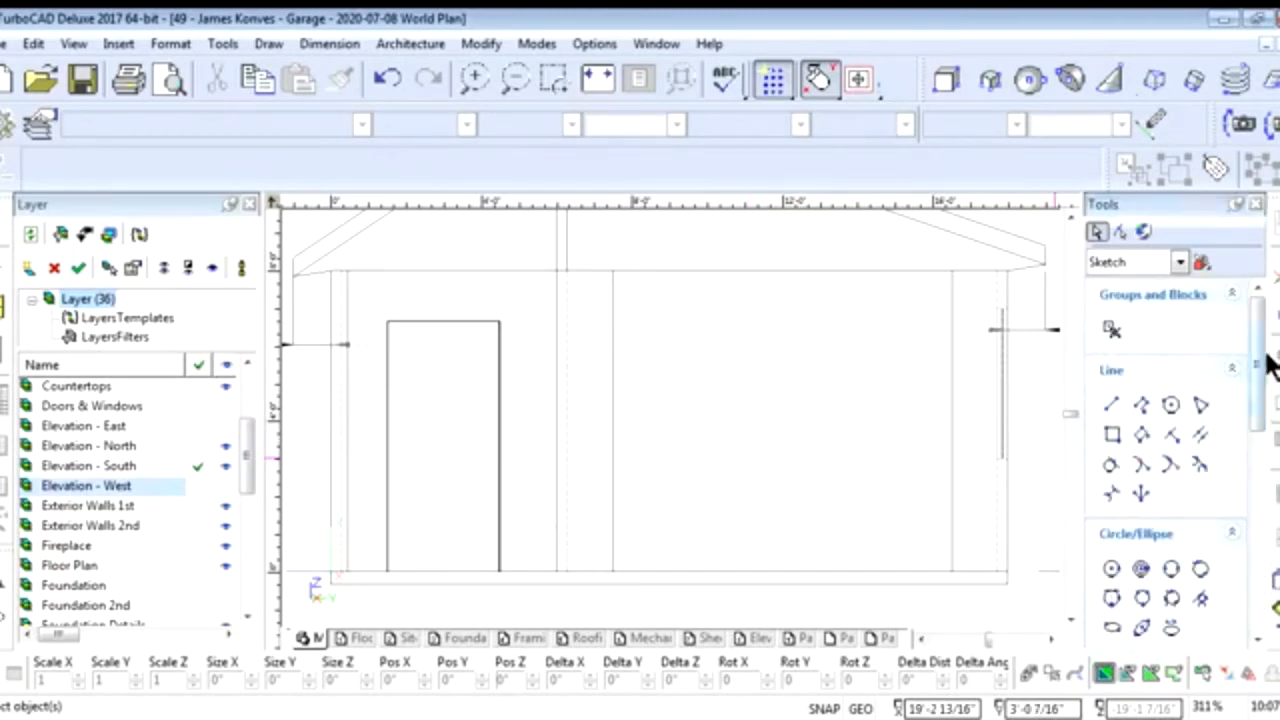
pyautogui.click(1111, 434)
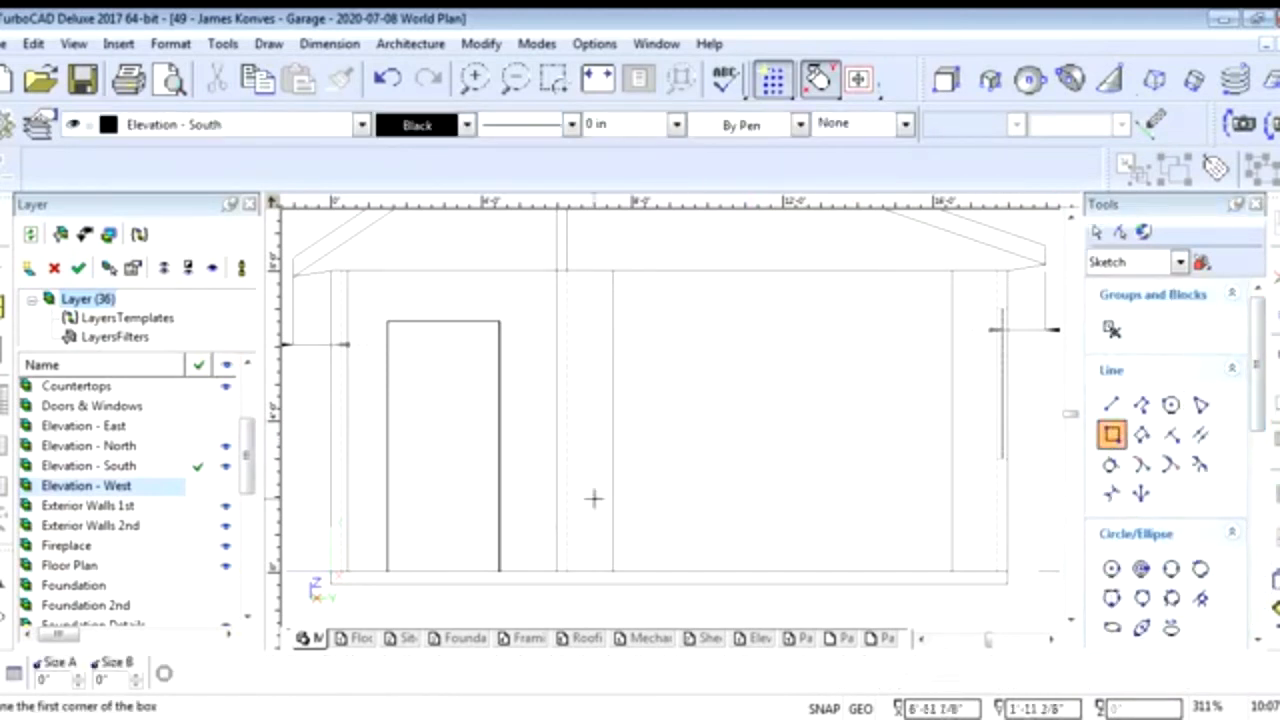
pyautogui.click(612, 572)
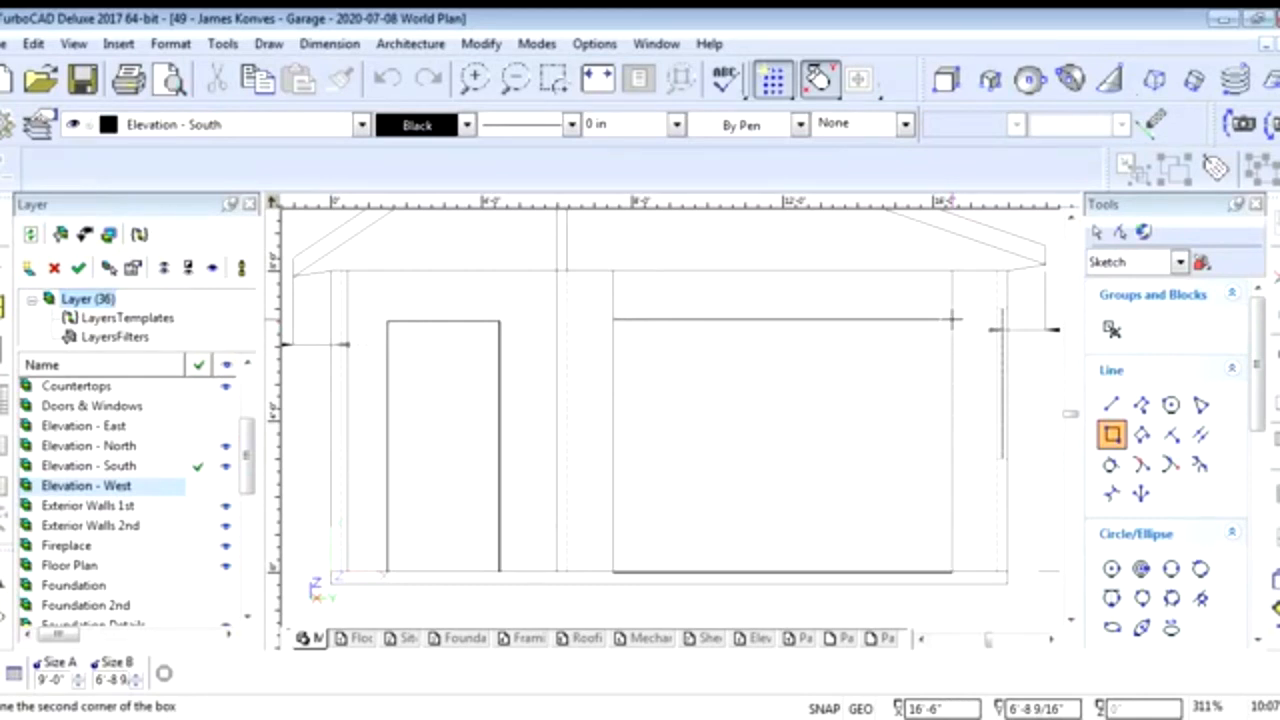
pyautogui.press('Tab')
pyautogui.write("7'")
pyautogui.press('Return')
pyautogui.press('space')
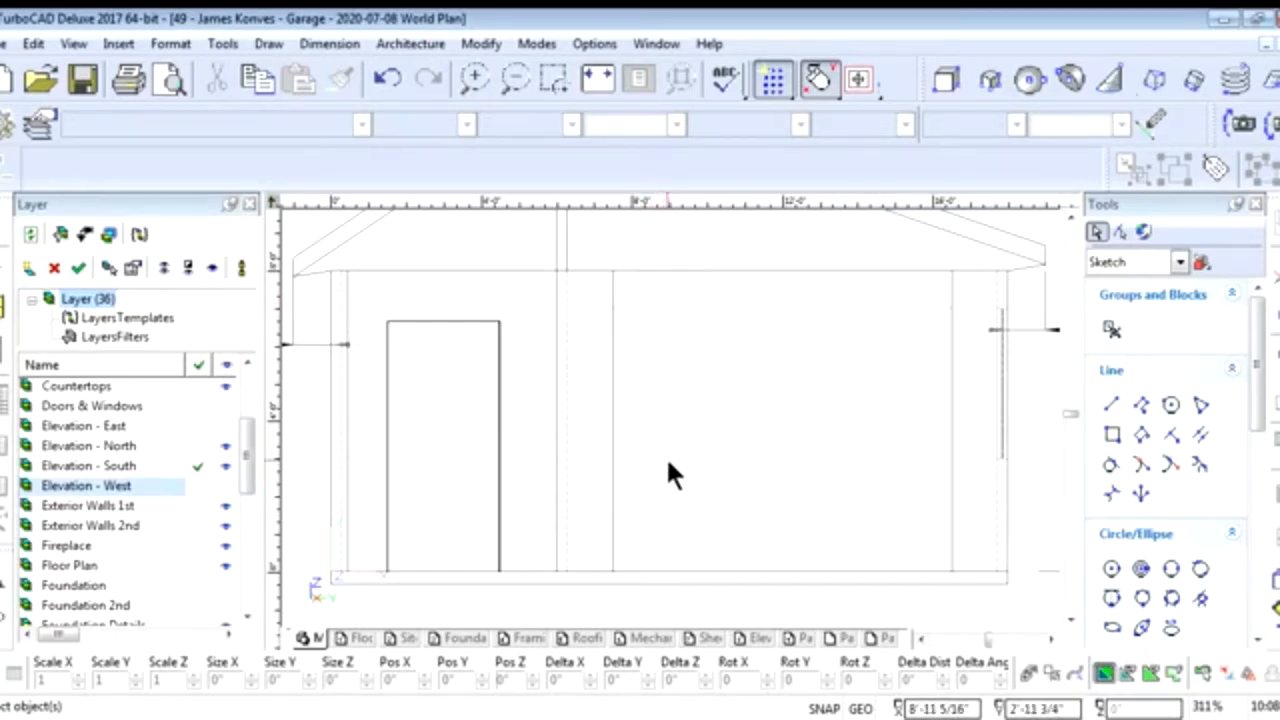
# Switch the view from hidden-line display to wireframe and ready the Rectangle tool on the Elevation - South layer
pyautogui.rightClick(597, 312)
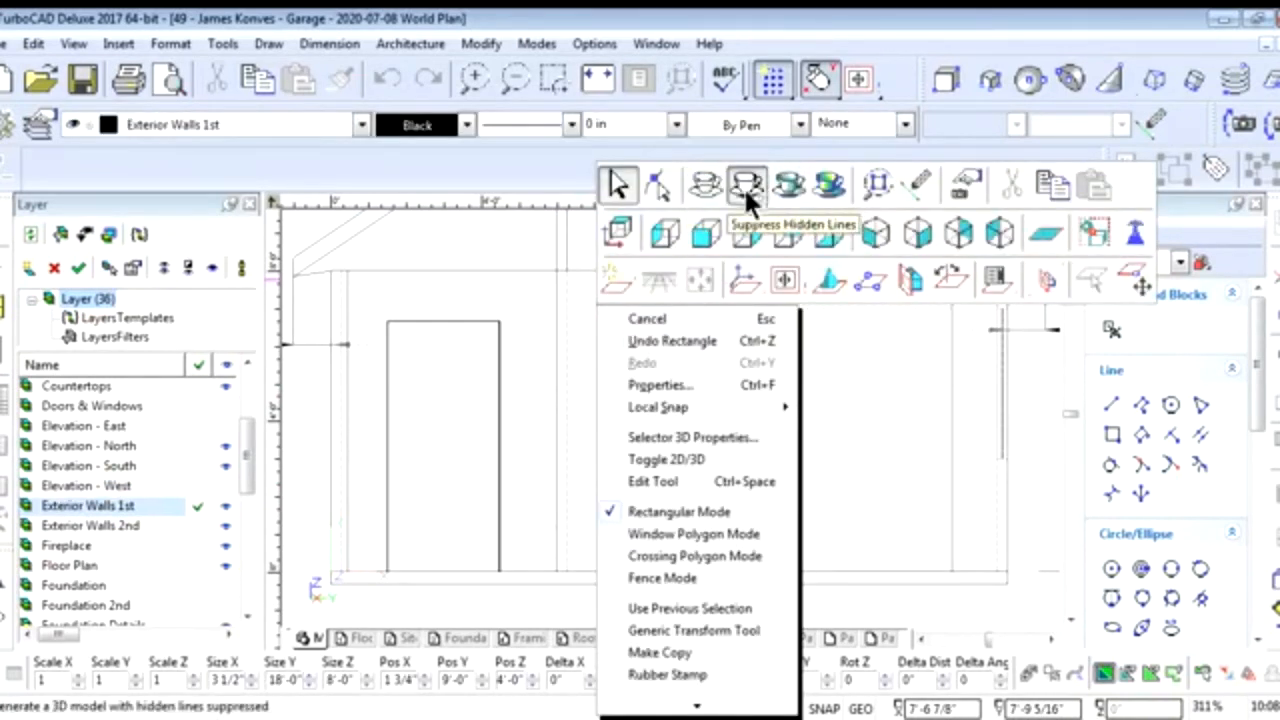
pyautogui.click(557, 353)
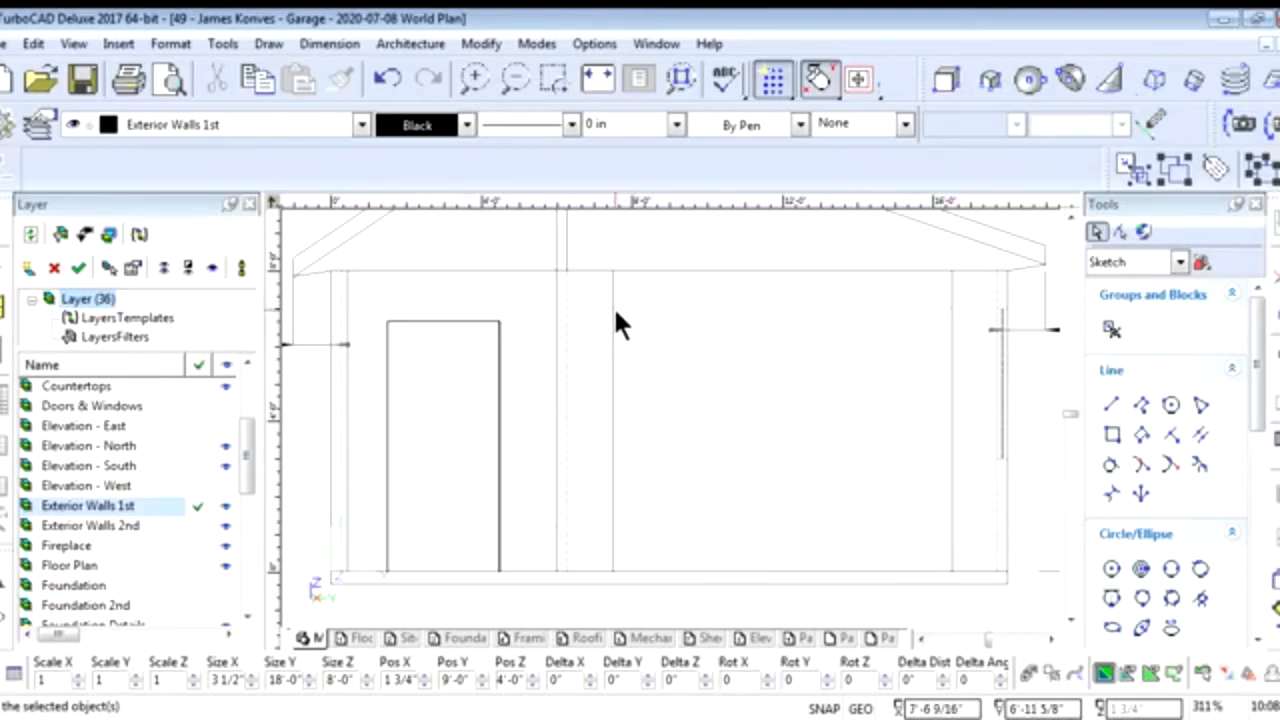
pyautogui.click(1111, 434)
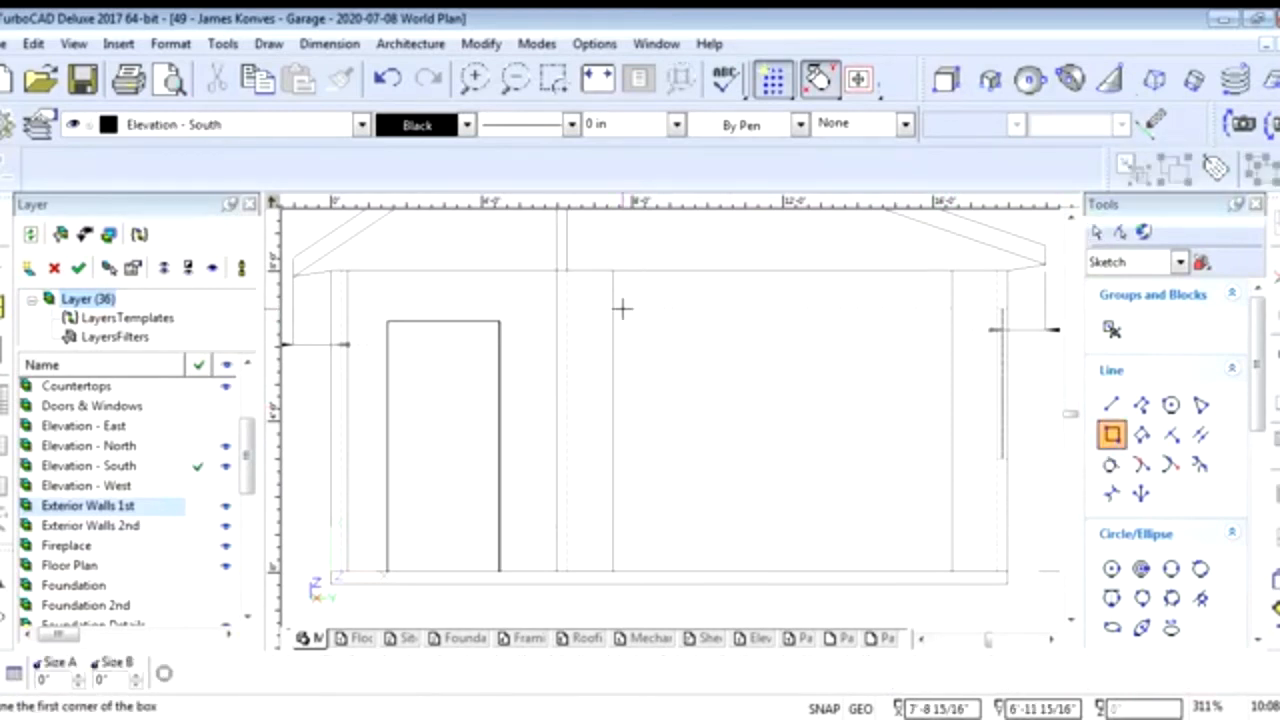
pyautogui.scroll(8, 618, 314)
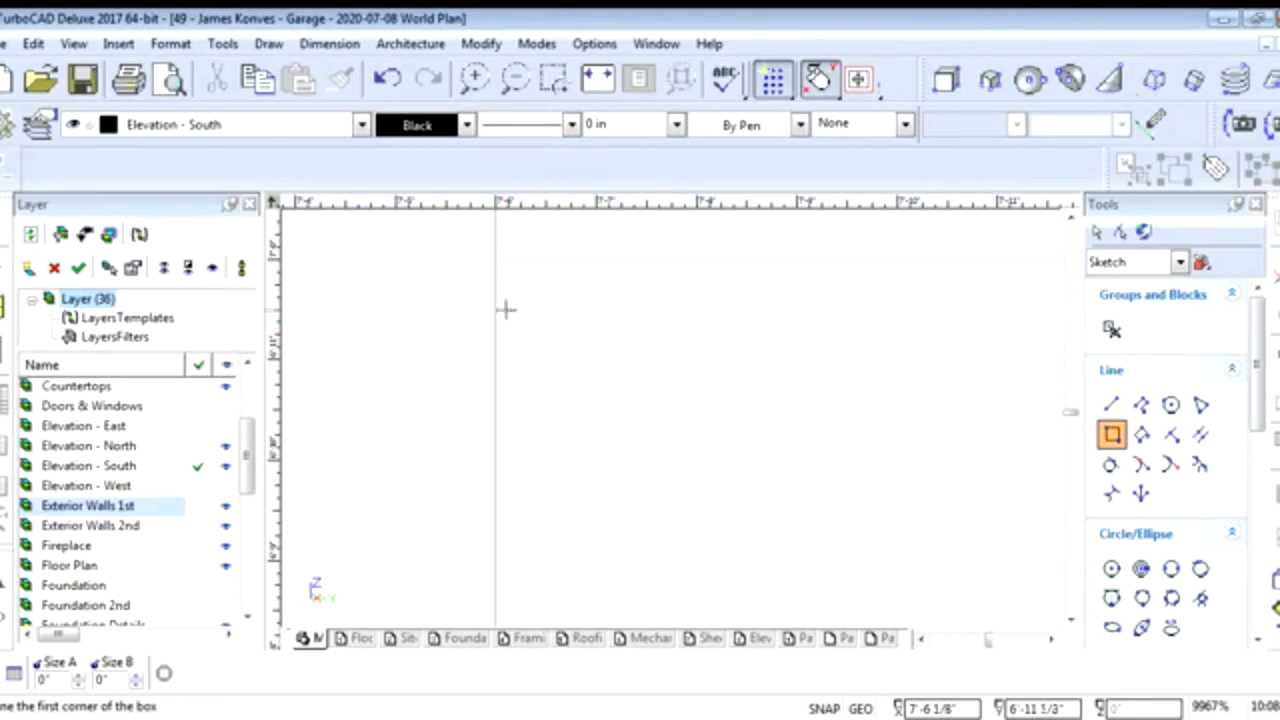
pyautogui.rightClick(582, 326)
pyautogui.click(692, 208)
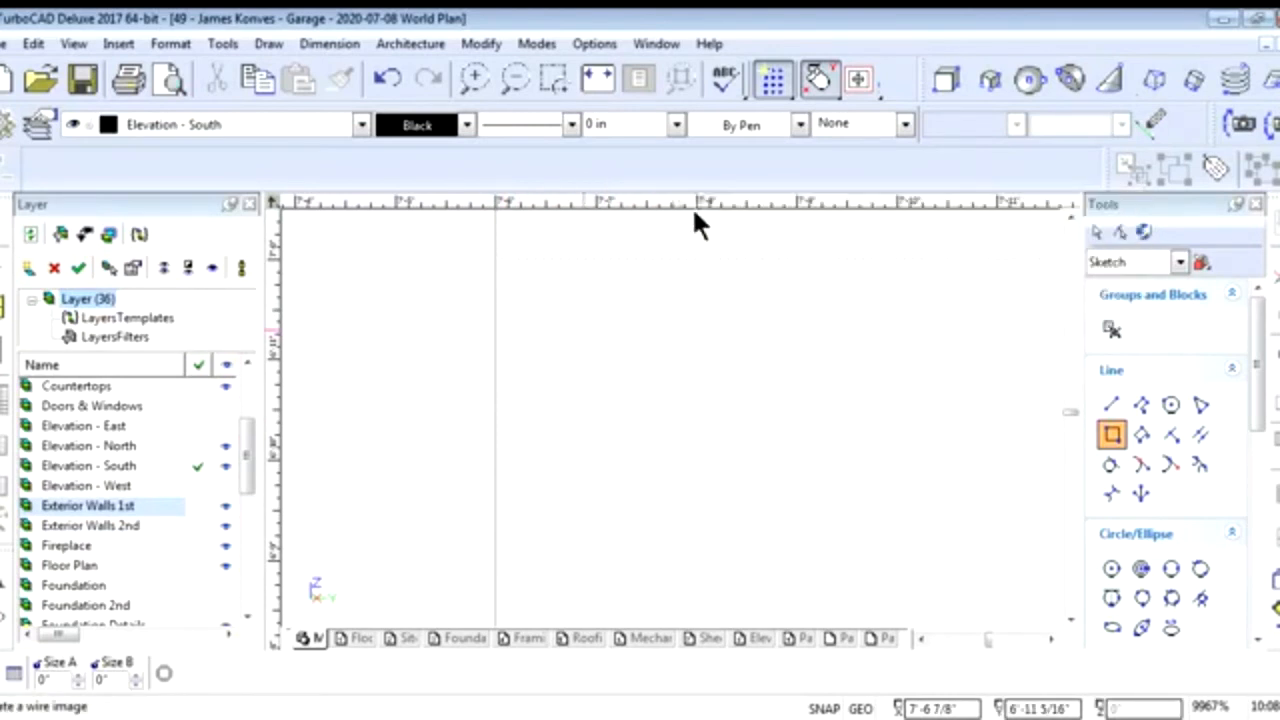
# Draw an 8'-10" by 6'-11" rectangle inside the wide door opening, inset 1" from its top and sides and ending at the floor line
pyautogui.click(595, 359)
pyautogui.scroll(-3, 782, 494)
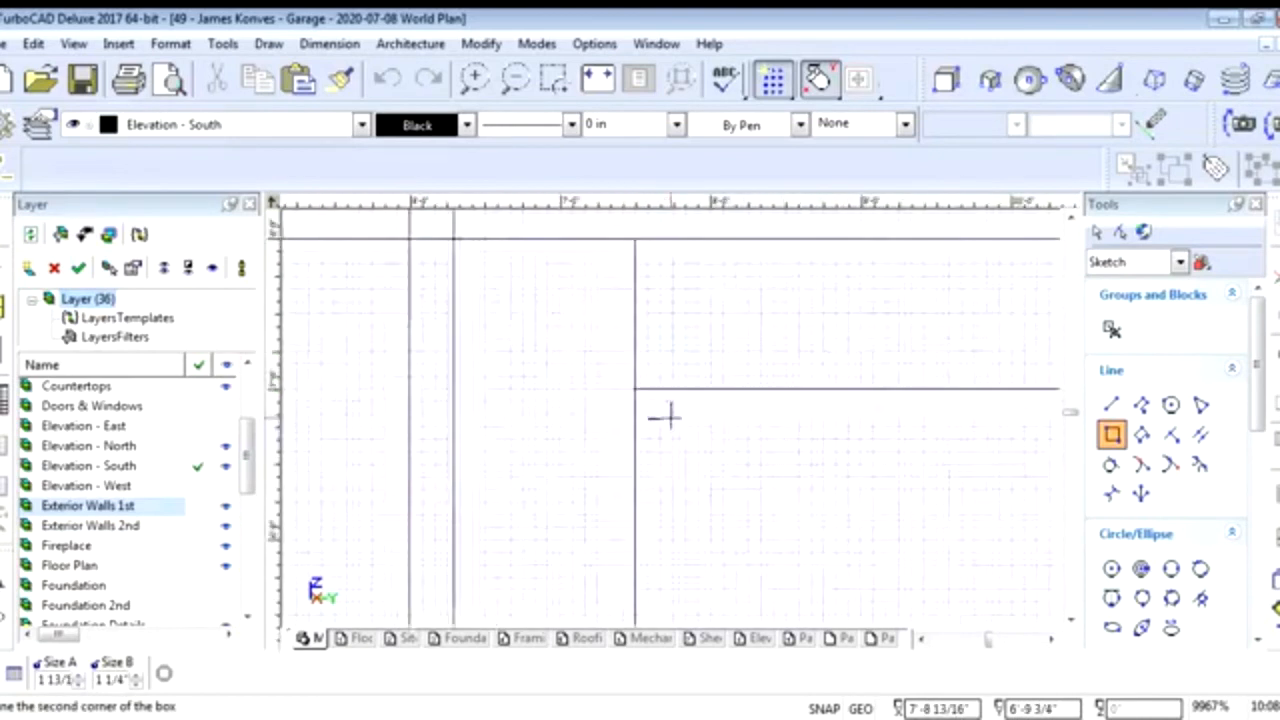
pyautogui.scroll(-5, 667, 416)
pyautogui.scroll(-2, 934, 570)
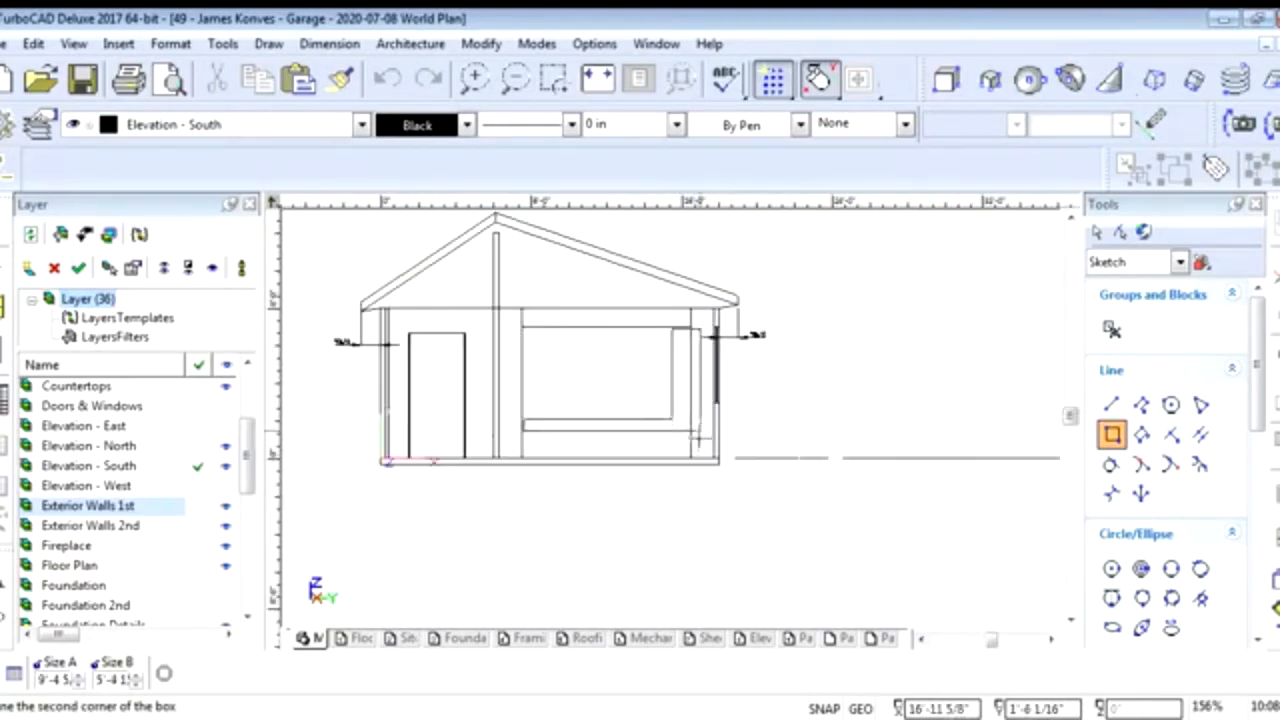
pyautogui.scroll(8, 669, 420)
pyautogui.scroll(-2, 671, 420)
pyautogui.scroll(2, 671, 420)
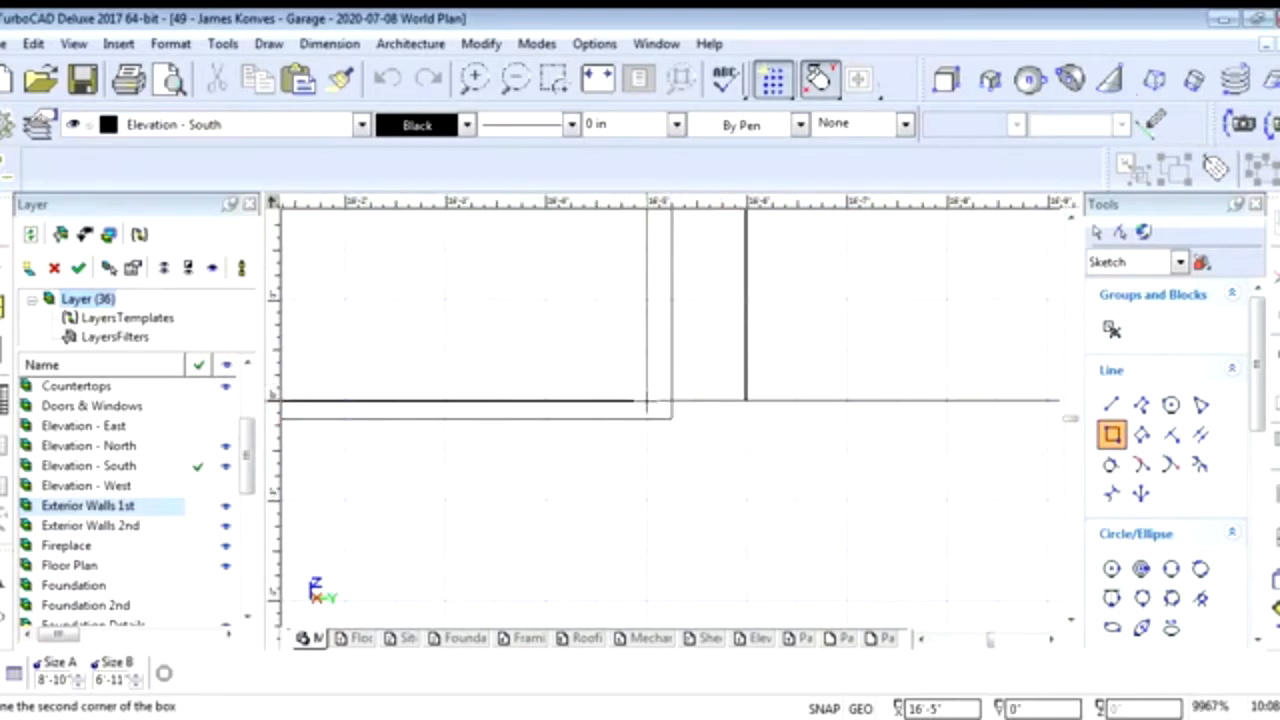
pyautogui.click(671, 418)
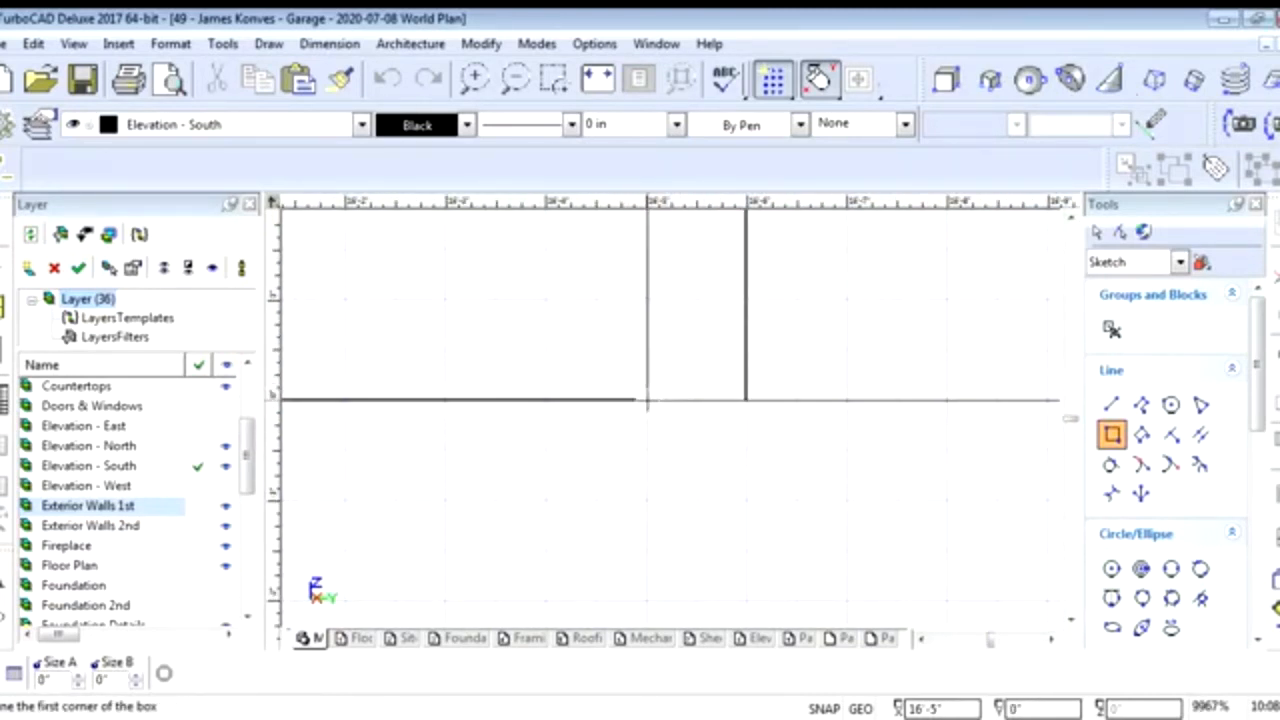
pyautogui.scroll(-10, 580, 383)
pyautogui.scroll(3, 671, 420)
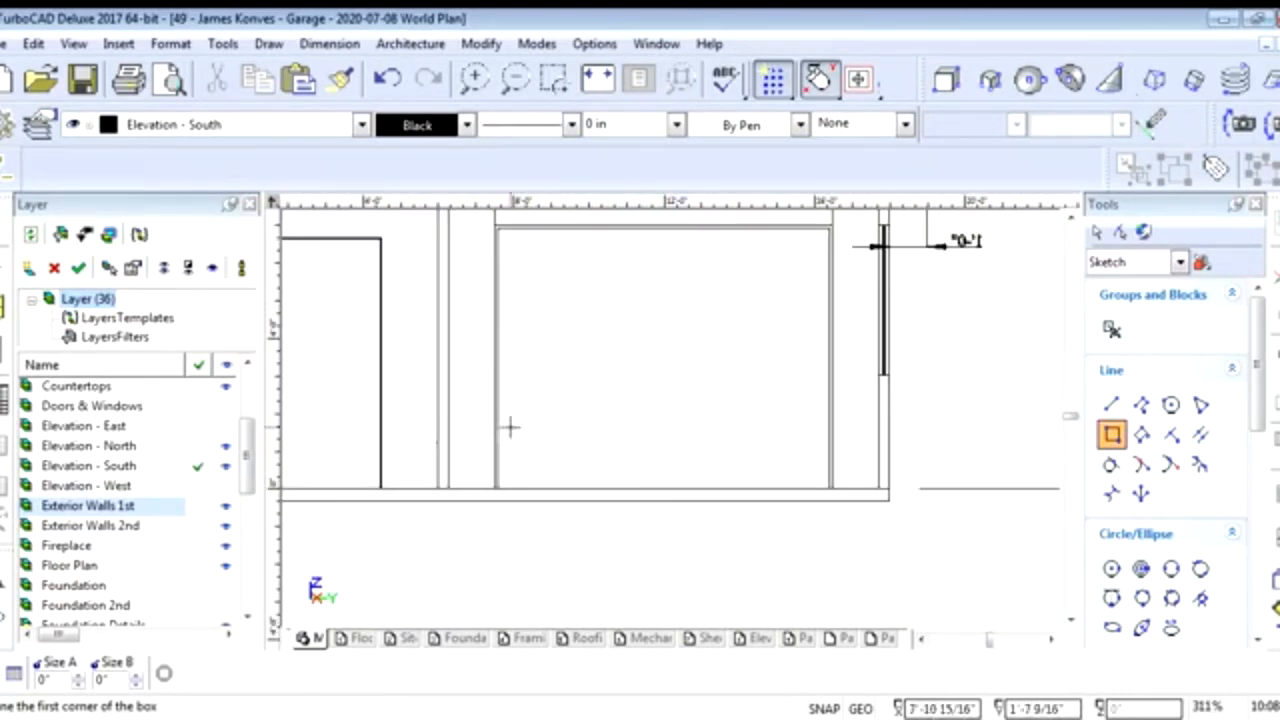
# Draw an 8'-10" by 1' rectangle from the inner door rectangle's lower-left corner as the bottom door section
pyautogui.click(1110, 404)
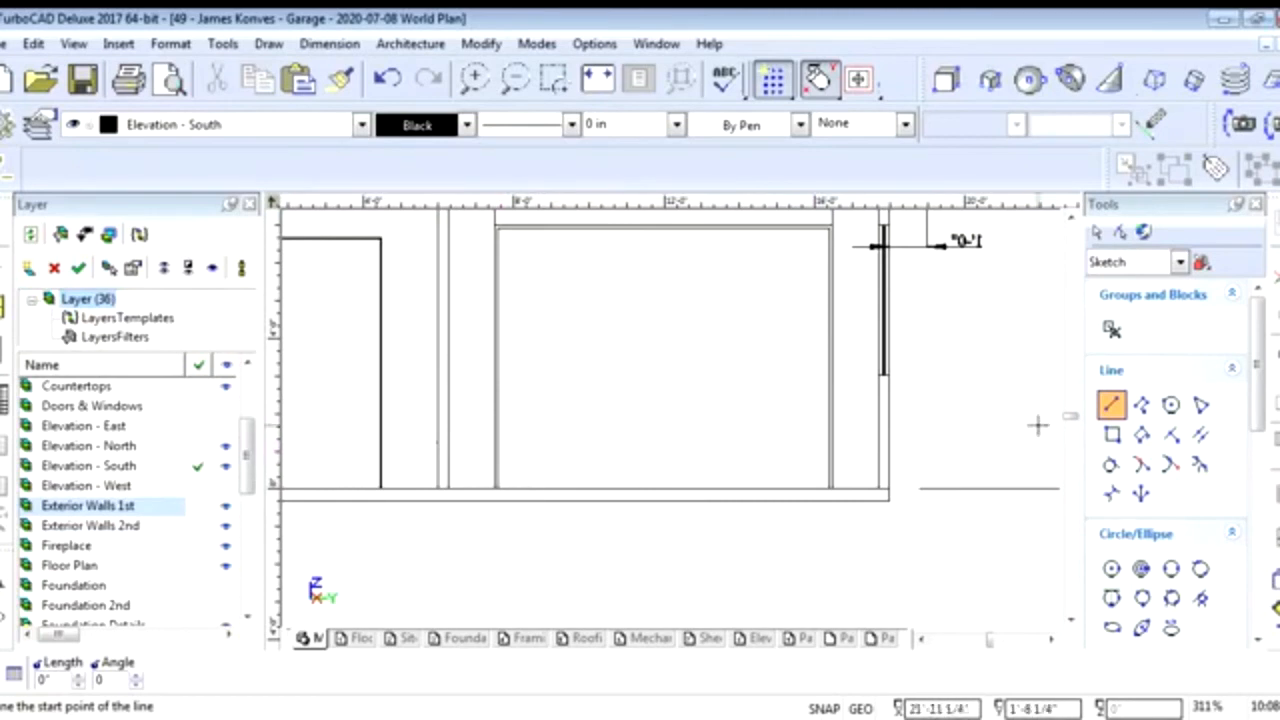
pyautogui.click(1113, 437)
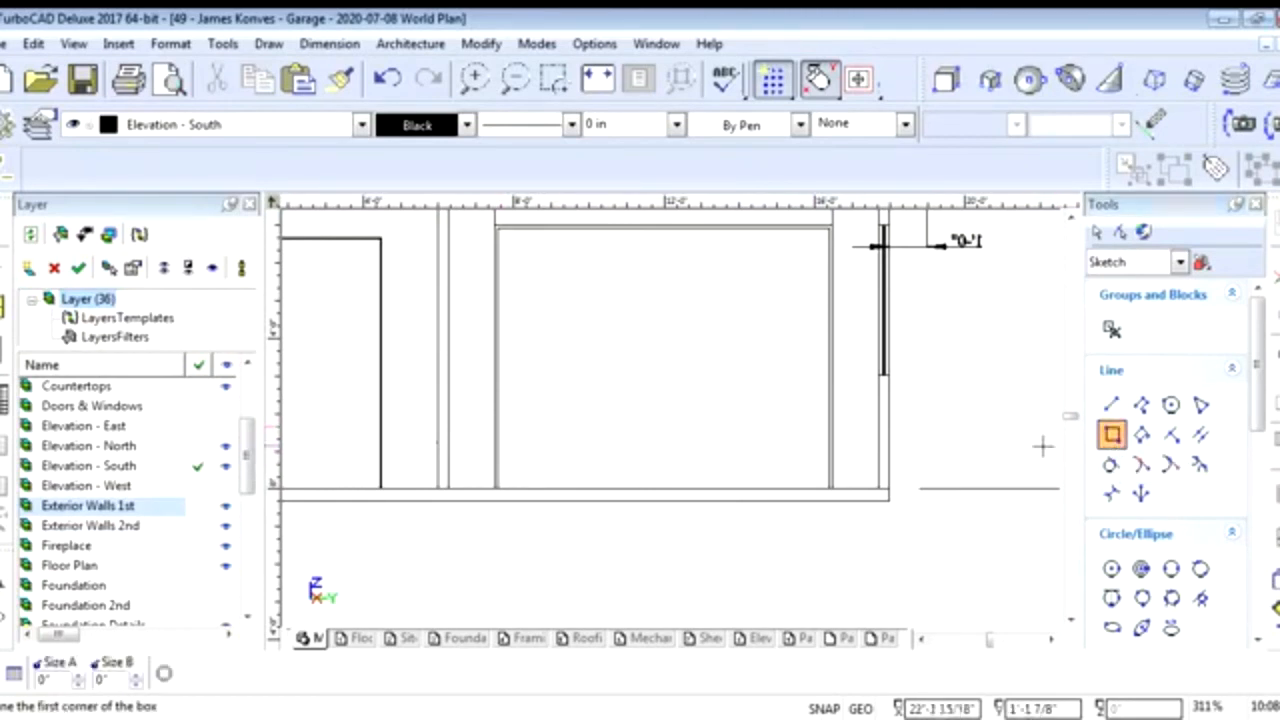
pyautogui.click(498, 490)
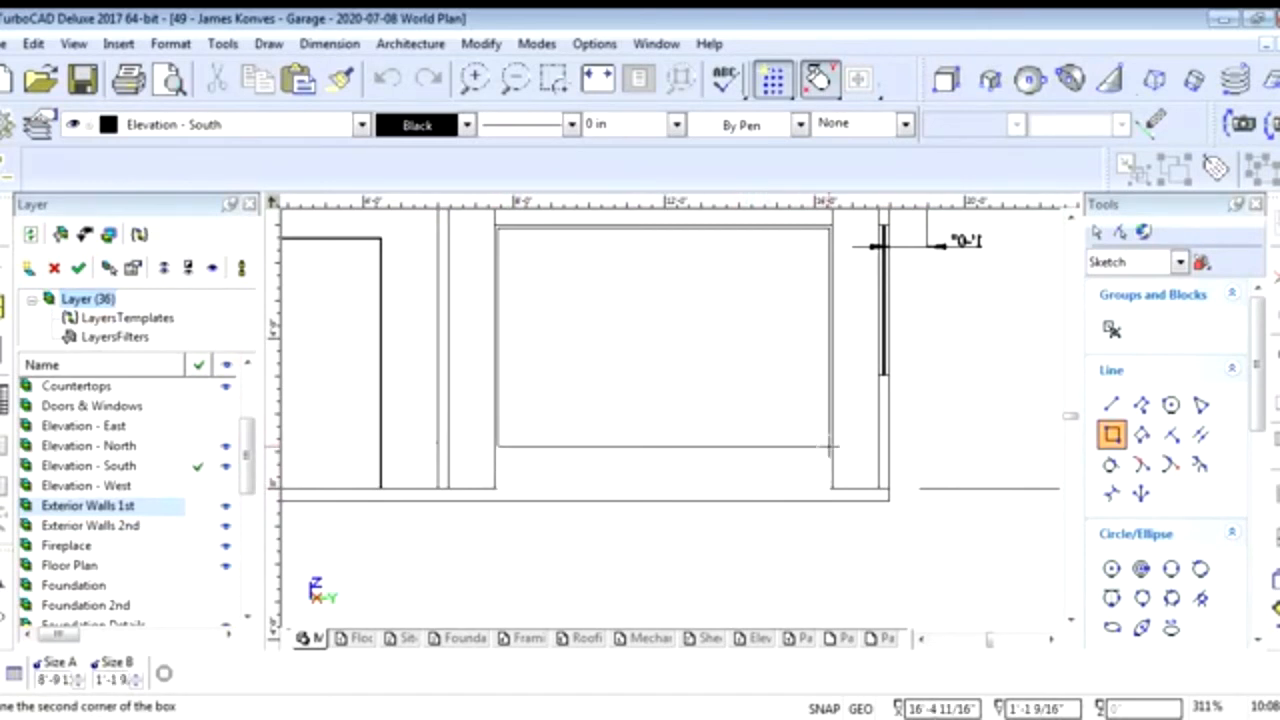
pyautogui.scroll(5, 827, 445)
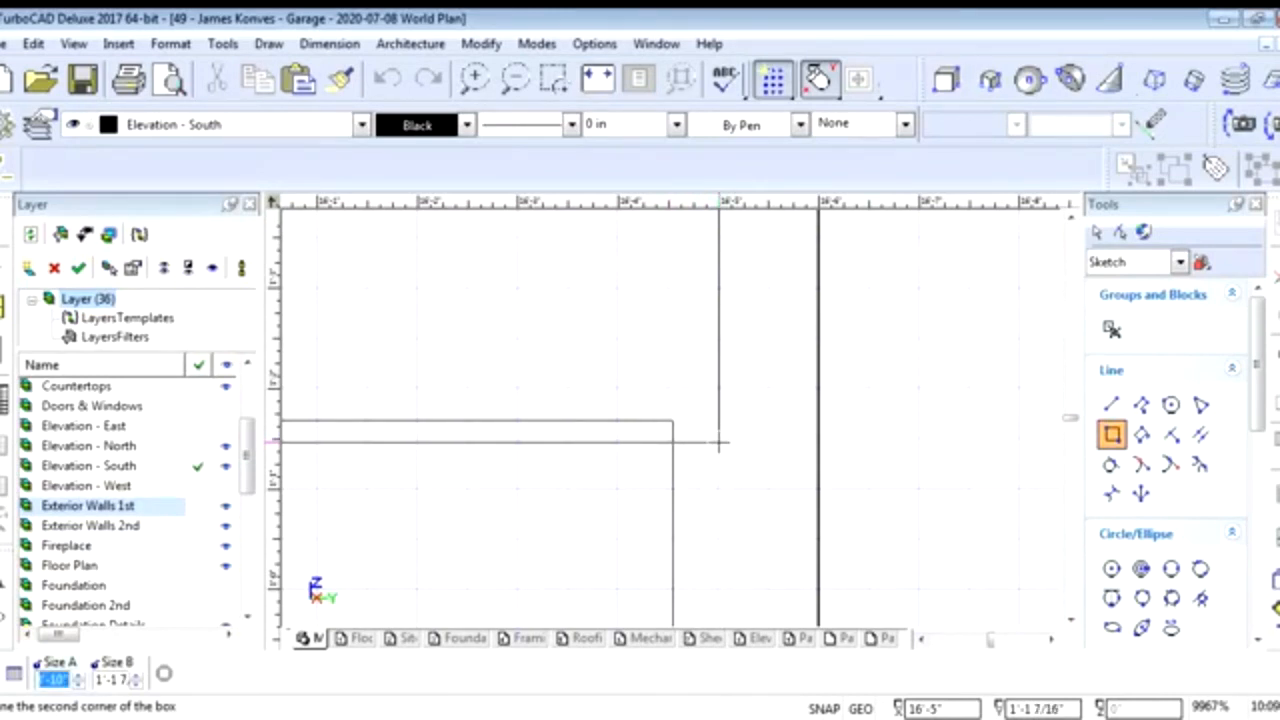
pyautogui.press('Tab')
pyautogui.write('1')
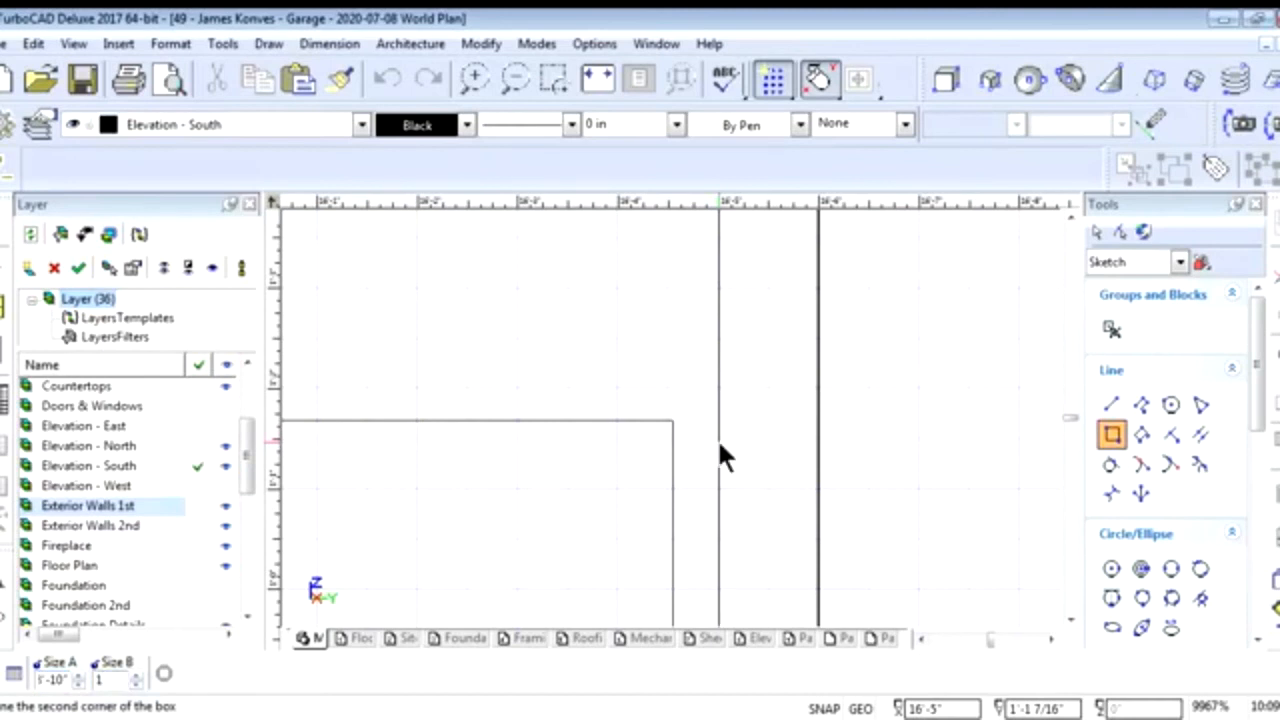
pyautogui.press('Return')
pyautogui.press('Escape')
# Draw a panel rectangle about 1' by 8" at the bottom door section's left end, with a second rectangle inset about 2" inside it
pyautogui.scroll(-10, 720, 450)
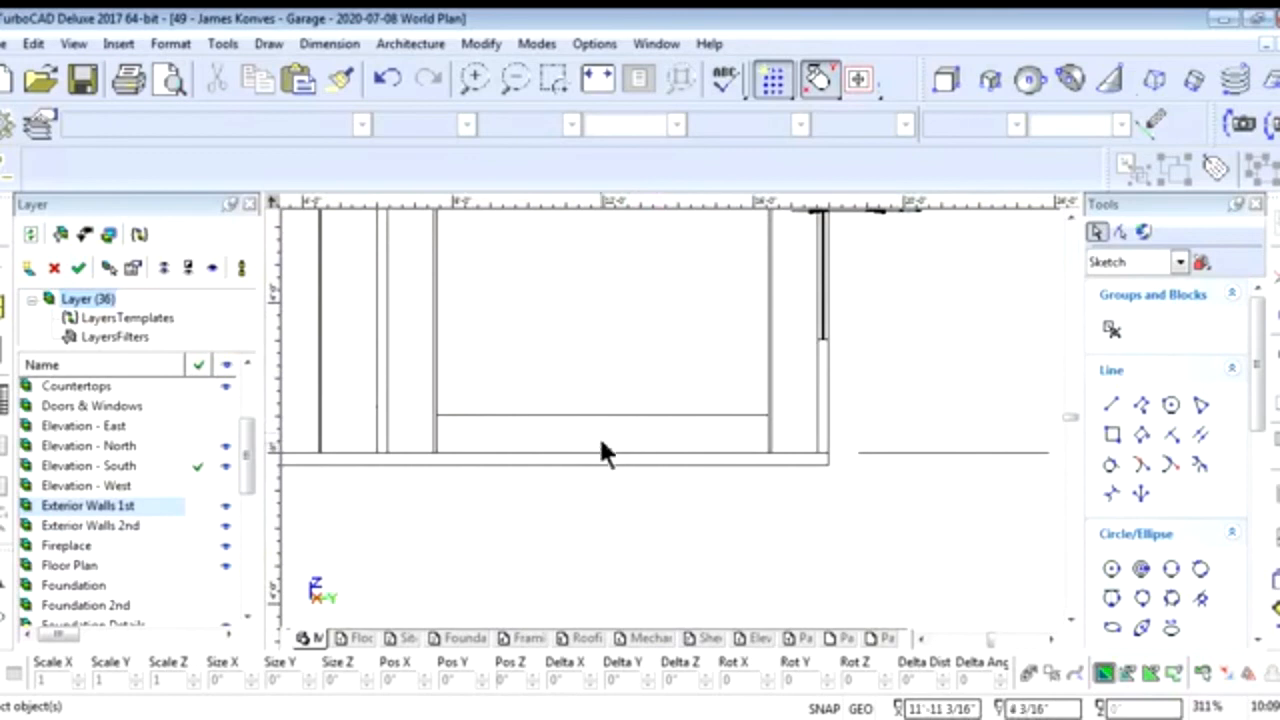
pyautogui.scroll(2, 600, 449)
pyautogui.click(1112, 434)
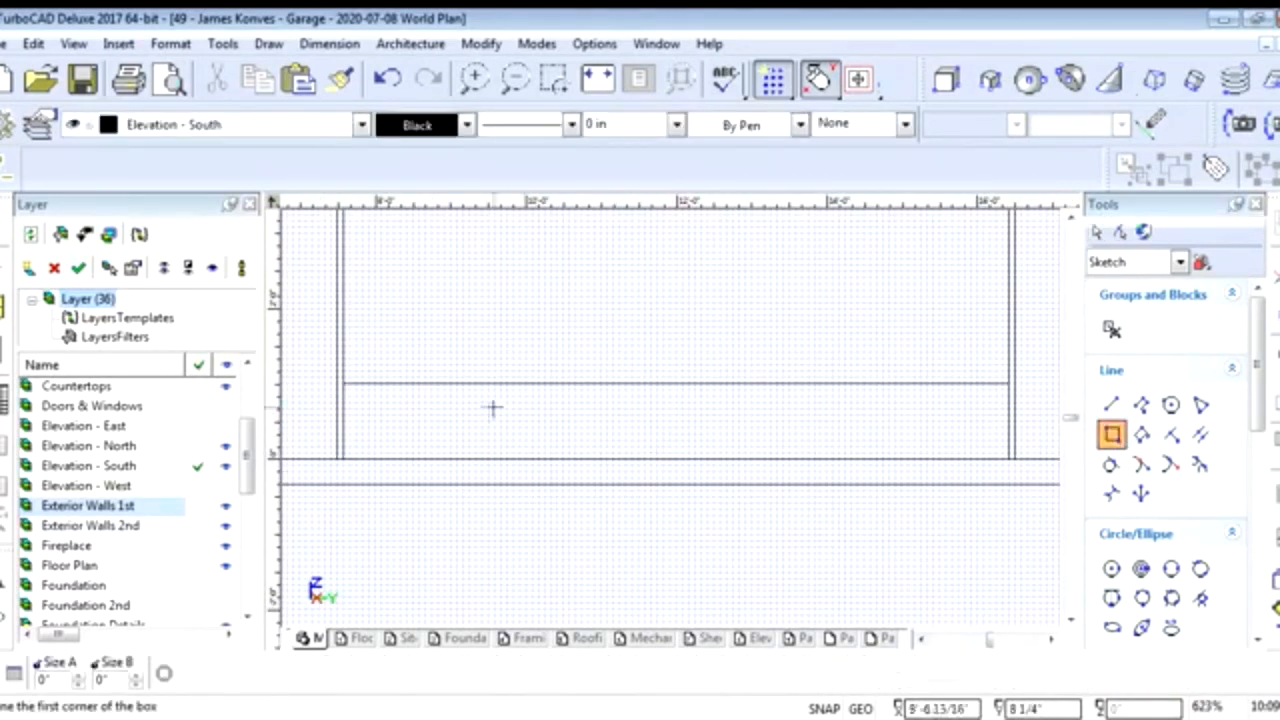
pyautogui.scroll(4, 670, 418)
pyautogui.scroll(-2, 777, 451)
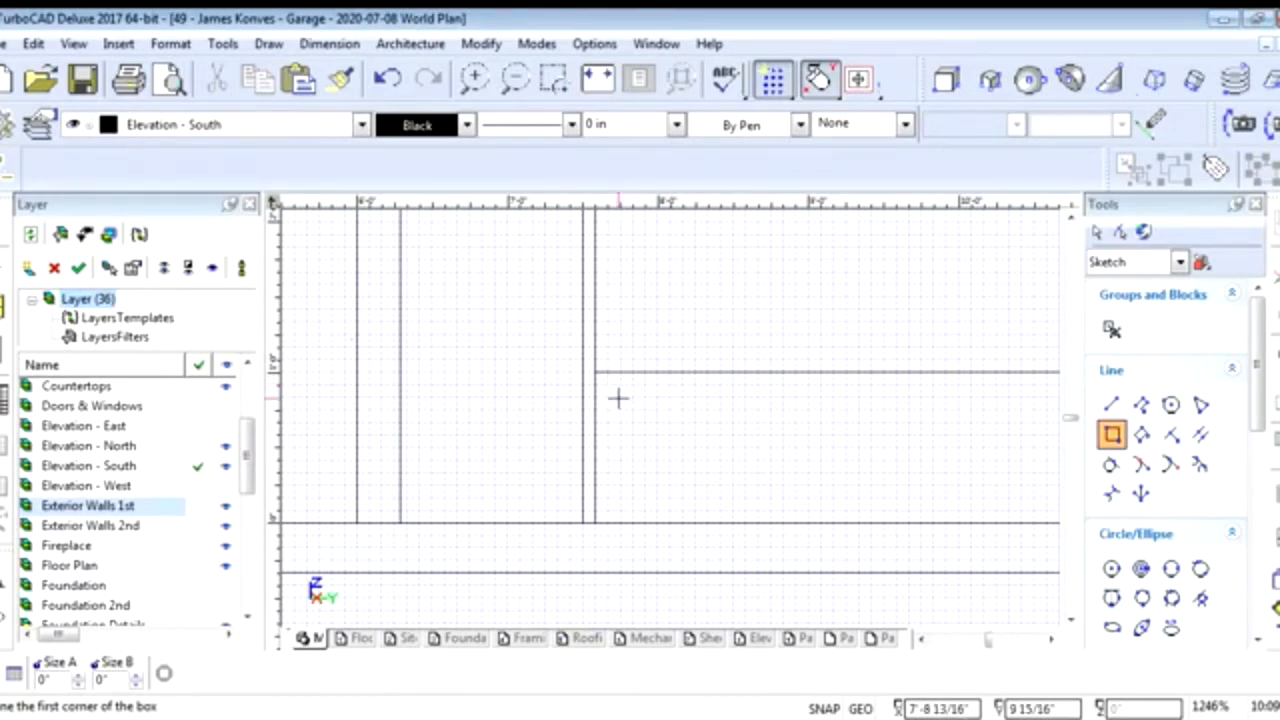
pyautogui.click(618, 398)
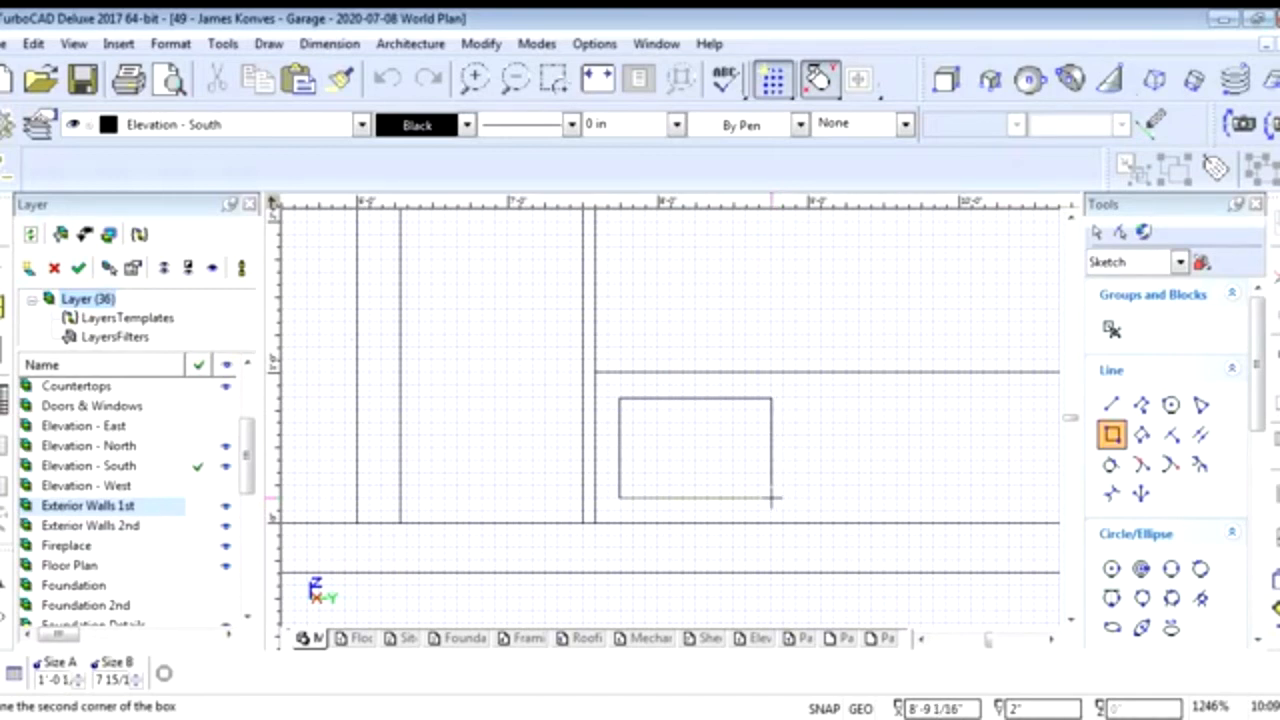
pyautogui.click(772, 497)
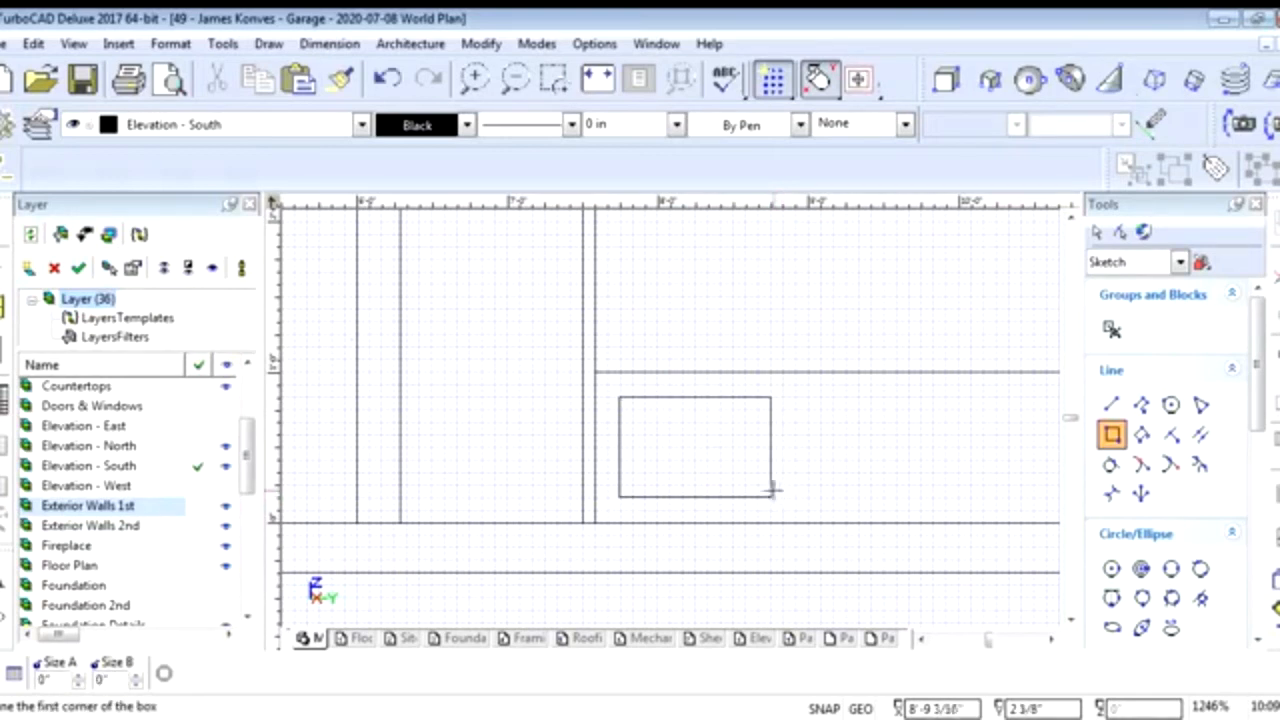
pyautogui.click(645, 423)
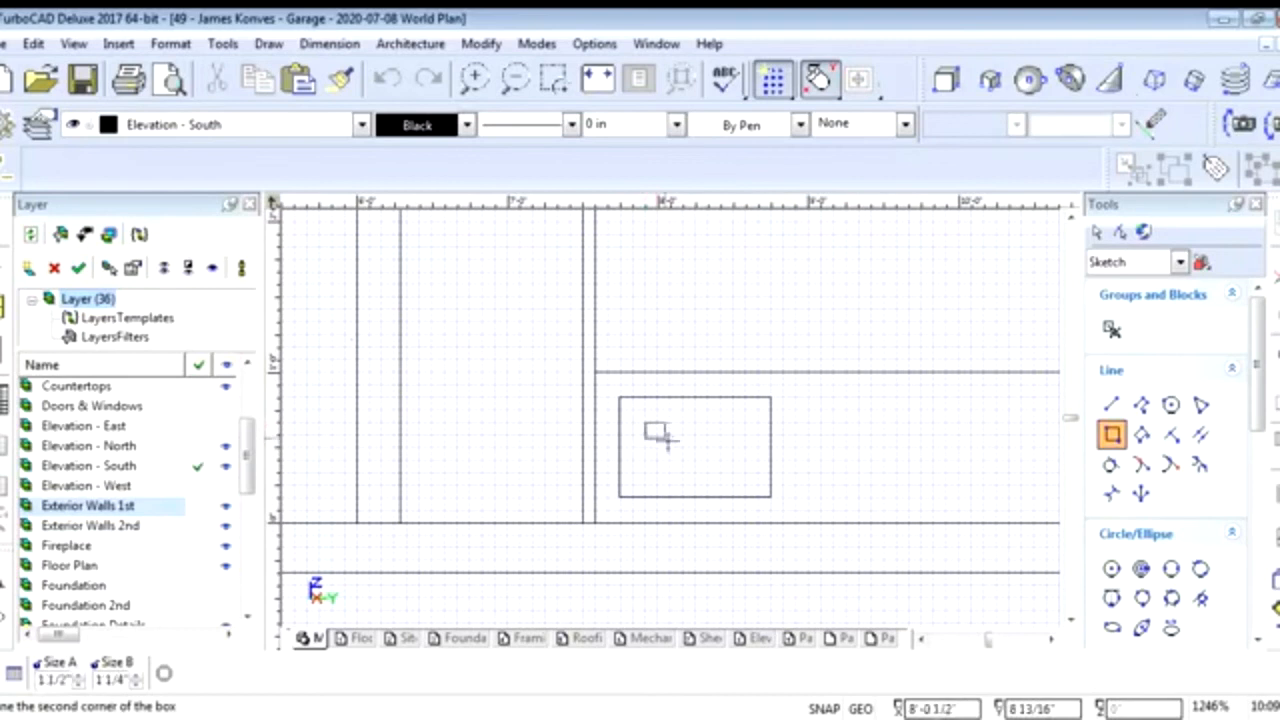
pyautogui.click(745, 471)
# Draw four diagonal lines joining the inner panel rectangle's corners to the matching corners of the outer one
pyautogui.click(1110, 404)
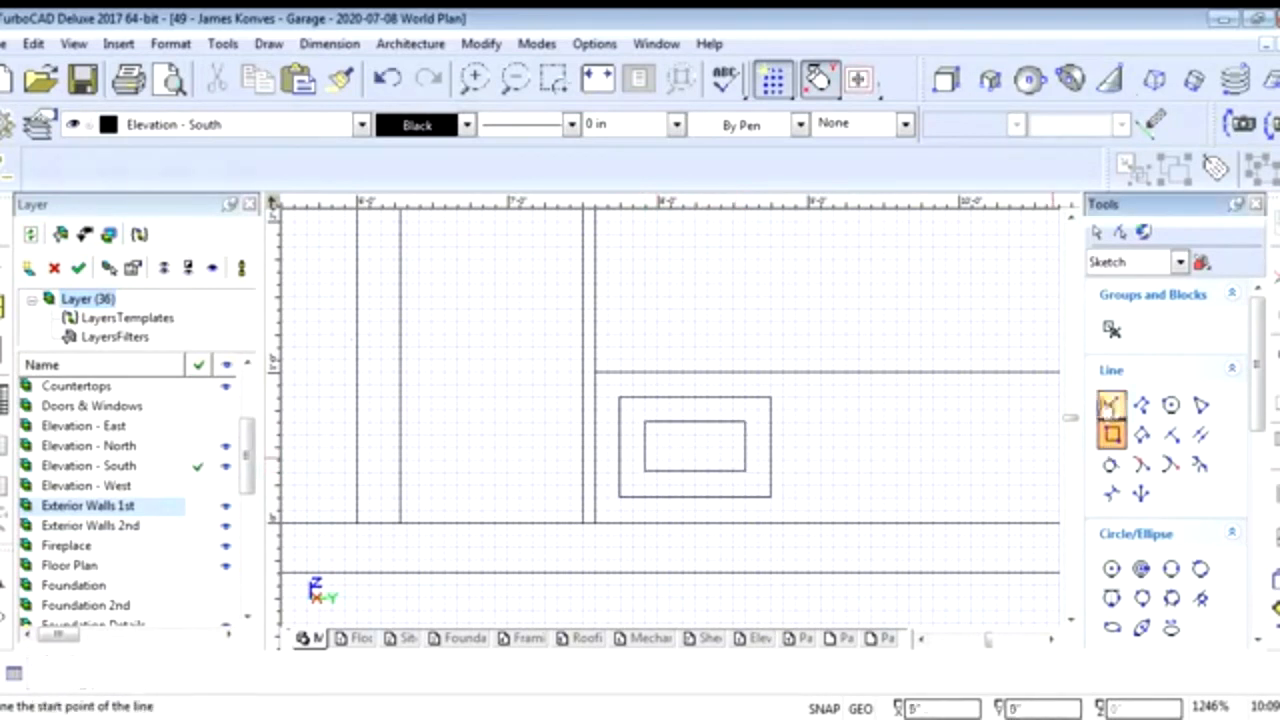
pyautogui.click(745, 420)
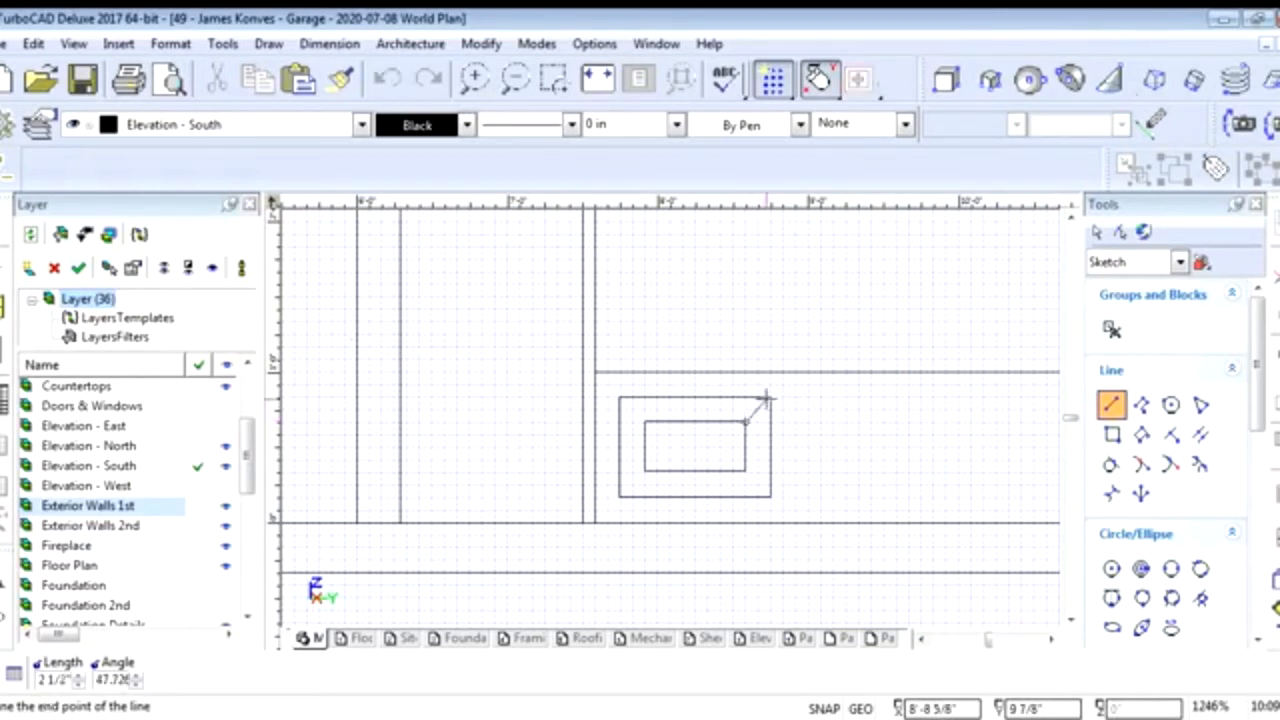
pyautogui.press('Escape')
pyautogui.click(640, 410)
pyautogui.press('Return')
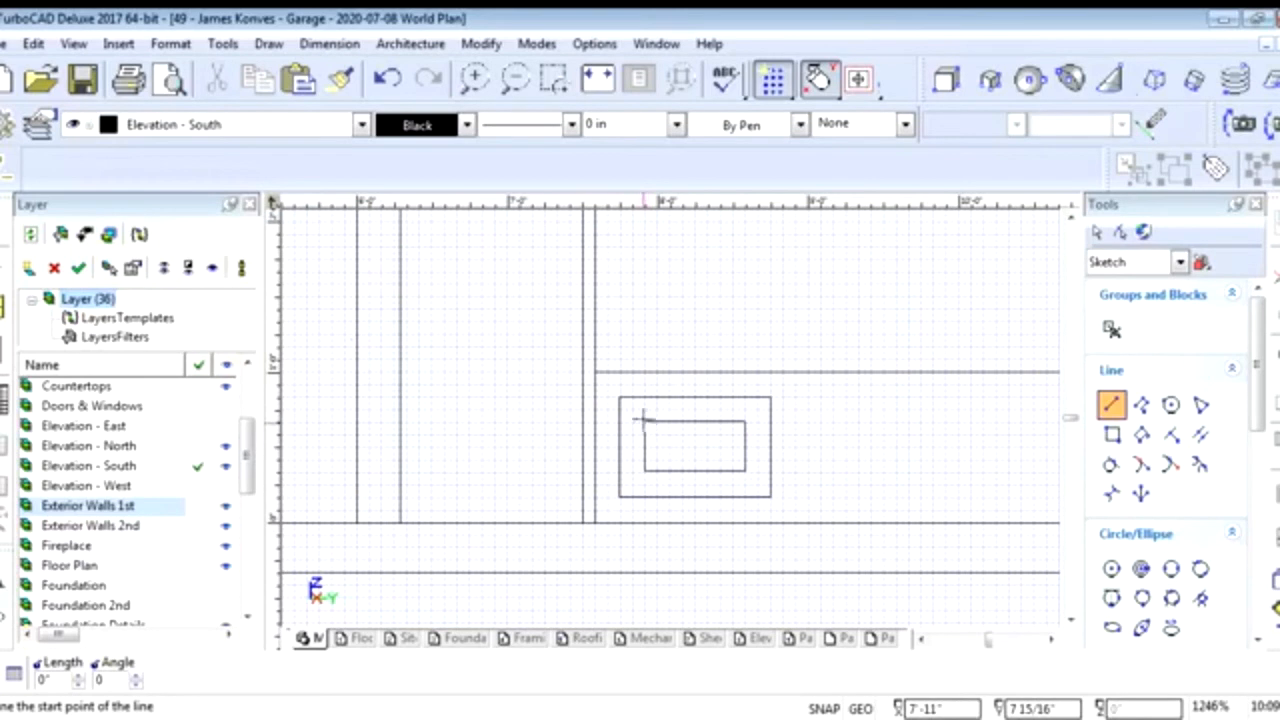
pyautogui.click(645, 421)
pyautogui.click(627, 403)
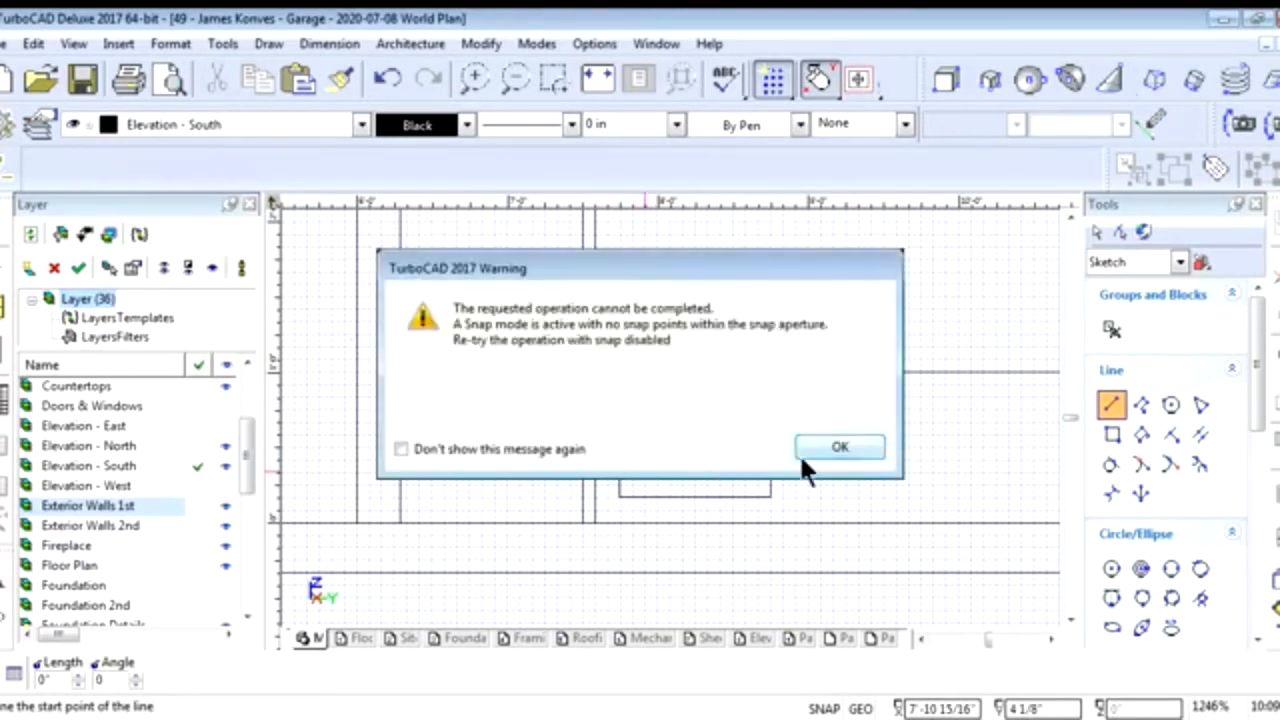
pyautogui.click(805, 451)
pyautogui.click(645, 470)
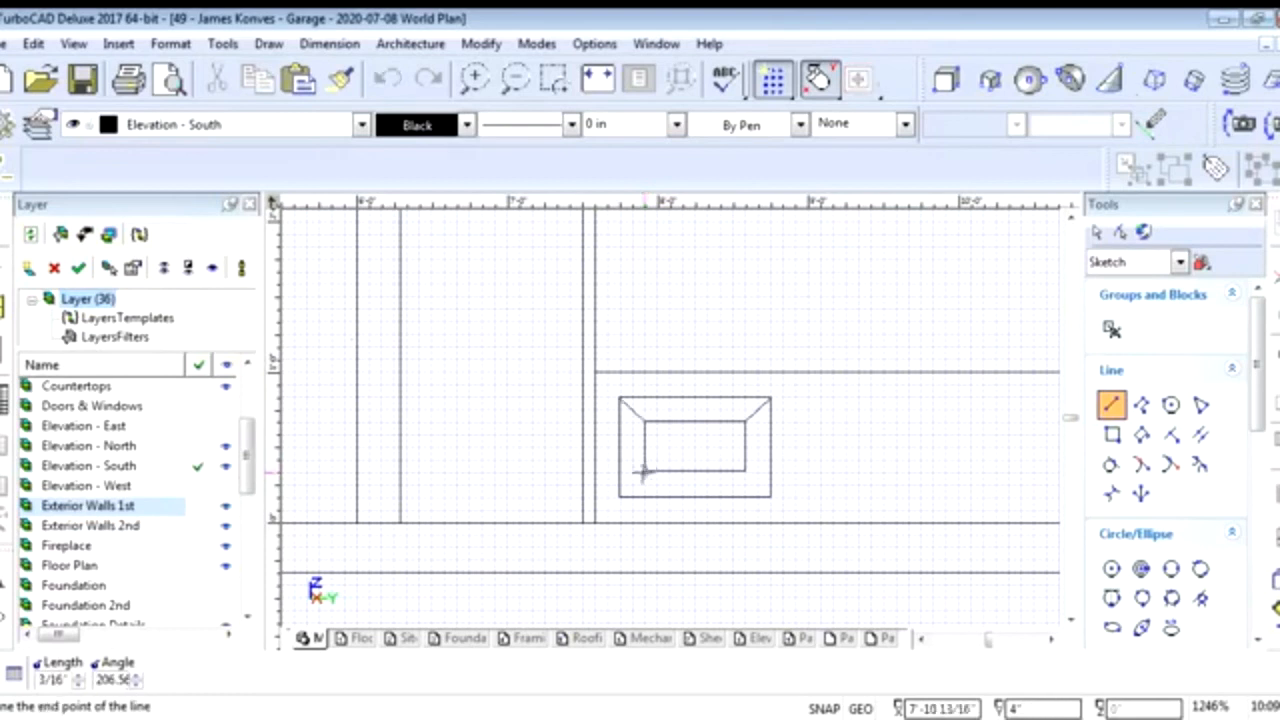
pyautogui.click(619, 497)
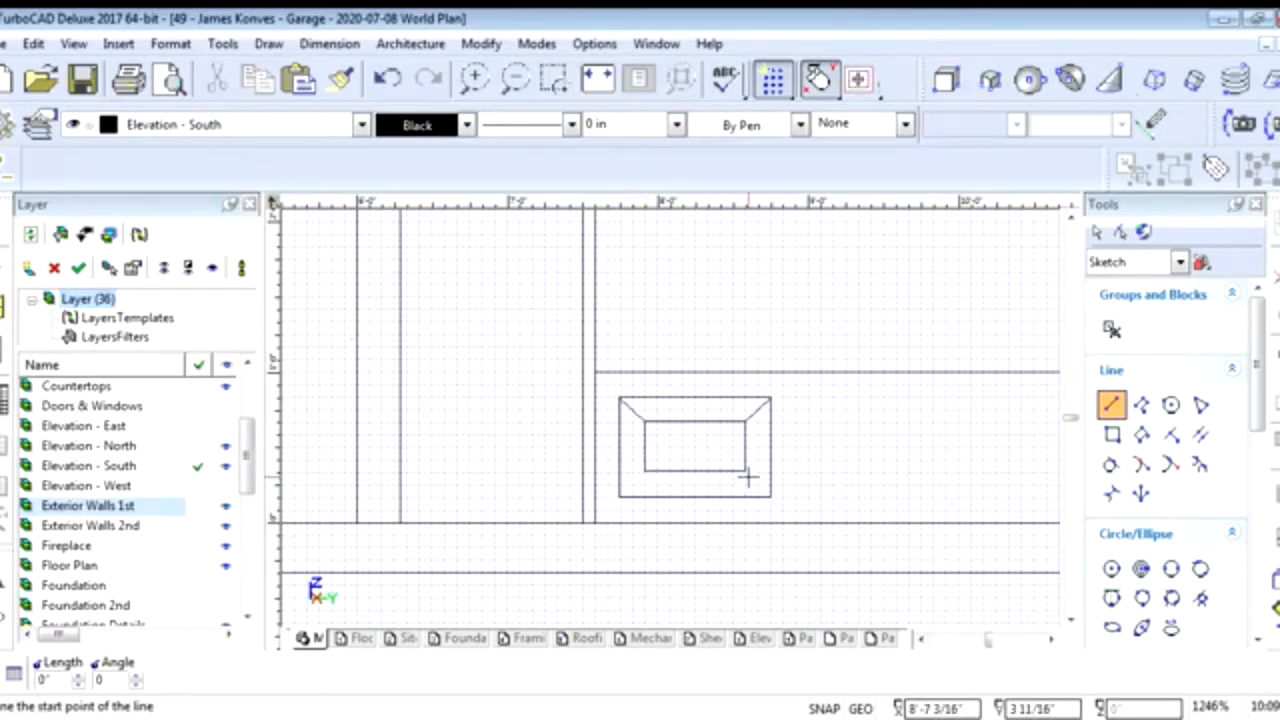
pyautogui.click(746, 471)
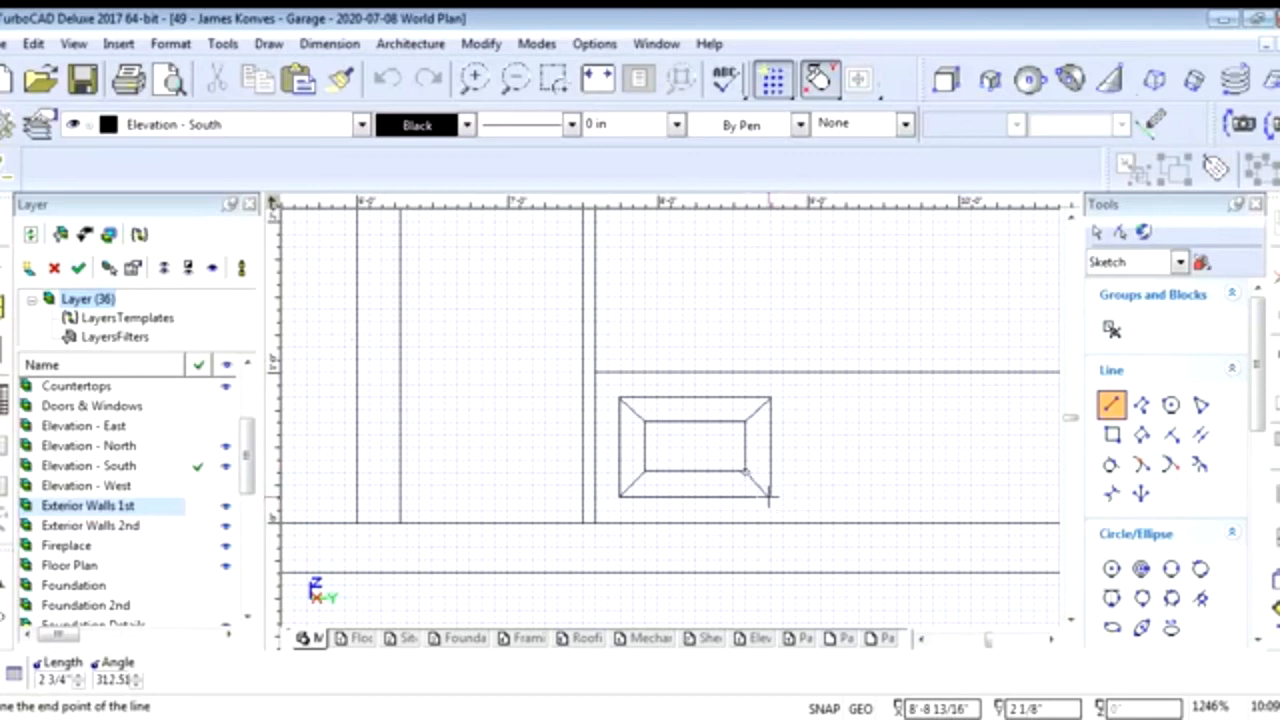
pyautogui.click(770, 496)
pyautogui.press('Escape')
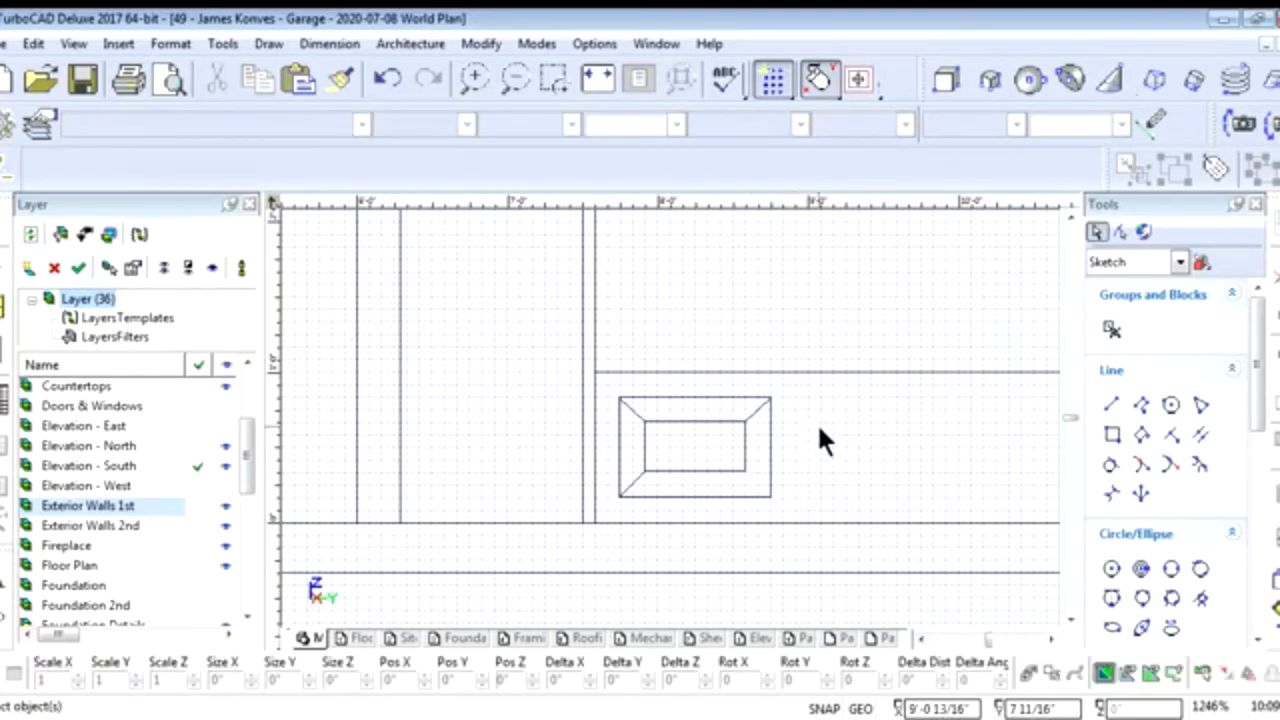
# Select the complete raised panel with its diagonals and place a copy offset 1'-4" in Y
pyautogui.moveTo(604, 381); pyautogui.dragTo(792, 517)
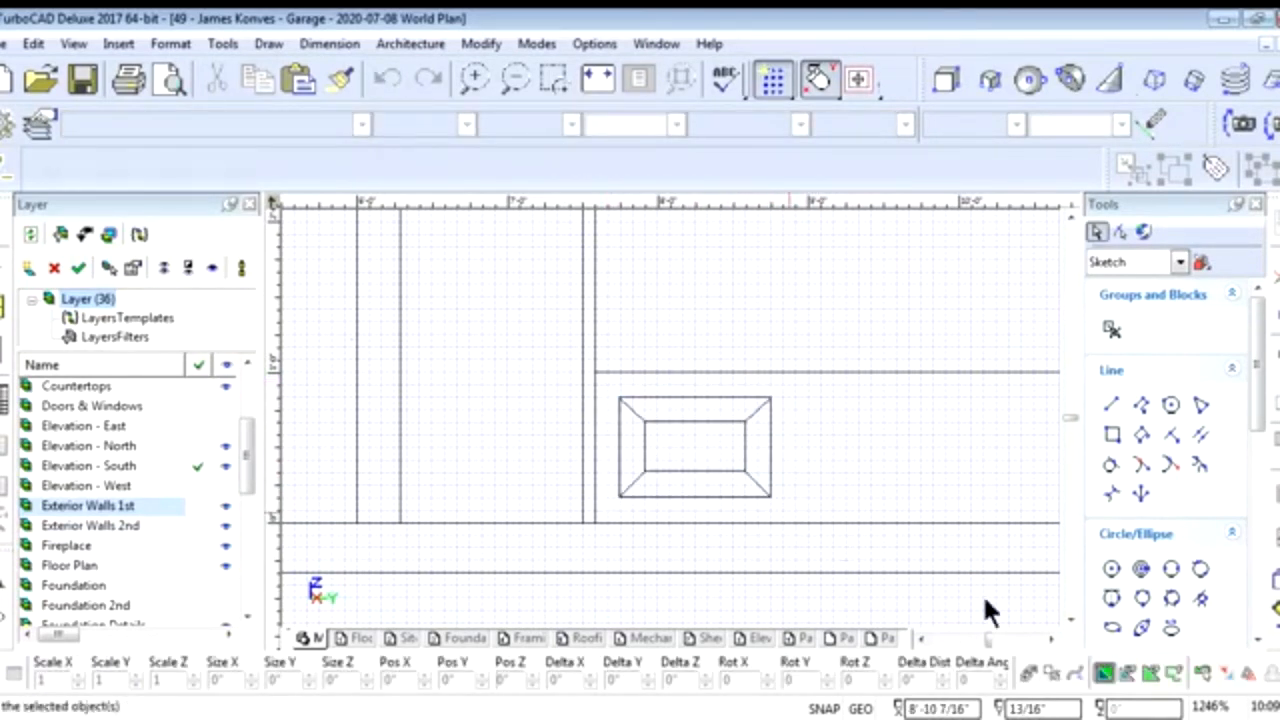
pyautogui.scroll(-3, 680, 430)
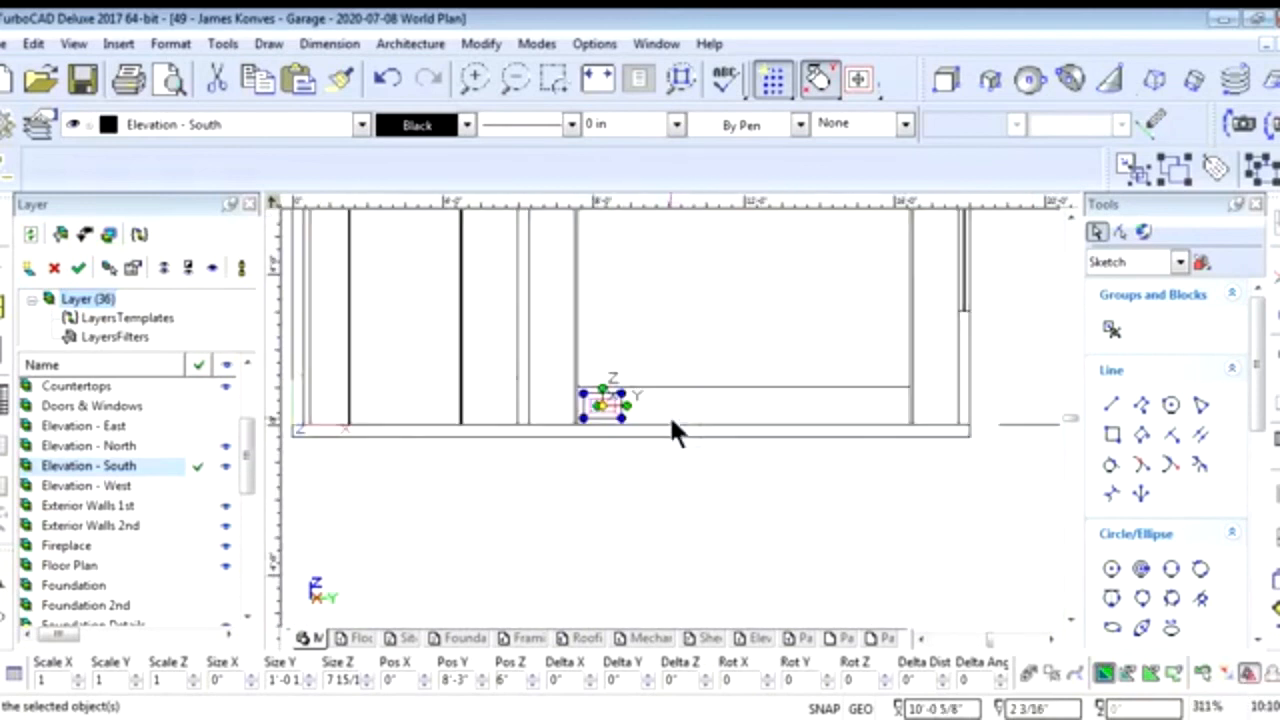
pyautogui.scroll(-1, 692, 415)
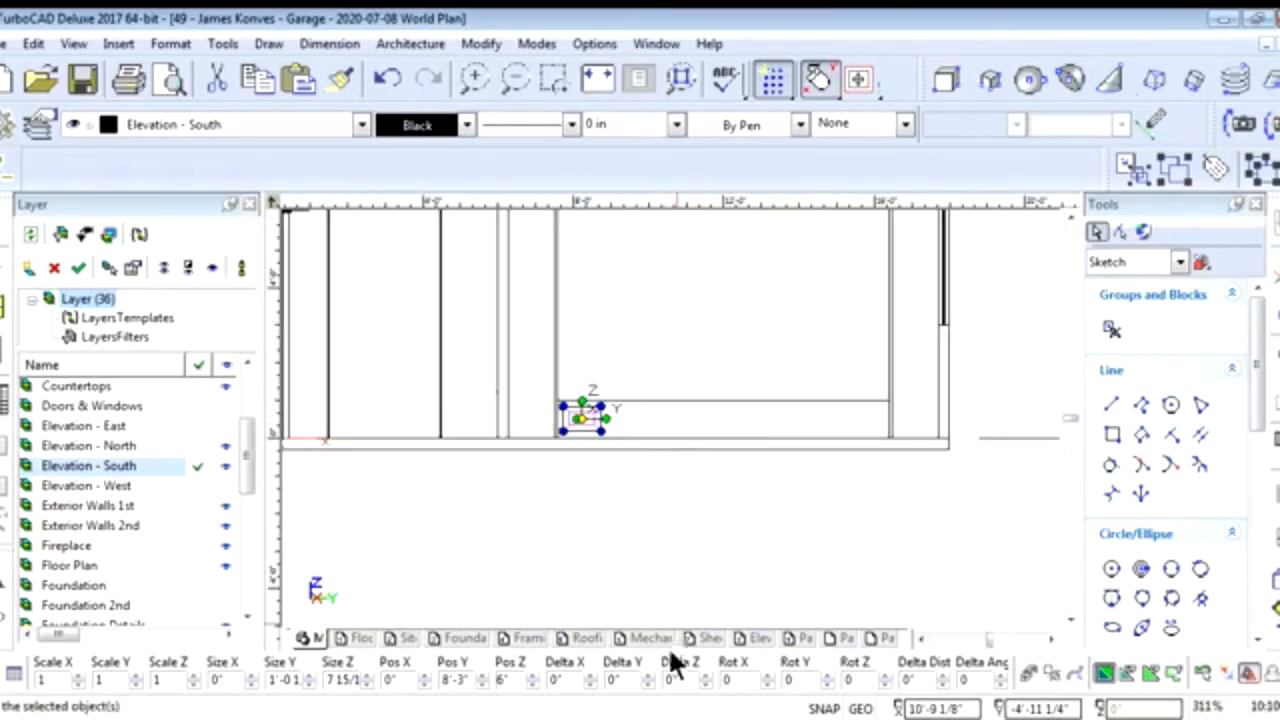
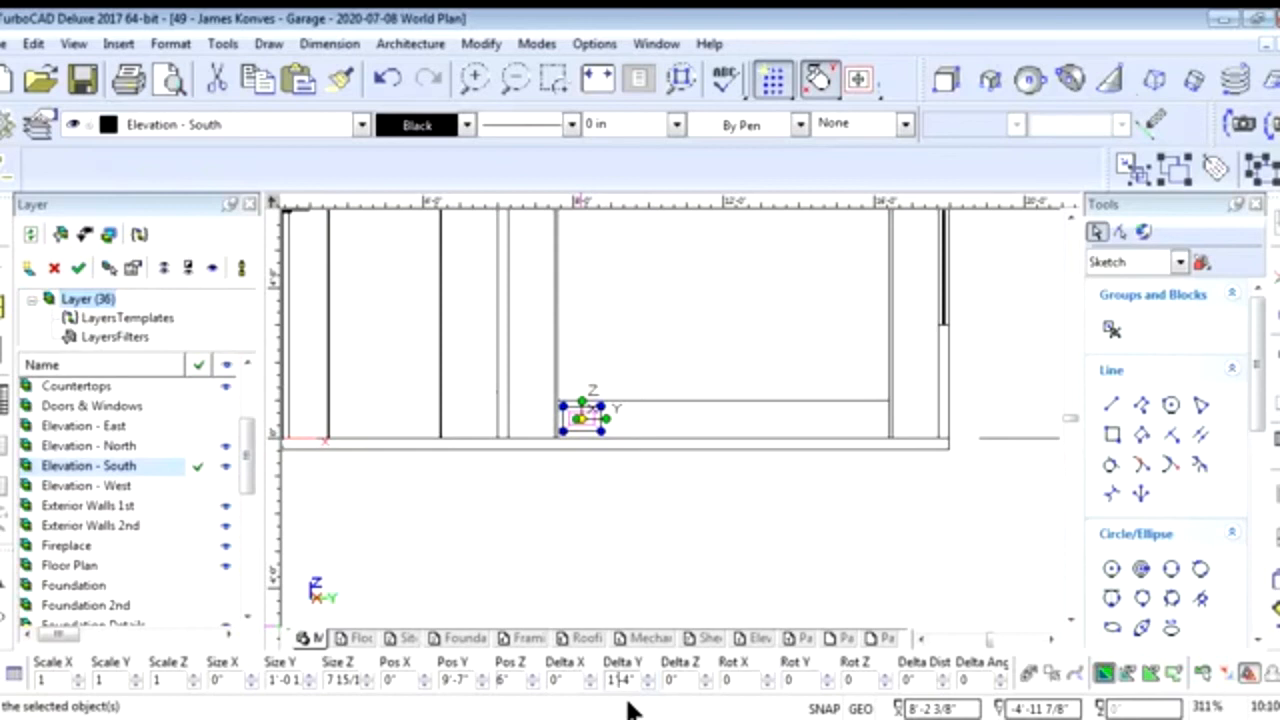
pyautogui.press('Return')
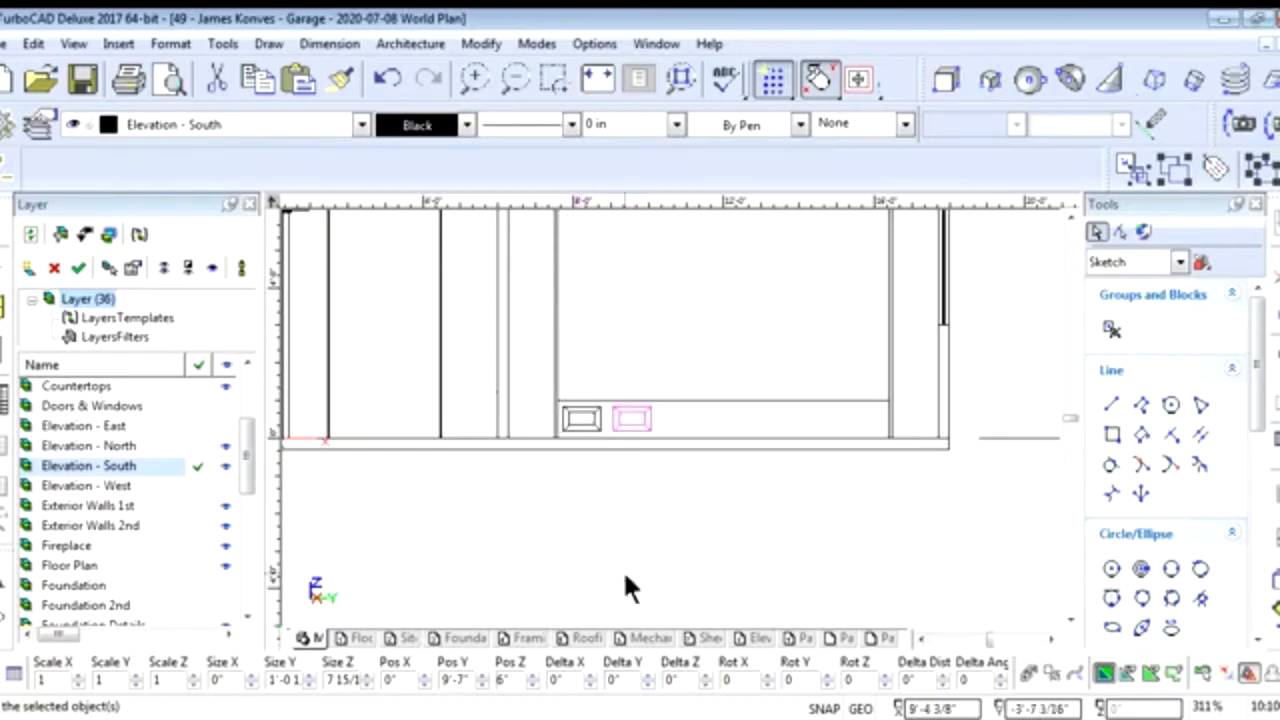
pyautogui.scroll(3, 605, 415)
pyautogui.scroll(1, 669, 414)
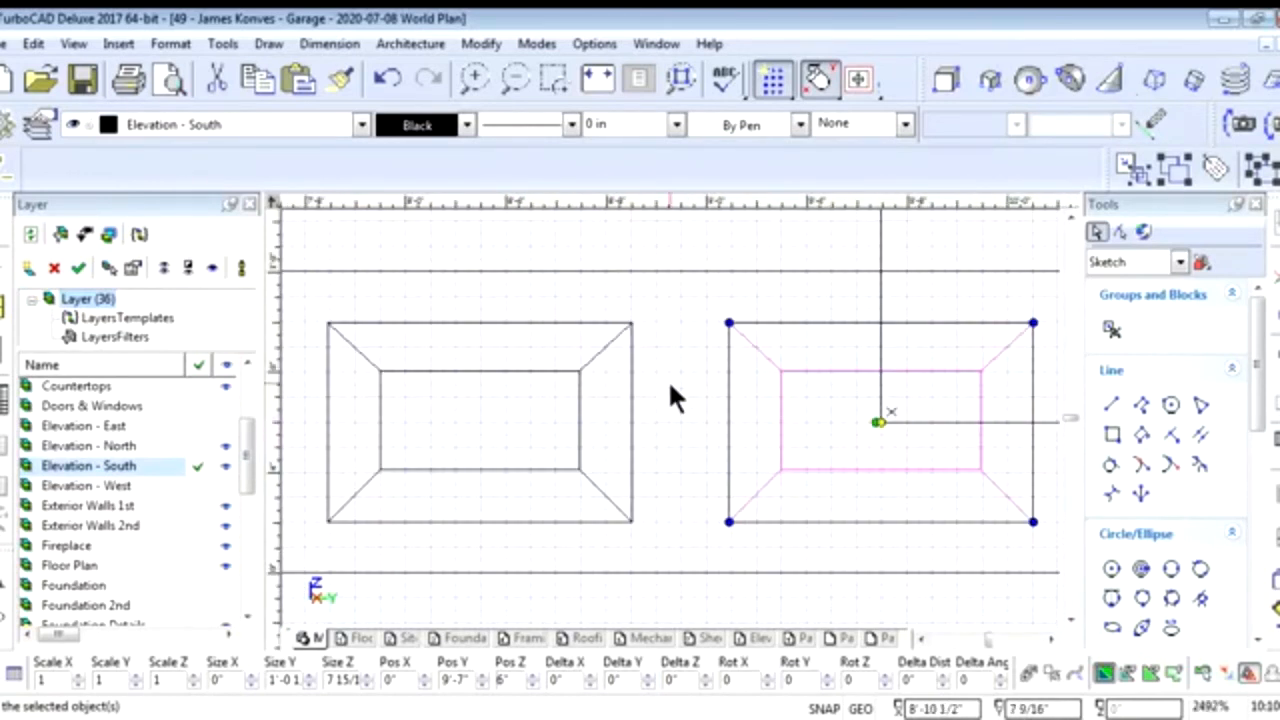
# Select both raised panels in the bottom door section and copy them along Y to make an evenly spaced row of four
pyautogui.scroll(-1, 749, 414)
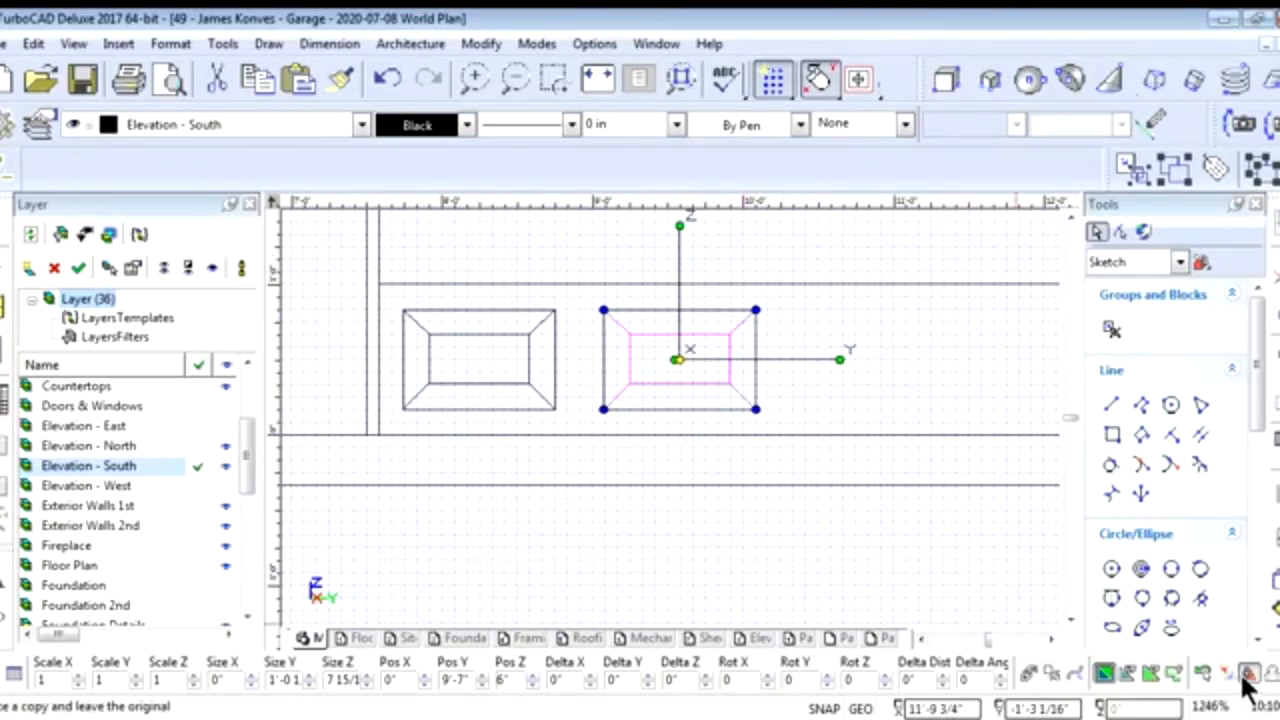
pyautogui.scroll(-2, 669, 414)
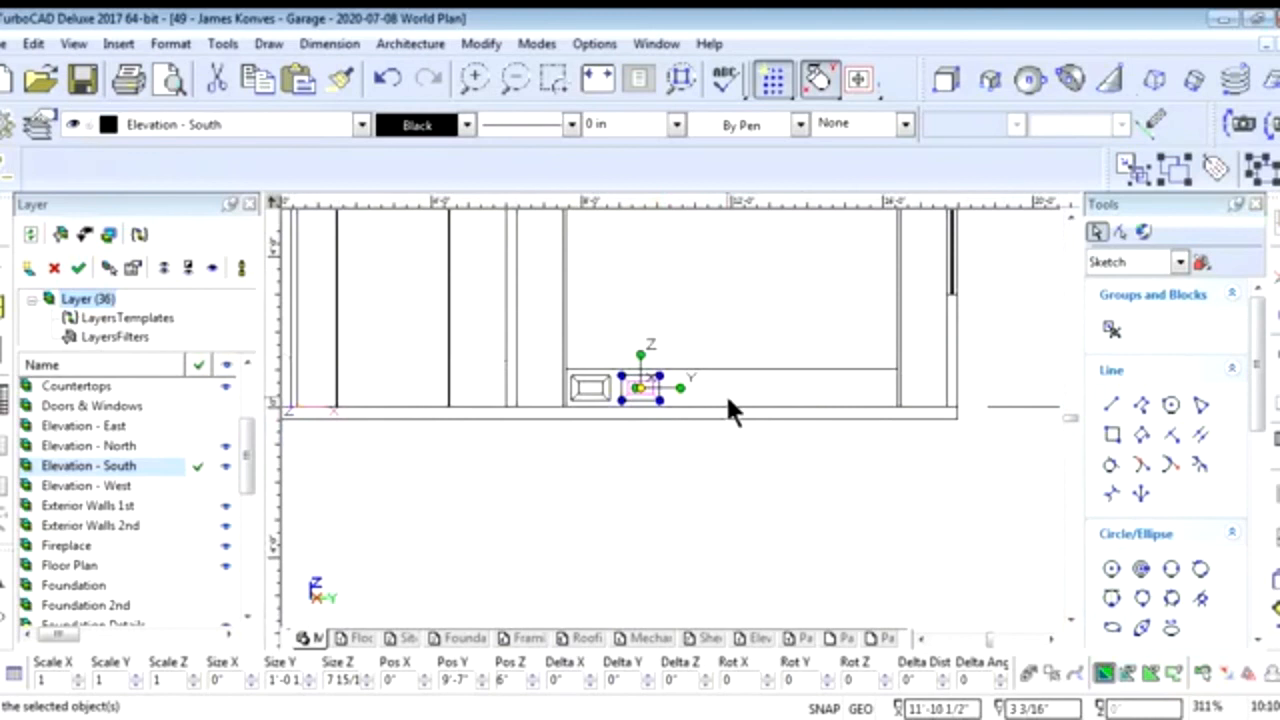
pyautogui.scroll(1, 671, 420)
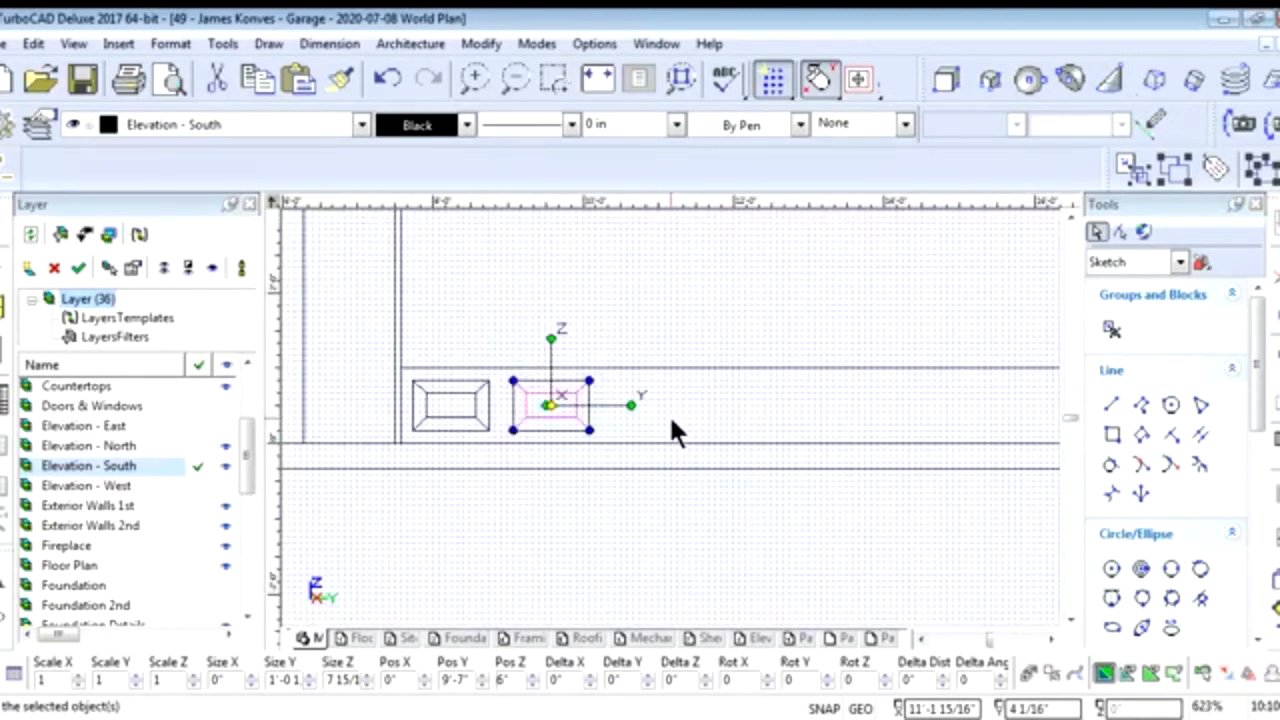
pyautogui.scroll(-1, 671, 420)
pyautogui.click(671, 420)
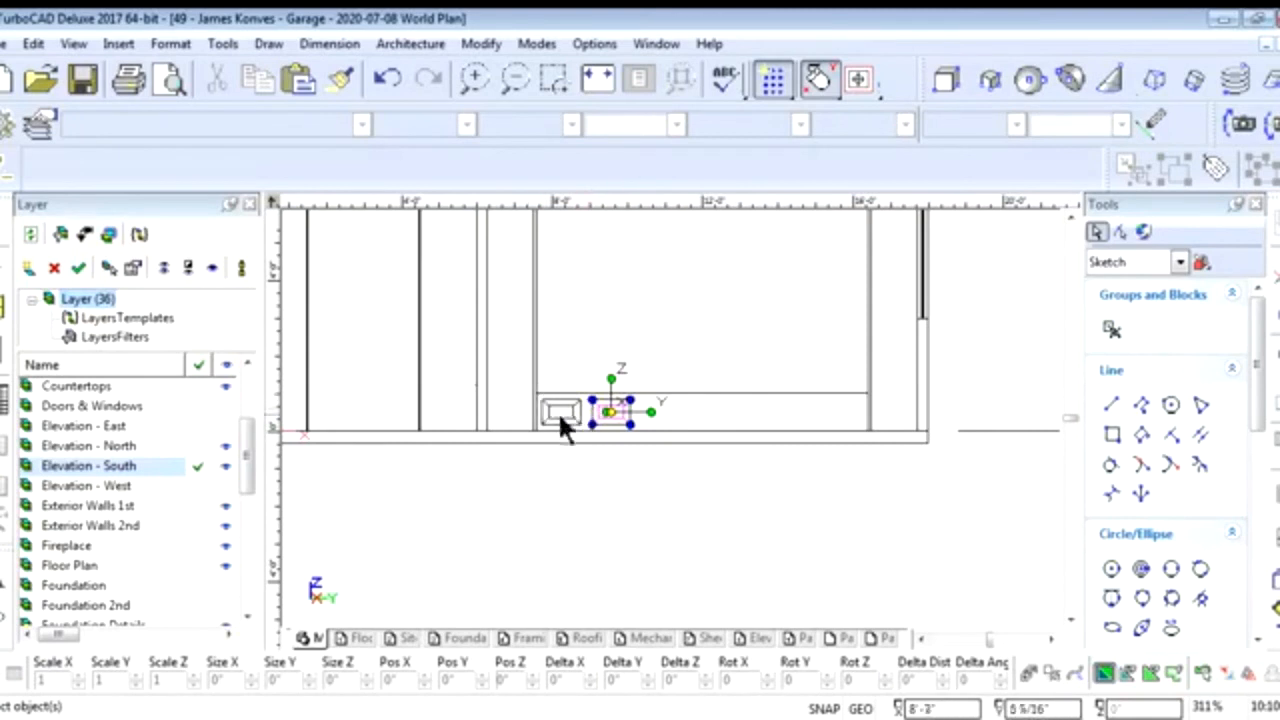
pyautogui.scroll(2, 670, 425)
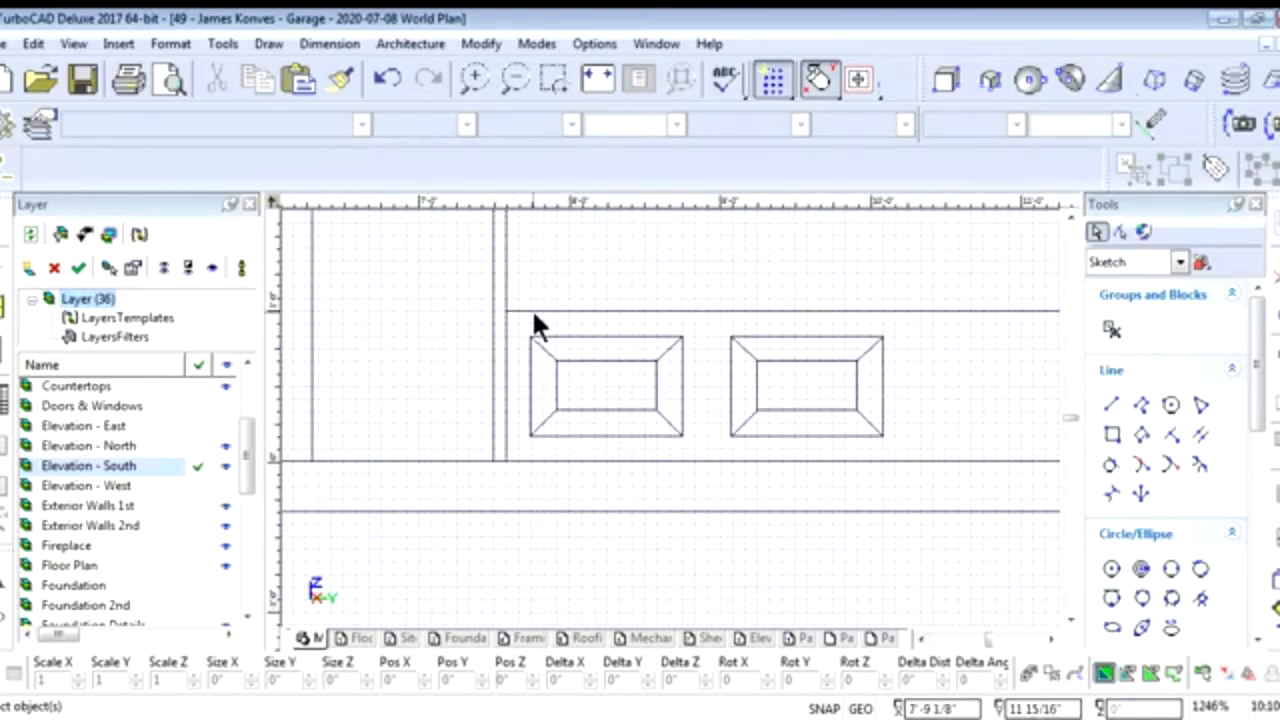
pyautogui.moveTo(518, 320); pyautogui.dragTo(902, 446)
pyautogui.click(615, 682)
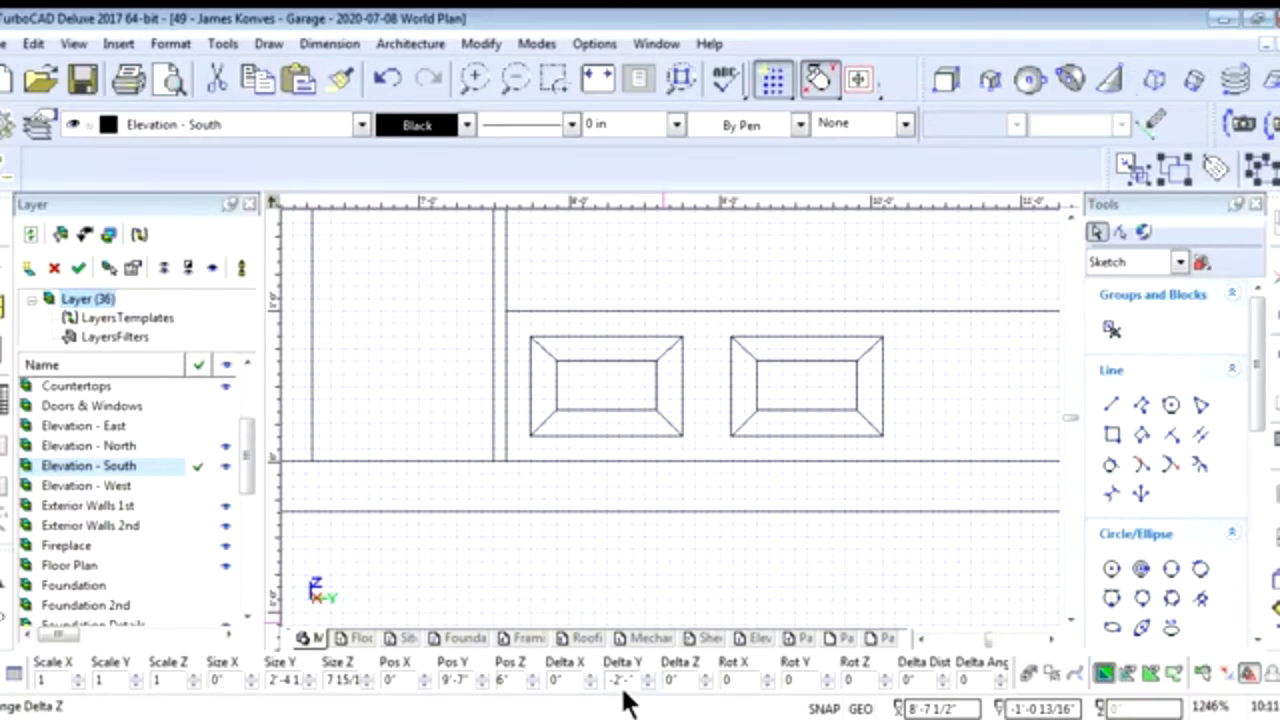
pyautogui.press('Return')
pyautogui.scroll(-1, 1028, 454)
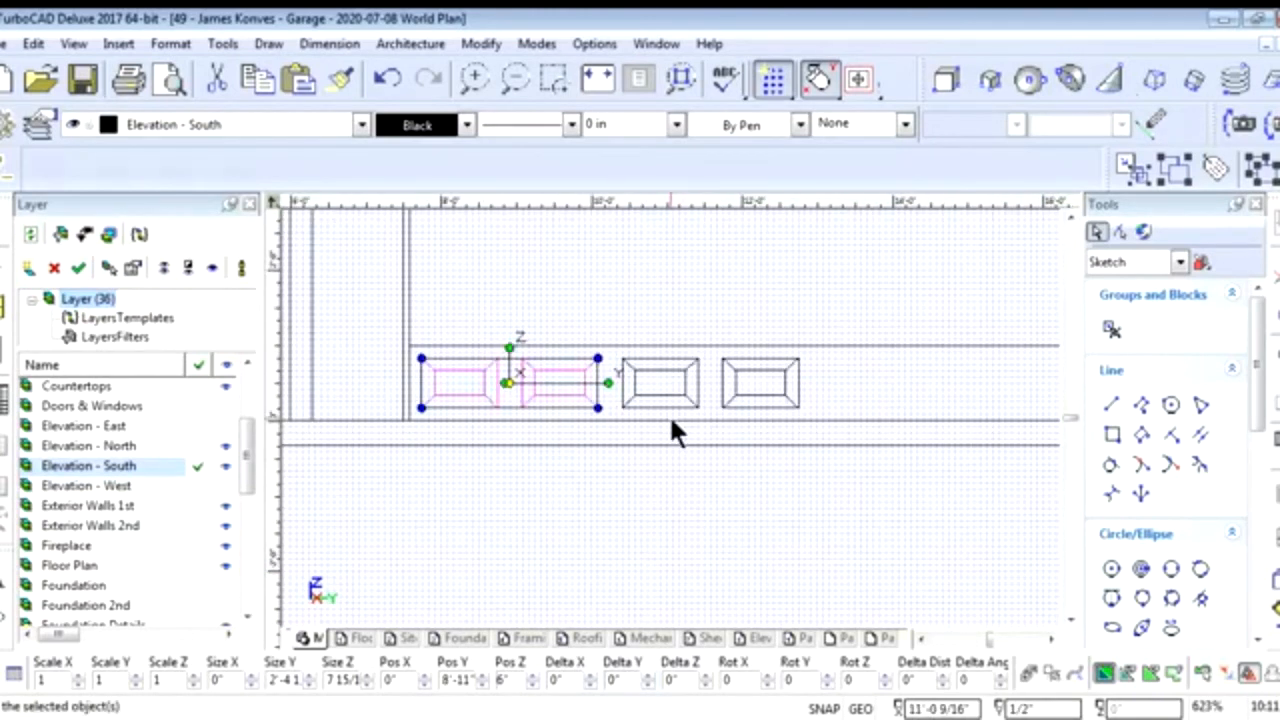
pyautogui.click(675, 505)
pyautogui.scroll(-1, 670, 410)
pyautogui.scroll(1, 670, 415)
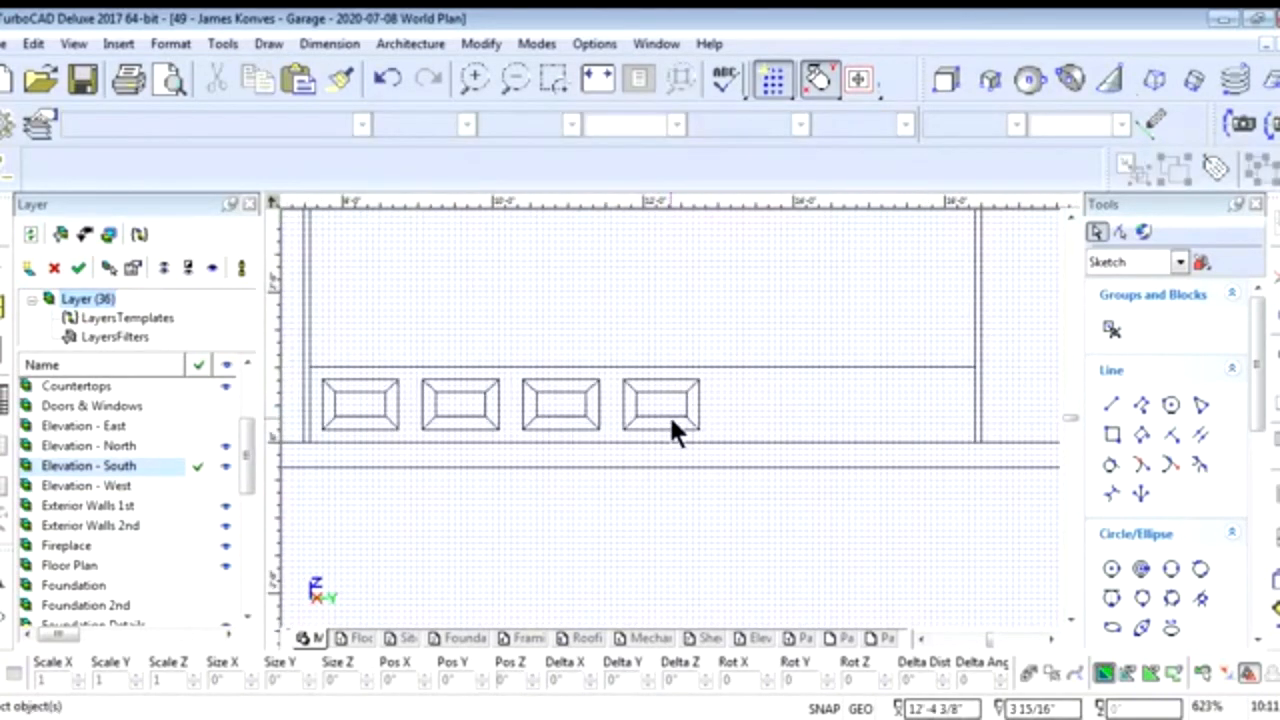
# Select the last three panels of the row and place a copy offset 4' in Y, extending the row to seven panels
pyautogui.moveTo(411, 372); pyautogui.dragTo(720, 436)
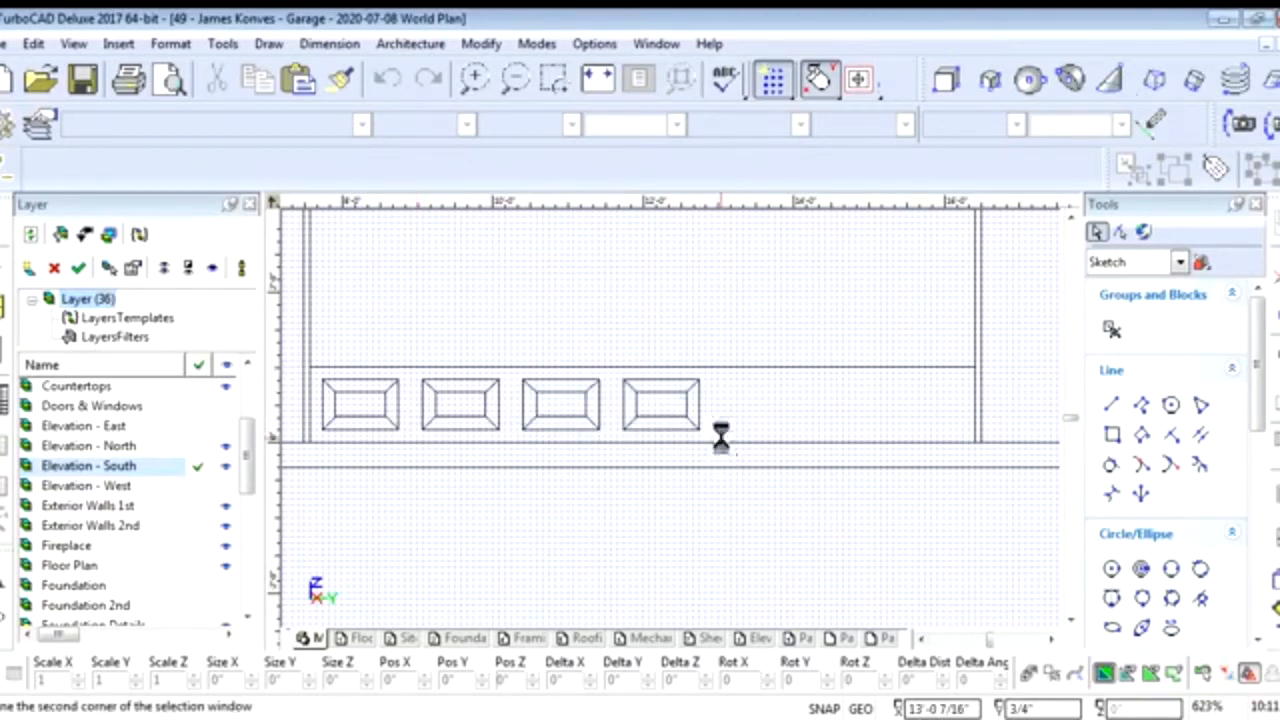
pyautogui.doubleClick(613, 679)
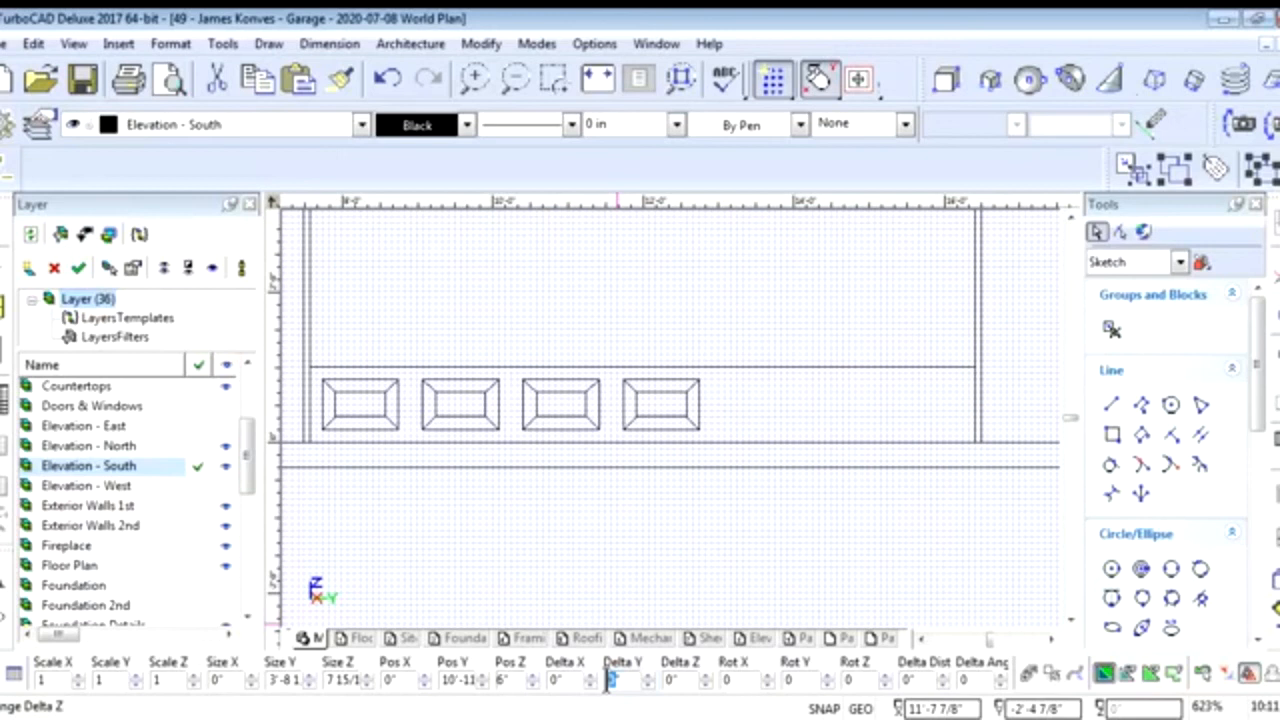
pyautogui.write('4')
pyautogui.press('Return')
pyautogui.hotkey('ctrl', 'Return')
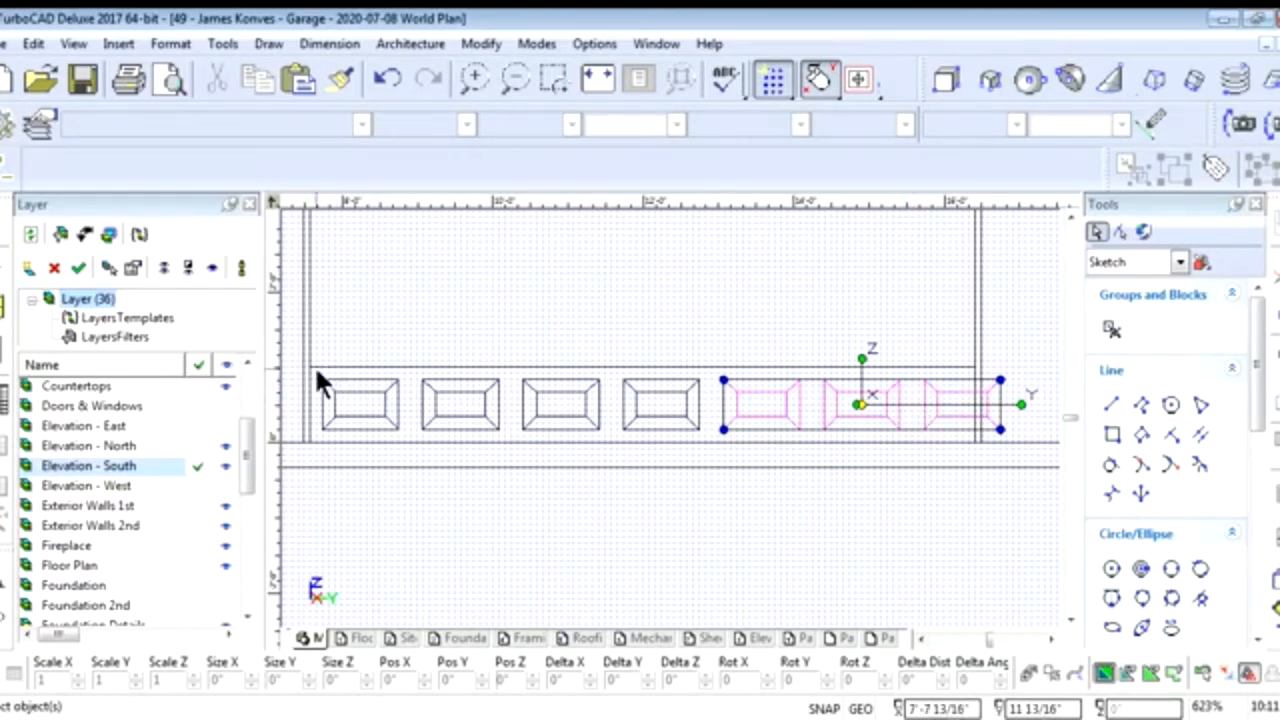
# Try to compress the row of seven panels to the door section's width, and delete the narrowed duplicate
pyautogui.moveTo(311, 365); pyautogui.dragTo(967, 412)
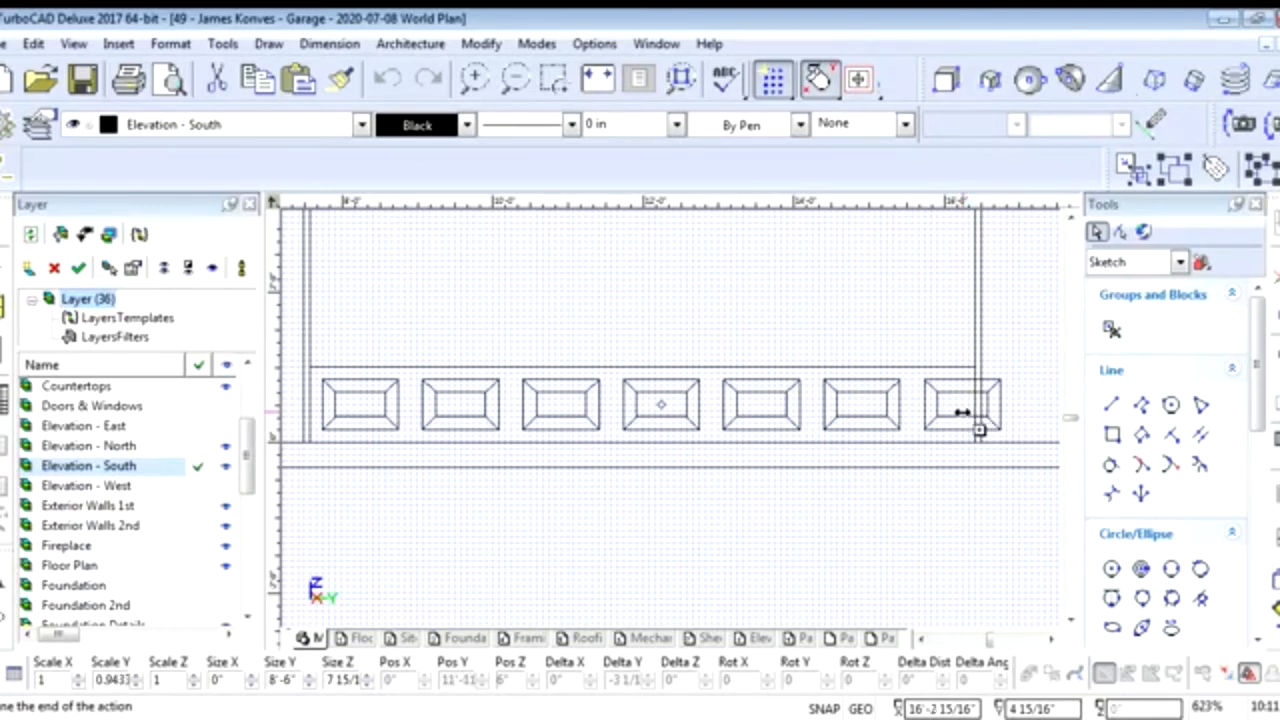
pyautogui.scroll(2, 962, 412)
pyautogui.scroll(1, 670, 418)
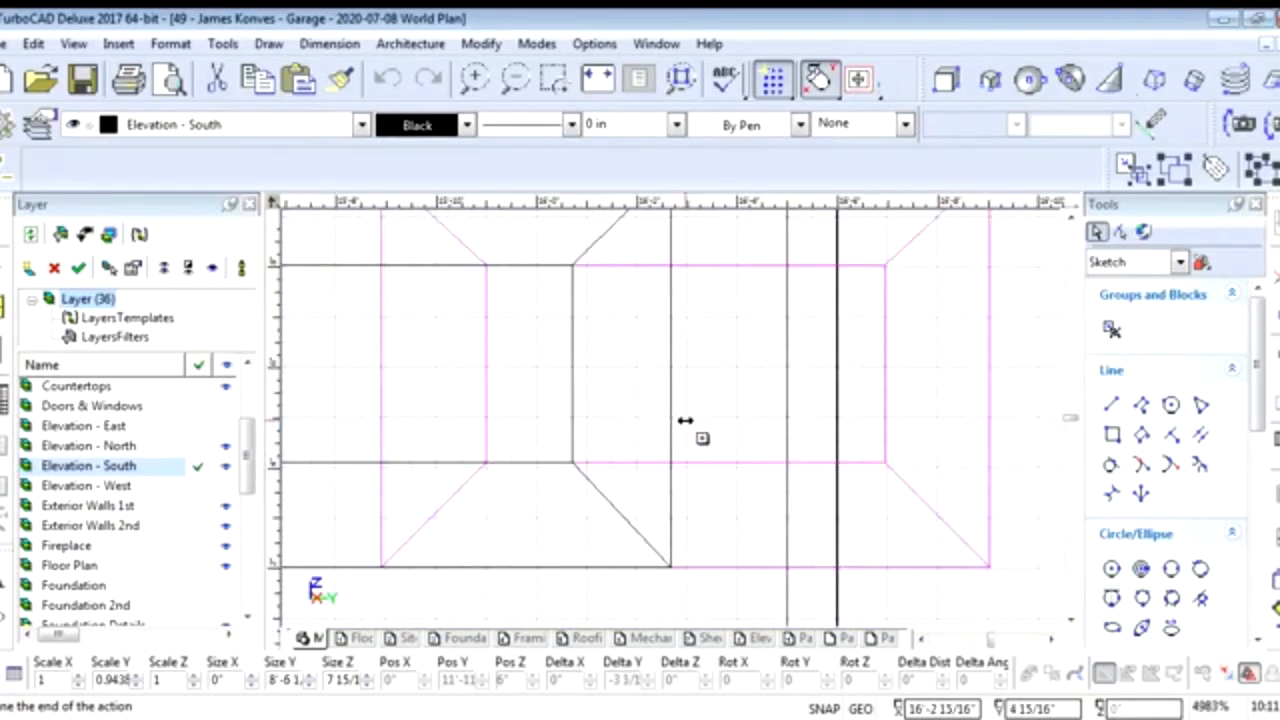
pyautogui.click(685, 425)
pyautogui.scroll(-4, 674, 416)
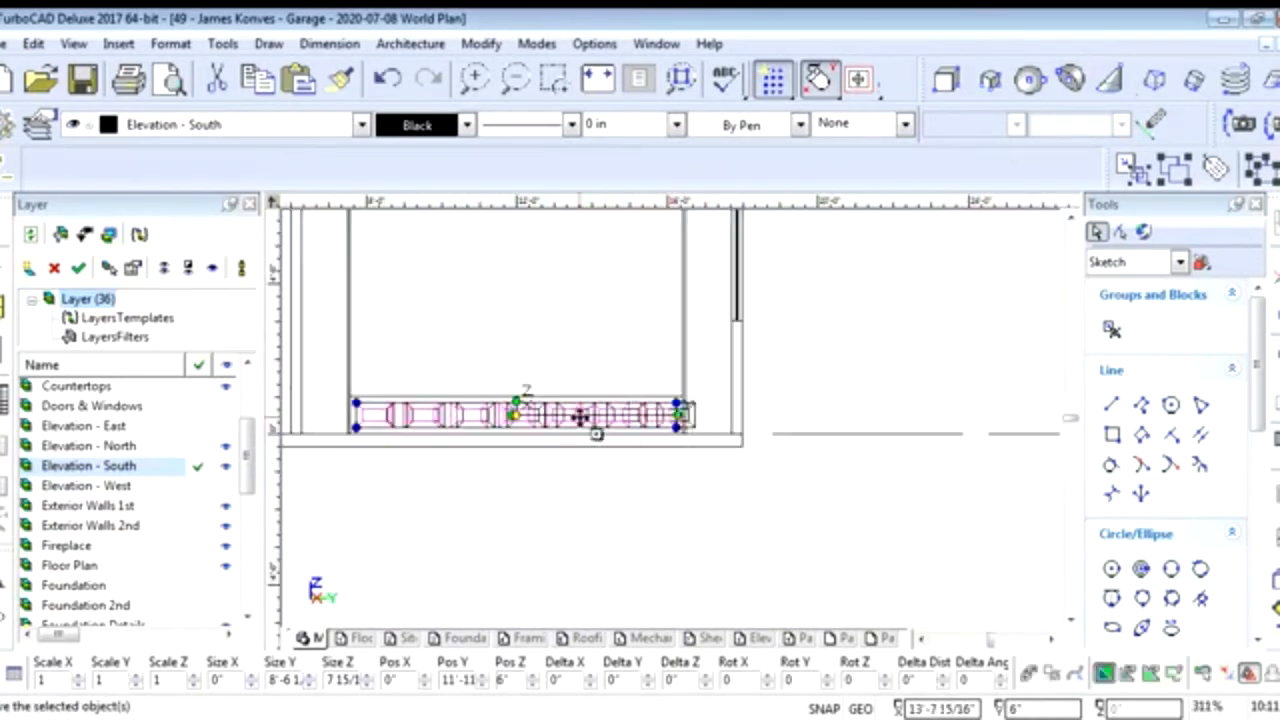
pyautogui.scroll(1, 670, 420)
pyautogui.scroll(-1, 666, 420)
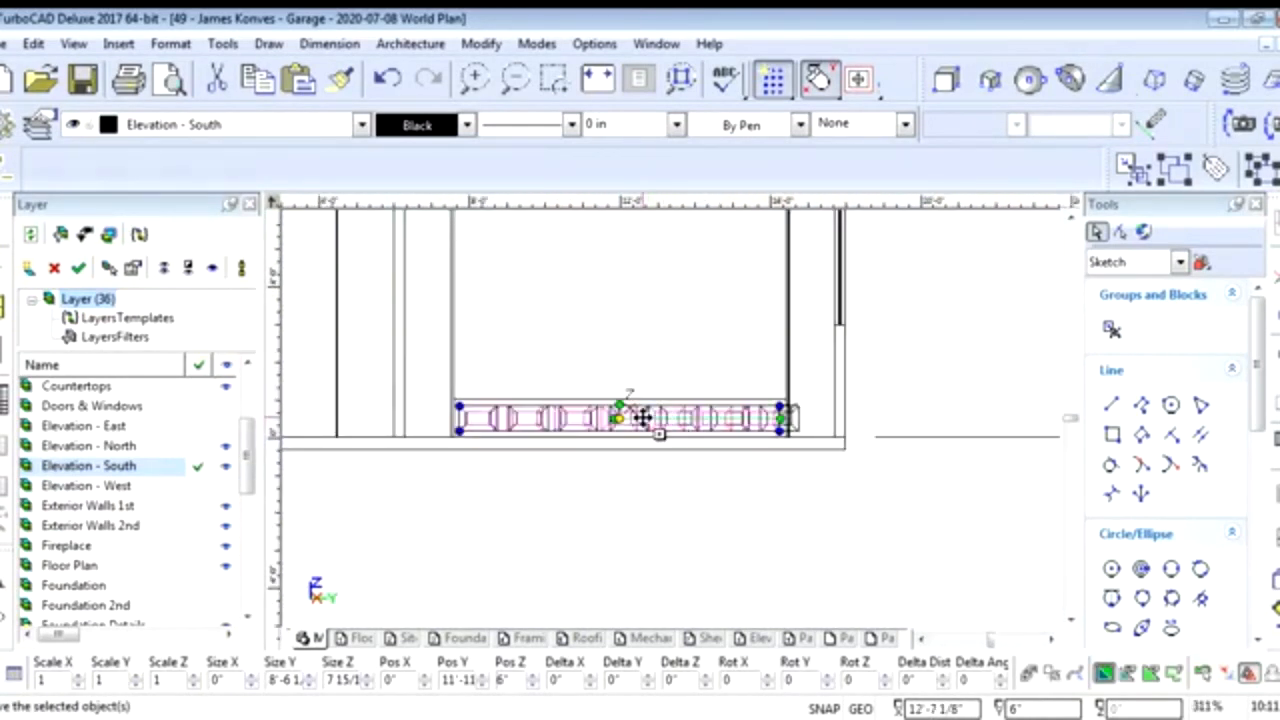
pyautogui.scroll(1, 643, 417)
pyautogui.scroll(-1, 566, 433)
pyautogui.scroll(1, 660, 430)
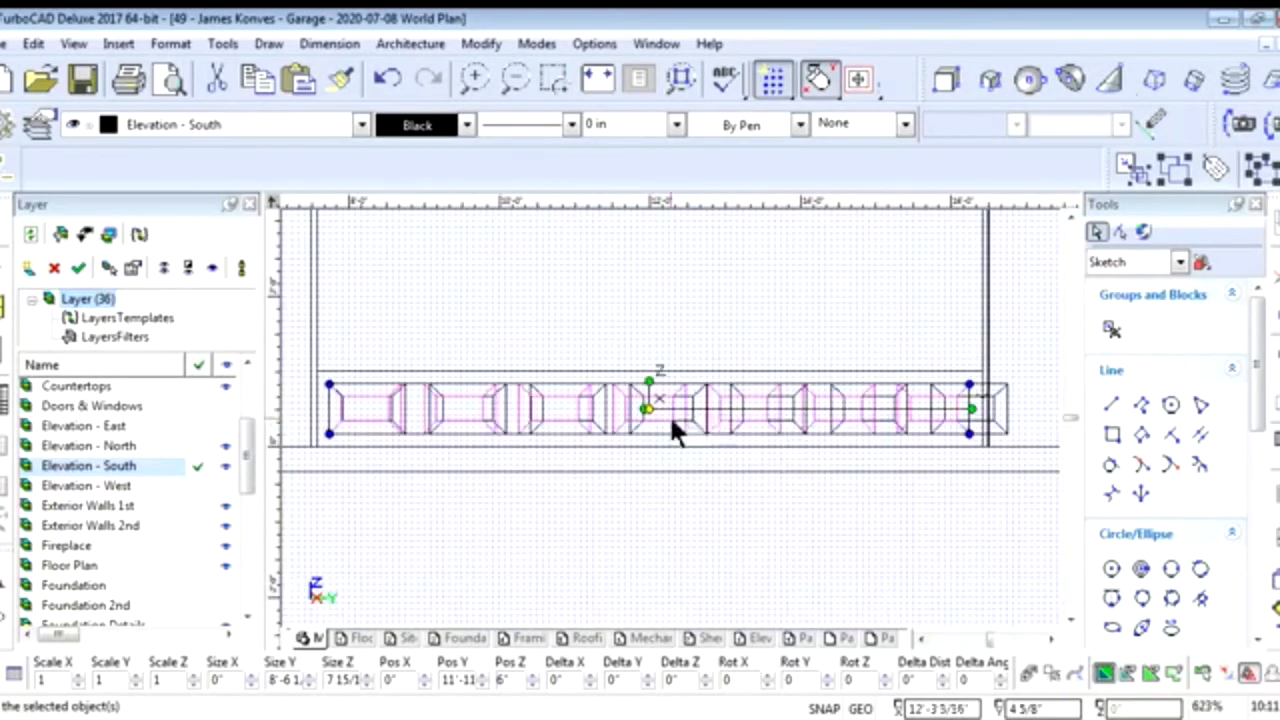
pyautogui.press('Delete')
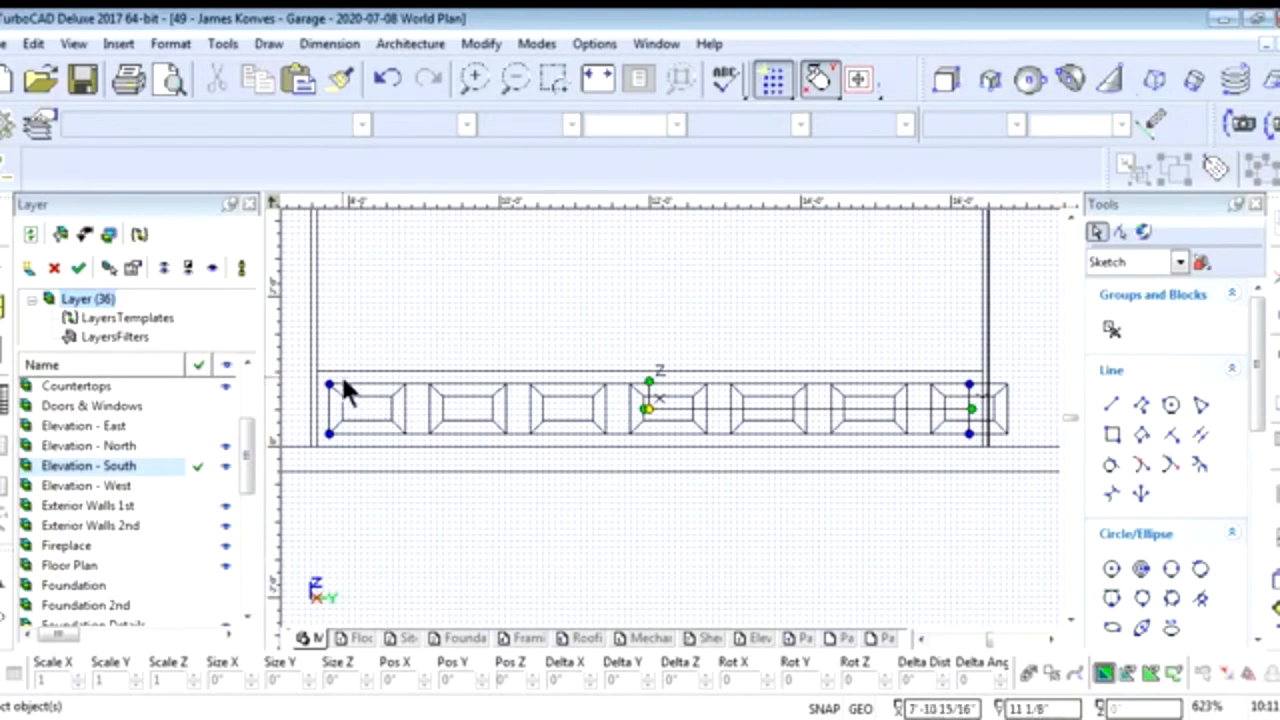
# Scale the row of seven panels along Y to about 8'-6" so its far end fits inside the door section
pyautogui.moveTo(321, 376); pyautogui.dragTo(1043, 449)
pyautogui.scroll(6, 671, 428)
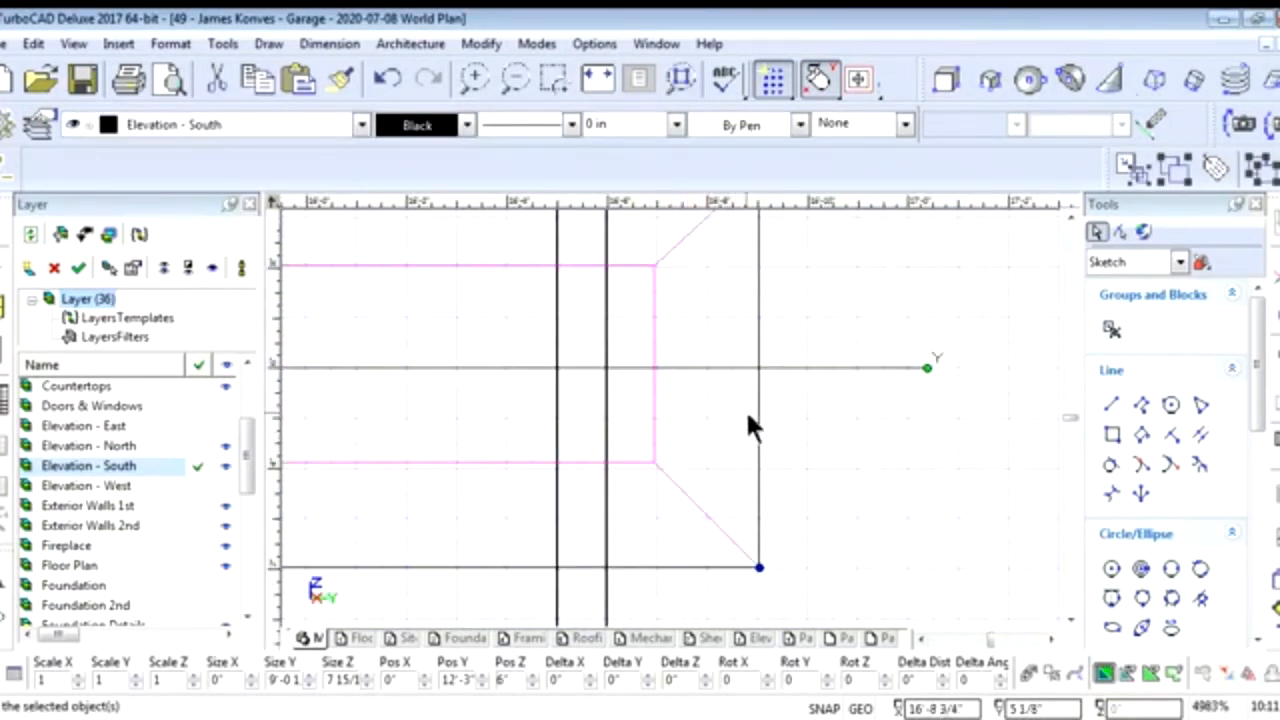
pyautogui.moveTo(757, 417); pyautogui.dragTo(458, 406)
pyautogui.scroll(-8, 371, 409)
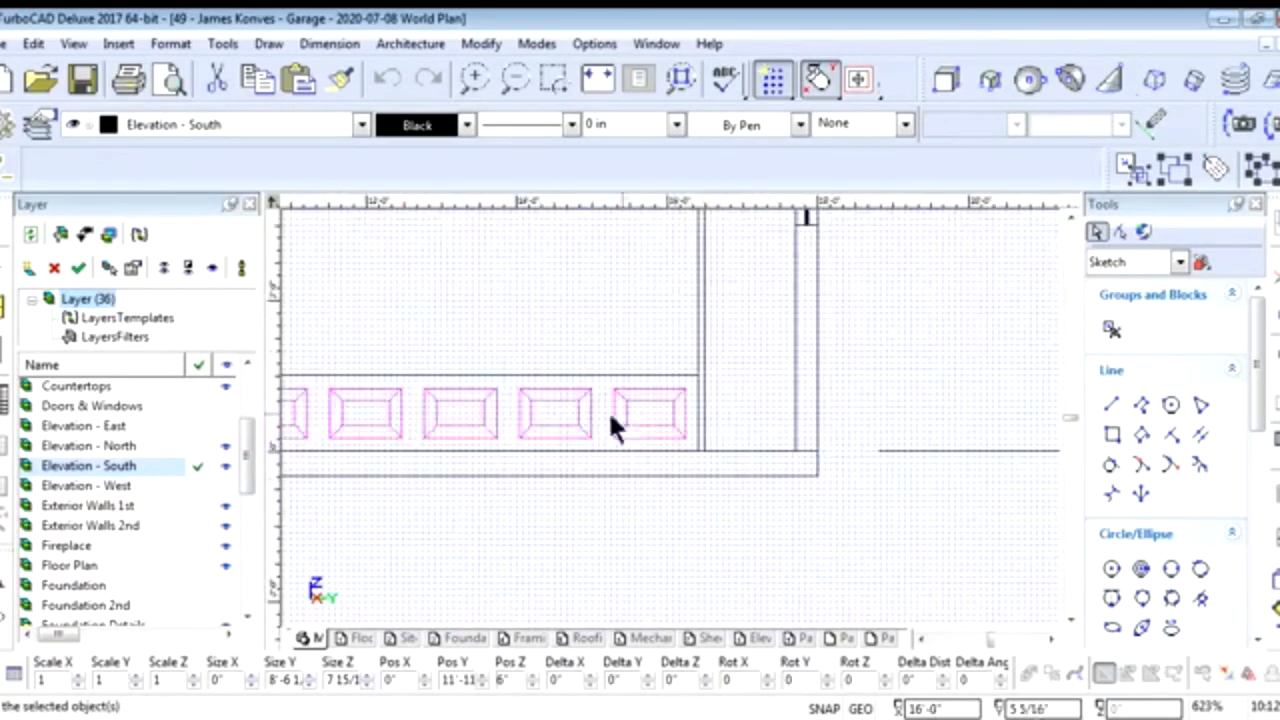
pyautogui.click(930, 348)
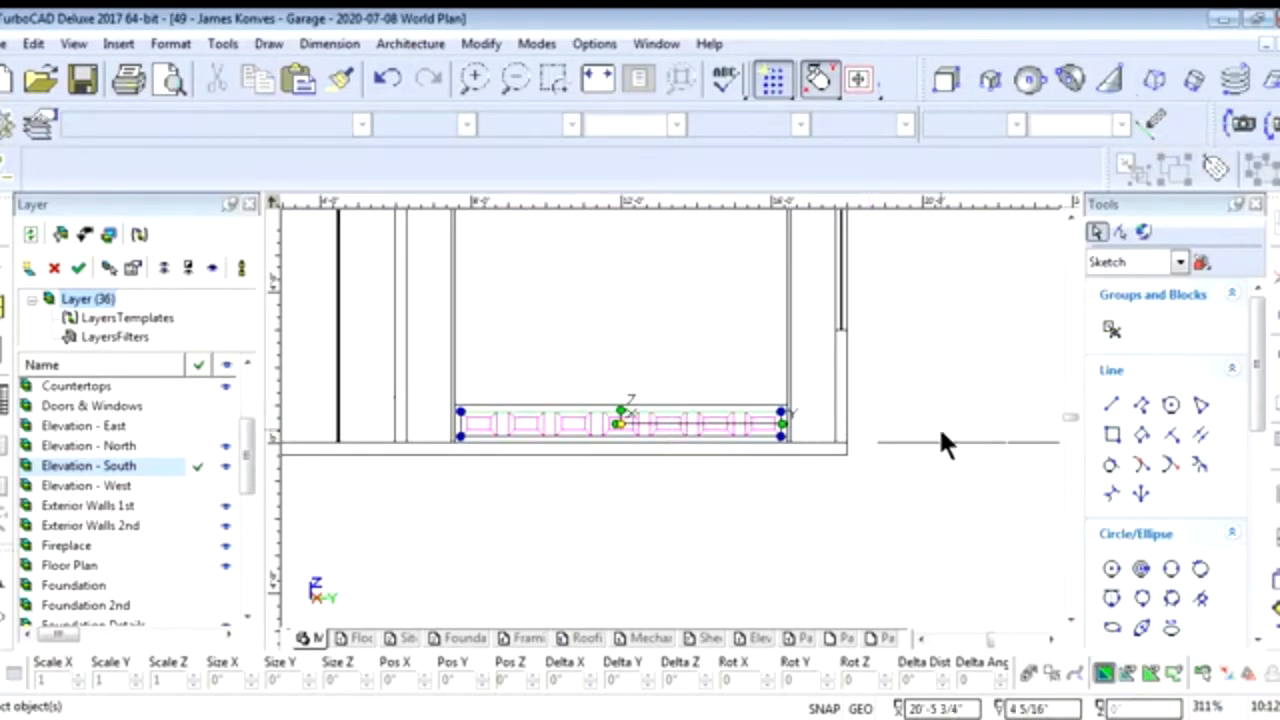
# Select the bottom door section with its seven panels and place a copy directly above it, offset 1' in Z
pyautogui.scroll(-10, 677, 425)
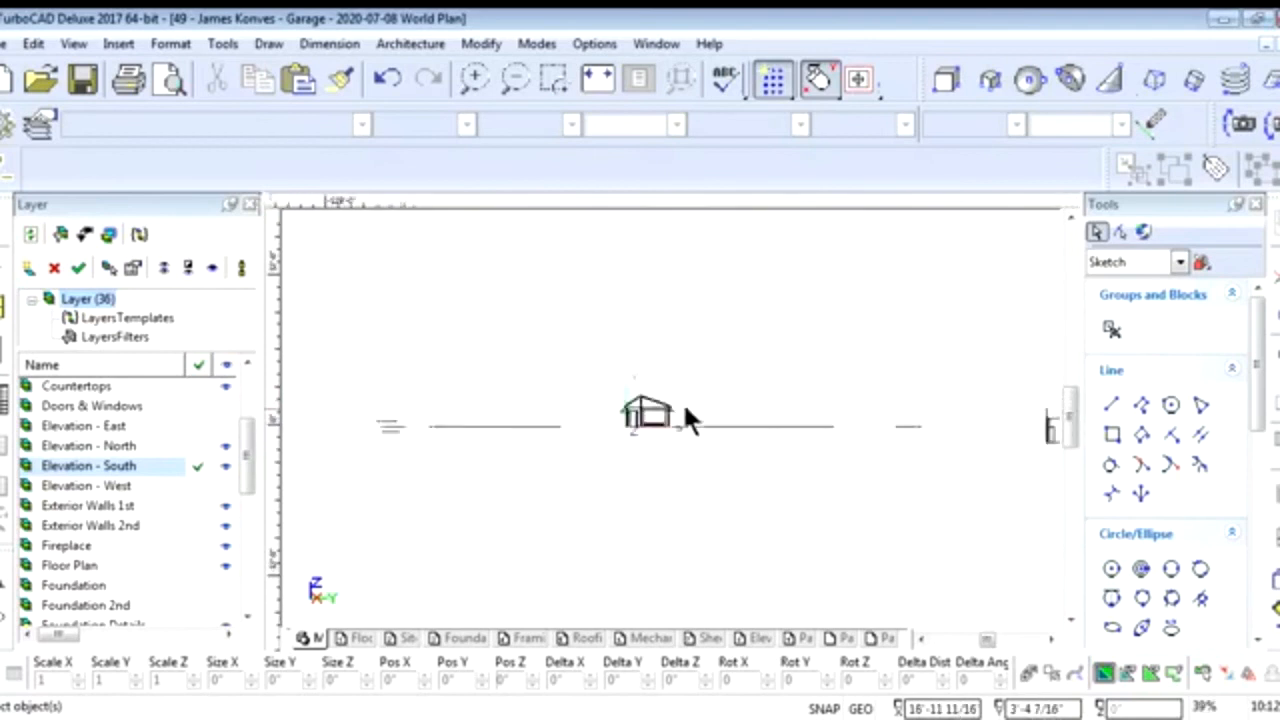
pyautogui.scroll(2, 790, 425)
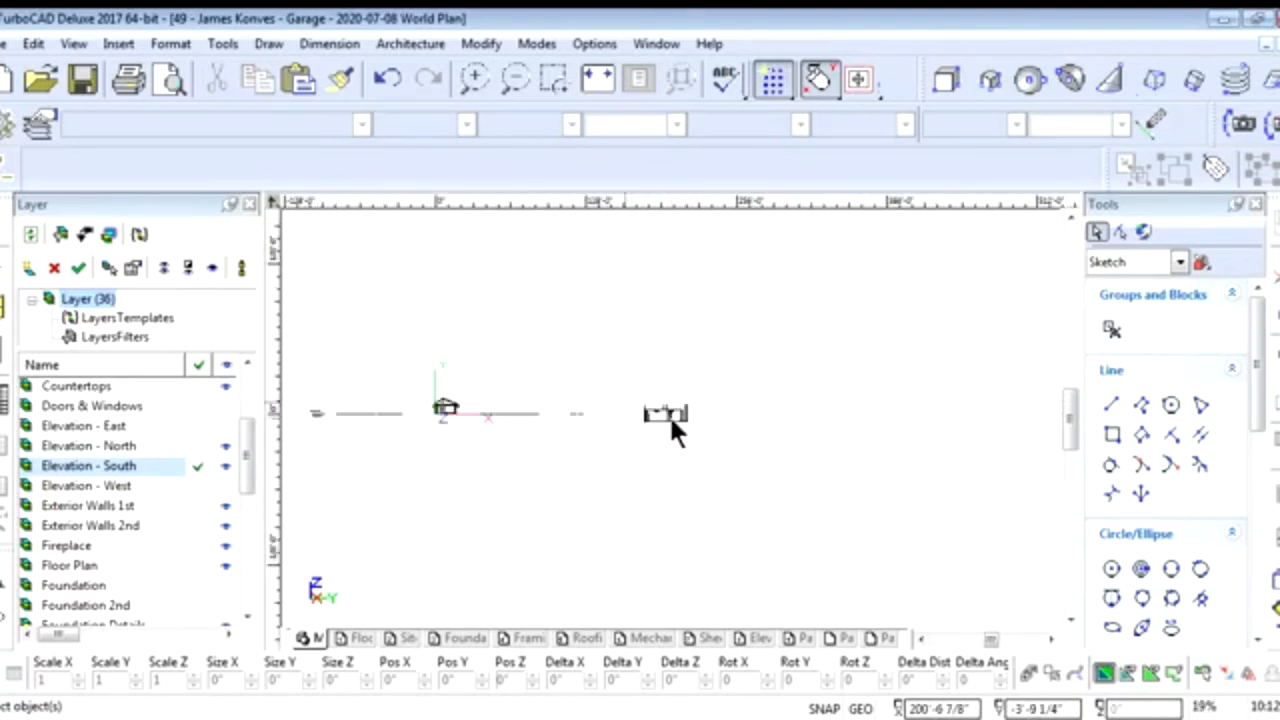
pyautogui.scroll(5, 655, 425)
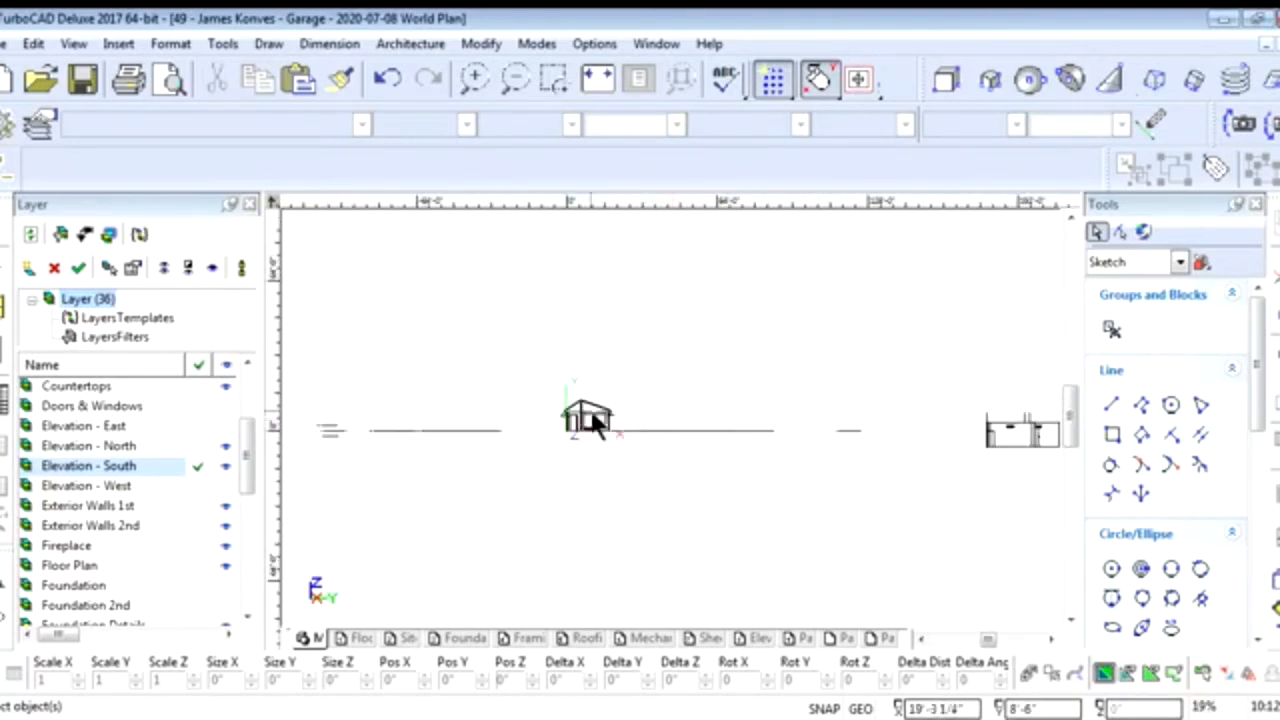
pyautogui.scroll(3, 668, 435)
pyautogui.scroll(-2, 670, 423)
pyautogui.scroll(2, 668, 425)
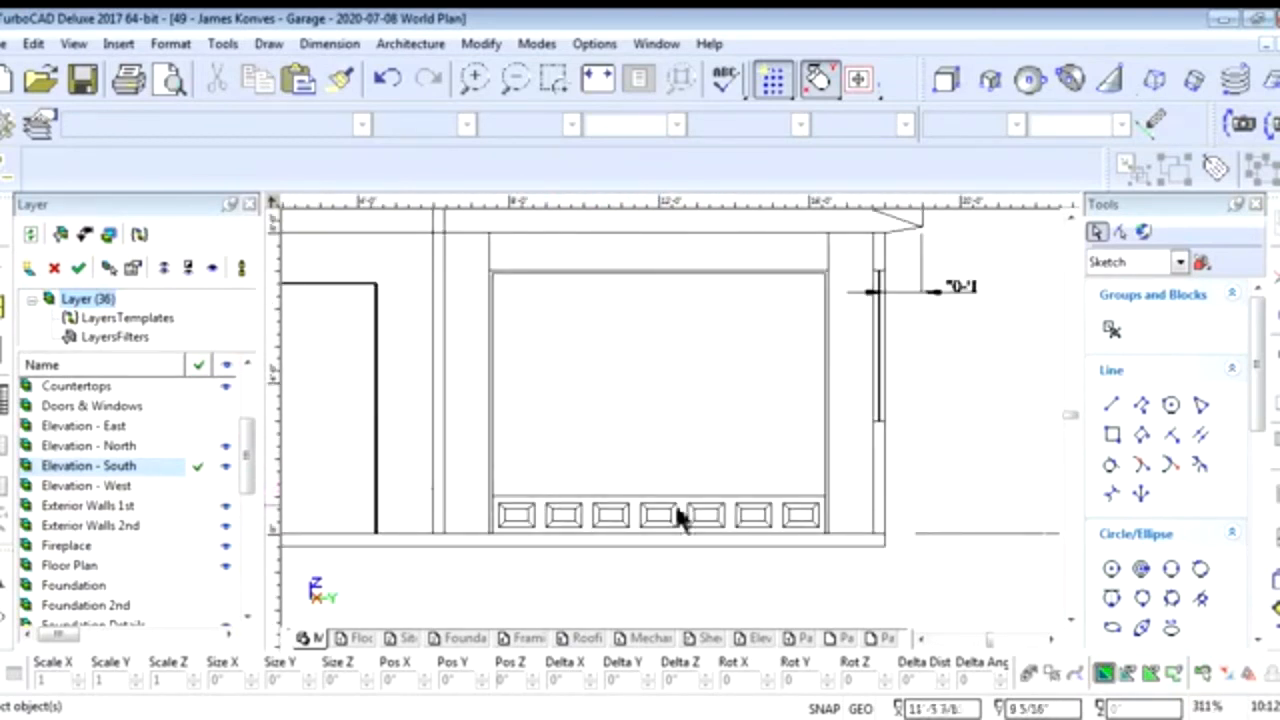
pyautogui.moveTo(818, 522); pyautogui.dragTo(497, 480)
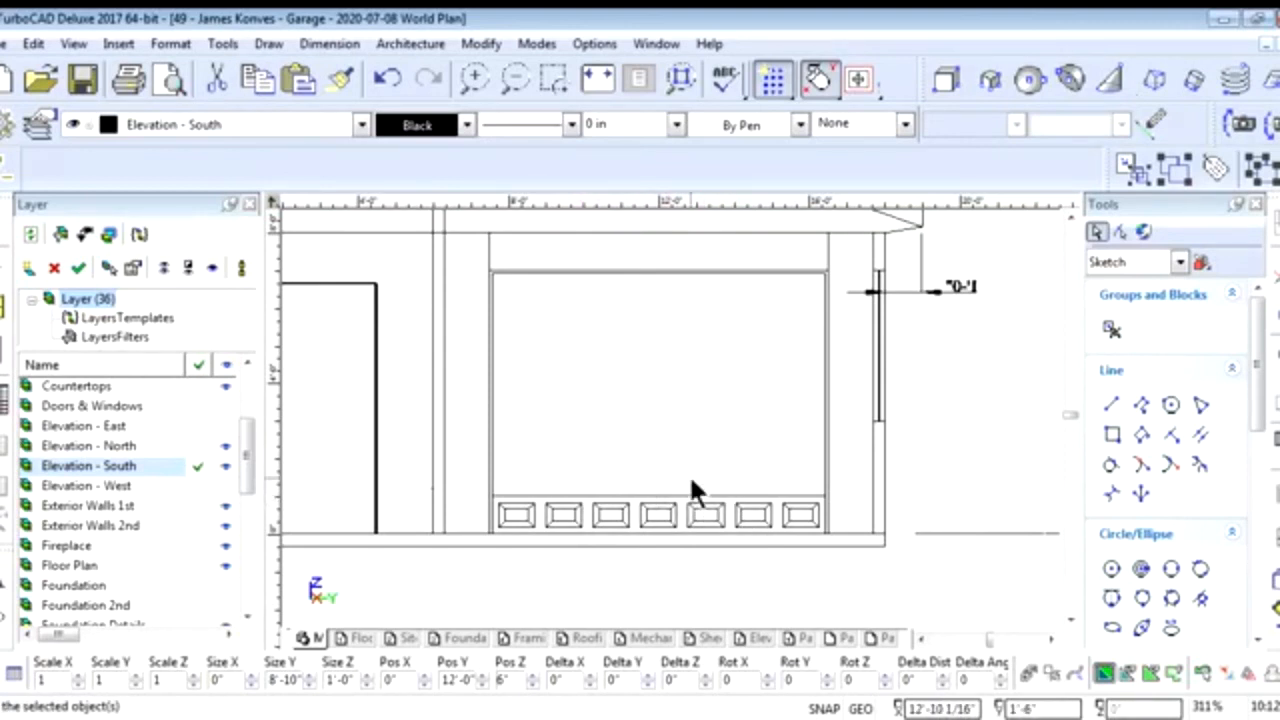
pyautogui.scroll(-3, 690, 480)
pyautogui.scroll(3, 652, 380)
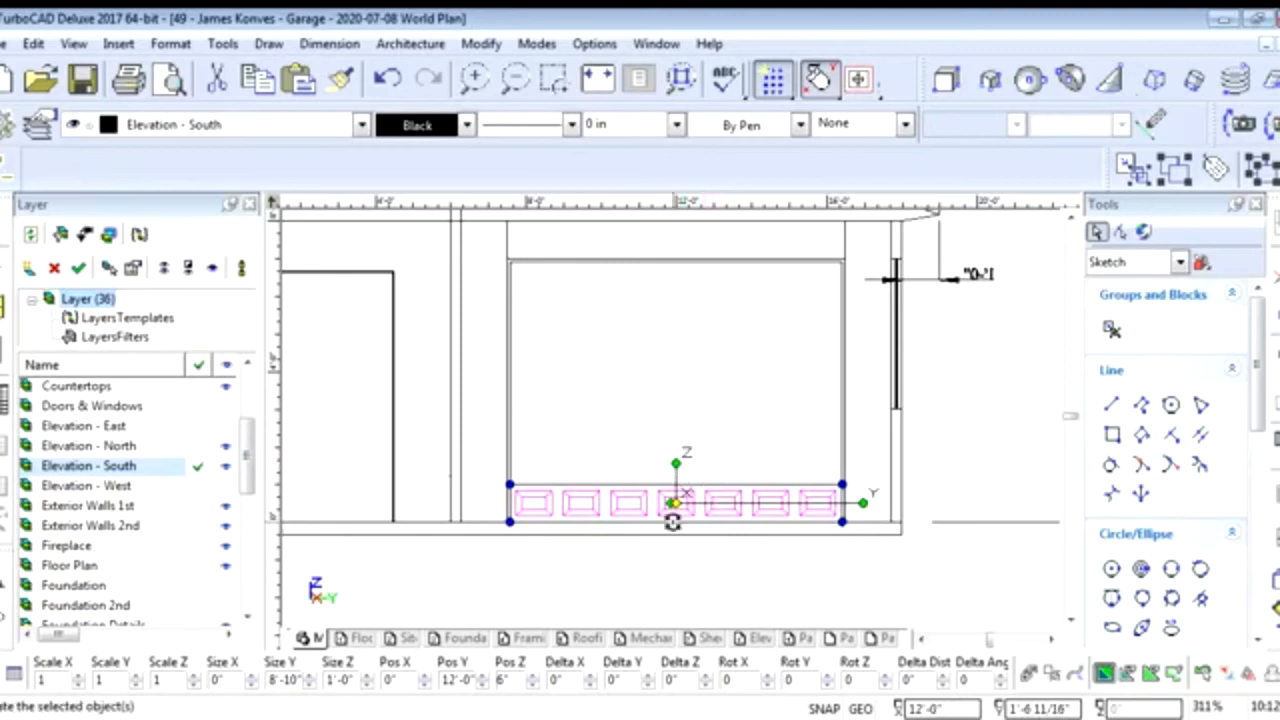
pyautogui.click(1247, 674)
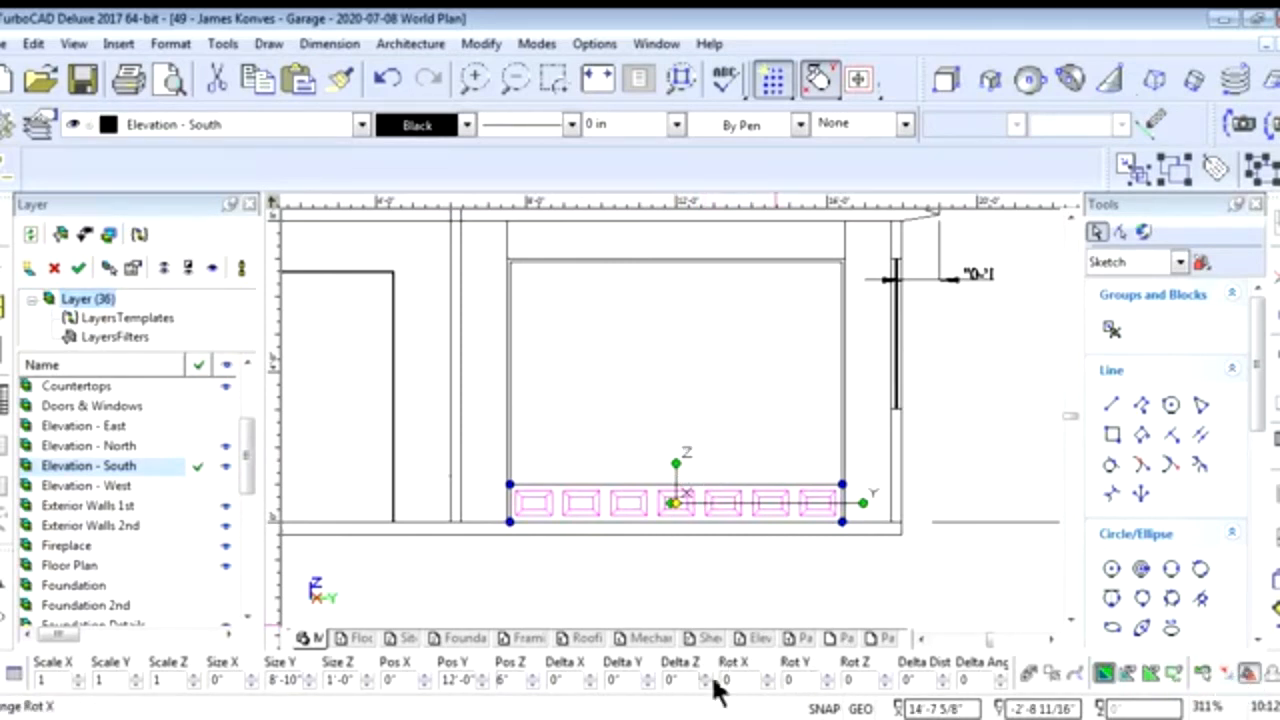
pyautogui.click(670, 682)
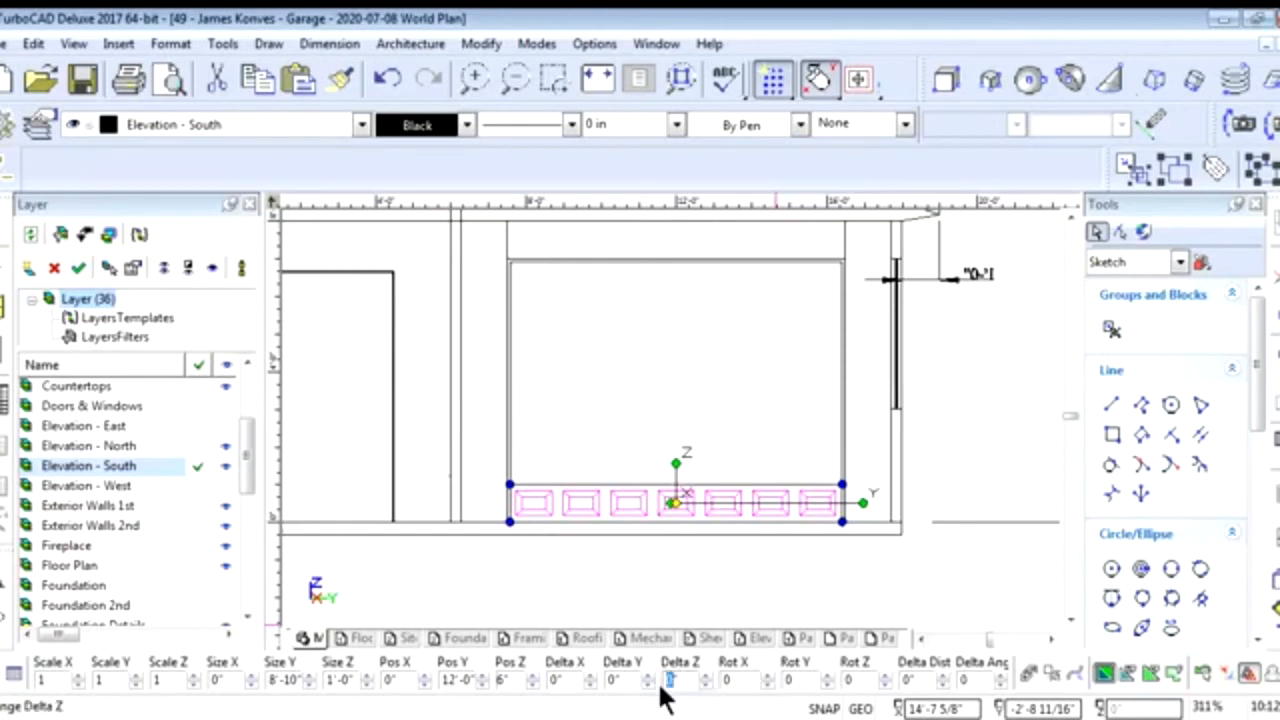
pyautogui.press('Return')
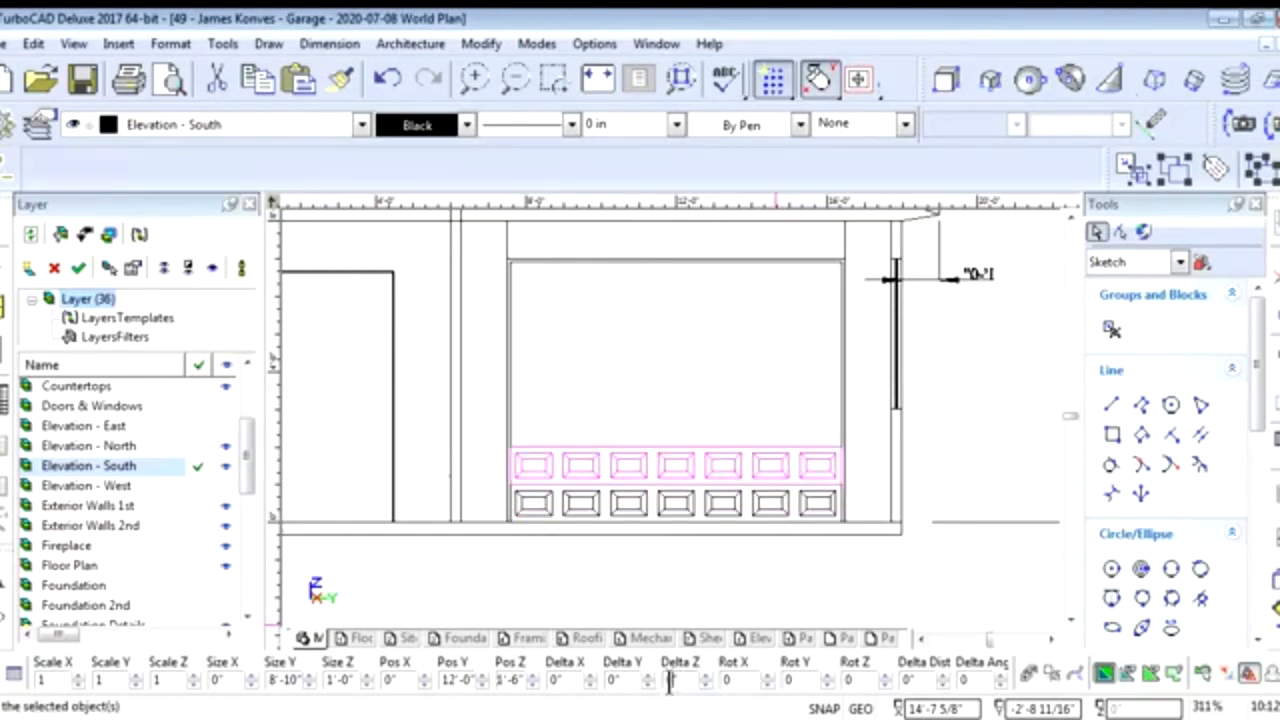
# Stack five more copies of the door section at successive 12" offsets in Z to fill the door up to its head
pyautogui.write('12')
pyautogui.press('Return')
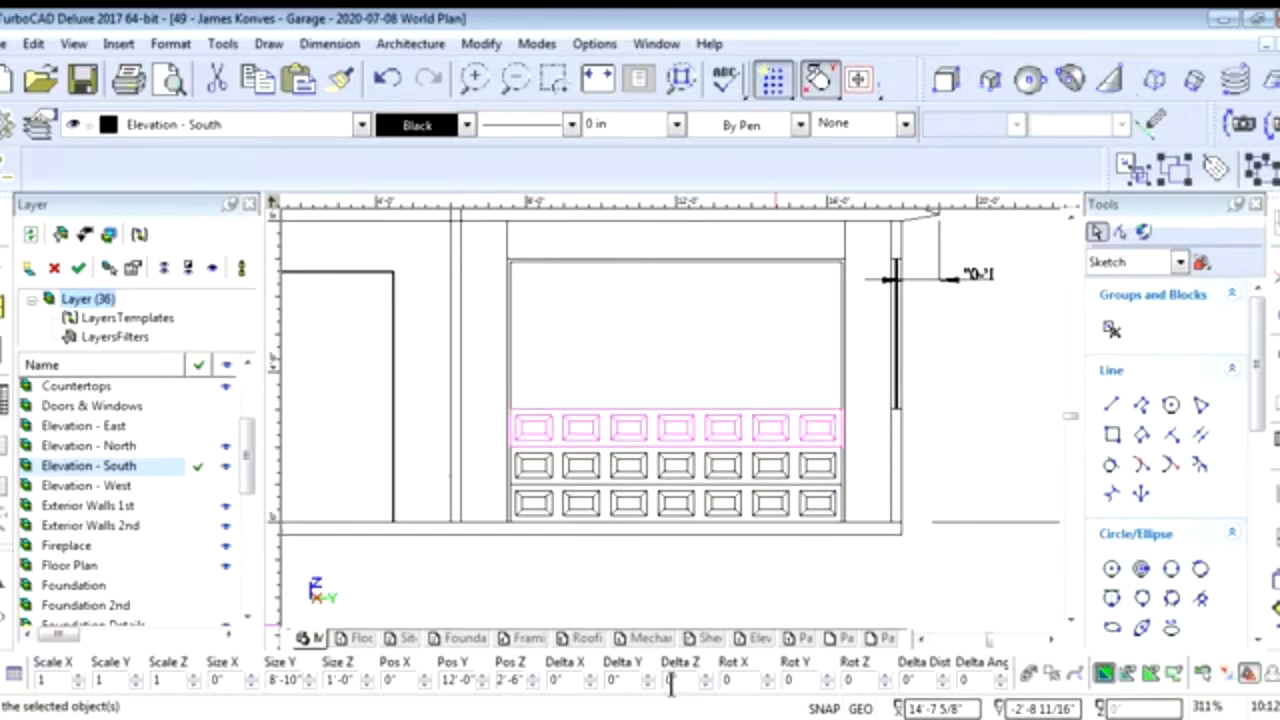
pyautogui.write('12')
pyautogui.press('Return')
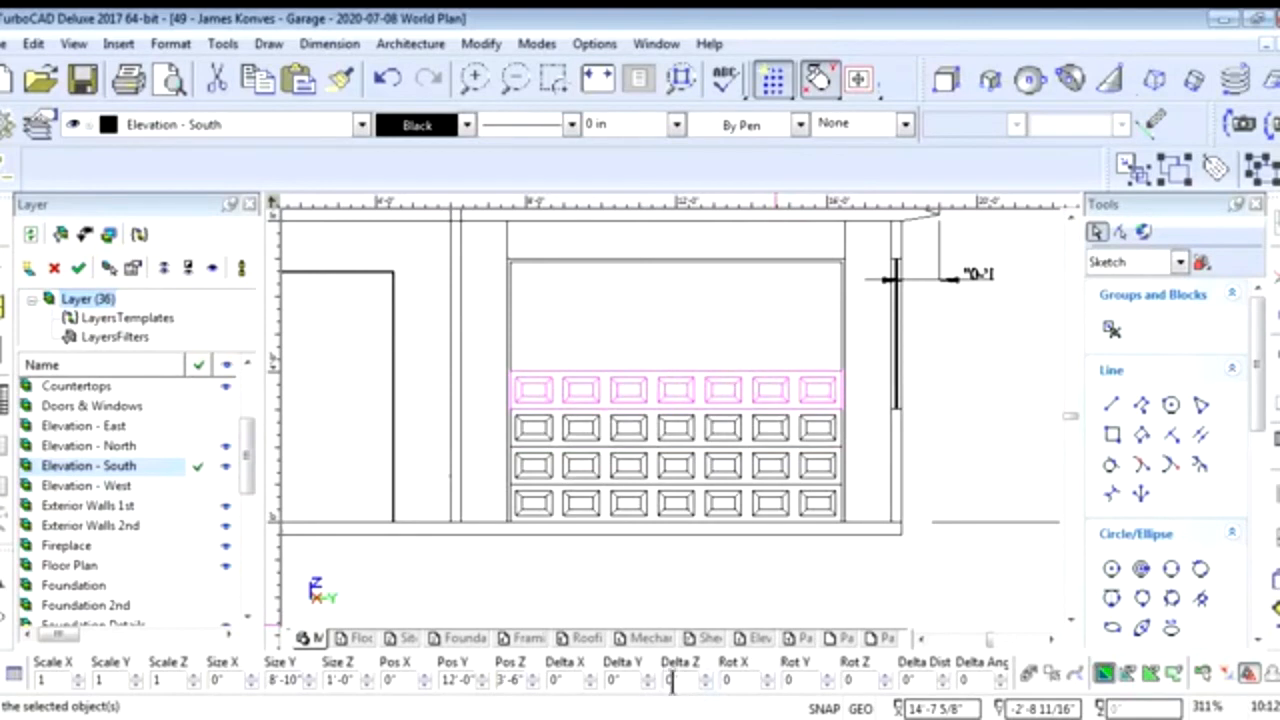
pyautogui.write('12')
pyautogui.press('Return')
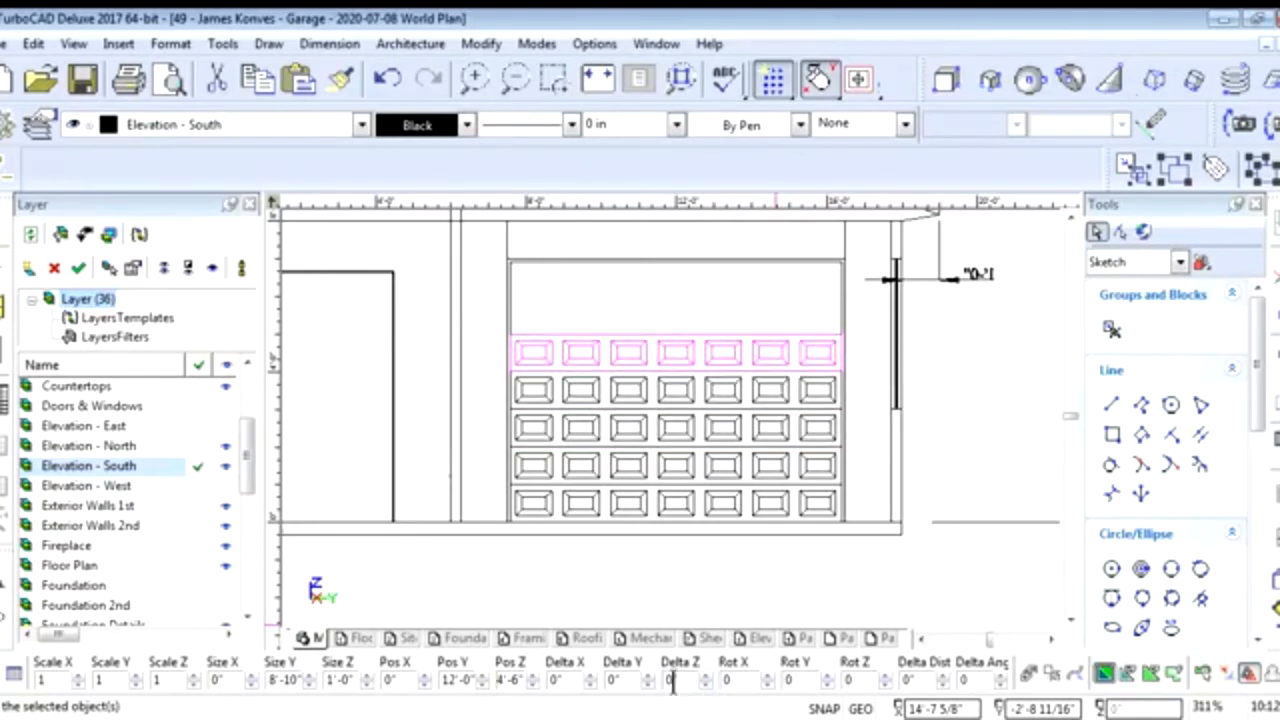
pyautogui.write('12')
pyautogui.press('Return')
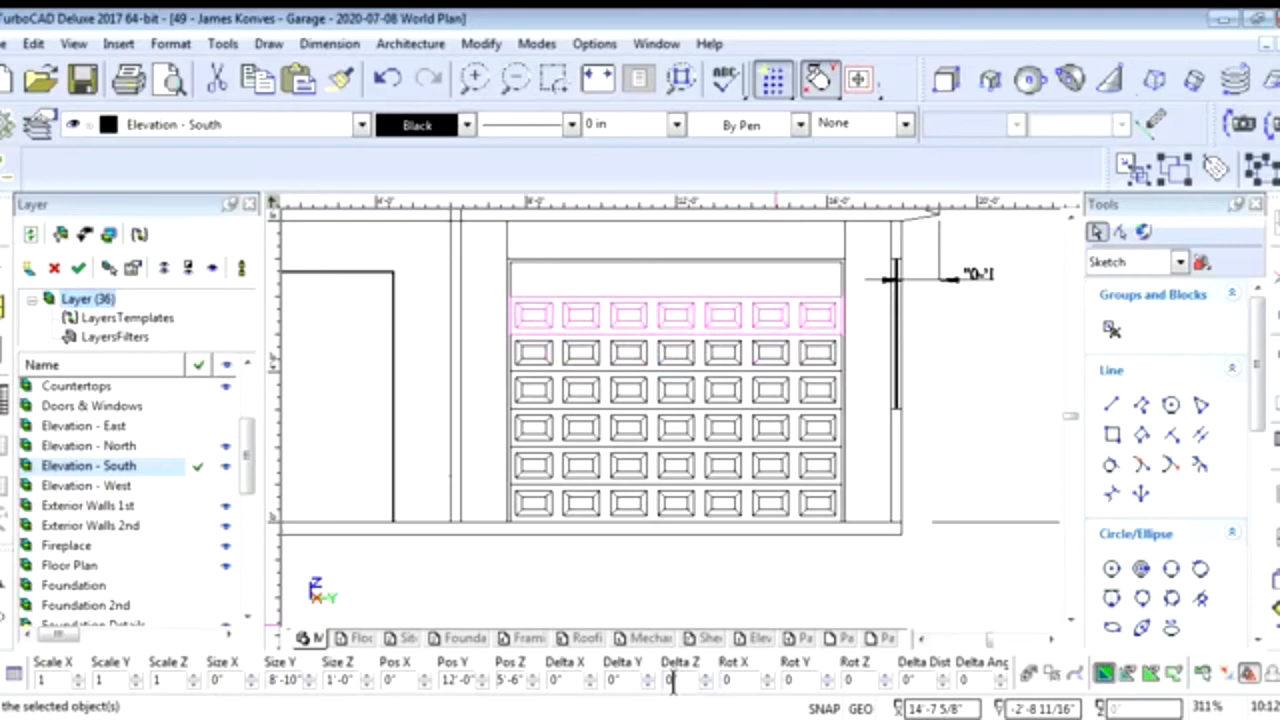
pyautogui.write('12')
pyautogui.press('Return')
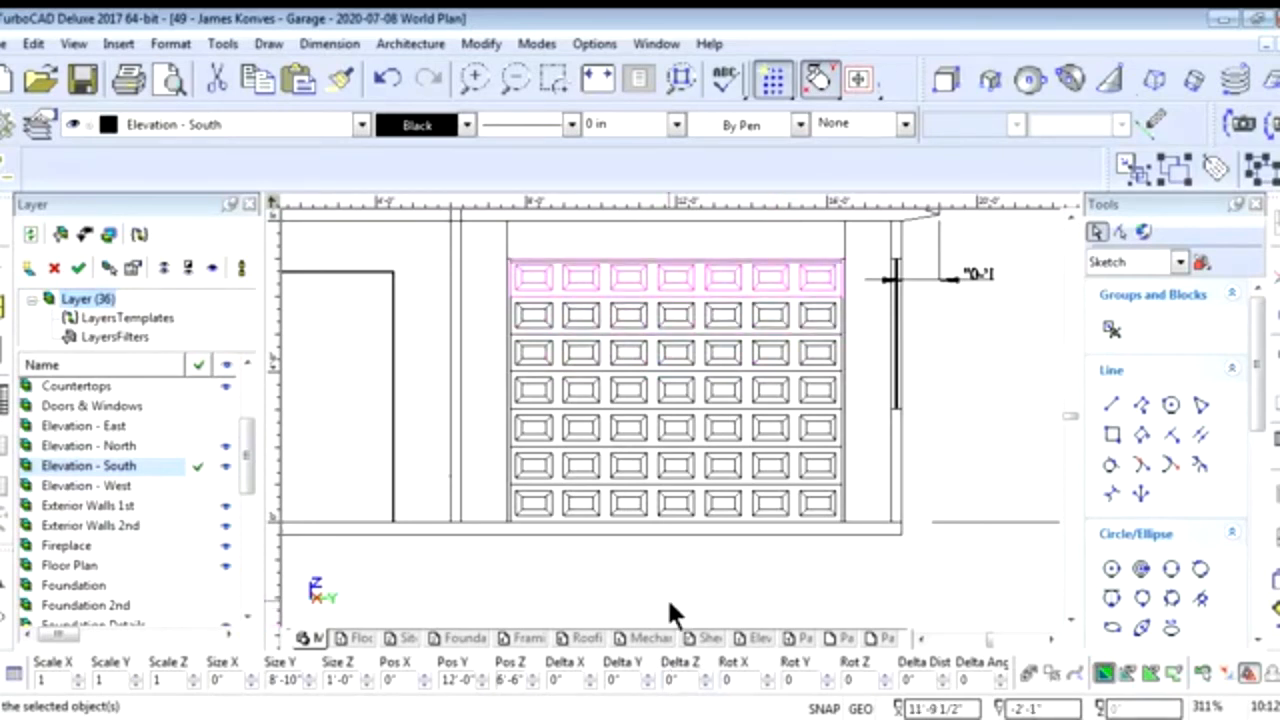
pyautogui.click(665, 554)
pyautogui.scroll(-3, 668, 480)
pyautogui.scroll(2, 600, 390)
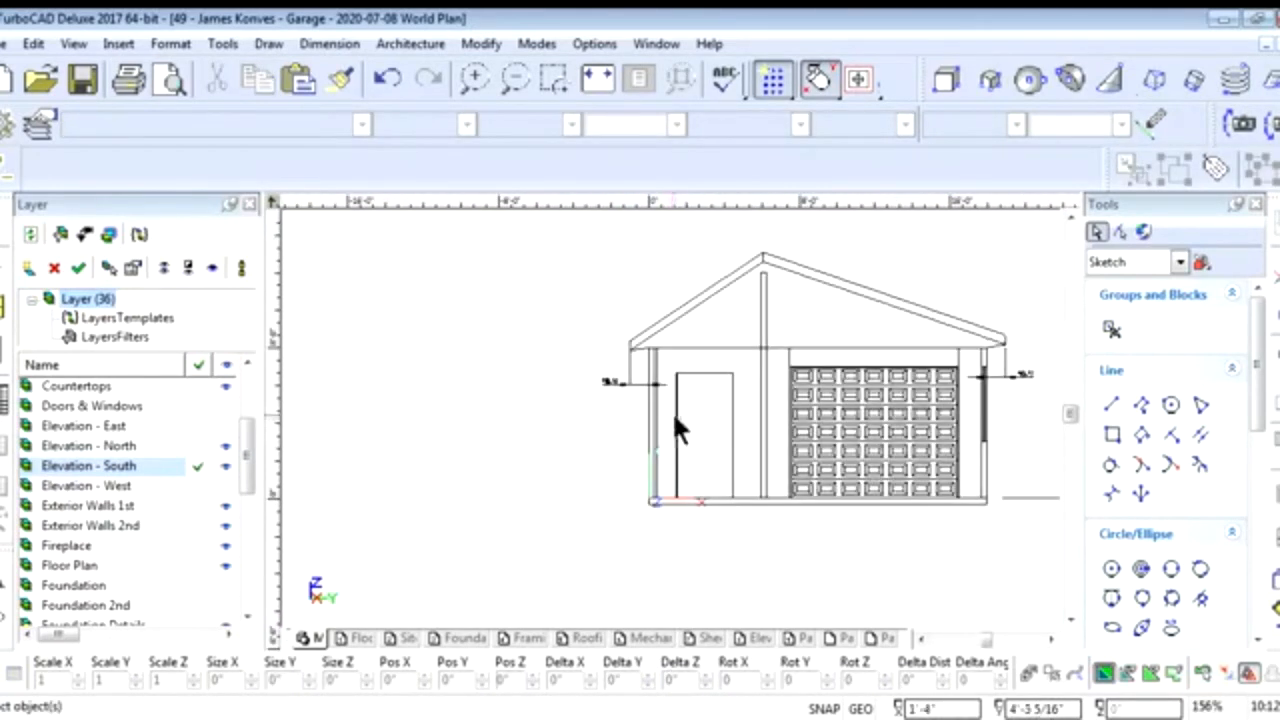
# Draw a 3'-0" by 6'-8" rectangle over the entry door's outline, from its lower corner at floor level to the opposite upper corner
pyautogui.scroll(2, 814, 449)
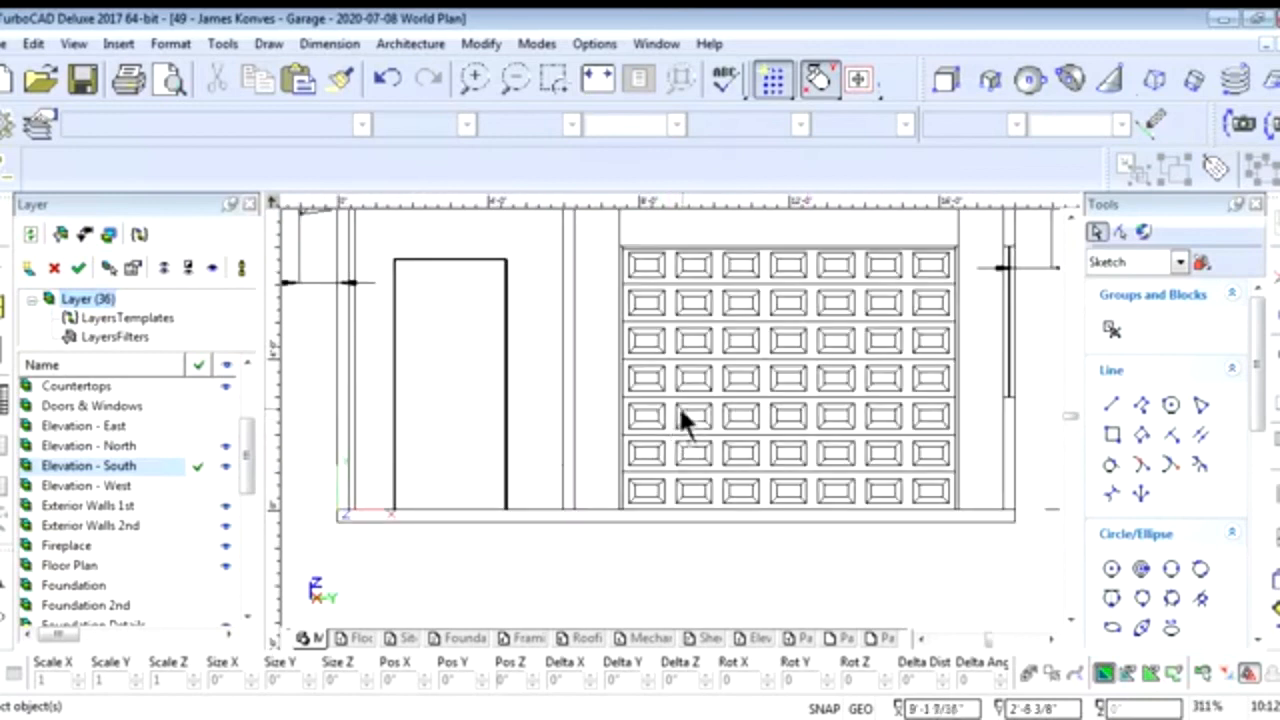
pyautogui.scroll(-2, 672, 424)
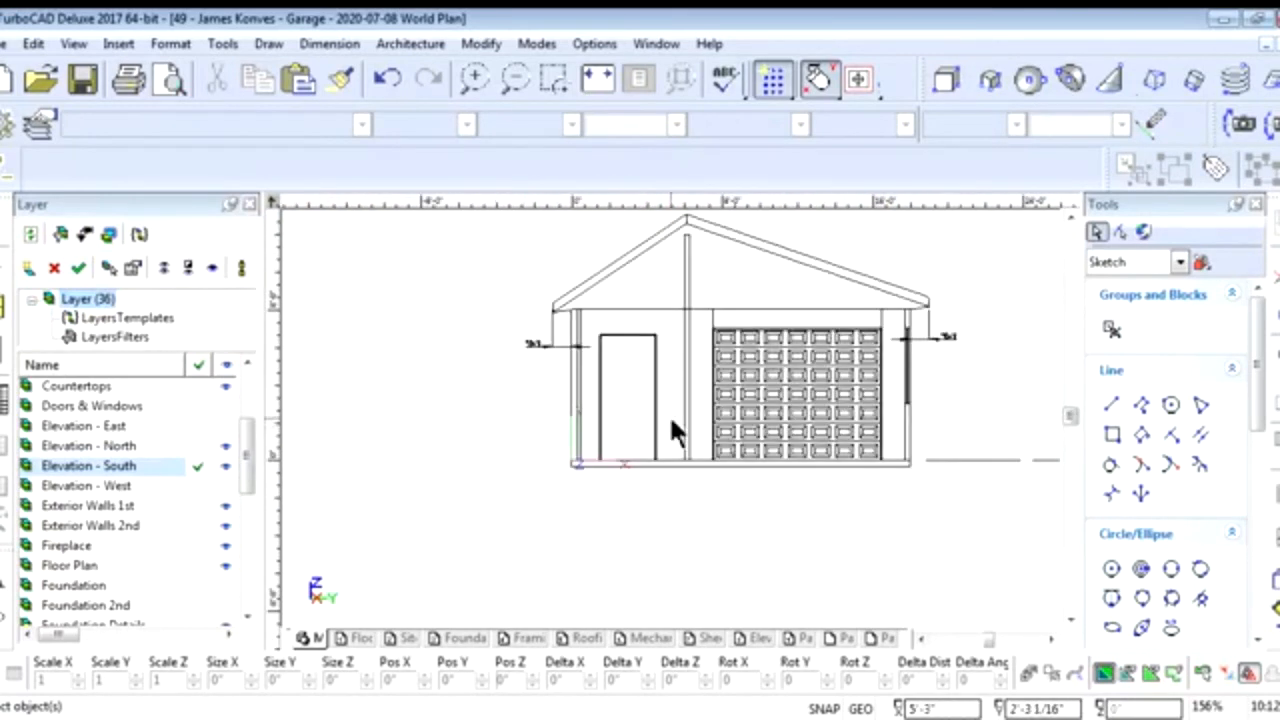
pyautogui.scroll(2, 650, 375)
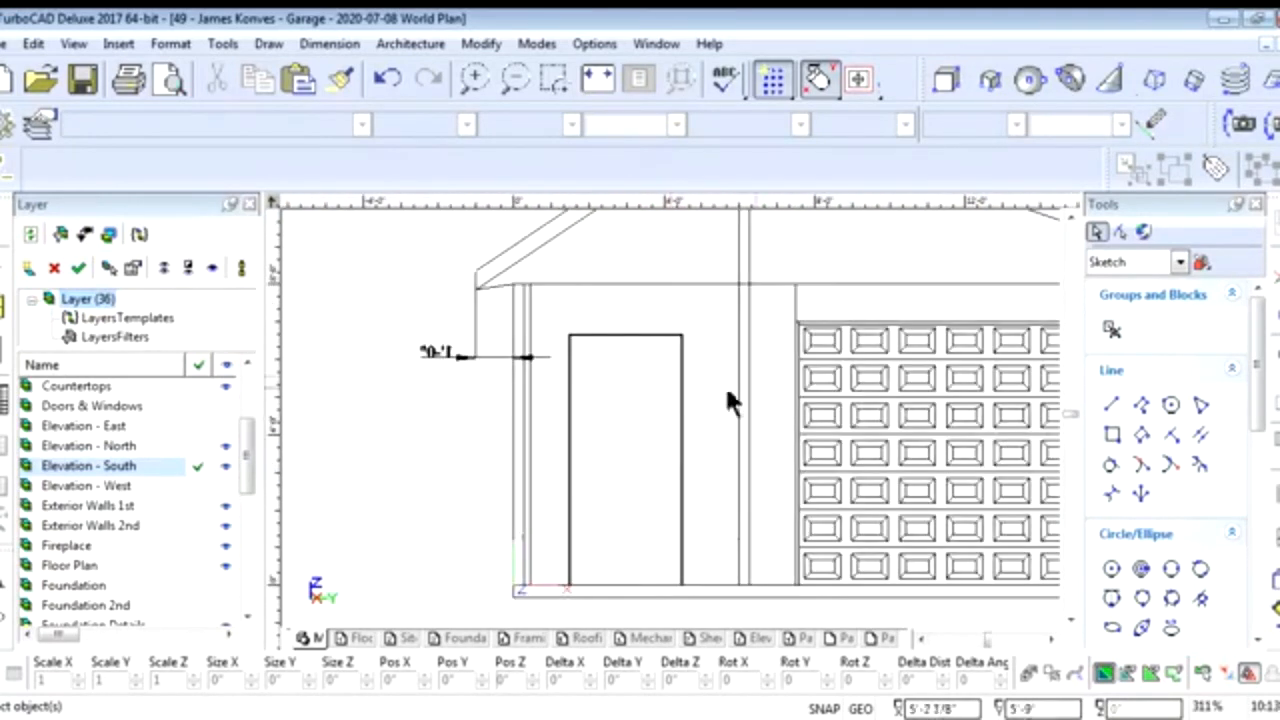
pyautogui.scroll(-2, 700, 415)
pyautogui.scroll(2, 645, 440)
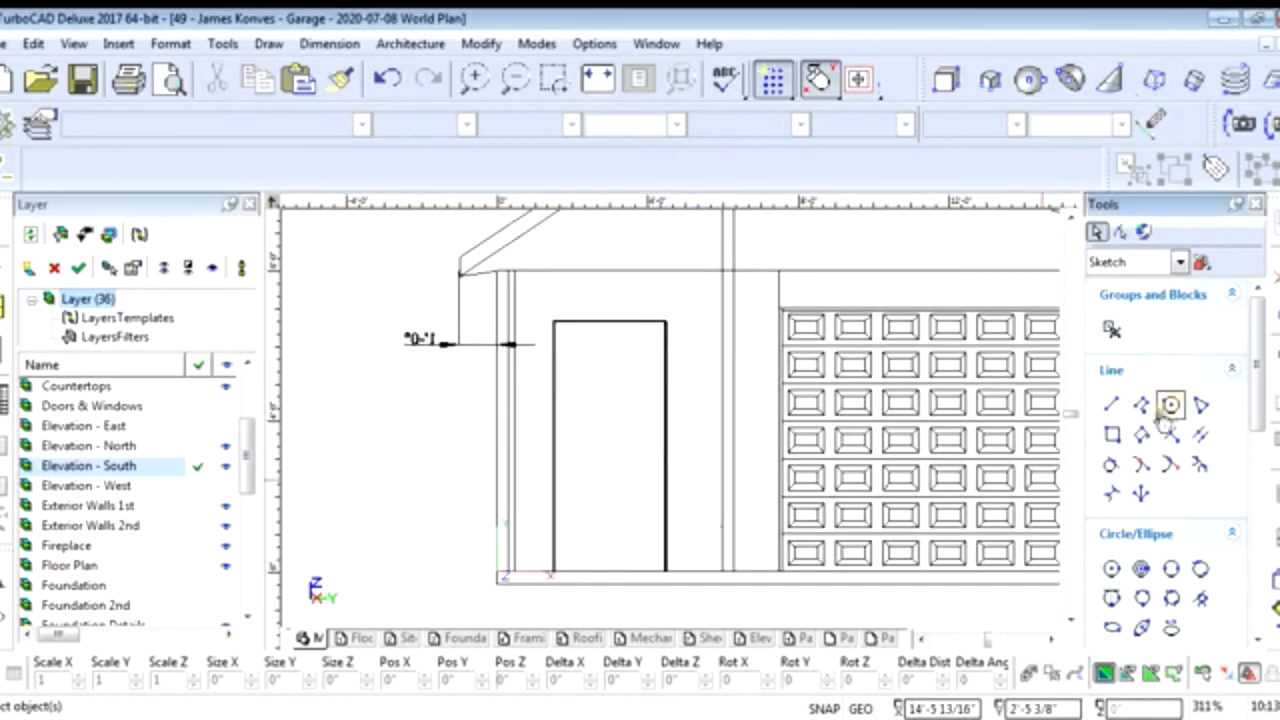
pyautogui.click(1111, 434)
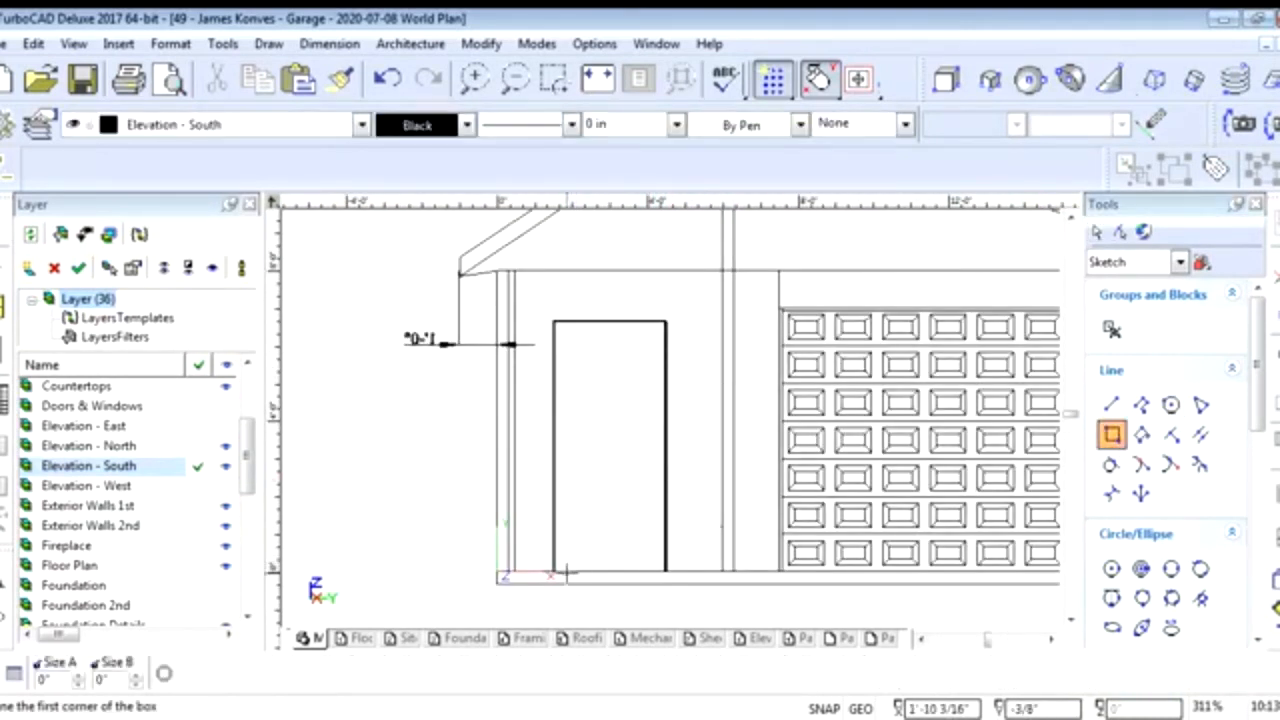
pyautogui.scroll(10, 668, 421)
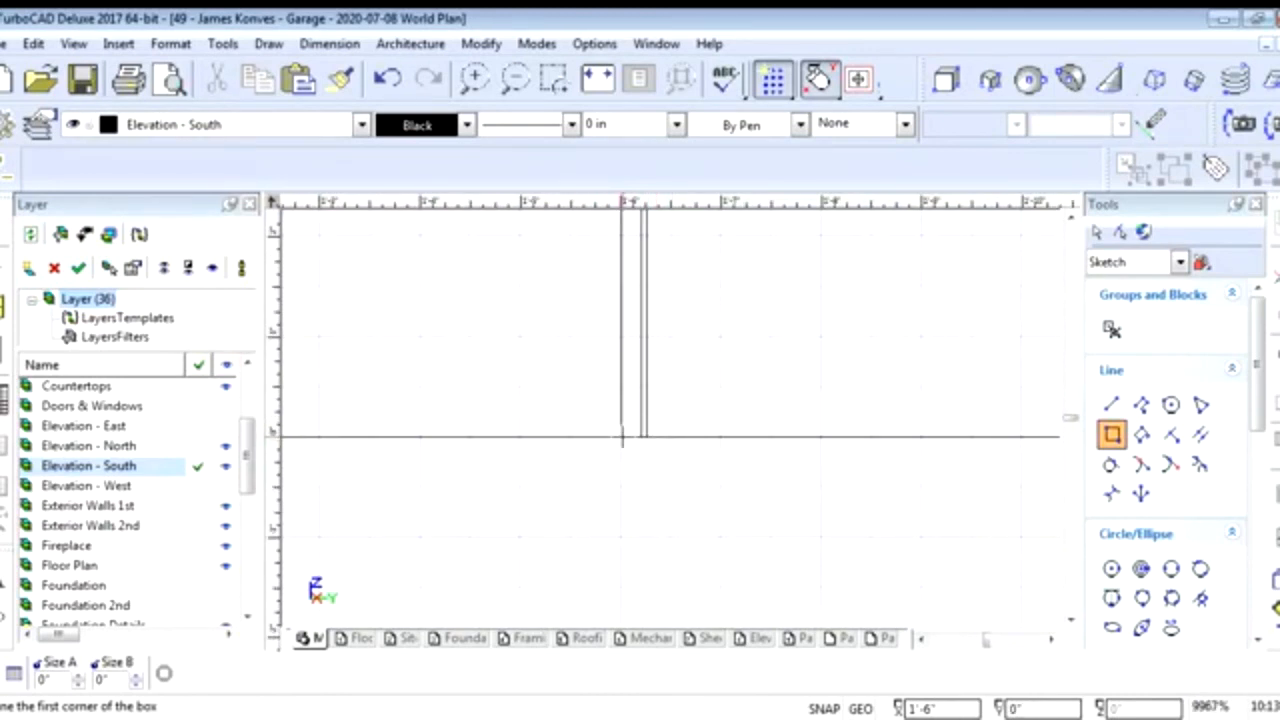
pyautogui.click(621, 437)
pyautogui.scroll(-8, 640, 430)
pyautogui.scroll(-2, 690, 402)
pyautogui.scroll(10, 706, 303)
pyautogui.scroll(6, 672, 393)
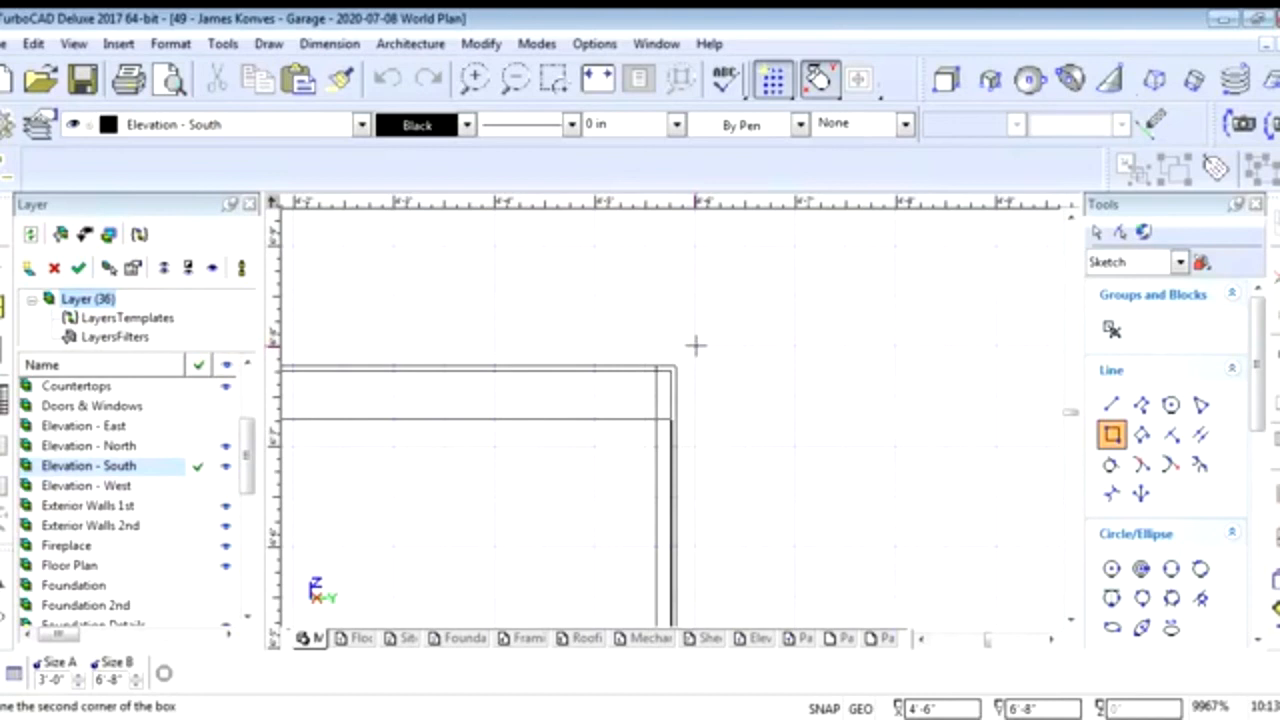
pyautogui.click(696, 347)
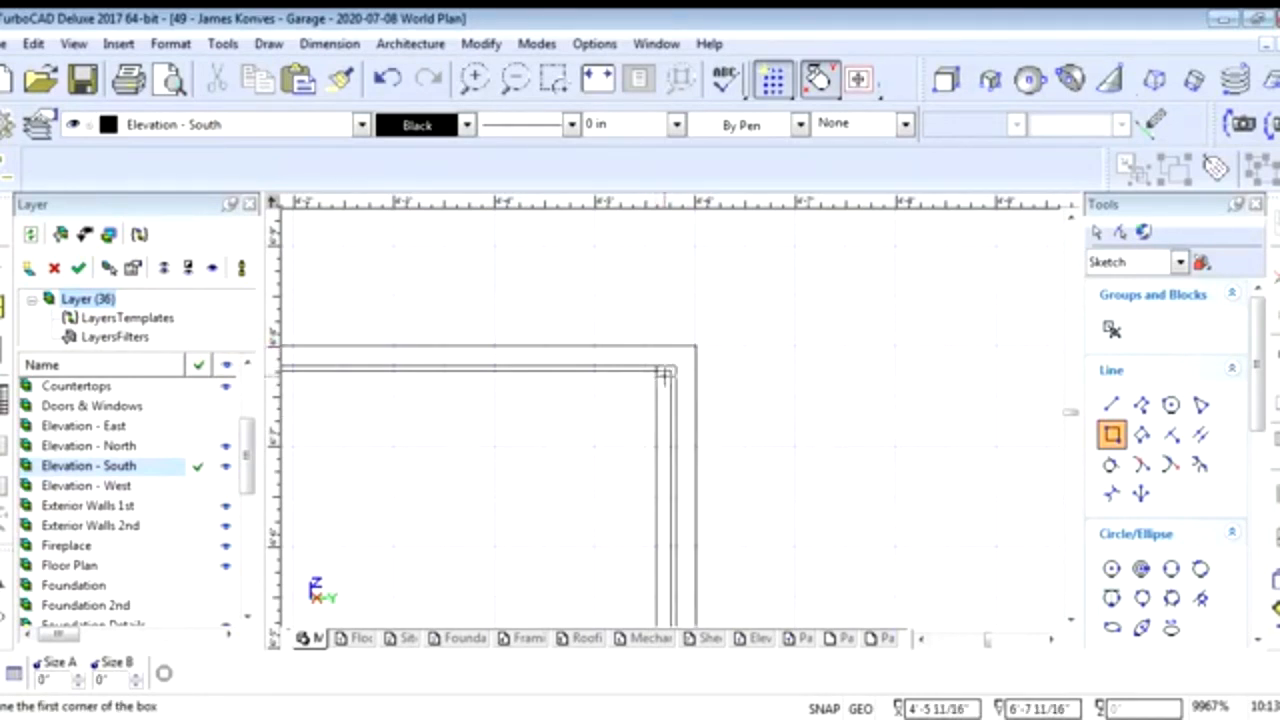
# Draw a second rectangle about 3/16" inside the entry door's outer frame, from the upper corner down to the floor line at the opposite side
pyautogui.scroll(-6, 580, 423)
pyautogui.scroll(-3, 600, 420)
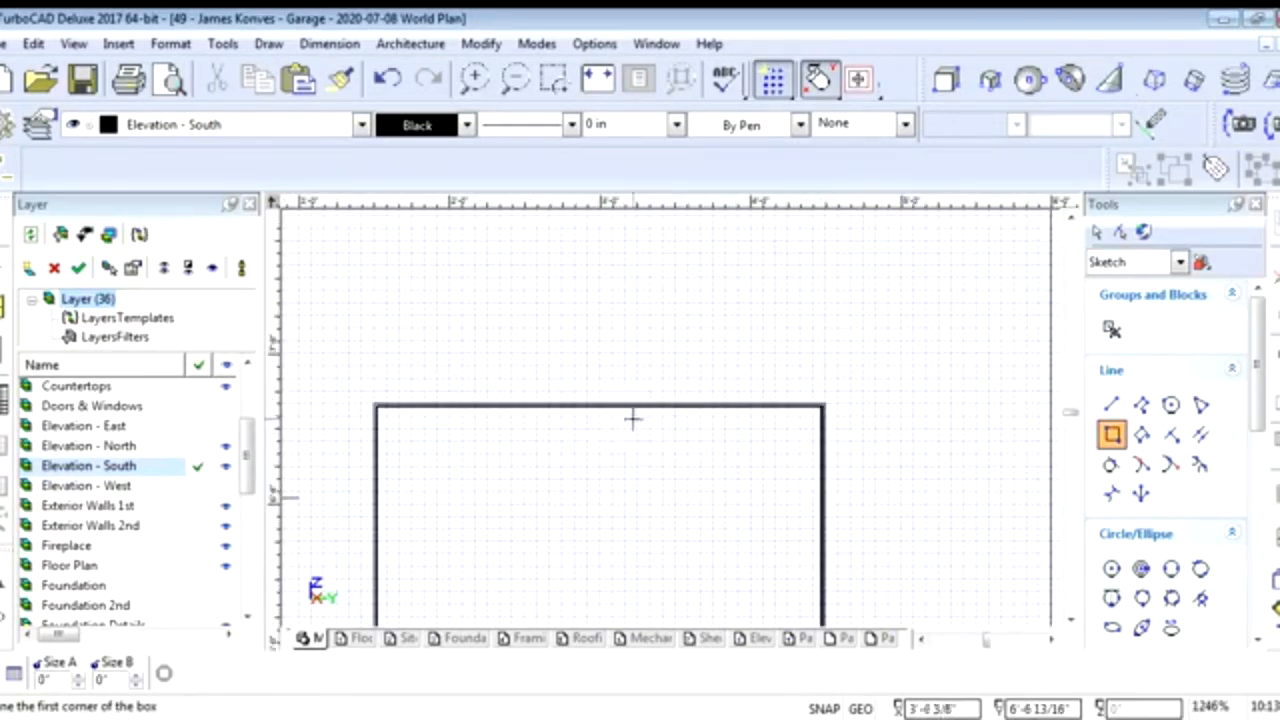
pyautogui.scroll(9, 660, 415)
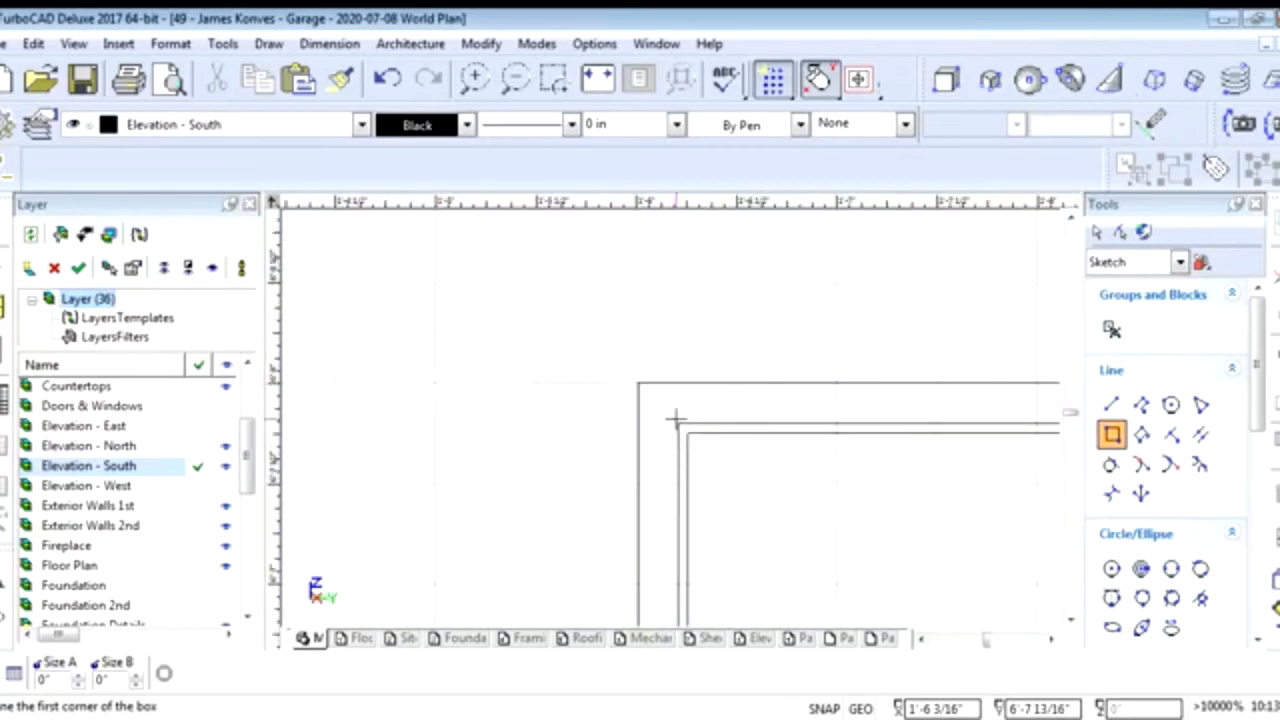
pyautogui.click(676, 424)
pyautogui.click(838, 444)
pyautogui.click(677, 422)
pyautogui.scroll(-15, 690, 430)
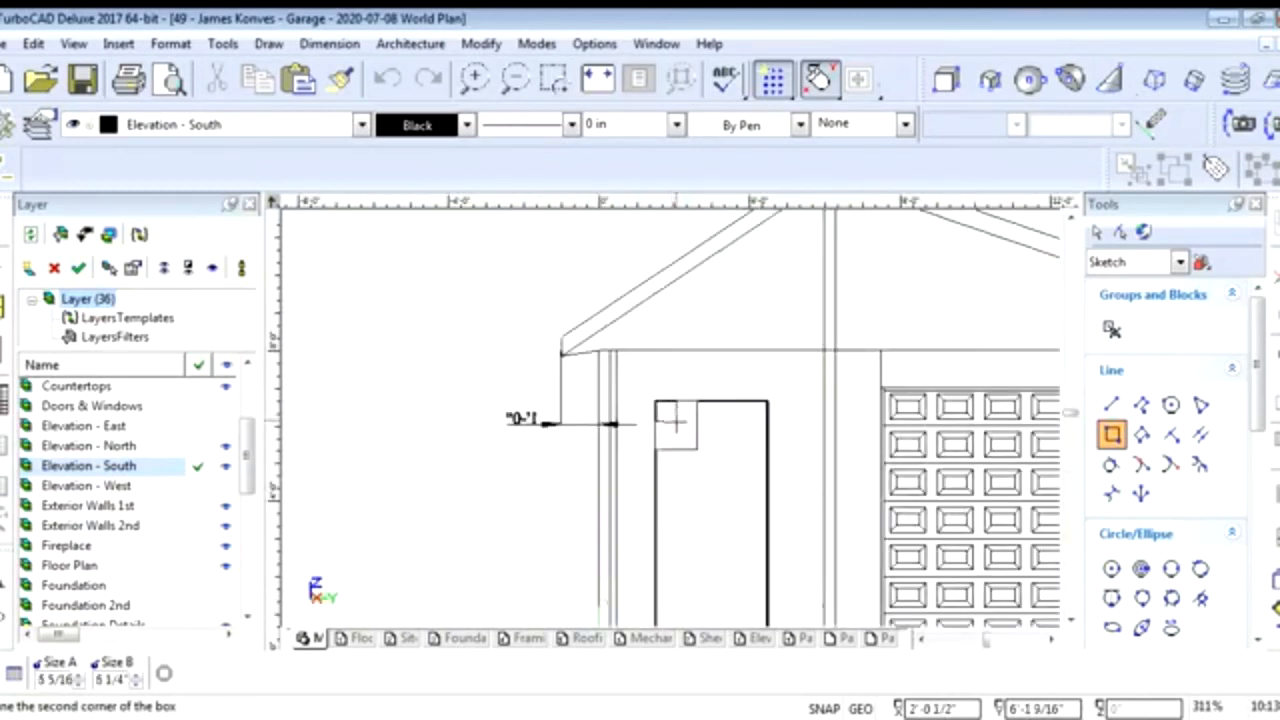
pyautogui.scroll(-3, 676, 424)
pyautogui.scroll(12, 668, 420)
pyautogui.scroll(6, 665, 420)
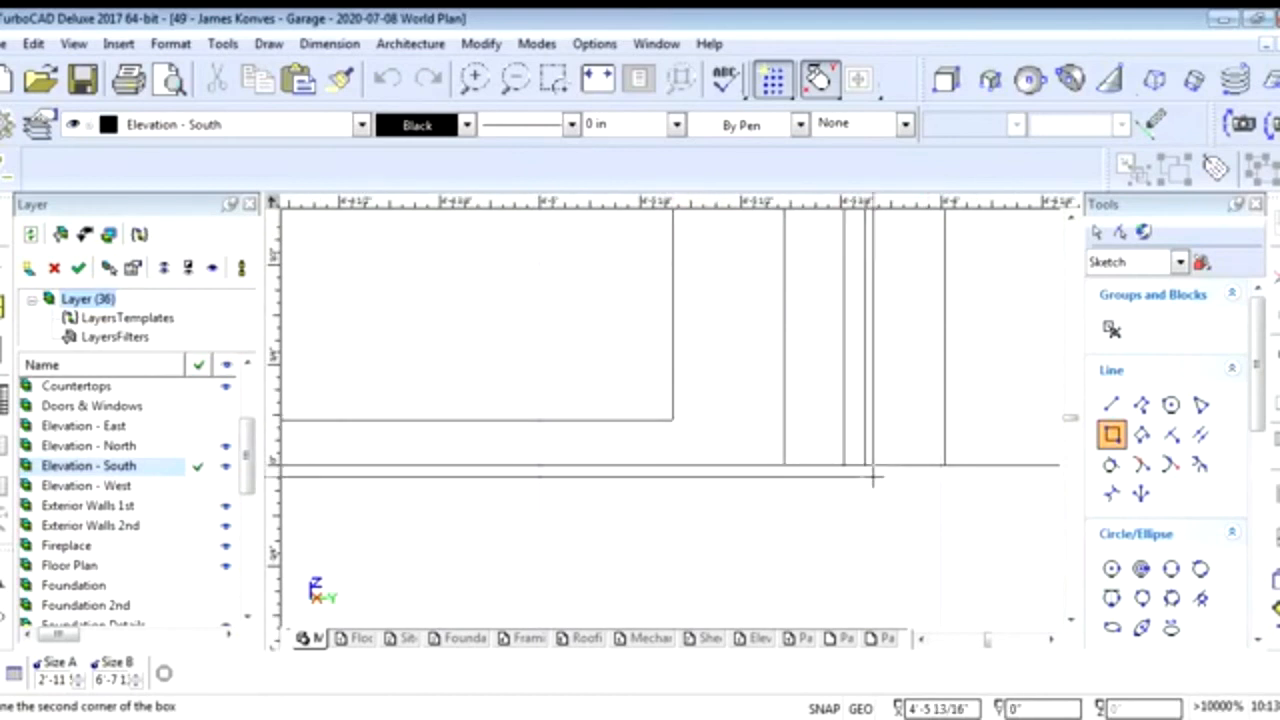
pyautogui.click(864, 463)
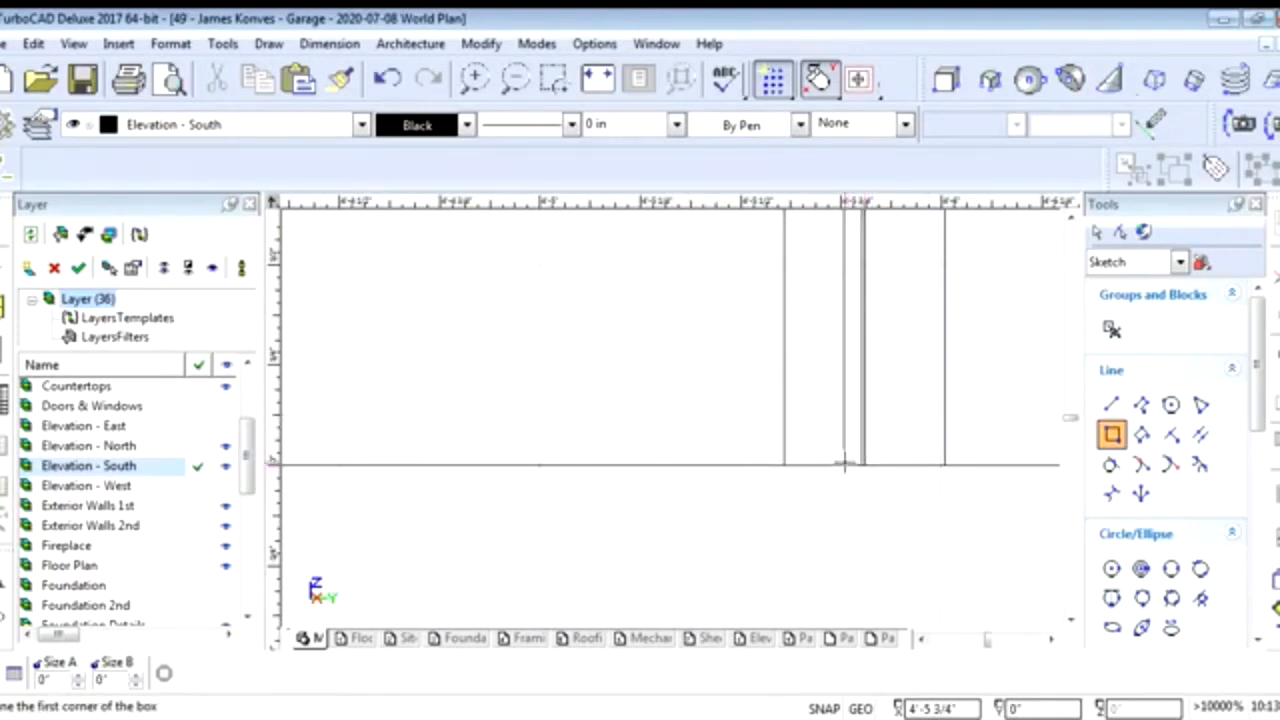
# Draw a third rectangle just inside the previous one, from the entry door's base at the floor line up to the diagonally opposite head corner
pyautogui.click(844, 463)
pyautogui.scroll(-15, 674, 420)
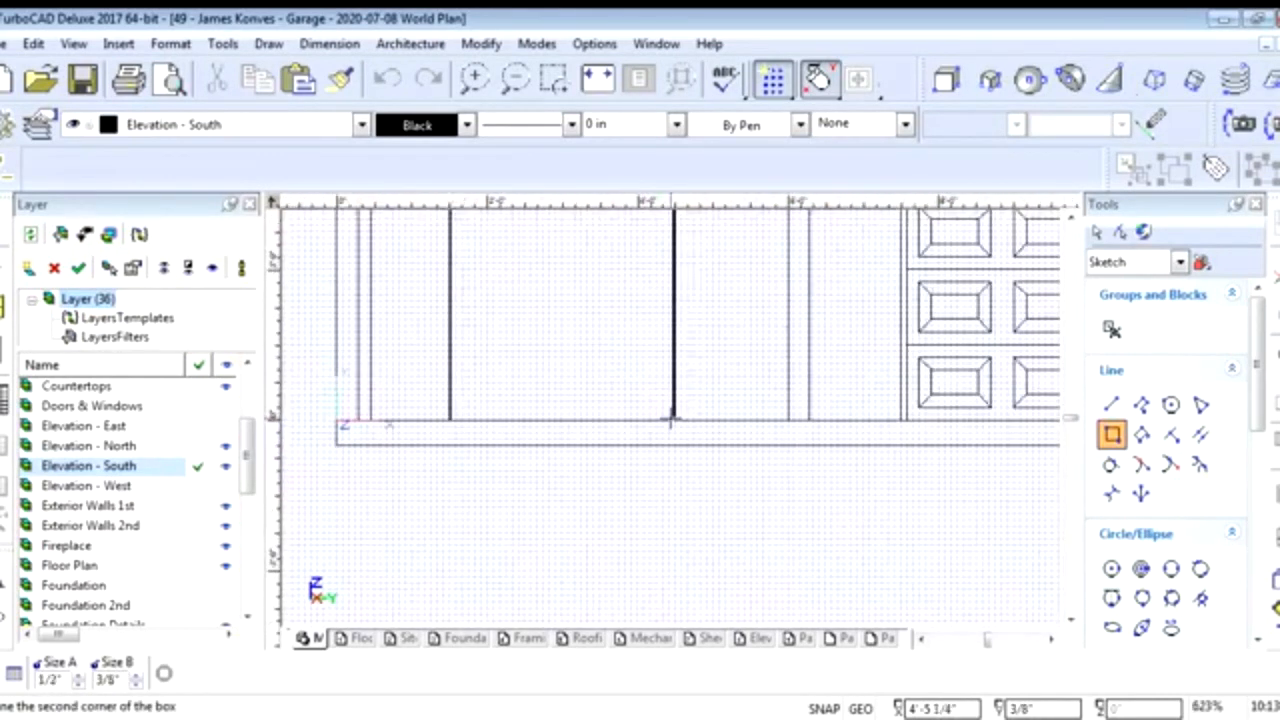
pyautogui.scroll(-4, 670, 420)
pyautogui.scroll(10, 670, 420)
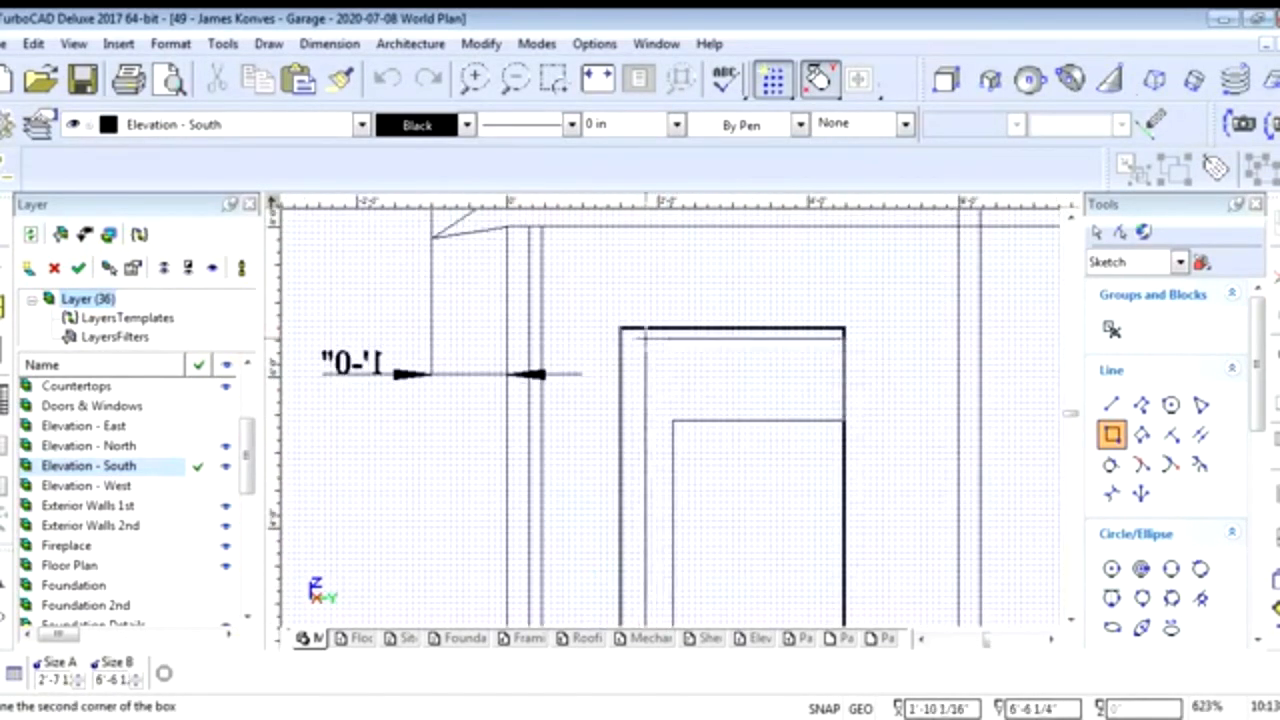
pyautogui.scroll(6, 600, 395)
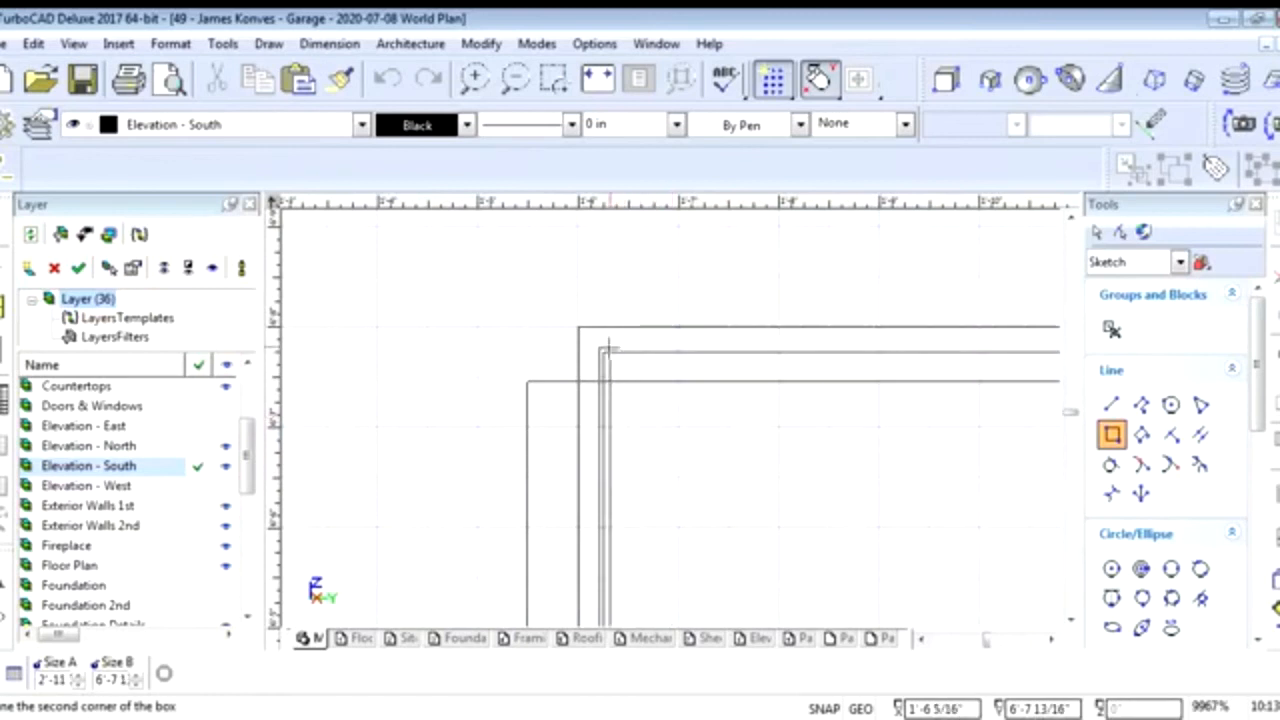
pyautogui.click(603, 349)
pyautogui.scroll(-12, 831, 429)
pyautogui.scroll(12, 669, 420)
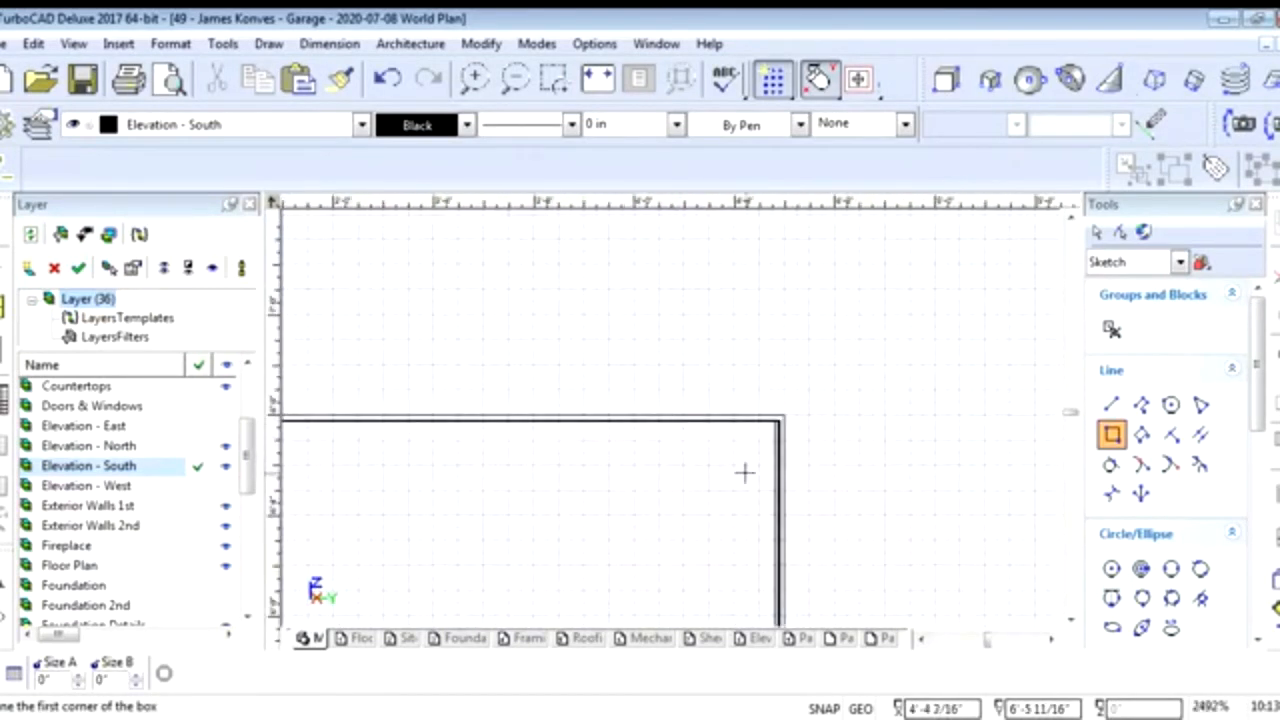
pyautogui.scroll(-3, 672, 410)
pyautogui.scroll(3, 671, 414)
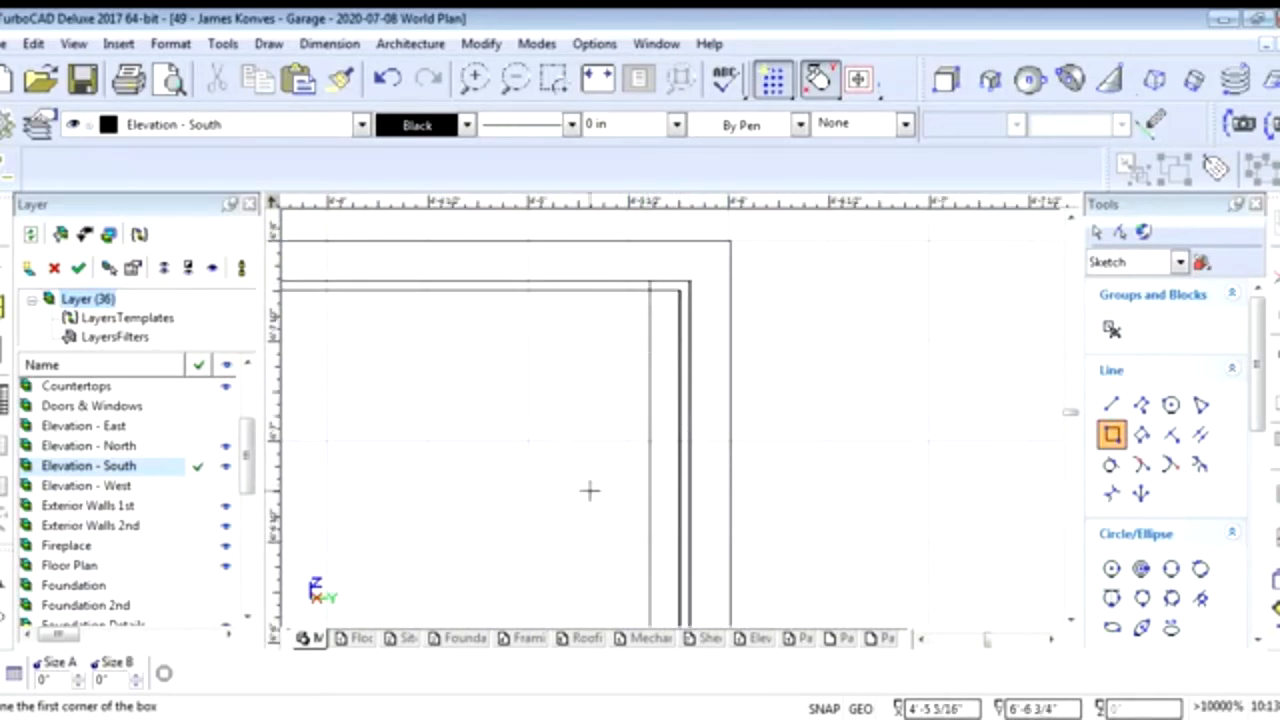
# Draw a doorknob circle about 4 1/2" in diameter near the entry door's outer edge, centered about 3'-9" above the floor
pyautogui.scroll(-10, 650, 450)
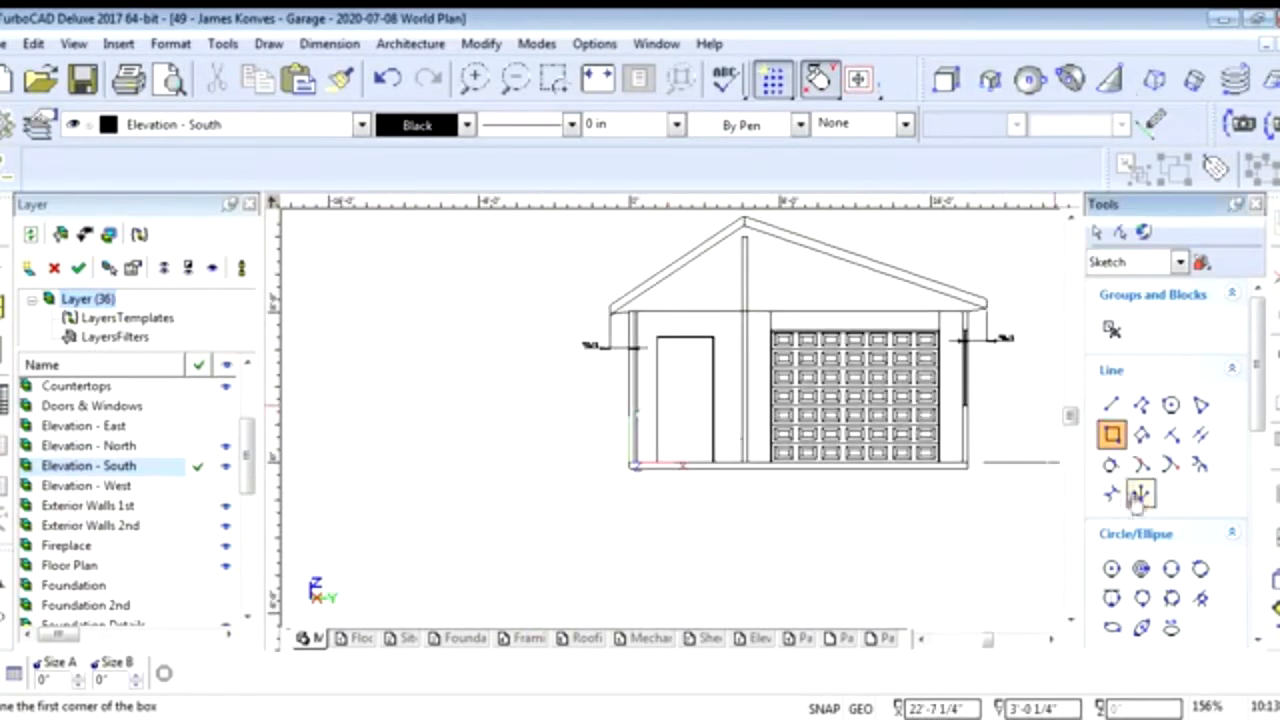
pyautogui.click(1112, 569)
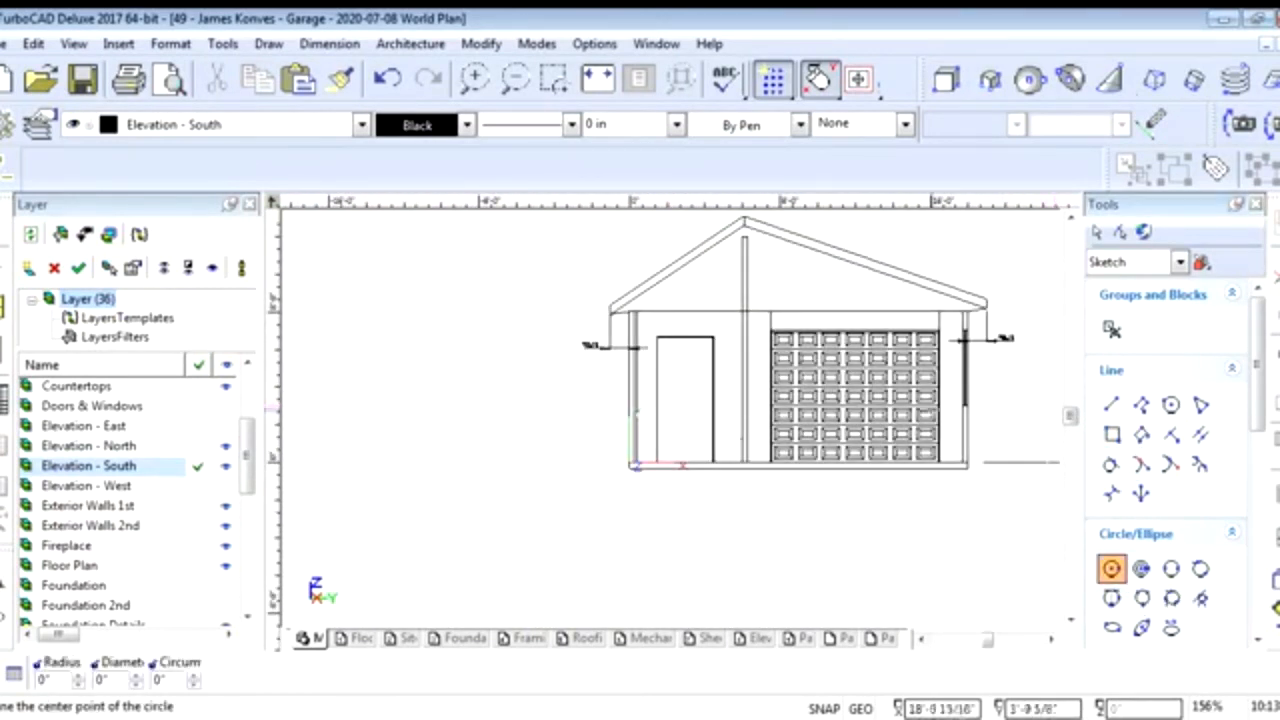
pyautogui.scroll(5, 670, 412)
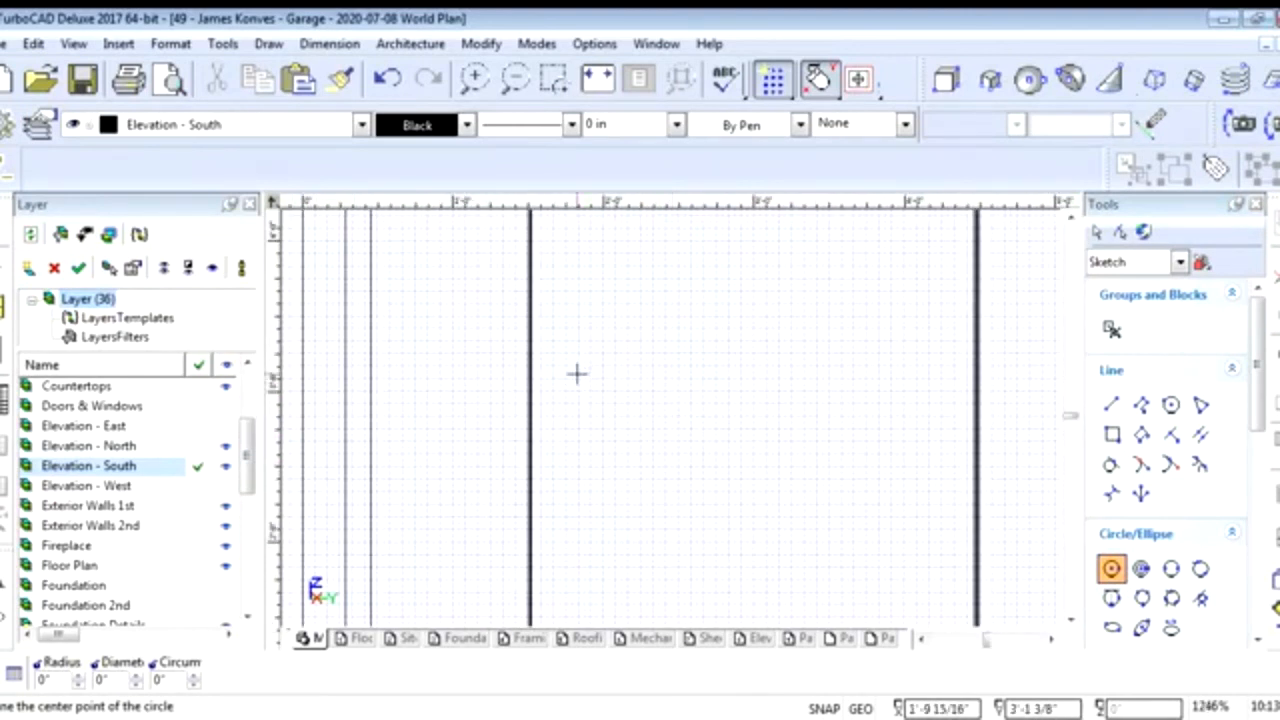
pyautogui.scroll(-3, 576, 374)
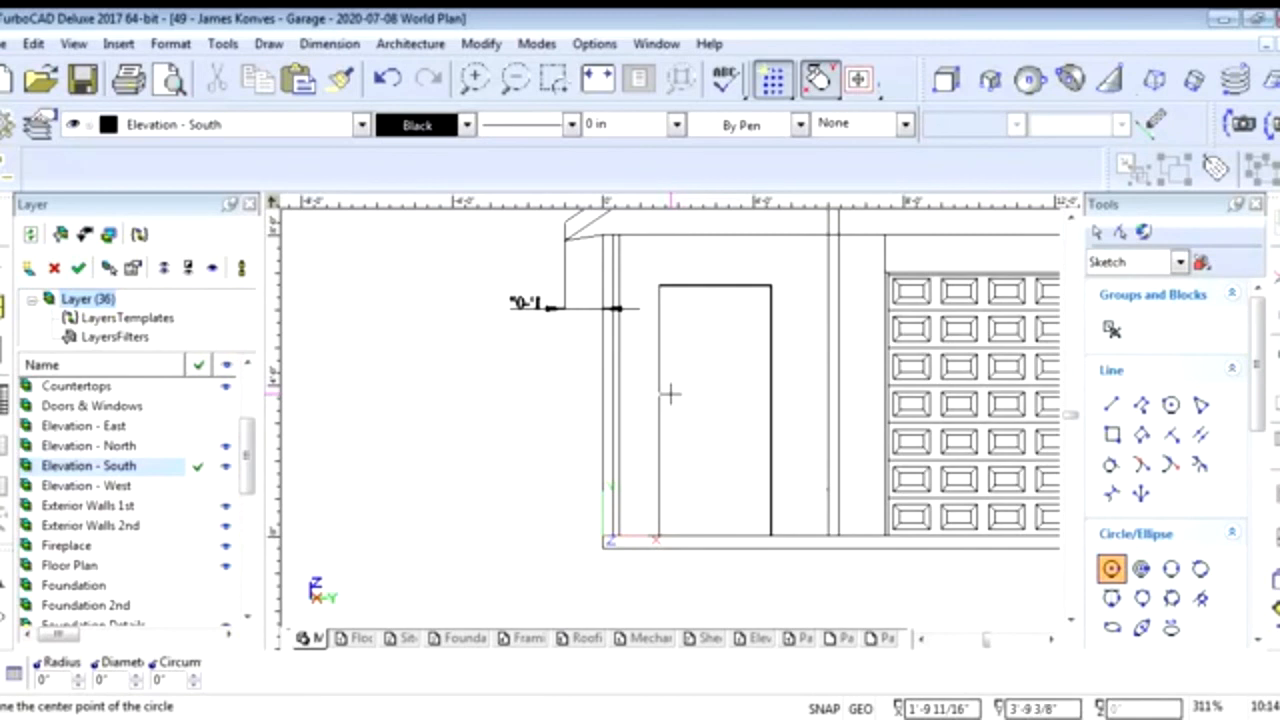
pyautogui.click(670, 394)
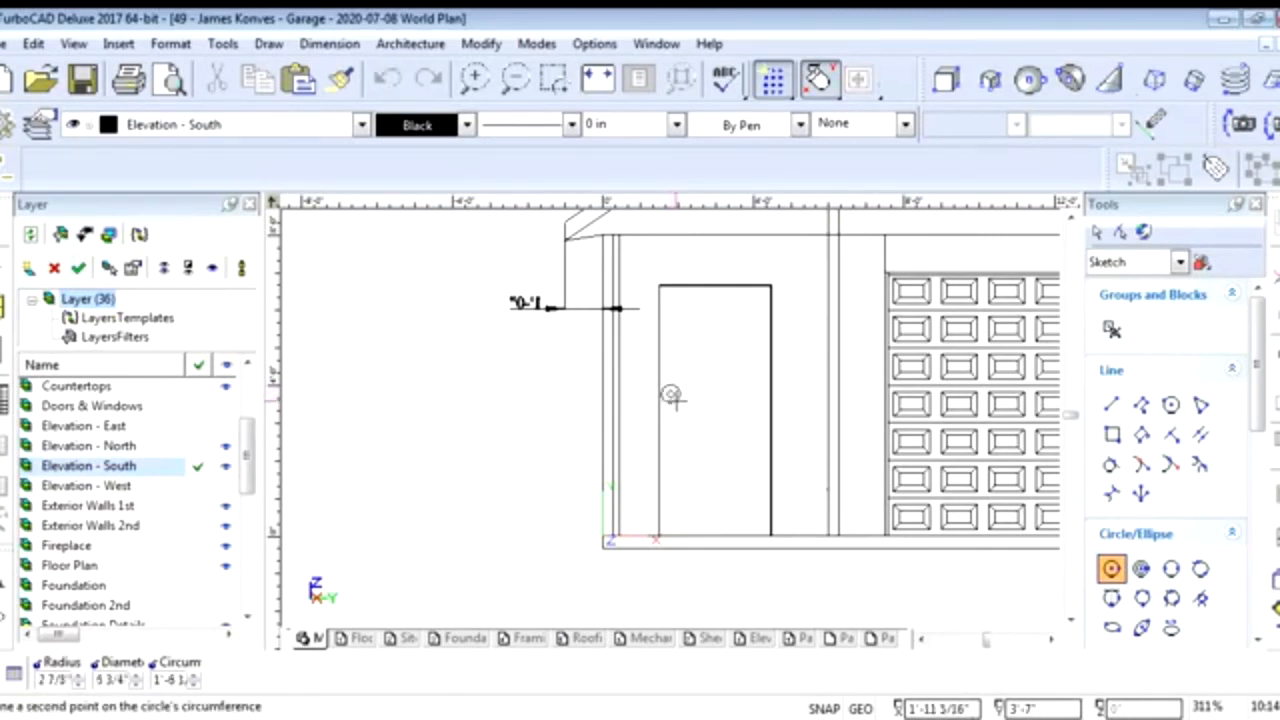
pyautogui.click(674, 400)
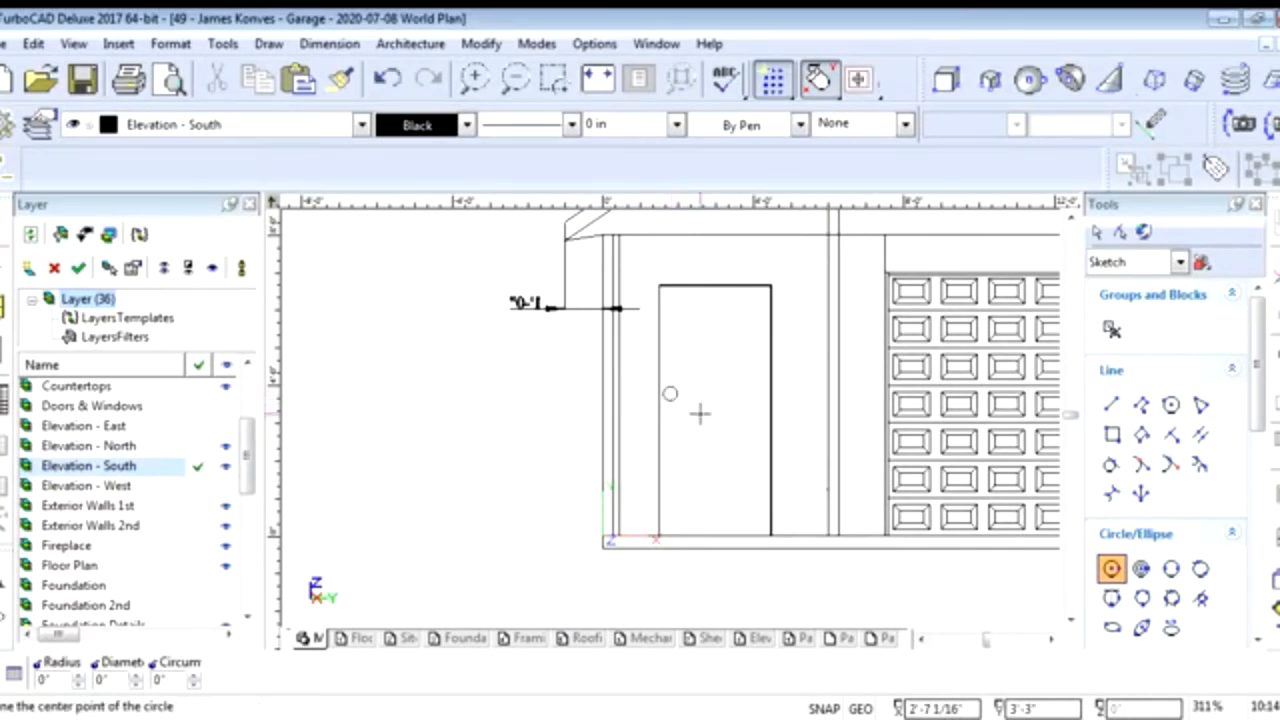
# Move the doorknob circle slightly inward from the door's edge and slightly down
pyautogui.press('space')
pyautogui.click(673, 396)
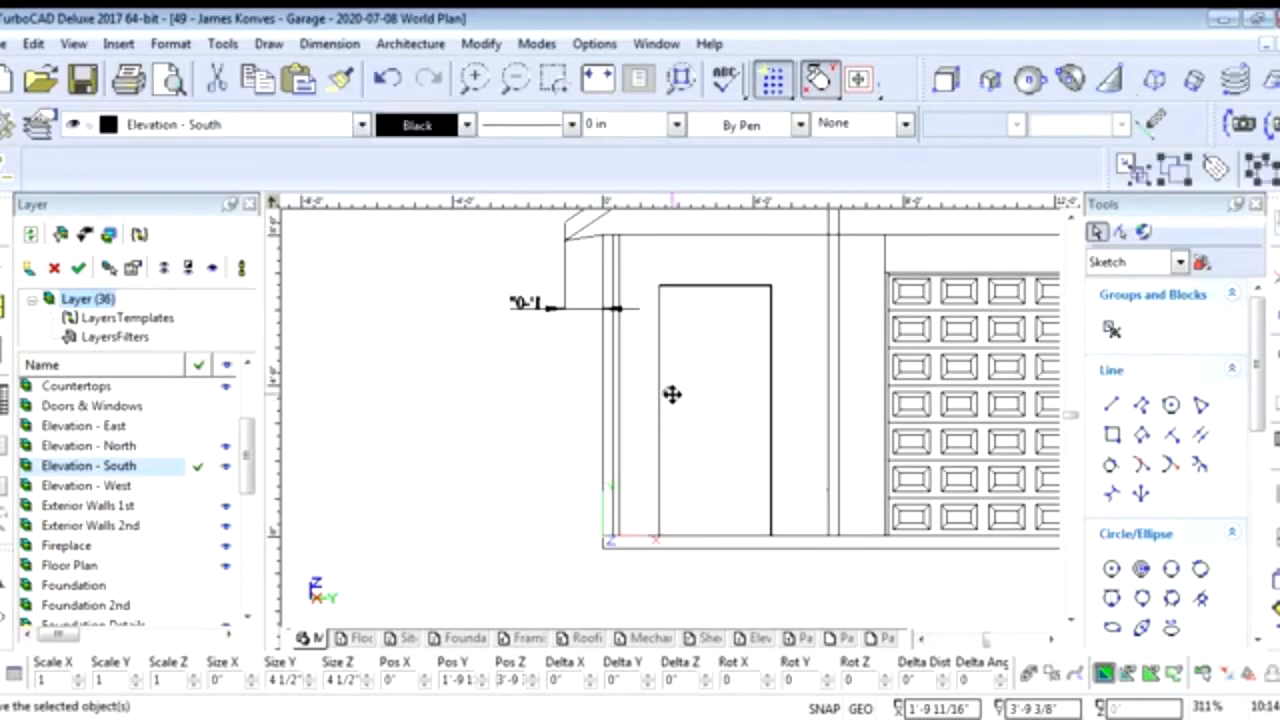
pyautogui.click(671, 395)
pyautogui.click(674, 399)
pyautogui.press('Escape')
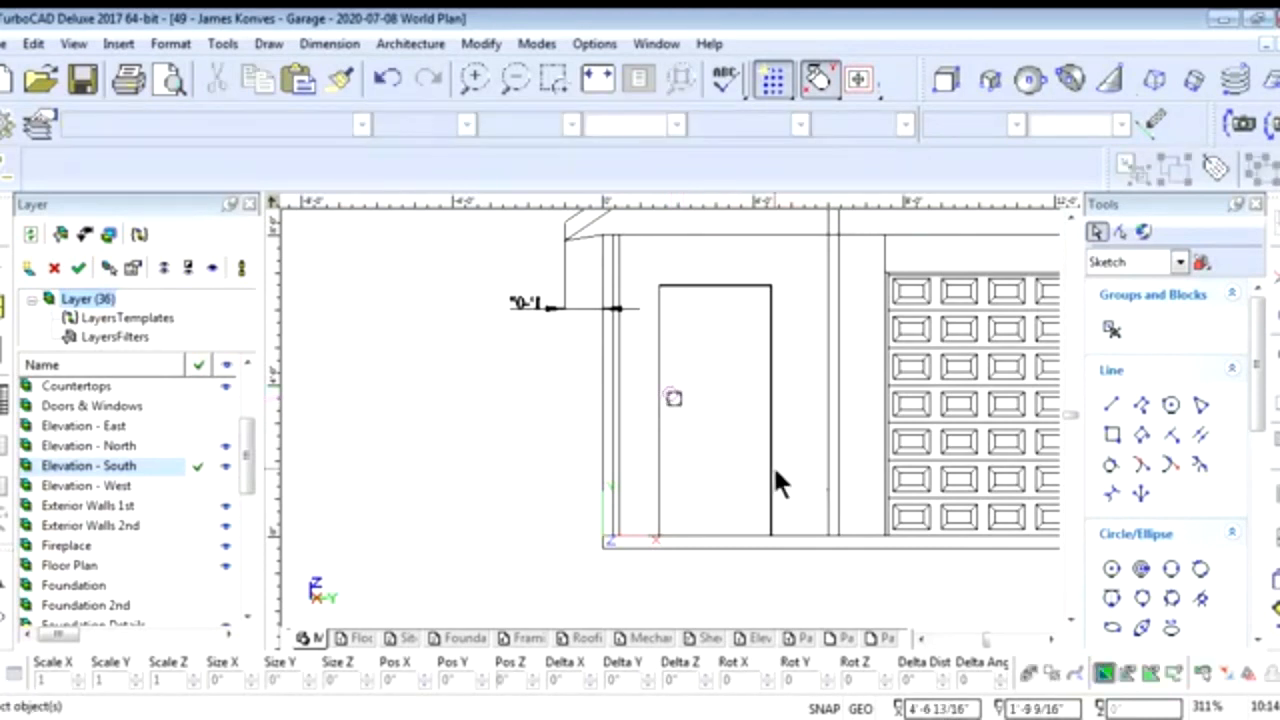
# Show the Elevation - West and Elevation - East layers in turn to examine how the other elevations are detailed
pyautogui.scroll(-2, 750, 450)
pyautogui.scroll(1, 669, 414)
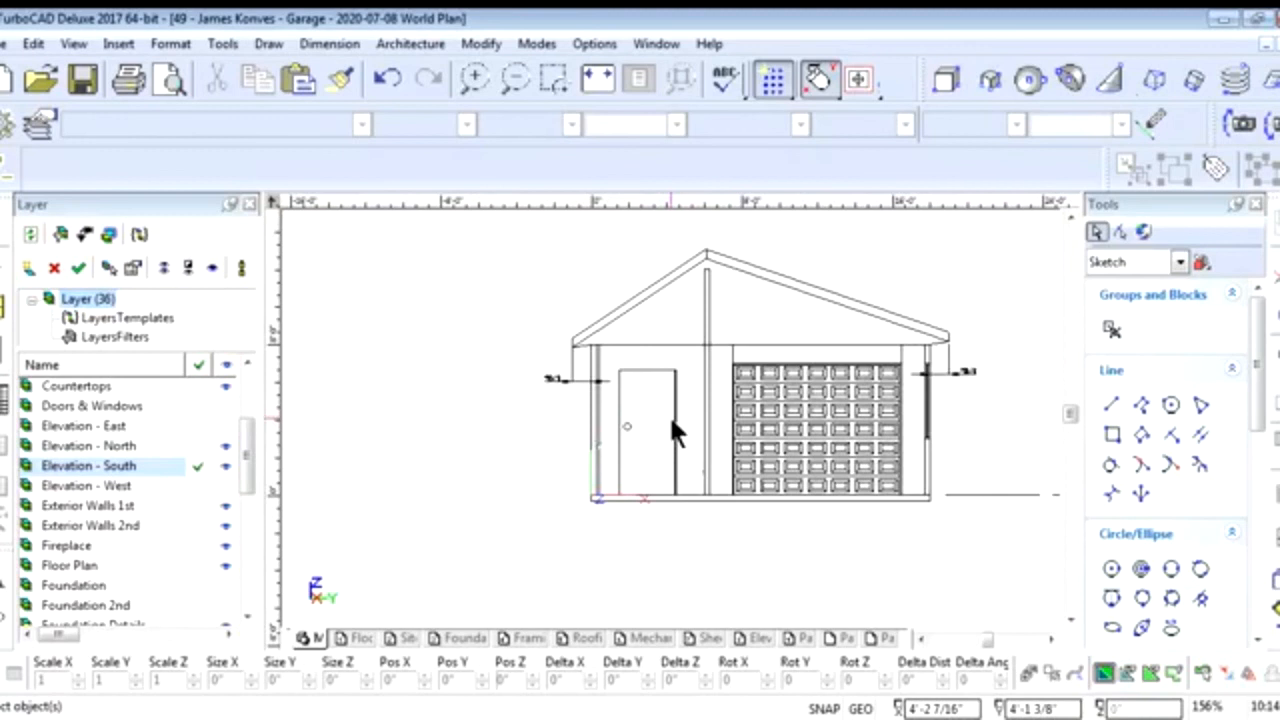
pyautogui.scroll(1, 675, 405)
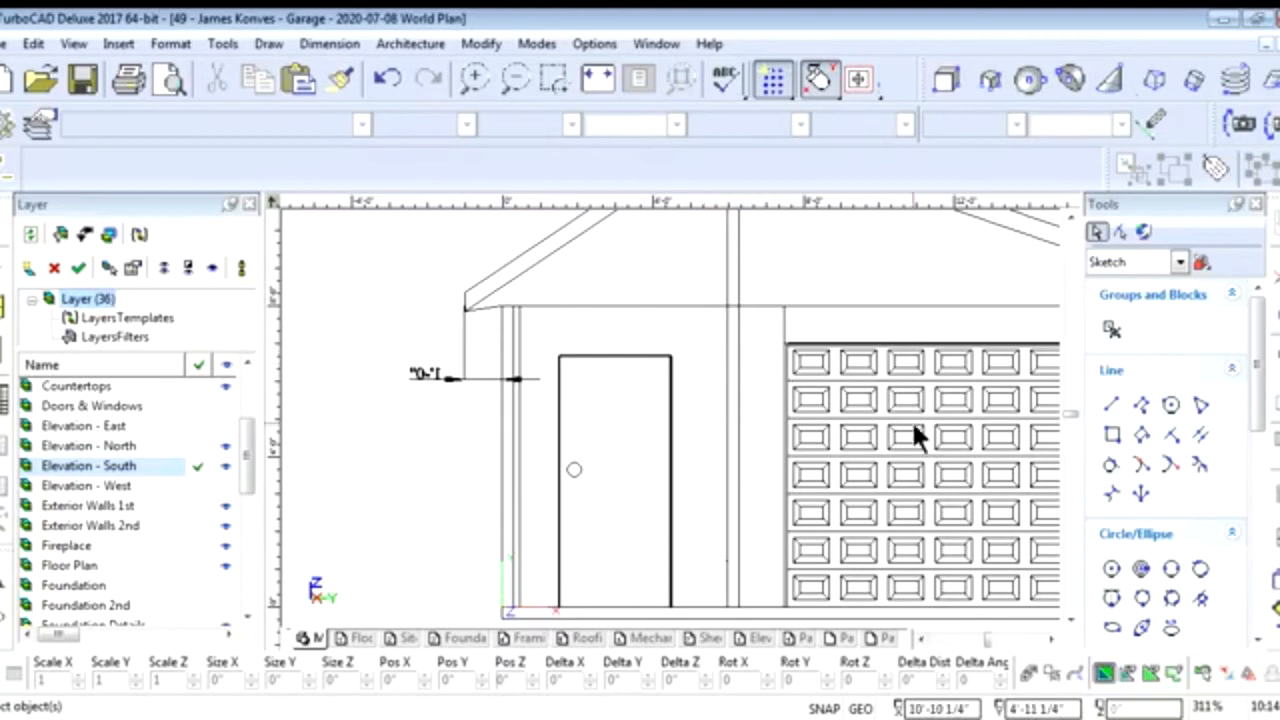
pyautogui.scroll(-6, 912, 419)
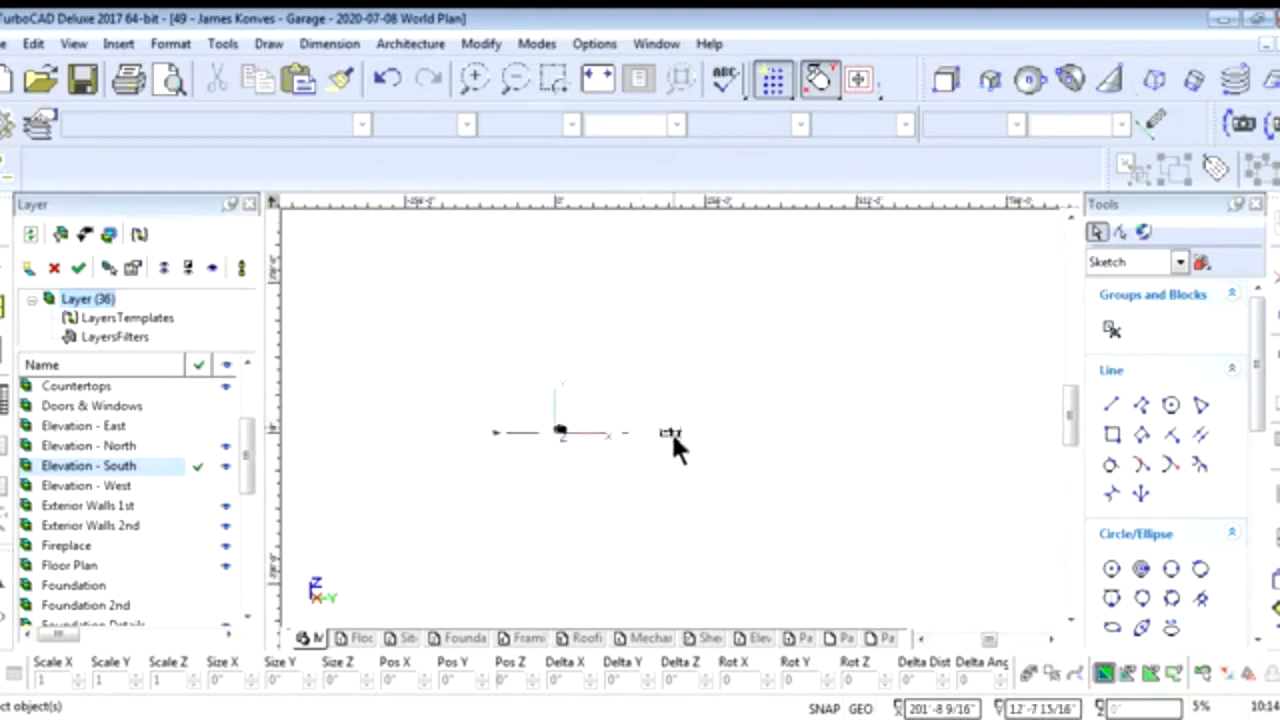
pyautogui.scroll(4, 674, 426)
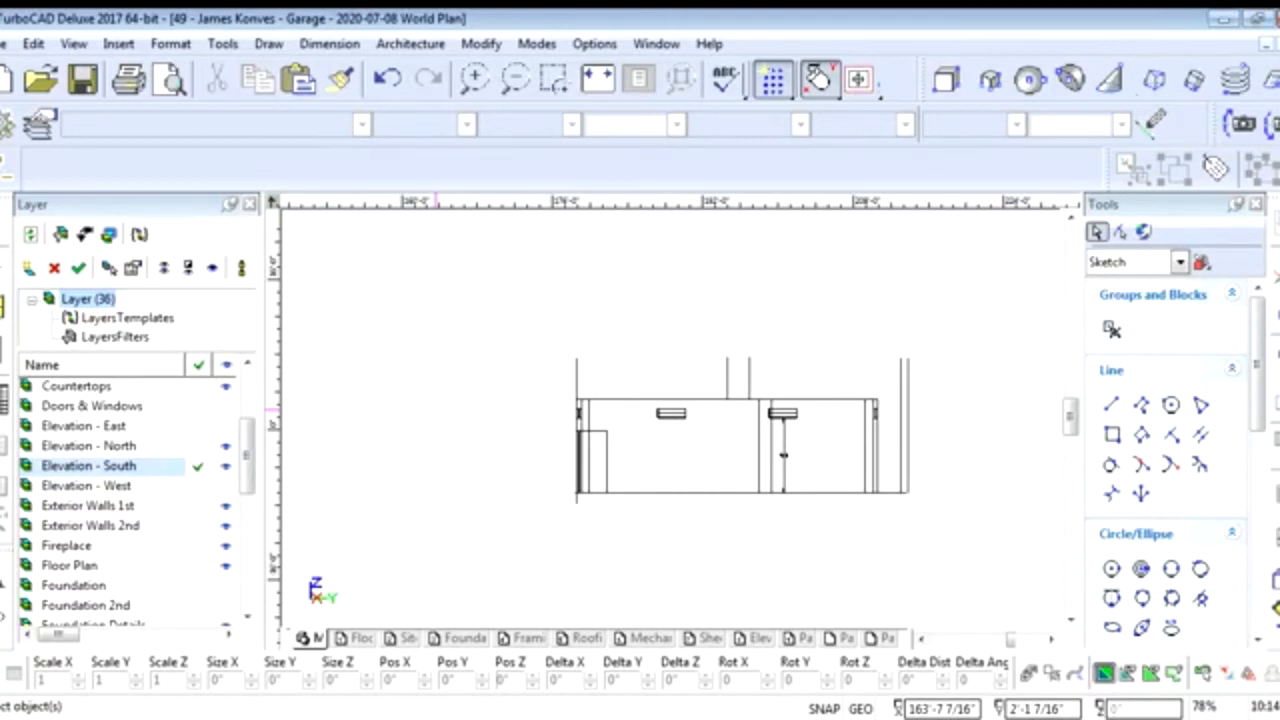
pyautogui.click(227, 487)
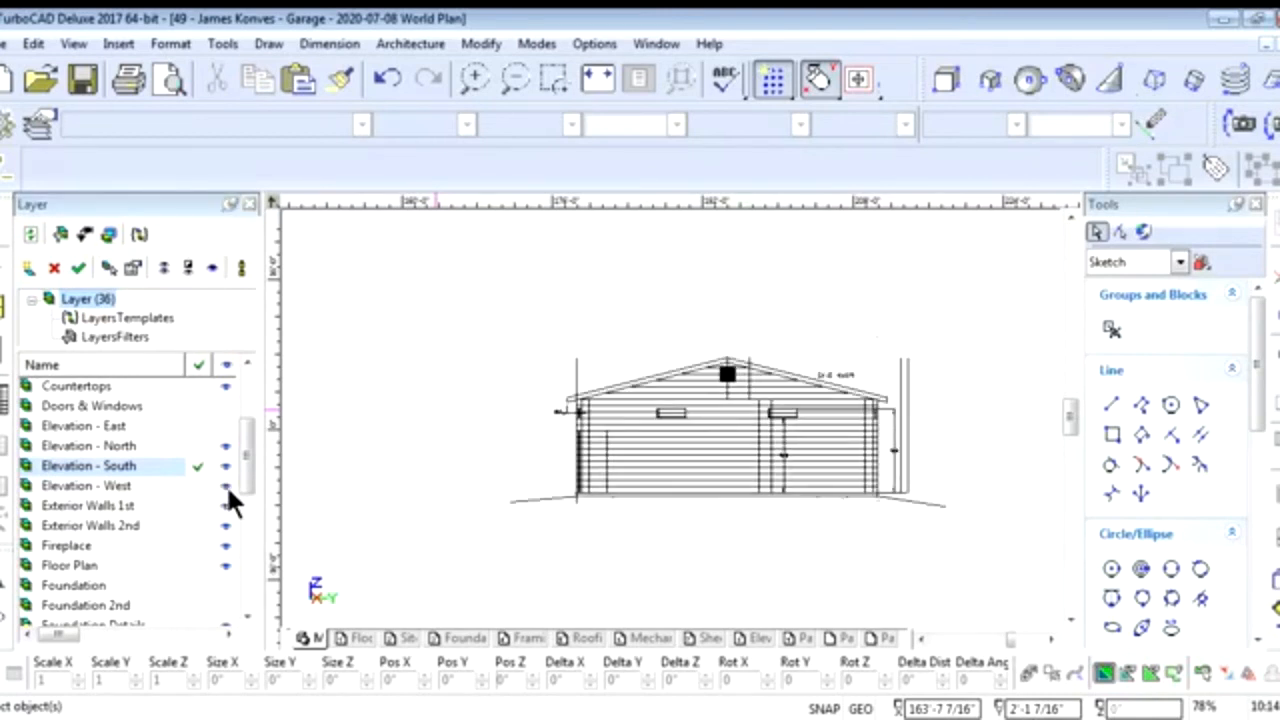
pyautogui.scroll(3, 700, 430)
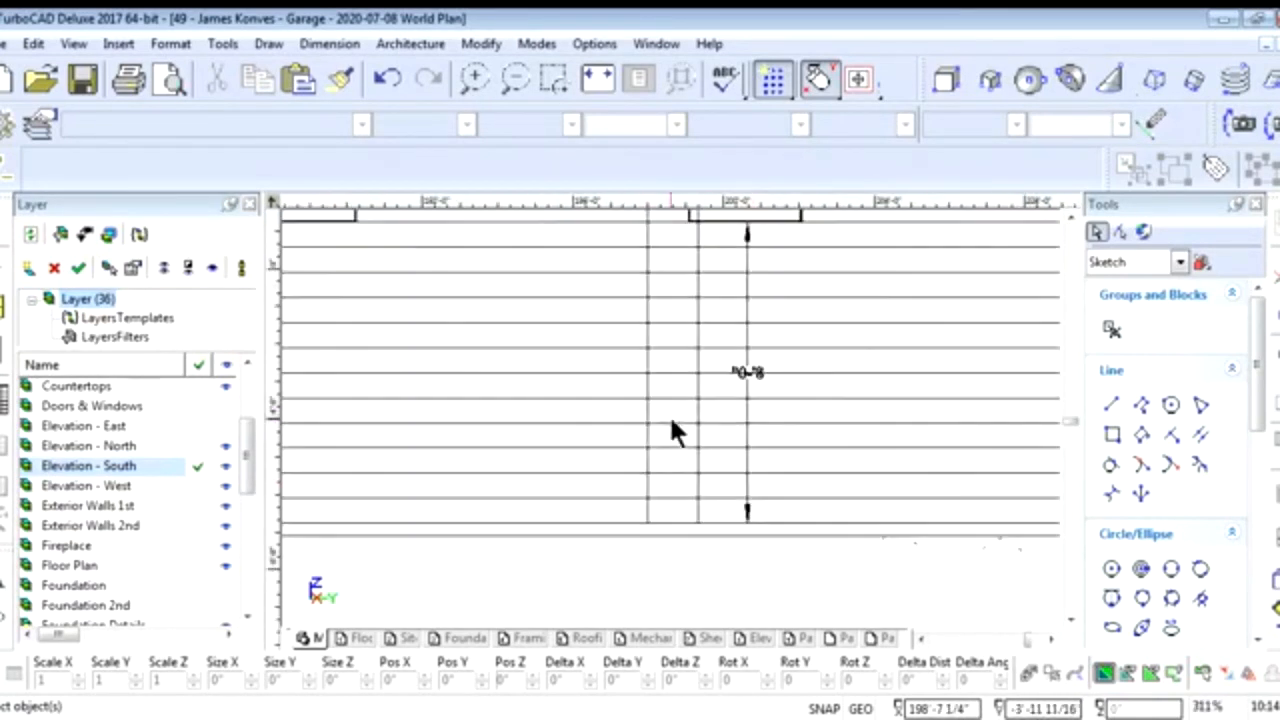
pyautogui.moveTo(580, 342); pyautogui.dragTo(669, 414, button='middle')
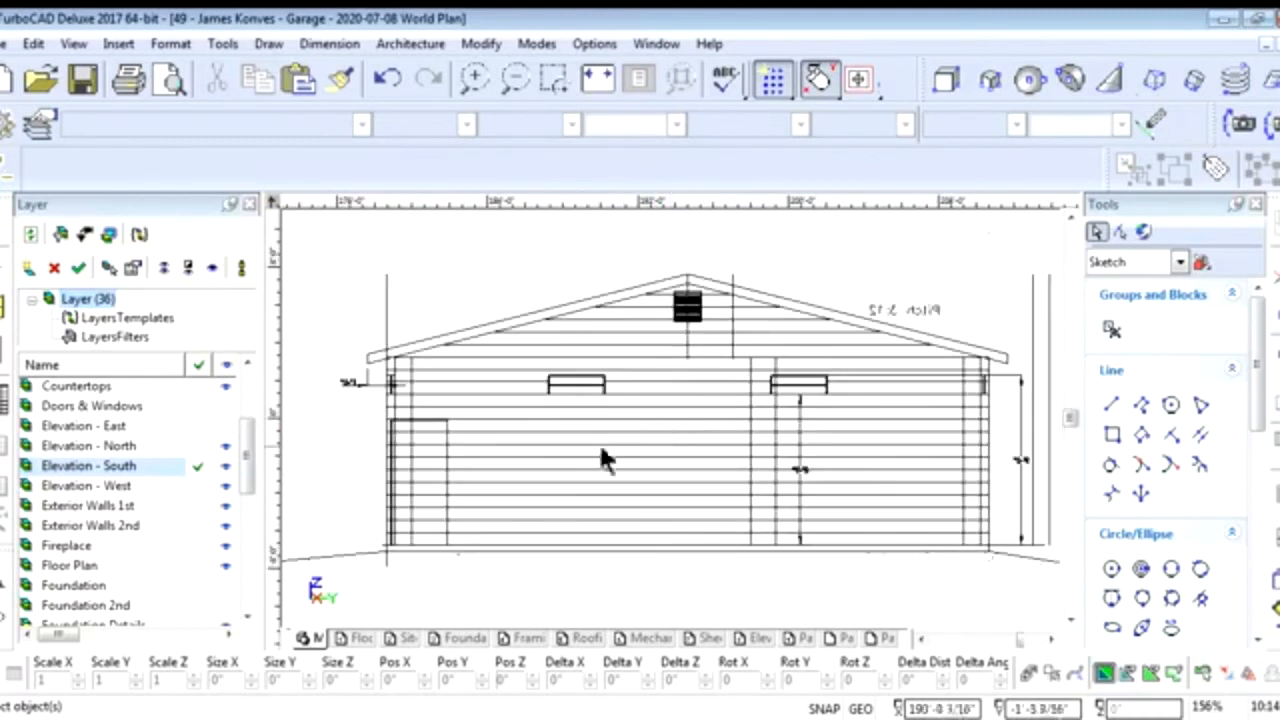
pyautogui.click(226, 426)
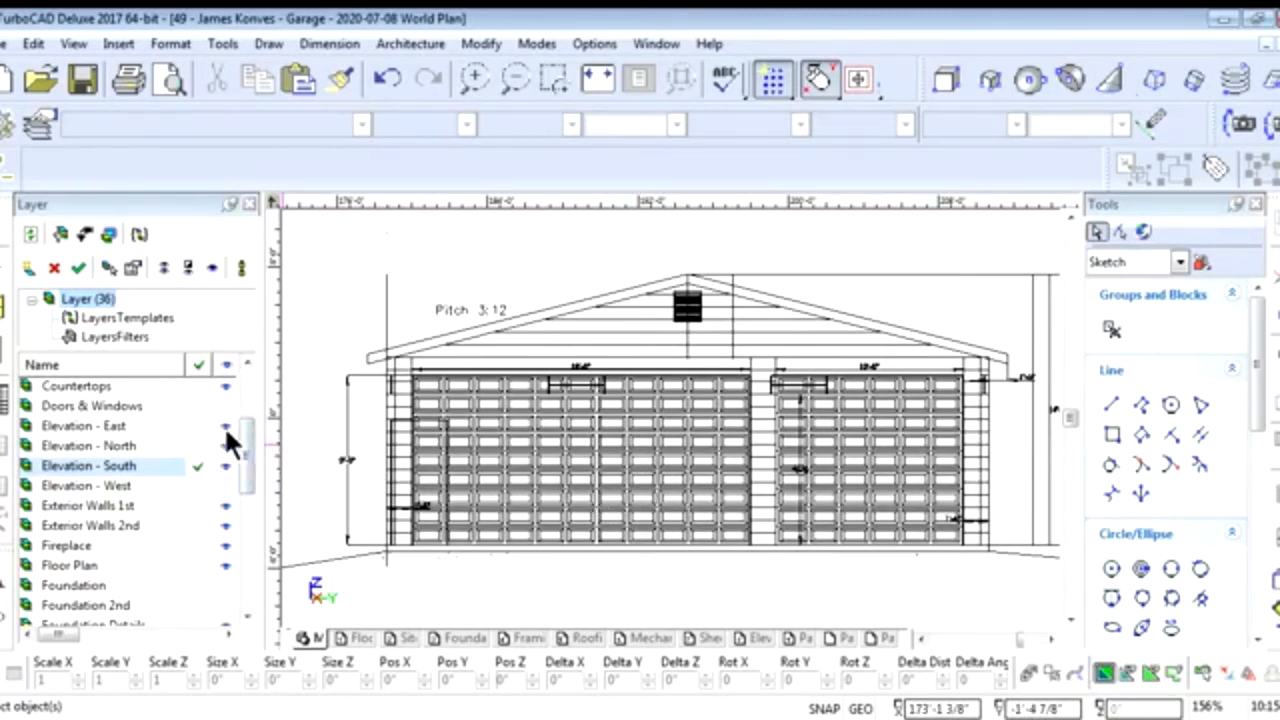
pyautogui.scroll(-2, 669, 413)
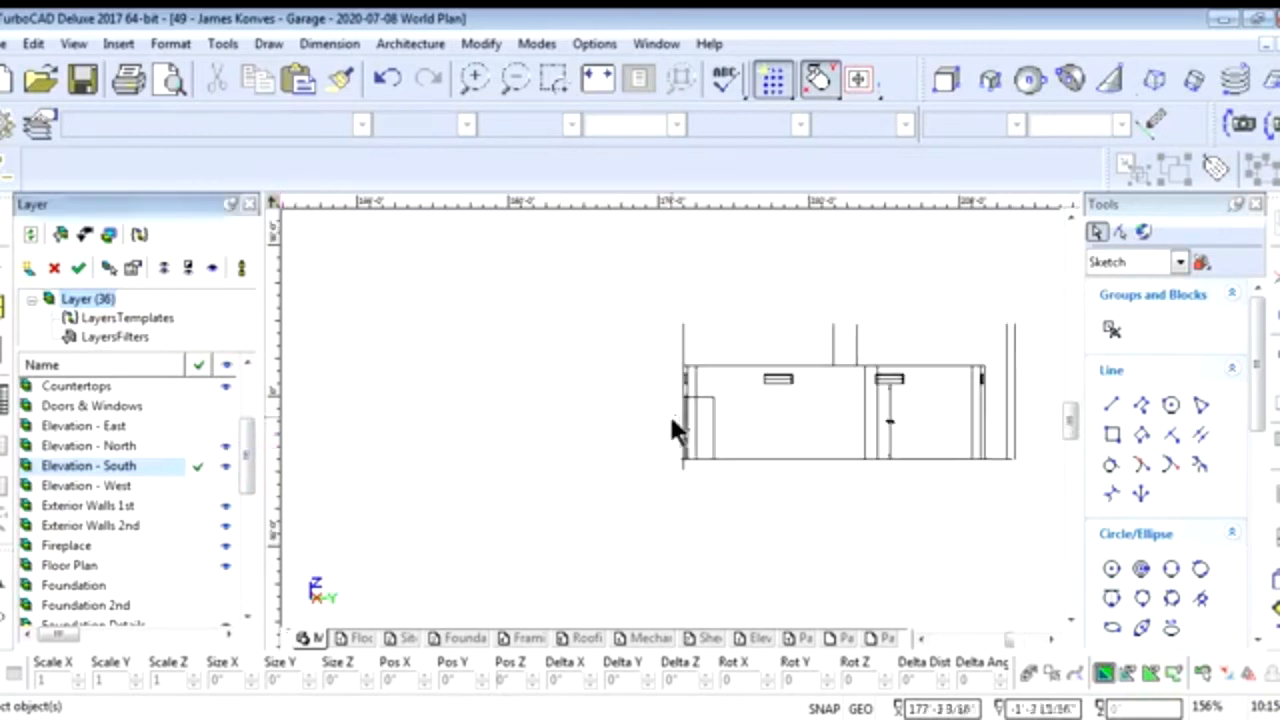
# Hide the Exterior Walls 1st and Elevation - South layers, keeping the Elevation - North outline shown
pyautogui.scroll(-3, 675, 407)
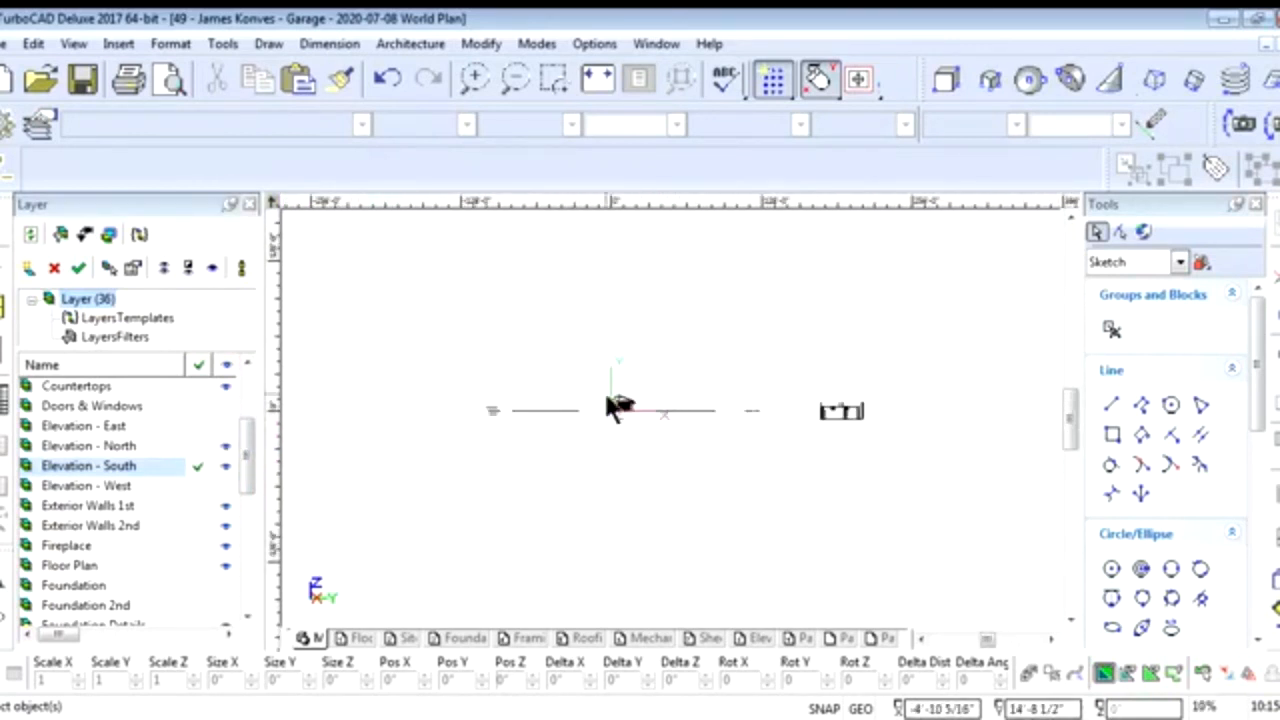
pyautogui.scroll(6, 669, 414)
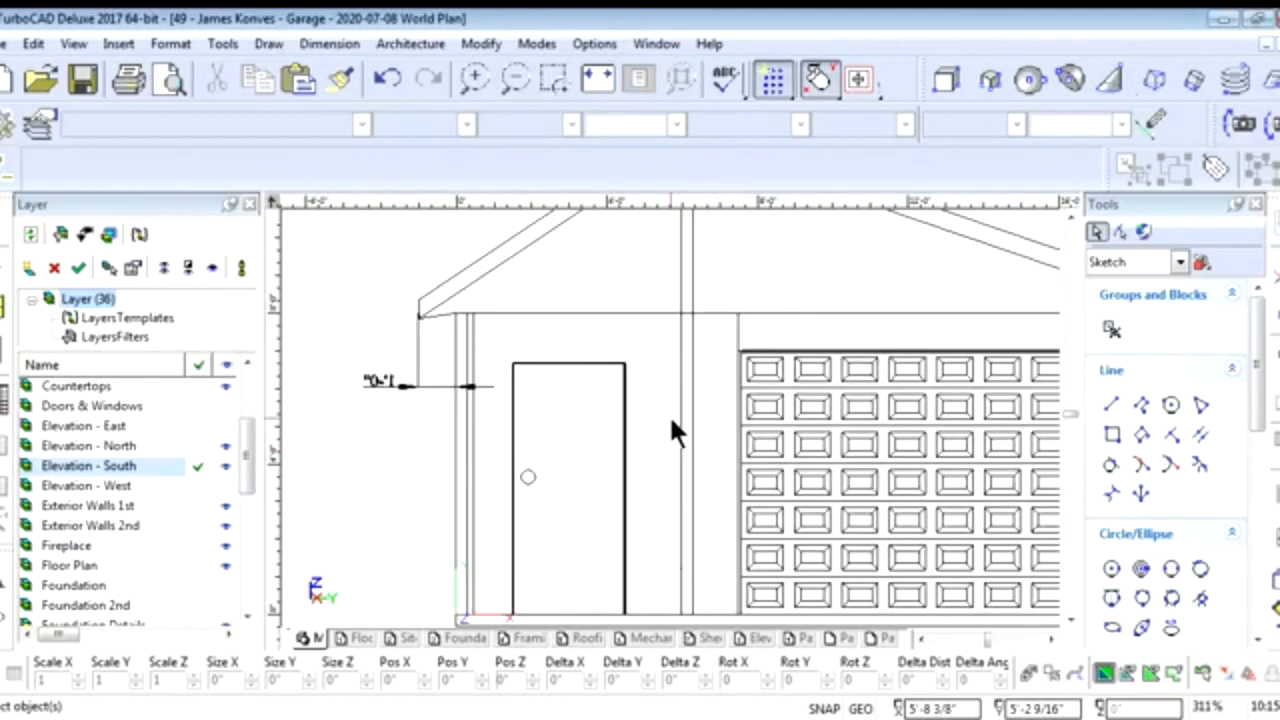
pyautogui.scroll(-1, 669, 414)
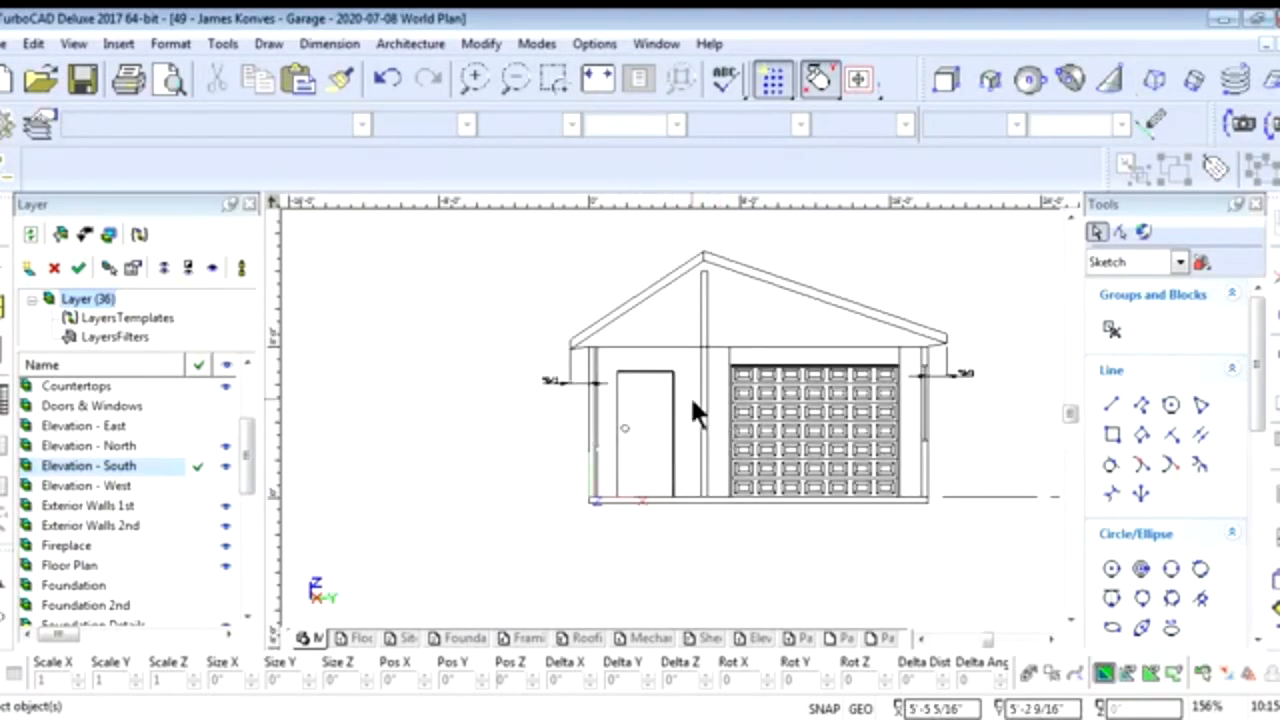
pyautogui.scroll(1, 690, 410)
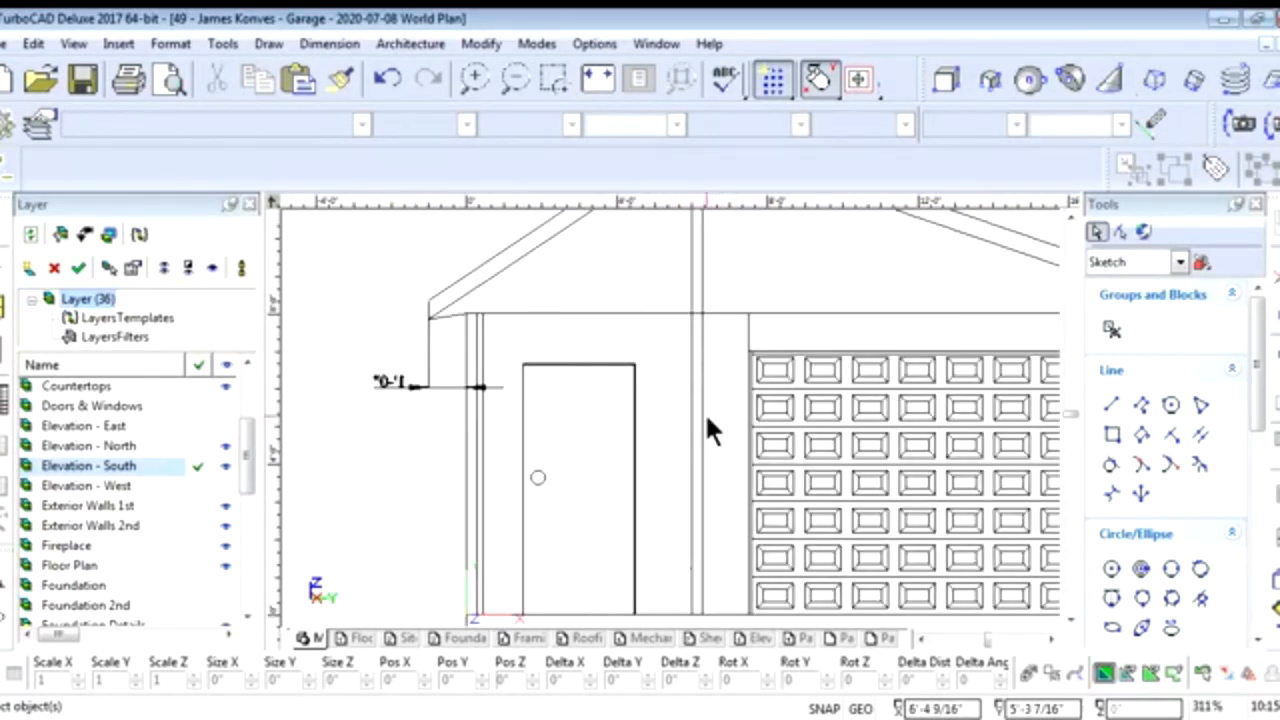
pyautogui.scroll(-1, 706, 418)
pyautogui.scroll(1, 666, 417)
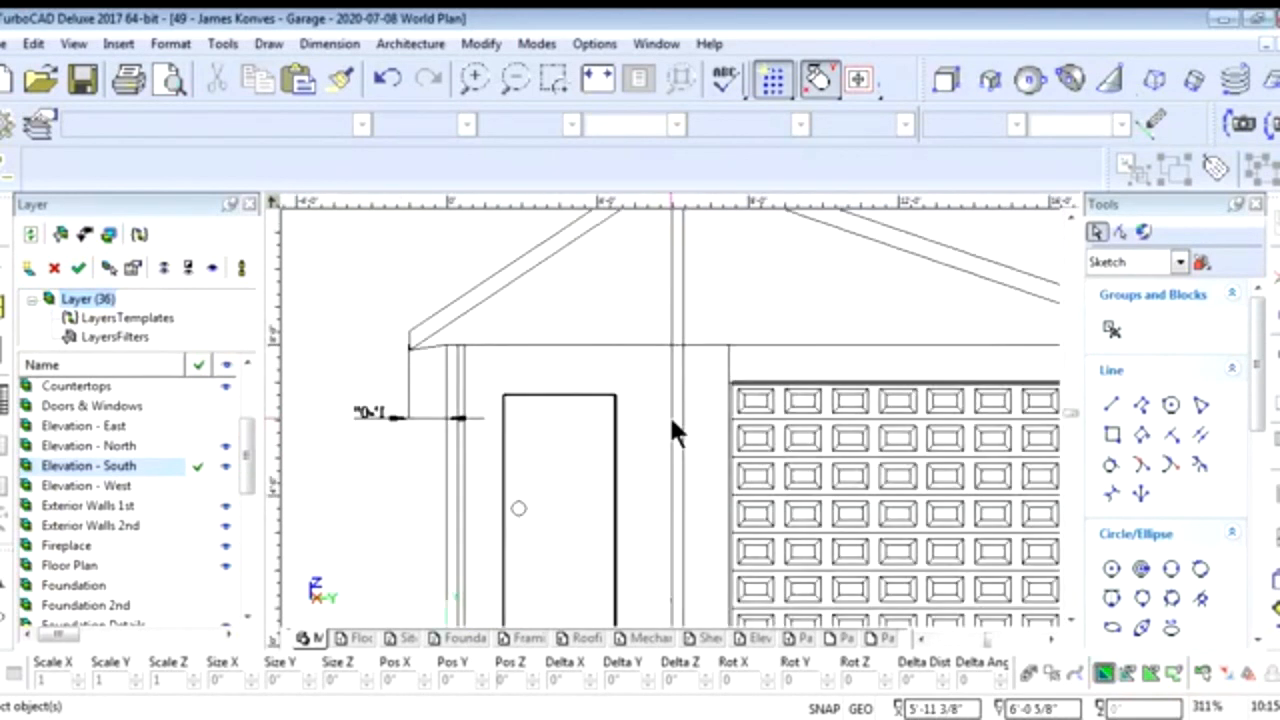
pyautogui.scroll(-1, 671, 420)
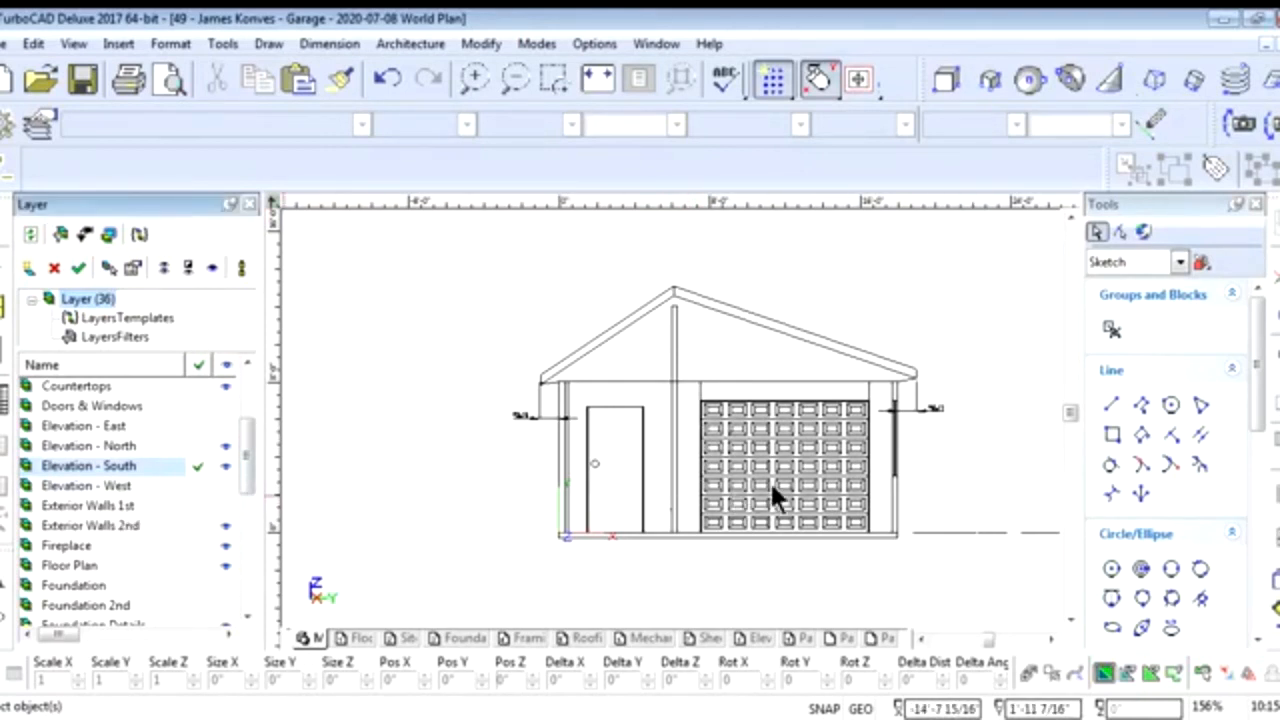
pyautogui.click(222, 458)
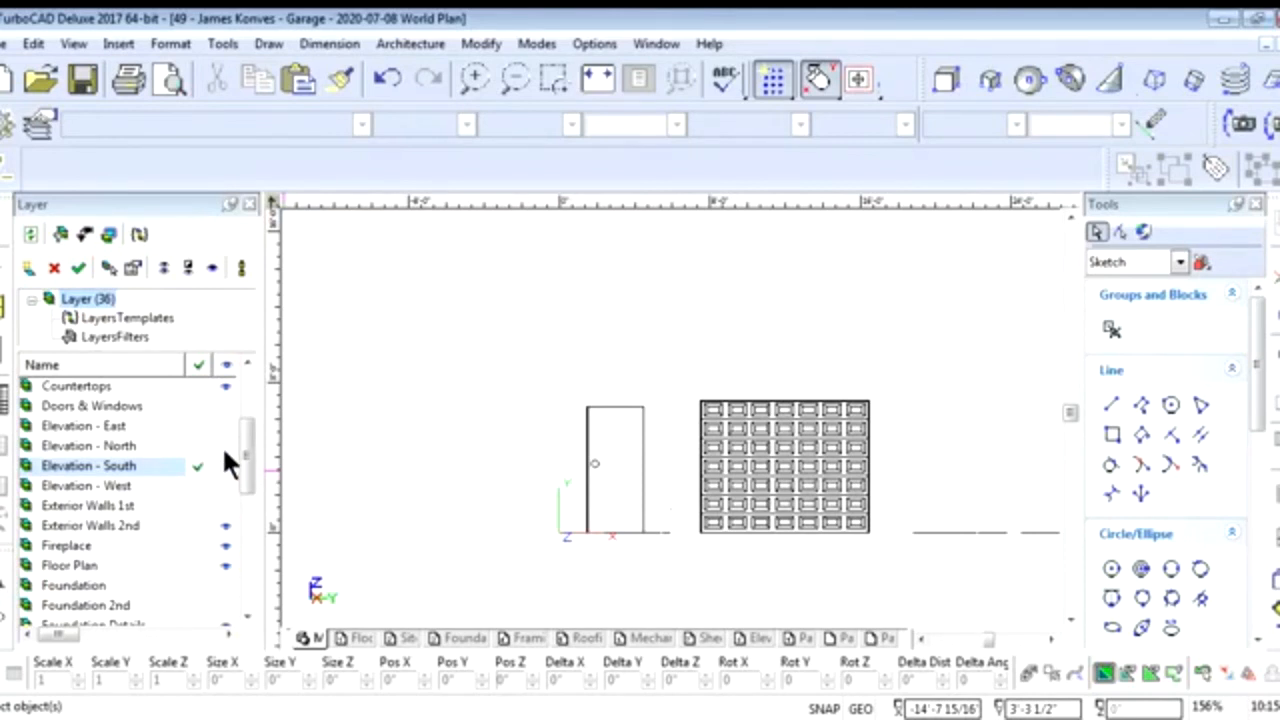
pyautogui.click(225, 446)
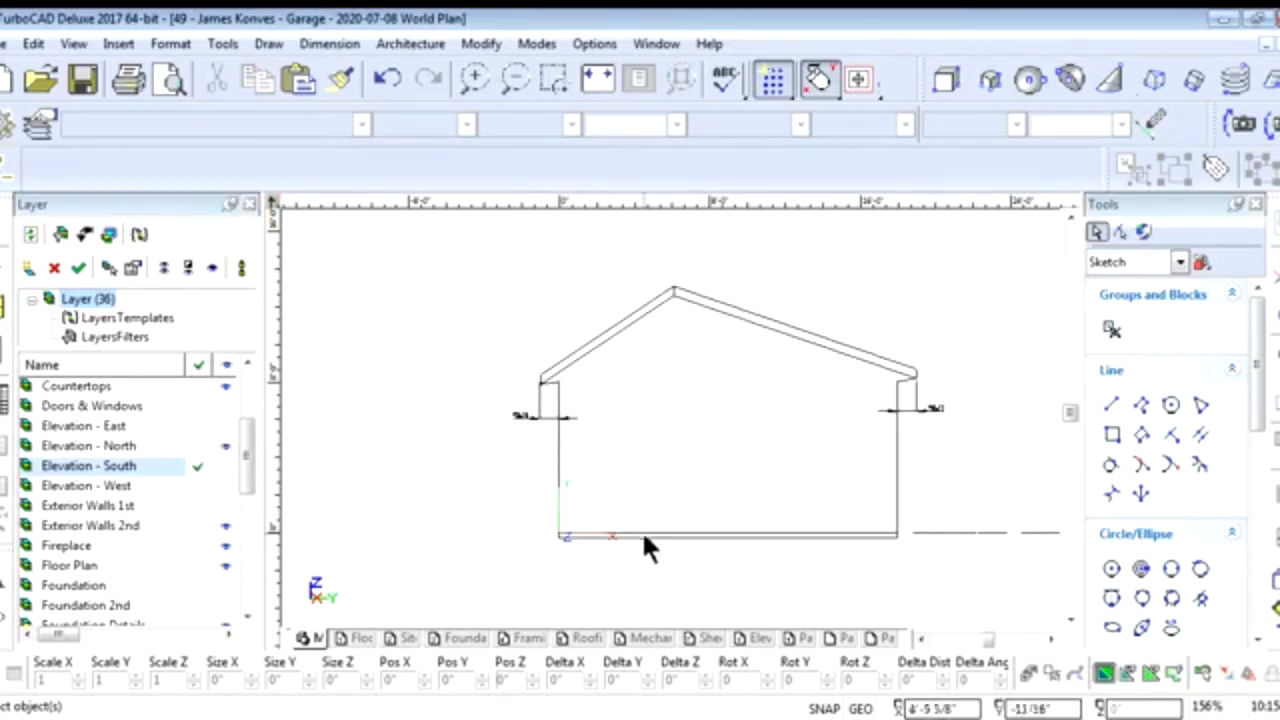
# Select the stray line along the elevation's floor line to identify its layer, and hide the Floor Plan Notes layer
pyautogui.moveTo(590, 505); pyautogui.dragTo(713, 550)
pyautogui.moveTo(246, 472); pyautogui.dragTo(257, 600)
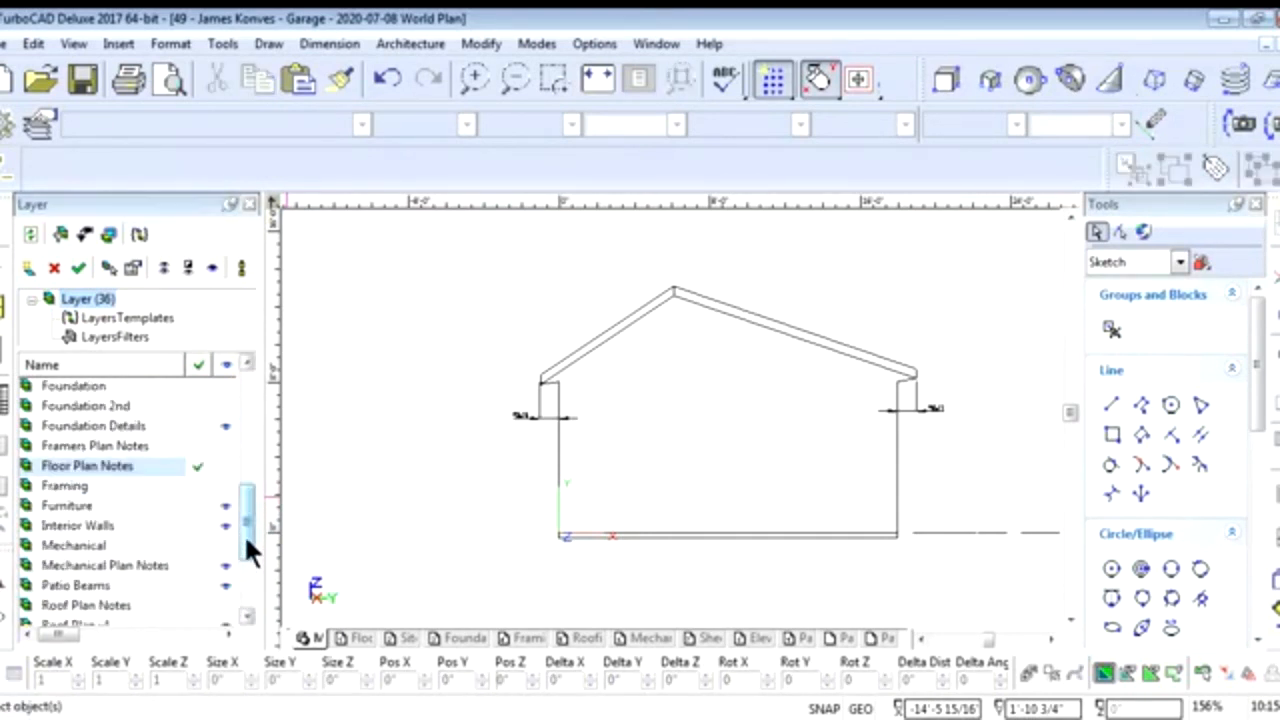
pyautogui.moveTo(246, 541); pyautogui.dragTo(246, 436)
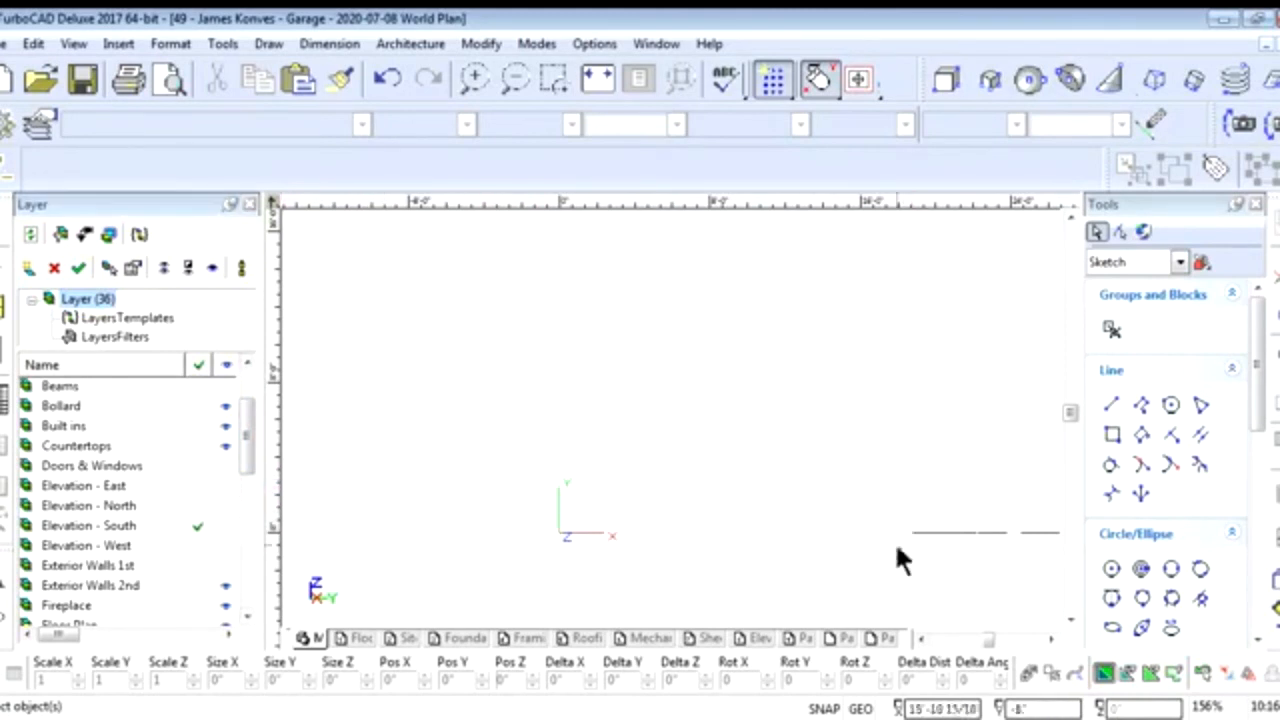
# Select the stray lines beyond the elevation, hide their Mechanical Plan Notes layer, and show Elevation - North again
pyautogui.click(894, 508)
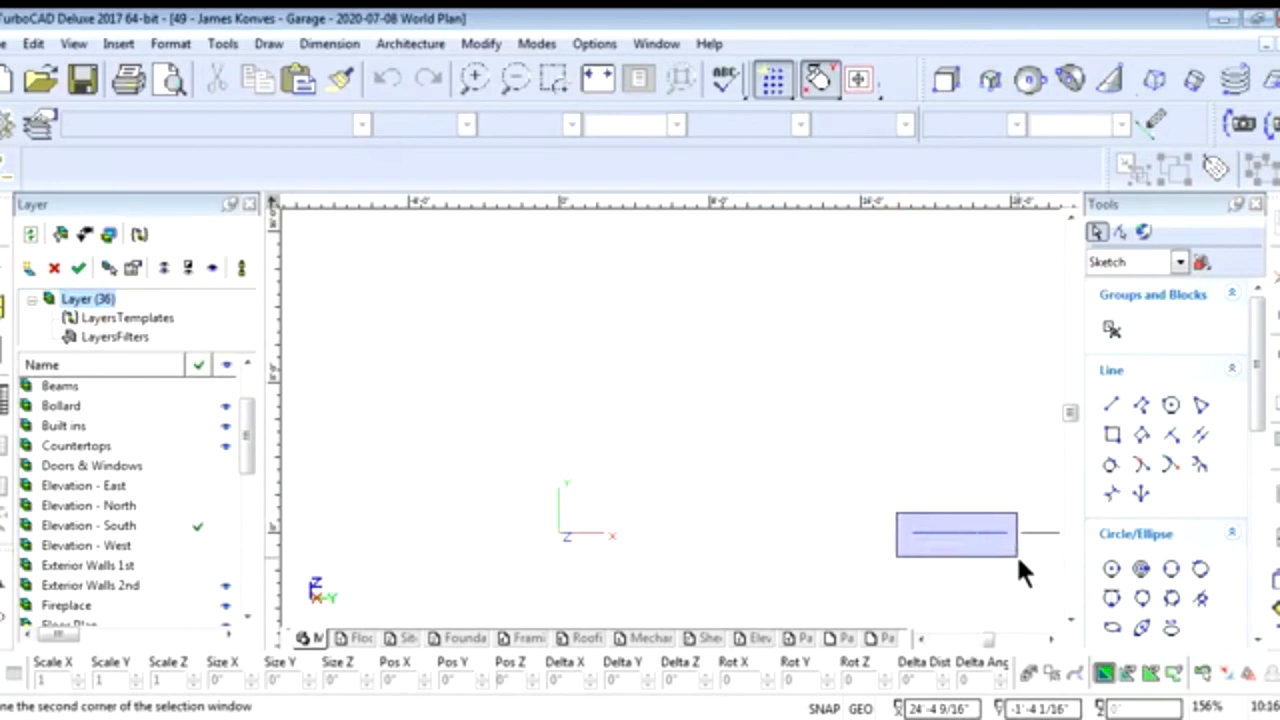
pyautogui.click(1016, 553)
pyautogui.moveTo(247, 452); pyautogui.dragTo(253, 557)
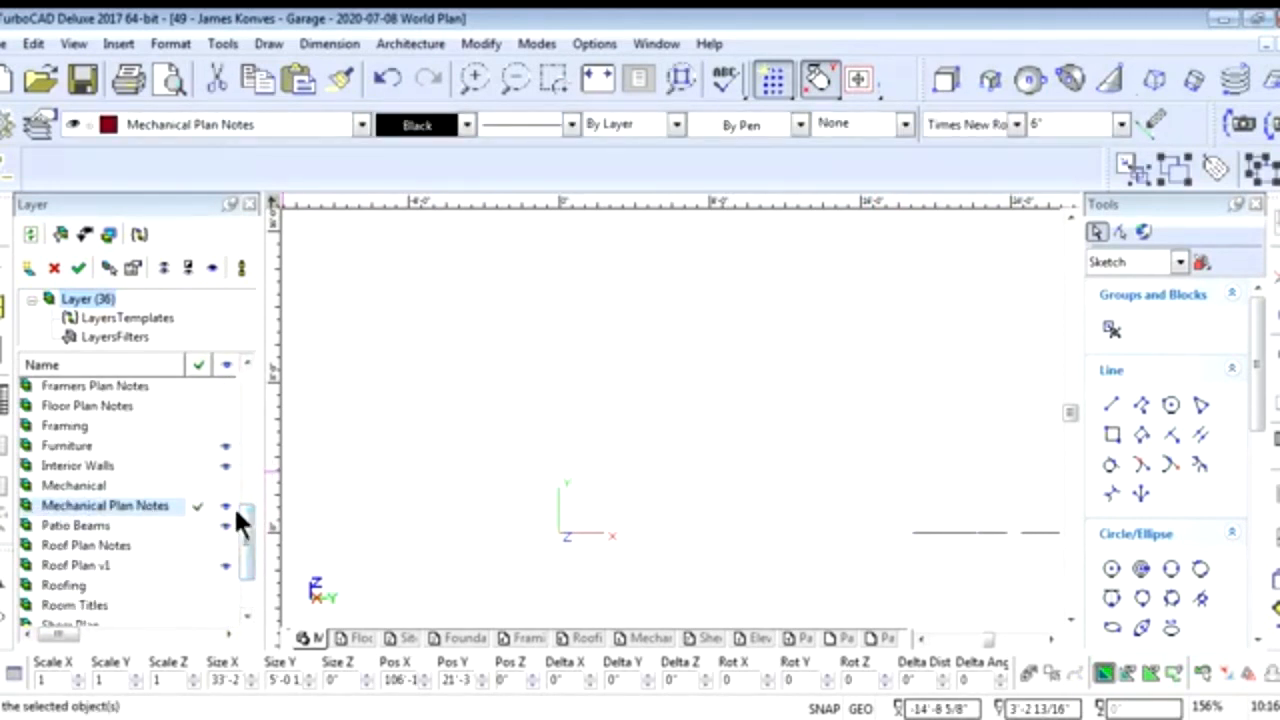
pyautogui.moveTo(250, 565); pyautogui.dragTo(246, 502)
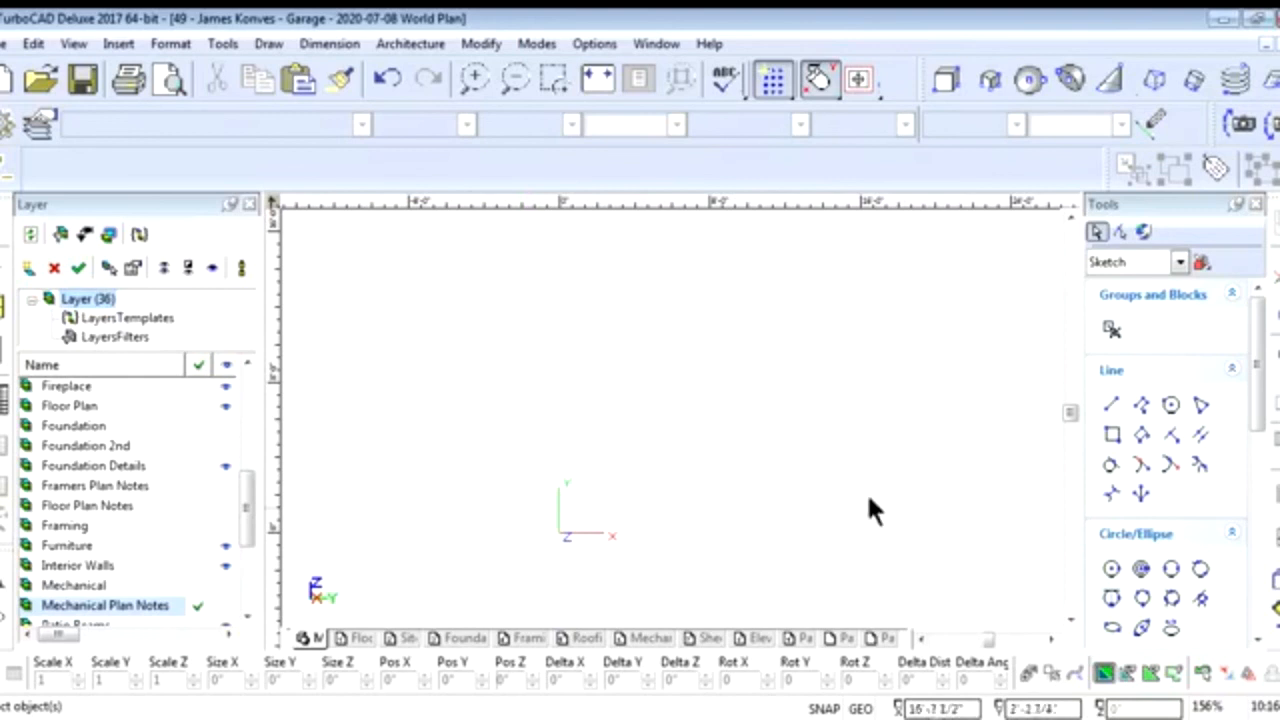
pyautogui.moveTo(255, 522); pyautogui.dragTo(241, 458)
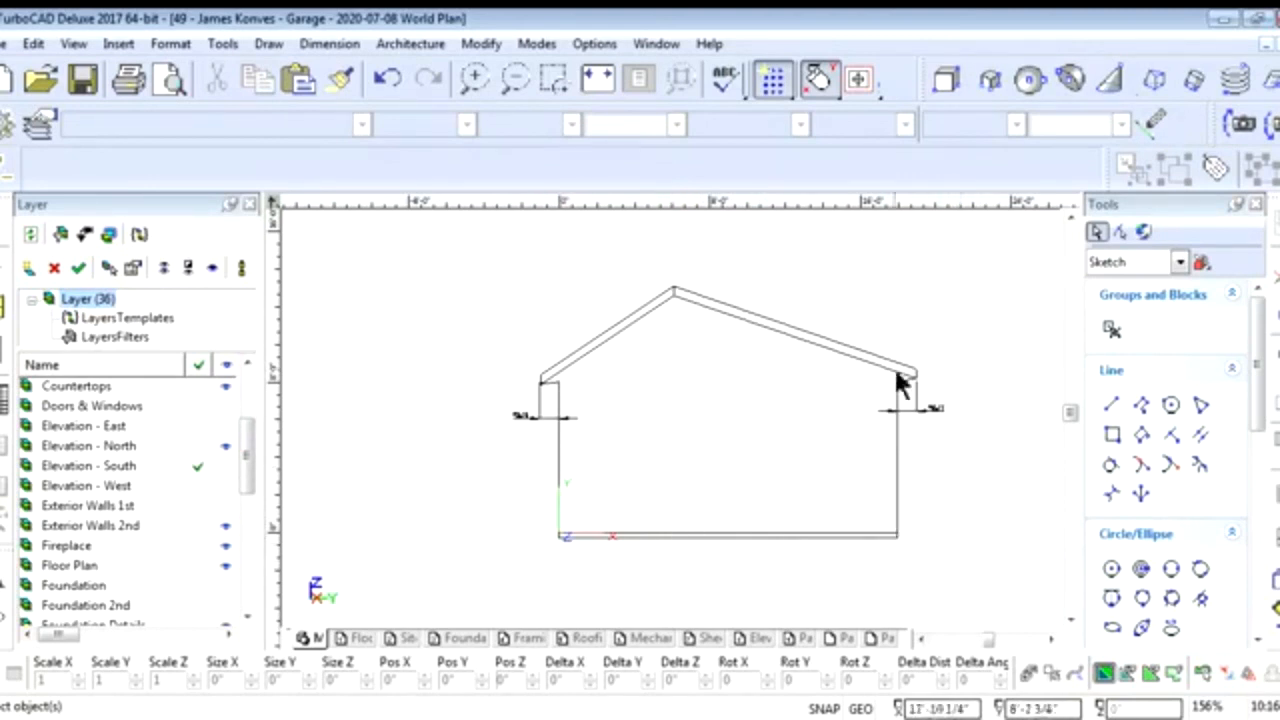
# Select the whole north elevation with its dimensions and shift it 1'-0" along X
pyautogui.moveTo(495, 257)
pyautogui.mouseDown()
pyautogui.moveTo(929, 489)
pyautogui.moveTo(976, 575)
pyautogui.mouseUp()
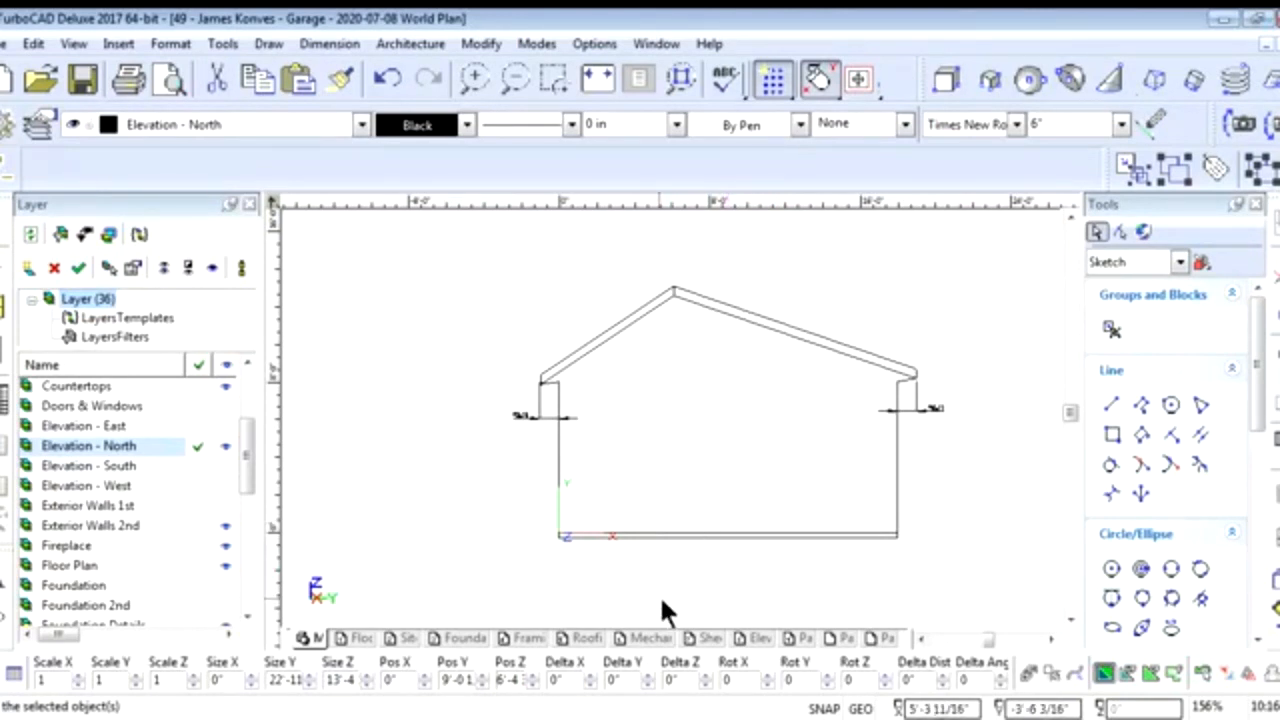
pyautogui.click(1251, 677)
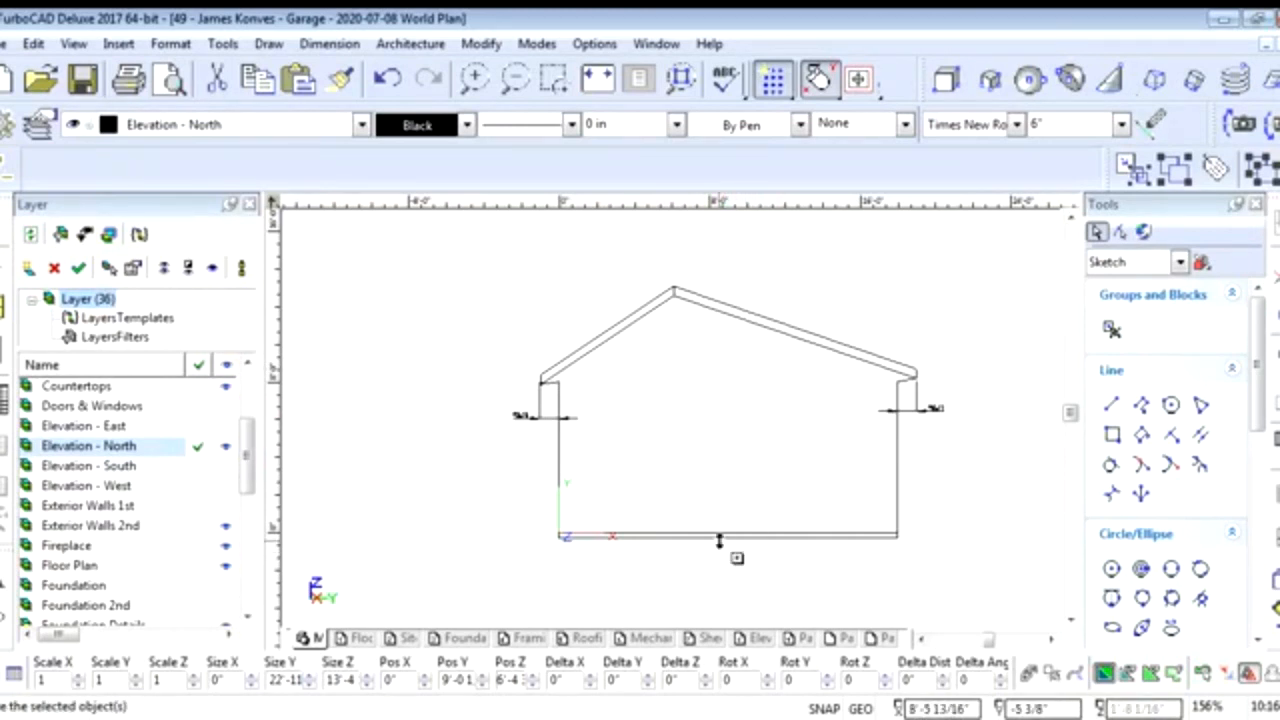
pyautogui.doubleClick(556, 680)
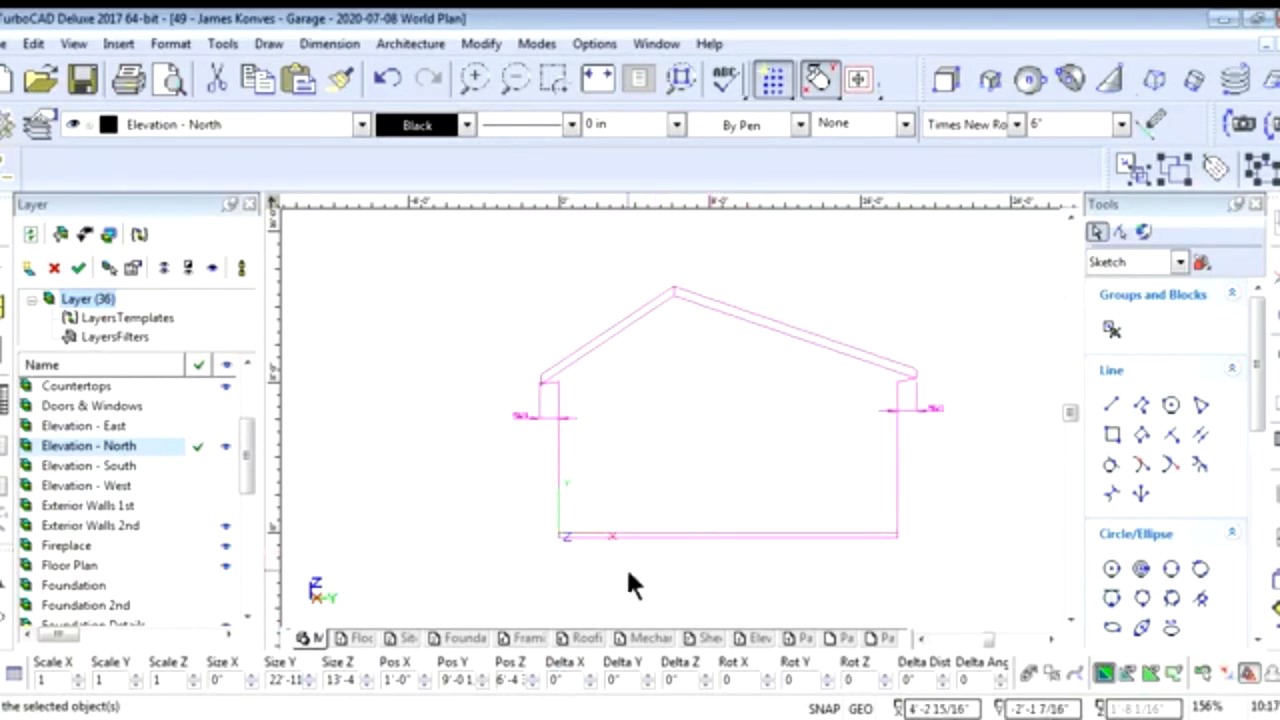
# Make Elevation - South the current, visible layer and switch the model to an isometric view
pyautogui.click(210, 472)
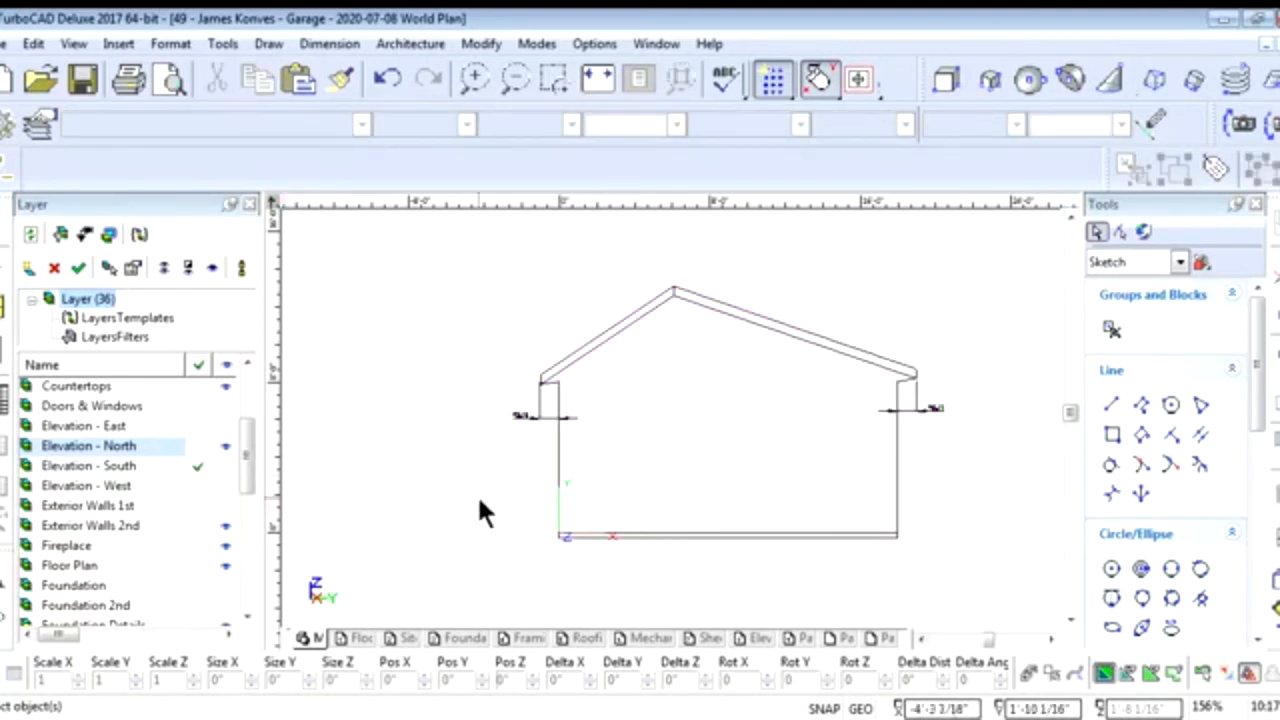
pyautogui.click(226, 465)
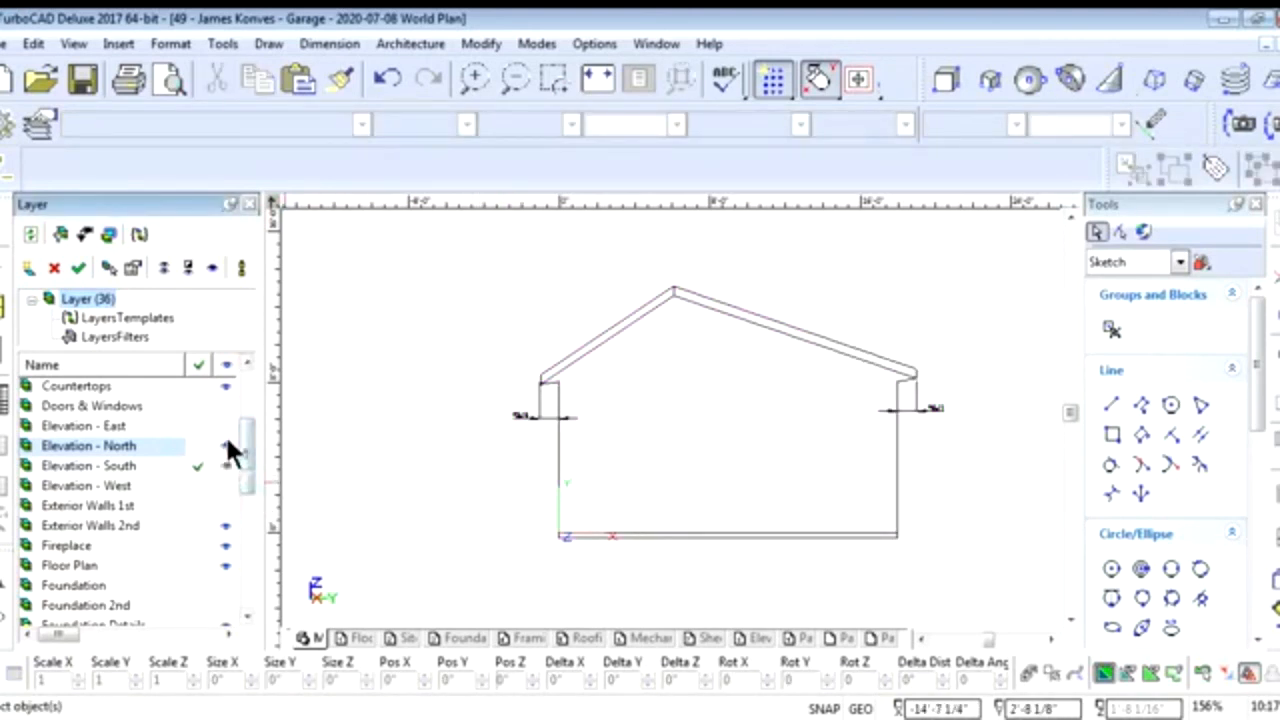
pyautogui.rightClick(477, 476)
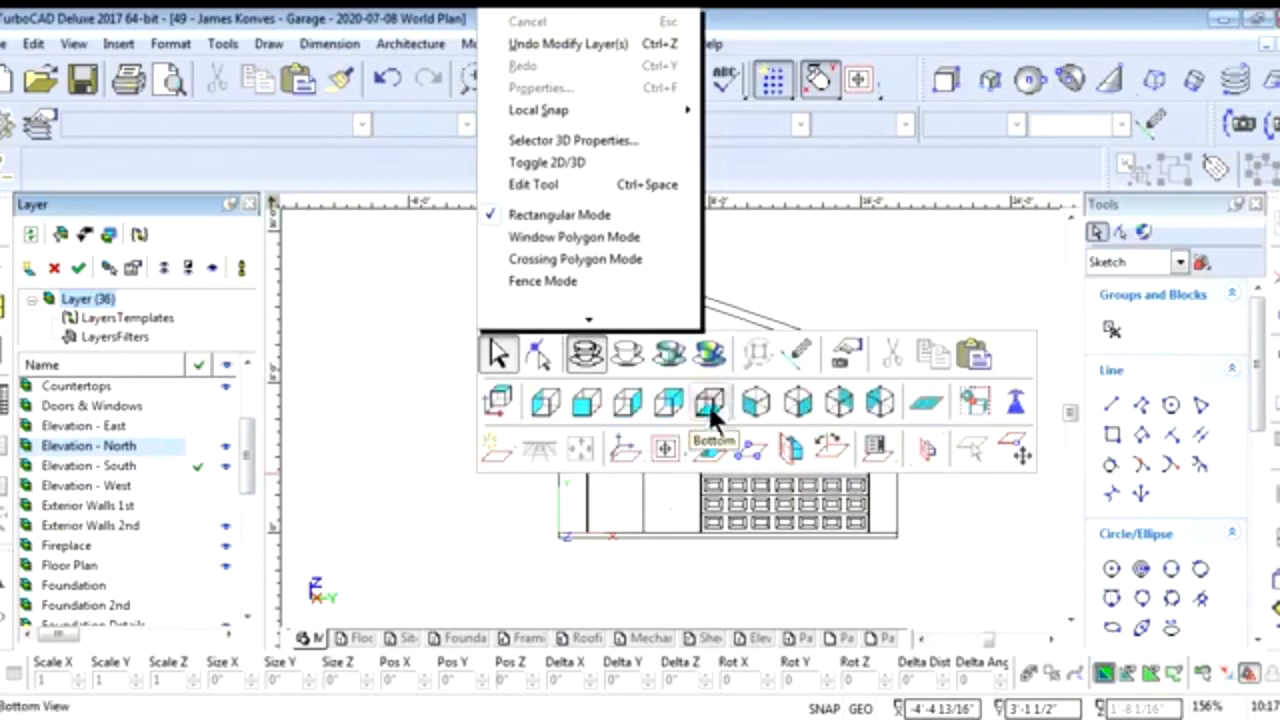
pyautogui.click(753, 401)
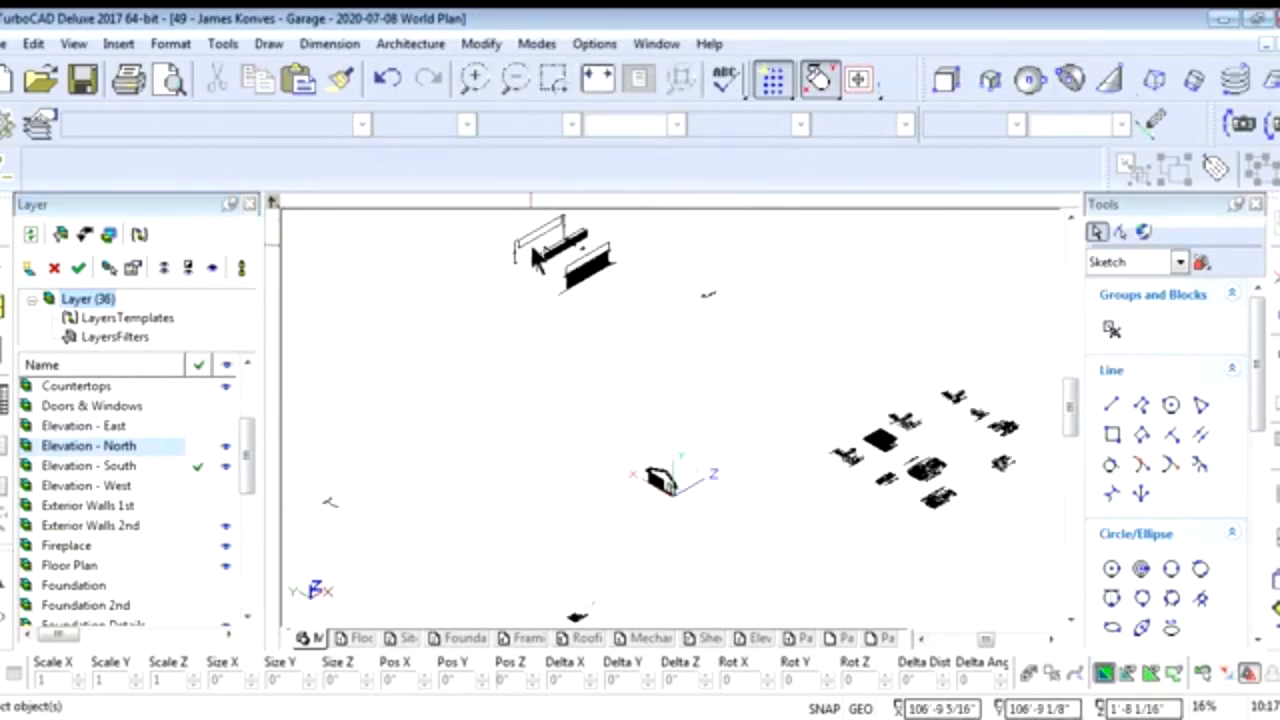
# Examine the separation between the north and south elevations in the isometric view, toggling the visibility of their layers
pyautogui.scroll(3, 533, 250)
pyautogui.scroll(-2, 742, 466)
pyautogui.scroll(1, 676, 419)
pyautogui.scroll(-2, 671, 419)
pyautogui.scroll(-1, 737, 514)
pyautogui.scroll(3, 666, 409)
pyautogui.scroll(-1, 676, 432)
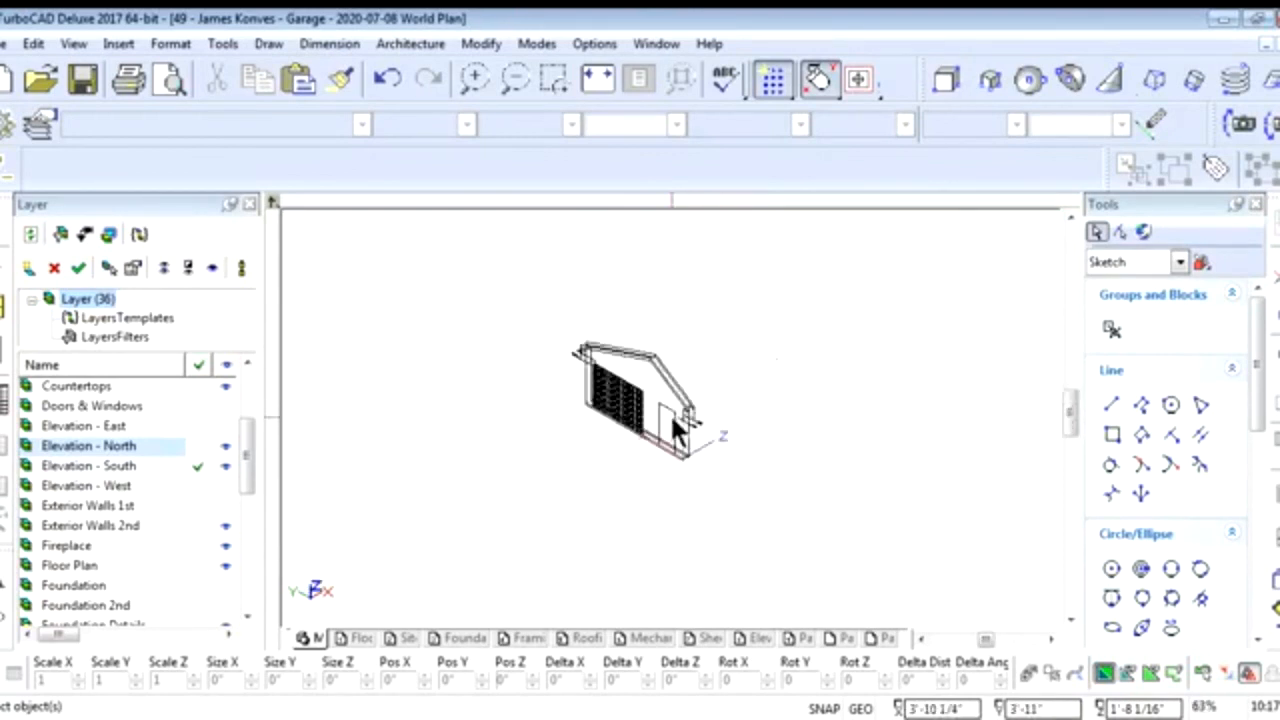
pyautogui.scroll(2, 678, 430)
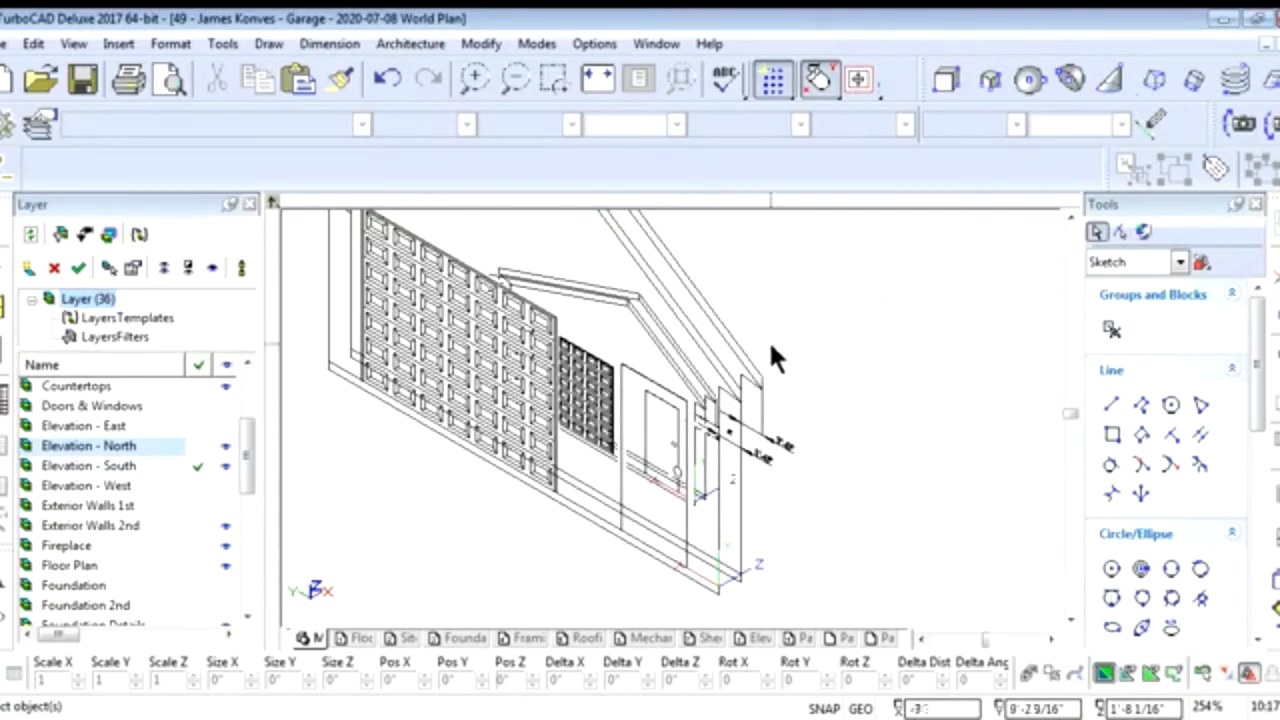
pyautogui.scroll(-1, 669, 414)
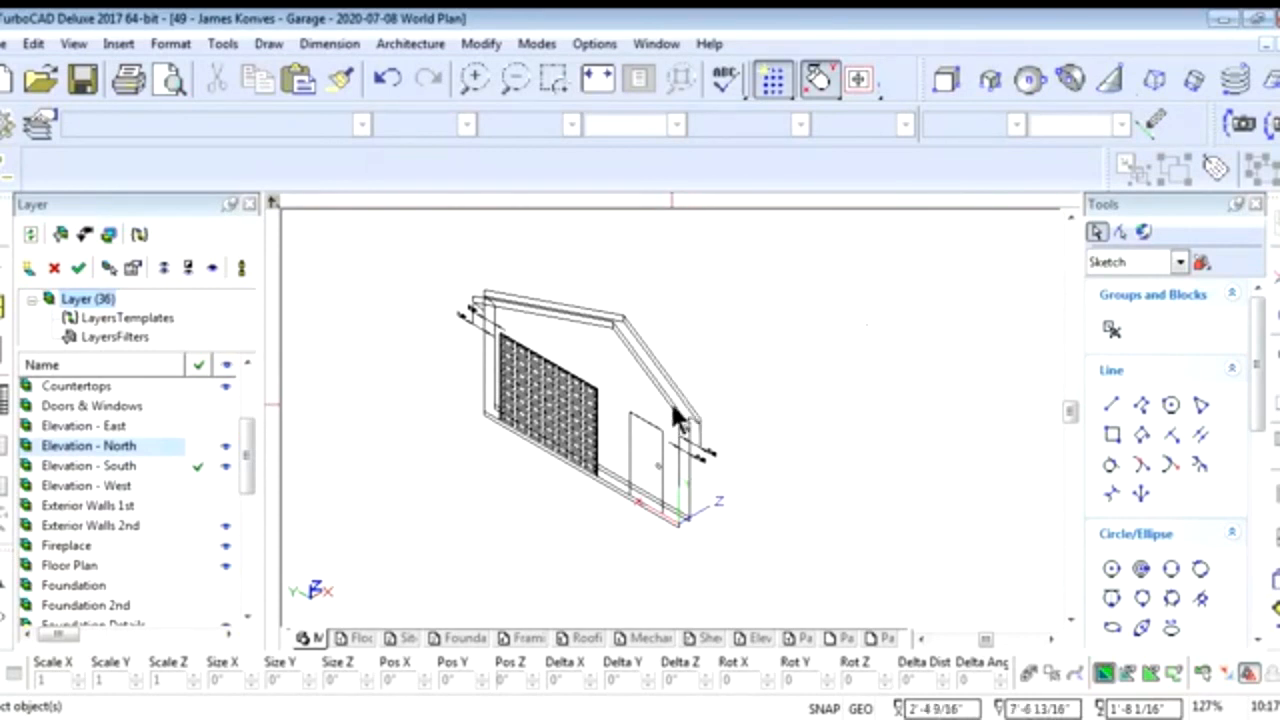
pyautogui.click(225, 465)
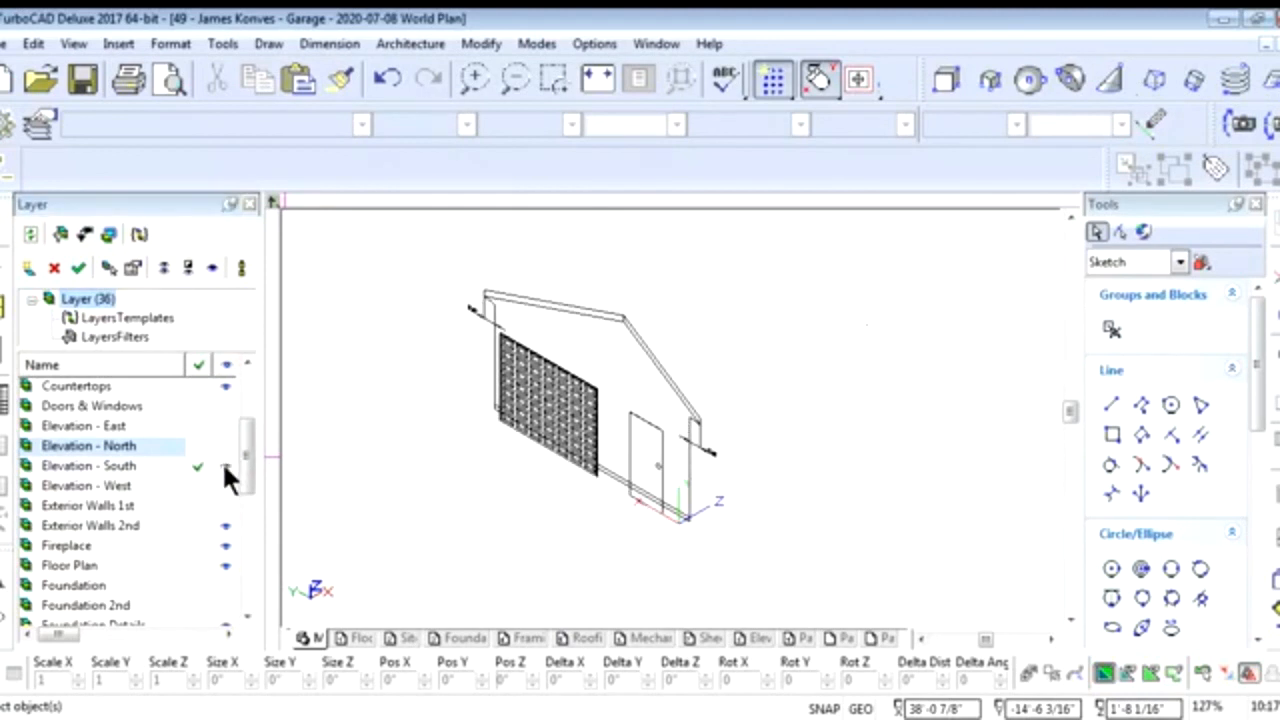
pyautogui.click(224, 451)
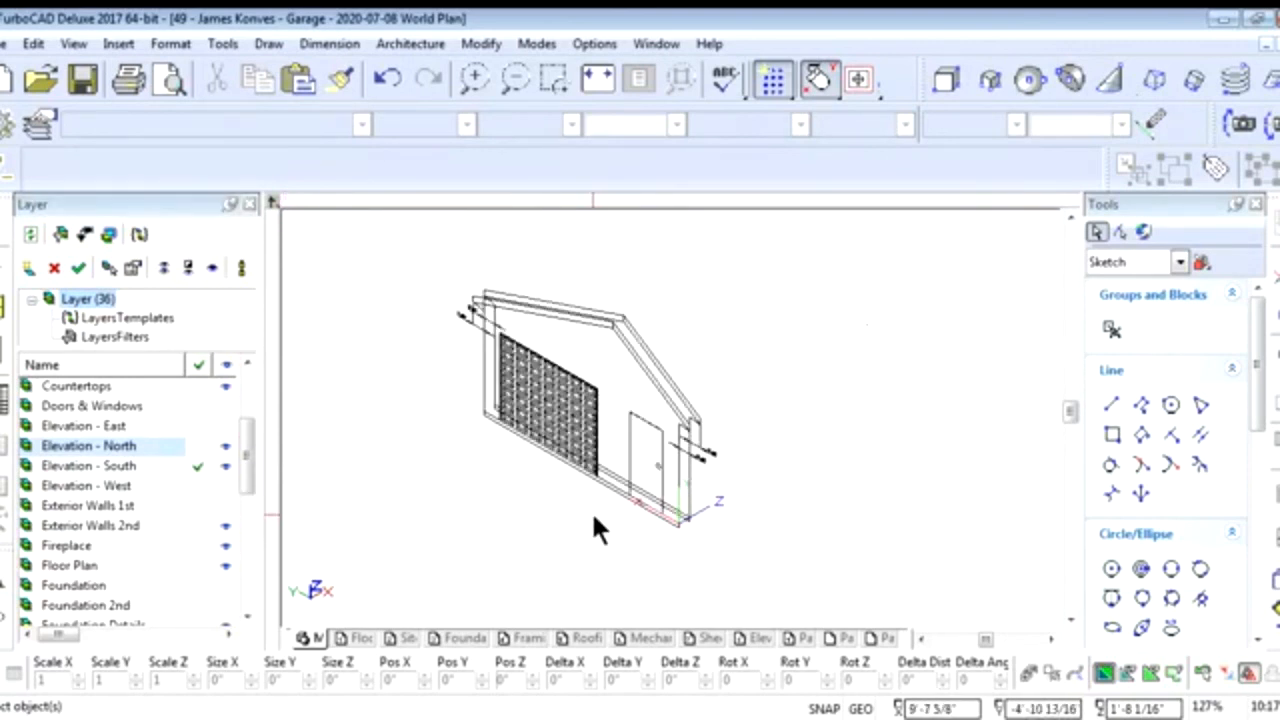
# Return to the straight-on view of the south elevation and delete the 1'-0" overhang dimensions at both eaves
pyautogui.rightClick(618, 512)
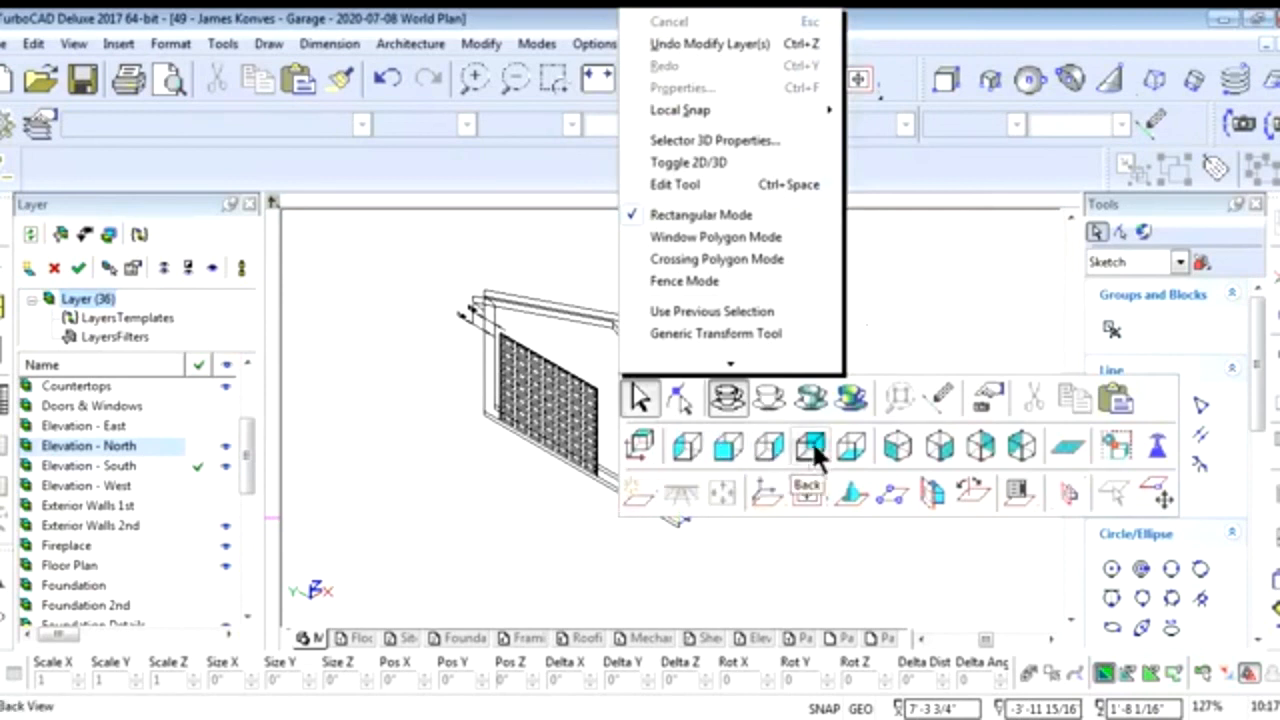
pyautogui.click(772, 446)
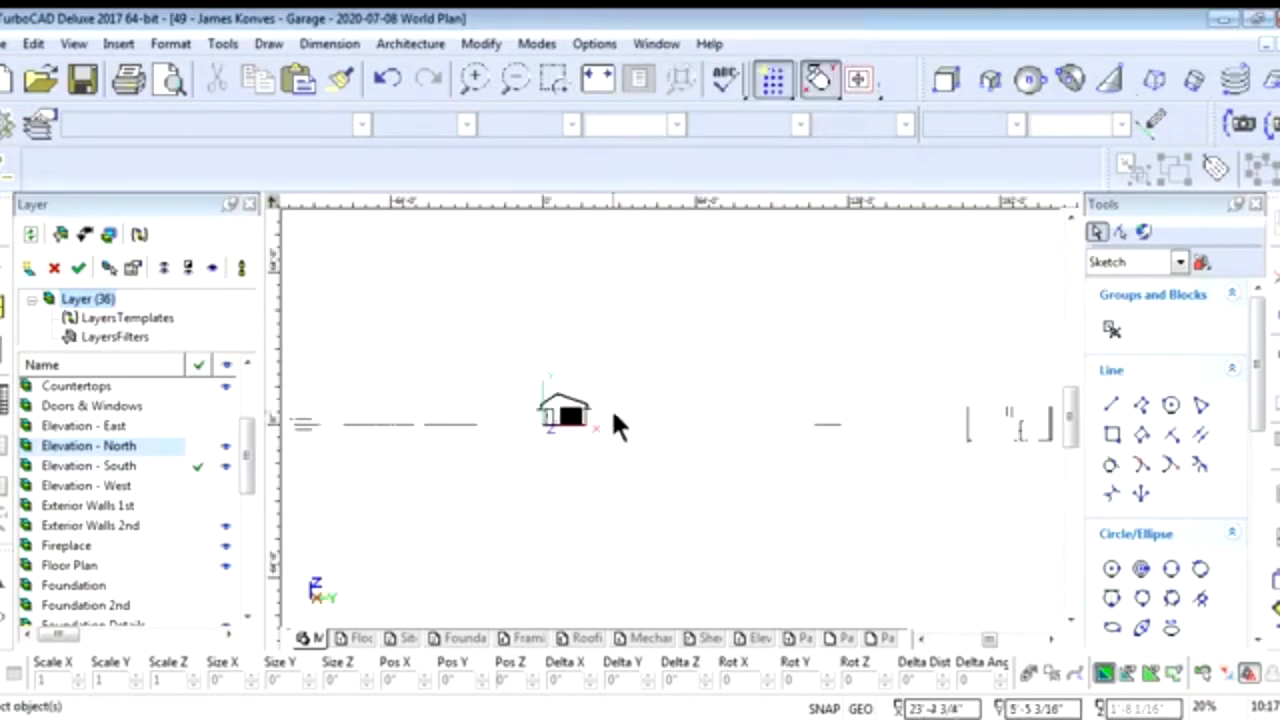
pyautogui.scroll(6, 669, 429)
pyautogui.scroll(-2, 674, 429)
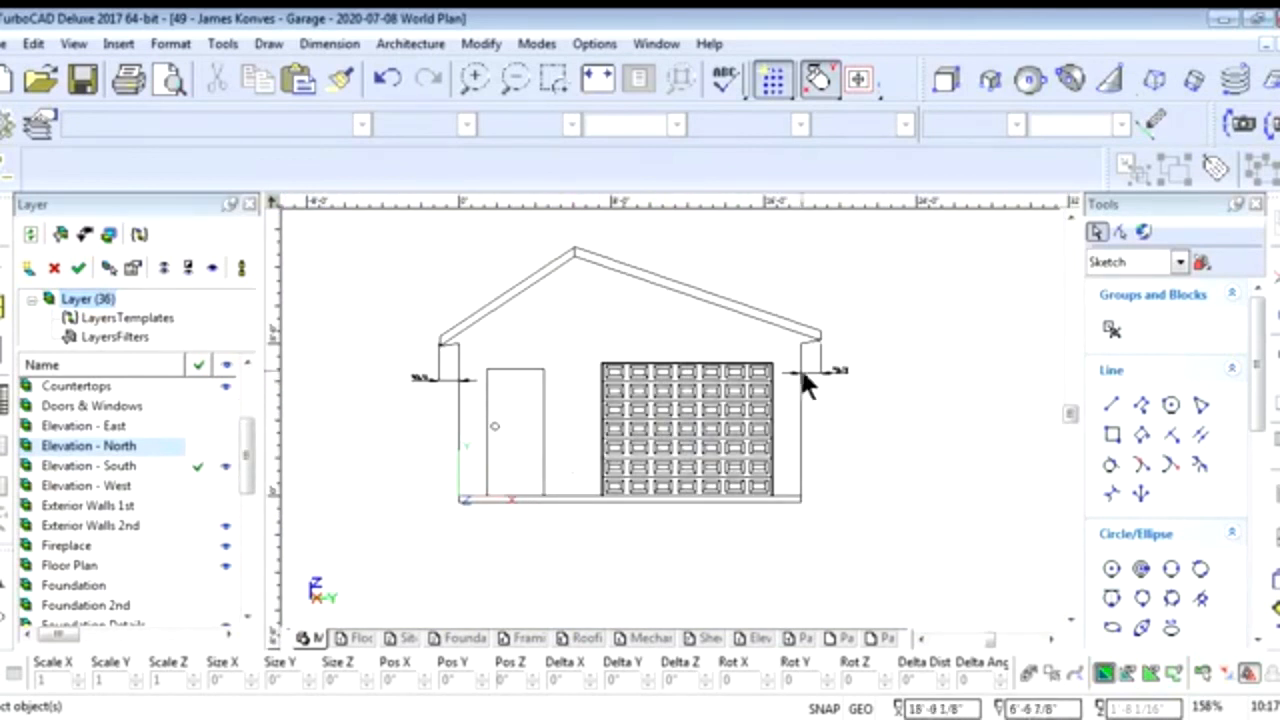
pyautogui.scroll(4, 831, 368)
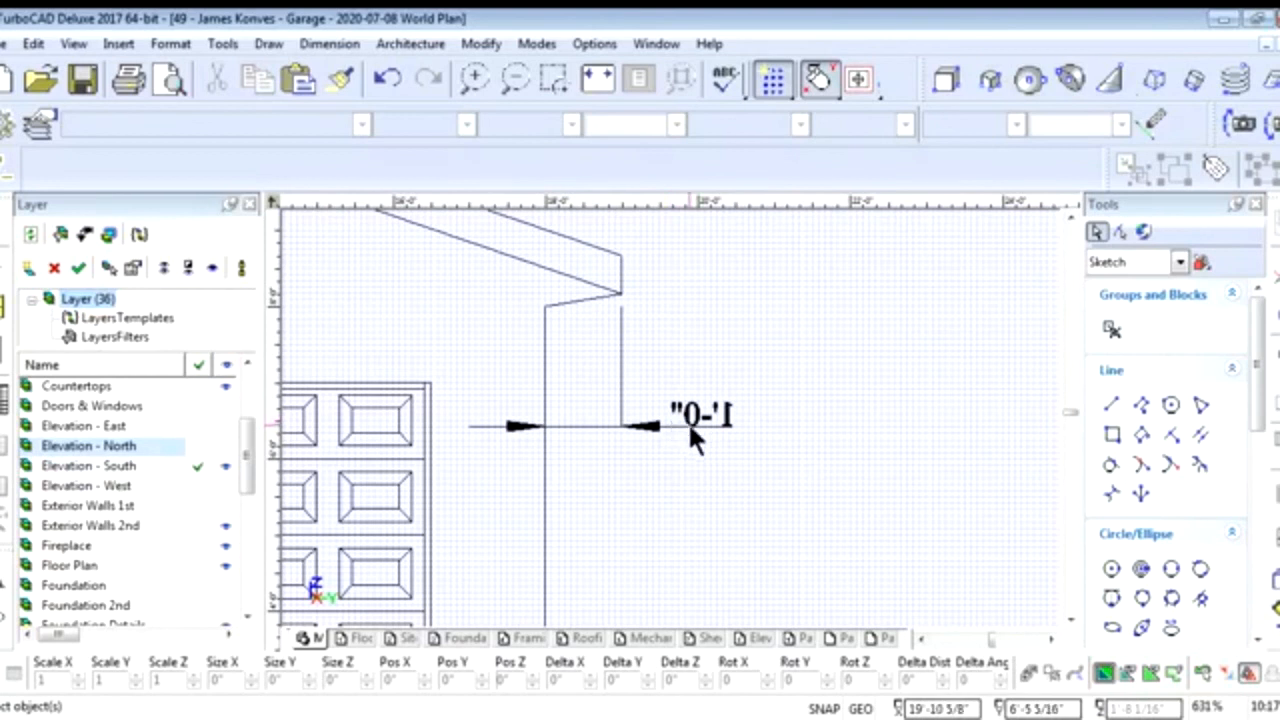
pyautogui.click(688, 421)
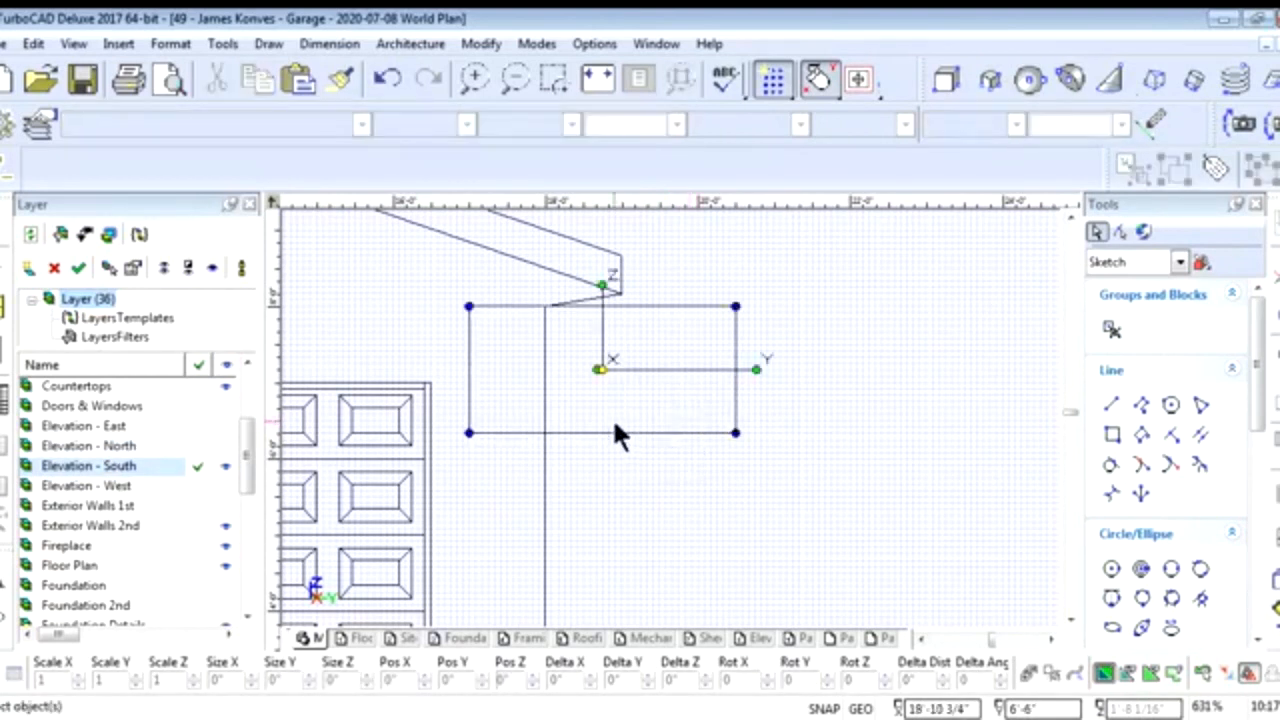
pyautogui.scroll(-4, 612, 437)
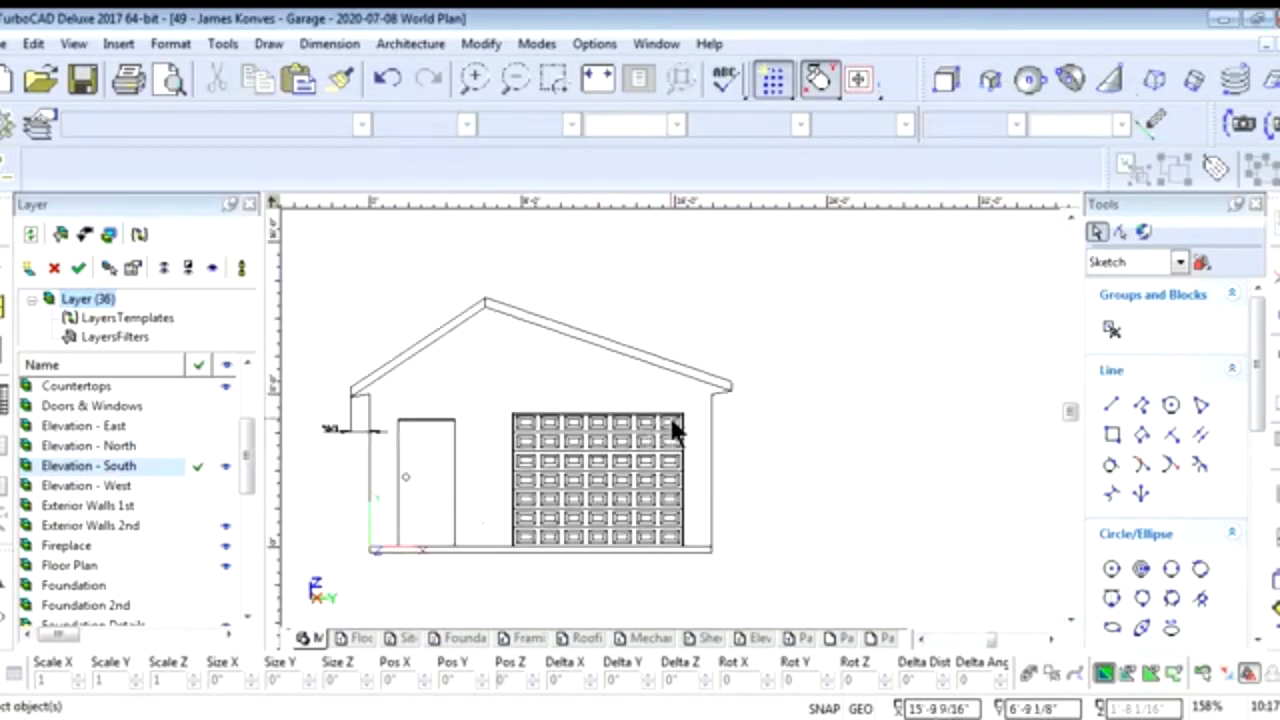
pyautogui.click(358, 439)
pyautogui.press('Delete')
# Delete the tiny stray object between the entry door and garage door of the south elevation, inspecting it in an isometric view
pyautogui.scroll(2, 476, 524)
pyautogui.moveTo(675, 381); pyautogui.dragTo(758, 446)
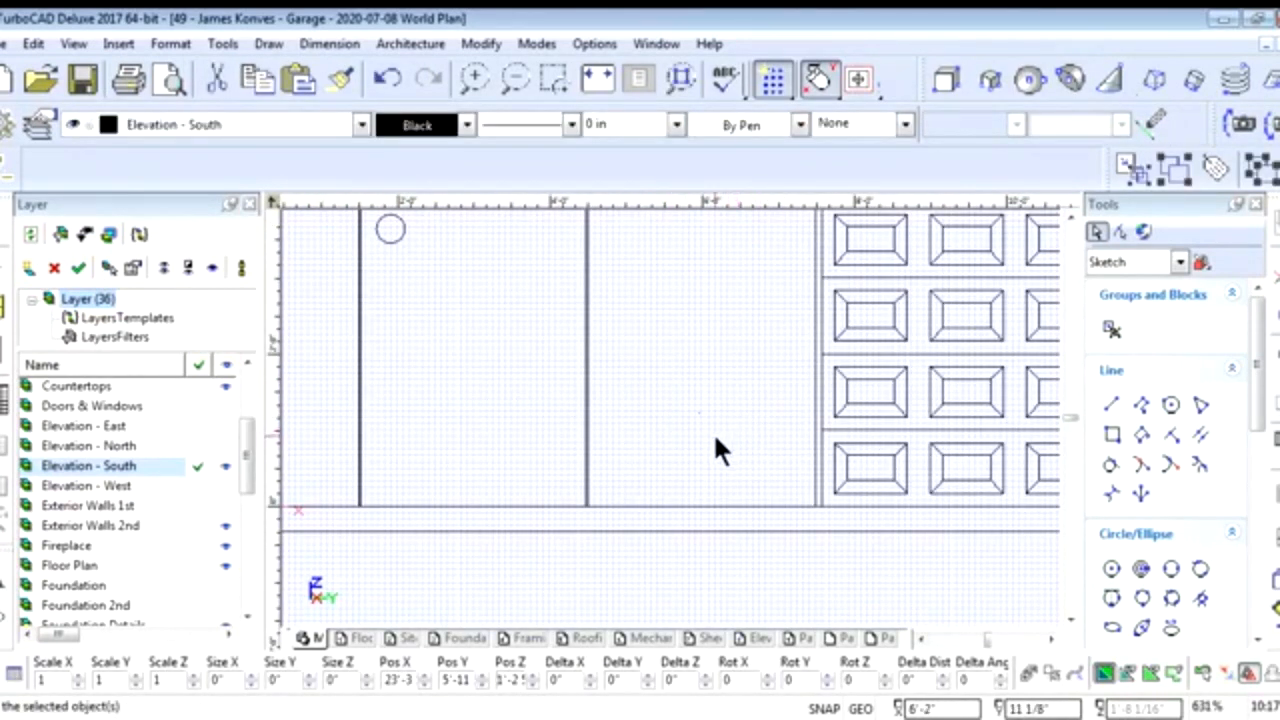
pyautogui.rightClick(713, 432)
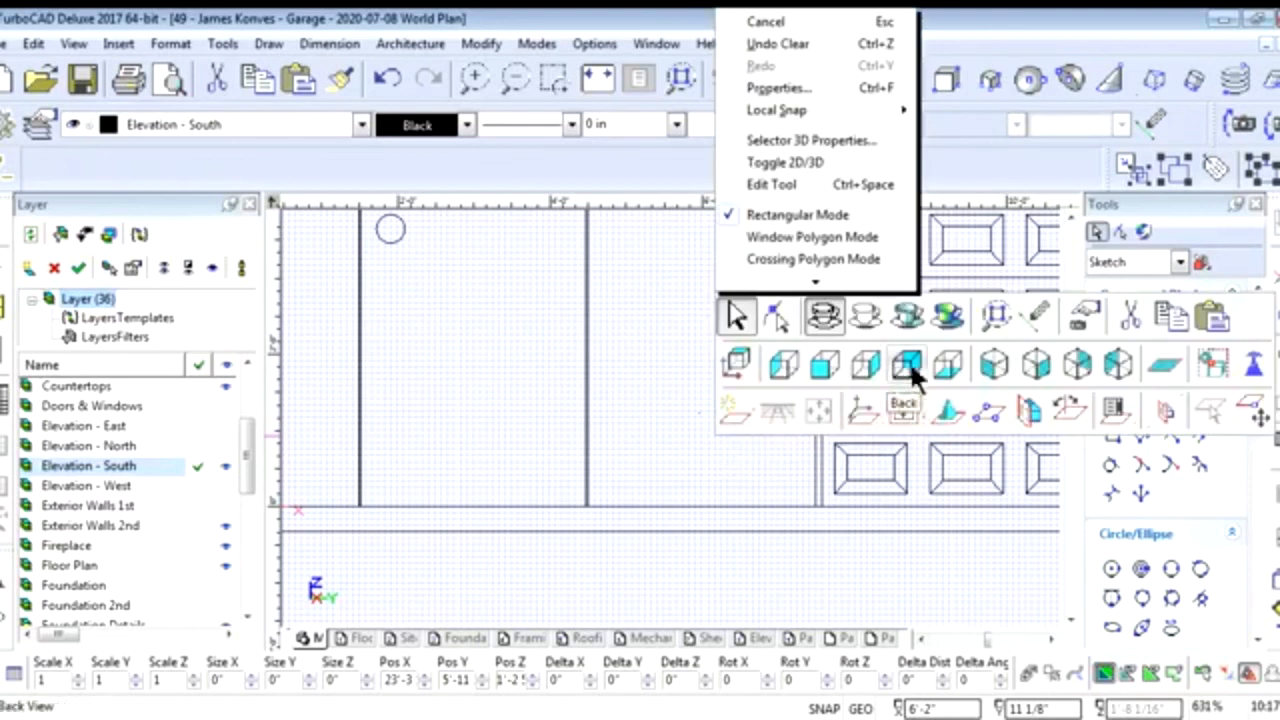
pyautogui.click(967, 365)
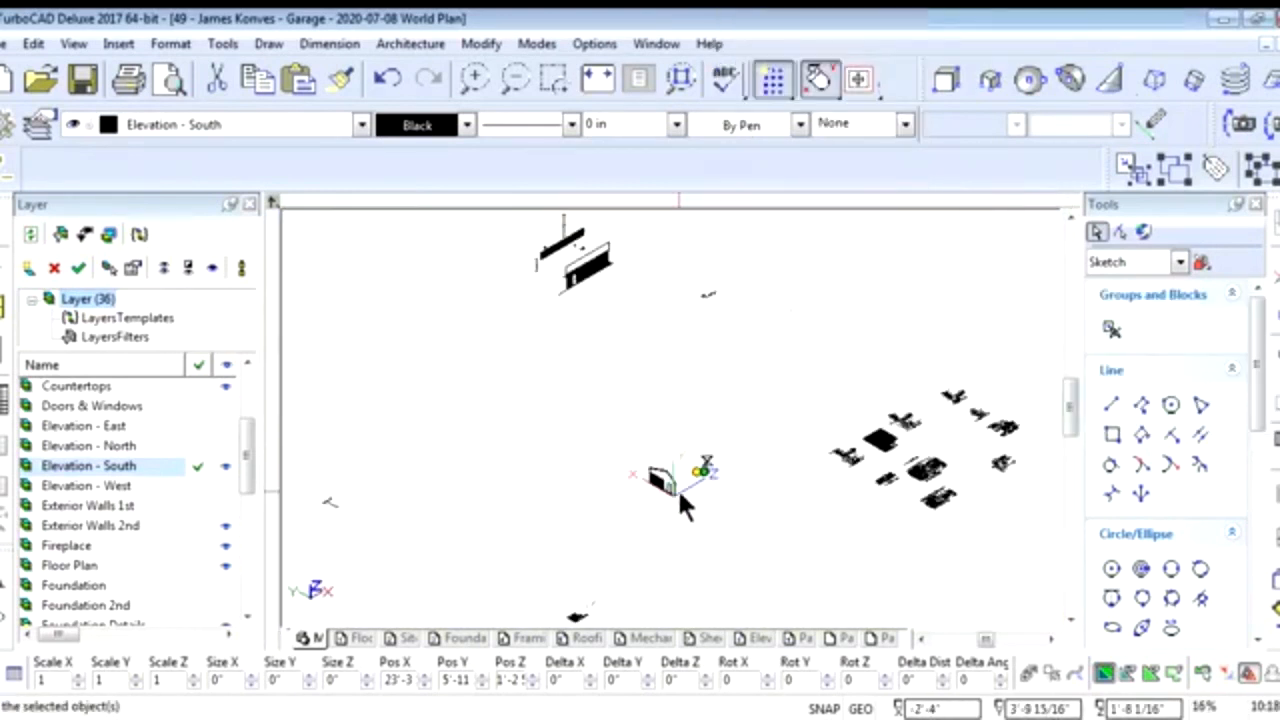
pyautogui.scroll(4, 677, 487)
pyautogui.scroll(-4, 672, 430)
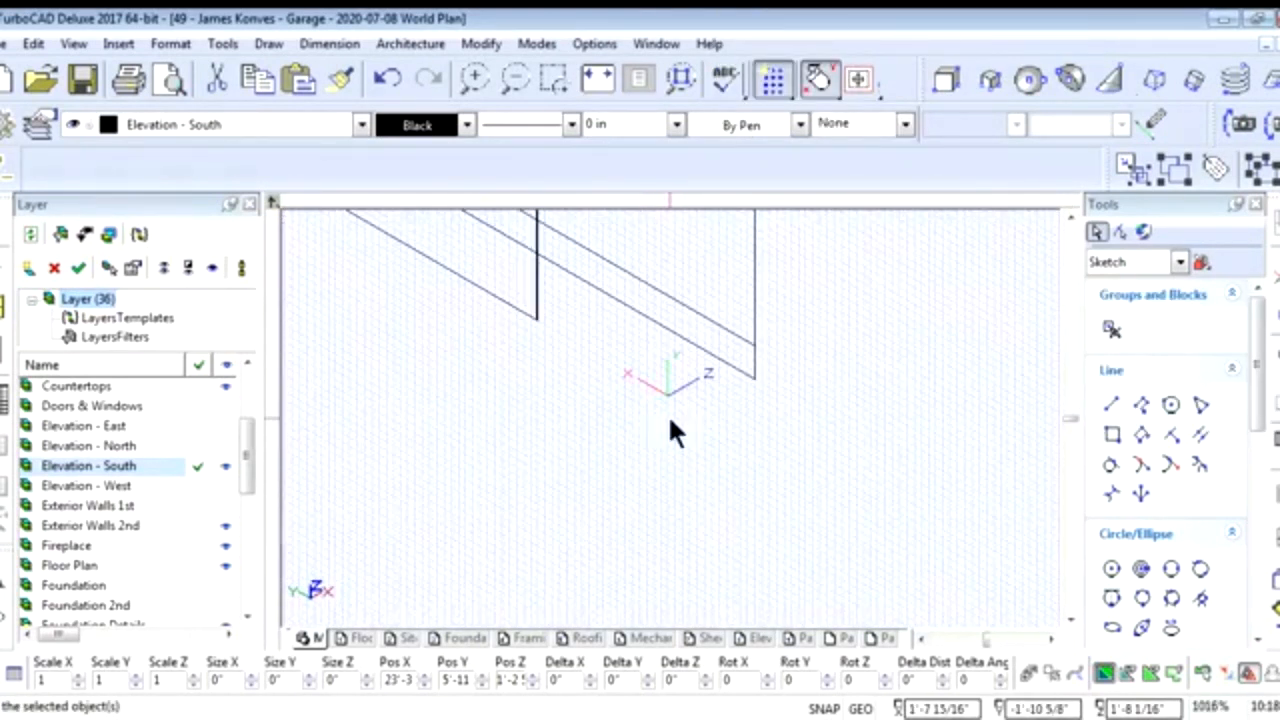
pyautogui.scroll(6, 680, 465)
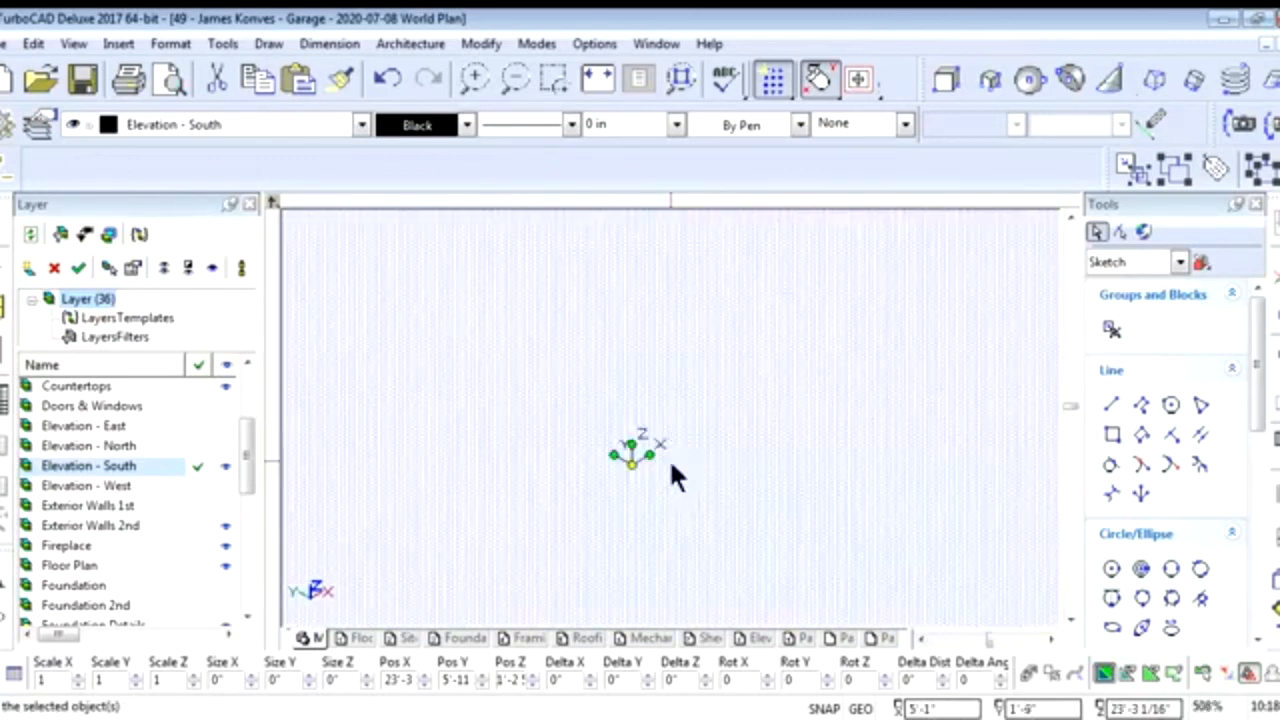
pyautogui.scroll(2, 660, 430)
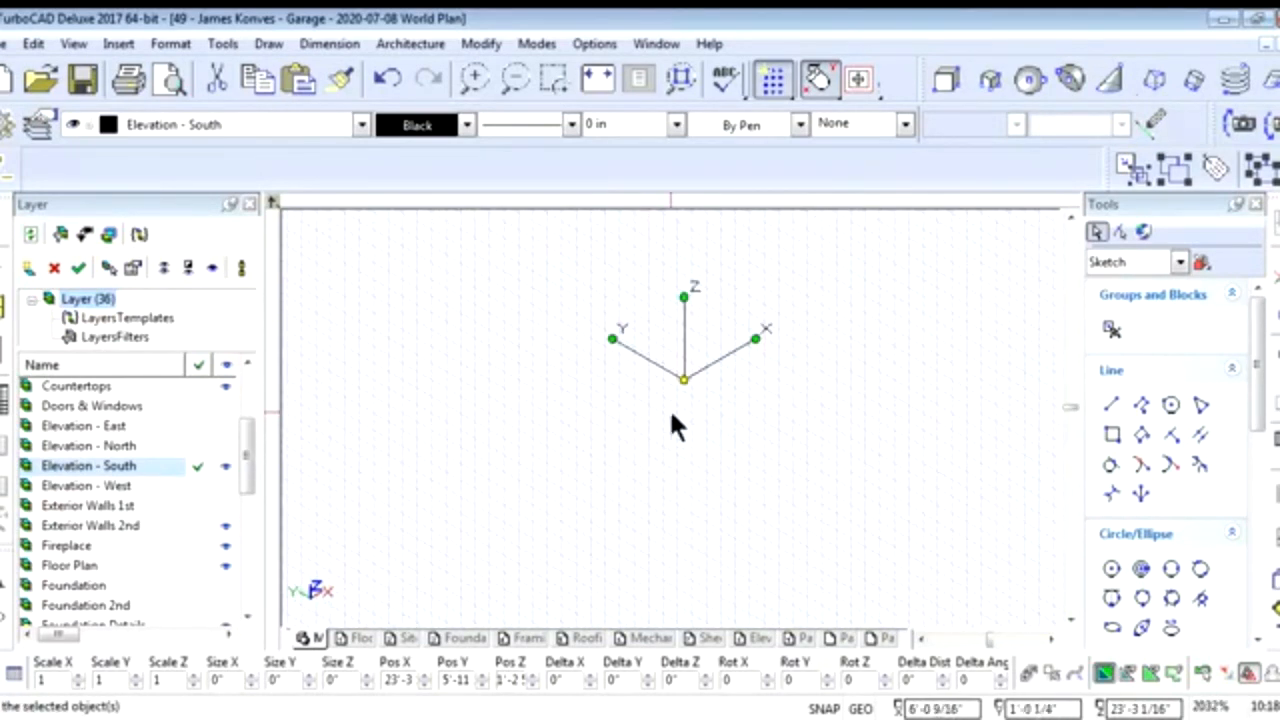
pyautogui.scroll(-4, 690, 405)
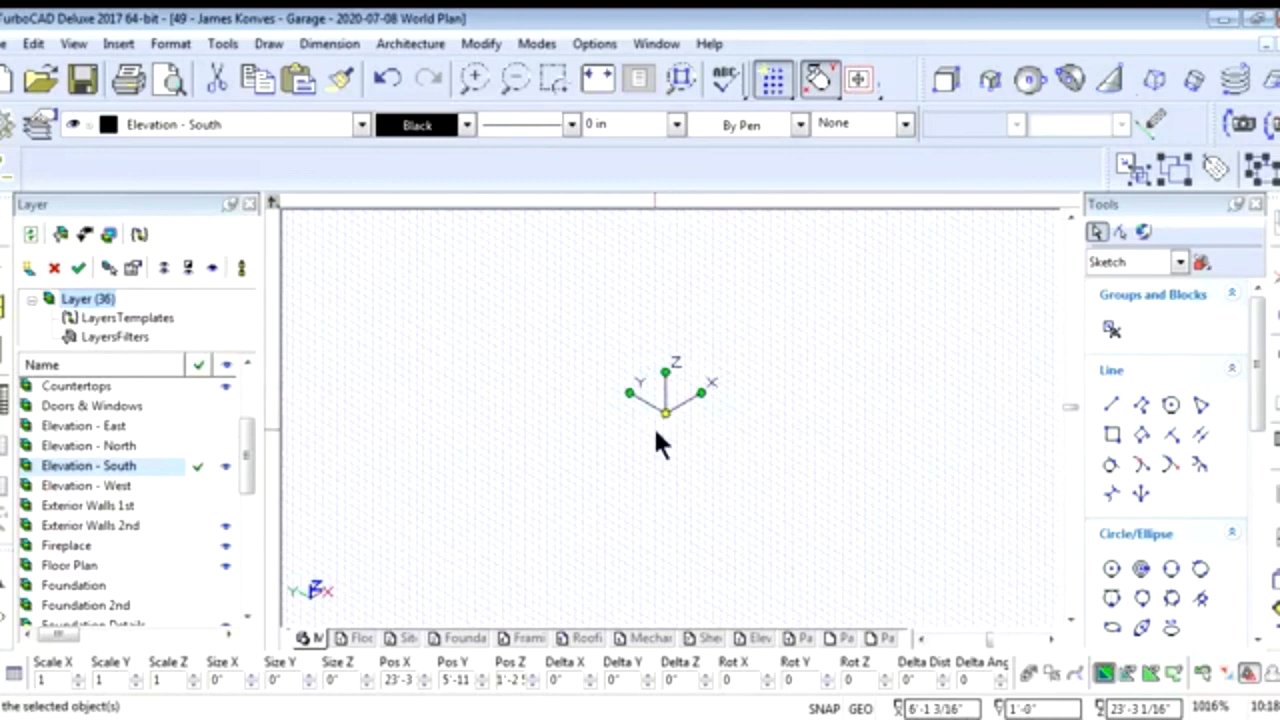
pyautogui.scroll(-3, 671, 418)
pyautogui.scroll(1, 585, 520)
pyautogui.scroll(-1, 757, 363)
pyautogui.scroll(5, 643, 380)
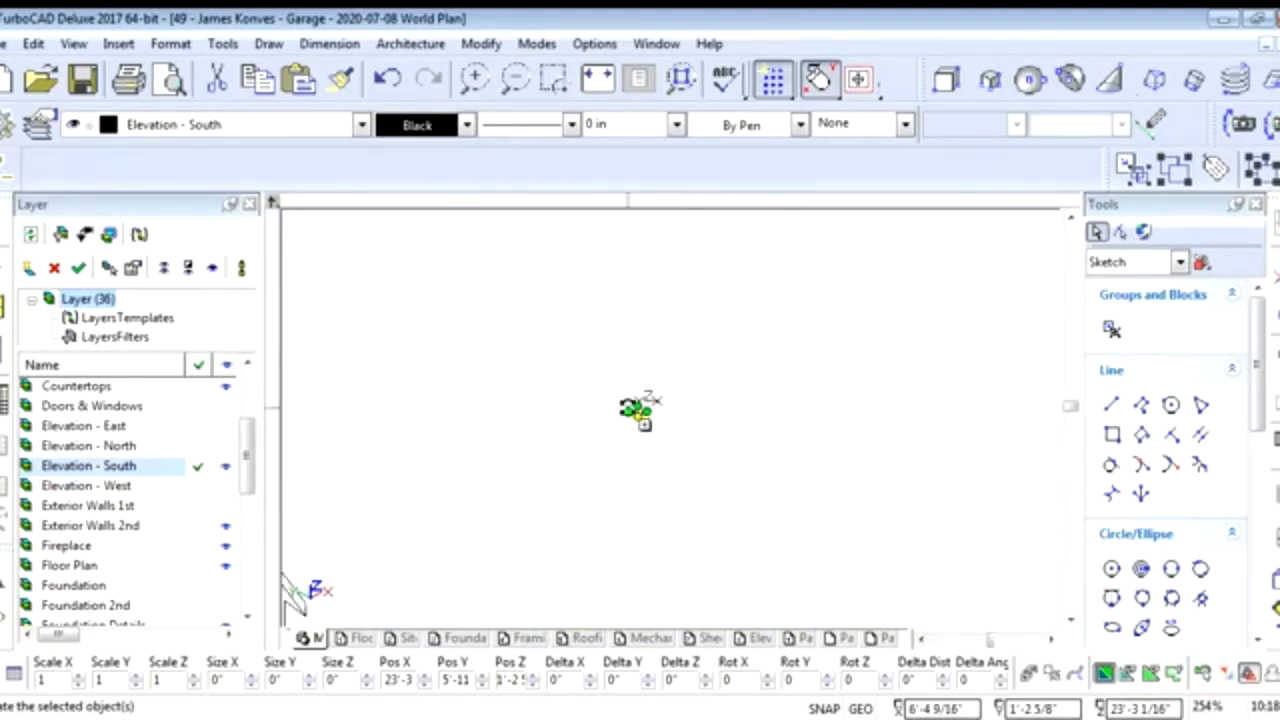
pyautogui.scroll(4, 676, 438)
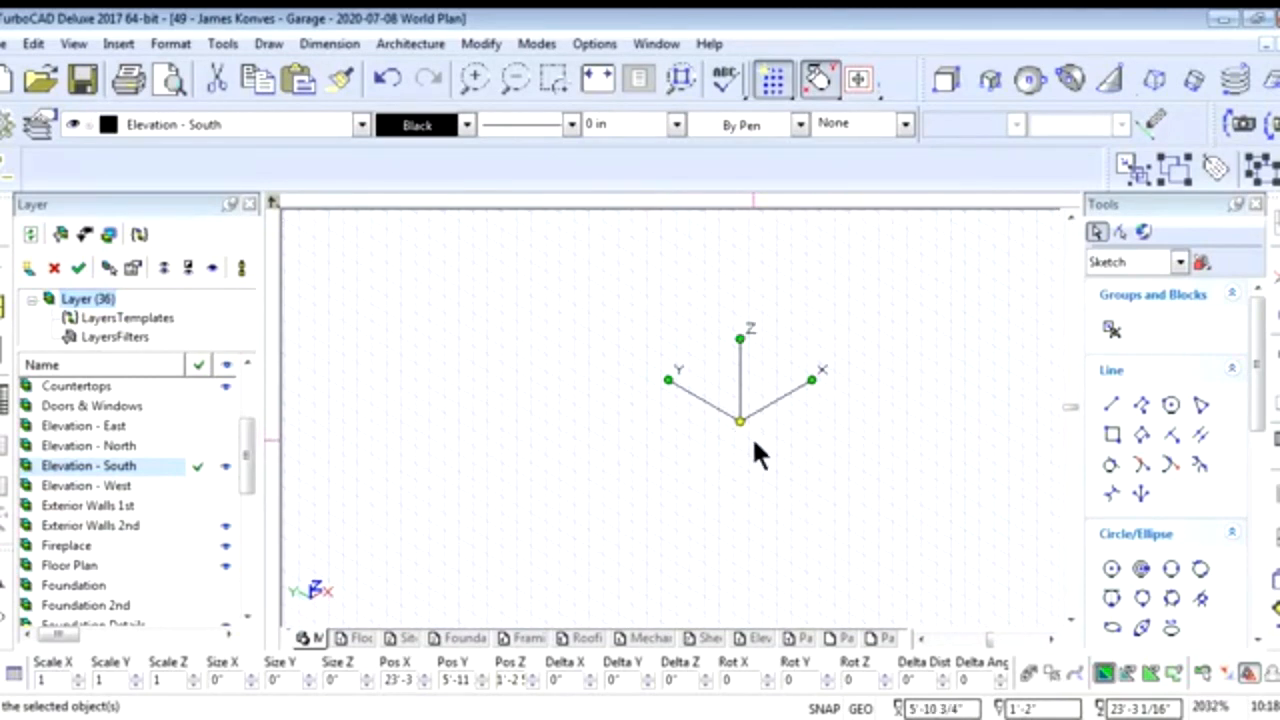
pyautogui.press('Delete')
pyautogui.scroll(-10, 564, 440)
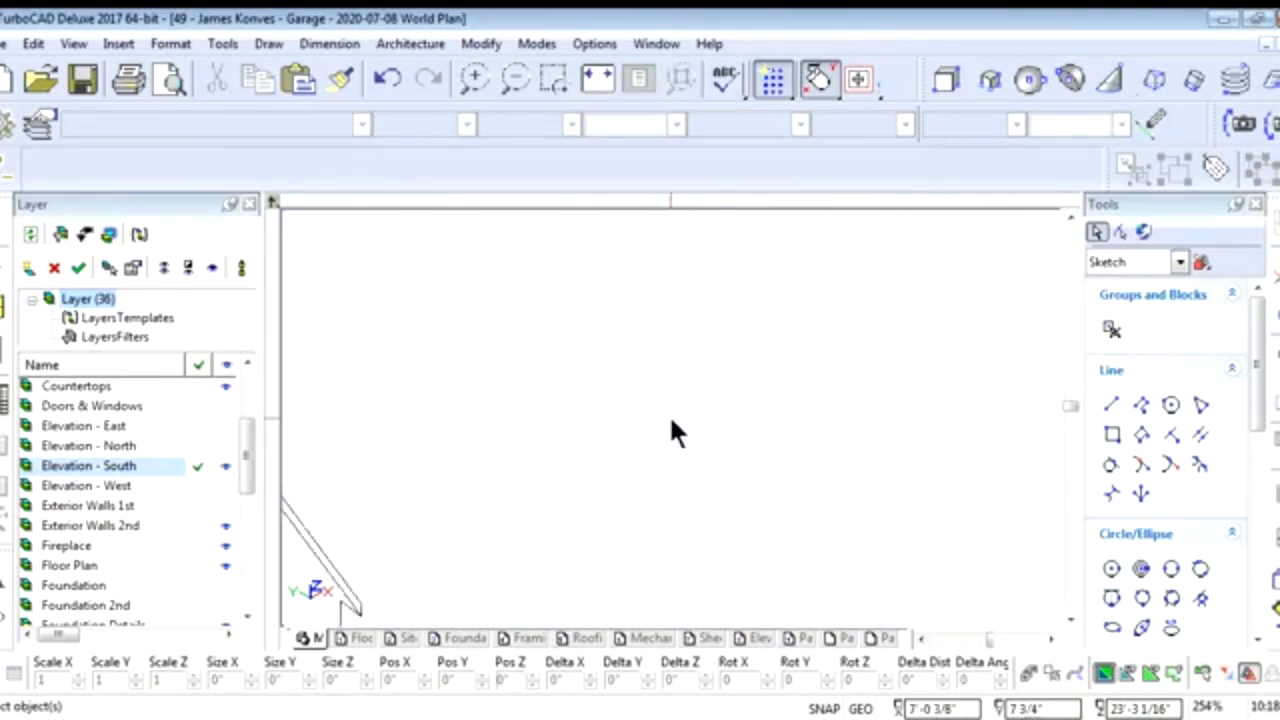
# Return the model to the straight-on view of the south elevation
pyautogui.rightClick(604, 436)
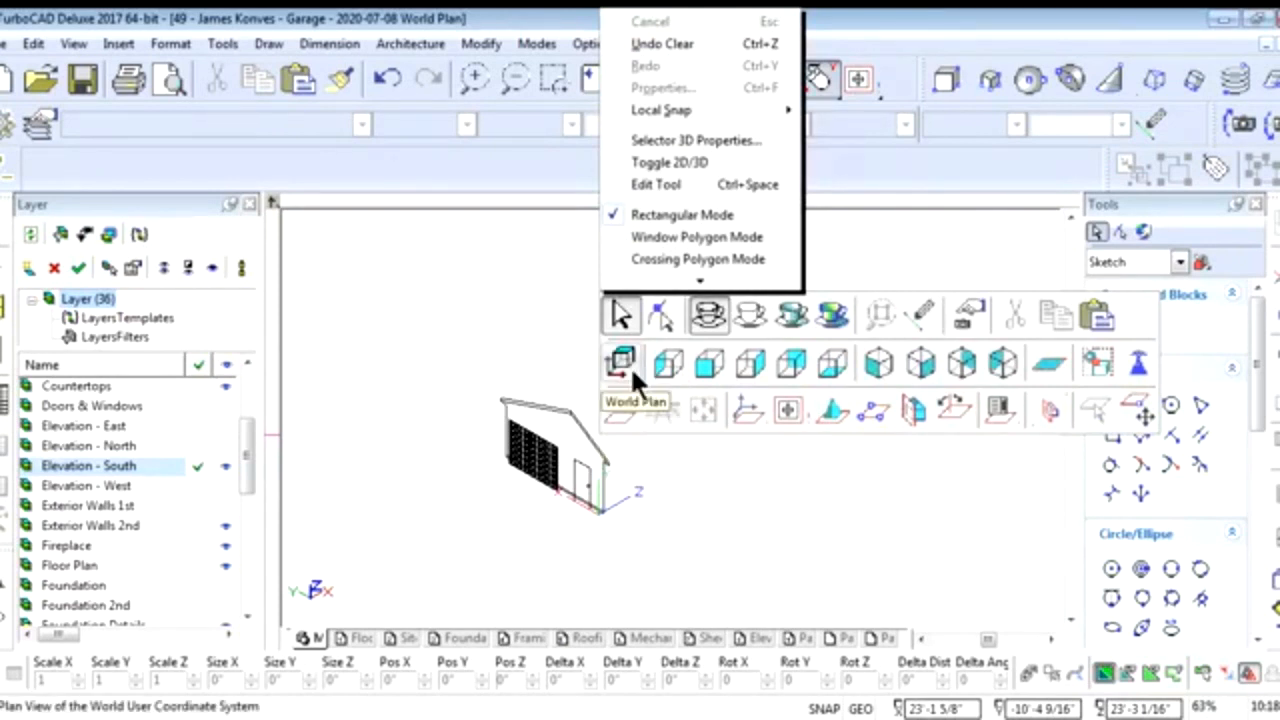
pyautogui.click(716, 364)
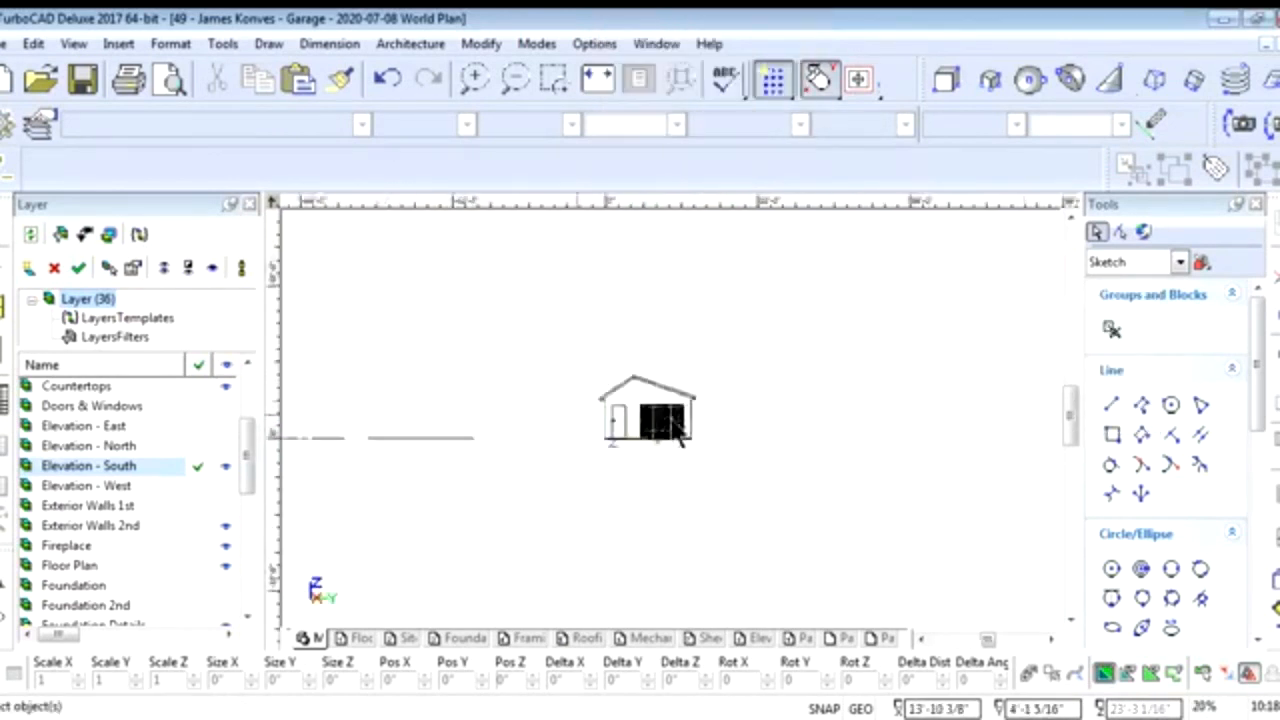
pyautogui.scroll(5, 675, 430)
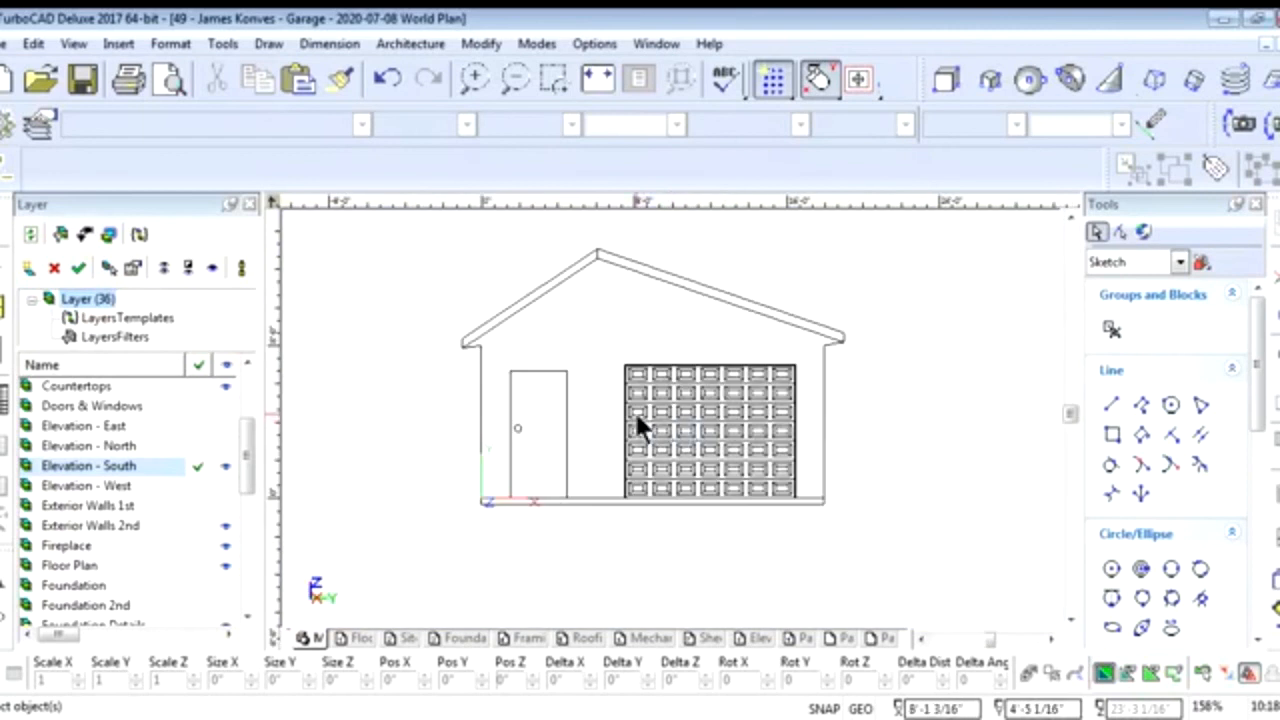
pyautogui.rightClick(603, 425)
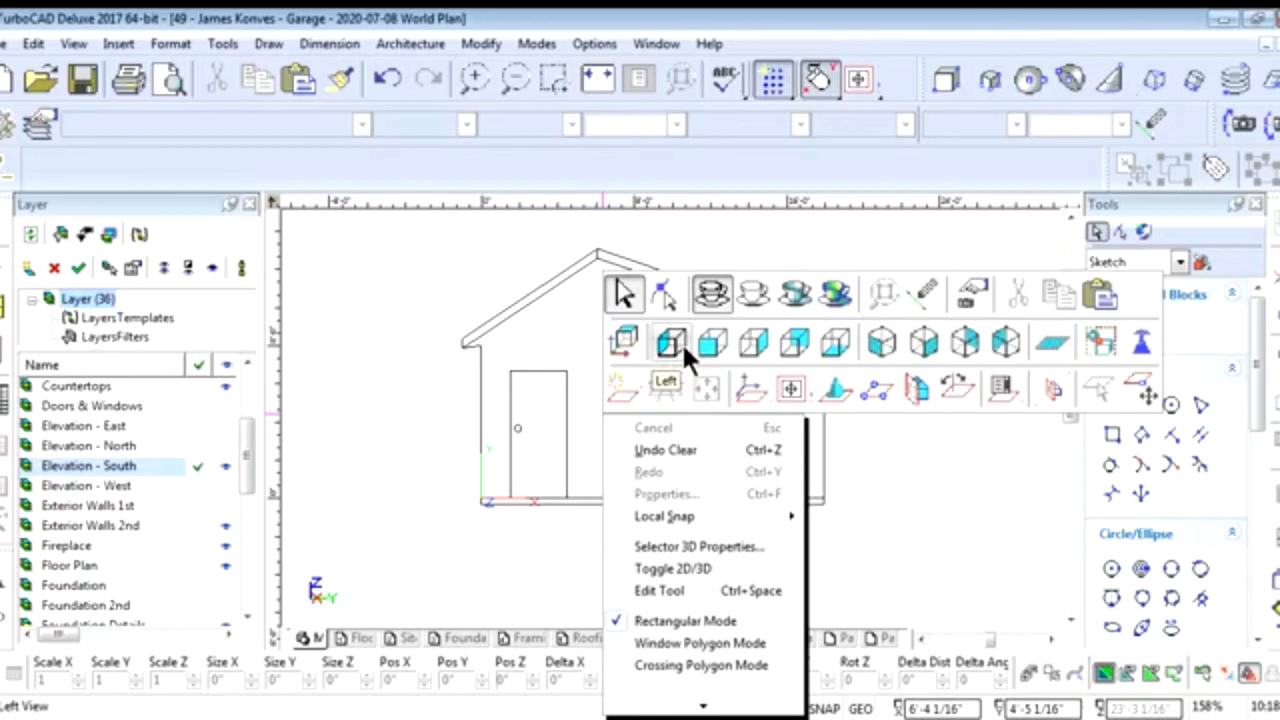
pyautogui.click(879, 520)
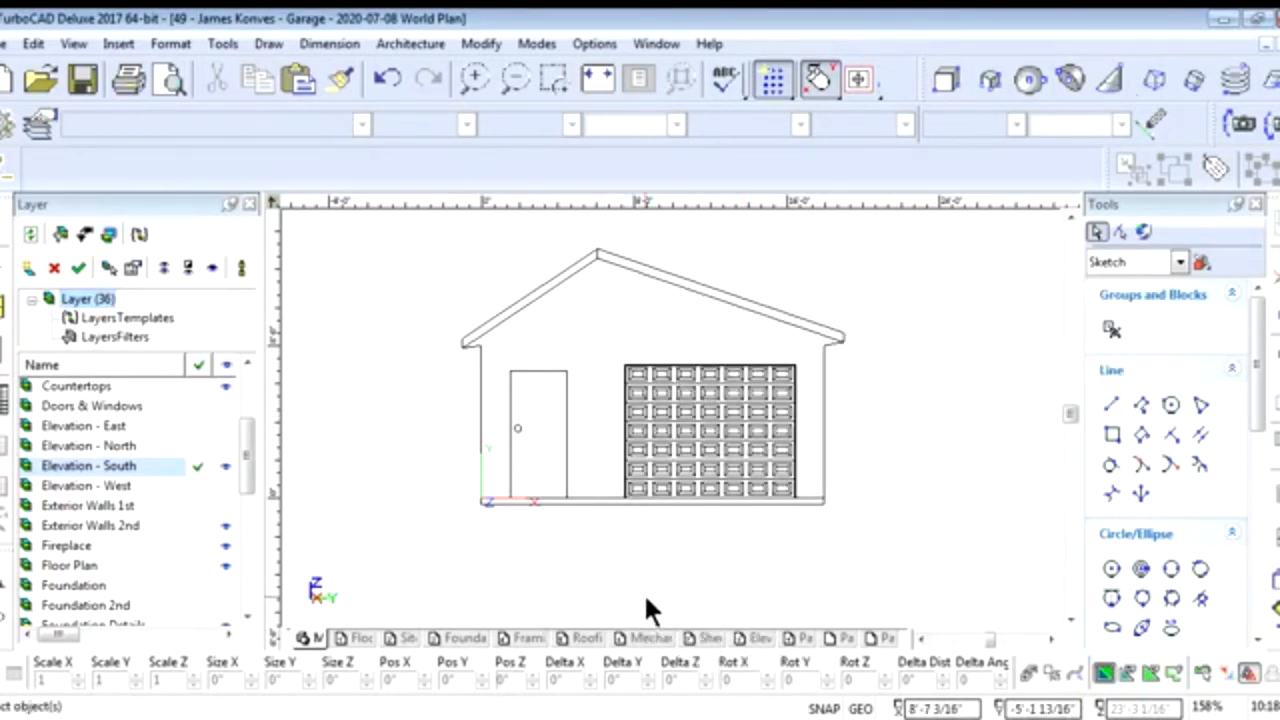
# Open the elevations layout sheet and examine the garage drawing placed above the East View title
pyautogui.click(750, 634)
pyautogui.scroll(2, 671, 425)
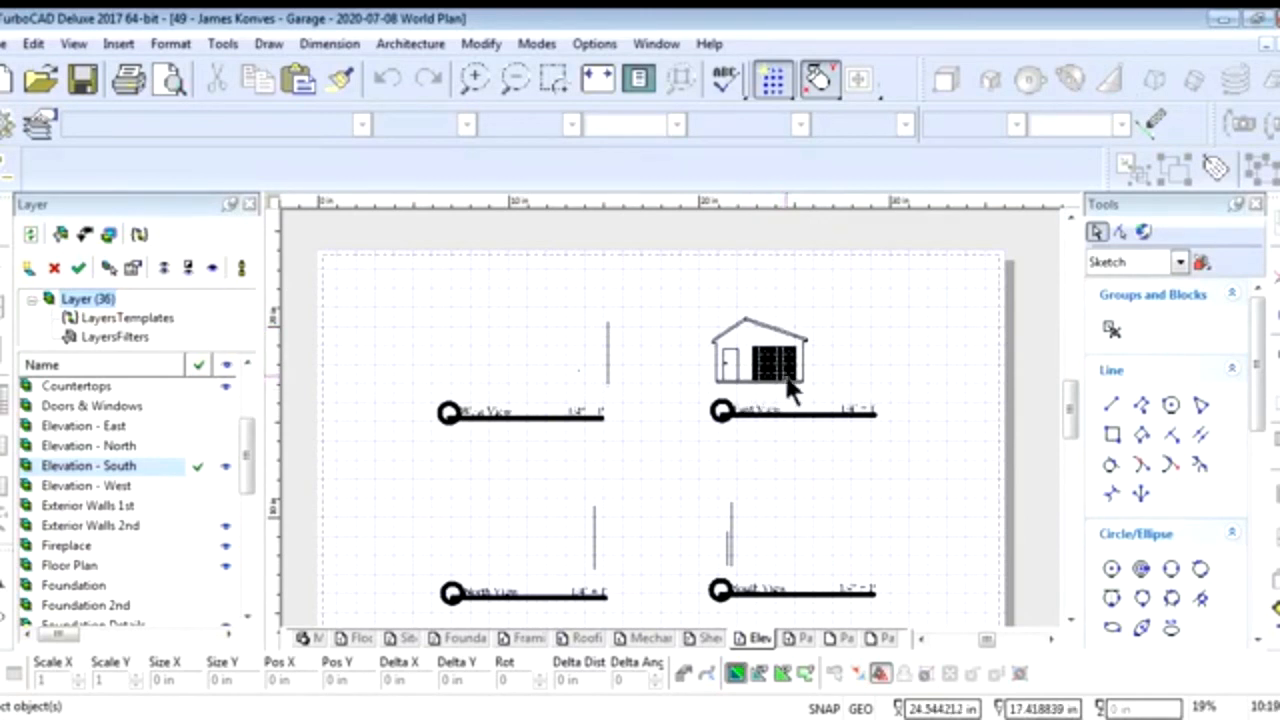
pyautogui.scroll(2, 787, 380)
pyautogui.click(720, 405)
pyautogui.click(658, 345)
pyautogui.scroll(-2, 657, 349)
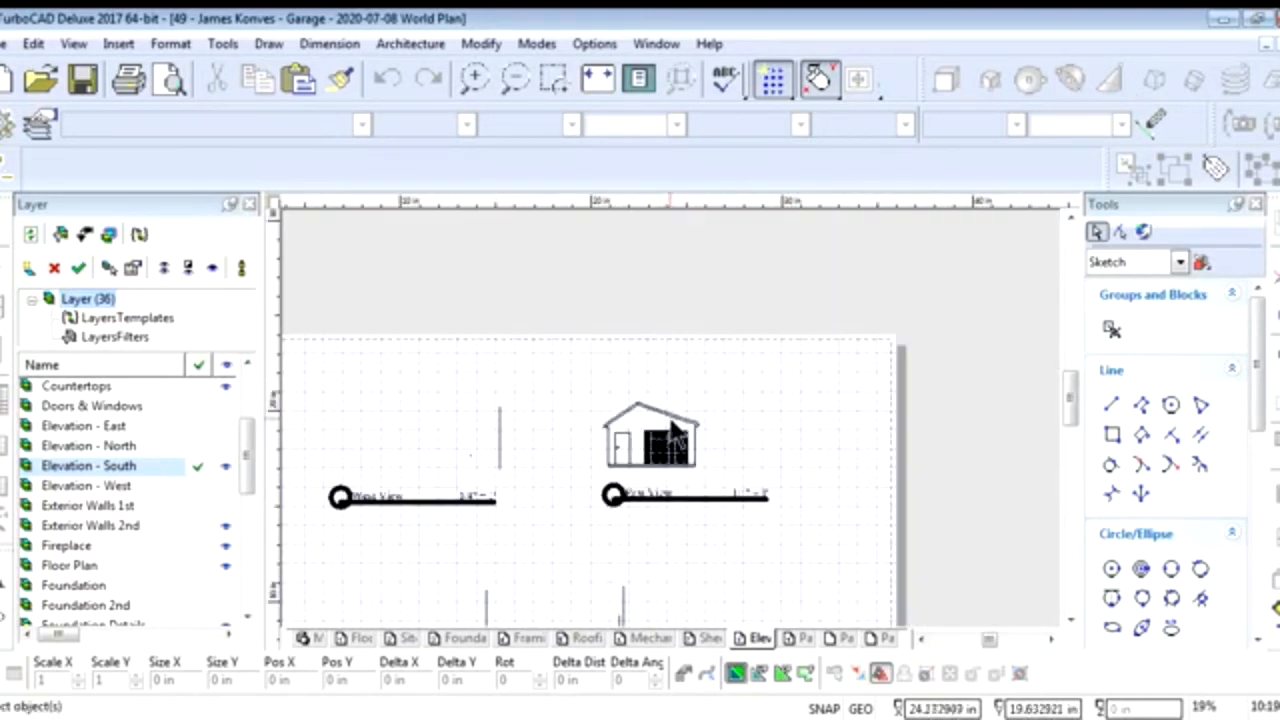
pyautogui.click(571, 362)
pyautogui.click(724, 486)
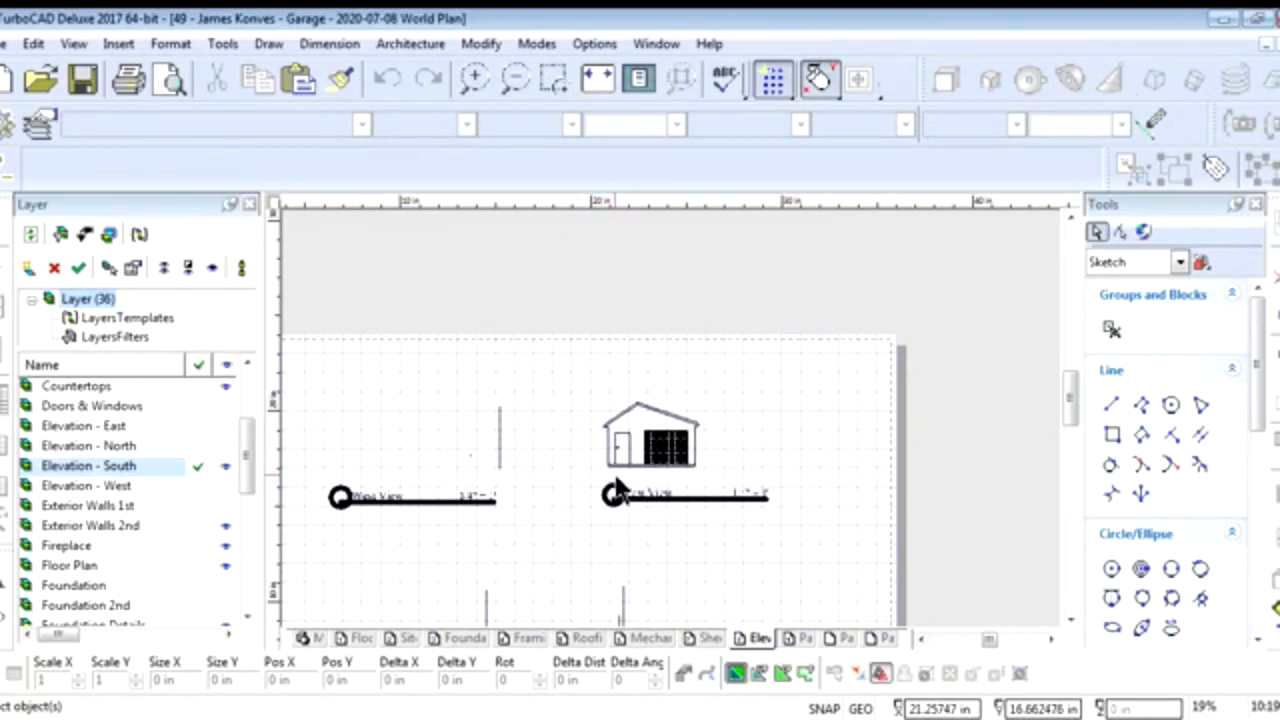
pyautogui.scroll(6, 669, 414)
pyautogui.scroll(-6, 671, 432)
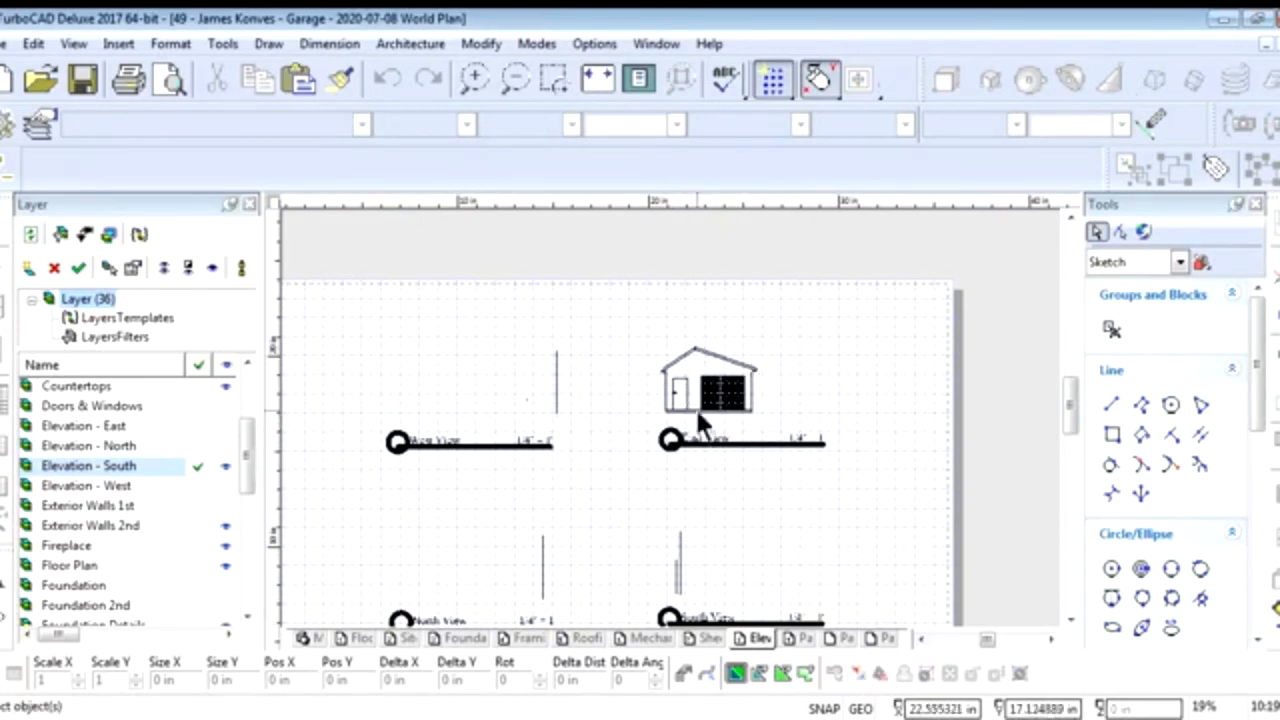
pyautogui.scroll(5, 697, 413)
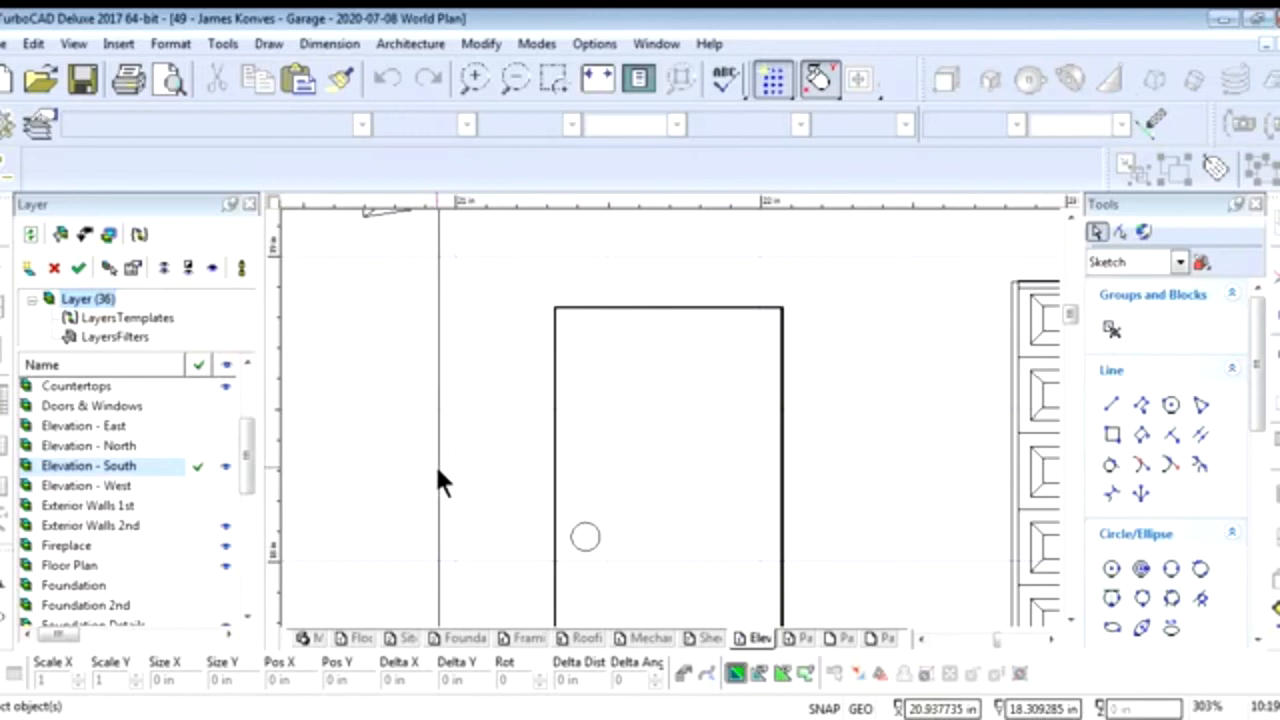
pyautogui.scroll(-5, 672, 418)
pyautogui.moveTo(612, 303)
pyautogui.mouseDown()
pyautogui.moveTo(924, 461)
pyautogui.moveTo(949, 497)
pyautogui.mouseUp()
pyautogui.click(867, 528)
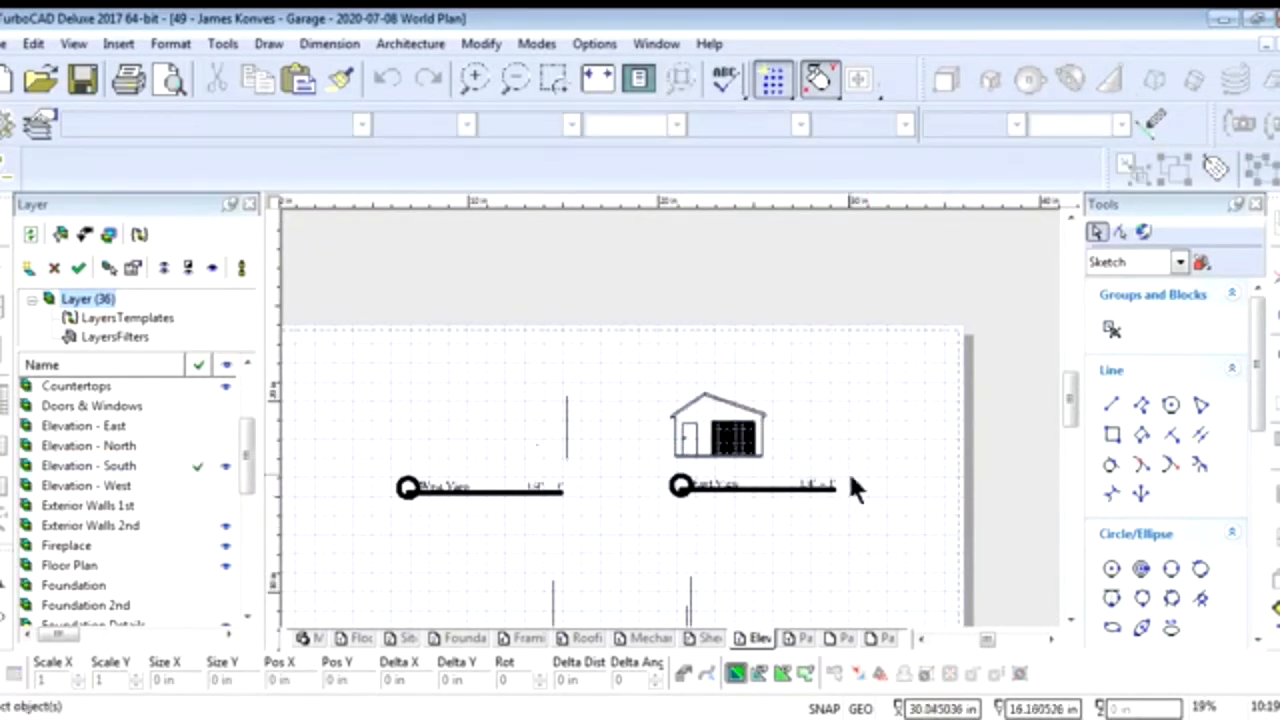
# Nudge the East view's viewport slightly, hide Elevation - East in it and make Elevation - South visible instead
pyautogui.moveTo(601, 288); pyautogui.dragTo(611, 256)
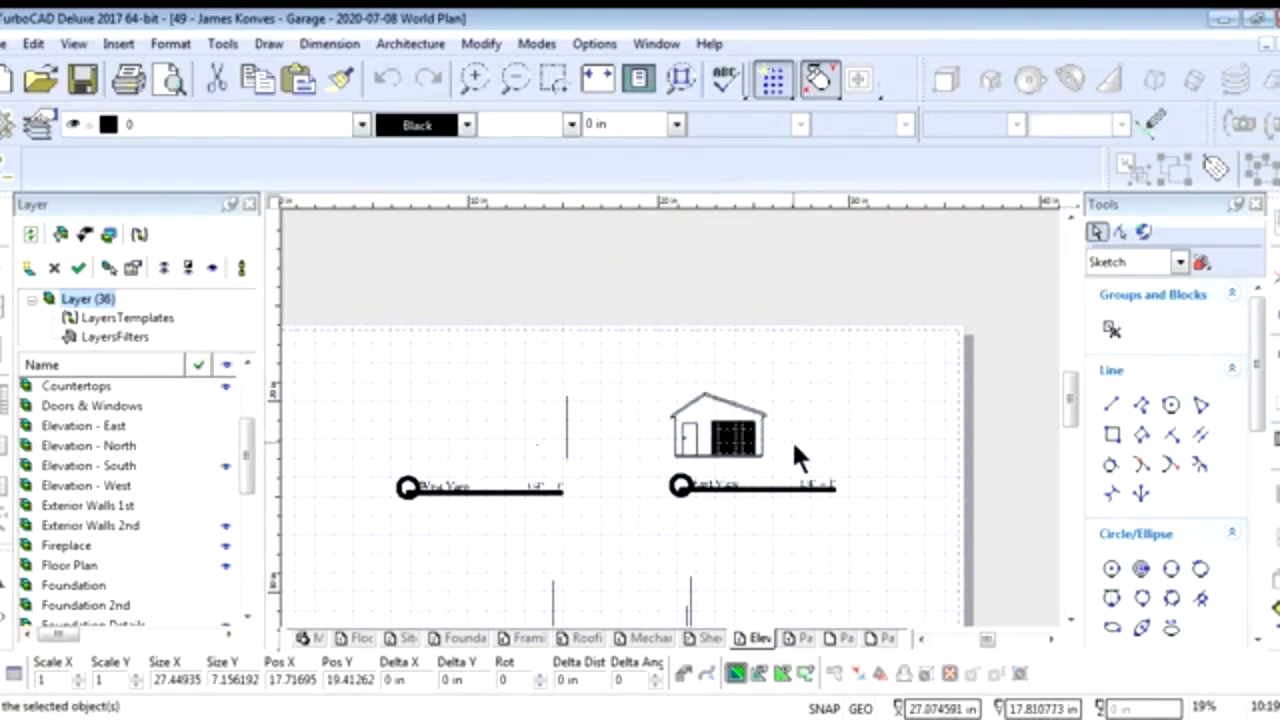
pyautogui.moveTo(770, 443); pyautogui.dragTo(655, 254)
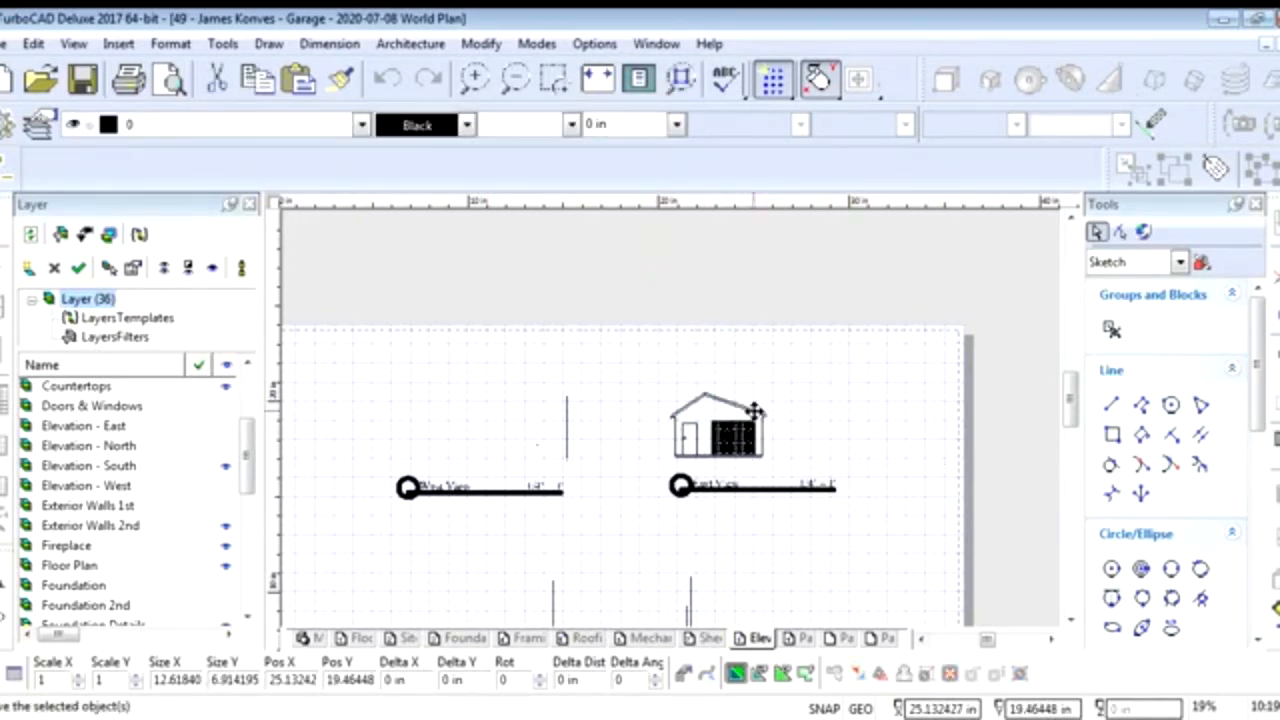
pyautogui.moveTo(755, 410)
pyautogui.mouseDown()
pyautogui.moveTo(766, 416)
pyautogui.moveTo(763, 403)
pyautogui.mouseUp()
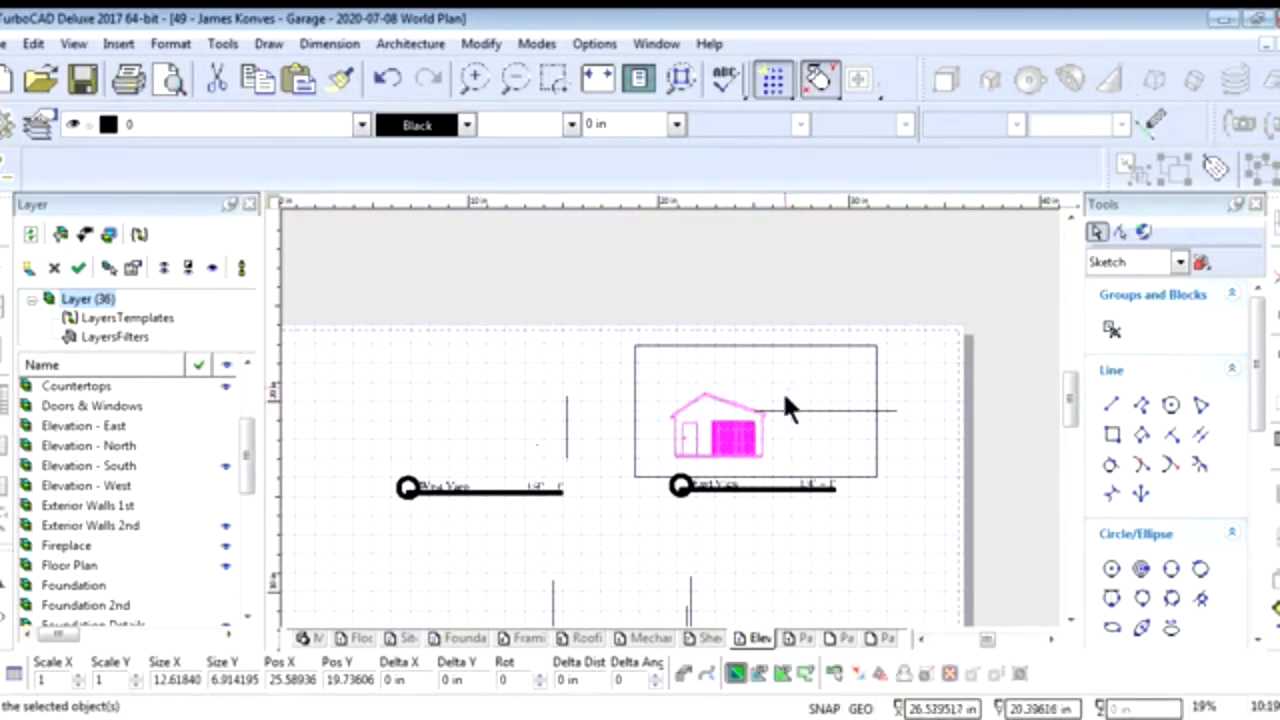
pyautogui.rightClick(767, 404)
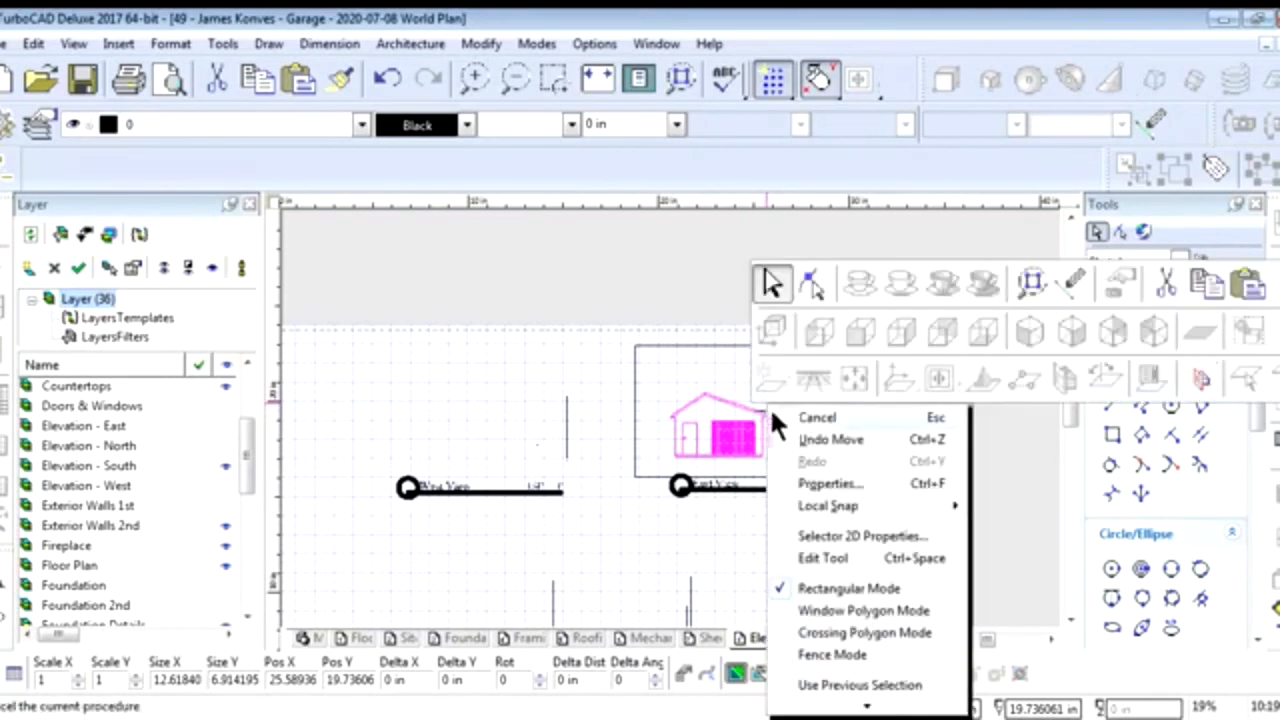
pyautogui.click(816, 477)
pyautogui.click(416, 171)
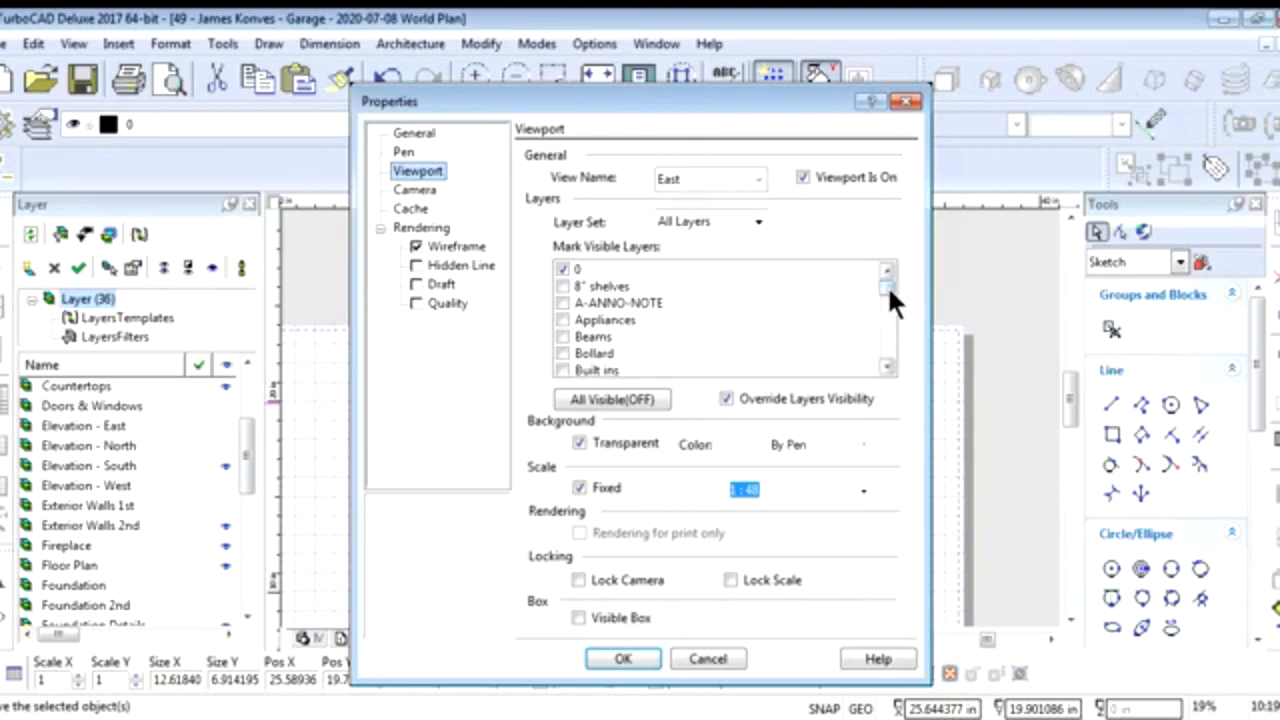
pyautogui.moveTo(890, 300); pyautogui.dragTo(888, 312)
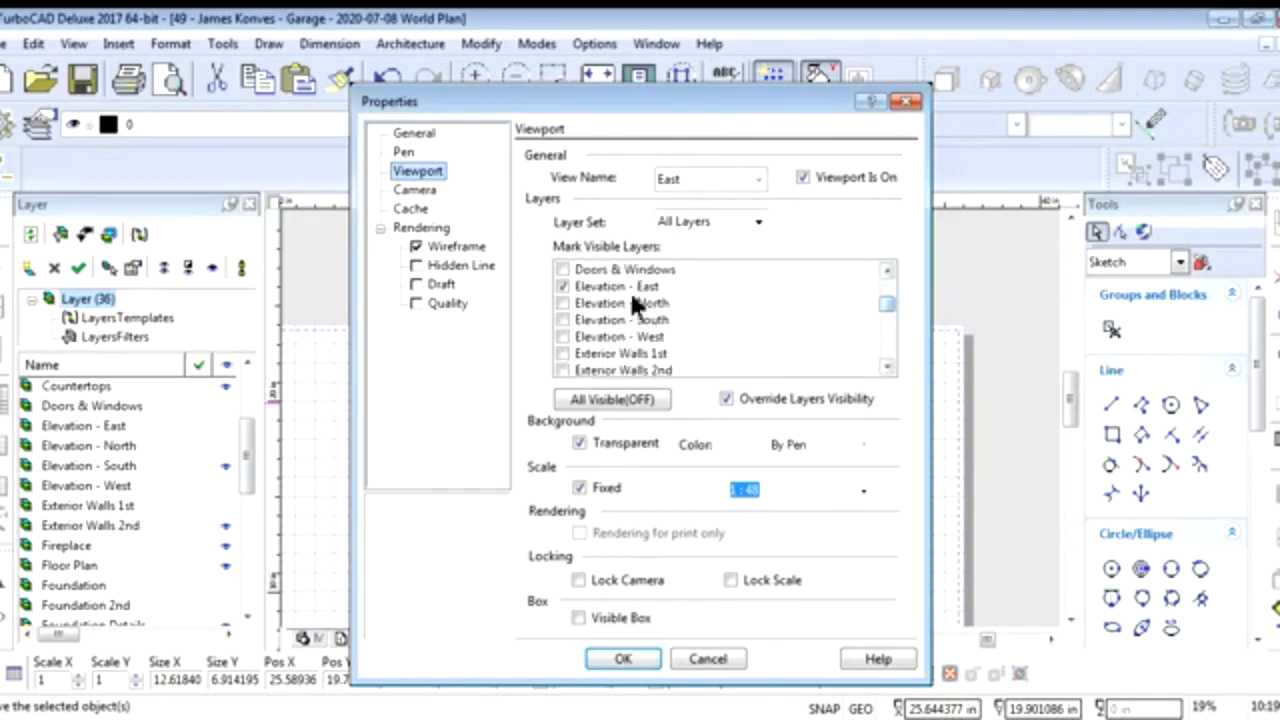
pyautogui.click(568, 287)
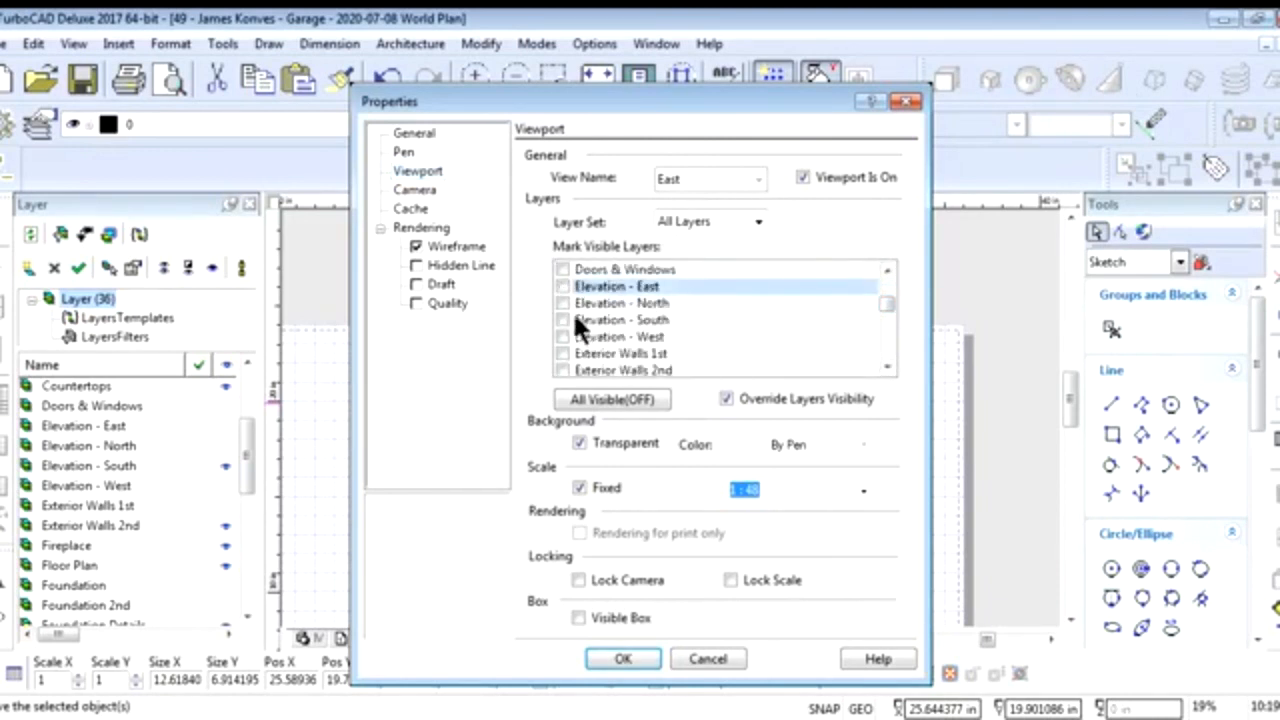
pyautogui.click(612, 318)
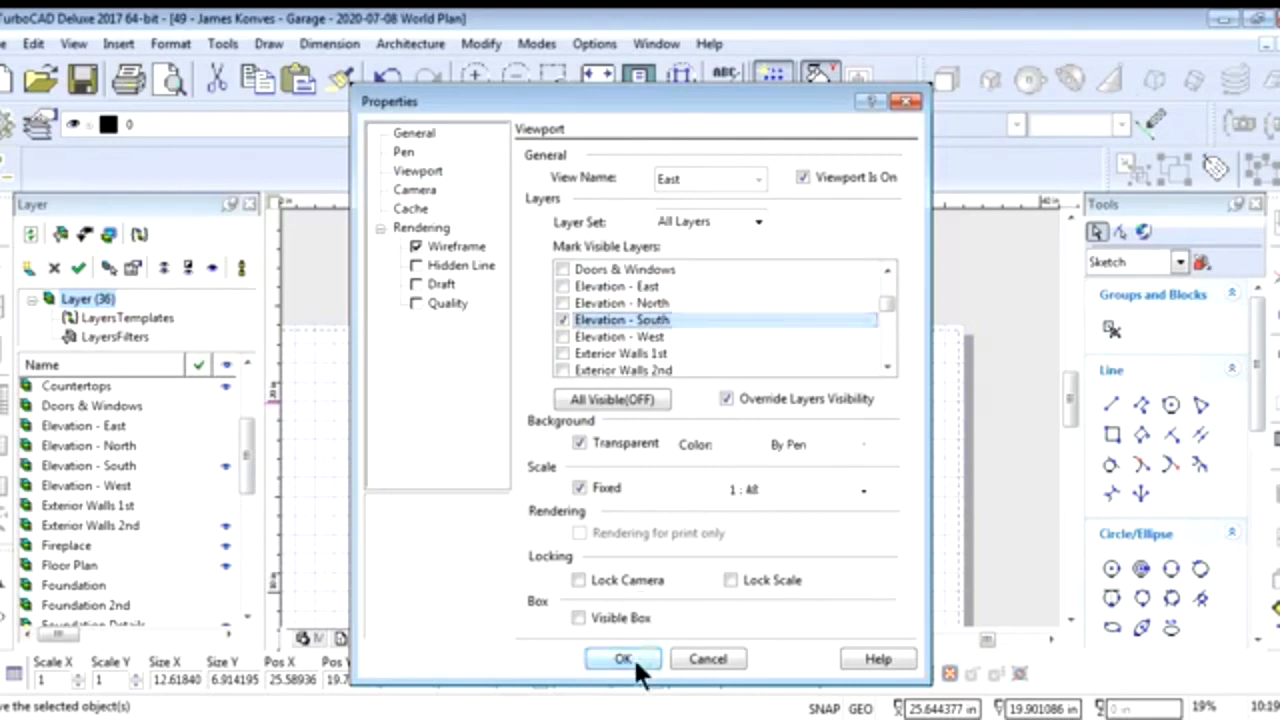
pyautogui.click(630, 659)
# Move the garage viewport off beside the sheet and place the South View viewport above the East View title
pyautogui.scroll(-5, 660, 452)
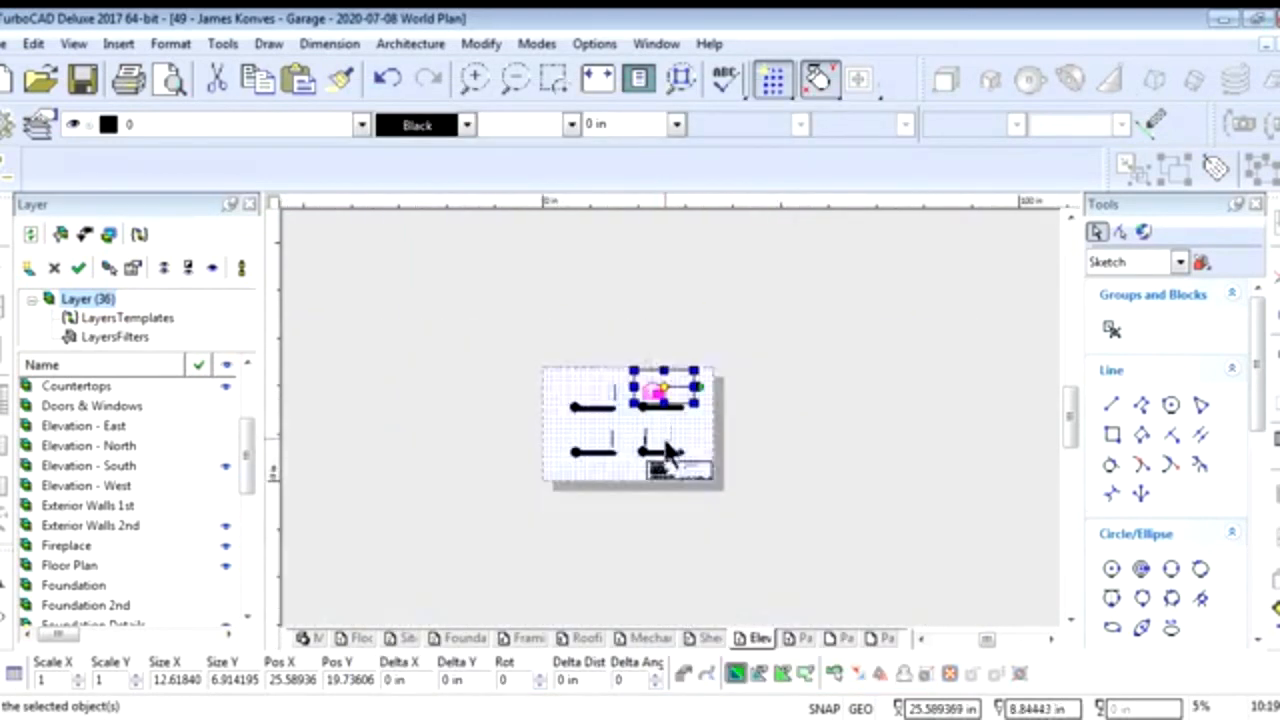
pyautogui.scroll(5, 668, 452)
pyautogui.scroll(-5, 666, 414)
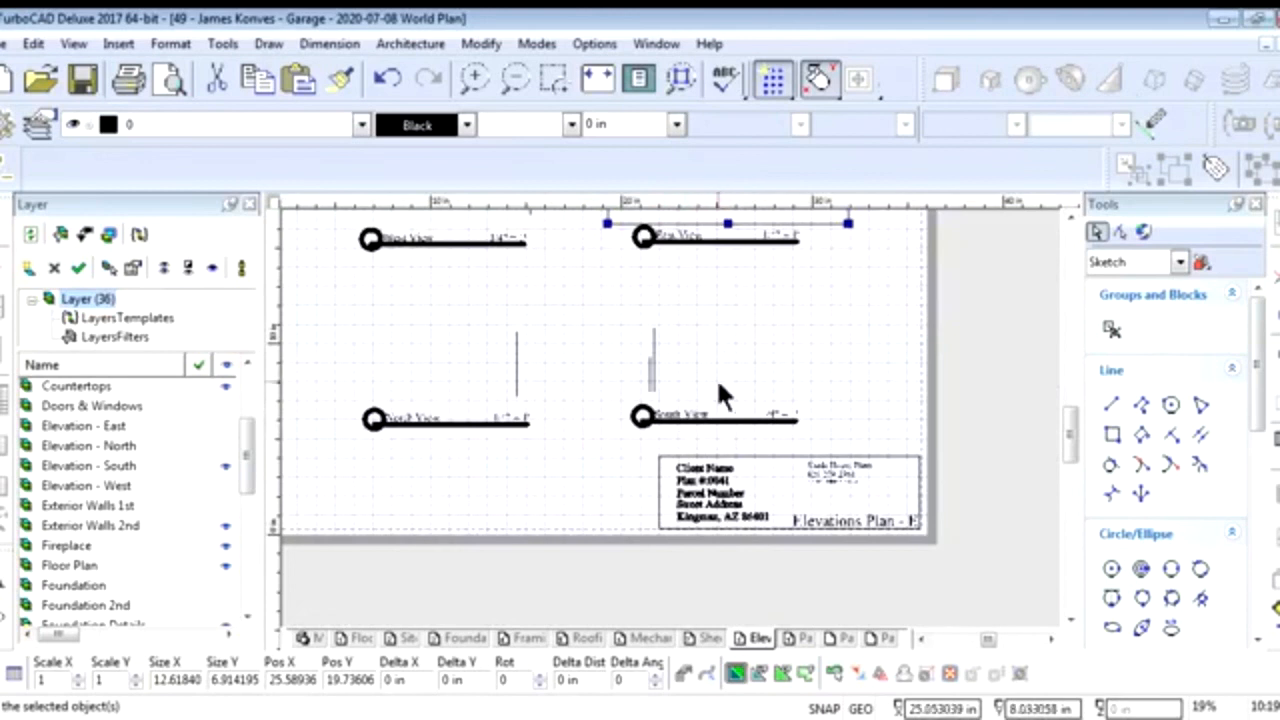
pyautogui.moveTo(670, 364); pyautogui.dragTo(640, 485)
pyautogui.click(637, 469)
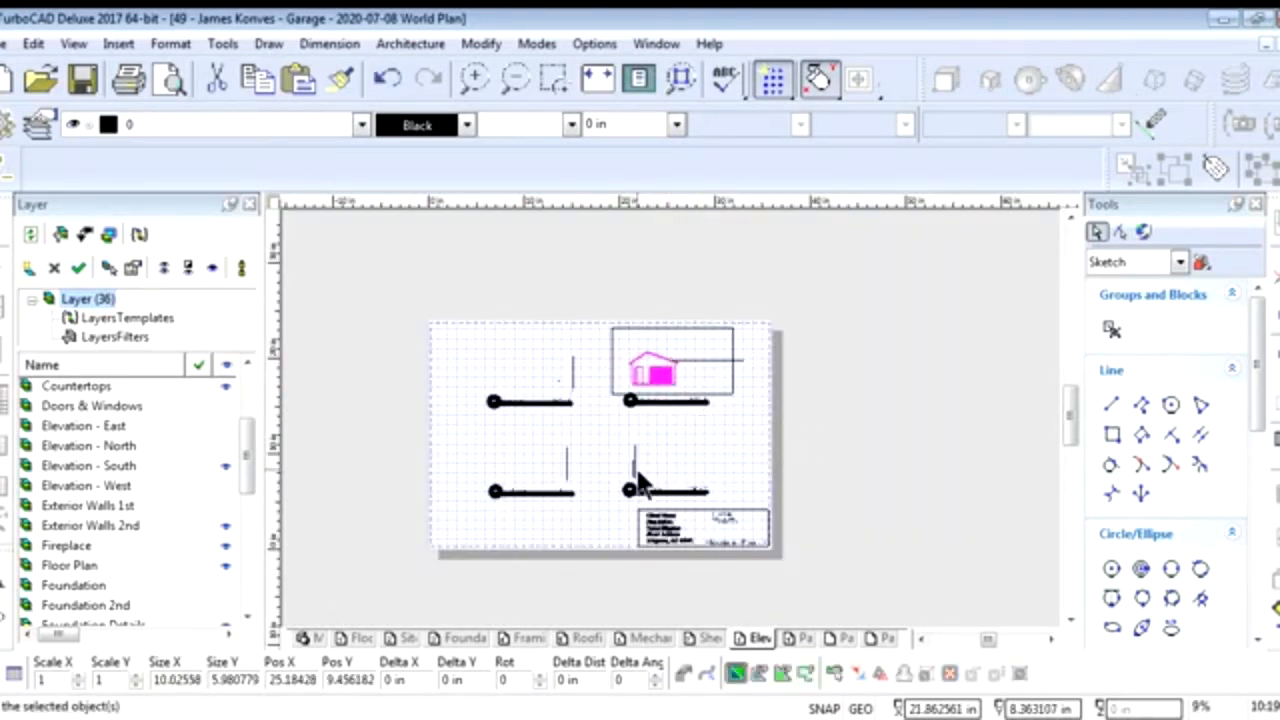
pyautogui.click(668, 459)
pyautogui.click(668, 359)
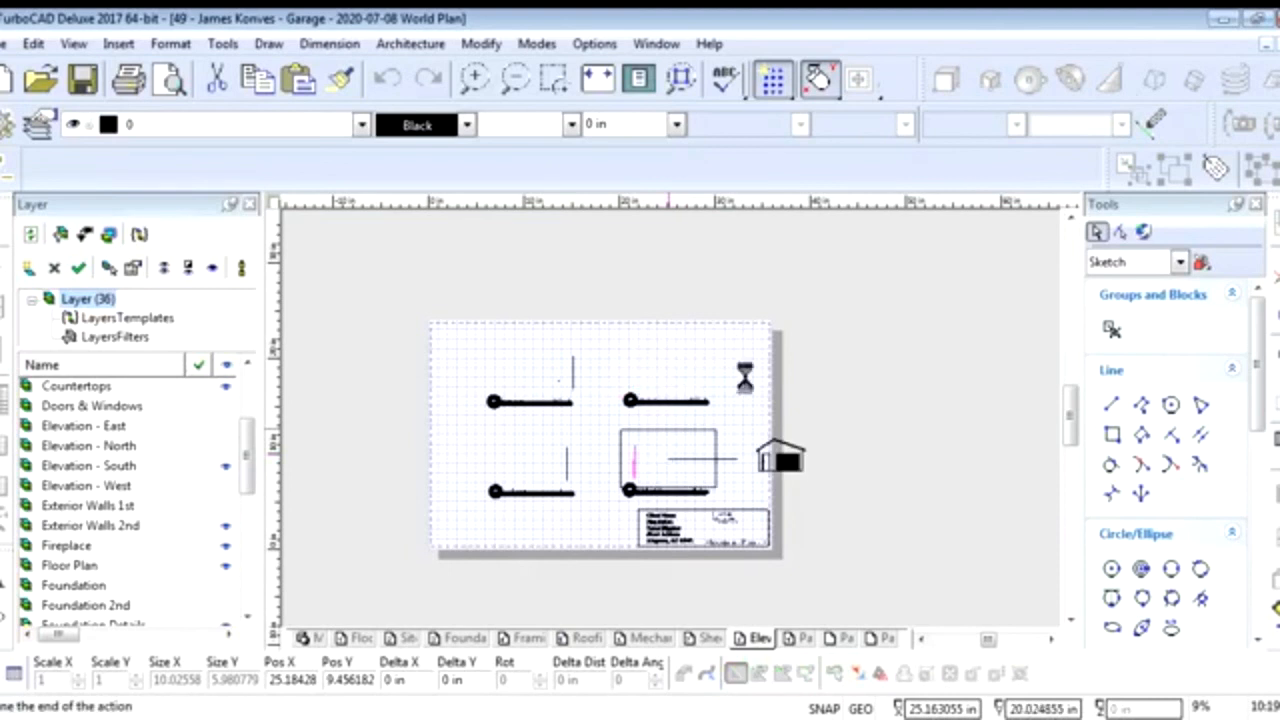
# Move the garage viewport from beside the sheet to the space above the South View title
pyautogui.click(778, 458)
pyautogui.click(799, 448)
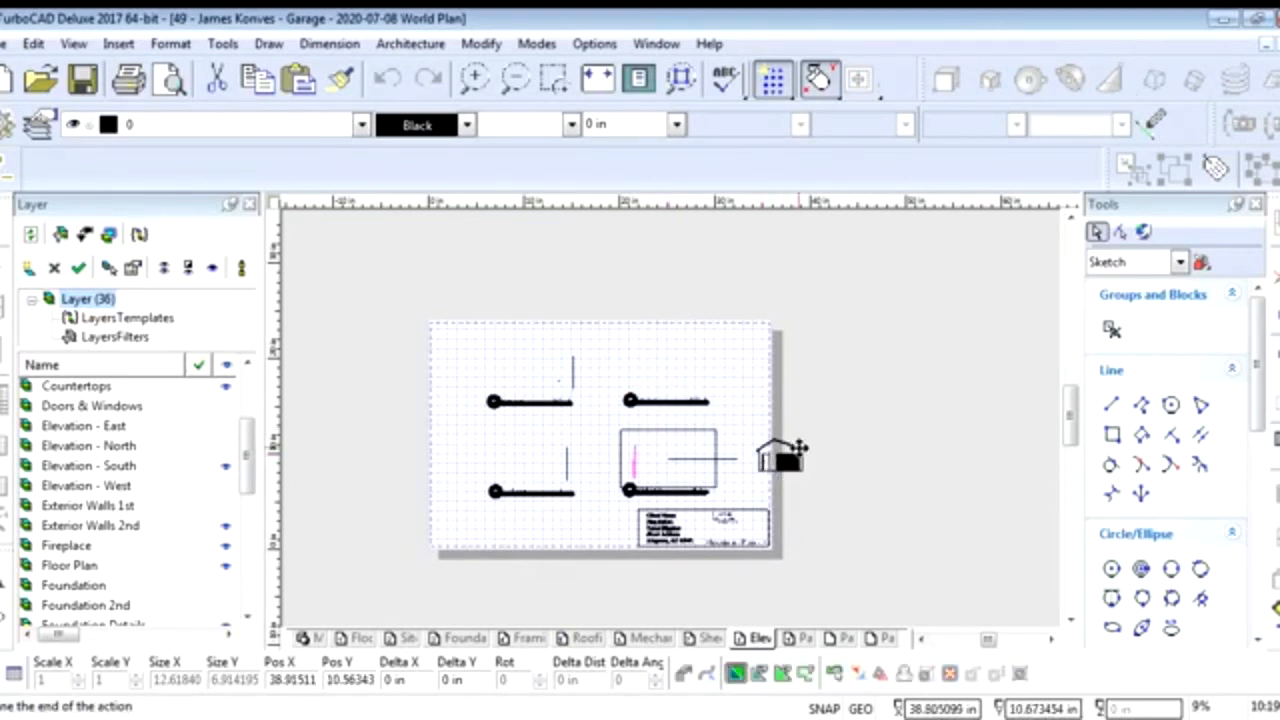
pyautogui.click(688, 445)
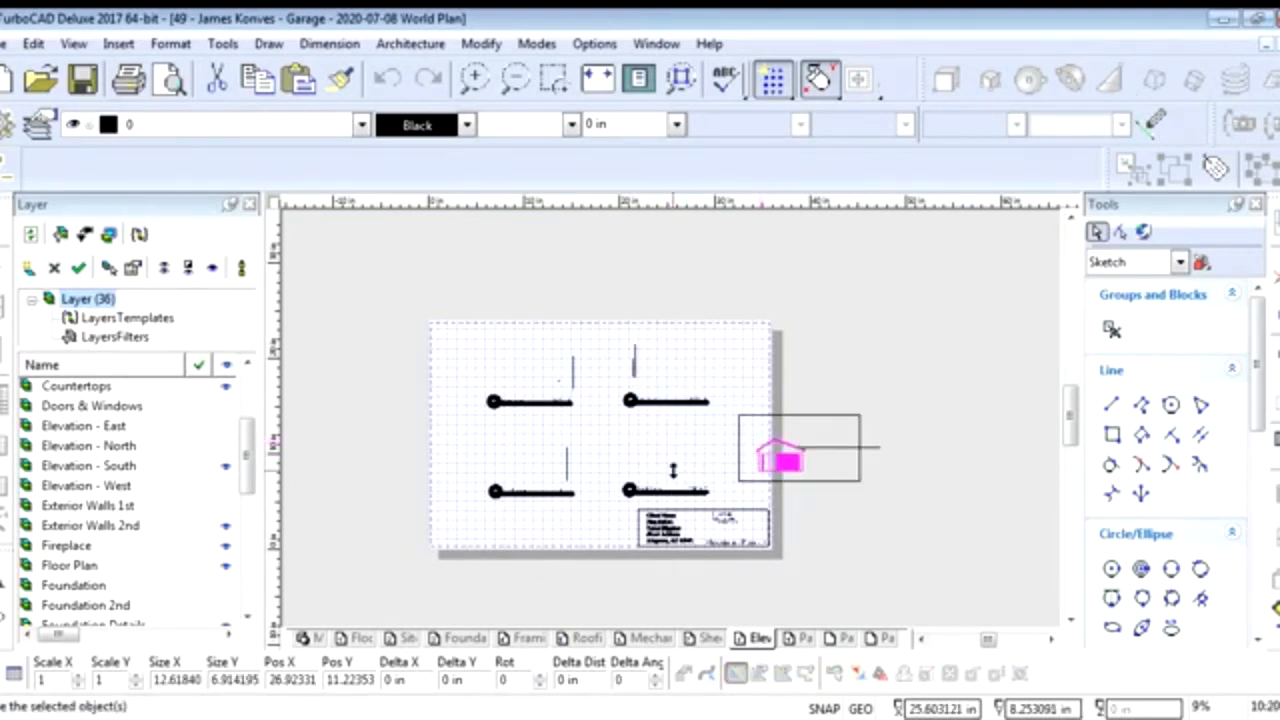
# Change the fixed scale of the garage viewport above the South View title so the elevation is drawn larger
pyautogui.scroll(2, 672, 470)
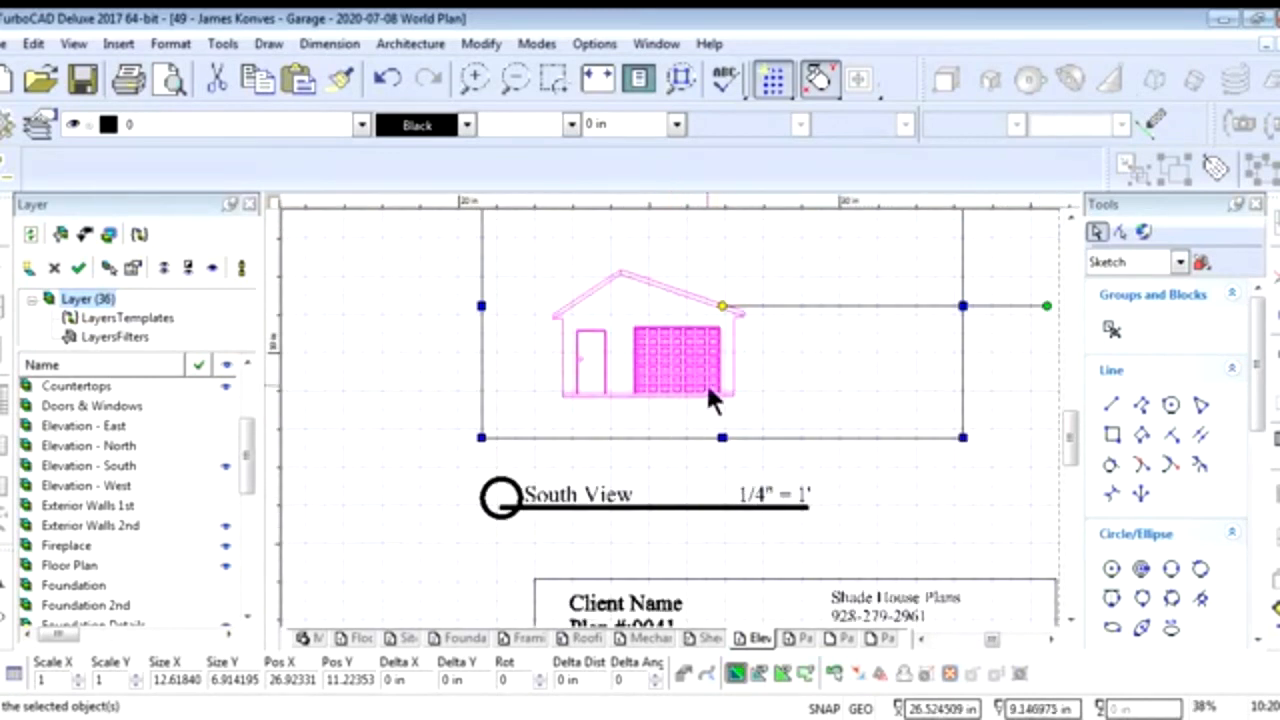
pyautogui.scroll(-1, 650, 400)
pyautogui.scroll(1, 672, 430)
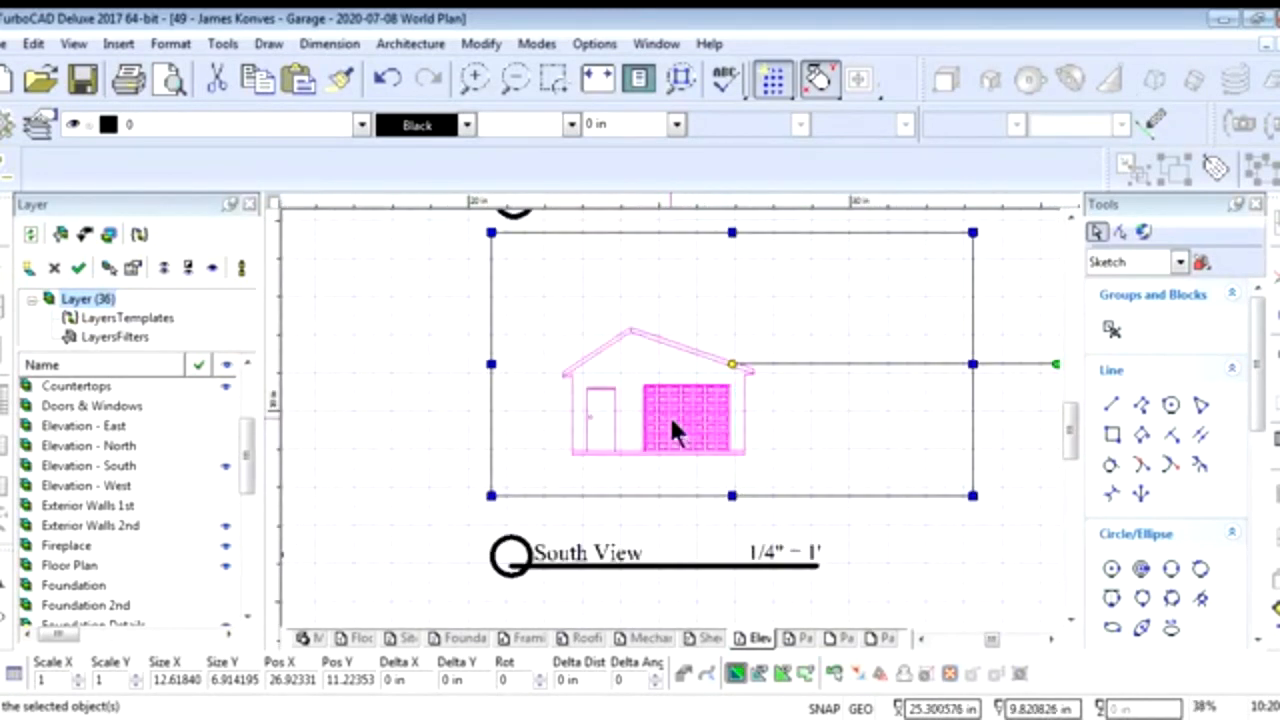
pyautogui.rightClick(732, 364)
pyautogui.click(810, 443)
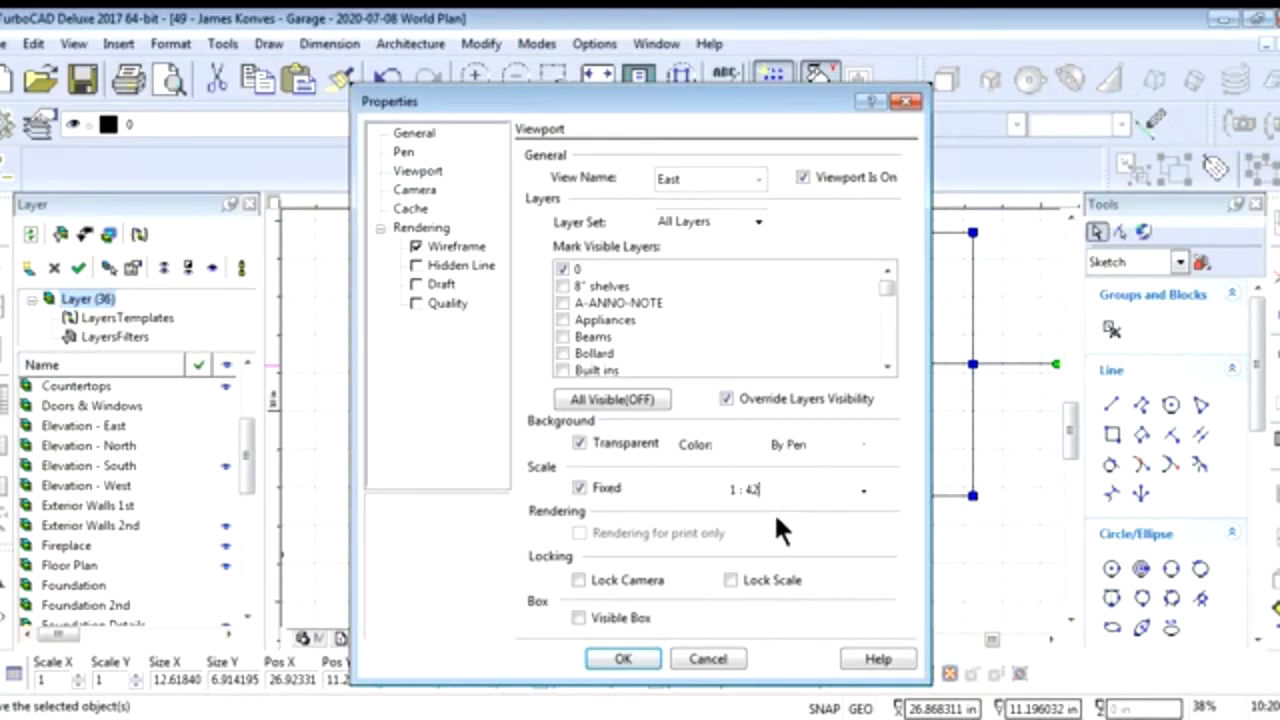
pyautogui.click(648, 662)
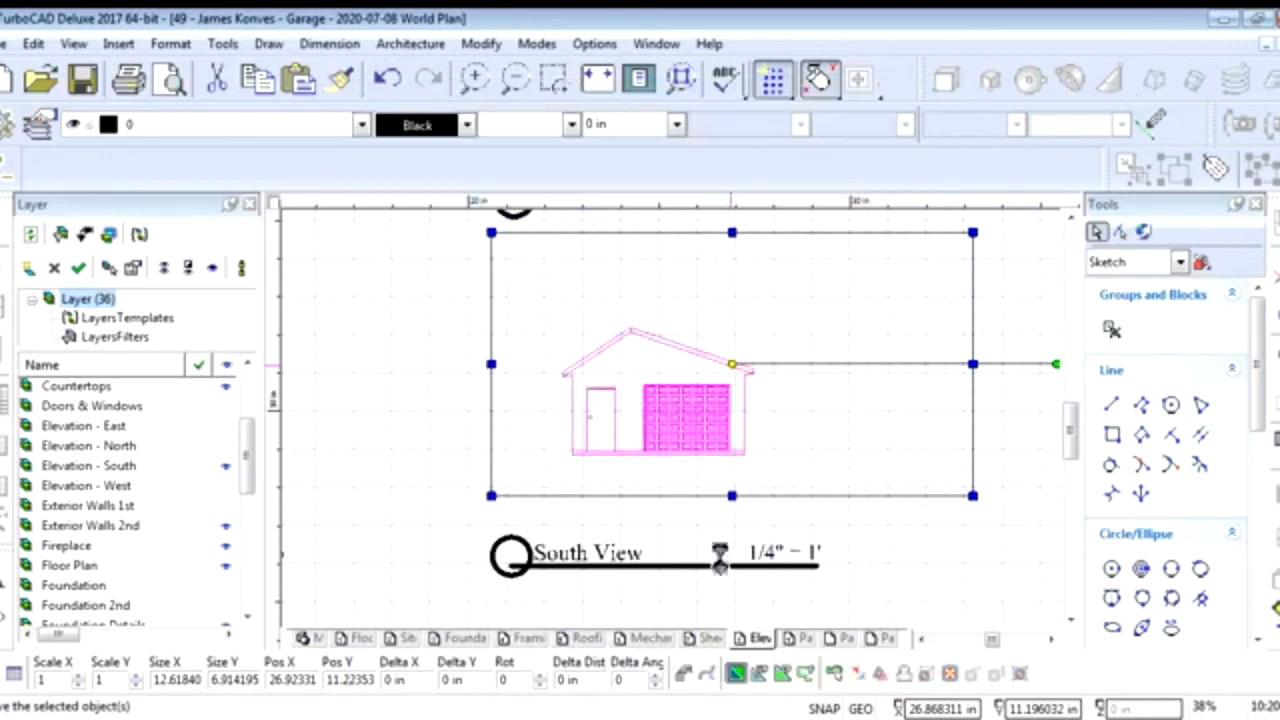
# Enlarge the South View viewport's frame to about 18.3 in wide and 8.8 in high
pyautogui.click(732, 364)
pyautogui.click(933, 312)
pyautogui.click(490, 500)
pyautogui.click(480, 517)
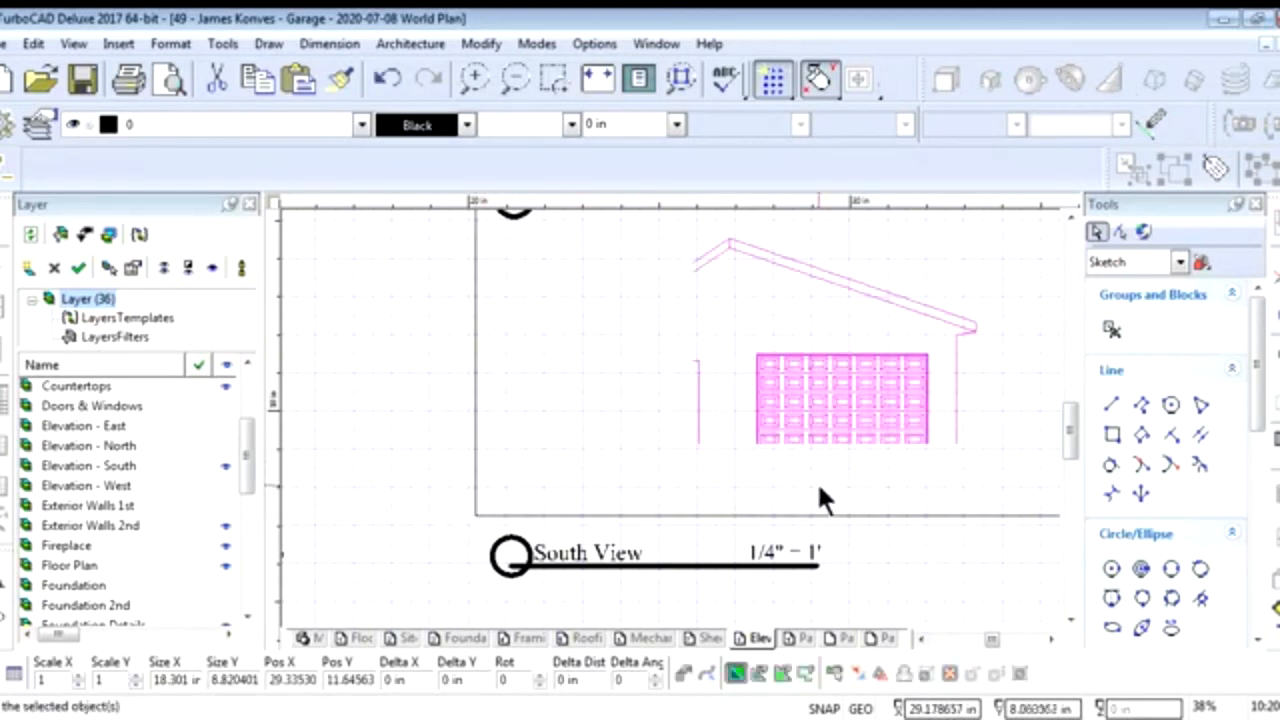
# Move the South View viewport to centre the whole garage over its title, and extend its frame height to about 9.4 in
pyautogui.click(824, 349)
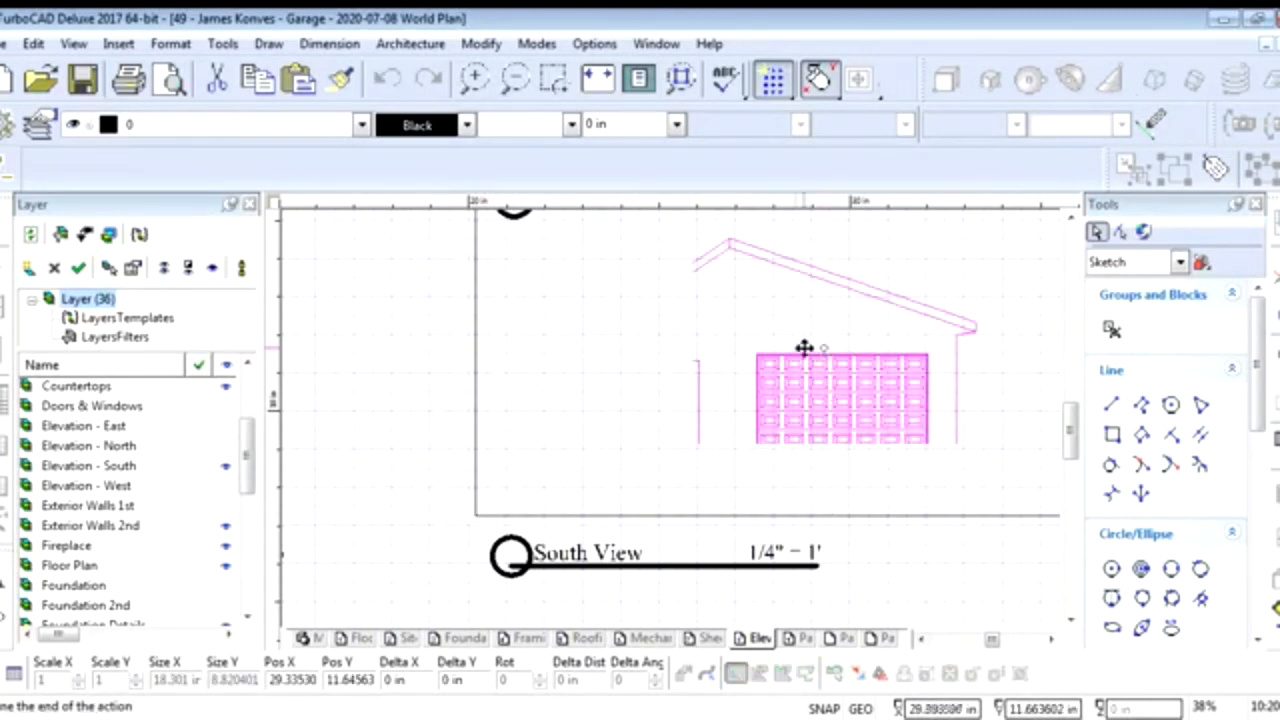
pyautogui.click(726, 322)
pyautogui.click(727, 498)
pyautogui.click(727, 524)
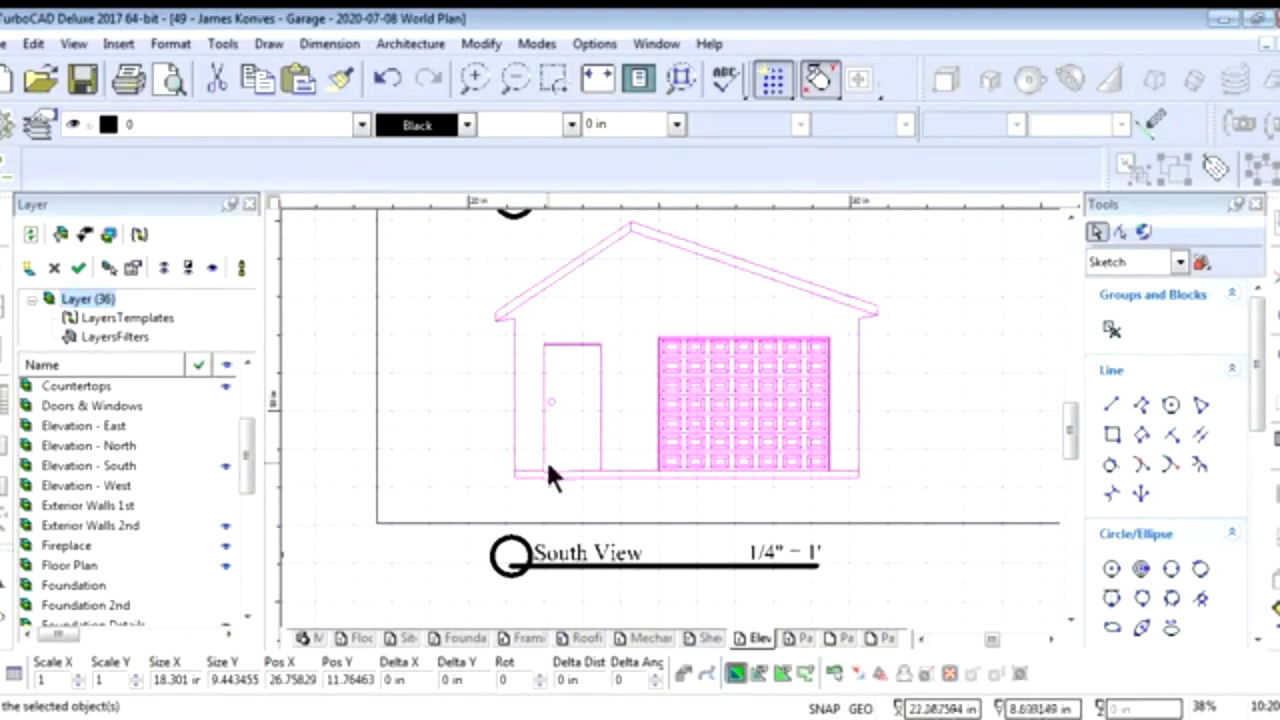
pyautogui.click(927, 584)
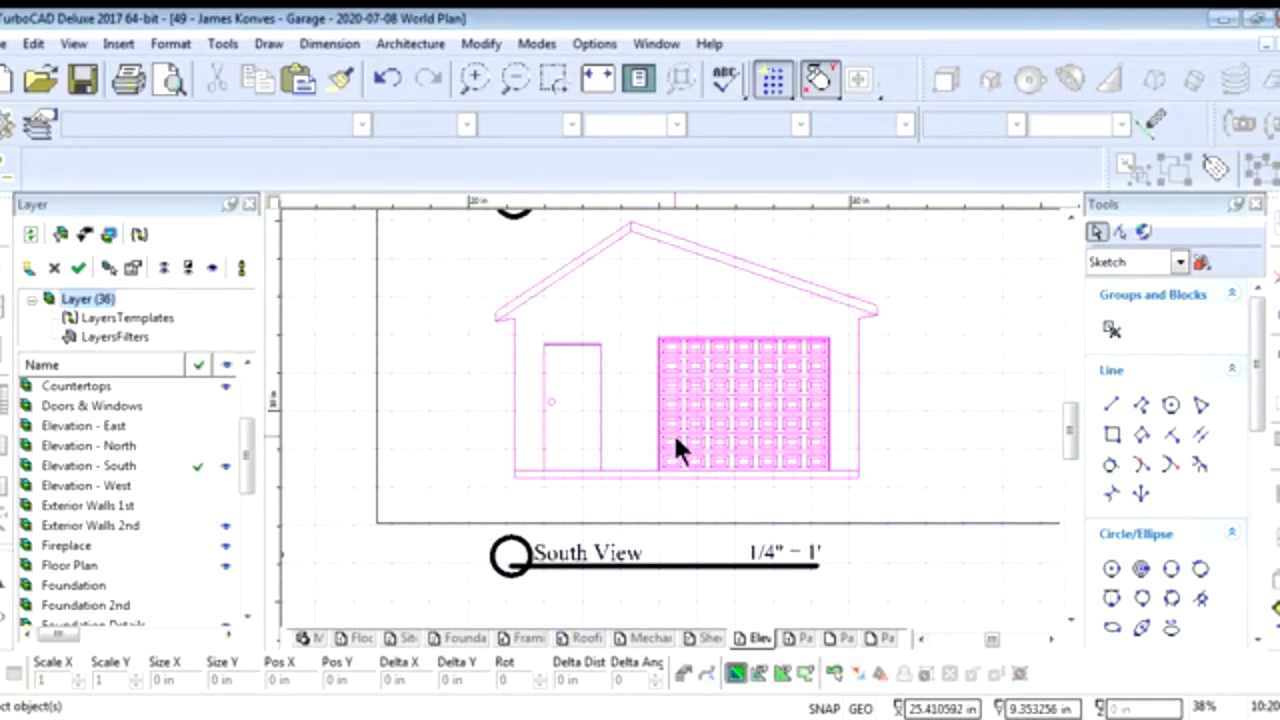
# Return to model space and make the Exterior Walls 1st layer visible on the south elevation
pyautogui.scroll(-5, 673, 450)
pyautogui.click(310, 636)
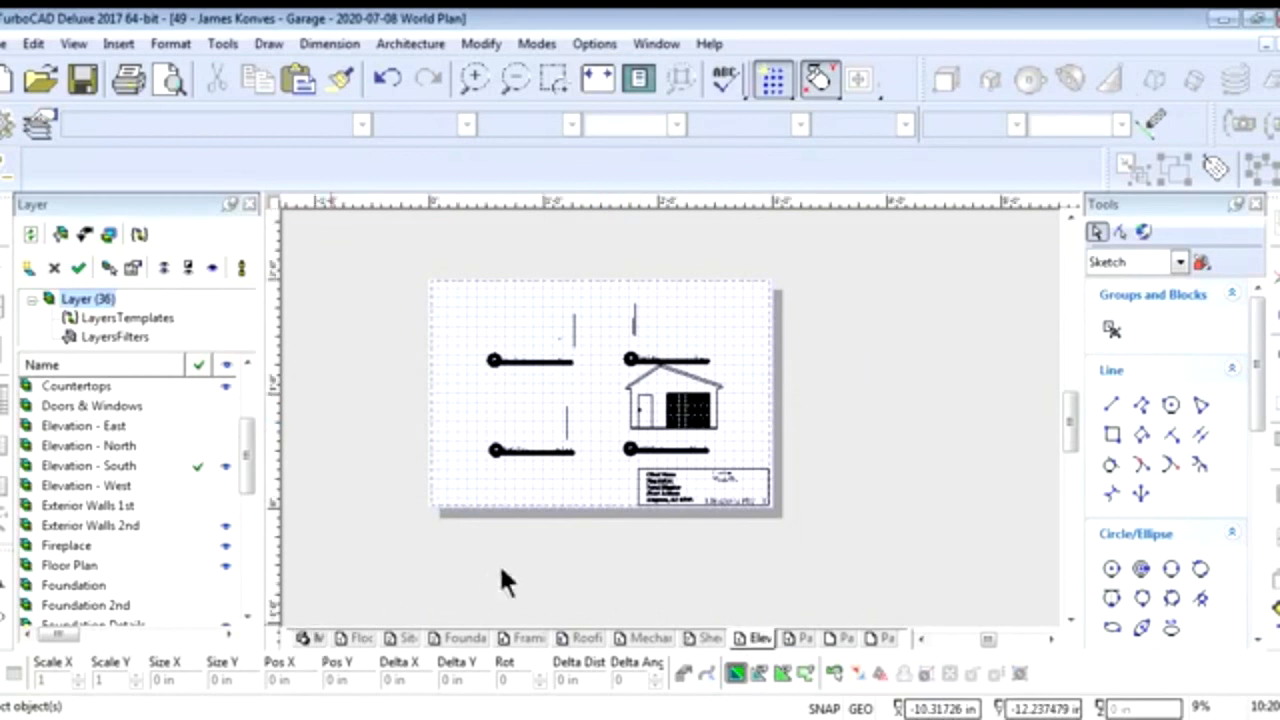
pyautogui.scroll(1, 580, 399)
pyautogui.scroll(-1, 671, 416)
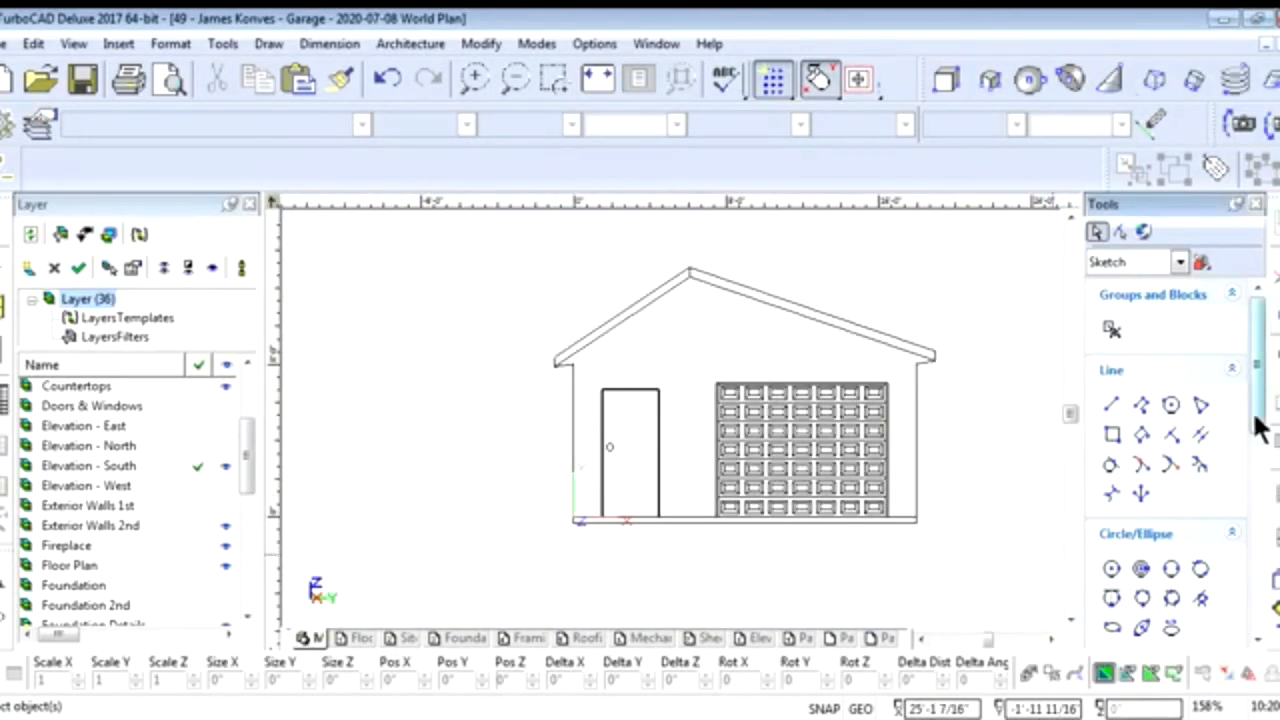
pyautogui.scroll(-5, 1257, 423)
pyautogui.scroll(1, 650, 458)
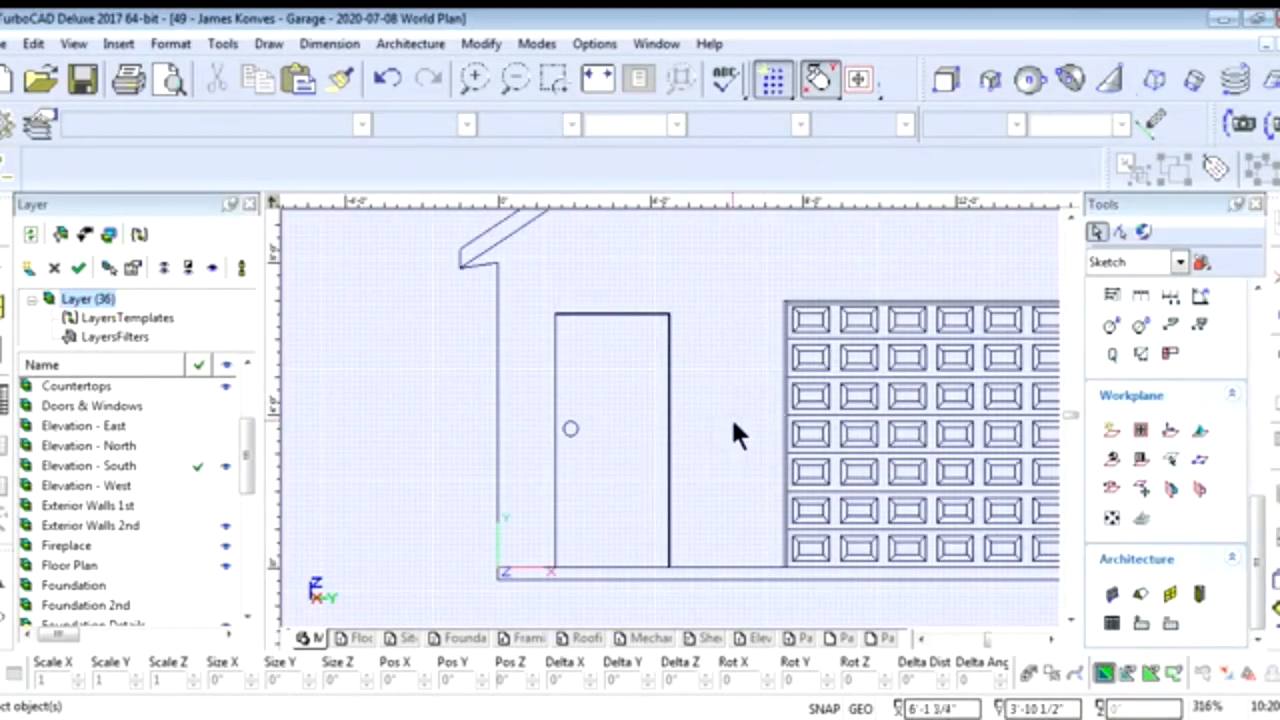
pyautogui.scroll(-1, 731, 416)
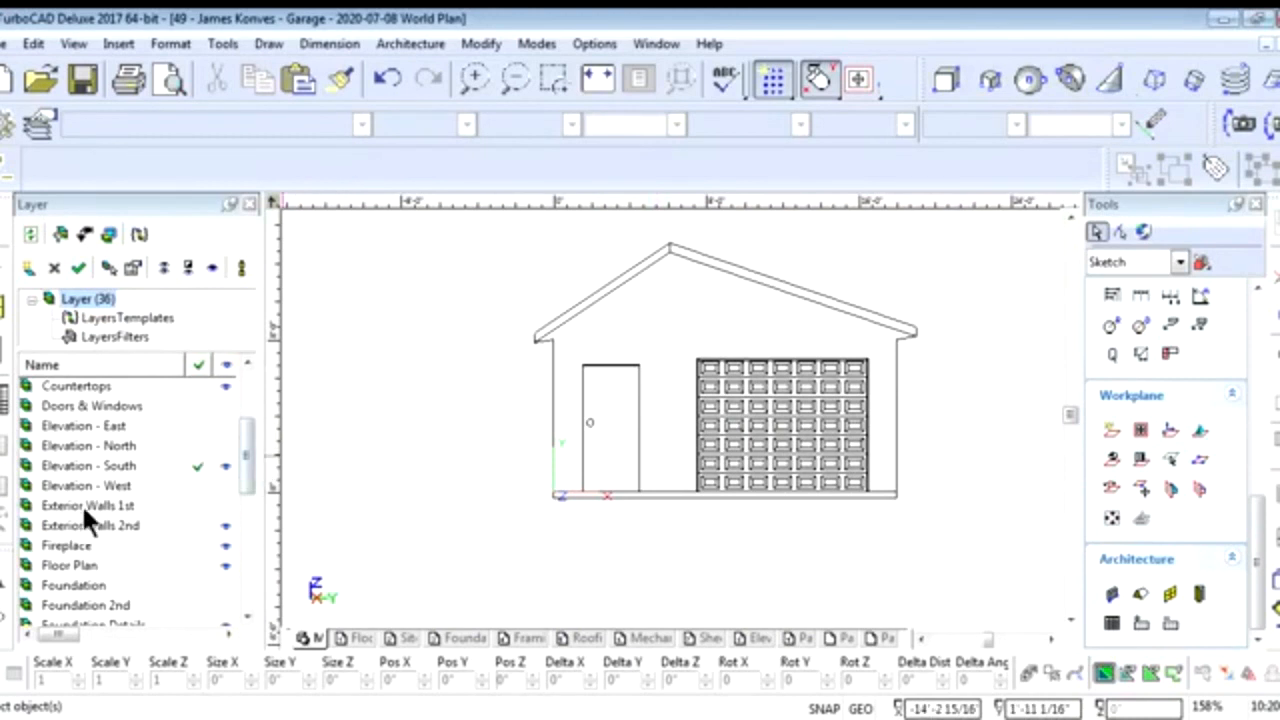
pyautogui.click(225, 505)
pyautogui.scroll(1, 657, 356)
pyautogui.scroll(-1, 669, 414)
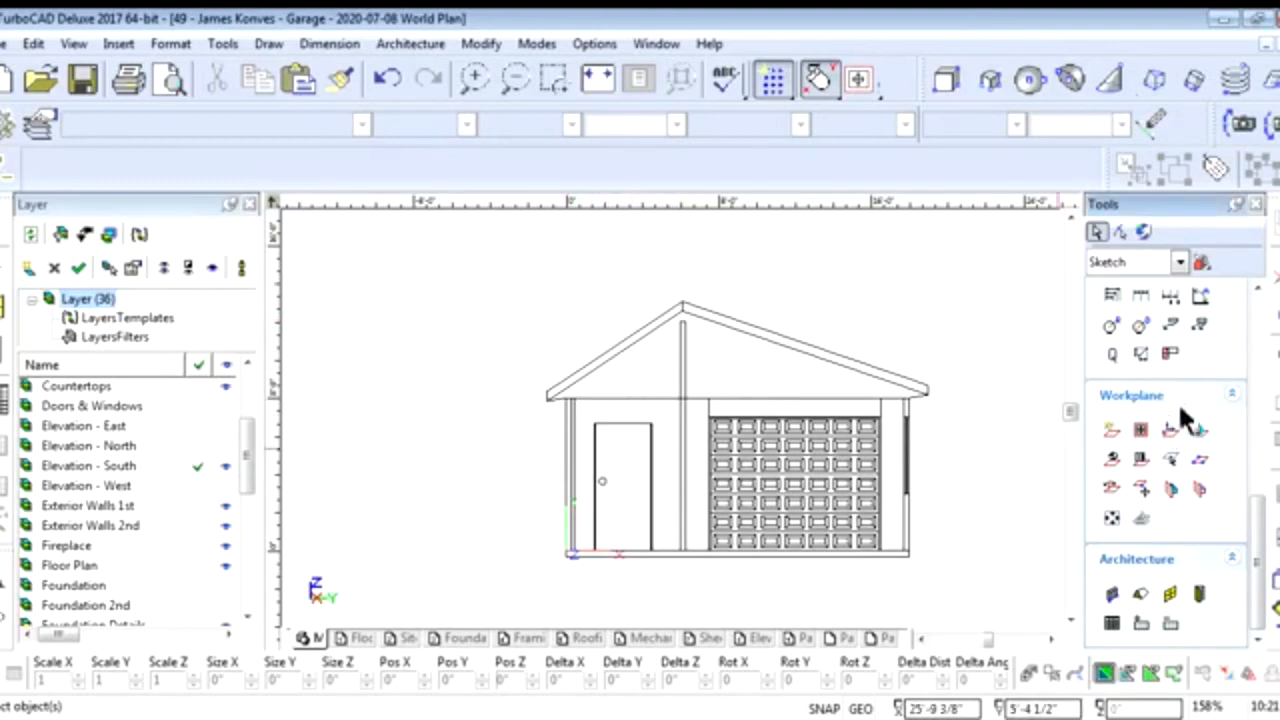
# Draw a vertical line about 12' long from the left top corner of the wall beneath the ridge down to the slab's top edge
pyautogui.moveTo(1262, 578); pyautogui.dragTo(1262, 372)
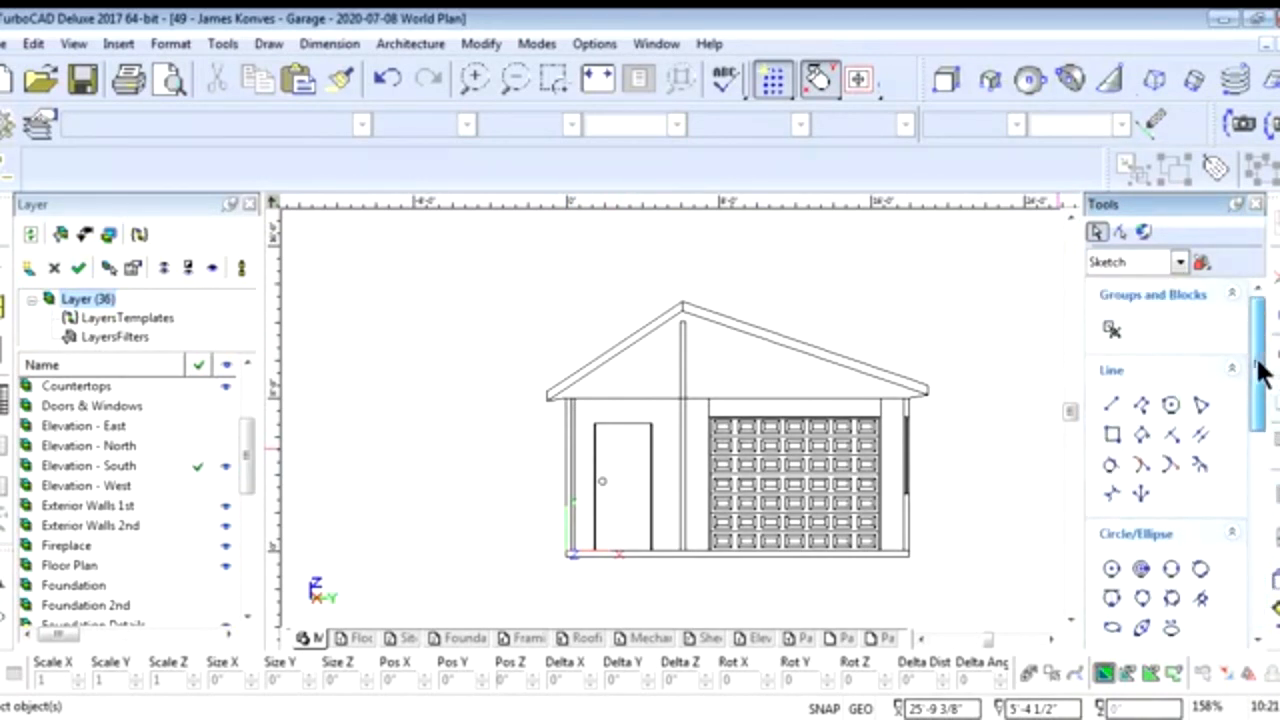
pyautogui.click(1111, 404)
pyautogui.scroll(1, 675, 325)
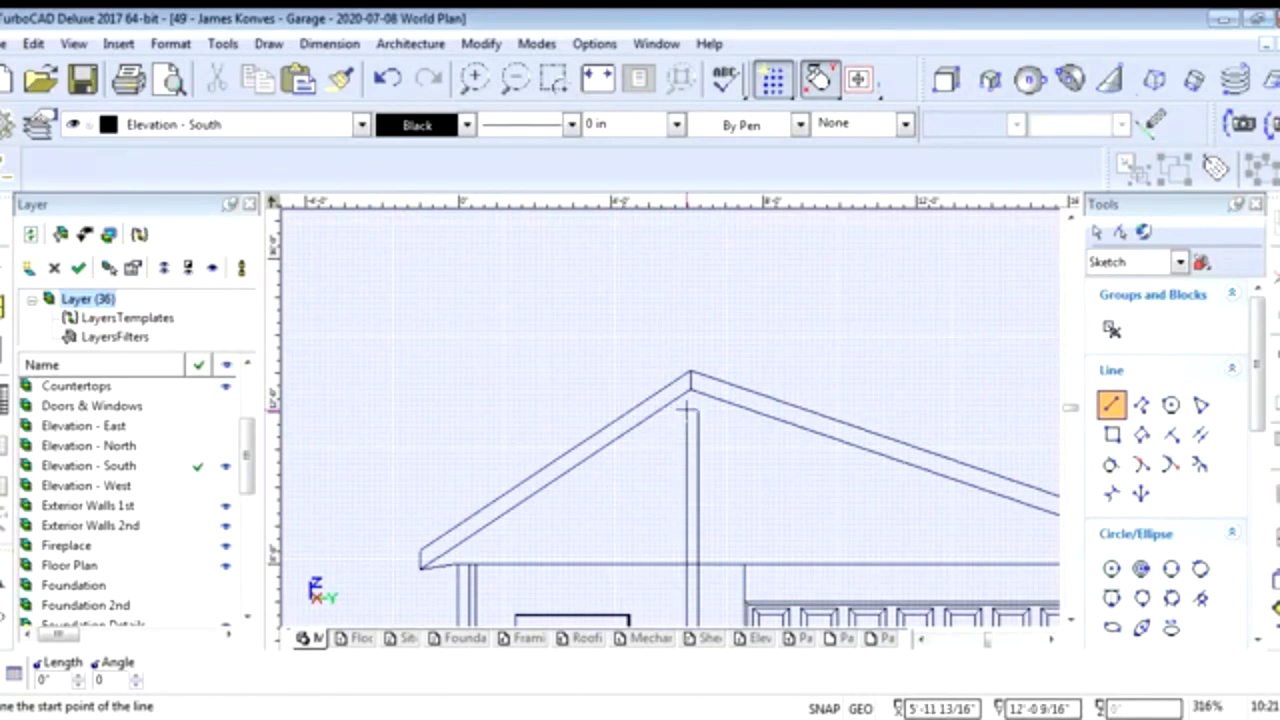
pyautogui.click(688, 408)
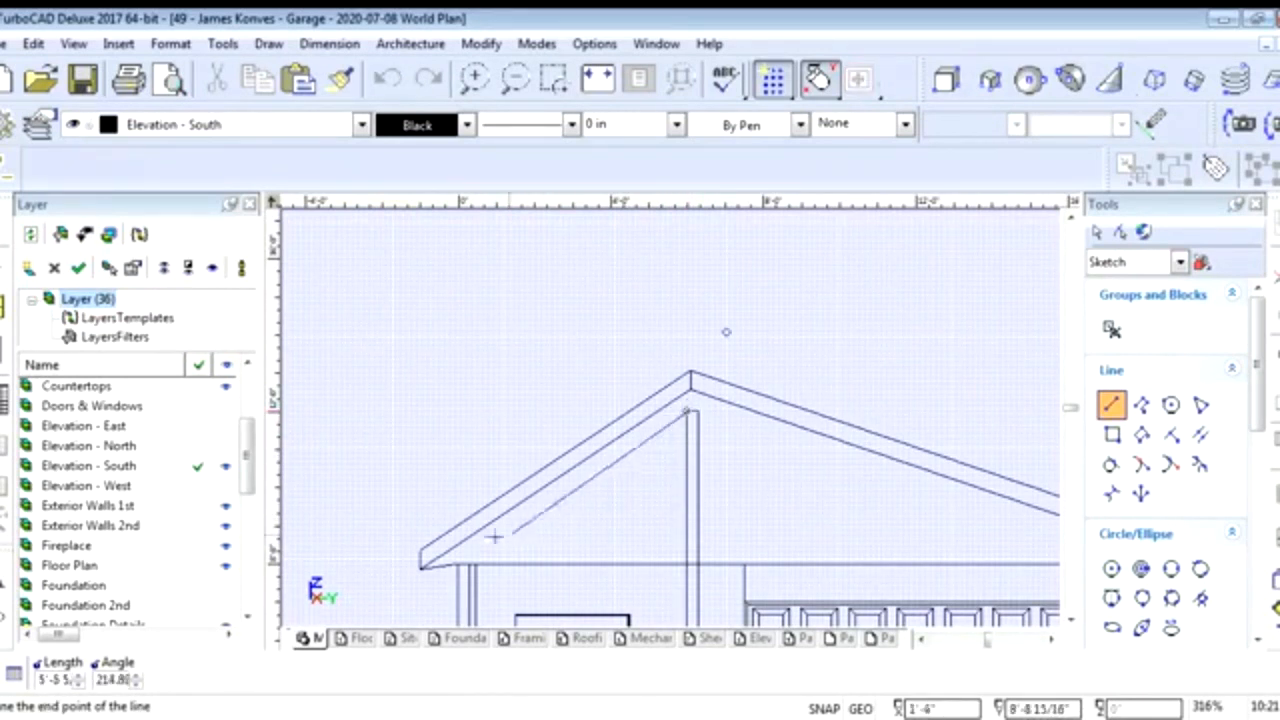
pyautogui.press('Escape')
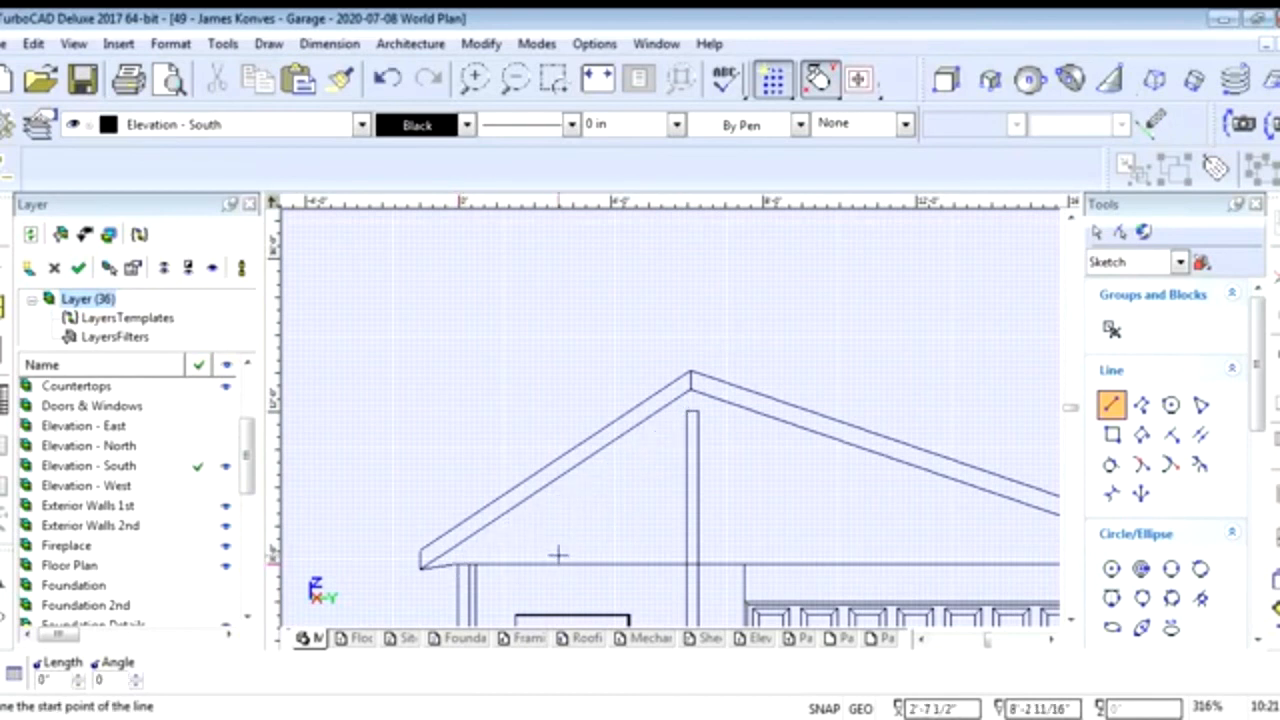
pyautogui.click(688, 410)
pyautogui.scroll(-1, 686, 430)
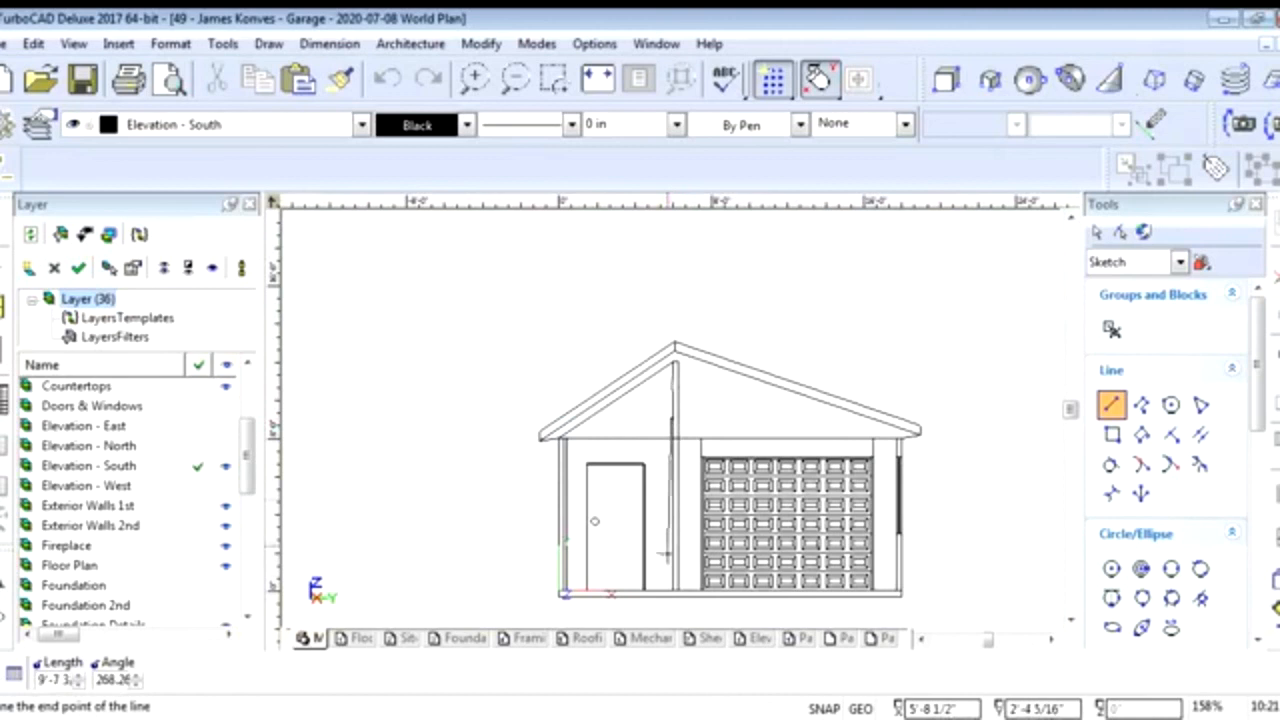
pyautogui.scroll(2, 671, 420)
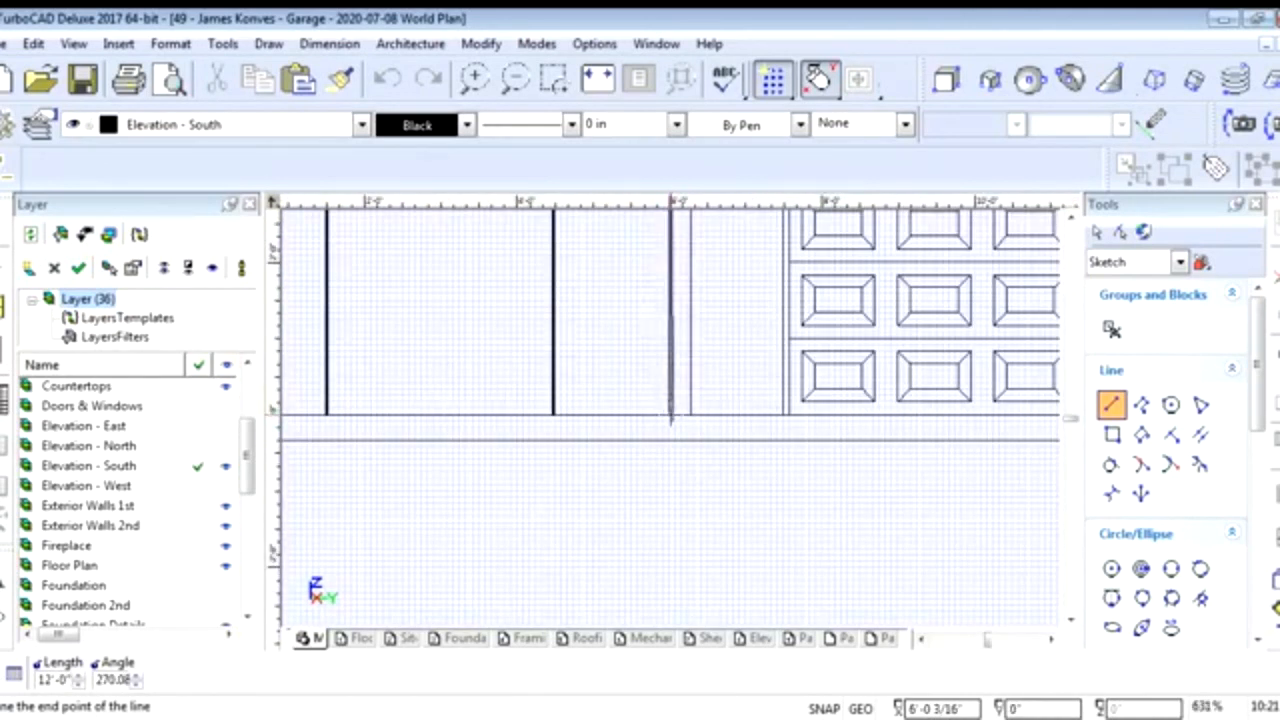
pyautogui.click(669, 413)
pyautogui.scroll(-2, 666, 358)
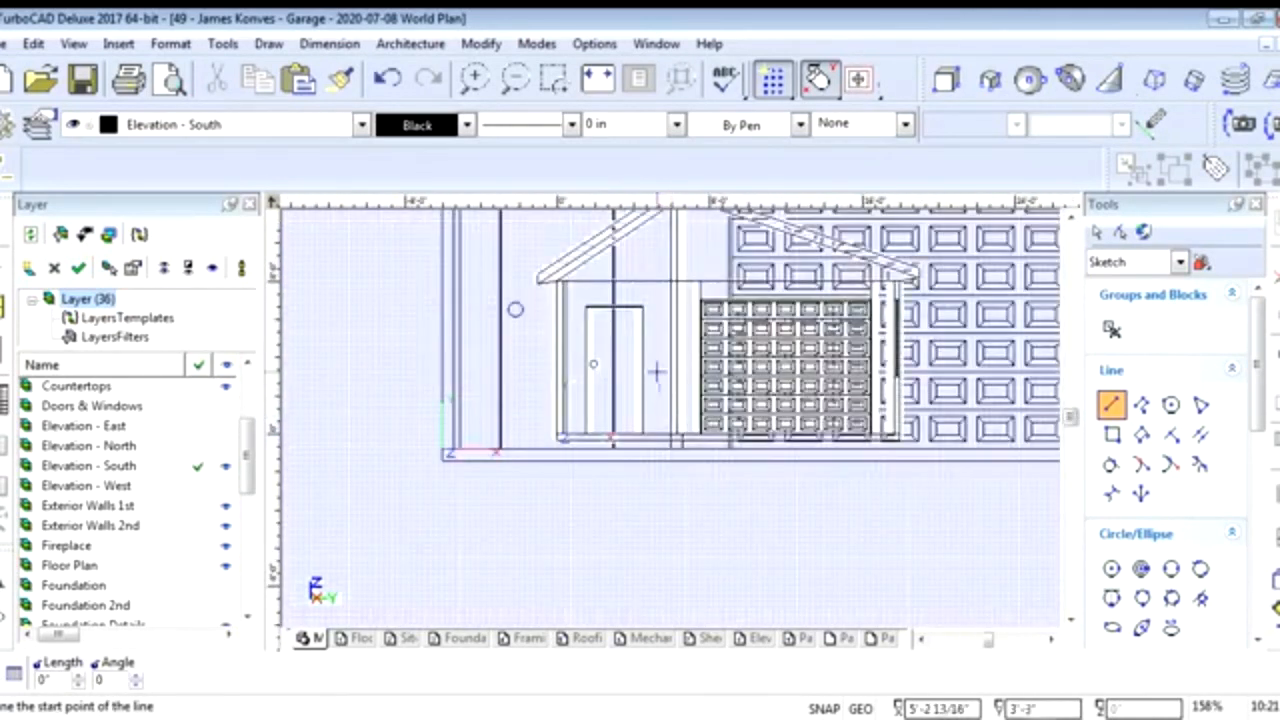
pyautogui.press('space')
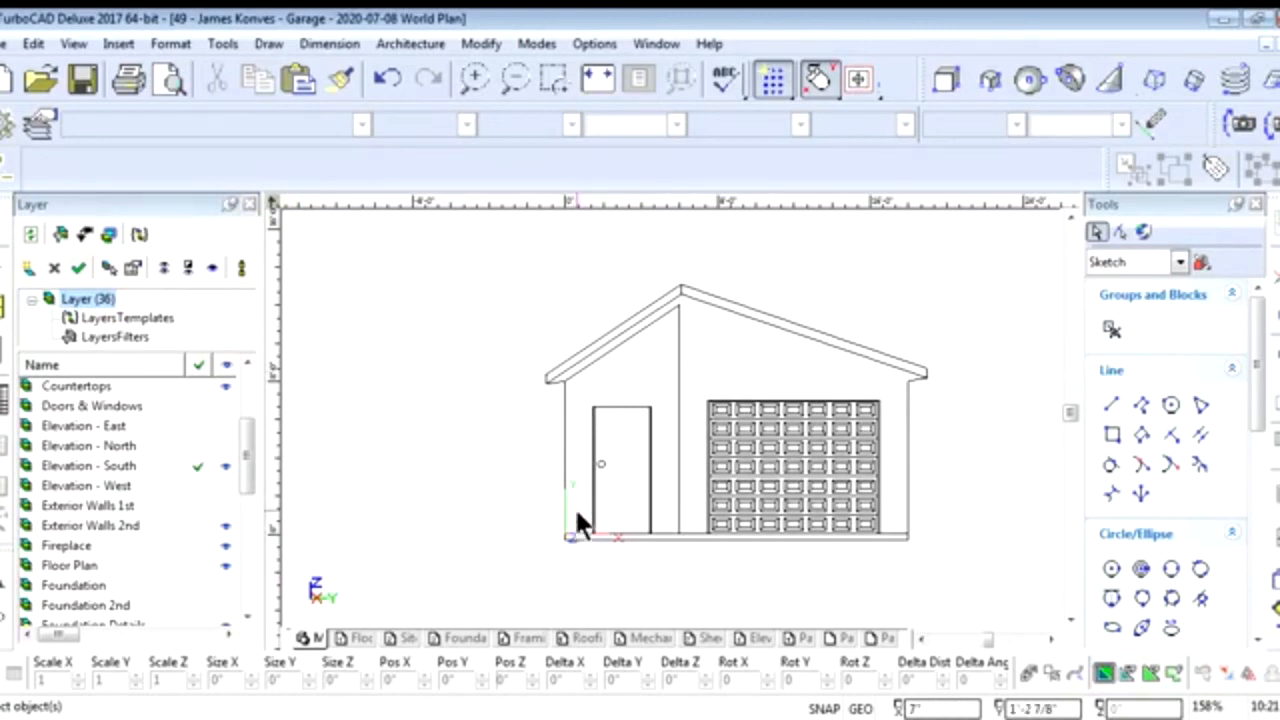
# Draw a vertical line about 8' long along the left wall's inner edge, from the slab's top edge to the horizontal wall-top line
pyautogui.moveTo(564, 505); pyautogui.dragTo(669, 414, button='middle')
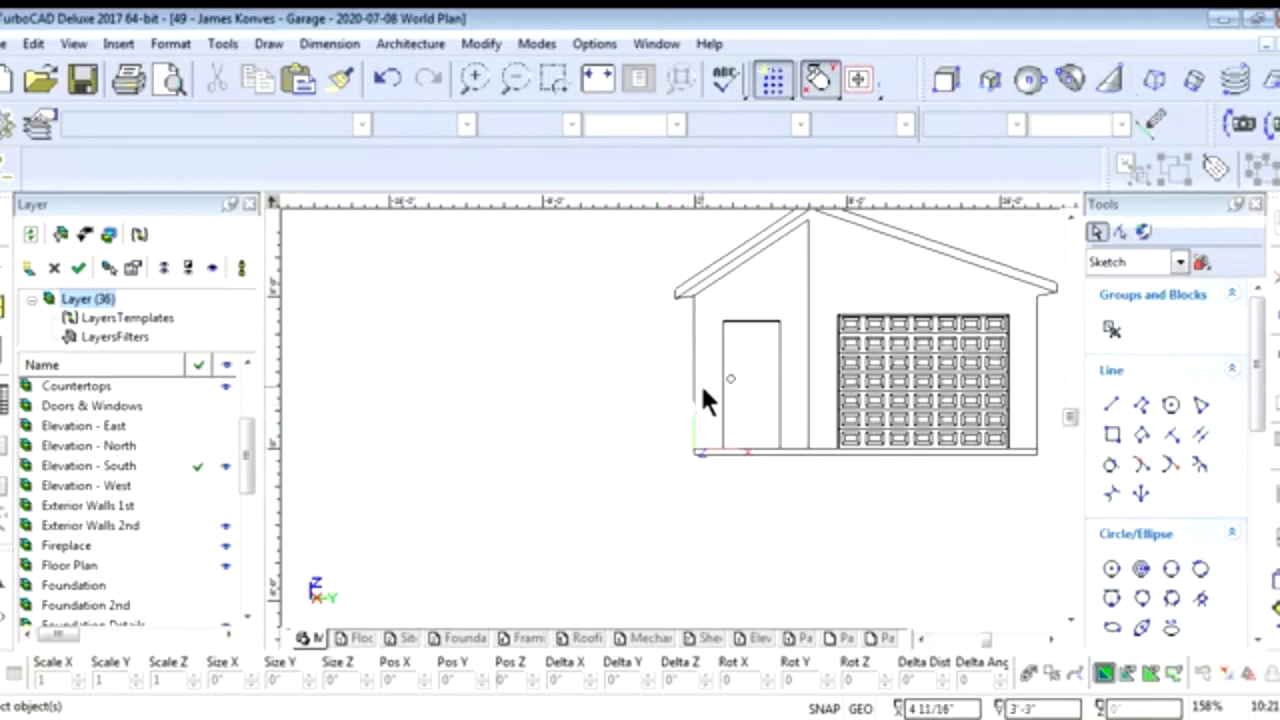
pyautogui.scroll(1, 705, 400)
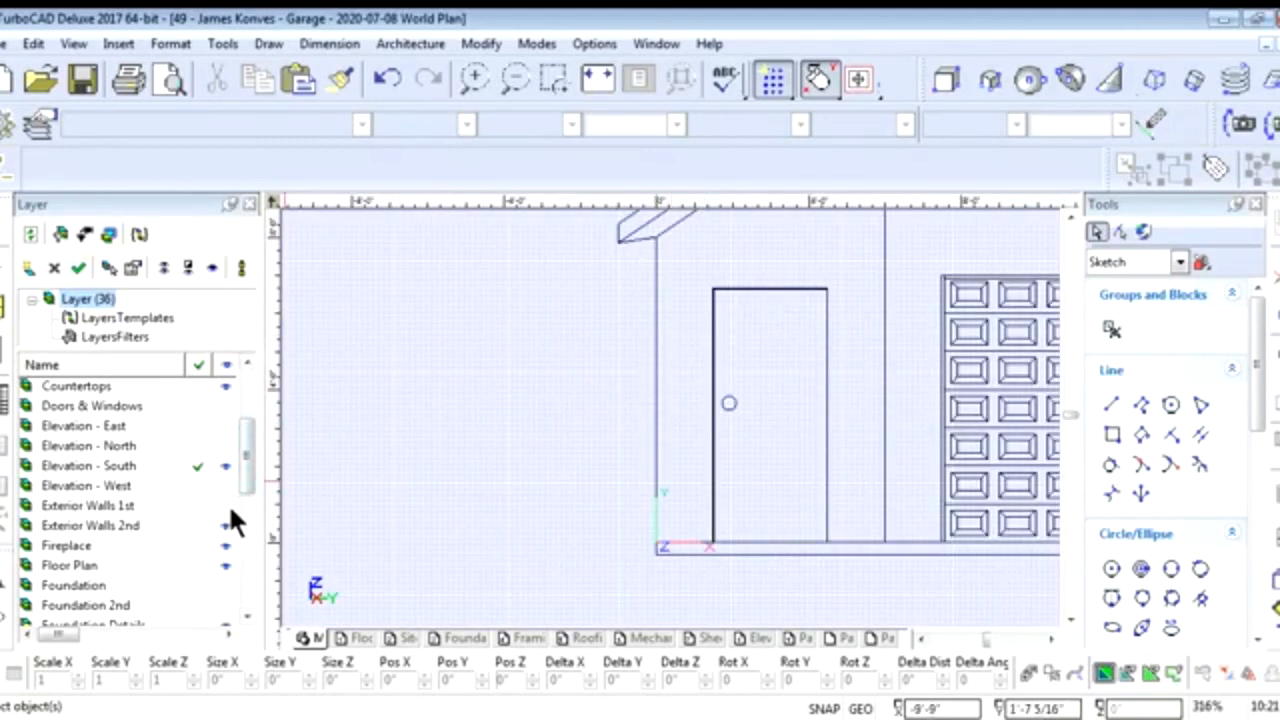
pyautogui.click(1110, 404)
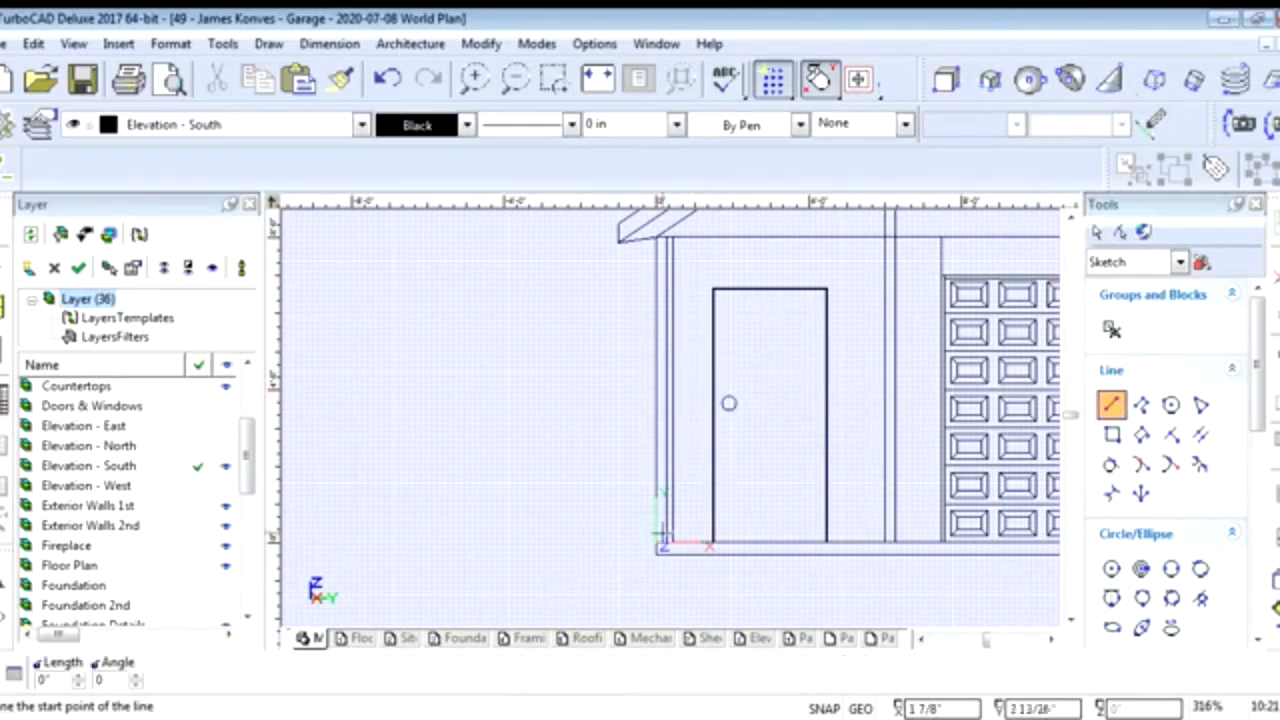
pyautogui.scroll(3, 663, 545)
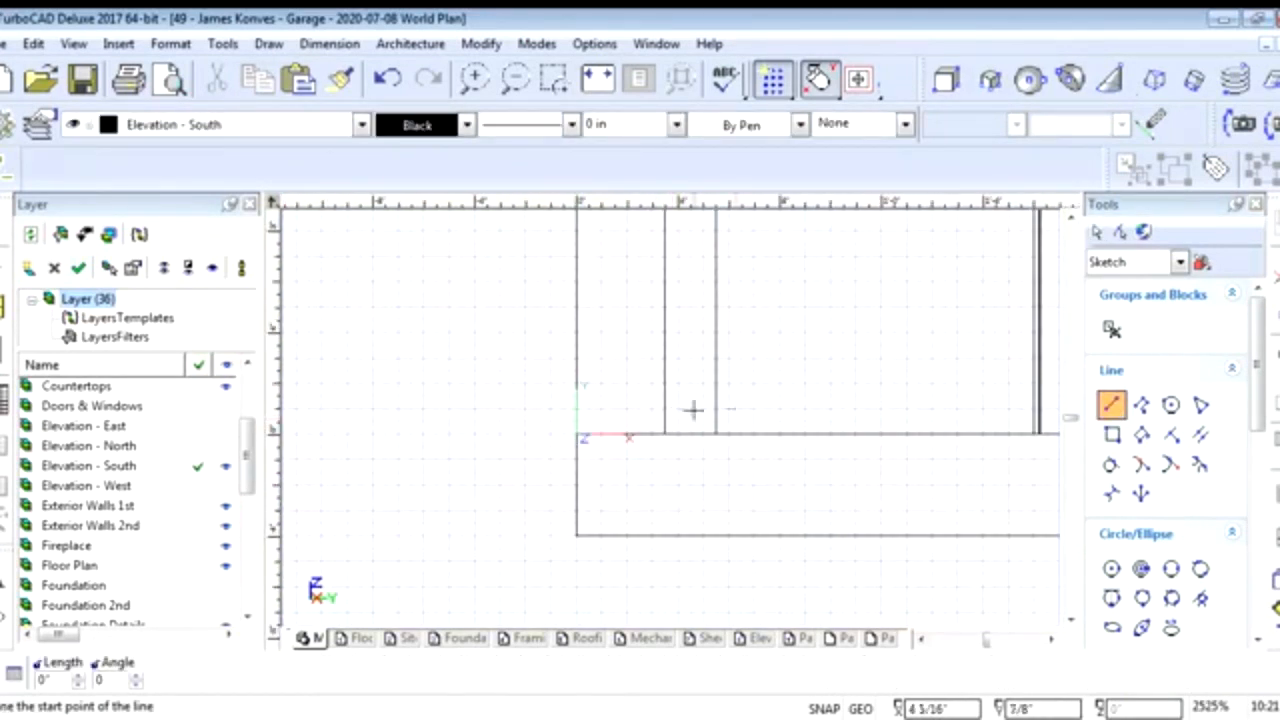
pyautogui.scroll(-1, 690, 410)
pyautogui.scroll(2, 632, 410)
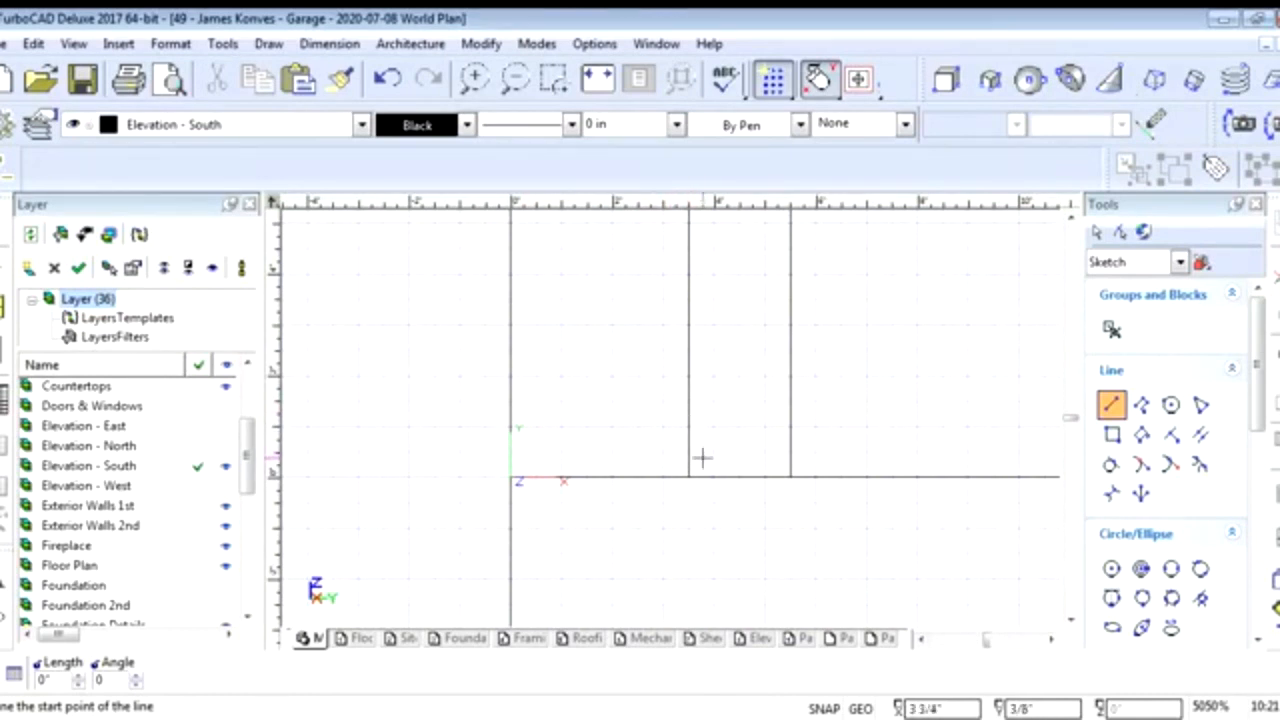
pyautogui.click(790, 479)
pyautogui.scroll(-5, 794, 371)
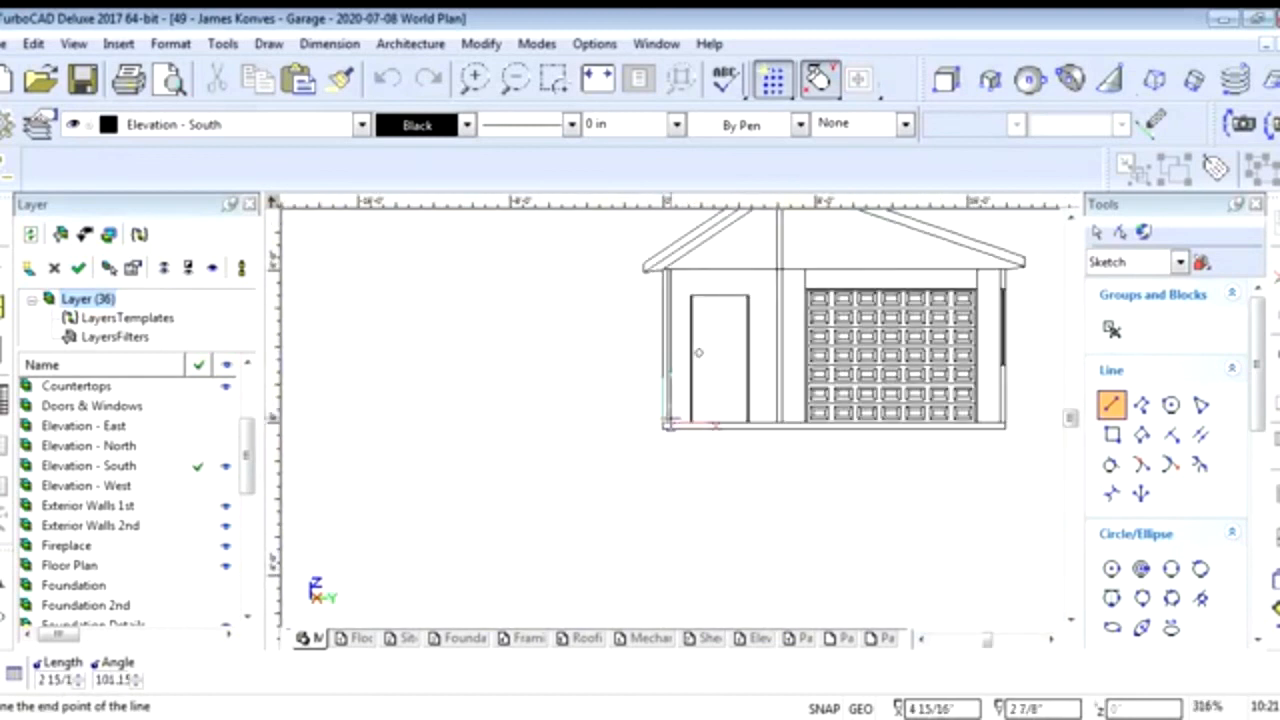
pyautogui.scroll(5, 668, 420)
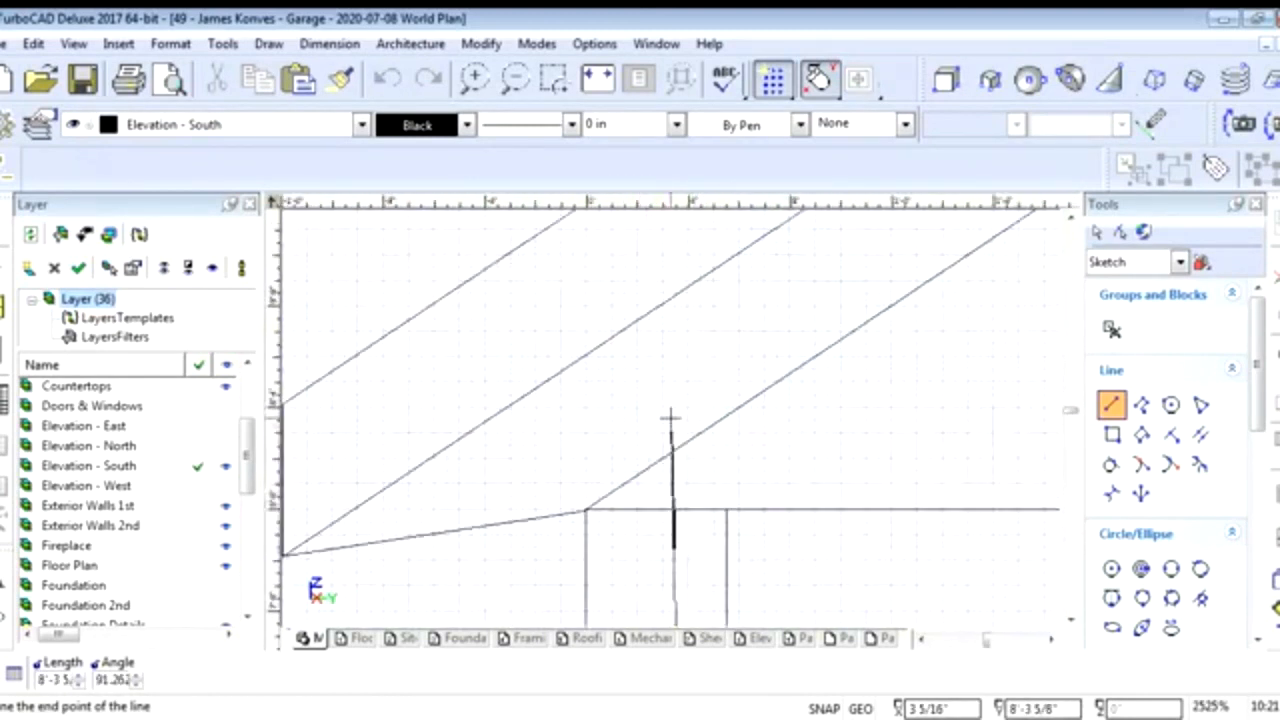
pyautogui.scroll(-2, 668, 420)
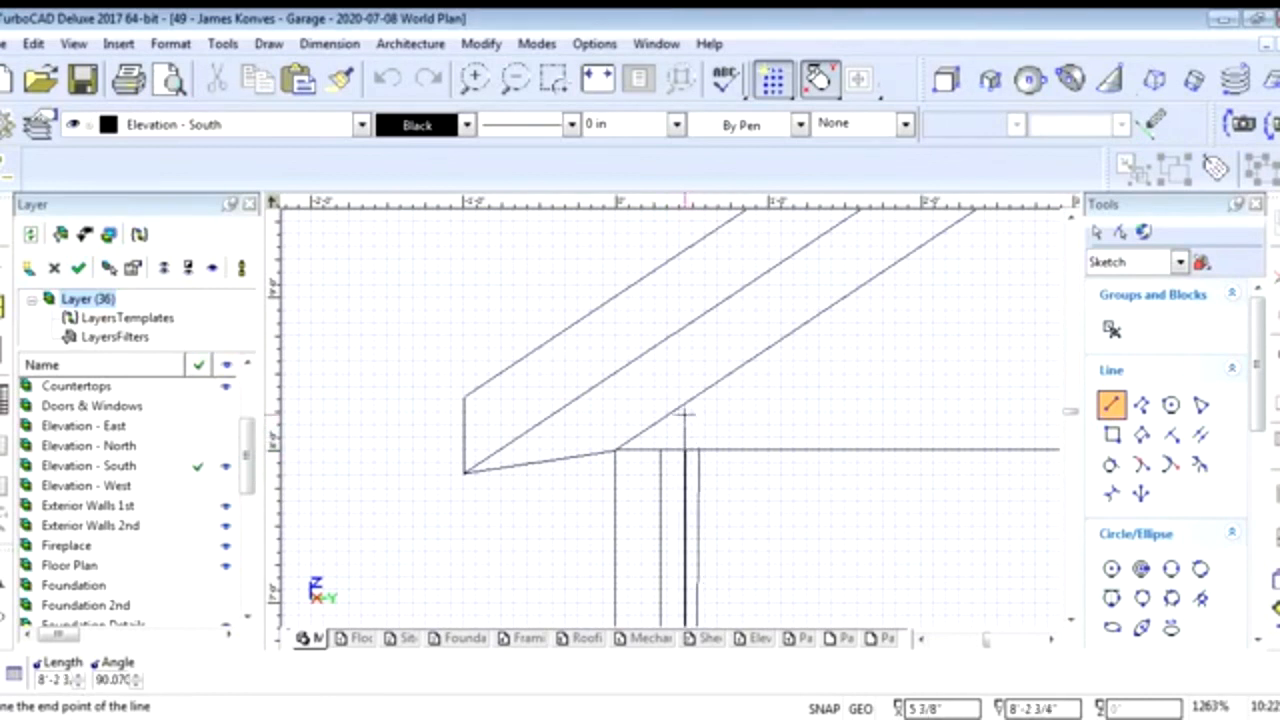
pyautogui.scroll(2, 684, 403)
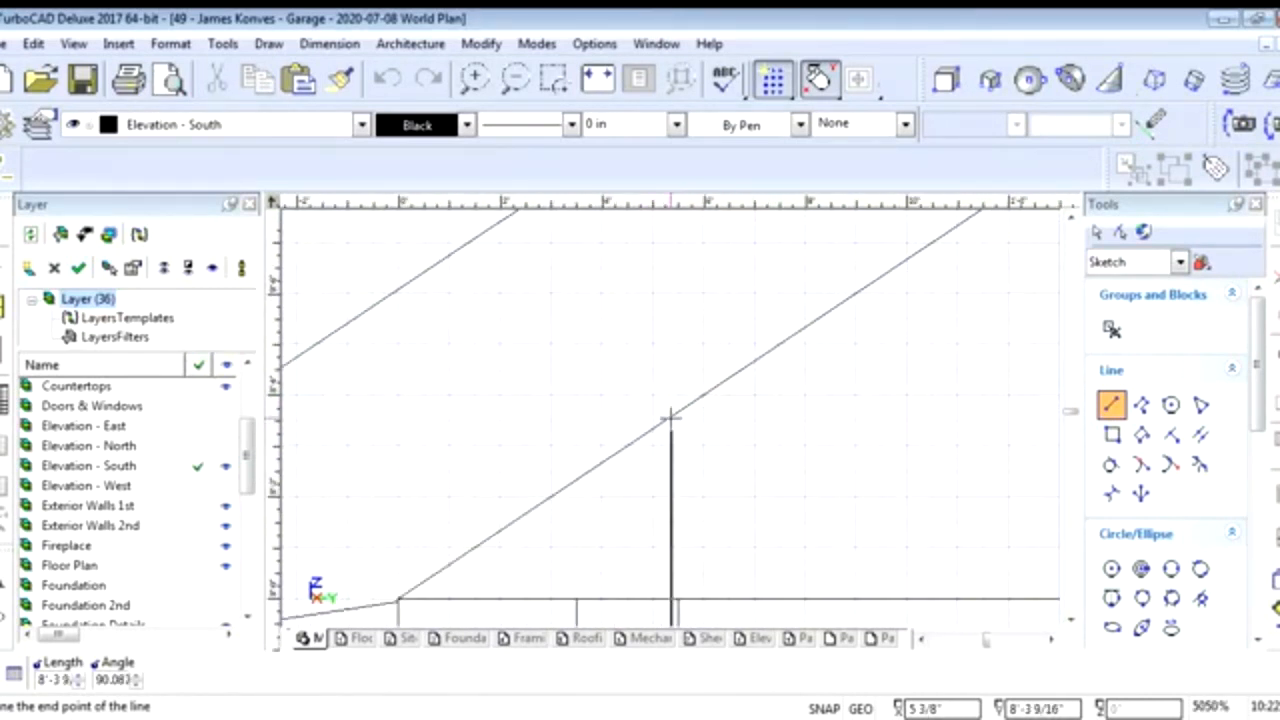
pyautogui.scroll(-1, 670, 420)
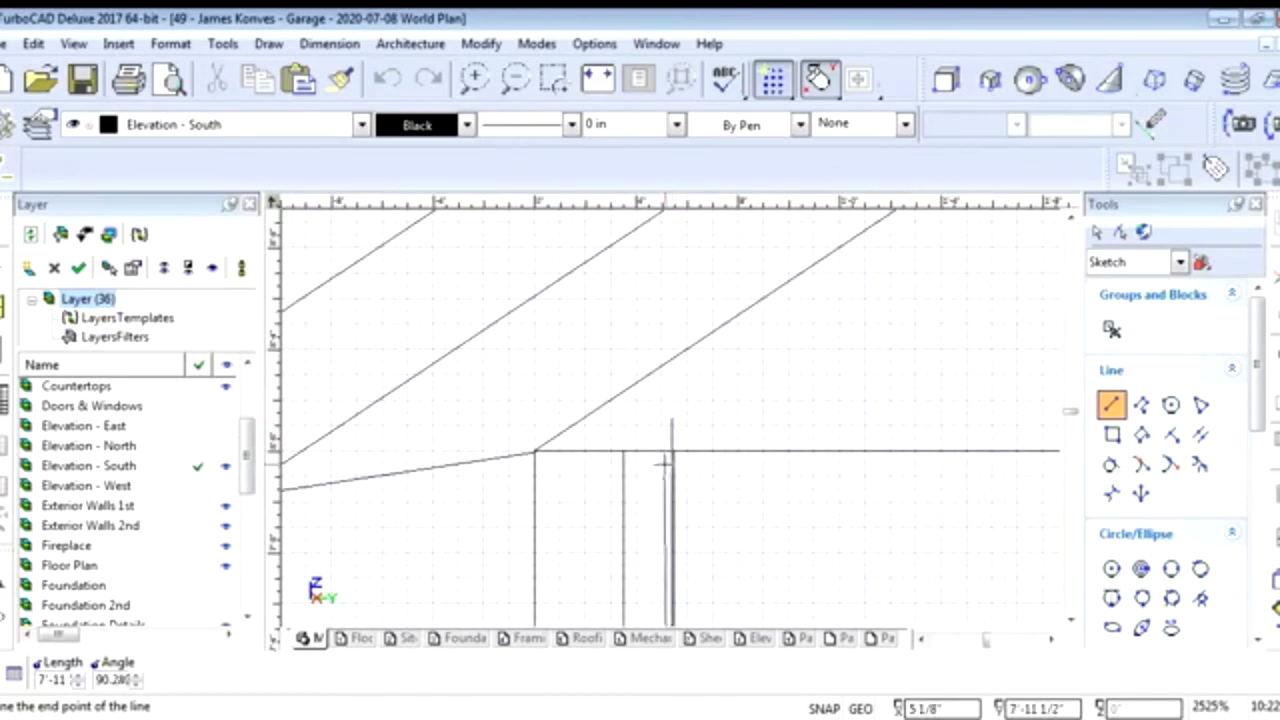
pyautogui.scroll(2, 669, 449)
pyautogui.click(714, 452)
pyautogui.scroll(-4, 700, 425)
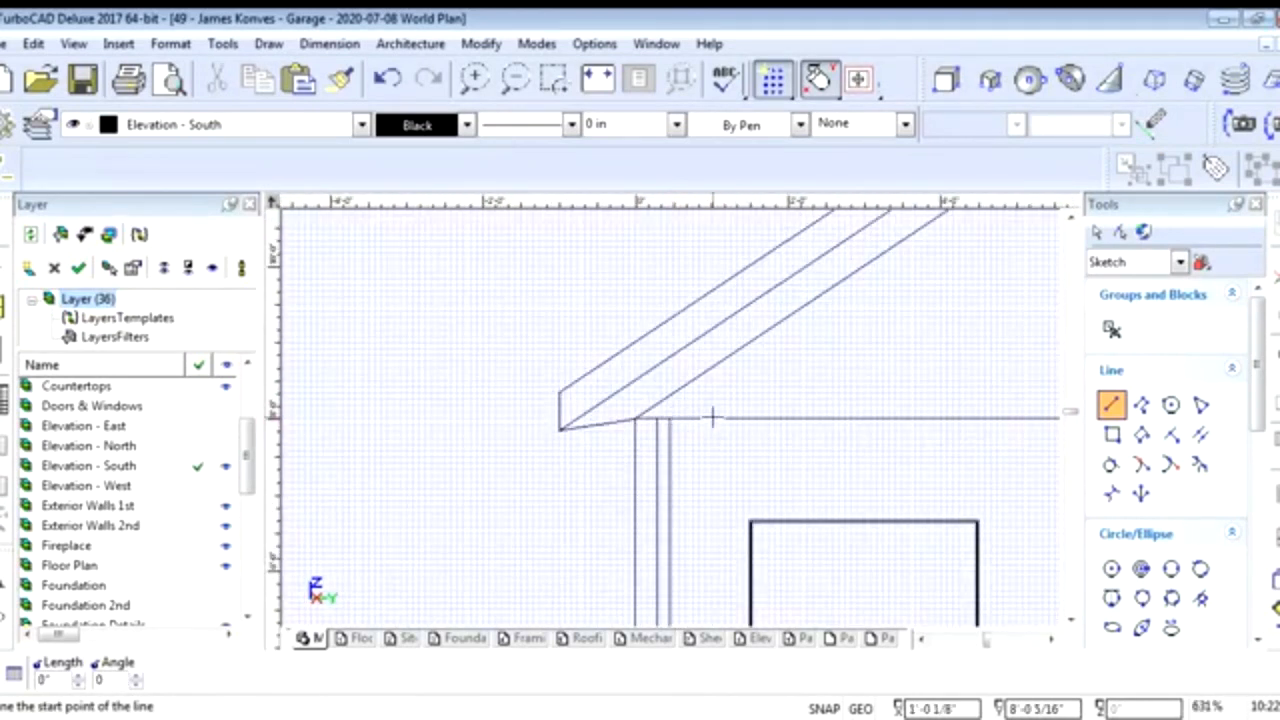
pyautogui.press('Escape')
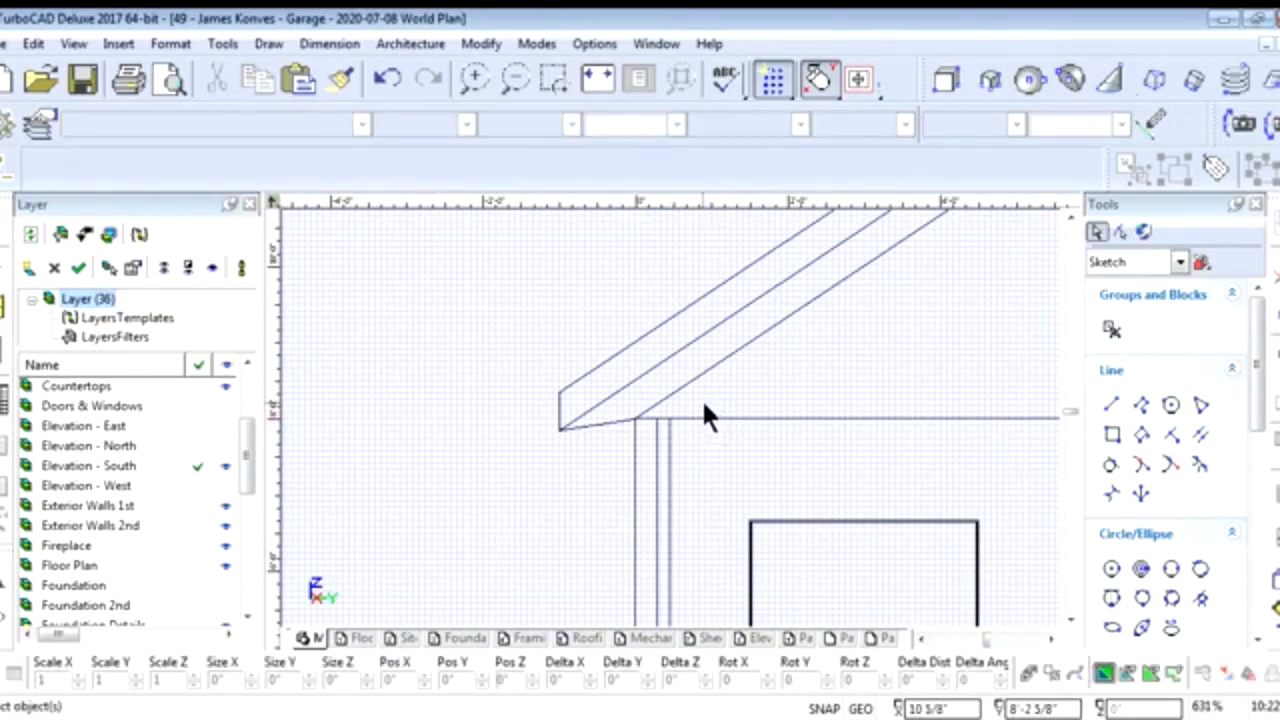
pyautogui.scroll(-1, 690, 422)
pyautogui.scroll(1, 671, 429)
pyautogui.scroll(1, 673, 430)
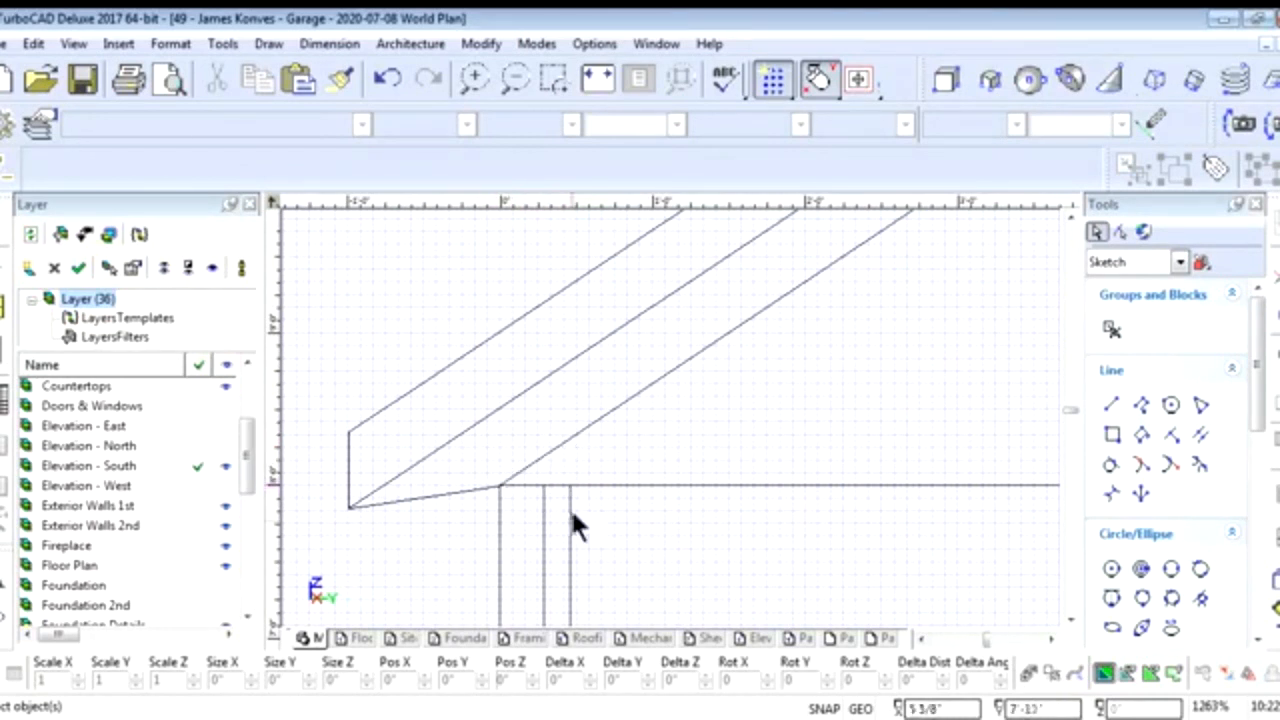
pyautogui.scroll(-1, 669, 414)
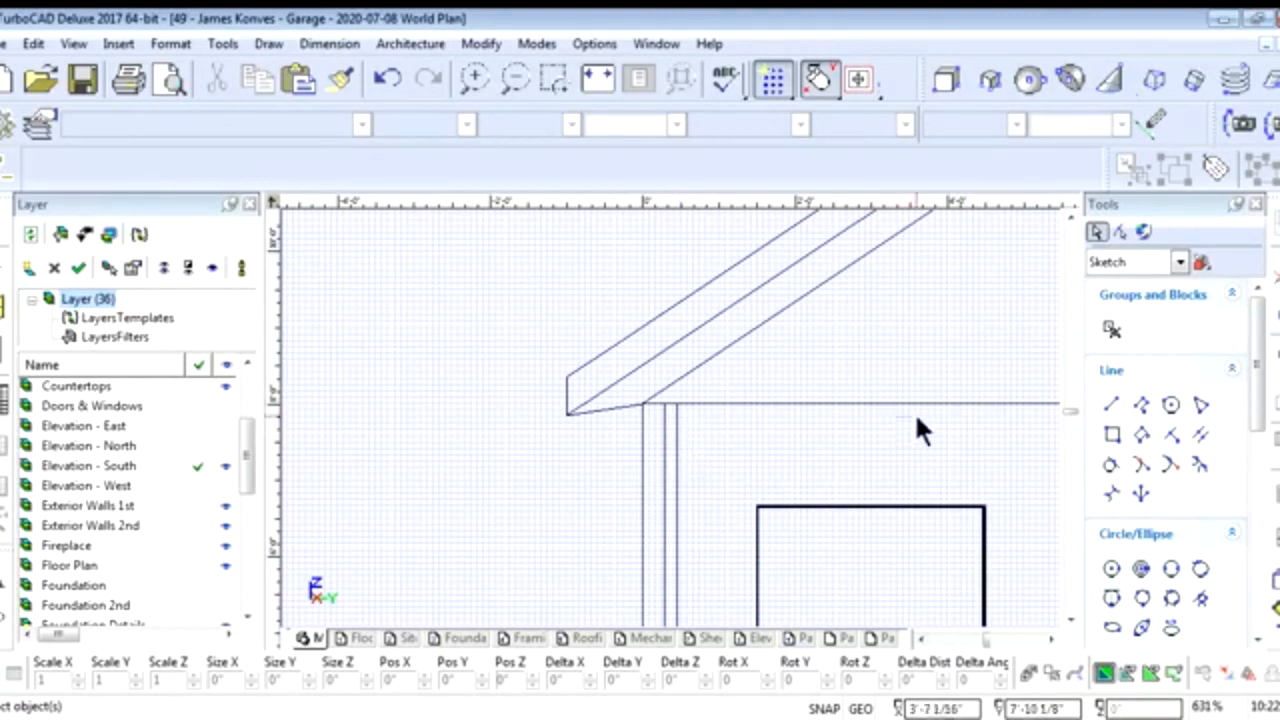
# Return to the elevations sheet and examine the South View's wall lines, checking the frames of its viewport and the neighbouring North View viewport
pyautogui.scroll(-4, 670, 420)
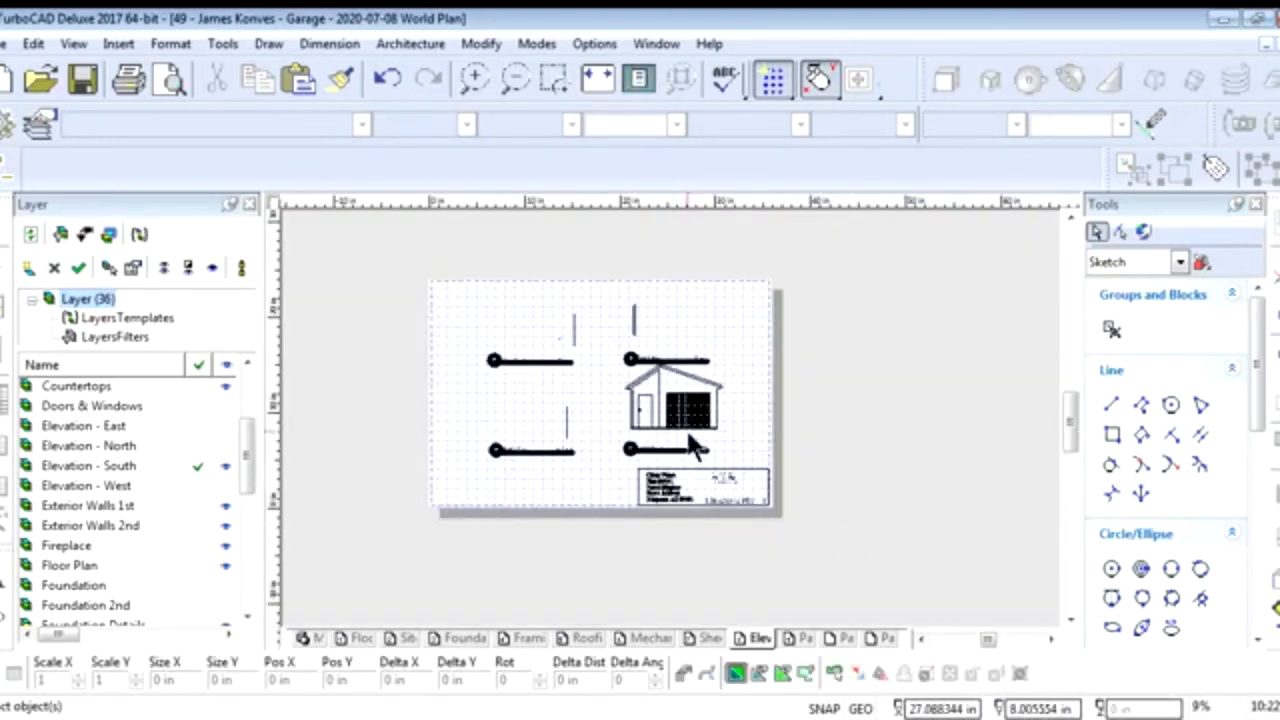
pyautogui.scroll(4, 686, 443)
pyautogui.moveTo(636, 328); pyautogui.dragTo(671, 419, button='middle')
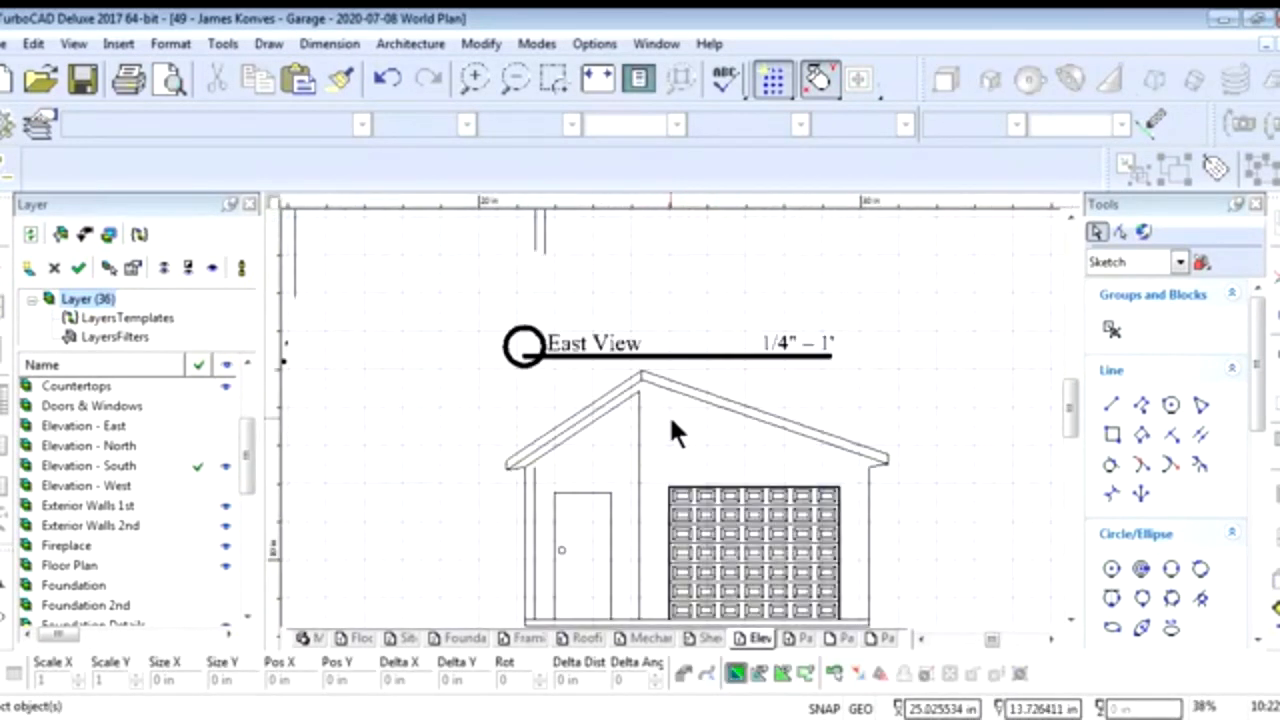
pyautogui.moveTo(669, 496); pyautogui.dragTo(671, 419, button='middle')
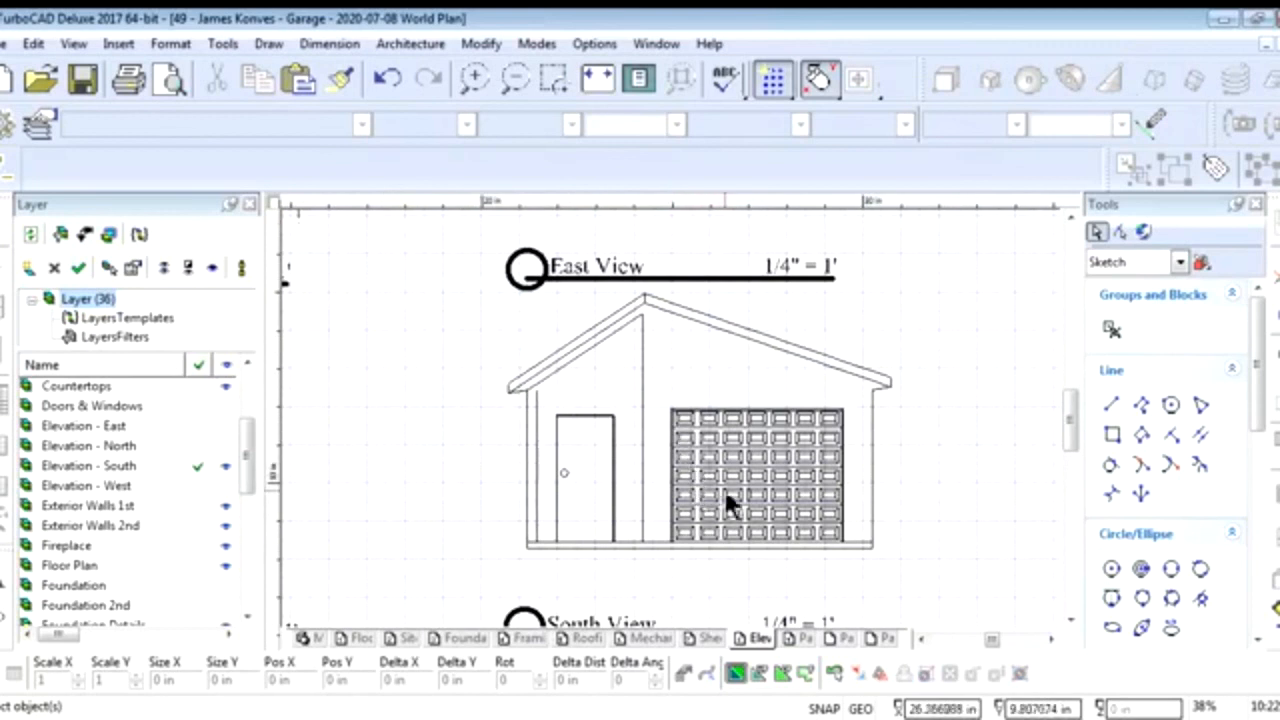
pyautogui.click(679, 408)
pyautogui.click(741, 418)
pyautogui.click(738, 427)
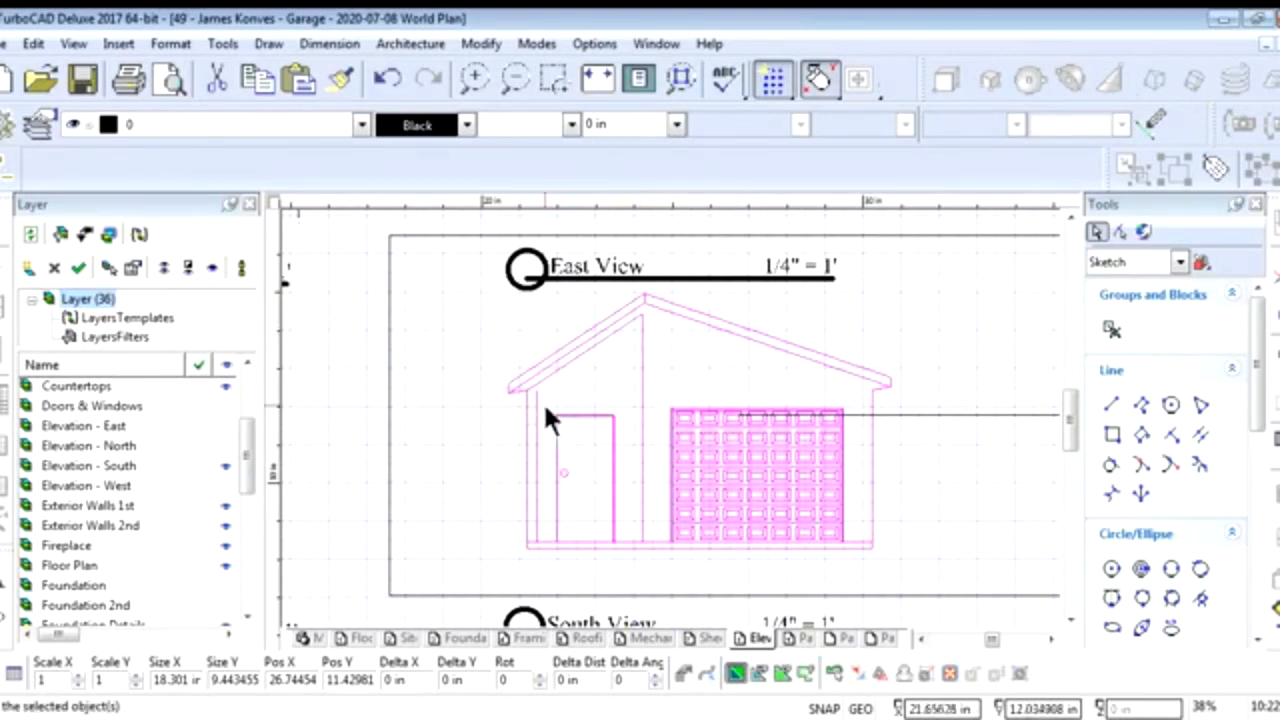
pyautogui.click(367, 463)
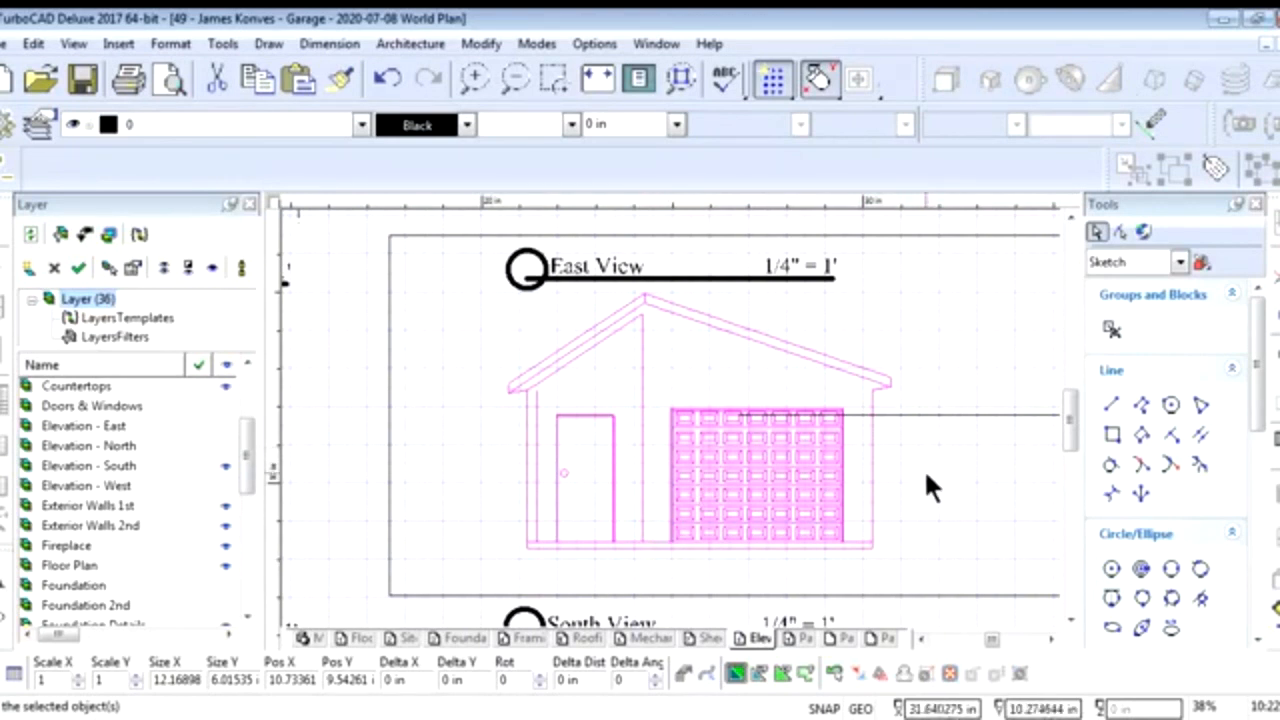
pyautogui.click(963, 355)
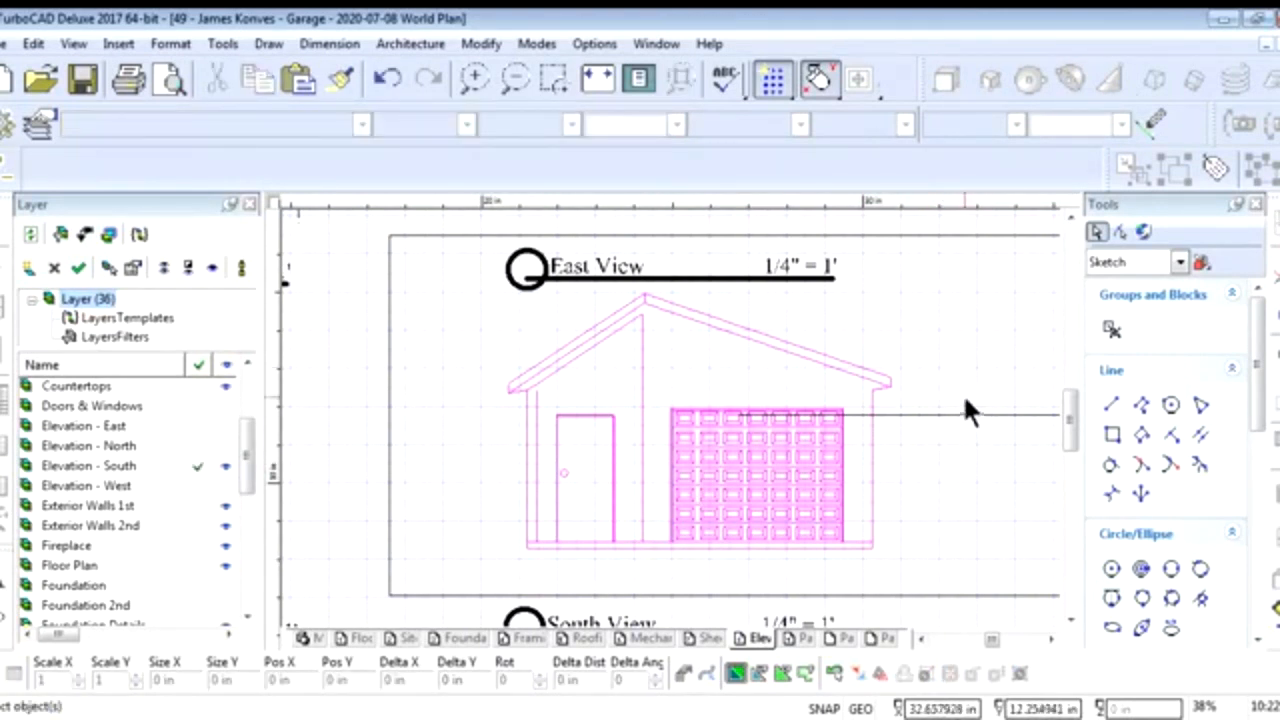
pyautogui.scroll(-2, 625, 427)
pyautogui.scroll(1, 672, 420)
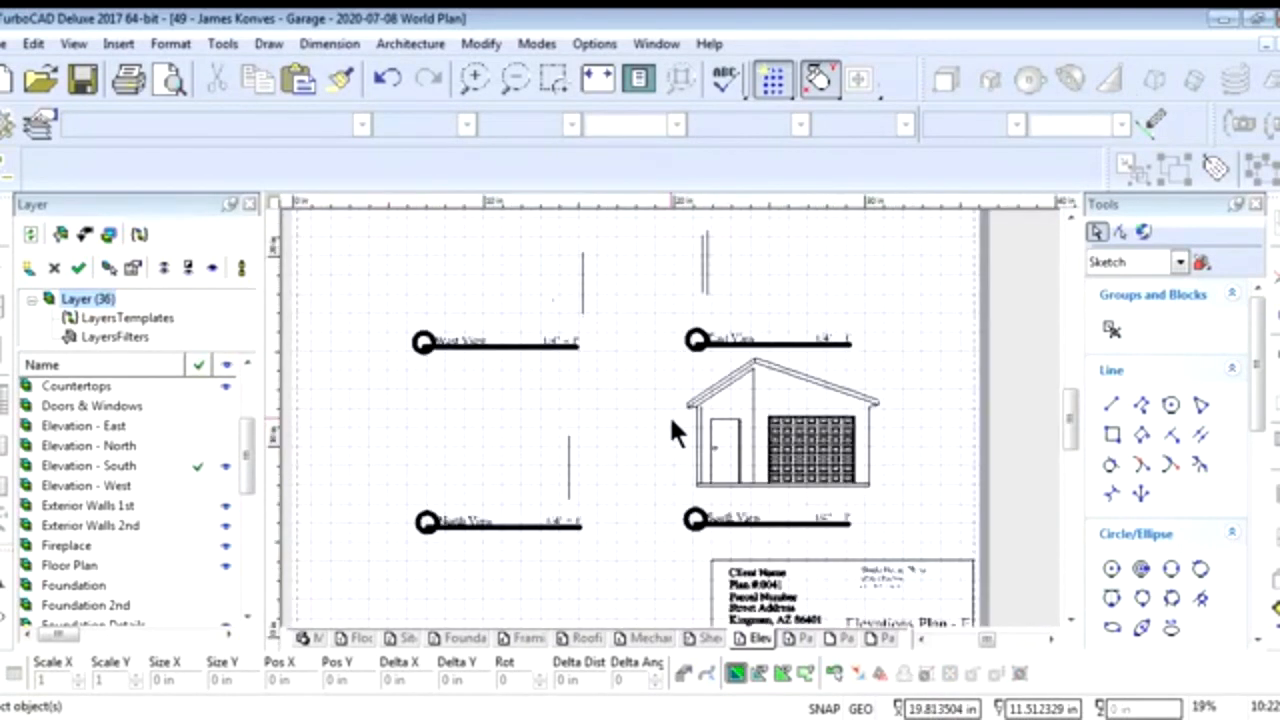